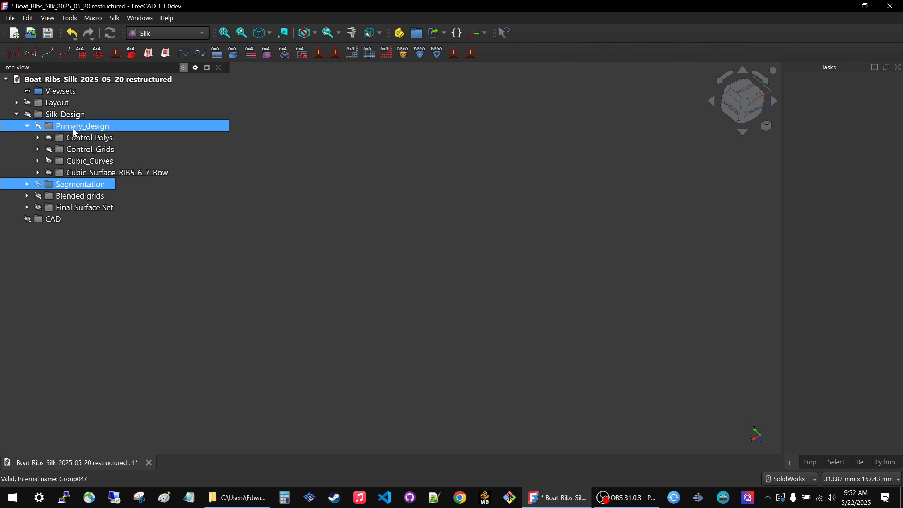
Show the Control Polys group of the primary design, and toggle the Layout group's visibility on and off.
{"action": "left_click", "coordinate": [80, 135]}
{"action": "key", "text": "space"}
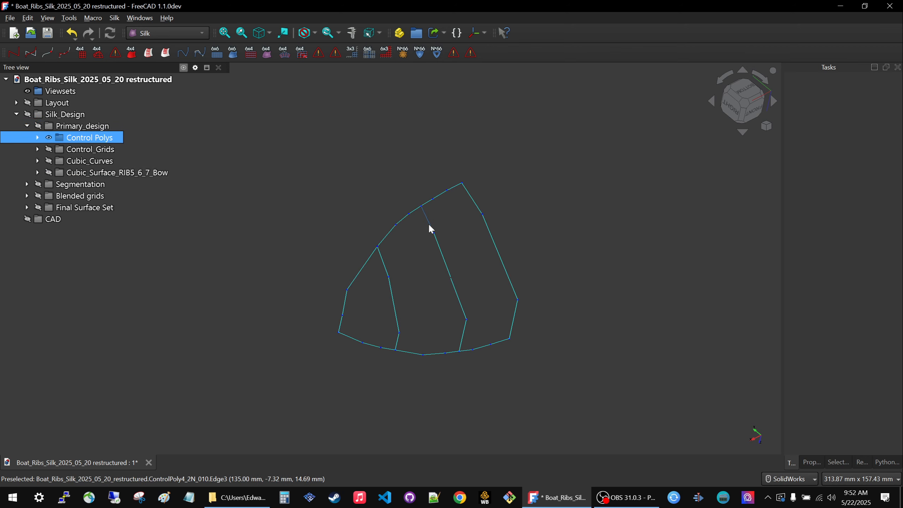
{"action": "left_click", "coordinate": [56, 102]}
{"action": "key", "text": "space"}
{"action": "key", "text": "space"}
{"action": "key", "text": "space"}
{"action": "key", "text": "space"}
{"action": "key", "text": "space"}
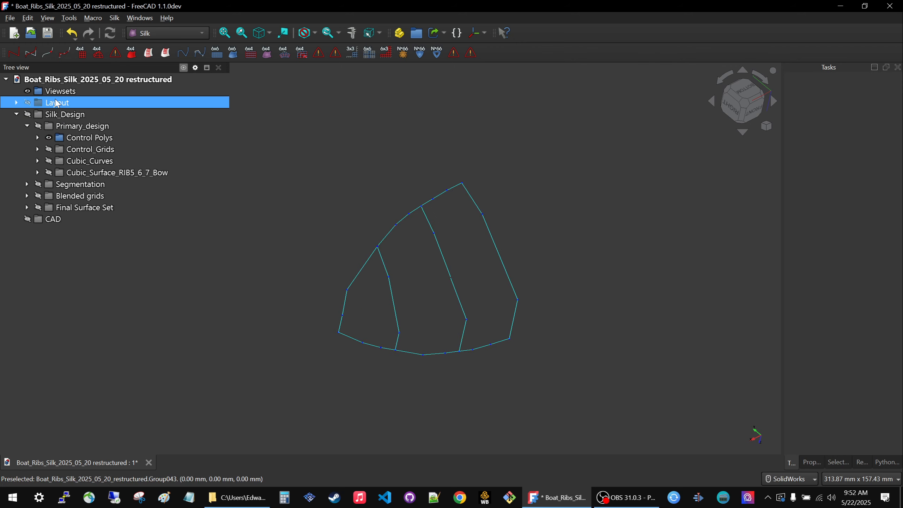
{"action": "key", "text": "space"}
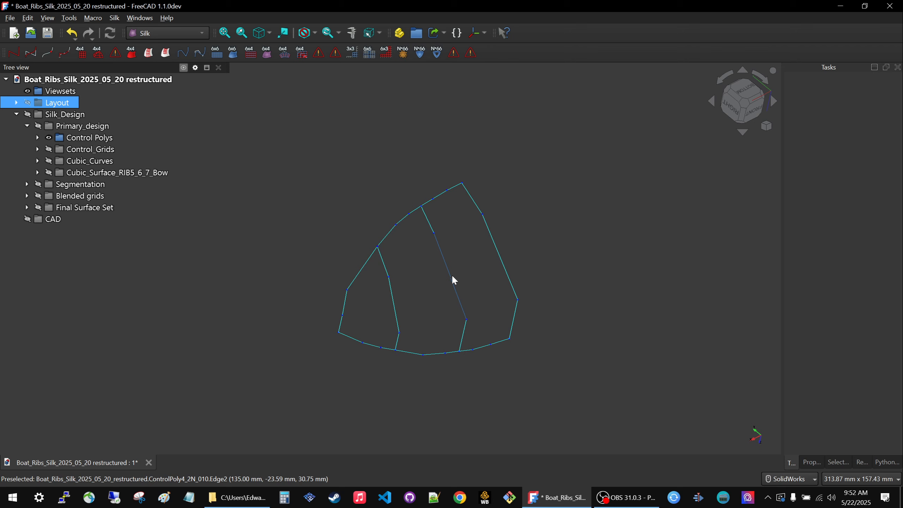
{"action": "mouse_move", "coordinate": [421, 284]}
{"action": "middle_mouse_down"}
{"action": "mouse_move", "coordinate": [421, 299]}
{"action": "mouse_move", "coordinate": [430, 290]}
{"action": "middle_mouse_up"}
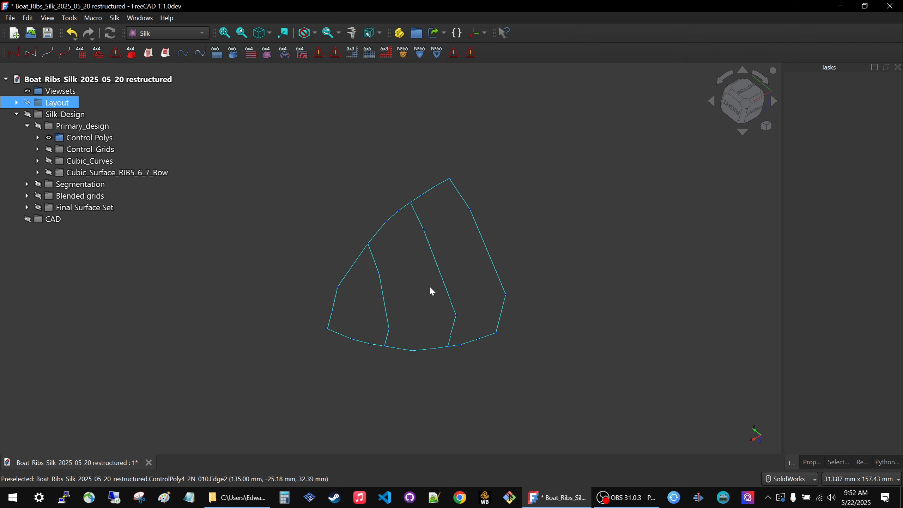
Make links to all objects in Control Polys, from ControlPoly4_2N_RIB7 through ControlPoly4_2N_018, and create a new empty group.
{"action": "left_click", "coordinate": [48, 138]}
{"action": "left_click", "coordinate": [38, 137]}
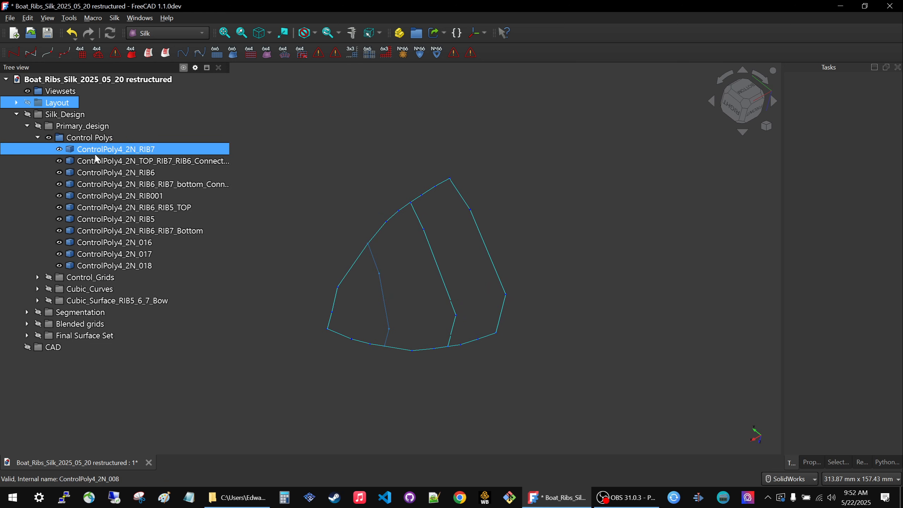
{"action": "left_click", "coordinate": [103, 152]}
{"action": "left_click", "coordinate": [107, 265], "text": "shift"}
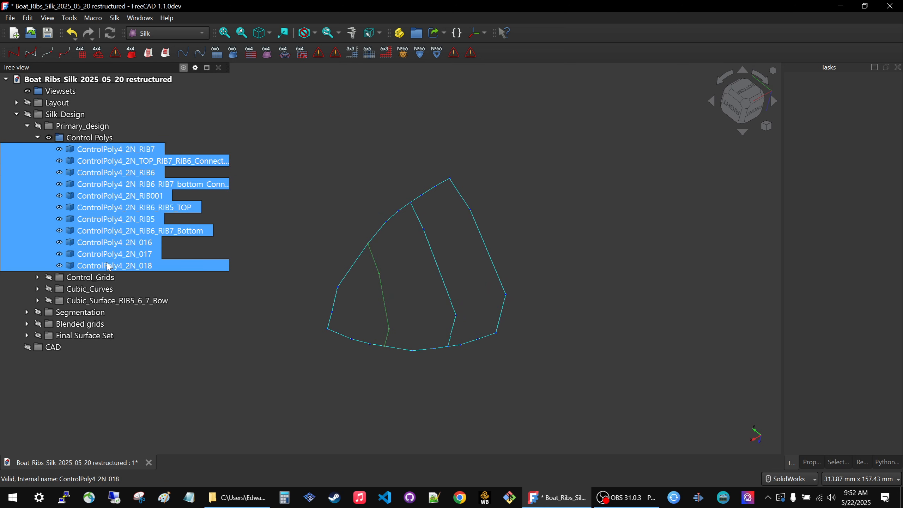
{"action": "left_click", "coordinate": [436, 33]}
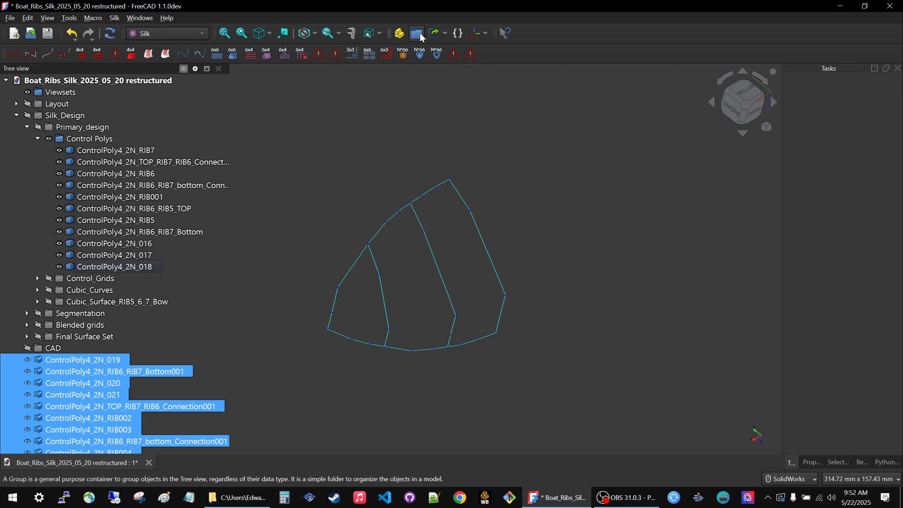
{"action": "scroll", "coordinate": [272, 292], "scroll_direction": "down", "scroll_amount": 9}
{"action": "scroll", "coordinate": [288, 287], "scroll_direction": "up", "scroll_amount": 8}
{"action": "scroll", "coordinate": [547, 285], "scroll_direction": "down", "scroll_amount": 4}
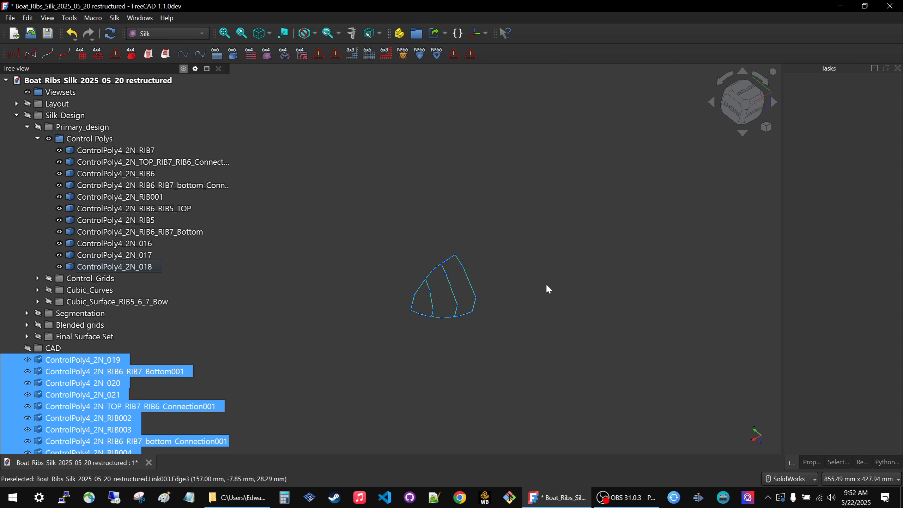
{"action": "scroll", "coordinate": [421, 270], "scroll_direction": "up", "scroll_amount": 6}
{"action": "scroll", "coordinate": [71, 359], "scroll_direction": "down", "scroll_amount": 2}
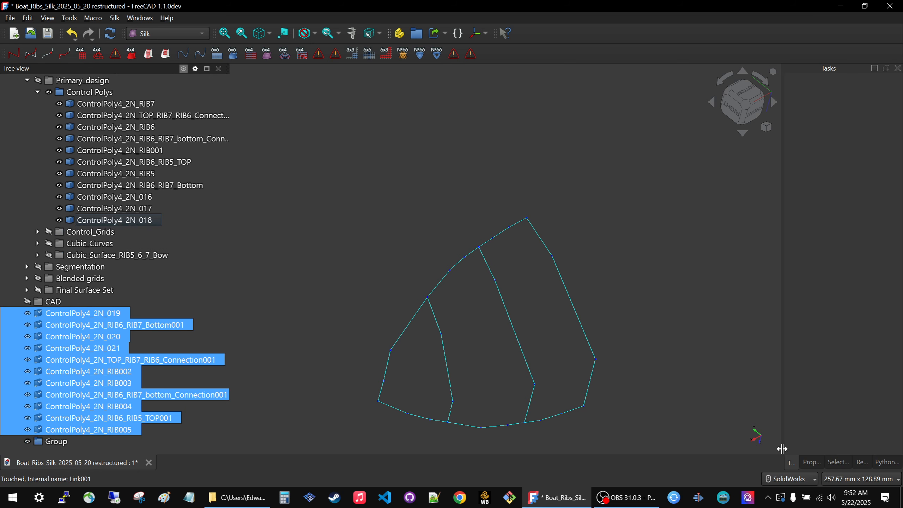
Display the new links' properties in a widened pane, and expand their Placement down to the Position coordinates.
{"action": "left_click", "coordinate": [808, 461]}
{"action": "left_click_drag", "start_coordinate": [783, 350], "coordinate": [558, 343]}
{"action": "left_click", "coordinate": [577, 145]}
{"action": "left_click", "coordinate": [570, 123]}
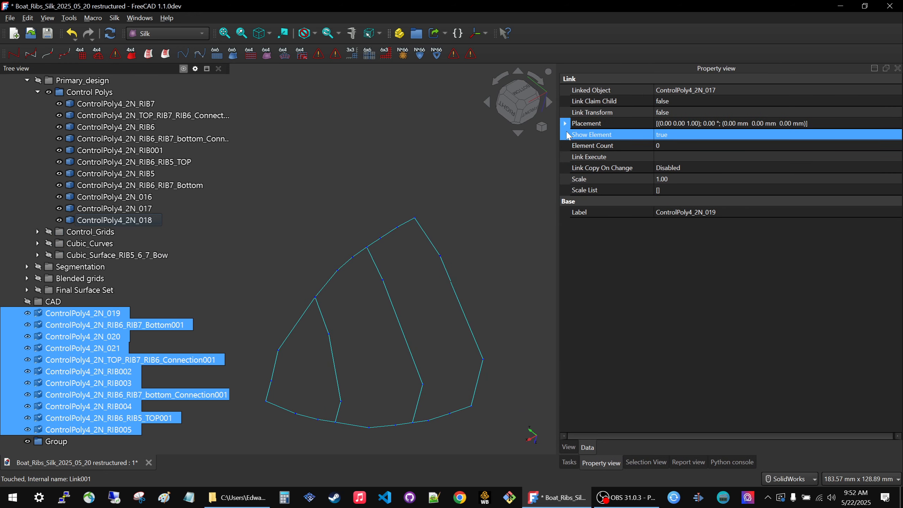
{"action": "left_click", "coordinate": [565, 123]}
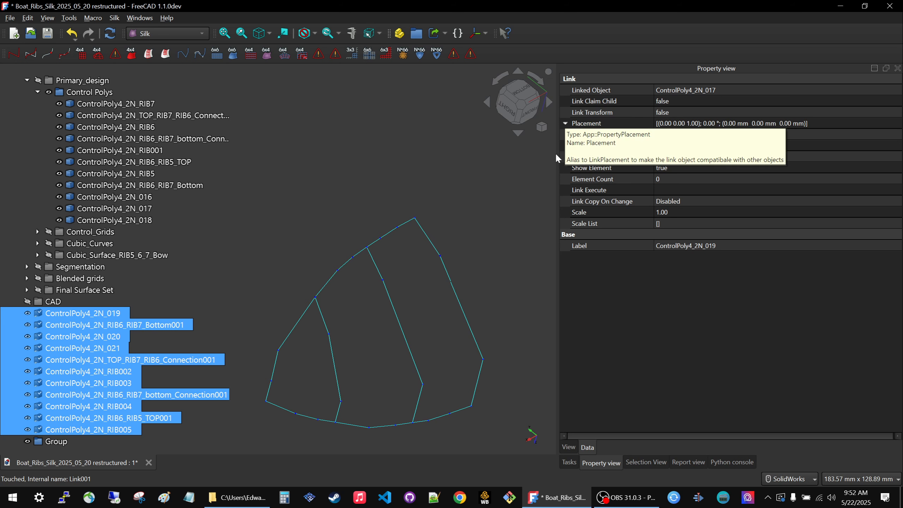
{"action": "left_click", "coordinate": [568, 157]}
{"action": "left_click", "coordinate": [576, 157]}
{"action": "scroll", "coordinate": [448, 270], "scroll_direction": "down", "scroll_amount": 4}
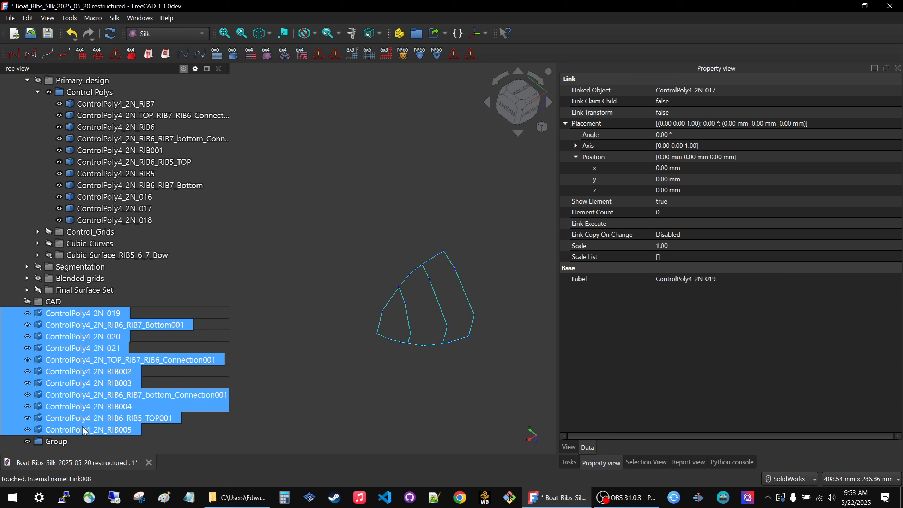
{"action": "left_click", "coordinate": [666, 102]}
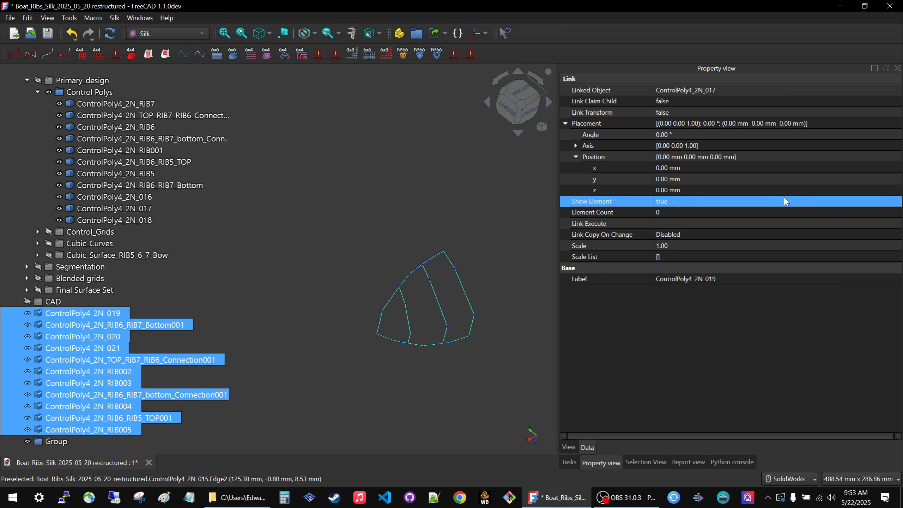
Set the Y position of all the linked control polys to 100 mm.
{"action": "left_click", "coordinate": [775, 179]}
{"action": "type", "text": "100"}
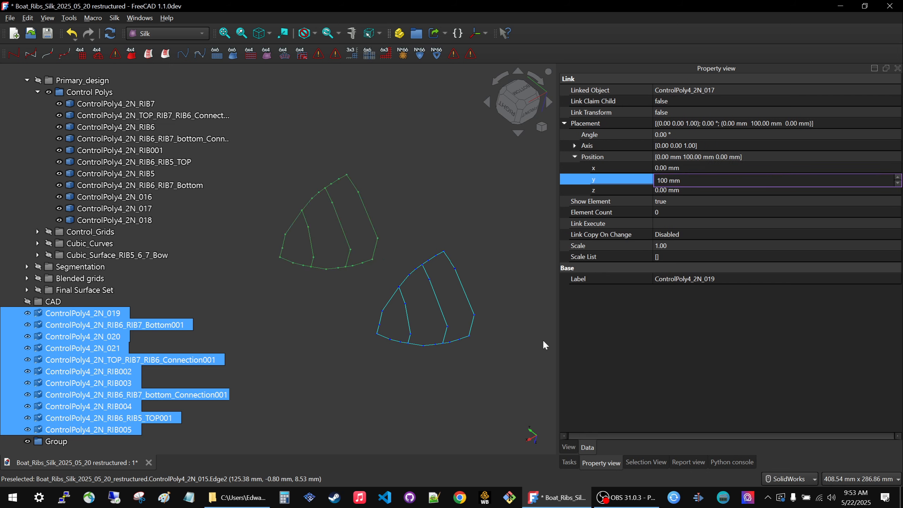
{"action": "scroll", "coordinate": [453, 326], "scroll_direction": "down", "scroll_amount": 4}
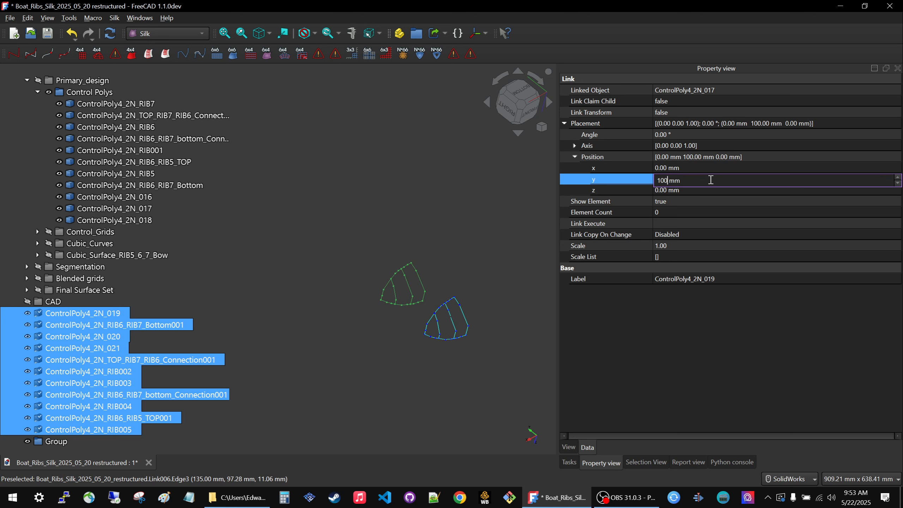
Set the Y position of all the linked control polys to 200 mm.
{"action": "key", "text": "BackSpace"}
{"action": "key", "text": "BackSpace"}
{"action": "key", "text": "BackSpace"}
{"action": "type", "text": "200"}
{"action": "left_click", "coordinate": [473, 236]}
Move all the linked control polys, from ControlPoly4_2N_019 through ControlPoly4_2N_RIB005, into the new group.
{"action": "left_click", "coordinate": [83, 313]}
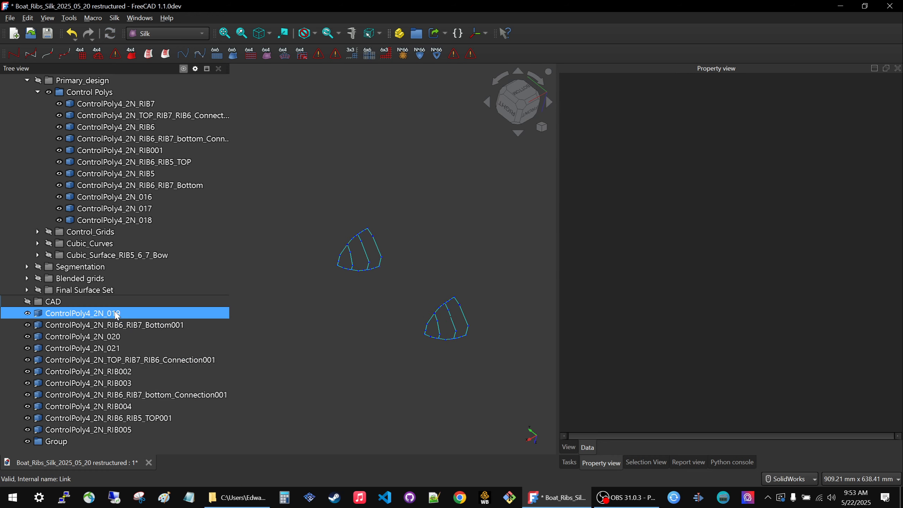
{"action": "left_click", "coordinate": [92, 430], "text": "ctrl"}
{"action": "left_click", "coordinate": [92, 430], "text": "shift"}
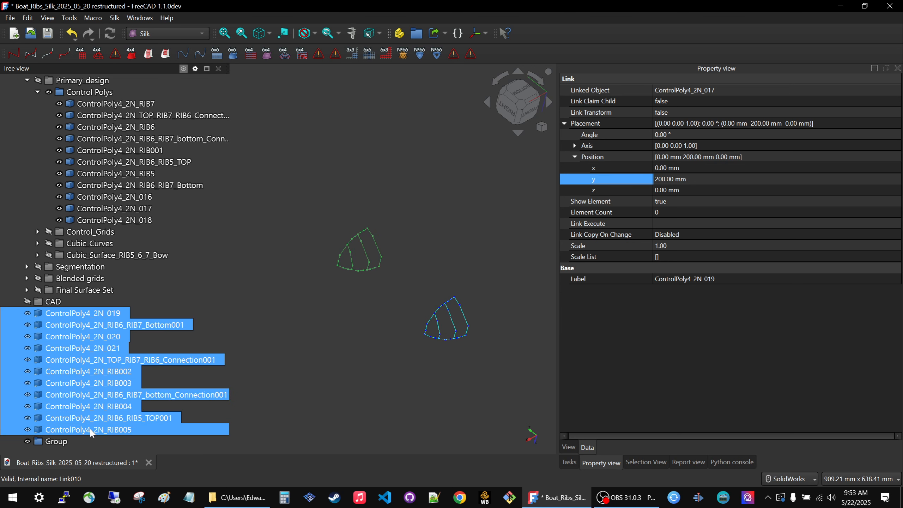
{"action": "left_click_drag", "start_coordinate": [92, 430], "coordinate": [53, 443]}
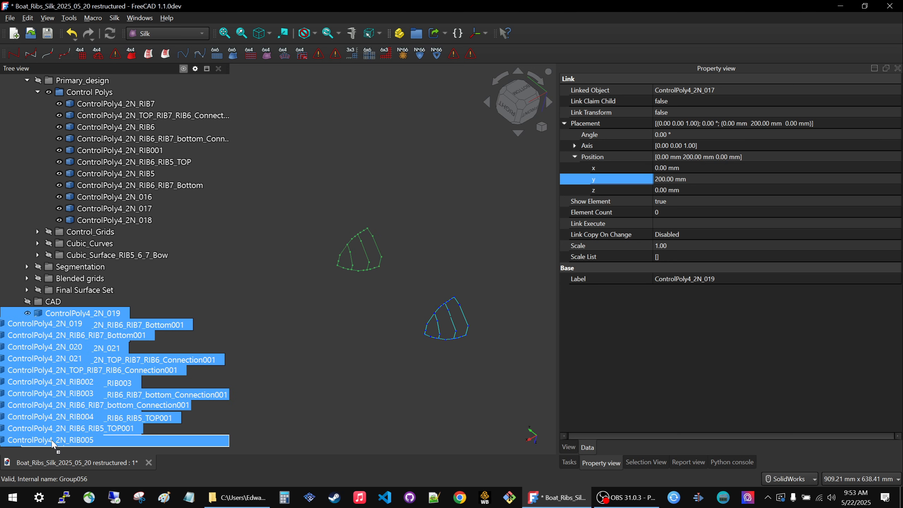
{"action": "left_click_drag", "start_coordinate": [53, 442], "coordinate": [51, 439]}
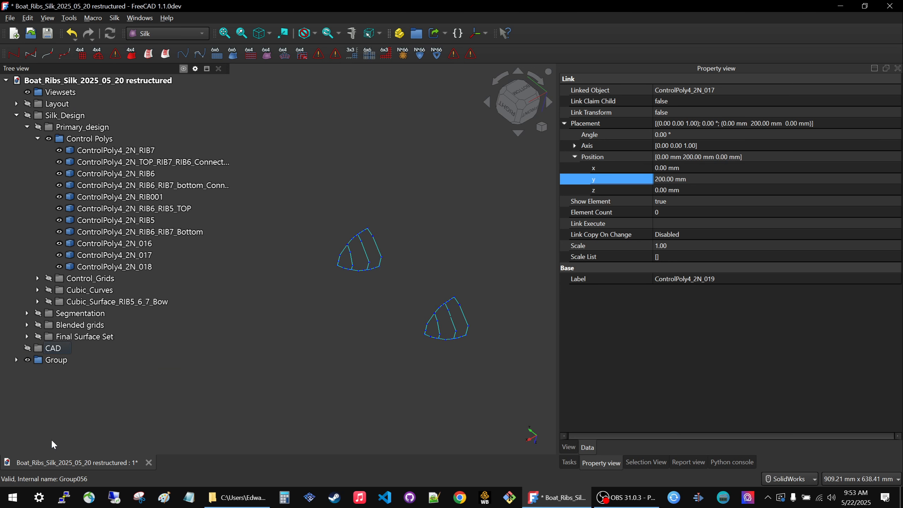
{"action": "left_click", "coordinate": [278, 302]}
Rename the group holding the linked control polys to "View Polys".
{"action": "left_click", "coordinate": [56, 360]}
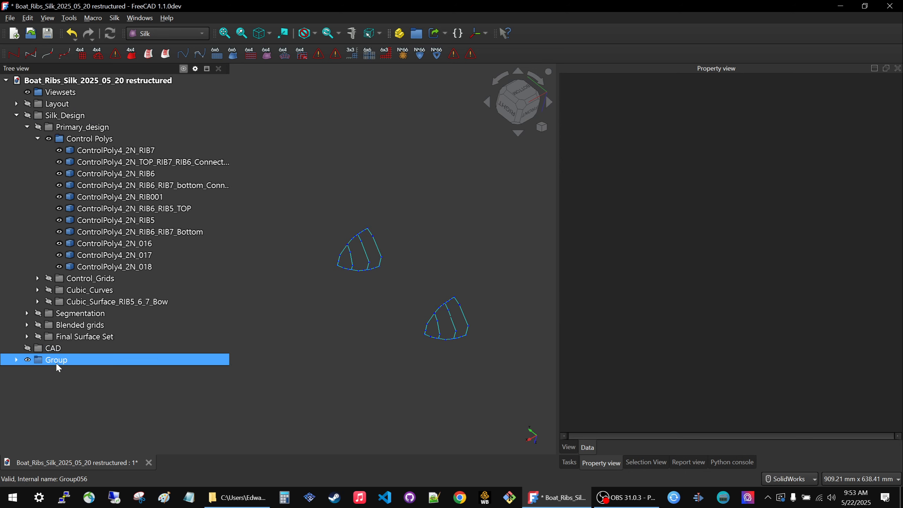
{"action": "left_click", "coordinate": [57, 360]}
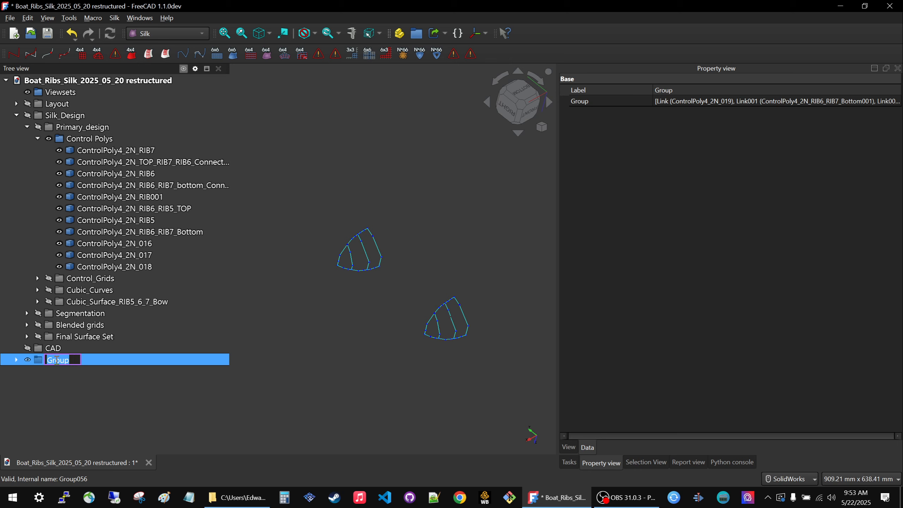
{"action": "type", "text": "V"}
{"action": "type", "text": "iew Pols"}
{"action": "type", "text": "ys"}
{"action": "key", "text": "Return"}
{"action": "left_click", "coordinate": [65, 379]}
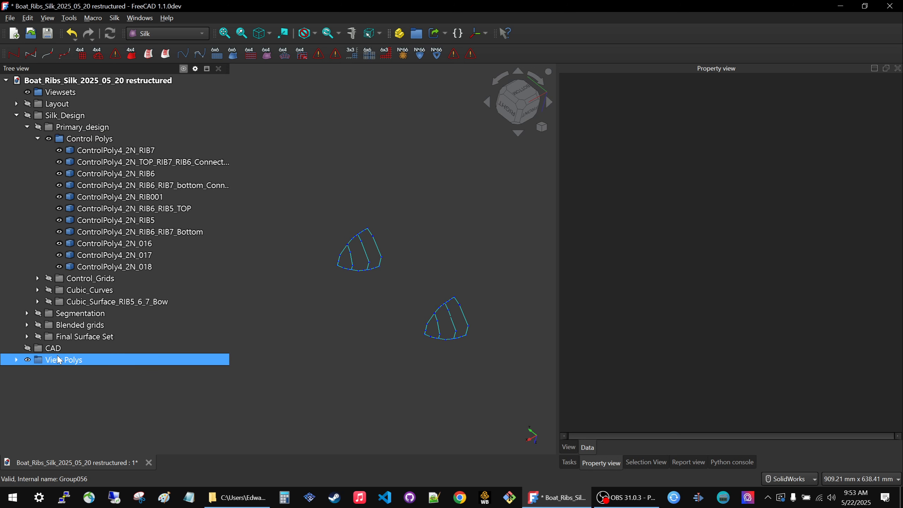
Move the View Polys group into the Viewsets group and hide Viewsets.
{"action": "left_click_drag", "start_coordinate": [60, 363], "coordinate": [72, 94]}
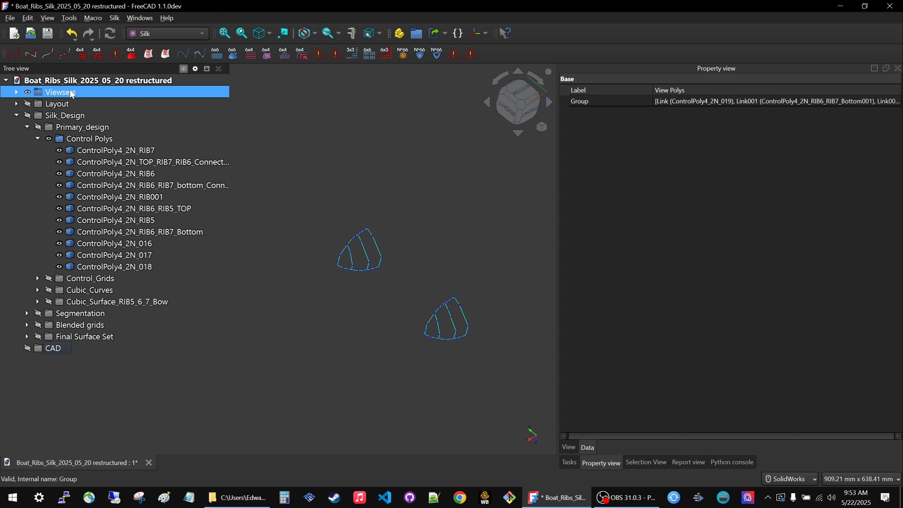
{"action": "left_click", "coordinate": [43, 89]}
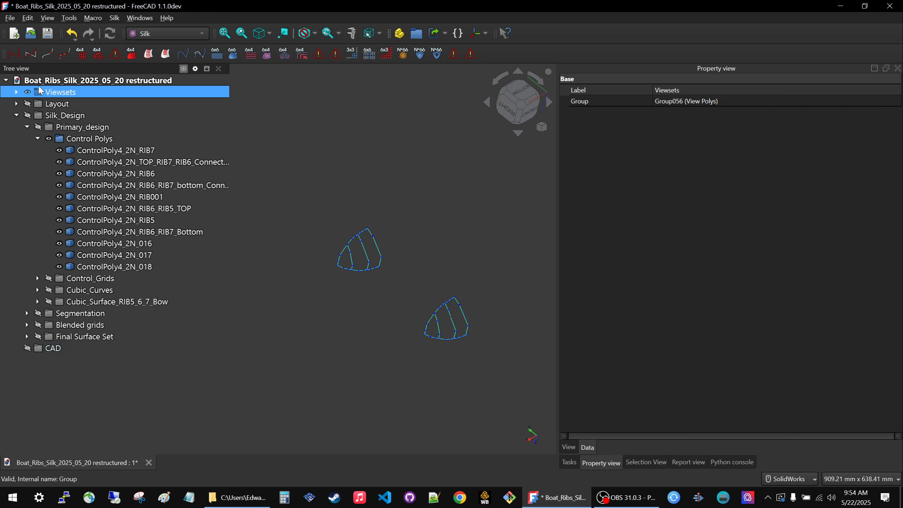
{"action": "key", "text": "space"}
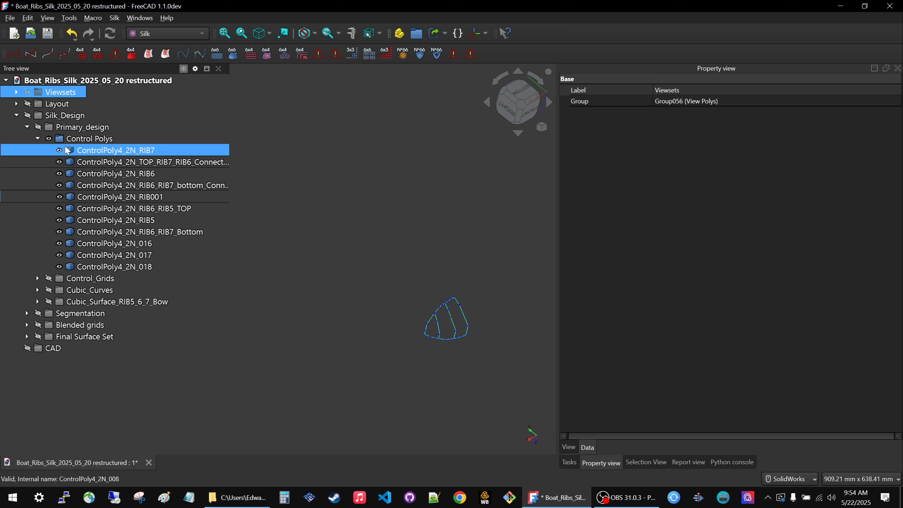
Hide and collapse the Control Polys group, and show the Control_Grids group in its place.
{"action": "left_click", "coordinate": [71, 140]}
{"action": "key", "text": "space"}
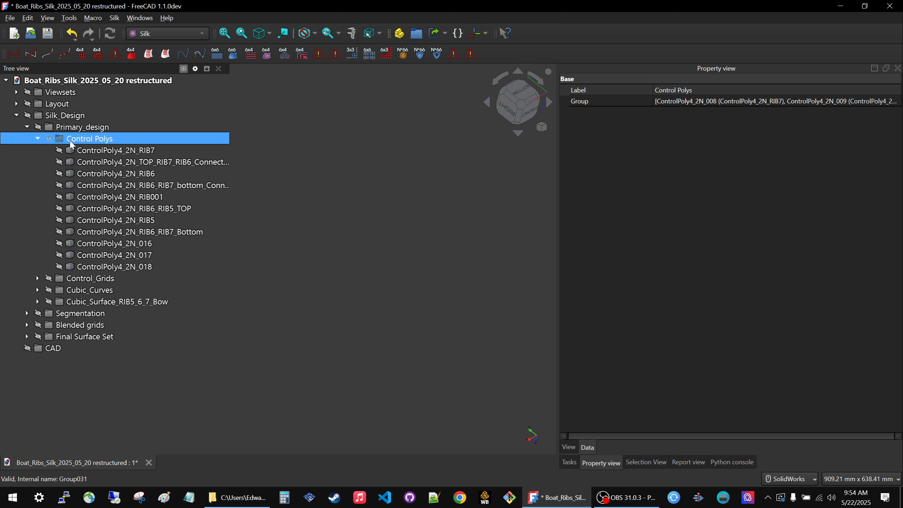
{"action": "left_click", "coordinate": [38, 138]}
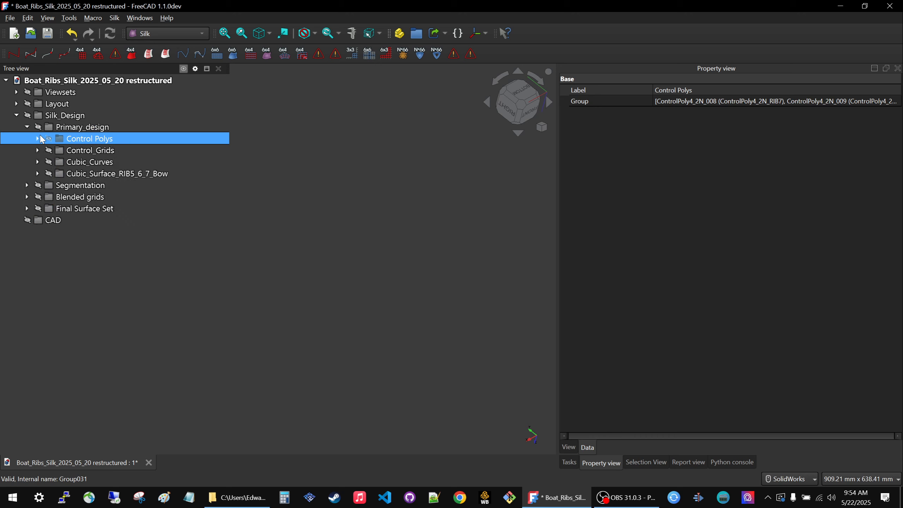
{"action": "left_click", "coordinate": [91, 150]}
{"action": "key", "text": "space"}
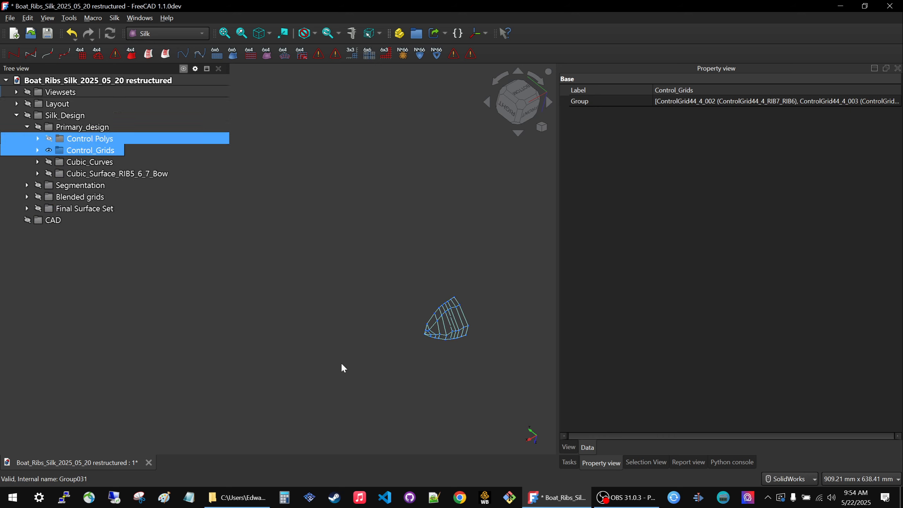
{"action": "scroll", "coordinate": [450, 330], "scroll_direction": "up", "scroll_amount": 5}
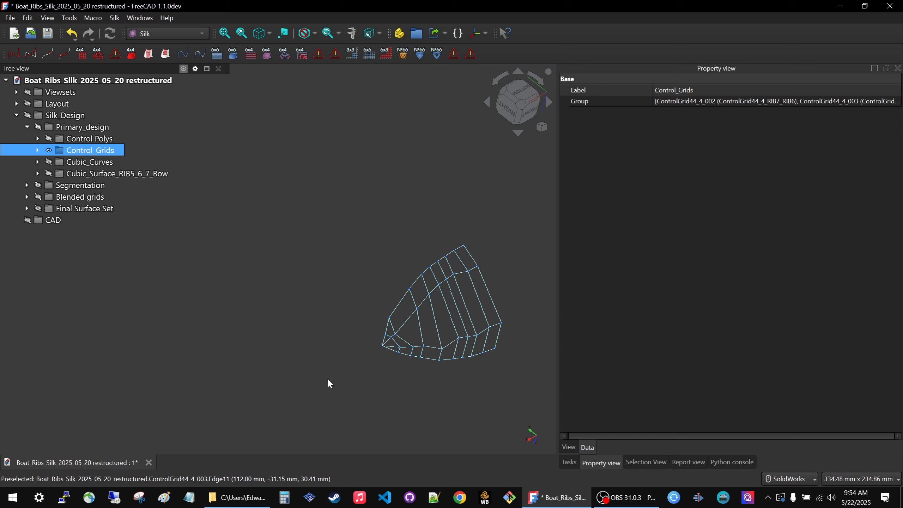
Show Viewsets to compare its offset control polys with the control grids, and hide it again.
{"action": "left_click", "coordinate": [78, 94]}
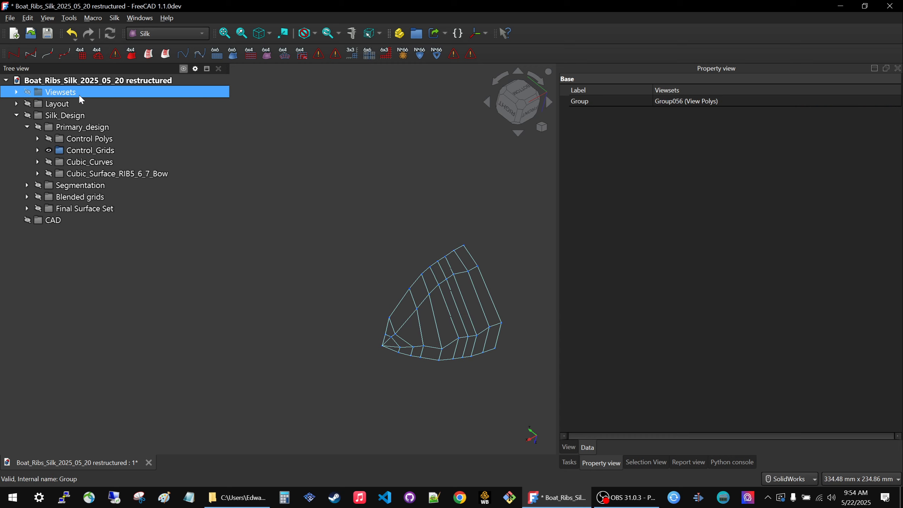
{"action": "key", "text": "space"}
{"action": "scroll", "coordinate": [312, 332], "scroll_direction": "down", "scroll_amount": 2}
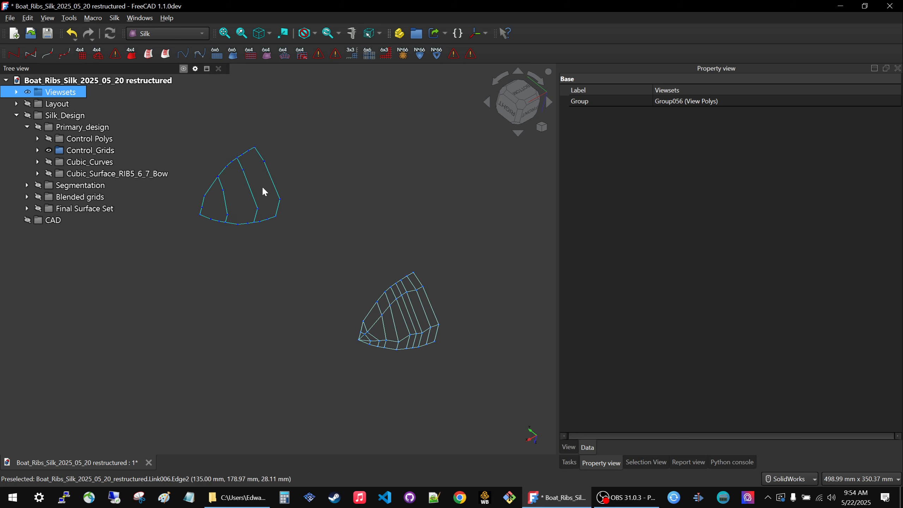
{"action": "key", "text": "space"}
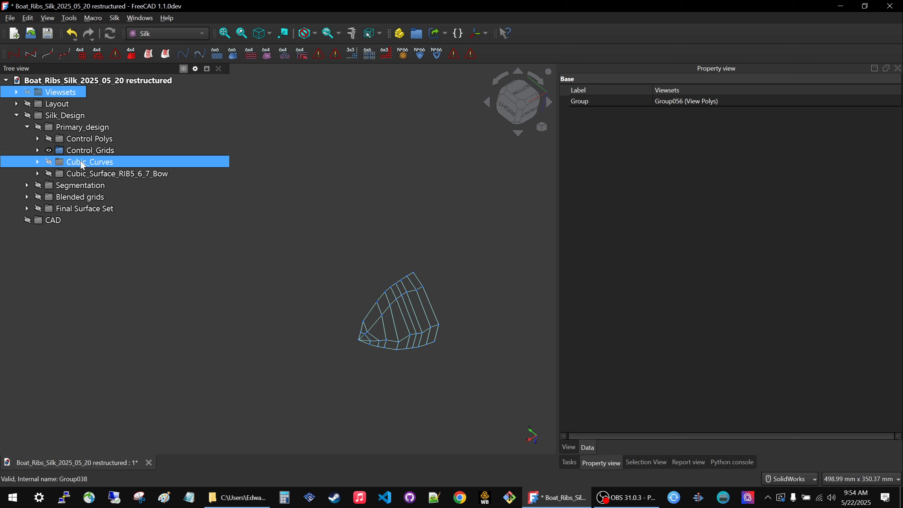
Hide the Control_Grids group, and expand and show the Cubic_Curves group.
{"action": "left_click", "coordinate": [82, 162]}
{"action": "left_click", "coordinate": [76, 151]}
{"action": "key", "text": "space"}
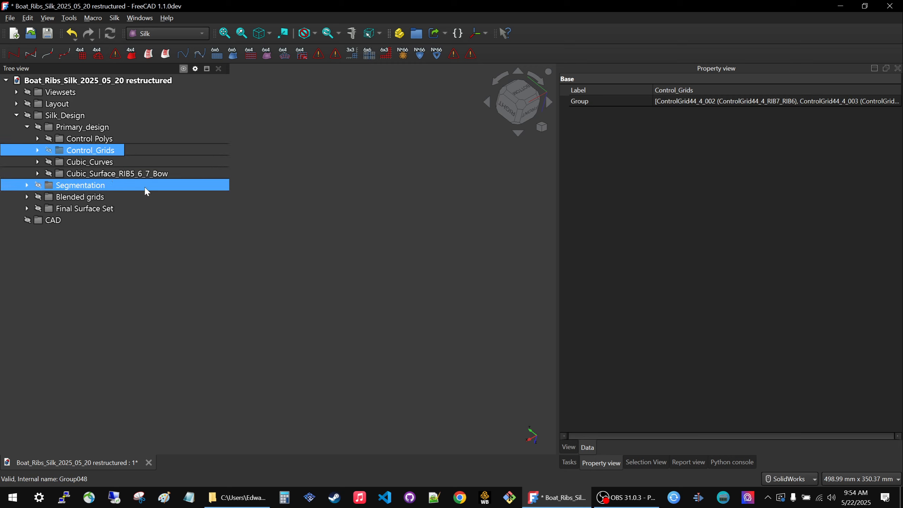
{"action": "left_click", "coordinate": [38, 163]}
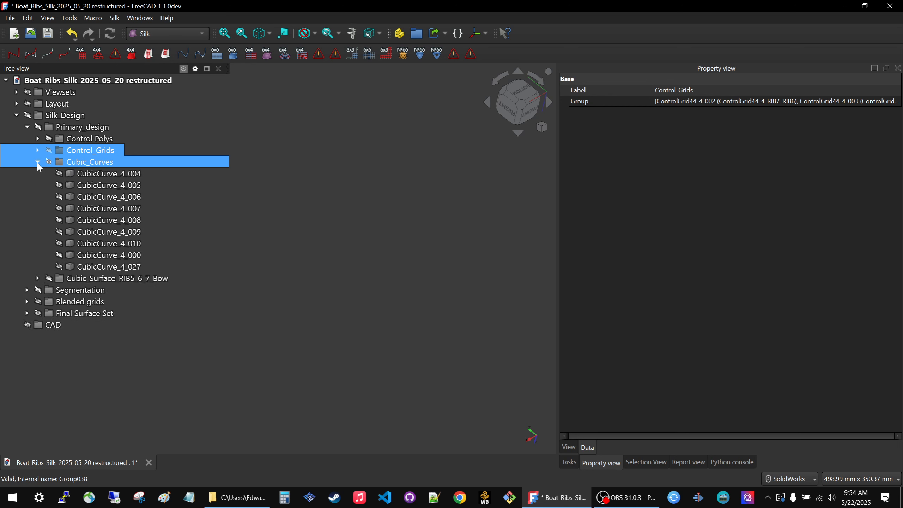
{"action": "left_click", "coordinate": [90, 163]}
{"action": "key", "text": "space"}
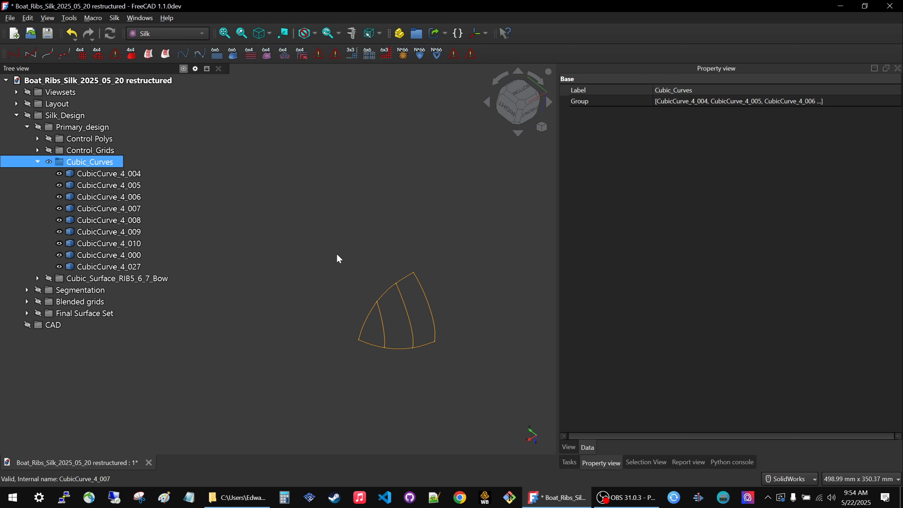
Create links of all the curves in the Cubic_Curves group and add a new empty group.
{"action": "left_click", "coordinate": [84, 175]}
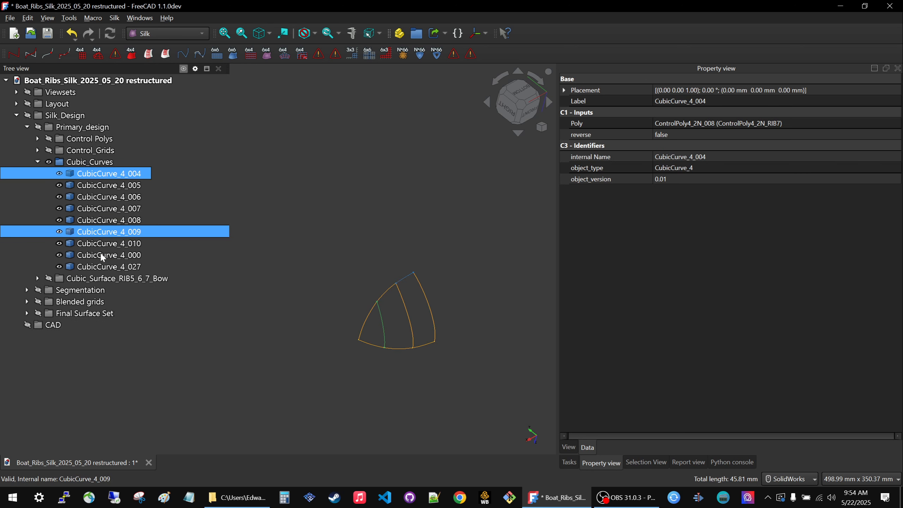
{"action": "left_click", "coordinate": [102, 267], "text": "ctrl"}
{"action": "left_click", "coordinate": [102, 267], "text": "shift"}
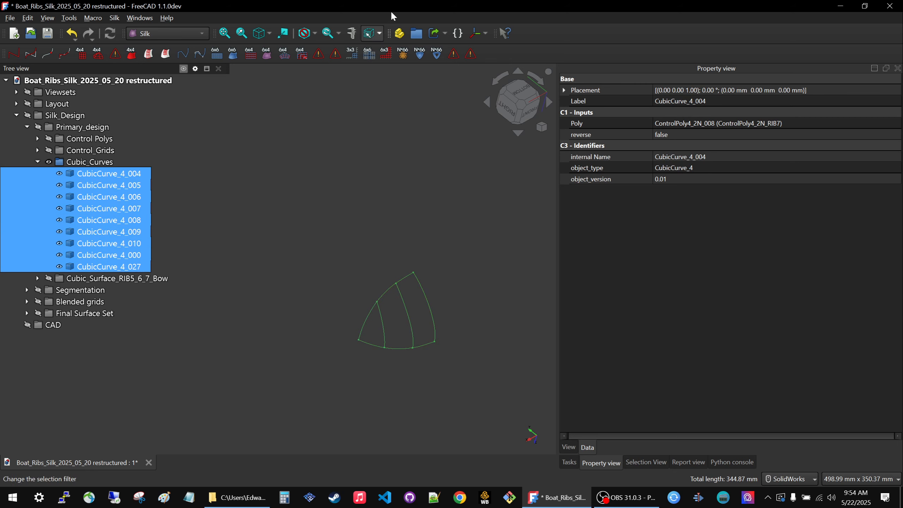
{"action": "left_click", "coordinate": [434, 35]}
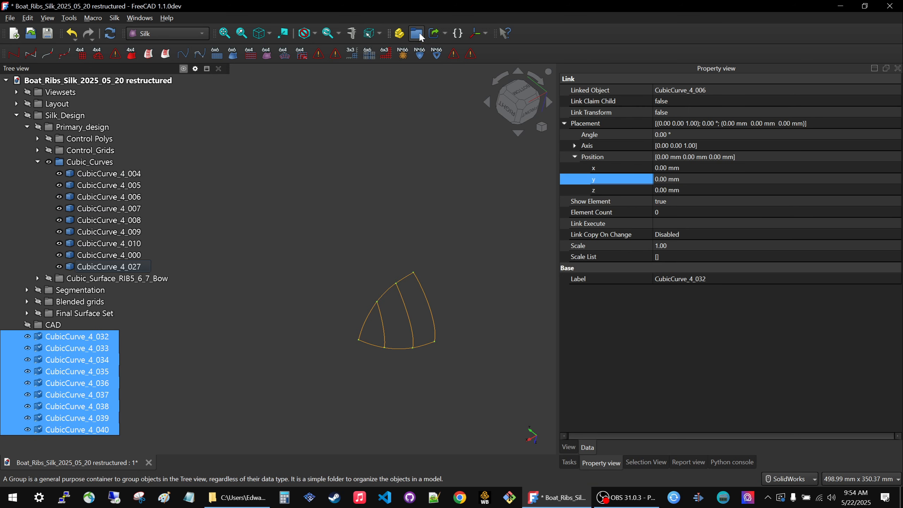
{"action": "left_click", "coordinate": [416, 34]}
Show the Viewsets group so the offset control polys appear alongside the cubic curves.
{"action": "scroll", "coordinate": [285, 335], "scroll_direction": "down", "scroll_amount": 2}
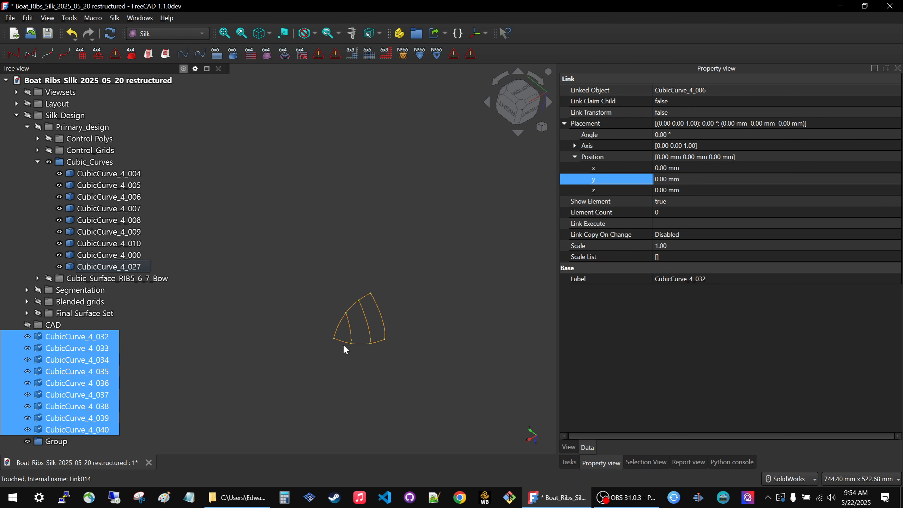
{"action": "scroll", "coordinate": [419, 334], "scroll_direction": "down", "scroll_amount": 2}
{"action": "left_click", "coordinate": [53, 92]}
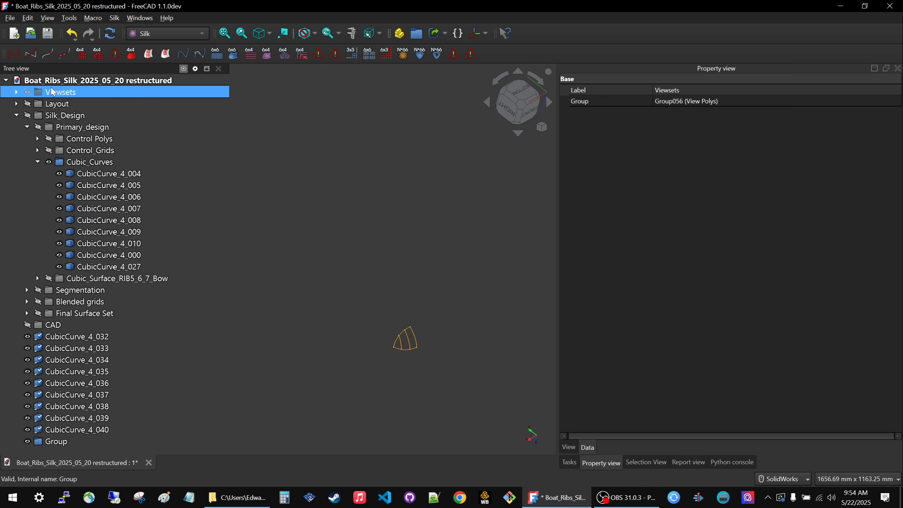
Offset all the new cubic curve links together to a y position of 200 mm and a z position of -100 mm.
{"action": "left_click", "coordinate": [106, 338]}
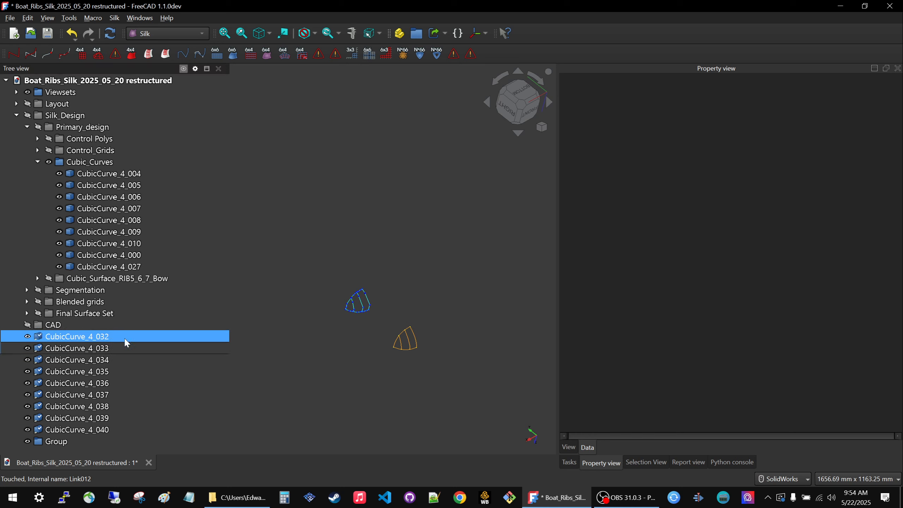
{"action": "left_click", "coordinate": [82, 430], "text": "shift"}
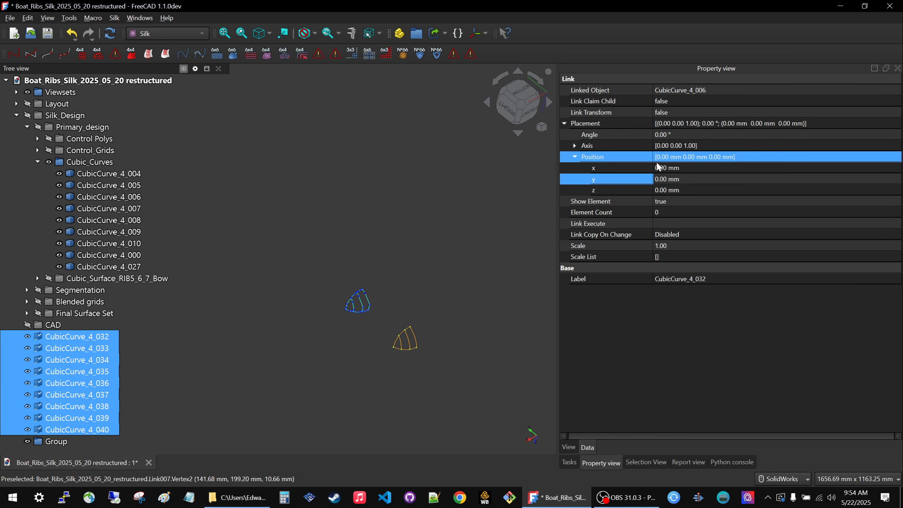
{"action": "left_click", "coordinate": [694, 179]}
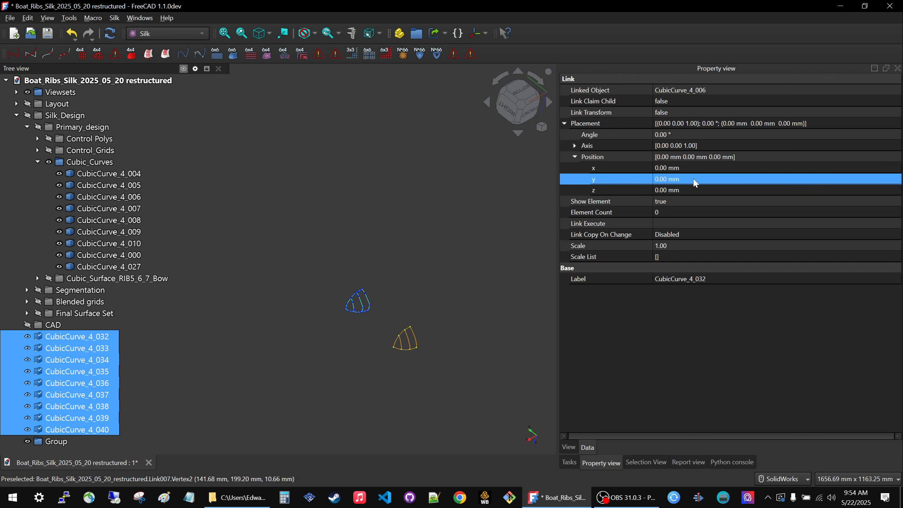
{"action": "type", "text": "200"}
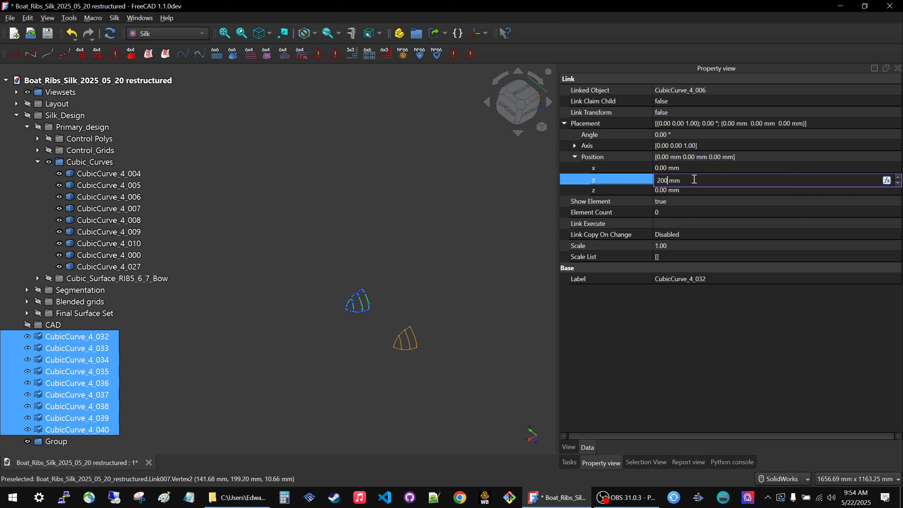
{"action": "left_click", "coordinate": [694, 191]}
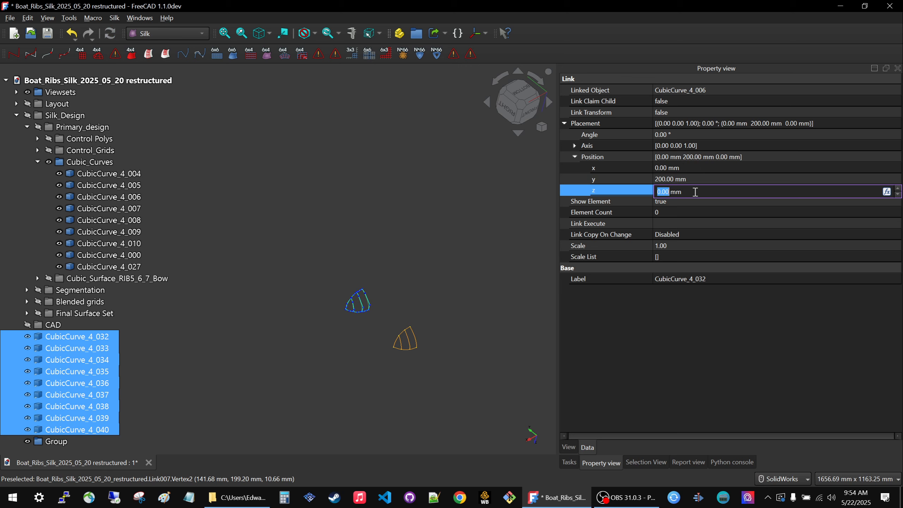
{"action": "type", "text": "-100"}
{"action": "left_click", "coordinate": [368, 242]}
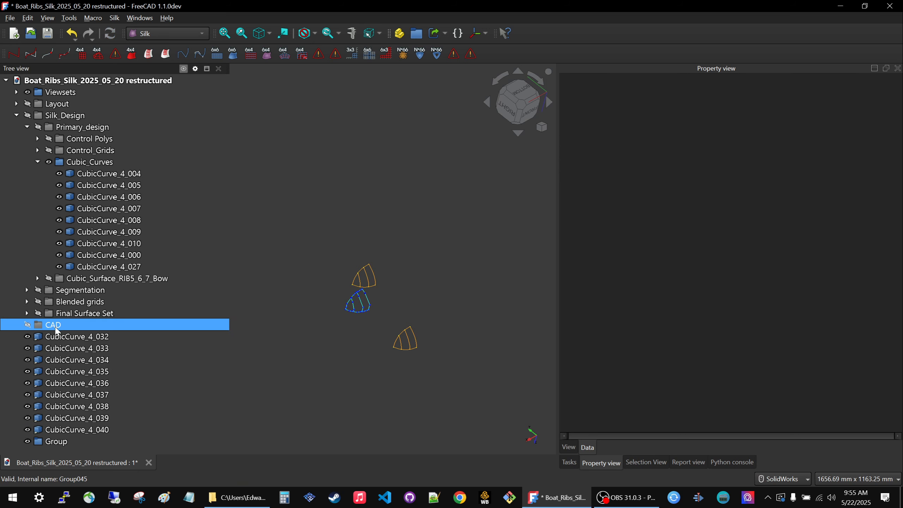
Hide the original Cubic_Curves group, toggling its visibility to compare with the offset links, and collapse it.
{"action": "left_click", "coordinate": [79, 165]}
{"action": "key", "text": "space"}
{"action": "key", "text": "space"}
{"action": "key", "text": "space"}
{"action": "key", "text": "space"}
{"action": "key", "text": "space"}
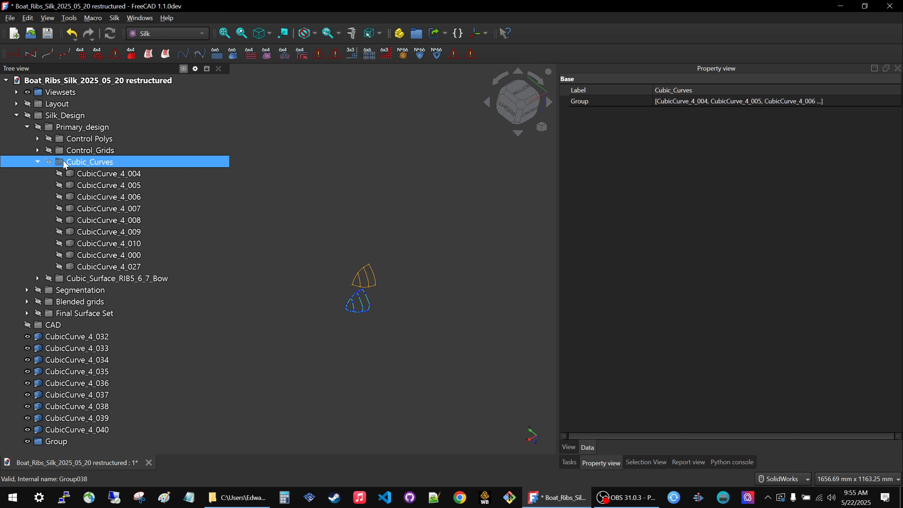
{"action": "left_click", "coordinate": [37, 162]}
Move the linked cubic curves, CubicCurve_4_032 through CubicCurve_4_040, into the new group.
{"action": "left_click", "coordinate": [76, 232]}
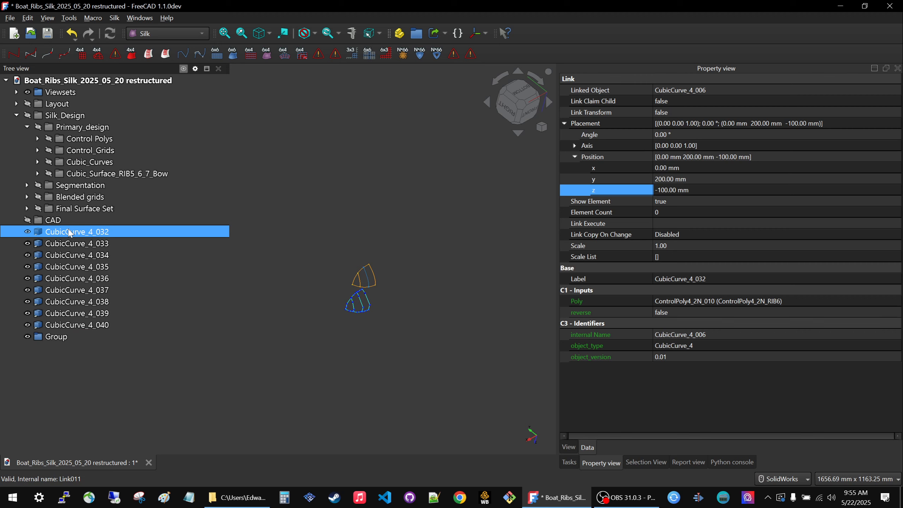
{"action": "left_click", "coordinate": [77, 325], "text": "shift"}
{"action": "mouse_move", "coordinate": [76, 325]}
{"action": "left_mouse_down"}
{"action": "mouse_move", "coordinate": [63, 340]}
{"action": "mouse_move", "coordinate": [61, 325]}
{"action": "left_mouse_up"}
Rename the group holding the linked cubic curves as View Curves.
{"action": "left_click", "coordinate": [57, 233]}
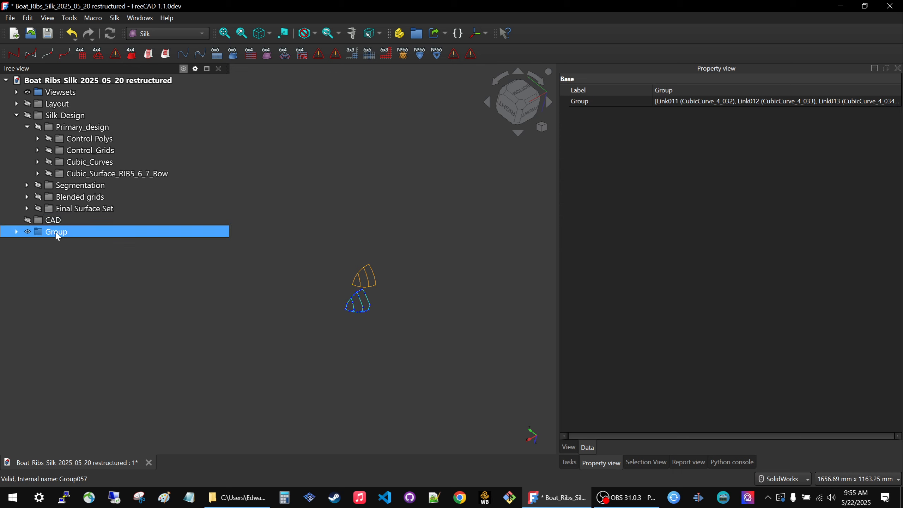
{"action": "key", "text": "F2"}
{"action": "type", "text": "View Curc"}
{"action": "key", "text": "BackSpace"}
{"action": "type", "text": "ves"}
{"action": "key", "text": "Return"}
Expand the Viewsets group and move the View Curves group into it.
{"action": "left_click_drag", "start_coordinate": [57, 236], "coordinate": [50, 124]}
{"action": "left_click", "coordinate": [17, 92]}
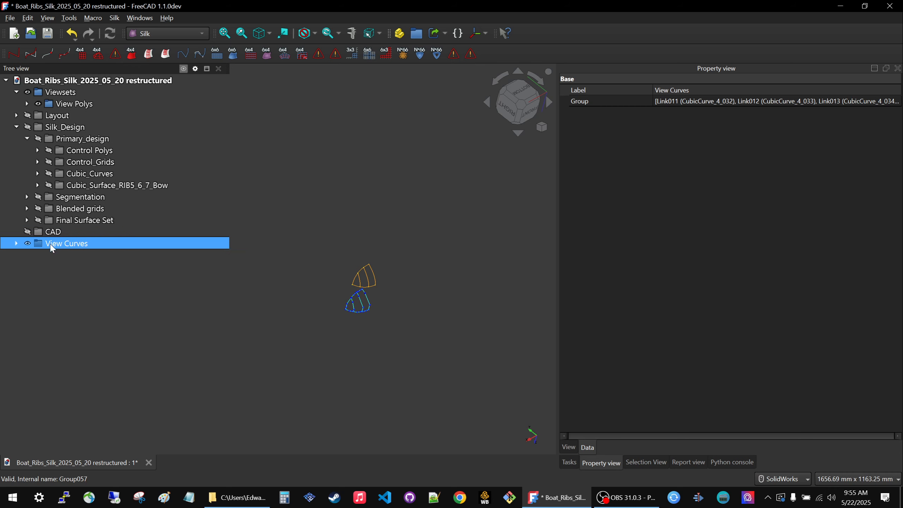
{"action": "left_click_drag", "start_coordinate": [53, 248], "coordinate": [62, 97]}
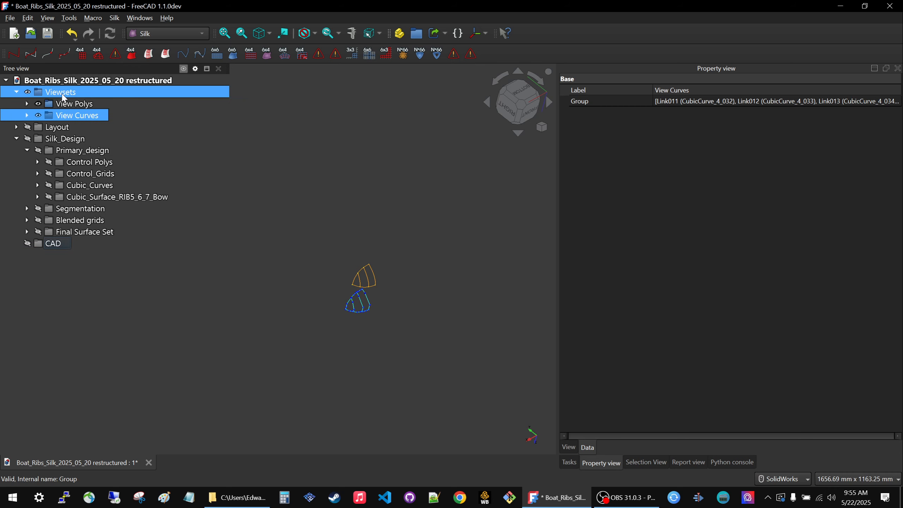
{"action": "left_click", "coordinate": [326, 165]}
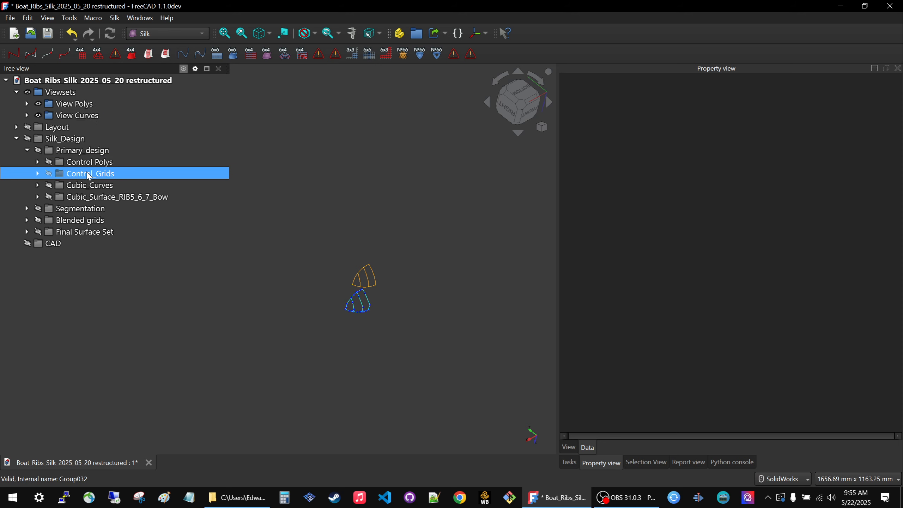
Show and expand the Control_Grids group, keeping the Cubic_Curves group collapsed.
{"action": "left_click", "coordinate": [89, 174]}
{"action": "key", "text": "space"}
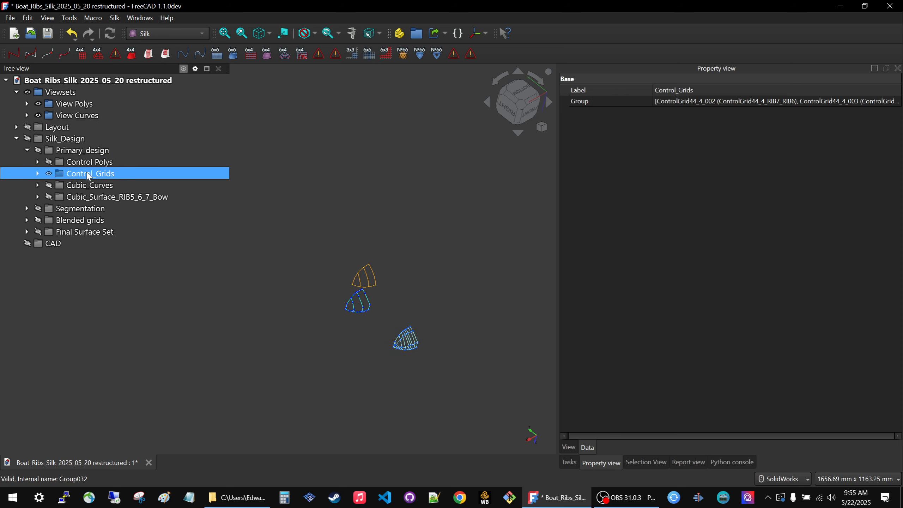
{"action": "left_click", "coordinate": [39, 185]}
{"action": "left_click", "coordinate": [80, 197]}
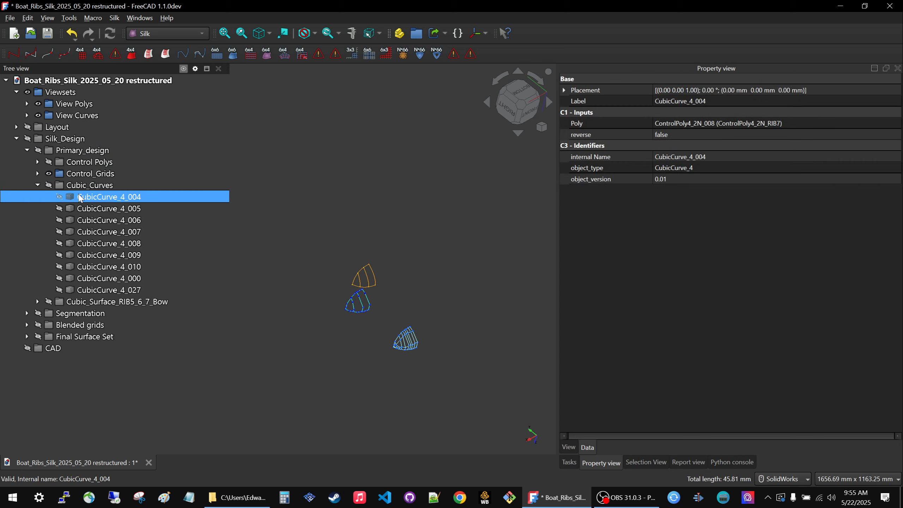
{"action": "left_click", "coordinate": [38, 185]}
{"action": "left_click", "coordinate": [37, 173]}
Create links of the three control grids in the Control_Grids group and add a new empty group.
{"action": "left_click", "coordinate": [118, 185]}
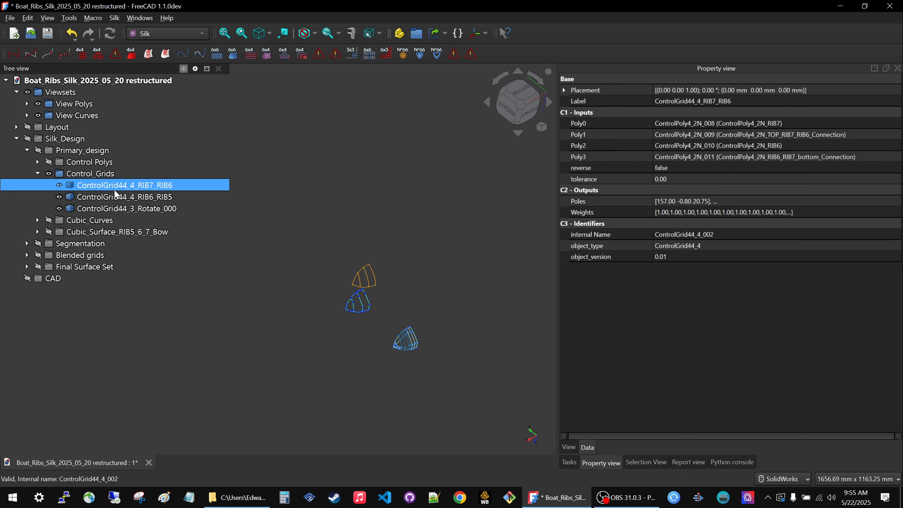
{"action": "left_click", "coordinate": [117, 197], "text": "ctrl"}
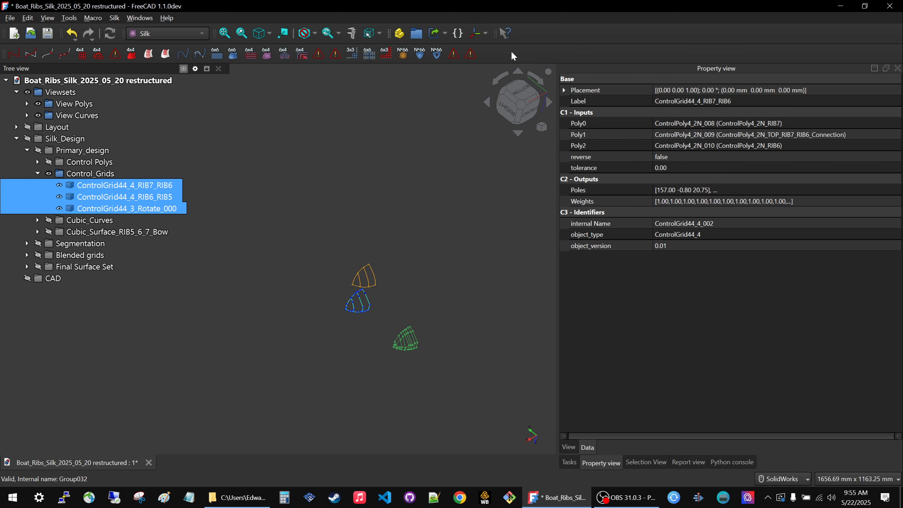
{"action": "left_click", "coordinate": [432, 33]}
{"action": "left_click", "coordinate": [418, 34]}
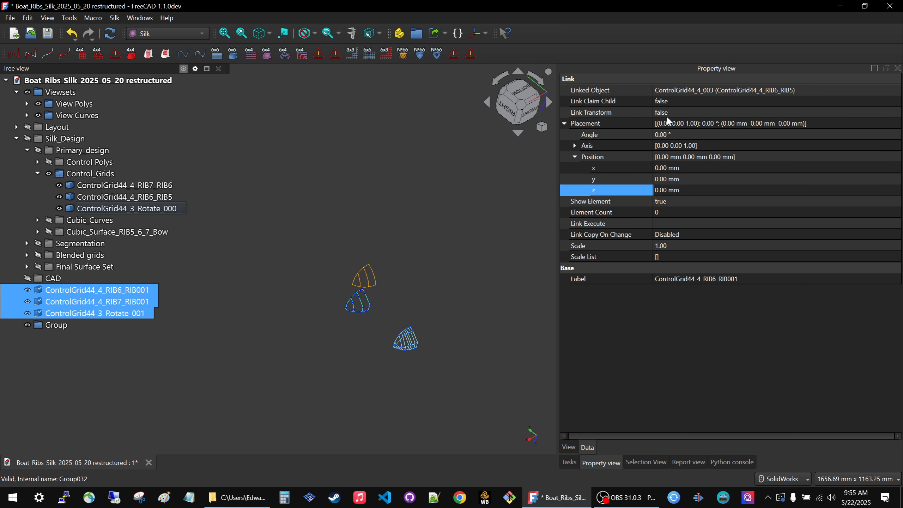
Offset the three control grid links together to a y position of 300 mm.
{"action": "left_click", "coordinate": [732, 179]}
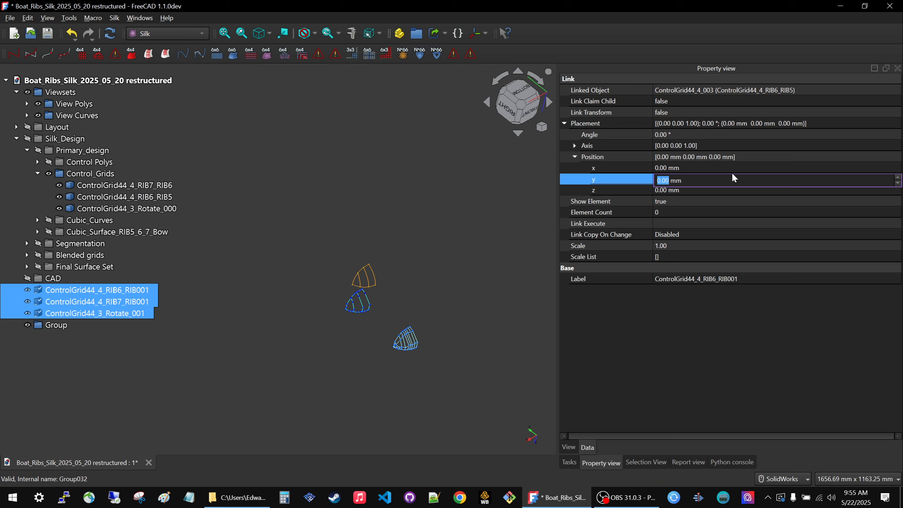
{"action": "type", "text": "300"}
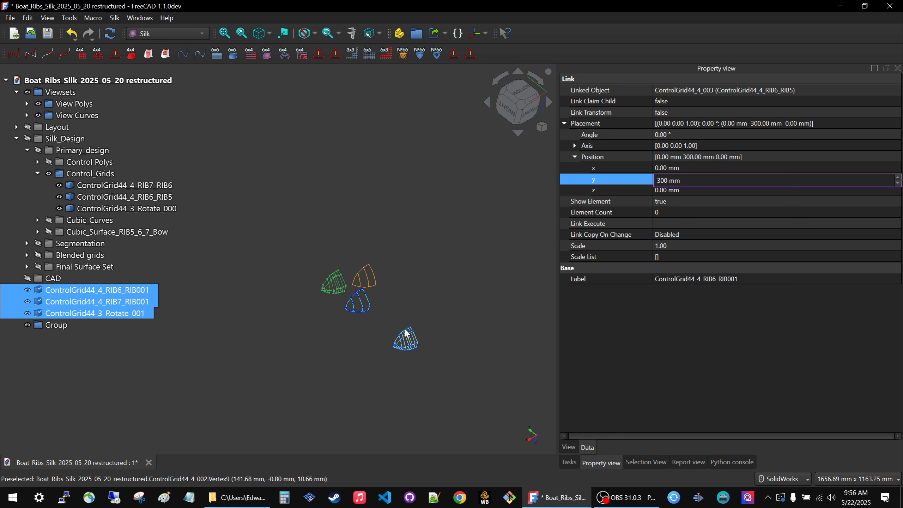
{"action": "scroll", "coordinate": [407, 350], "scroll_direction": "up", "scroll_amount": 2}
{"action": "scroll", "coordinate": [407, 352], "scroll_direction": "up", "scroll_amount": 5}
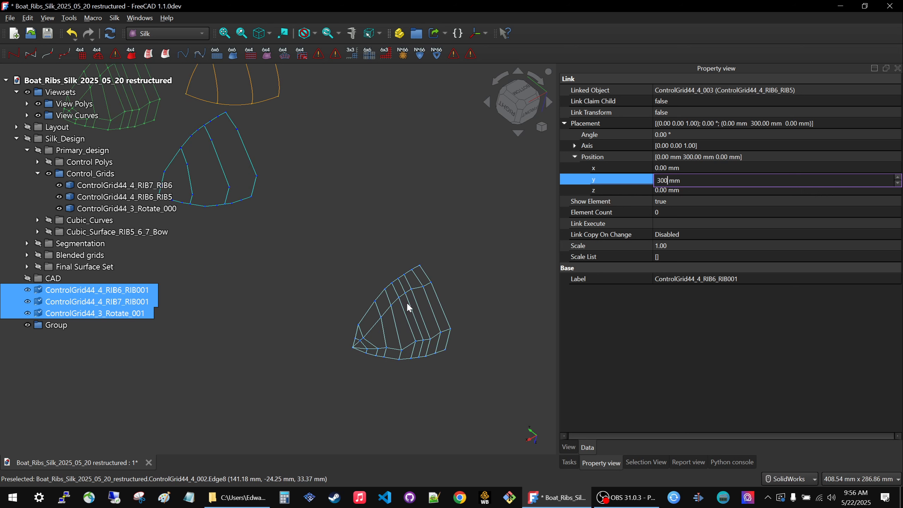
{"action": "scroll", "coordinate": [408, 320], "scroll_direction": "down", "scroll_amount": 3}
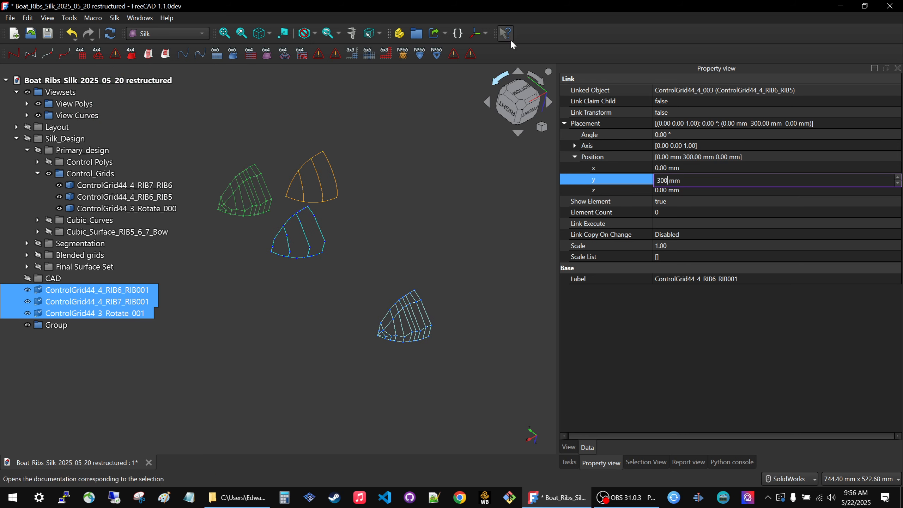
{"action": "key", "text": "Return"}
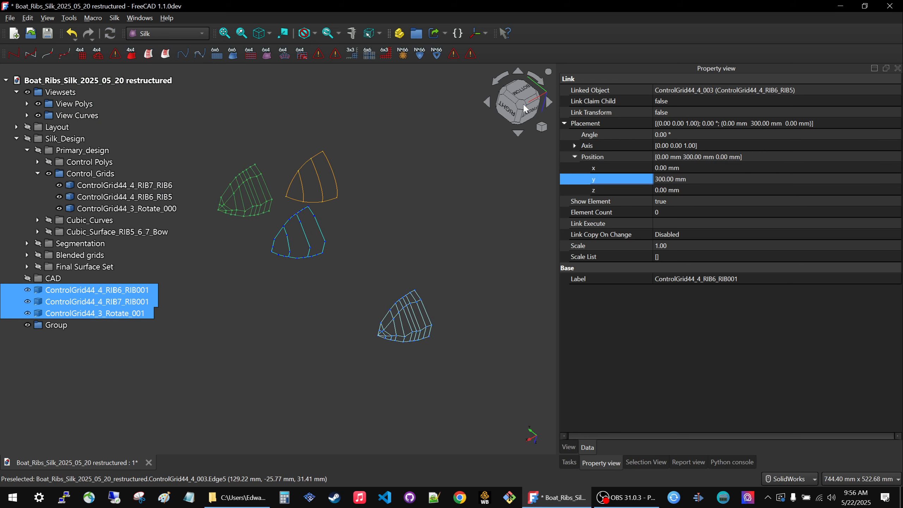
{"action": "left_click", "coordinate": [522, 103]}
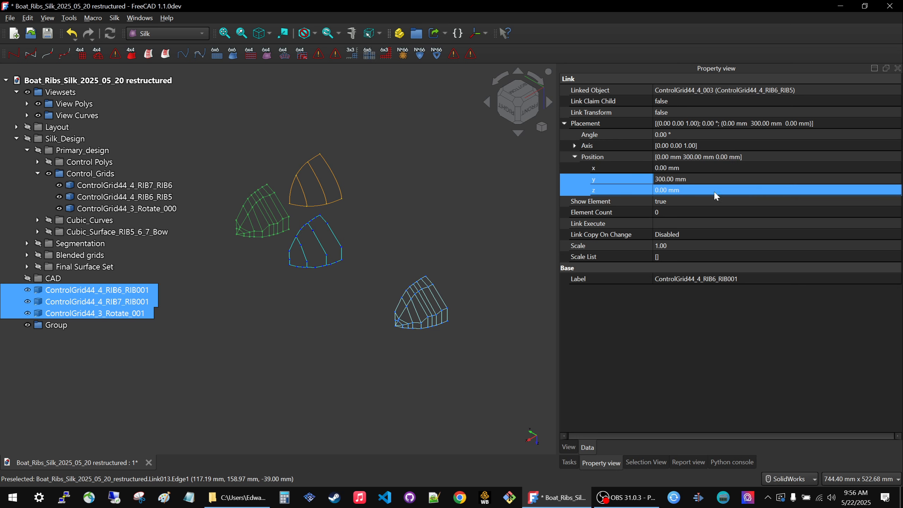
Move the three control grid links into the new group and rename it as View Grids.
{"action": "left_click_drag", "start_coordinate": [67, 314], "coordinate": [59, 326]}
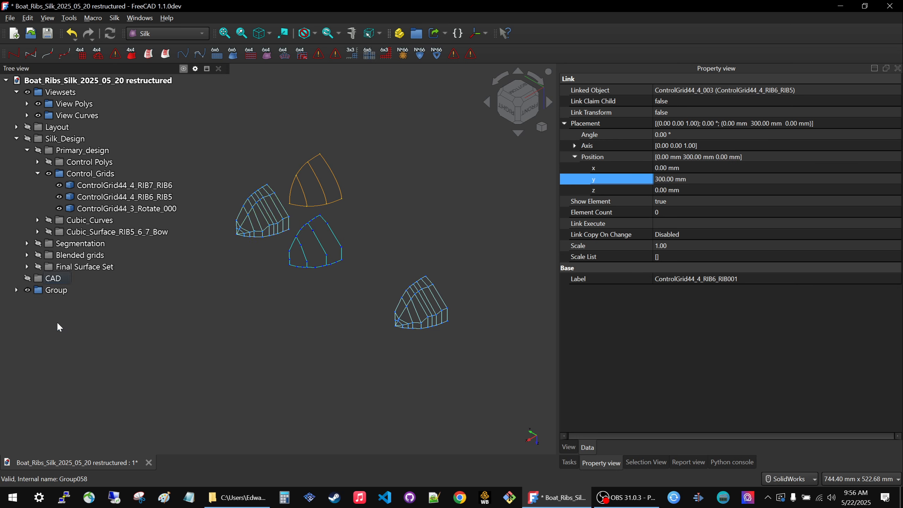
{"action": "left_click", "coordinate": [62, 294]}
{"action": "left_click", "coordinate": [61, 291]}
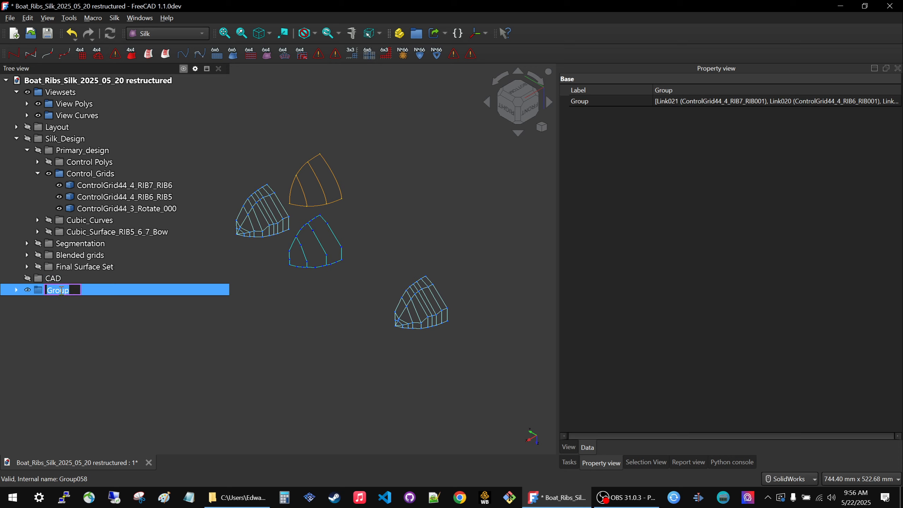
{"action": "type", "text": "View Grid"}
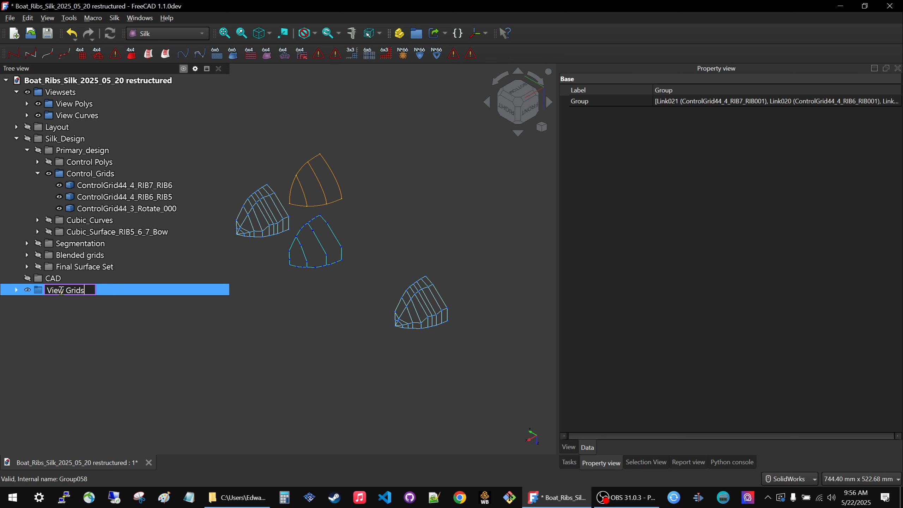
{"action": "type", "text": "s"}
{"action": "key", "text": "Return"}
Move the View Grids group into Viewsets, and toggle the visibility of Viewsets to check all its view sets together.
{"action": "left_click_drag", "start_coordinate": [62, 295], "coordinate": [65, 93]}
{"action": "key", "text": "space"}
{"action": "key", "text": "space"}
{"action": "key", "text": "space"}
{"action": "key", "text": "space"}
{"action": "key", "text": "space"}
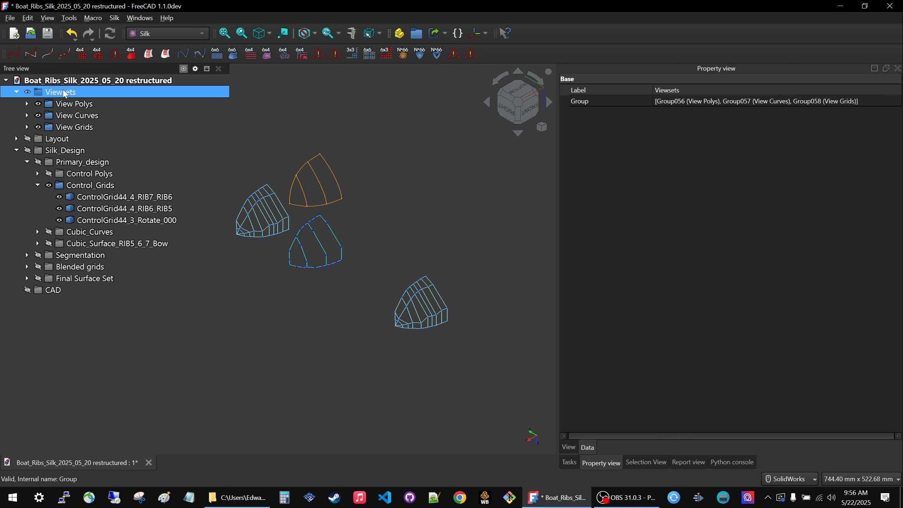
{"action": "key", "text": "space"}
{"action": "key", "text": "space"}
{"action": "key", "text": "space"}
{"action": "left_click", "coordinate": [133, 125]}
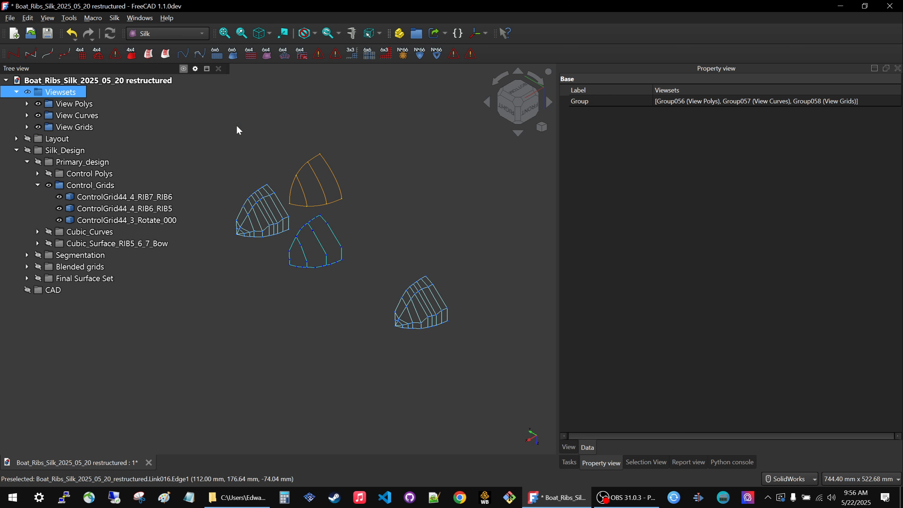
Hide the original Control_Grids group.
{"action": "left_click", "coordinate": [85, 185]}
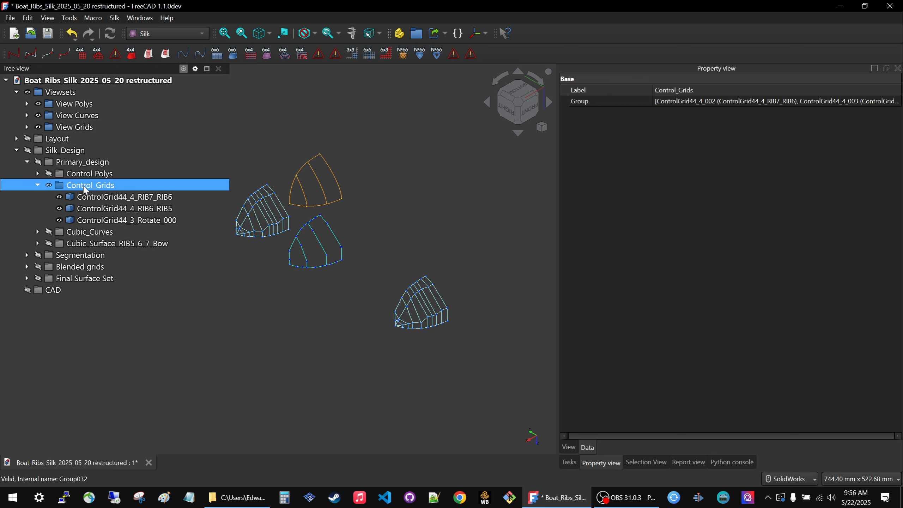
{"action": "key", "text": "space"}
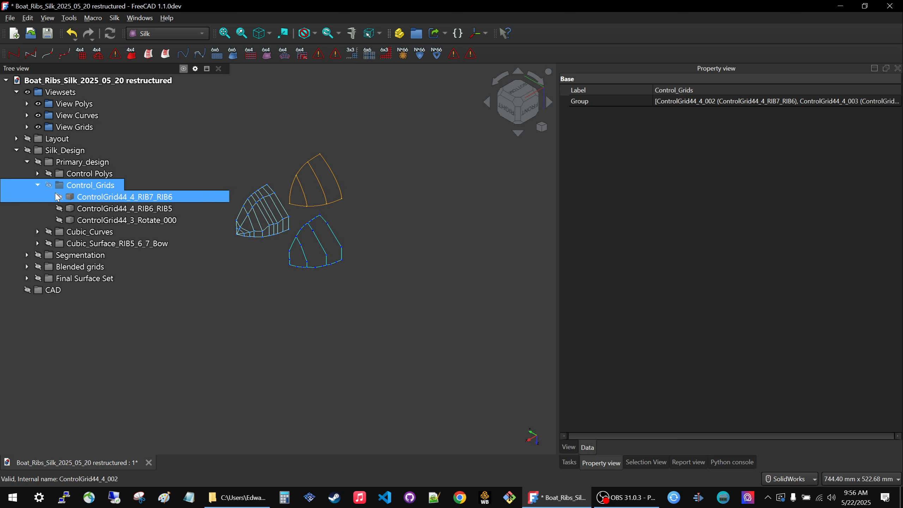
Collapse the Control_Grids group and show the Layout group.
{"action": "key", "text": "Left"}
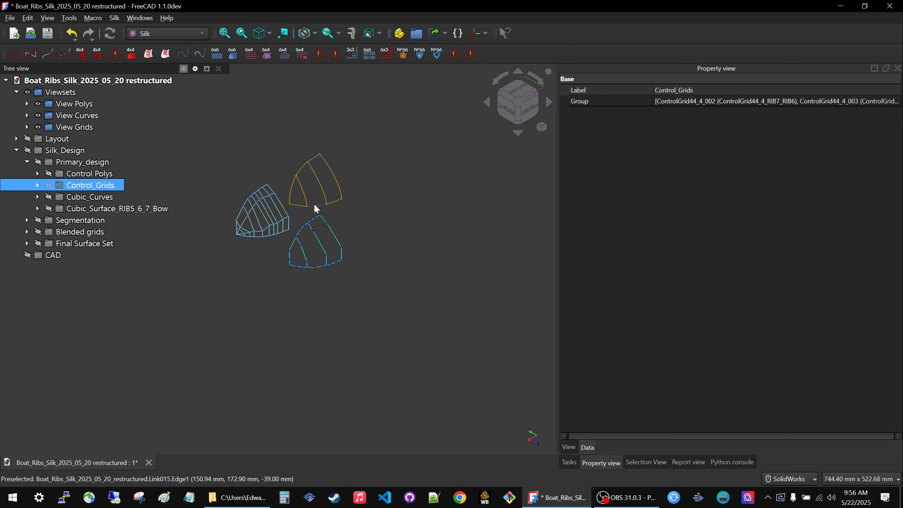
{"action": "left_click", "coordinate": [64, 142]}
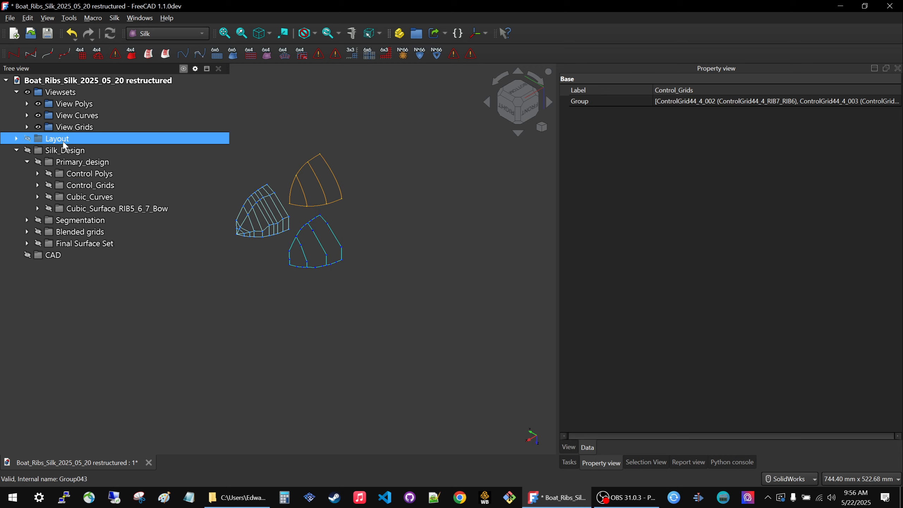
{"action": "key", "text": "space"}
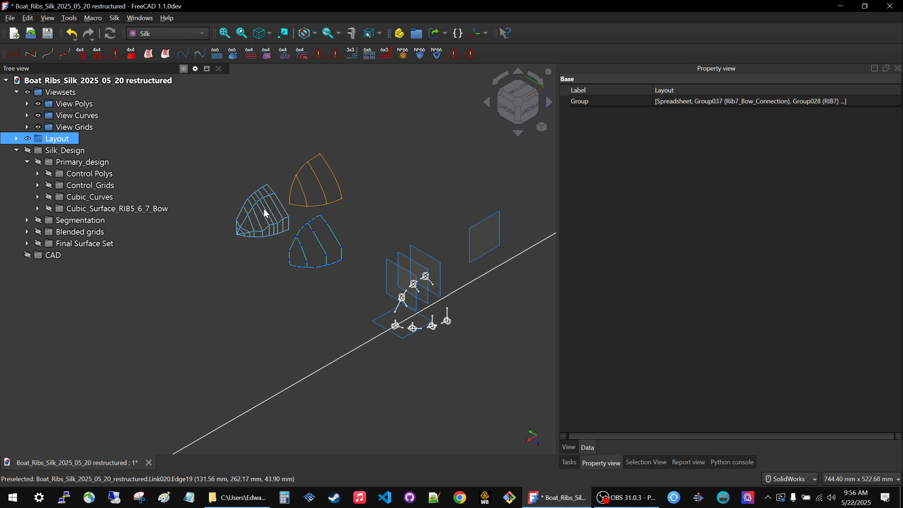
Examine the Layout sketches and datum planes, including RIB7_BOW_Front_bottom_Connection, against the offset view sets.
{"action": "scroll", "coordinate": [408, 320], "scroll_direction": "up", "scroll_amount": 5}
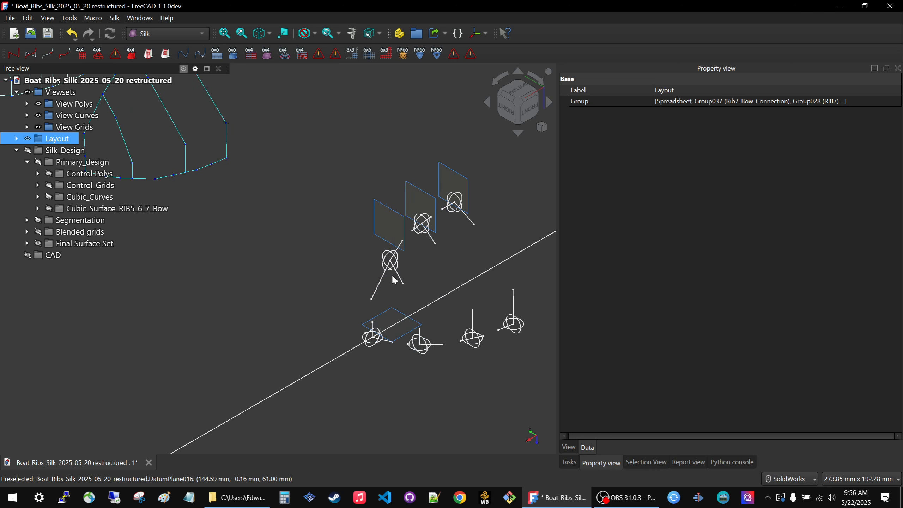
{"action": "scroll", "coordinate": [383, 277], "scroll_direction": "down", "scroll_amount": 4}
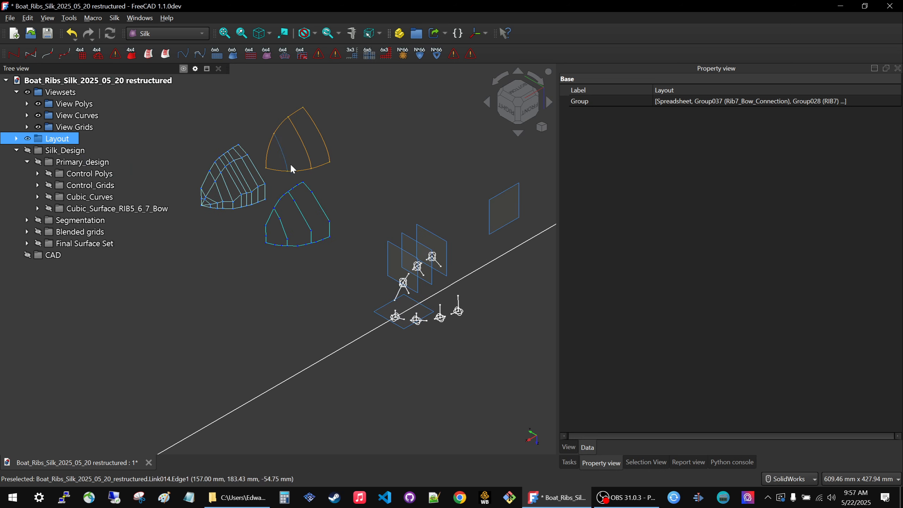
{"action": "left_click", "coordinate": [398, 293]}
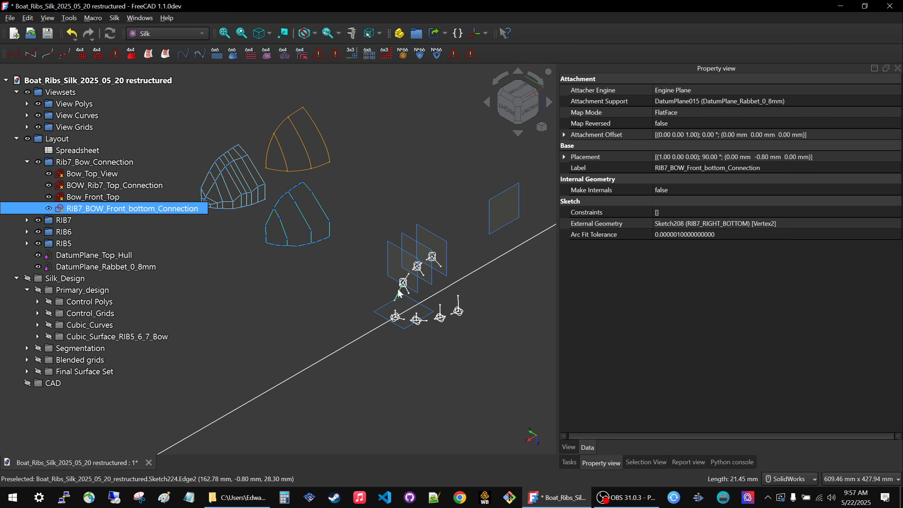
{"action": "scroll", "coordinate": [399, 290], "scroll_direction": "up", "scroll_amount": 3}
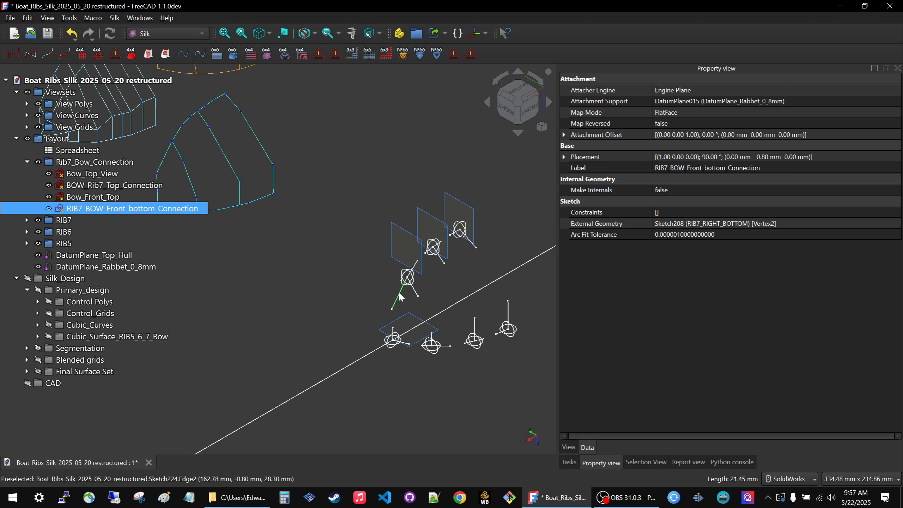
{"action": "scroll", "coordinate": [406, 296], "scroll_direction": "down", "scroll_amount": 4}
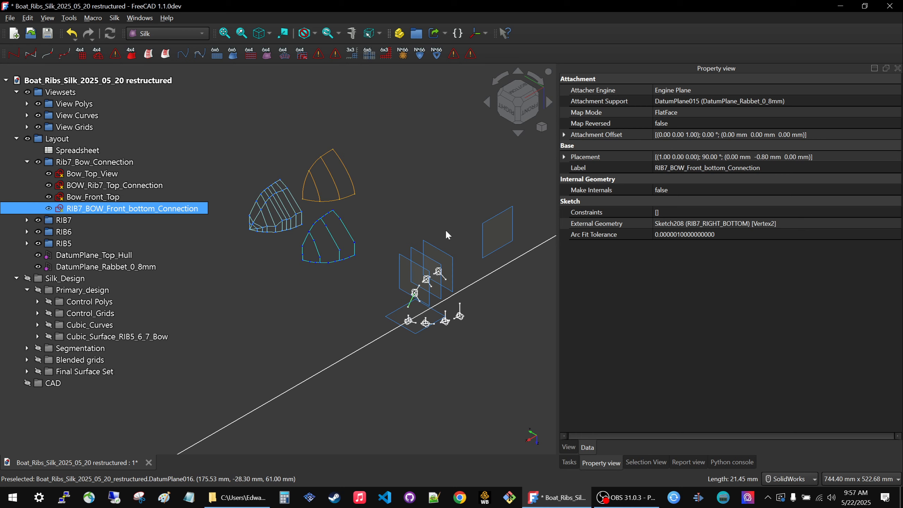
{"action": "scroll", "coordinate": [416, 331], "scroll_direction": "up", "scroll_amount": 5}
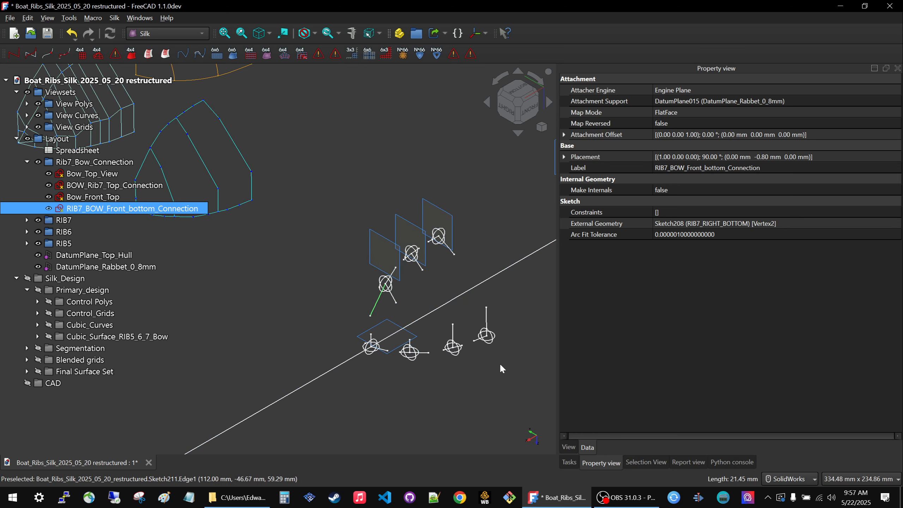
{"action": "scroll", "coordinate": [504, 370], "scroll_direction": "down", "scroll_amount": 4}
{"action": "scroll", "coordinate": [486, 353], "scroll_direction": "up", "scroll_amount": 3}
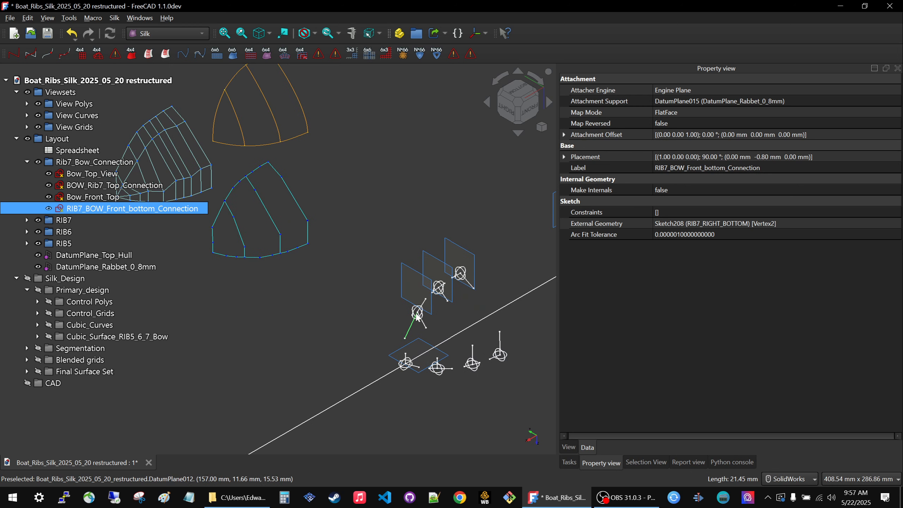
{"action": "scroll", "coordinate": [479, 368], "scroll_direction": "down", "scroll_amount": 4}
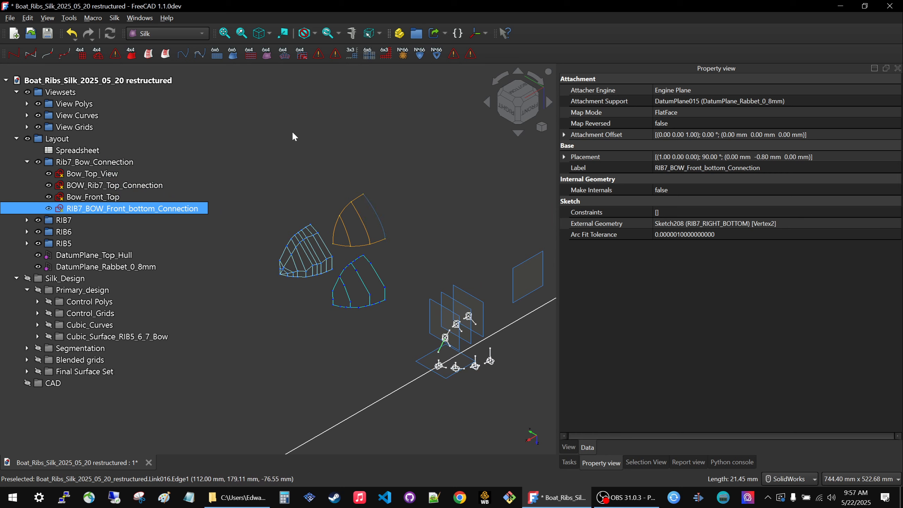
{"action": "scroll", "coordinate": [420, 282], "scroll_direction": "up", "scroll_amount": 2}
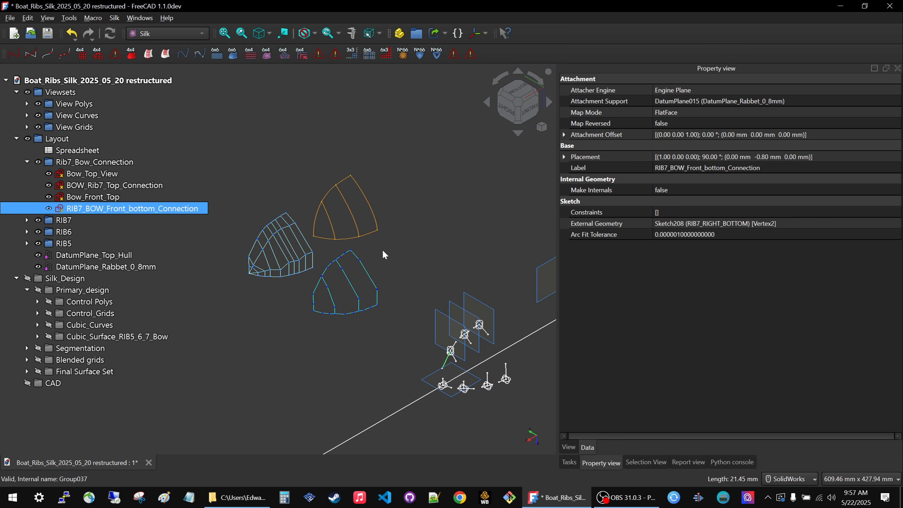
{"action": "left_click", "coordinate": [409, 249]}
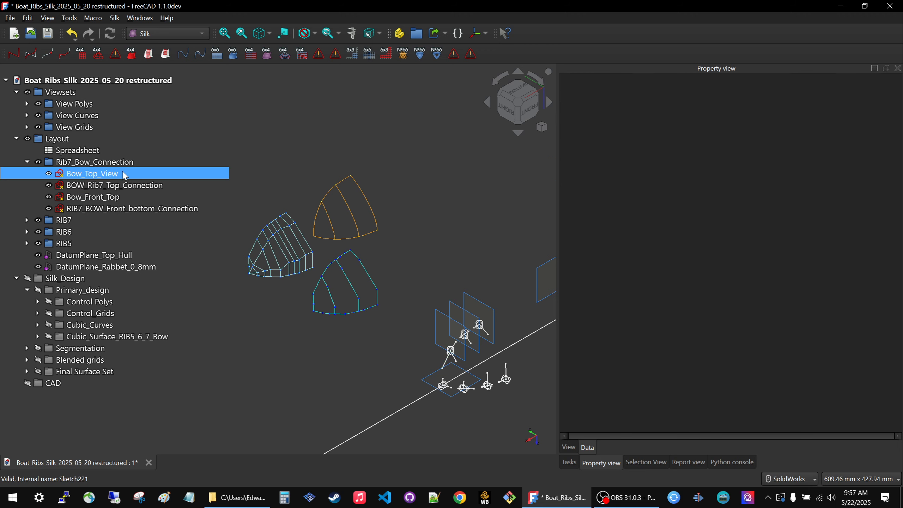
{"action": "left_click", "coordinate": [28, 162]}
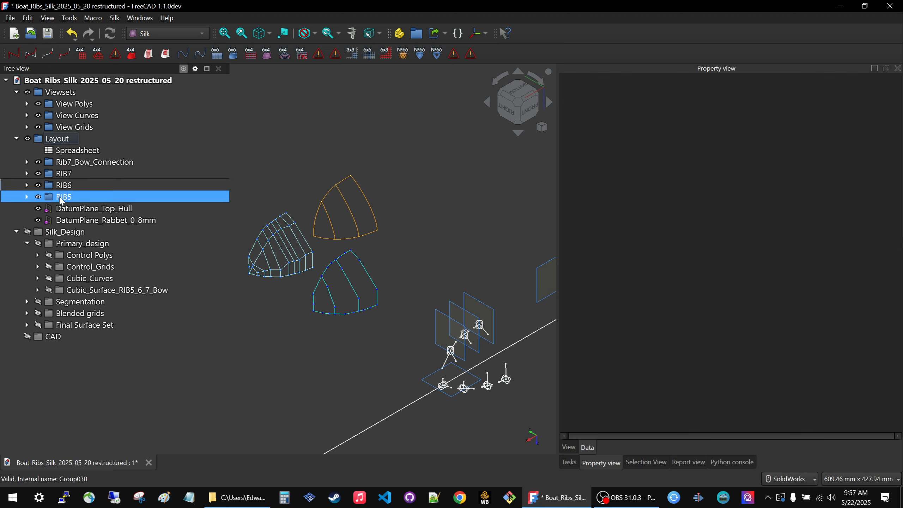
Show the Cubic_Surface_RIB5_6_7_Bow group and expand it to list its surfaces.
{"action": "left_click", "coordinate": [87, 291]}
{"action": "key", "text": "space"}
{"action": "key", "text": "space"}
{"action": "key", "text": "space"}
{"action": "key", "text": "space"}
{"action": "key", "text": "space"}
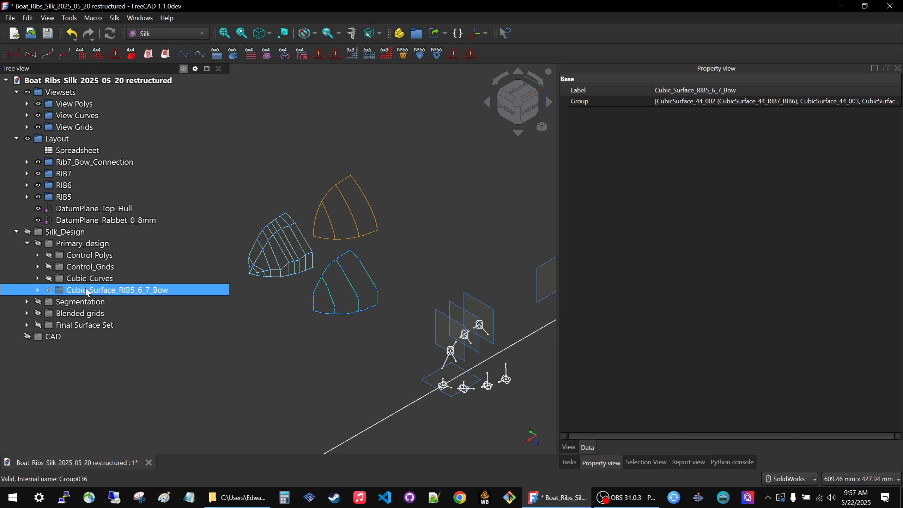
{"action": "key", "text": "Right"}
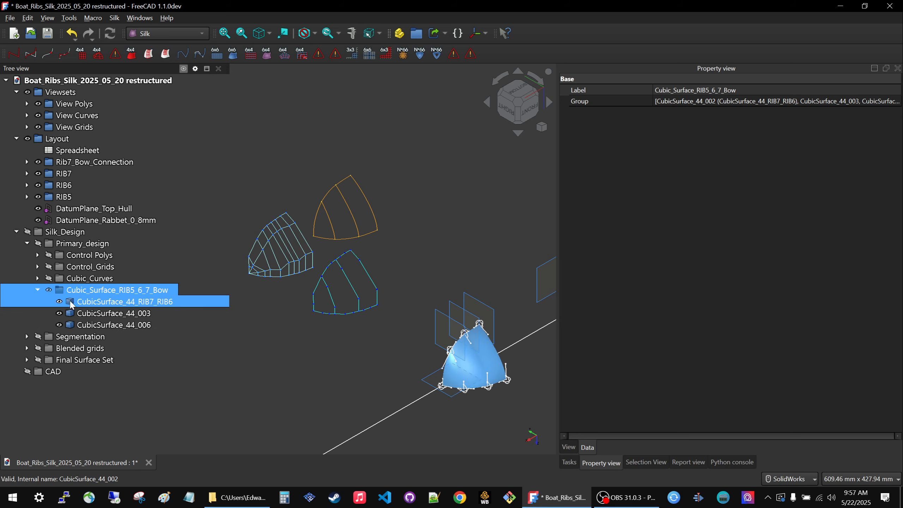
Make links of the three cubic surfaces in Cubic_Surface_RIB5_6_7_Bow and create a new group.
{"action": "left_click", "coordinate": [76, 303]}
{"action": "left_click", "coordinate": [105, 325], "text": "shift"}
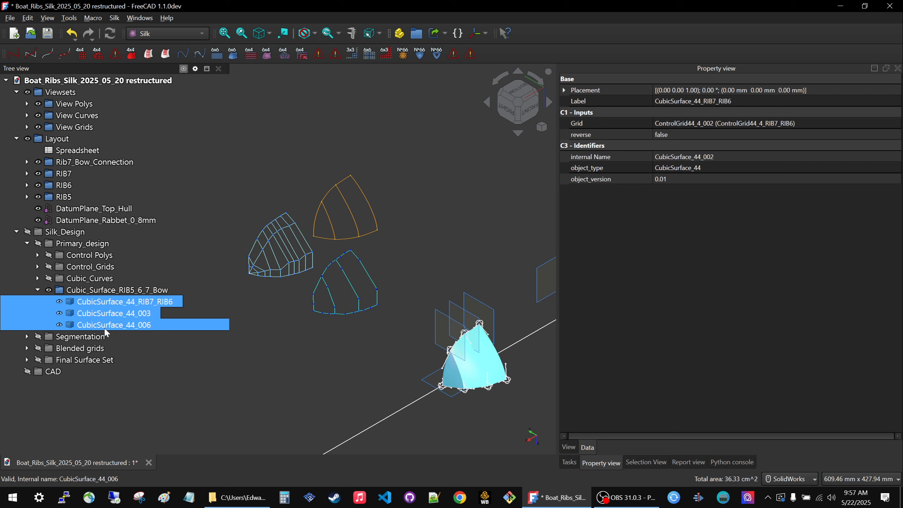
{"action": "left_click", "coordinate": [435, 34]}
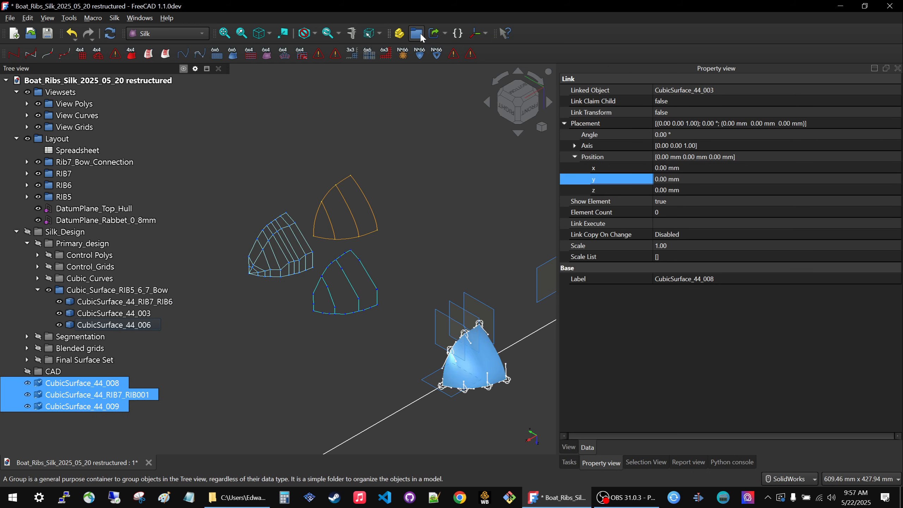
{"action": "left_click", "coordinate": [420, 32]}
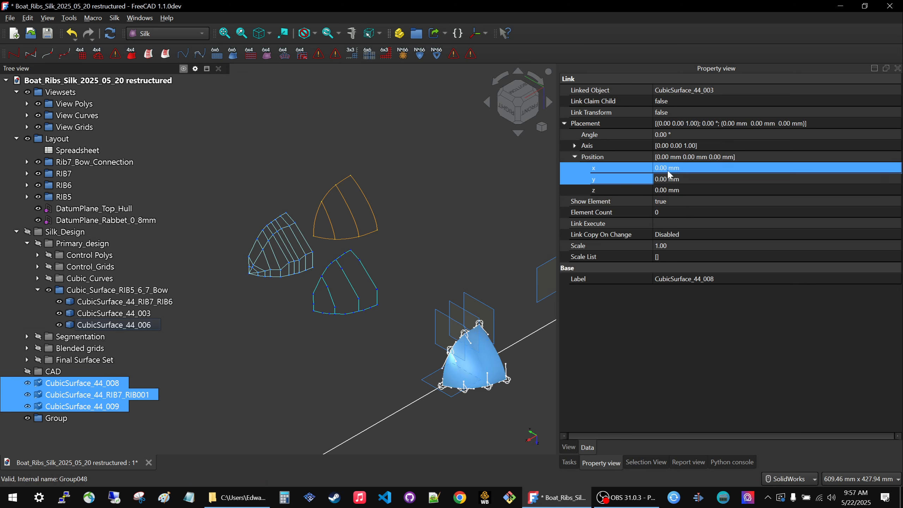
Offset the three cubic surface links together to a y position of 400 mm.
{"action": "left_click", "coordinate": [683, 179]}
{"action": "type", "text": "4"}
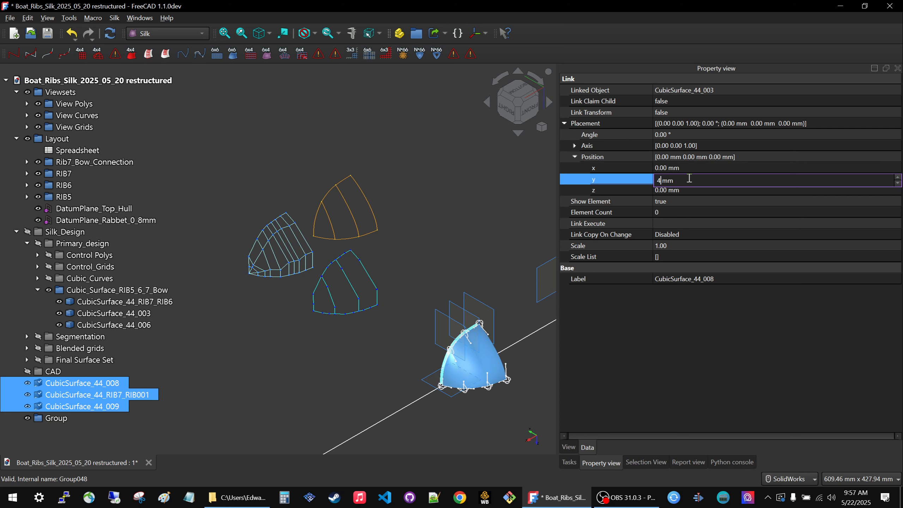
{"action": "type", "text": "00"}
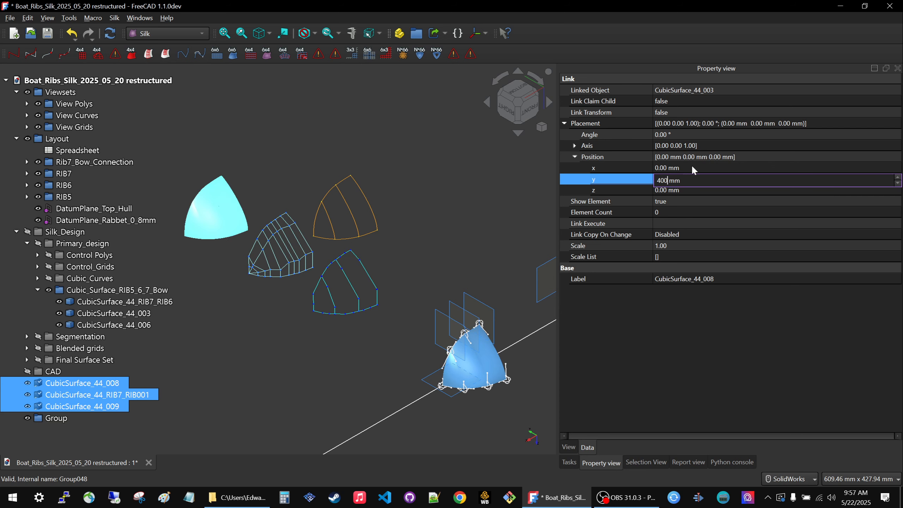
{"action": "left_click", "coordinate": [474, 239]}
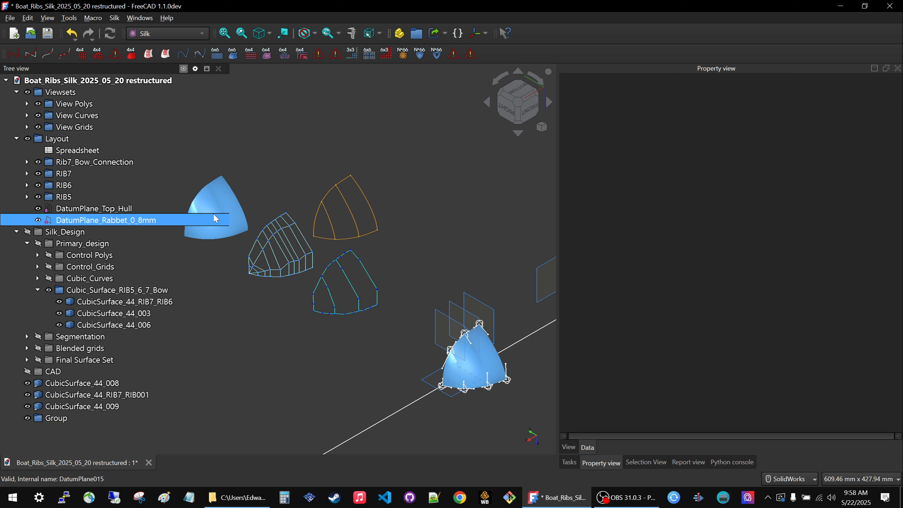
{"action": "scroll", "coordinate": [397, 263], "scroll_direction": "down", "scroll_amount": 3}
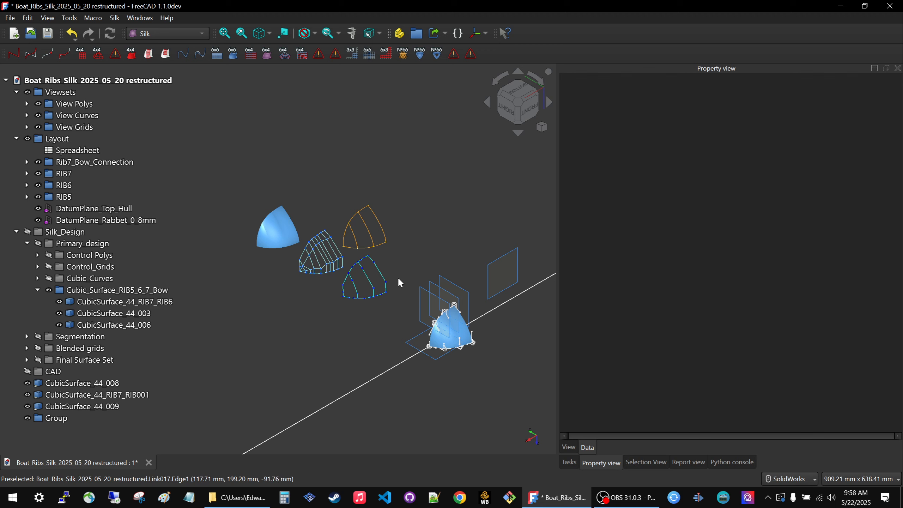
Hide the new group and move the three cubic surface links into it.
{"action": "left_click", "coordinate": [54, 421]}
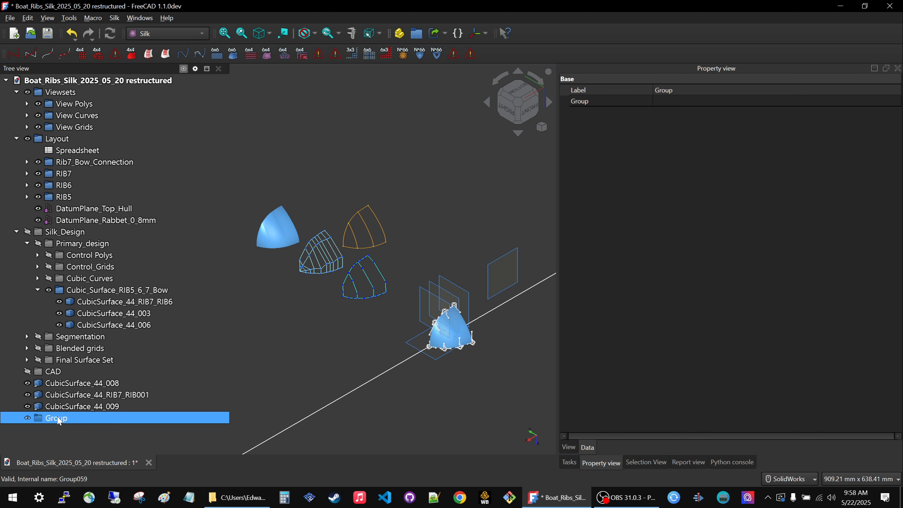
{"action": "left_click", "coordinate": [58, 383]}
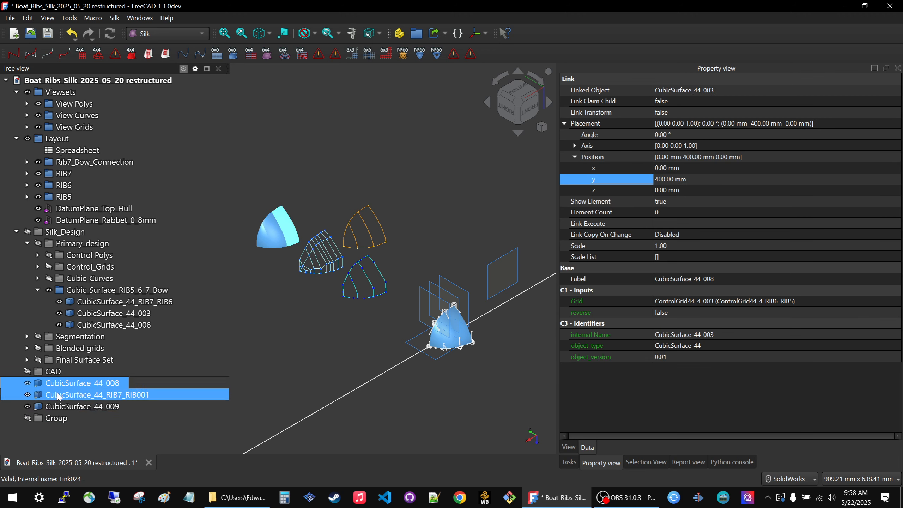
{"action": "left_click", "coordinate": [58, 407], "text": "shift"}
{"action": "left_click_drag", "start_coordinate": [56, 408], "coordinate": [56, 419]}
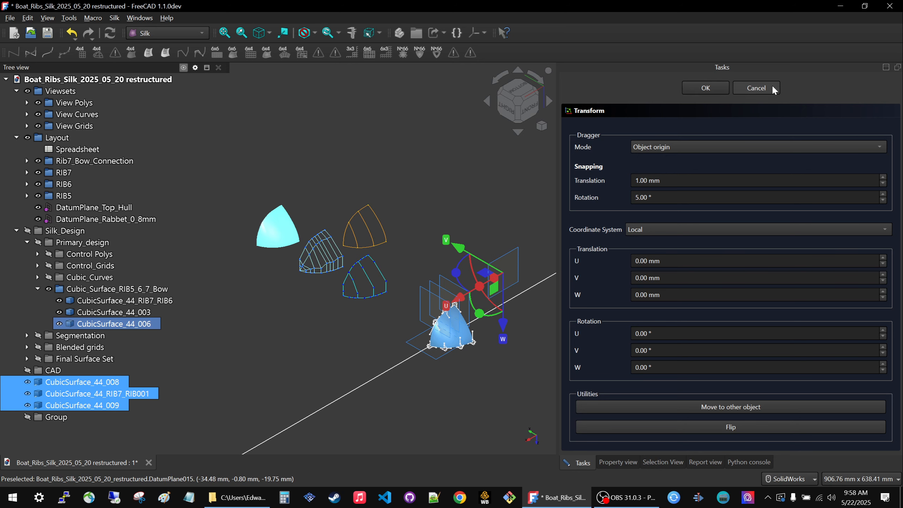
{"action": "left_click", "coordinate": [756, 88]}
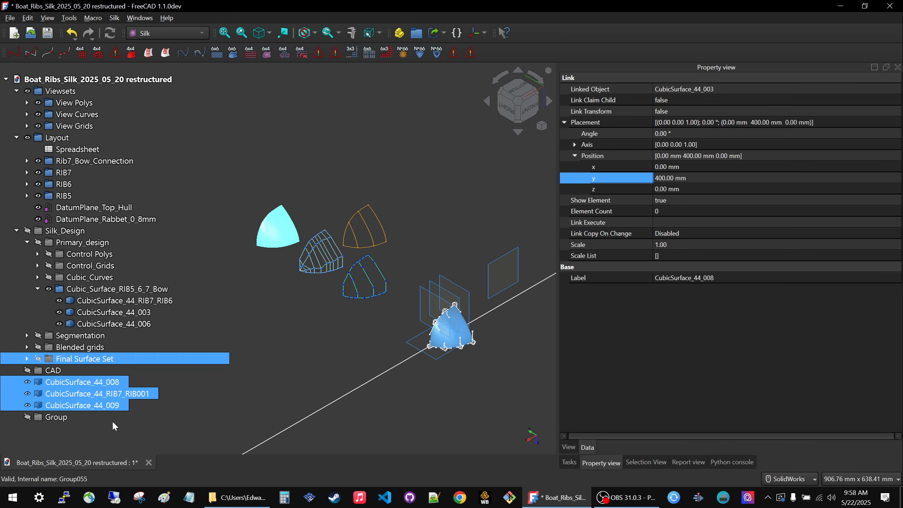
{"action": "left_click_drag", "start_coordinate": [55, 409], "coordinate": [57, 415]}
Move the cubic surface link group into Viewsets and rename it as View Surfaces (primary).
{"action": "left_click_drag", "start_coordinate": [54, 384], "coordinate": [64, 91]}
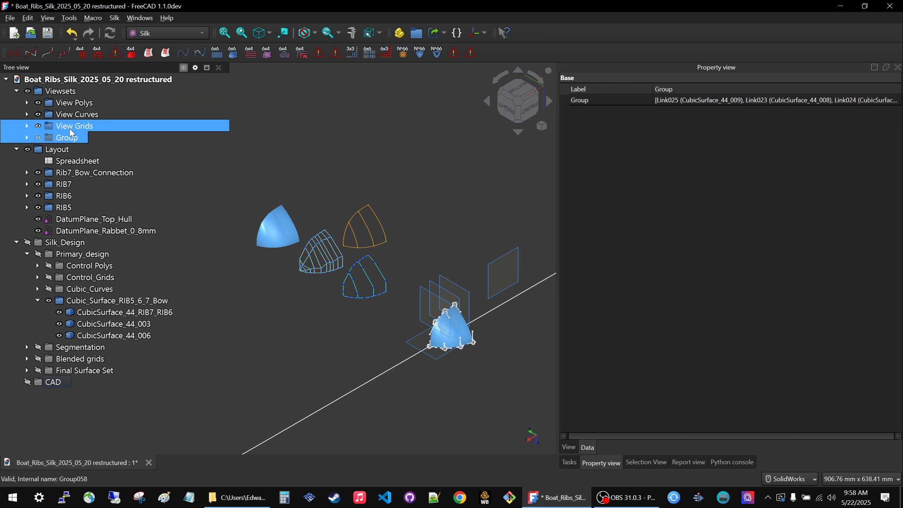
{"action": "left_click", "coordinate": [73, 138]}
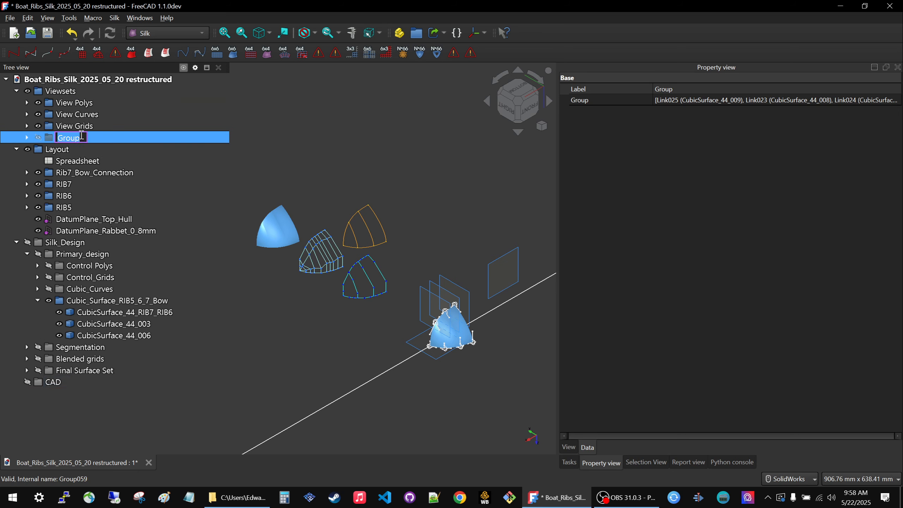
{"action": "type", "text": "View Surfaces"}
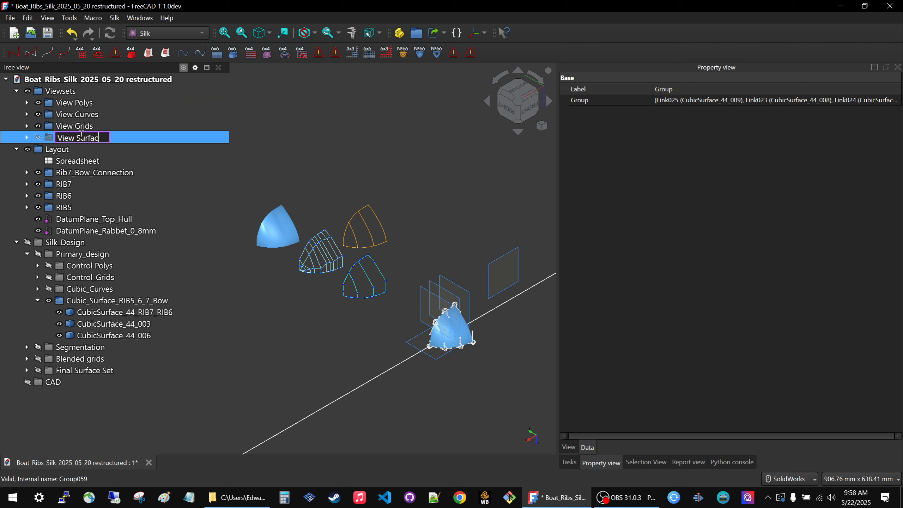
{"action": "type", "text": "(primary)"}
{"action": "key", "text": "Return"}
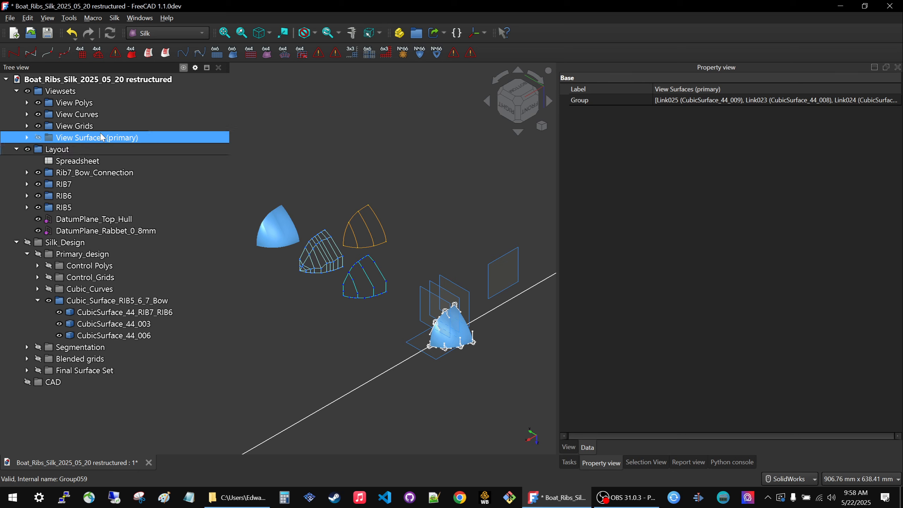
{"action": "left_click", "coordinate": [335, 163]}
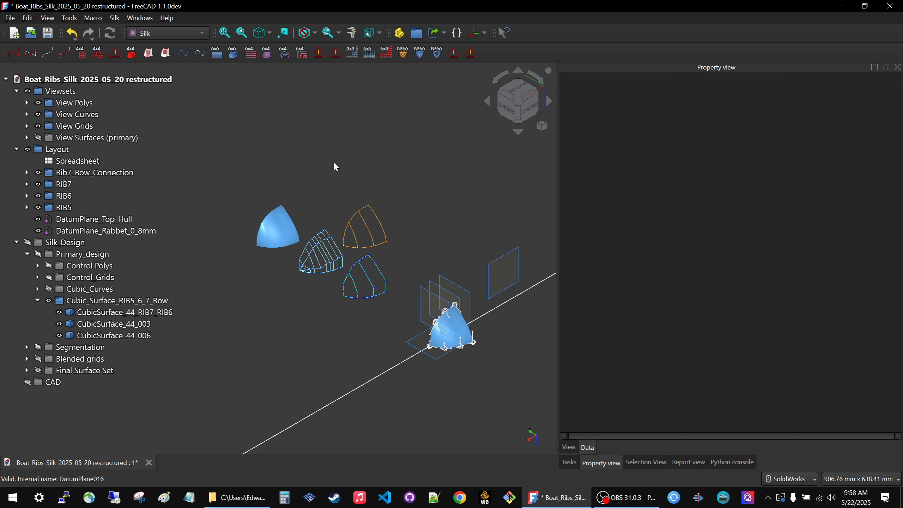
Toggle Viewsets until all its view sets are shown together, and hide the original Cubic_Surface_RIB5_6_7_Bow group.
{"action": "left_click", "coordinate": [39, 91]}
{"action": "key", "text": "space"}
{"action": "key", "text": "space"}
{"action": "key", "text": "space"}
{"action": "key", "text": "space"}
{"action": "key", "text": "space"}
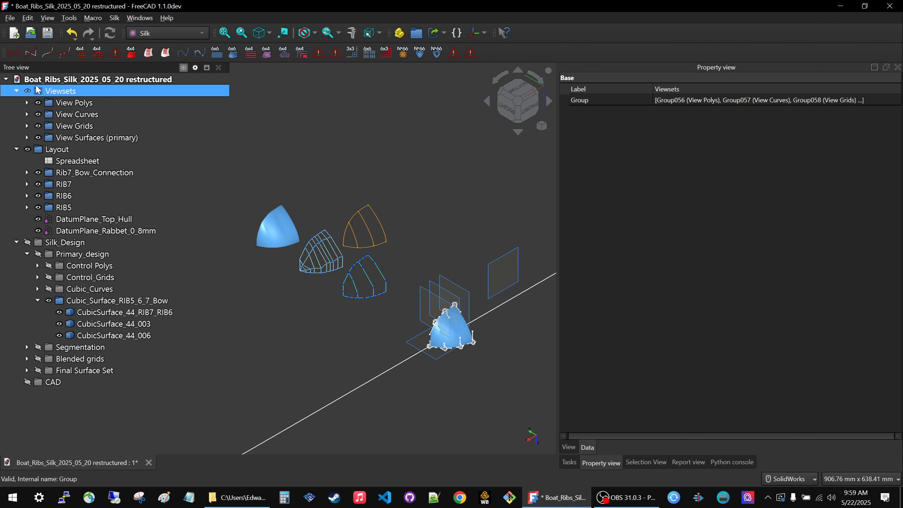
{"action": "key", "text": "space"}
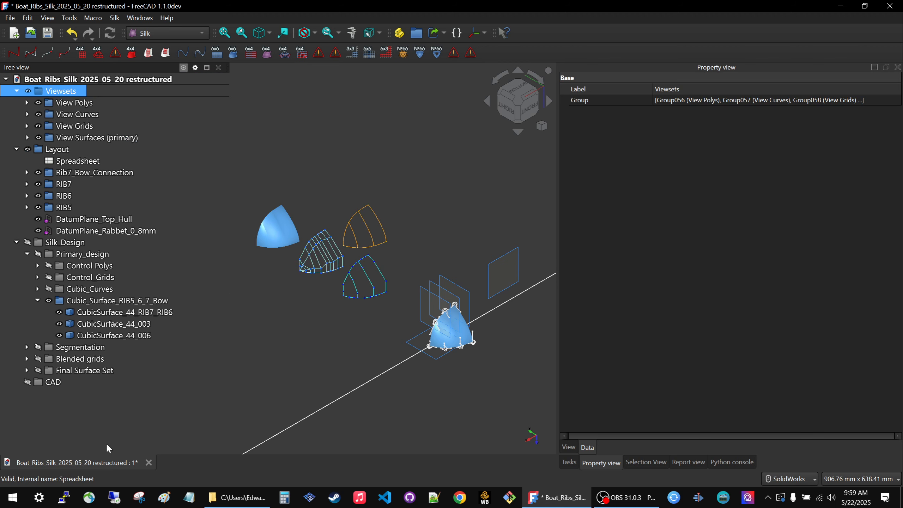
{"action": "left_click", "coordinate": [90, 305]}
{"action": "key", "text": "space"}
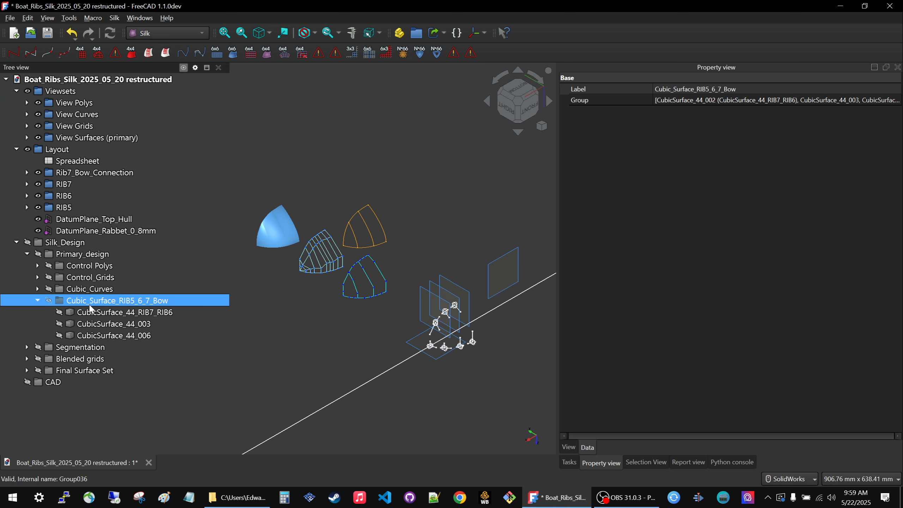
Collapse the Cubic_Surface_RIB5_6_7_Bow, Primary_design and Silk_Design groups in the model tree.
{"action": "left_click", "coordinate": [37, 301]}
{"action": "left_click", "coordinate": [18, 254]}
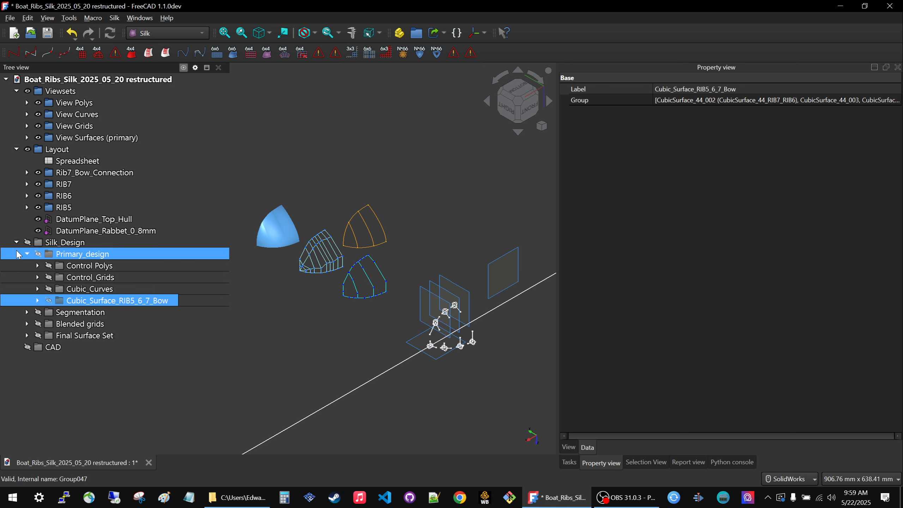
{"action": "left_click", "coordinate": [27, 254]}
{"action": "left_click", "coordinate": [16, 243]}
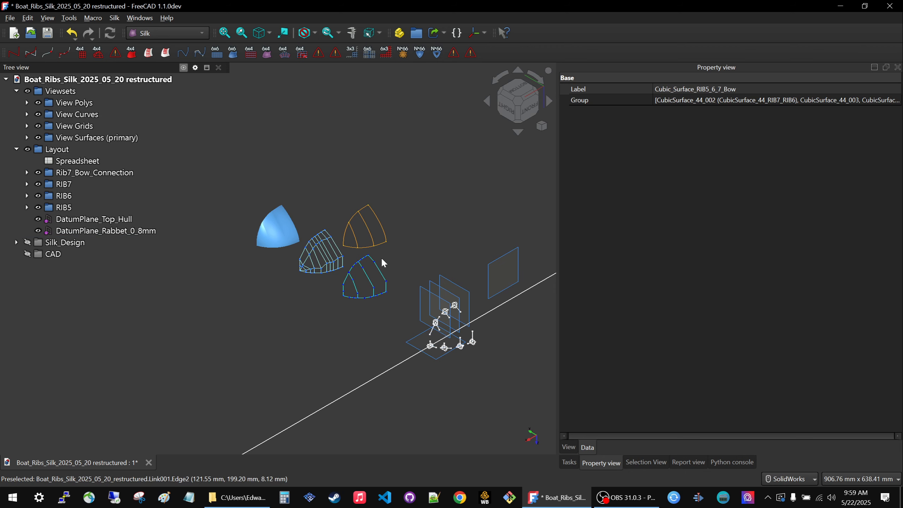
Open the RIB7_BOW_Front_bottom_Connection sketch of the Rib7_Bow_Connection group for editing.
{"action": "scroll", "coordinate": [489, 325], "scroll_direction": "up", "scroll_amount": 1}
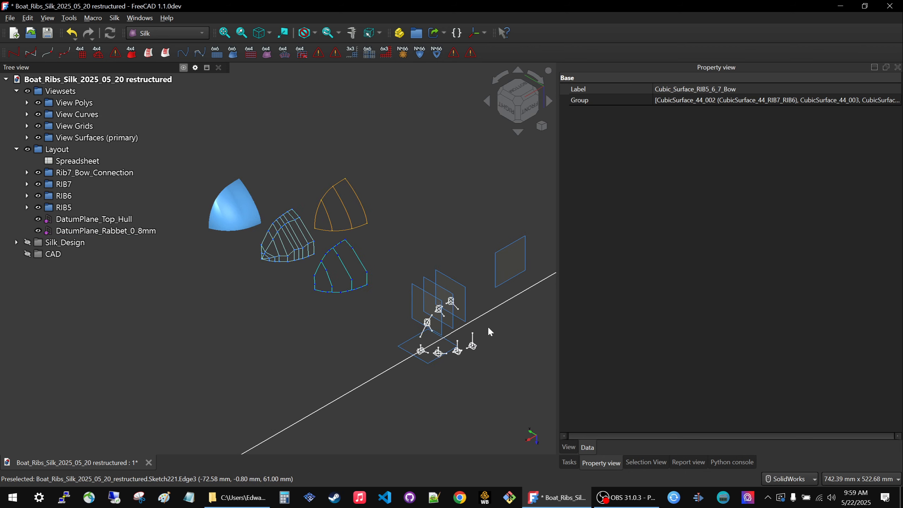
{"action": "scroll", "coordinate": [463, 341], "scroll_direction": "up", "scroll_amount": 8}
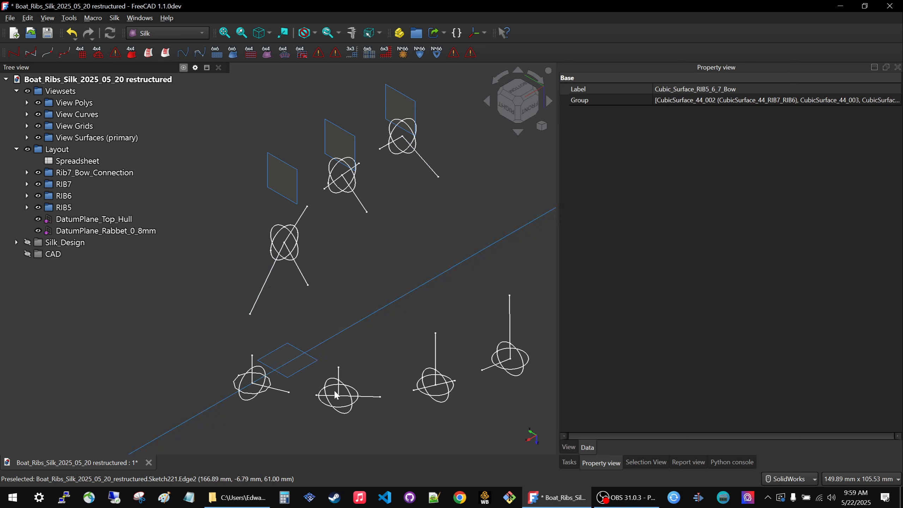
{"action": "scroll", "coordinate": [447, 361], "scroll_direction": "down", "scroll_amount": 1}
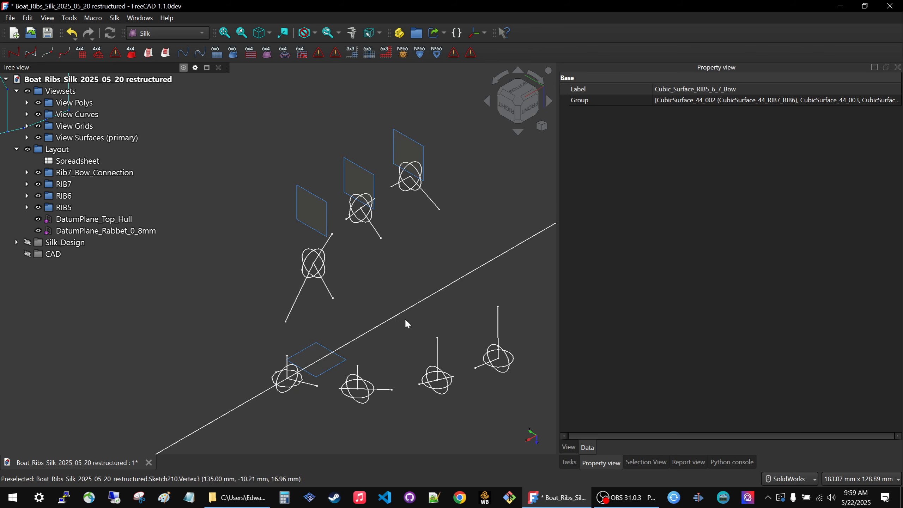
{"action": "scroll", "coordinate": [436, 333], "scroll_direction": "down", "scroll_amount": 3}
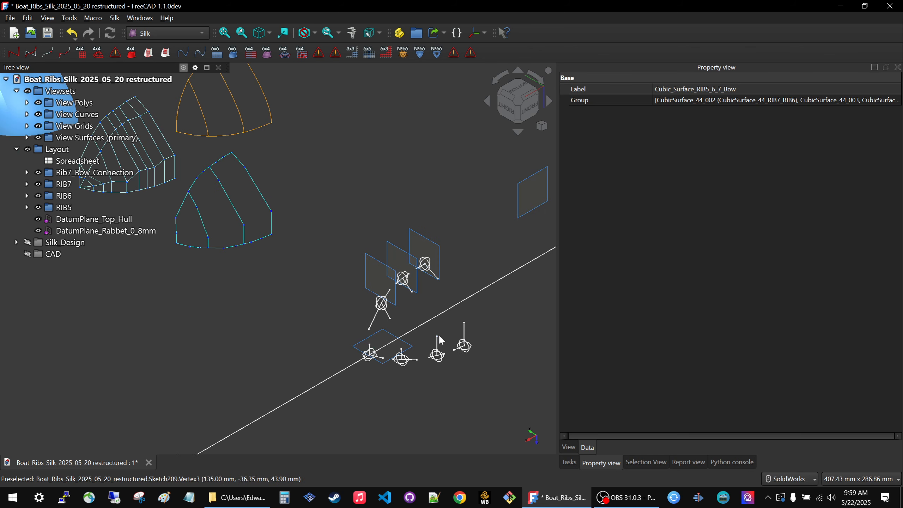
{"action": "scroll", "coordinate": [438, 335], "scroll_direction": "down", "scroll_amount": 3}
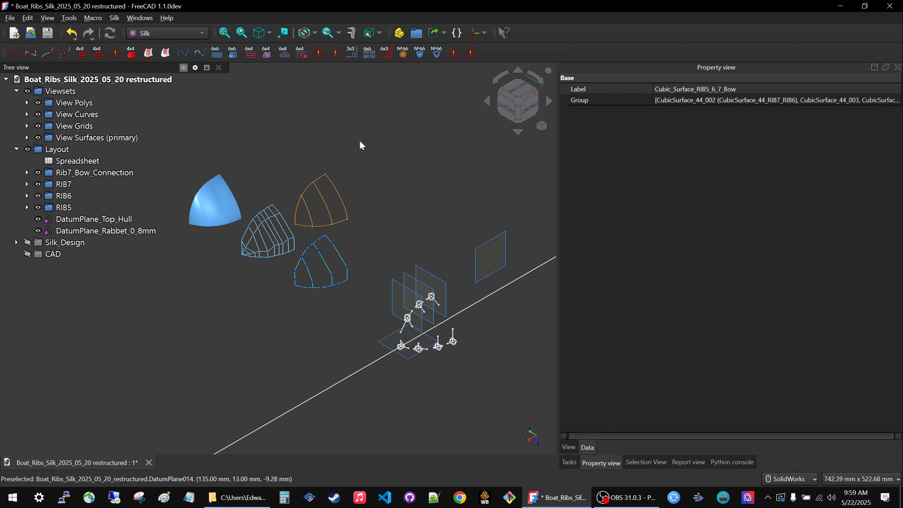
{"action": "scroll", "coordinate": [433, 327], "scroll_direction": "up", "scroll_amount": 4}
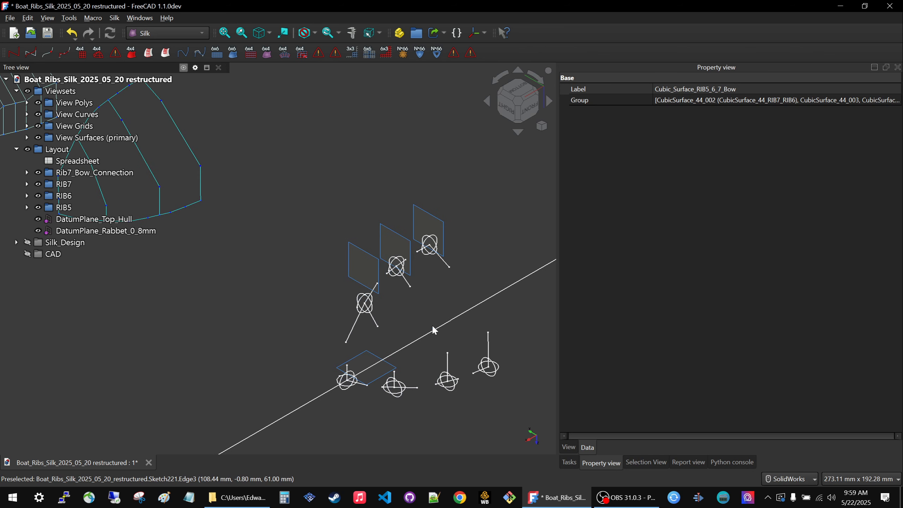
{"action": "left_click", "coordinate": [358, 330]}
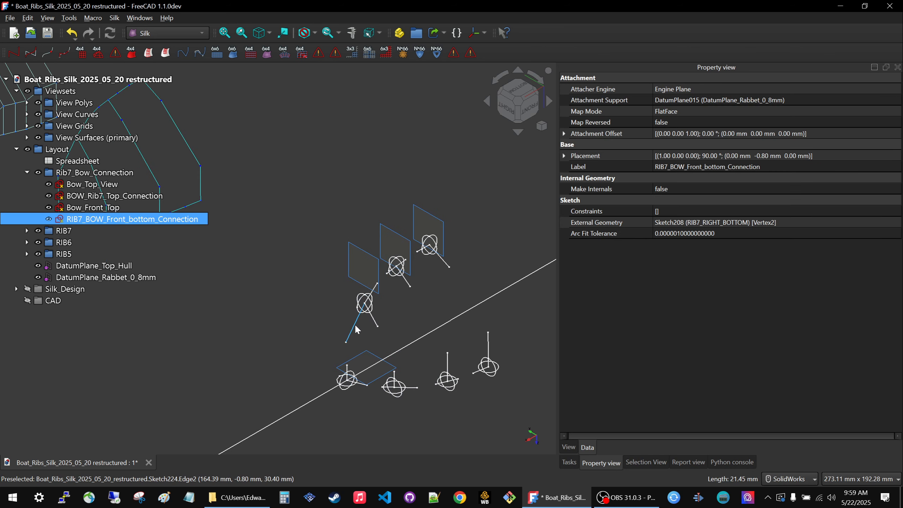
{"action": "double_click", "coordinate": [66, 219]}
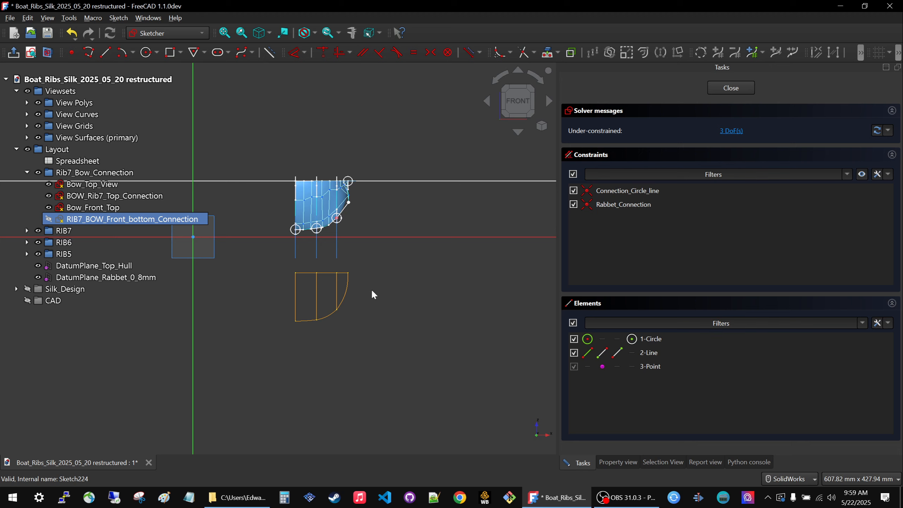
Try moving the free end of the sketch's connection line far away from RIB7 with all the view sets in sight.
{"action": "mouse_move", "coordinate": [327, 358]}
{"action": "middle_mouse_down"}
{"action": "mouse_move", "coordinate": [320, 352]}
{"action": "mouse_move", "coordinate": [355, 313]}
{"action": "mouse_move", "coordinate": [433, 262]}
{"action": "mouse_move", "coordinate": [428, 231]}
{"action": "mouse_move", "coordinate": [396, 228]}
{"action": "mouse_move", "coordinate": [370, 270]}
{"action": "middle_mouse_up"}
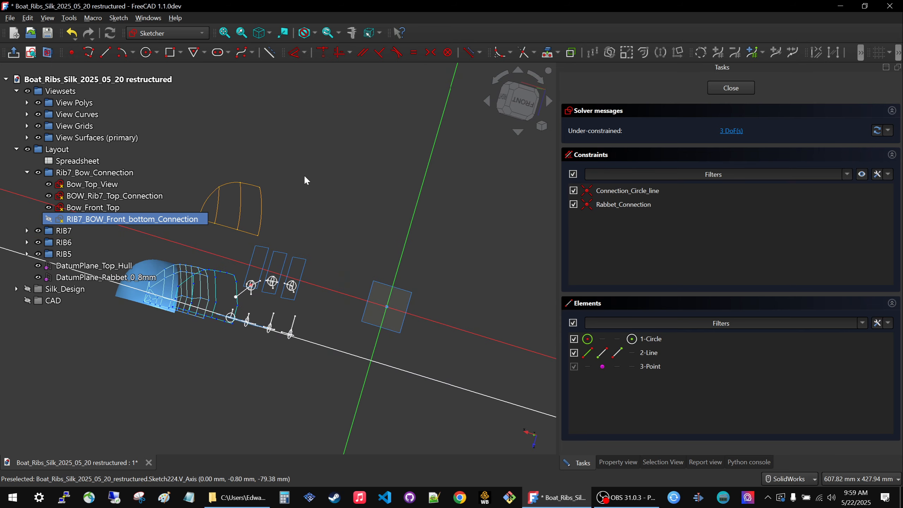
{"action": "middle_click_drag", "start_coordinate": [283, 369], "coordinate": [347, 401]}
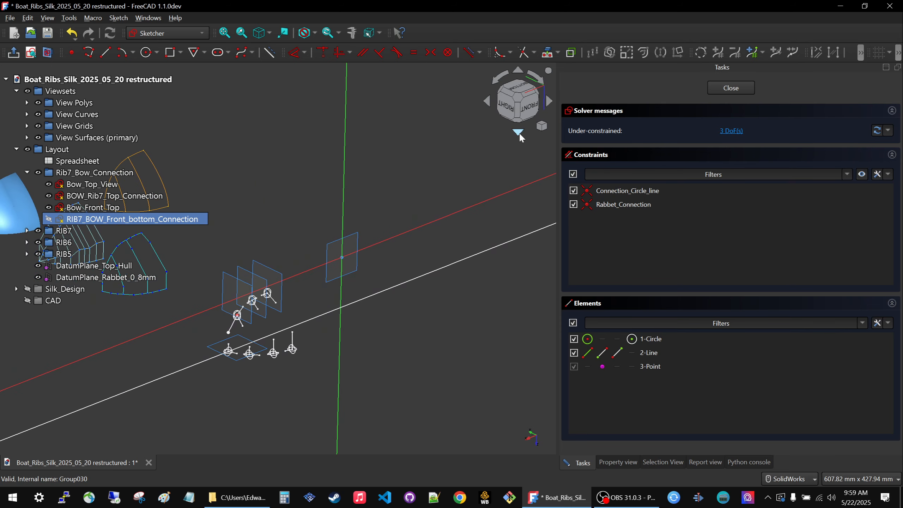
{"action": "scroll", "coordinate": [520, 94], "scroll_direction": "down", "scroll_amount": 5}
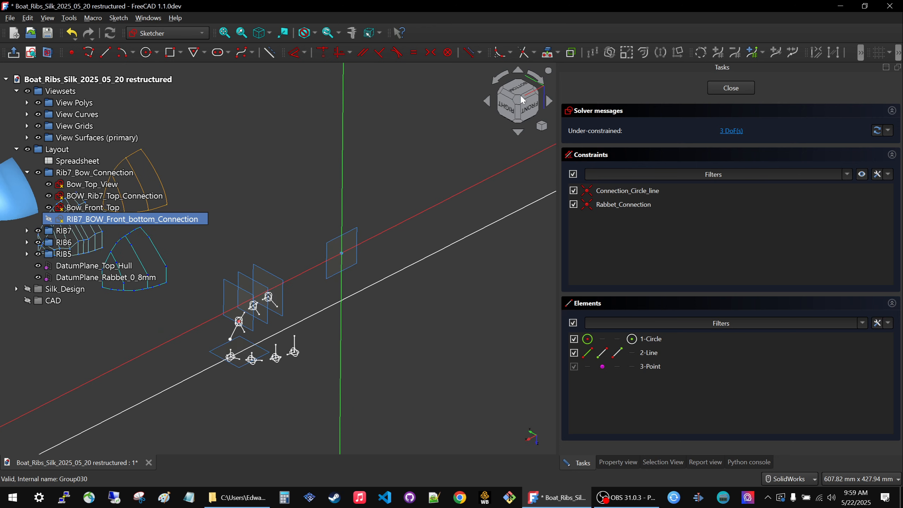
{"action": "scroll", "coordinate": [553, 324], "scroll_direction": "down", "scroll_amount": 3}
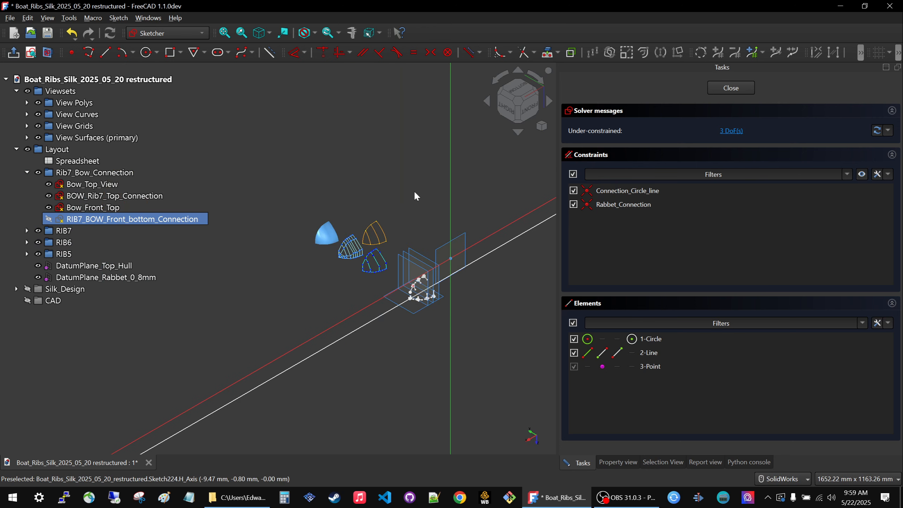
{"action": "scroll", "coordinate": [371, 300], "scroll_direction": "up", "scroll_amount": 8}
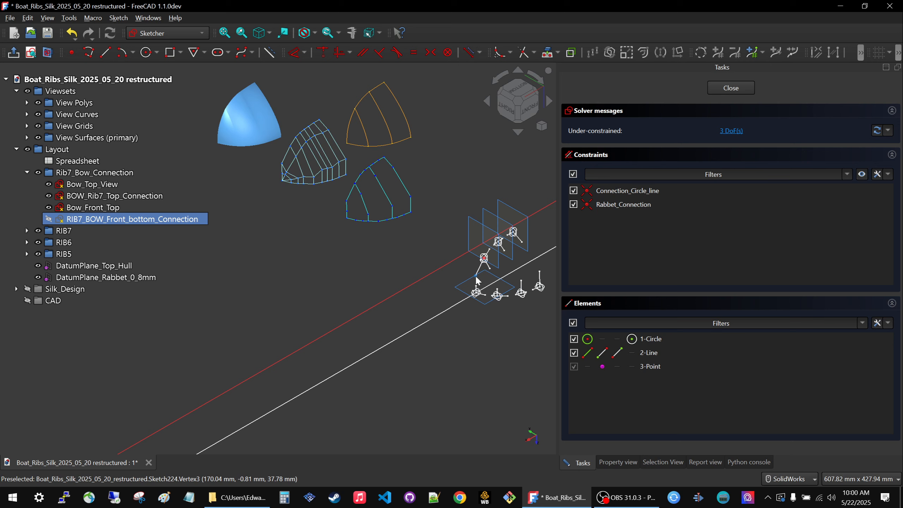
{"action": "left_click_drag", "start_coordinate": [477, 277], "coordinate": [271, 279]}
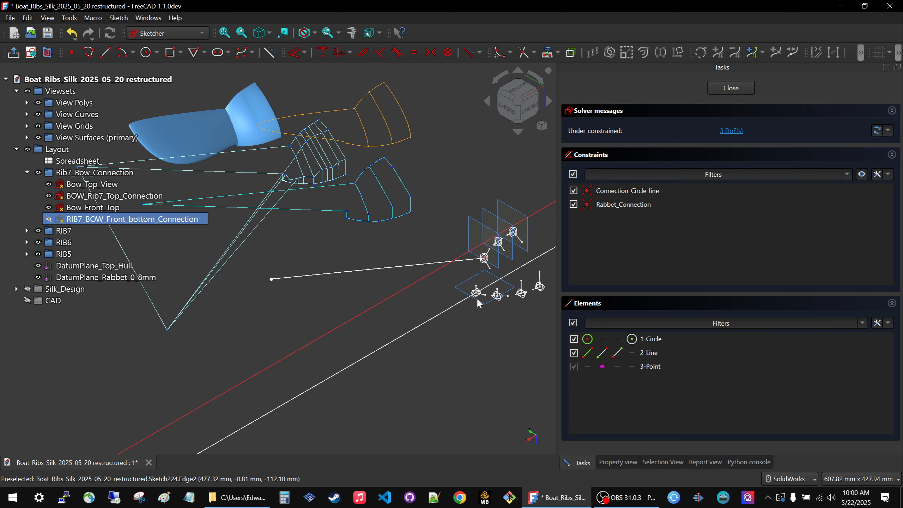
Examine how the linked polys, curves, grids and primary surfaces respond to the displaced connection line.
{"action": "scroll", "coordinate": [478, 303], "scroll_direction": "down", "scroll_amount": 2}
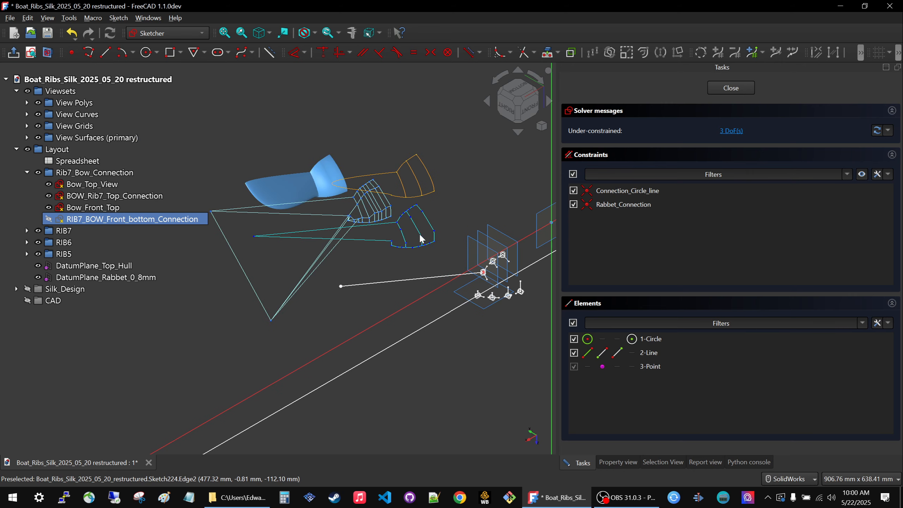
{"action": "scroll", "coordinate": [406, 271], "scroll_direction": "up", "scroll_amount": 2}
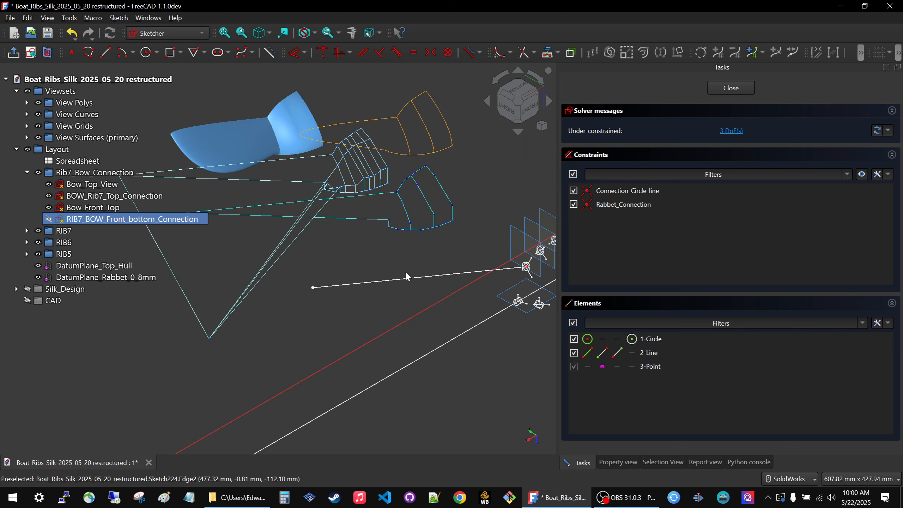
{"action": "scroll", "coordinate": [405, 271], "scroll_direction": "up", "scroll_amount": 1}
{"action": "scroll", "coordinate": [509, 323], "scroll_direction": "down", "scroll_amount": 3}
{"action": "scroll", "coordinate": [330, 223], "scroll_direction": "up", "scroll_amount": 4}
{"action": "scroll", "coordinate": [342, 251], "scroll_direction": "down", "scroll_amount": 2}
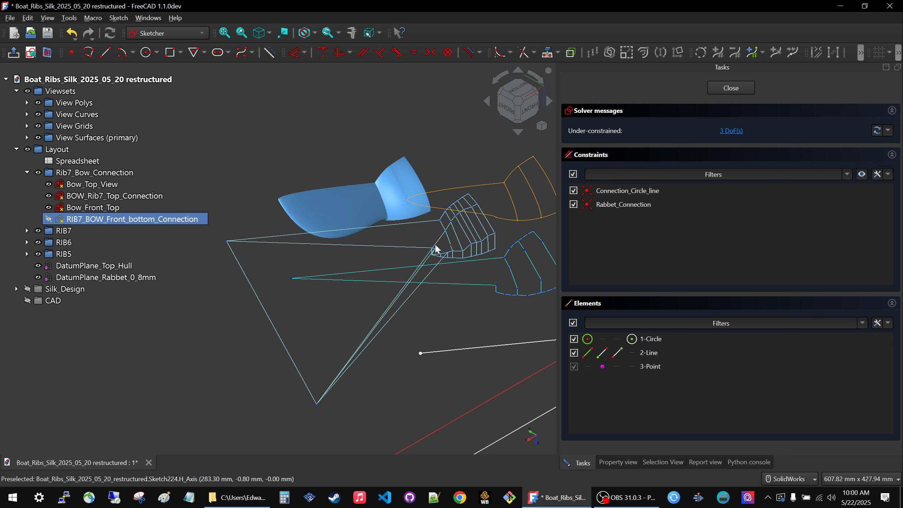
{"action": "mouse_move", "coordinate": [438, 250]}
{"action": "middle_mouse_down"}
{"action": "mouse_move", "coordinate": [451, 223]}
{"action": "mouse_move", "coordinate": [477, 215]}
{"action": "mouse_move", "coordinate": [441, 229]}
{"action": "mouse_move", "coordinate": [452, 222]}
{"action": "mouse_move", "coordinate": [451, 258]}
{"action": "mouse_move", "coordinate": [299, 146]}
{"action": "middle_mouse_up"}
{"action": "scroll", "coordinate": [301, 131], "scroll_direction": "up", "scroll_amount": 7}
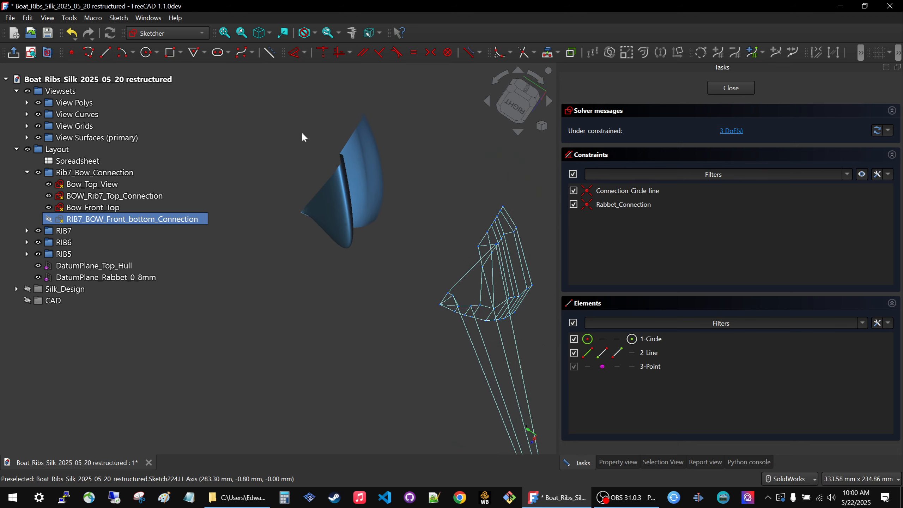
{"action": "middle_click_drag", "start_coordinate": [361, 203], "coordinate": [322, 208]}
{"action": "scroll", "coordinate": [321, 207], "scroll_direction": "down", "scroll_amount": 8}
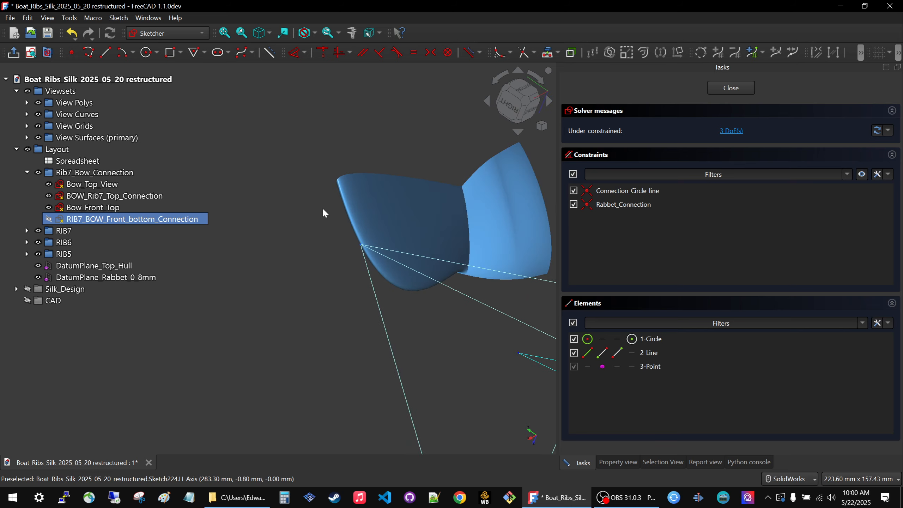
{"action": "mouse_move", "coordinate": [371, 221]}
{"action": "middle_mouse_down"}
{"action": "mouse_move", "coordinate": [328, 207]}
{"action": "mouse_move", "coordinate": [369, 268]}
{"action": "mouse_move", "coordinate": [417, 269]}
{"action": "middle_mouse_up"}
{"action": "middle_click_drag", "start_coordinate": [379, 222], "coordinate": [290, 185]}
Orient the sketch to the front view and focus on the rib and bow profile.
{"action": "scroll", "coordinate": [290, 184], "scroll_direction": "down", "scroll_amount": 6}
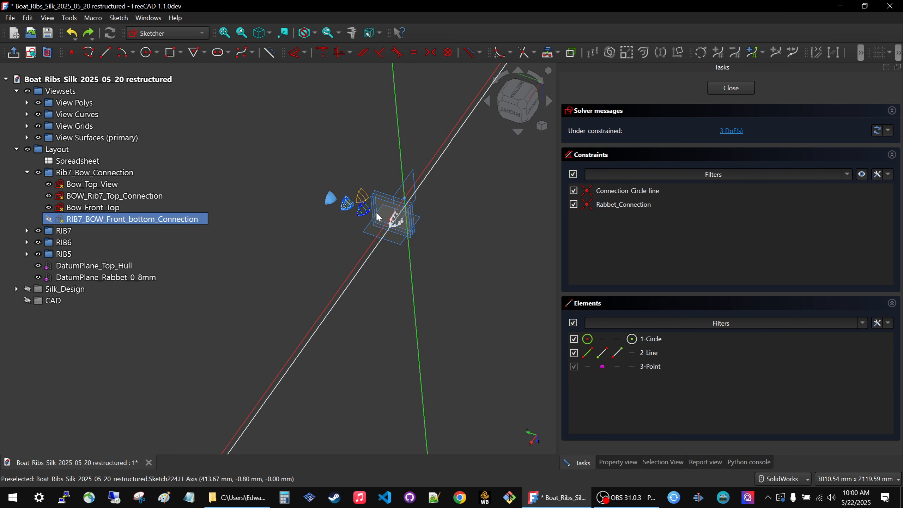
{"action": "mouse_move", "coordinate": [387, 274]}
{"action": "middle_mouse_down"}
{"action": "mouse_move", "coordinate": [331, 256]}
{"action": "mouse_move", "coordinate": [324, 283]}
{"action": "mouse_move", "coordinate": [335, 243]}
{"action": "middle_mouse_up"}
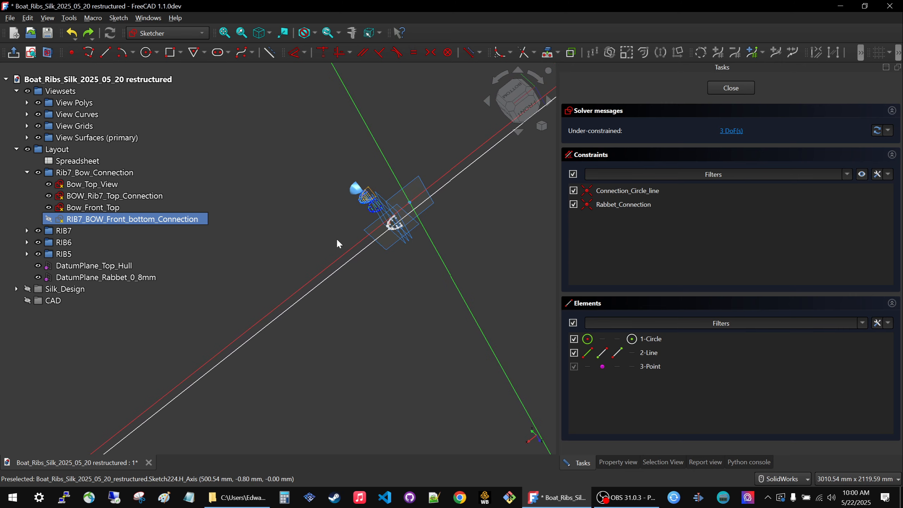
{"action": "scroll", "coordinate": [340, 198], "scroll_direction": "up", "scroll_amount": 3}
{"action": "middle_click_drag", "start_coordinate": [340, 199], "coordinate": [375, 207]}
{"action": "scroll", "coordinate": [376, 210], "scroll_direction": "up", "scroll_amount": 3}
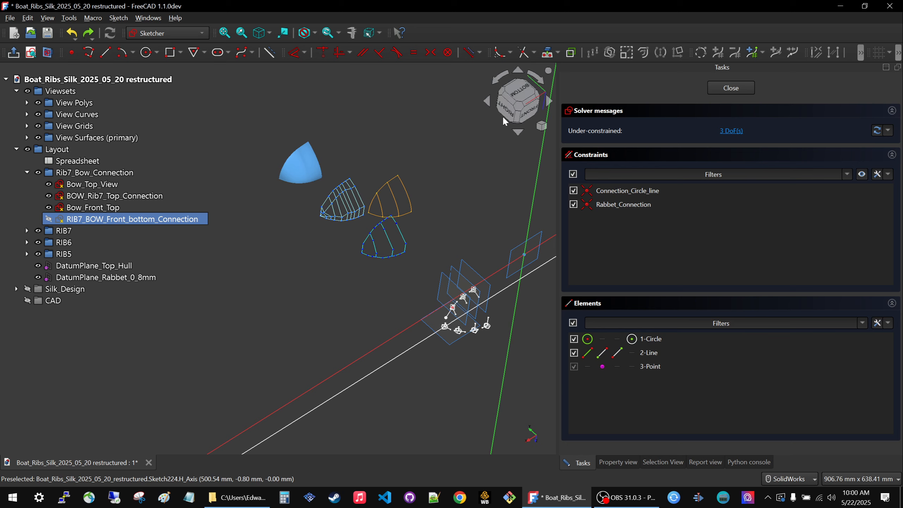
{"action": "left_click", "coordinate": [514, 113]}
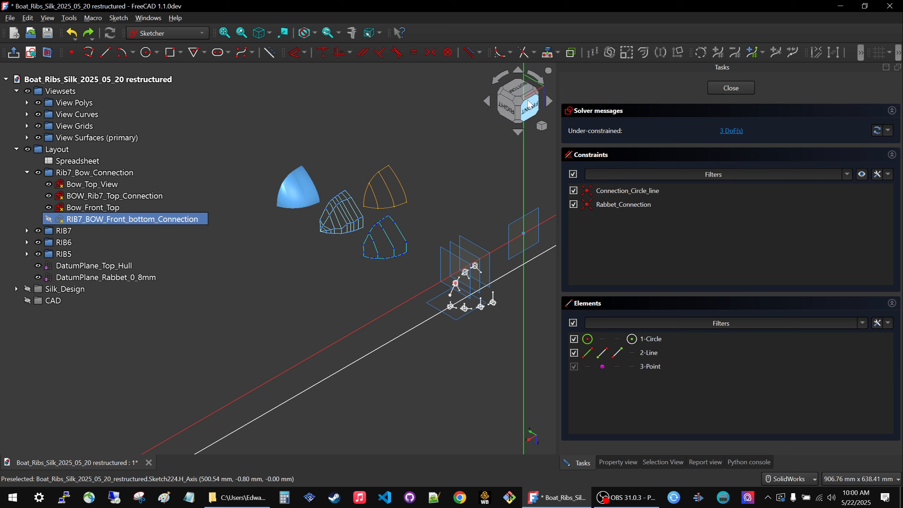
{"action": "left_click", "coordinate": [526, 117]}
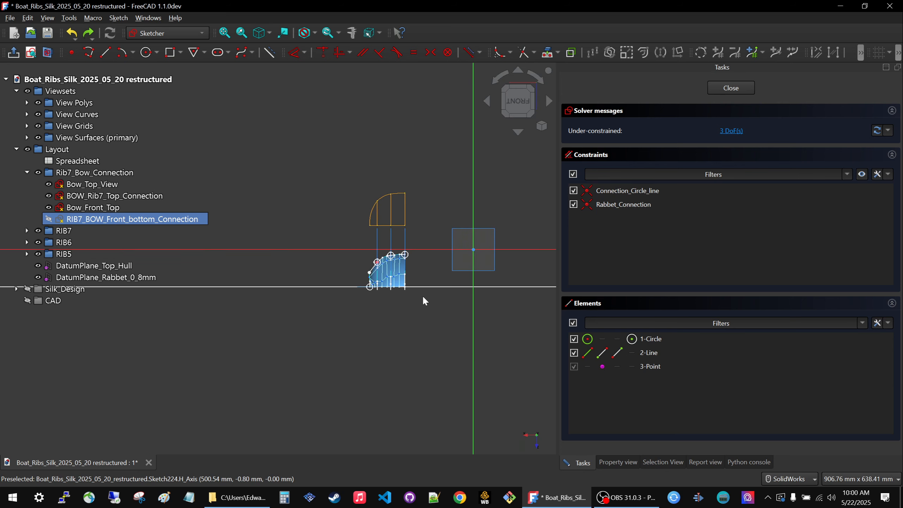
{"action": "scroll", "coordinate": [409, 292], "scroll_direction": "up", "scroll_amount": 8}
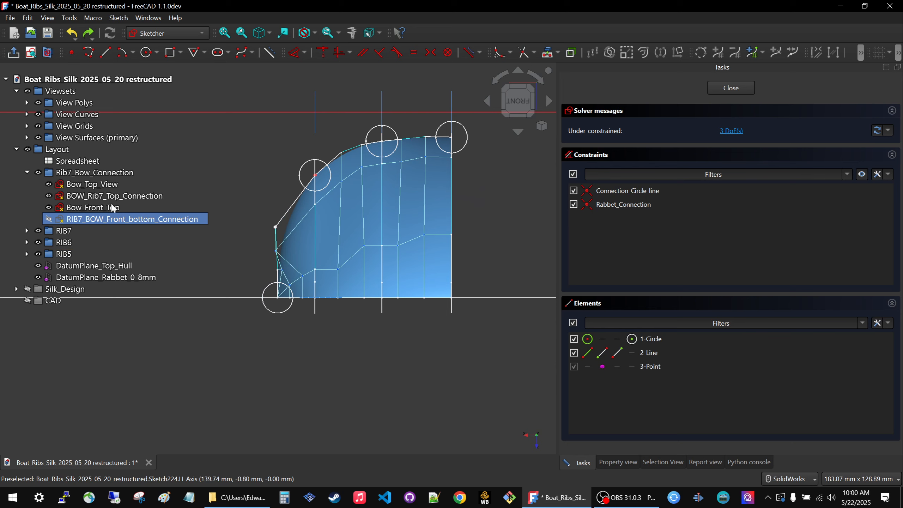
Toggle the visibility of Viewsets to compare the layout sketches with and without the linked geometry, leaving it shown.
{"action": "key", "text": "space"}
{"action": "key", "text": "space"}
{"action": "key", "text": "space"}
{"action": "key", "text": "space"}
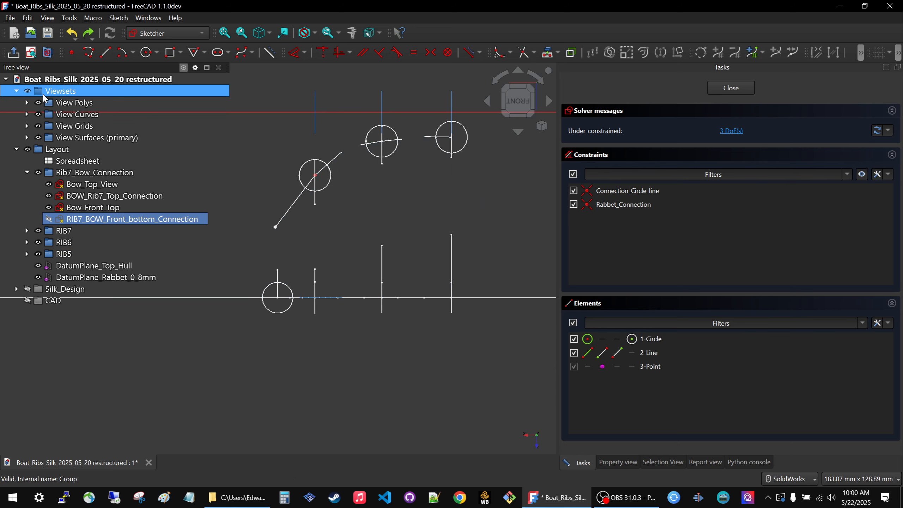
{"action": "key", "text": "space"}
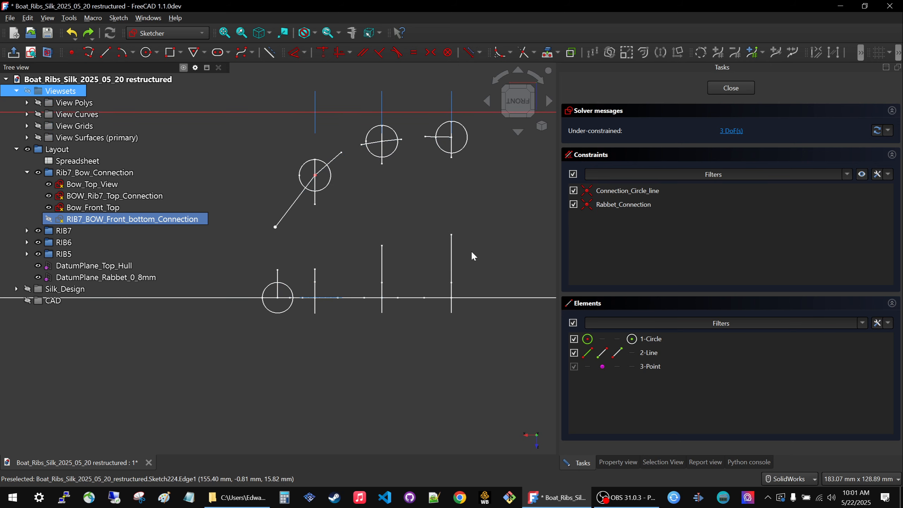
{"action": "key", "text": "space"}
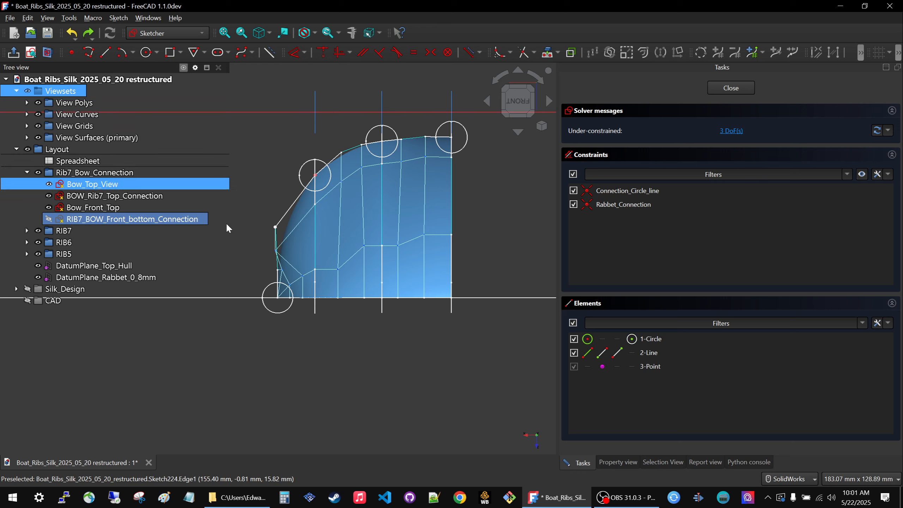
{"action": "key", "text": "space"}
{"action": "key", "text": "space"}
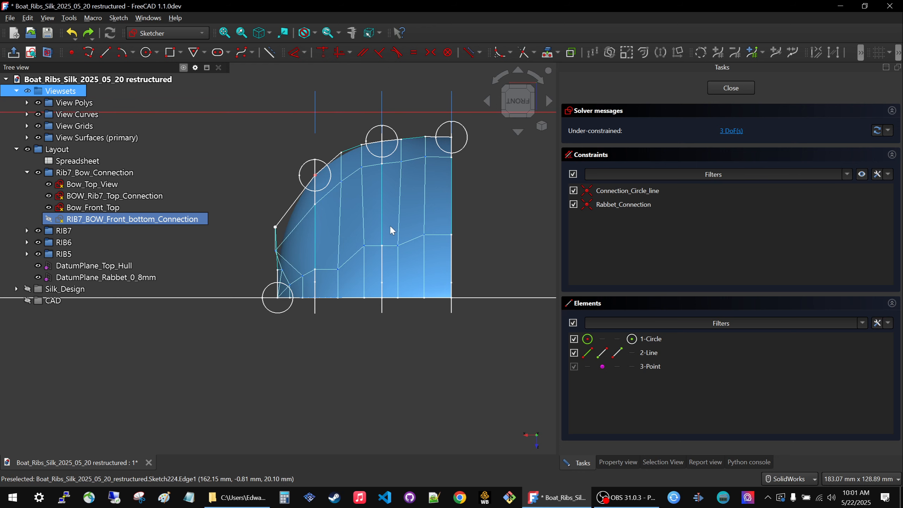
Try shifting the connection line's free end slightly outward toward the bow, and undo the move.
{"action": "scroll", "coordinate": [405, 306], "scroll_direction": "down", "scroll_amount": 6}
{"action": "scroll", "coordinate": [423, 234], "scroll_direction": "up", "scroll_amount": 4}
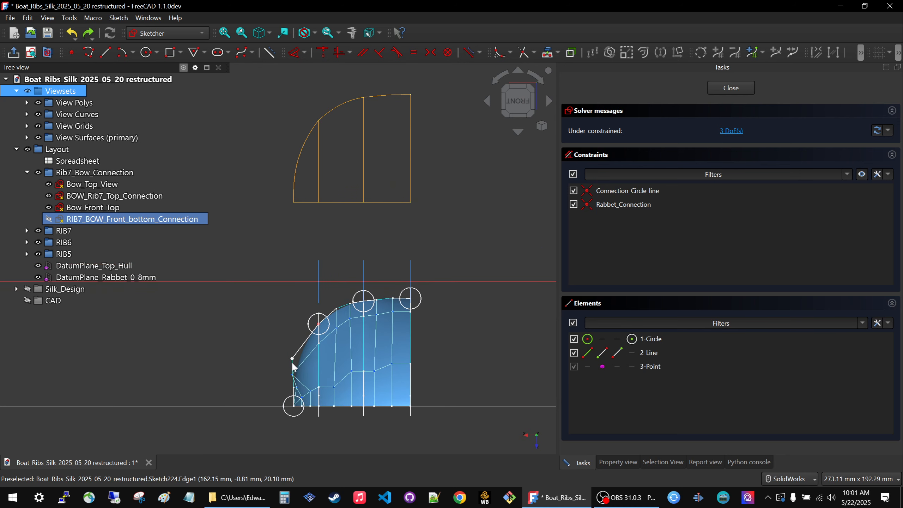
{"action": "mouse_move", "coordinate": [292, 359]}
{"action": "left_mouse_down"}
{"action": "mouse_move", "coordinate": [285, 345]}
{"action": "mouse_move", "coordinate": [289, 355]}
{"action": "left_mouse_up"}
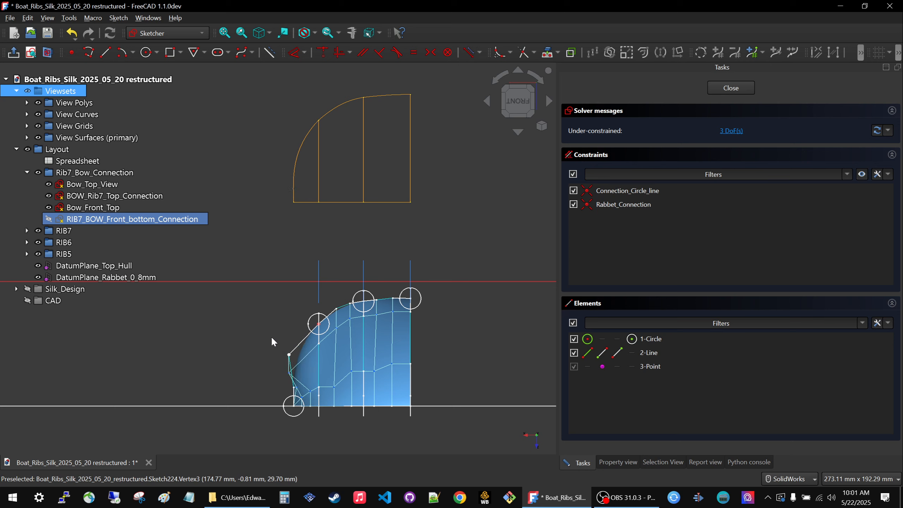
{"action": "key", "text": "ctrl+z"}
{"action": "key", "text": "ctrl+z"}
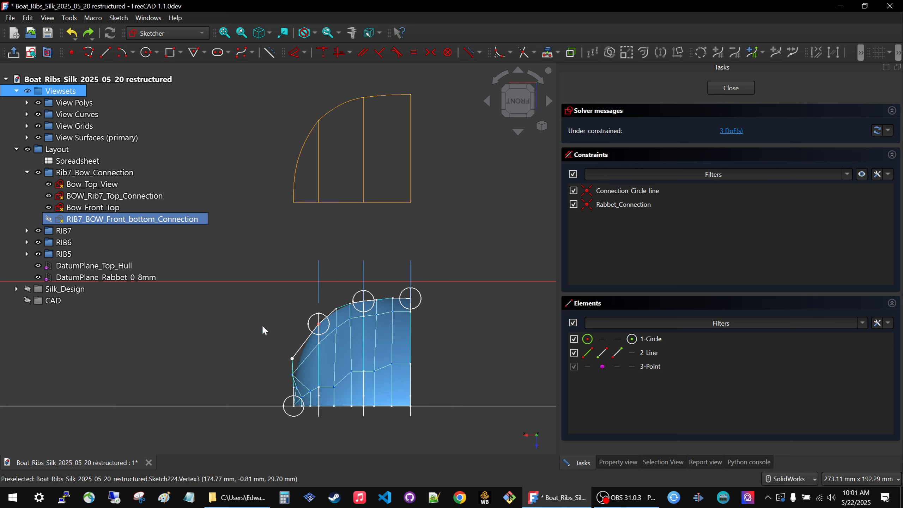
Lock the connection line's free end at the bow with horizontal and vertical distance constraints.
{"action": "left_click", "coordinate": [292, 359]}
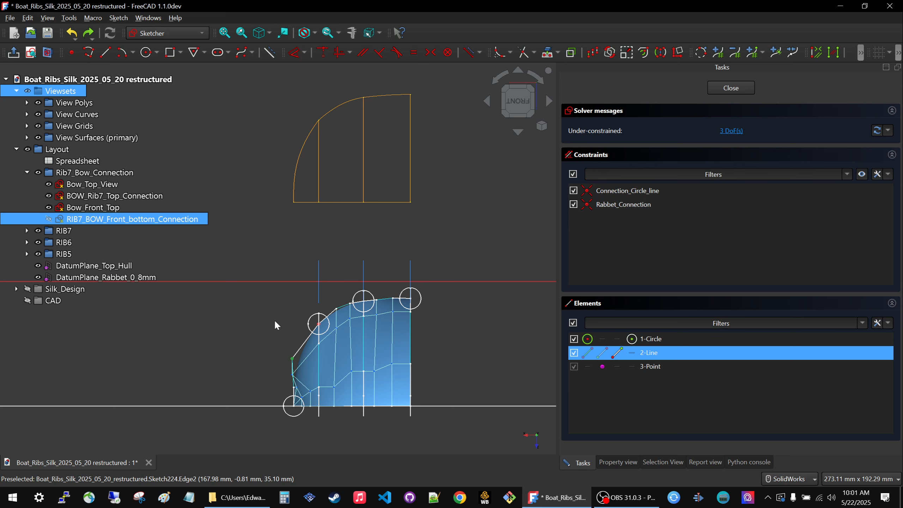
{"action": "left_click", "coordinate": [305, 52]}
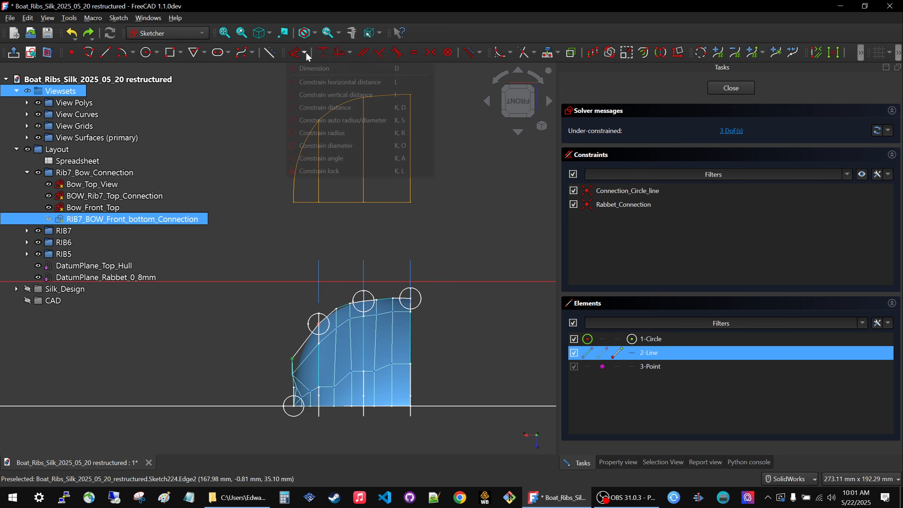
{"action": "left_click", "coordinate": [315, 171]}
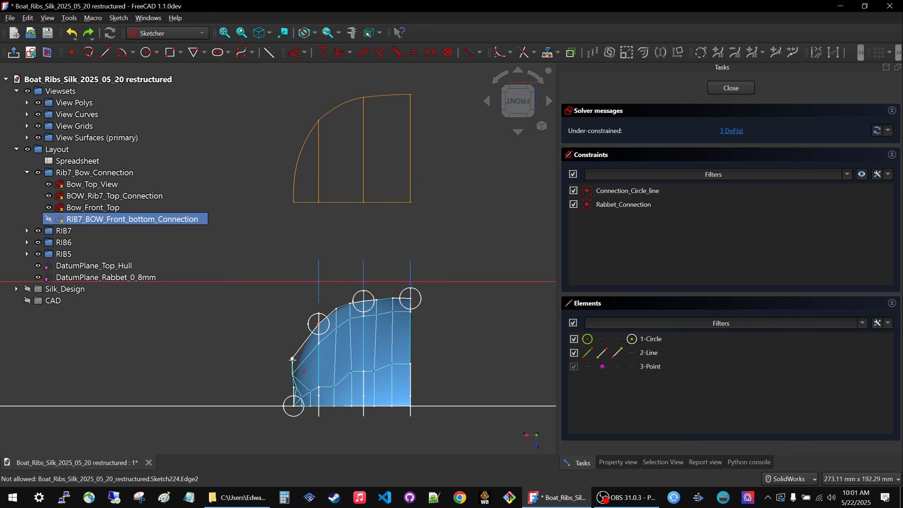
{"action": "left_click", "coordinate": [292, 358]}
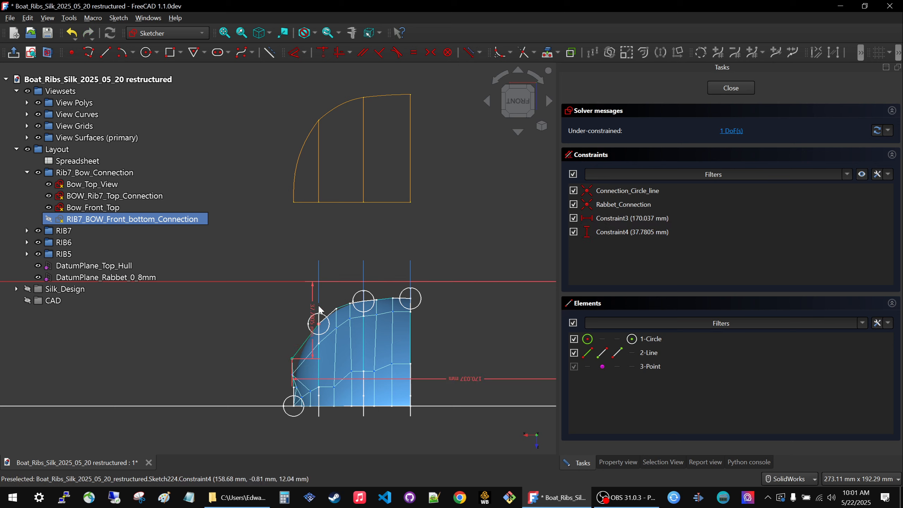
Reposition the two new distance dimensions so they sit clear of the hull profile and remain readable.
{"action": "left_click_drag", "start_coordinate": [314, 310], "coordinate": [240, 304]}
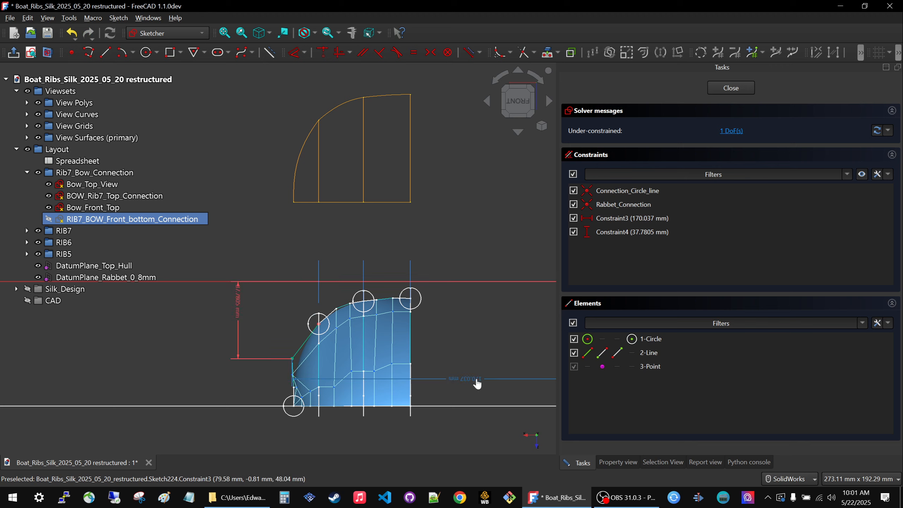
{"action": "left_click_drag", "start_coordinate": [476, 380], "coordinate": [472, 389]}
{"action": "scroll", "coordinate": [264, 329], "scroll_direction": "down", "scroll_amount": 2}
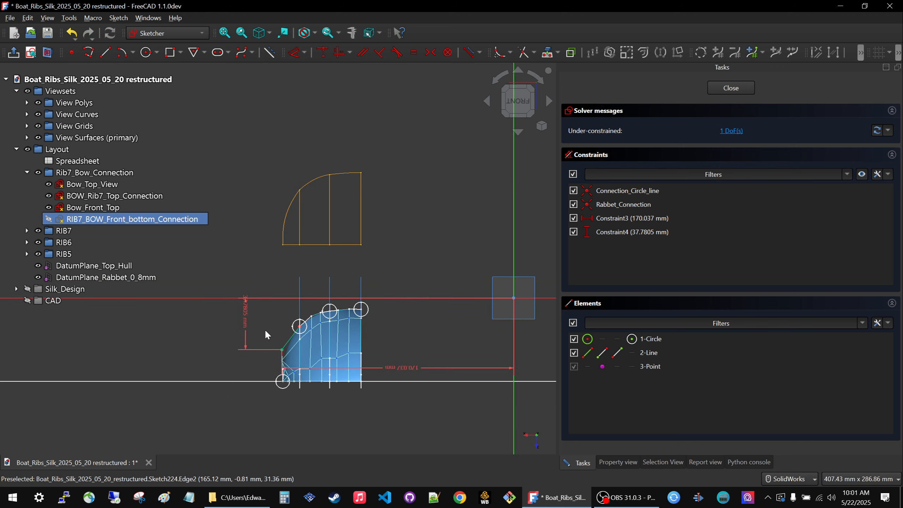
{"action": "scroll", "coordinate": [278, 327], "scroll_direction": "up", "scroll_amount": 2}
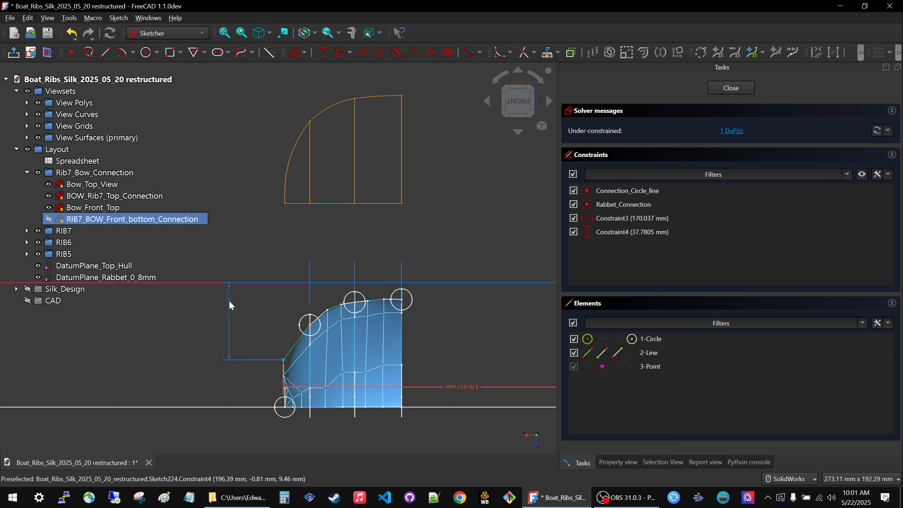
{"action": "scroll", "coordinate": [378, 341], "scroll_direction": "down", "scroll_amount": 2}
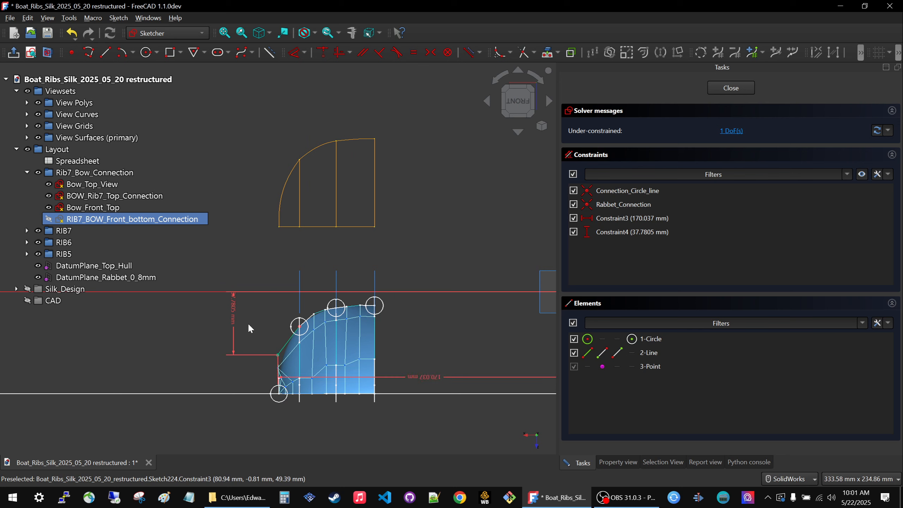
Set the locked end's vertical distance to 38 mm and its horizontal distance to 170 mm.
{"action": "double_click", "coordinate": [234, 312]}
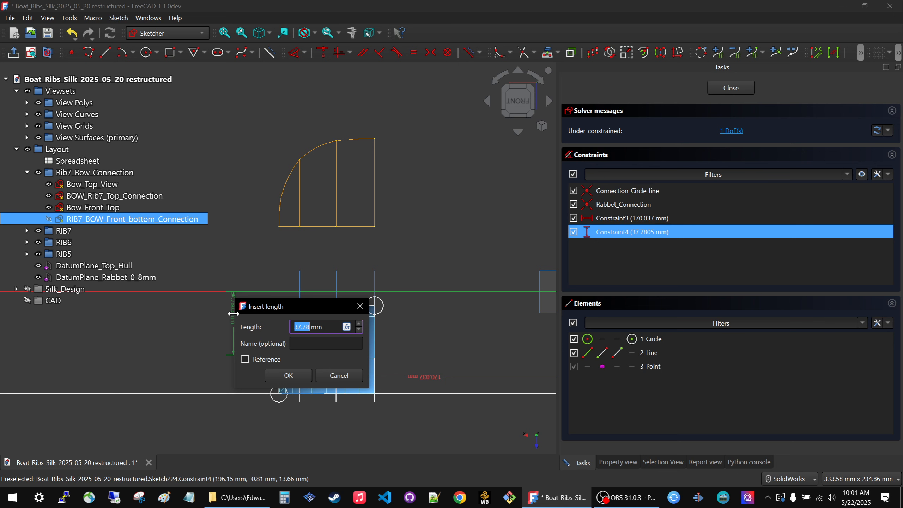
{"action": "type", "text": "38"}
{"action": "key", "text": "Return"}
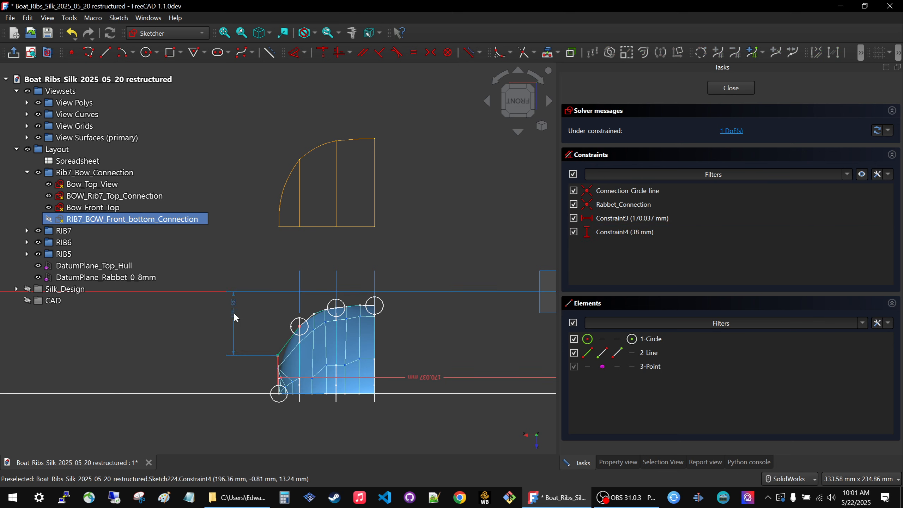
{"action": "double_click", "coordinate": [423, 377]}
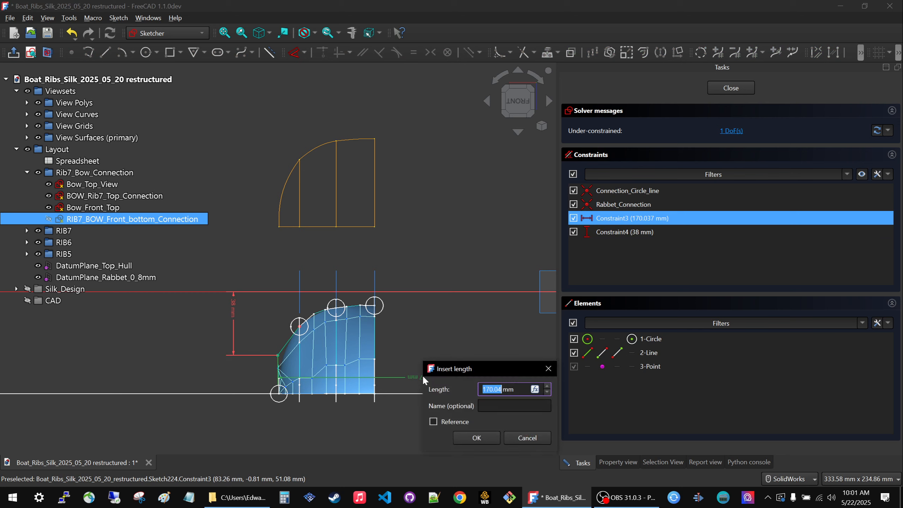
{"action": "type", "text": "170"}
{"action": "key", "text": "Return"}
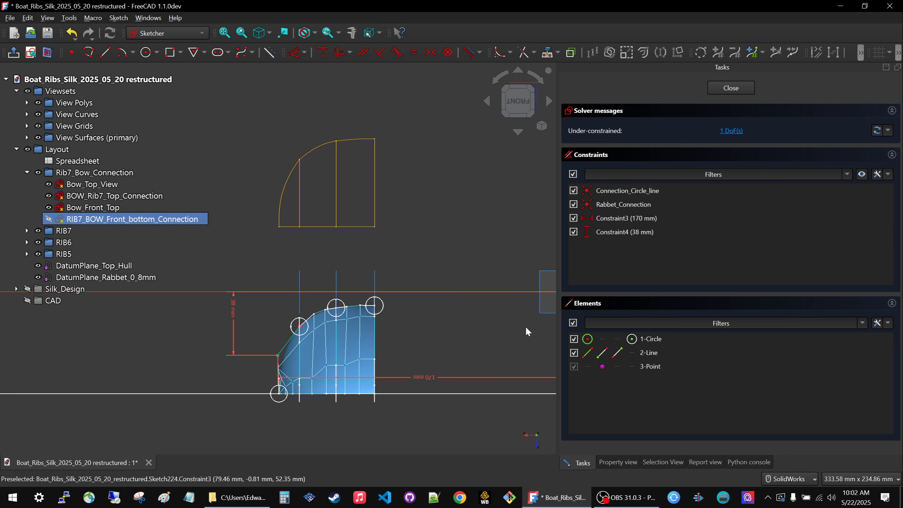
Try a vertical distance of 50 mm for the connection line's free end, and restore it to 38 mm.
{"action": "double_click", "coordinate": [233, 309]}
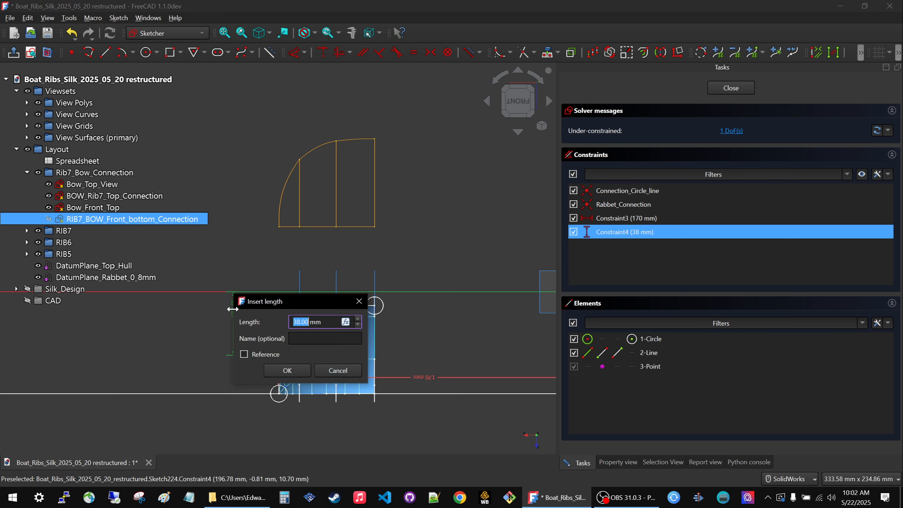
{"action": "left_click_drag", "start_coordinate": [274, 295], "coordinate": [427, 238]}
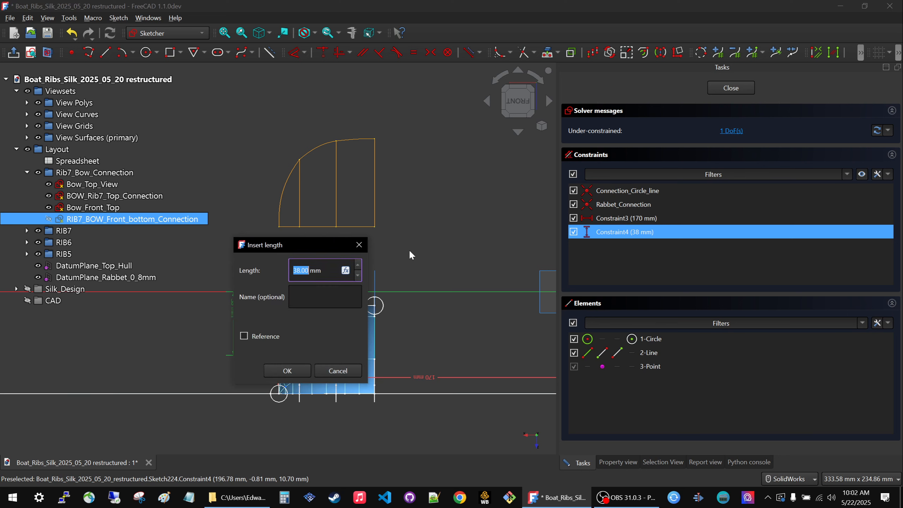
{"action": "mouse_move", "coordinate": [326, 249]}
{"action": "left_mouse_down"}
{"action": "mouse_move", "coordinate": [524, 223]}
{"action": "mouse_move", "coordinate": [505, 226]}
{"action": "left_mouse_up"}
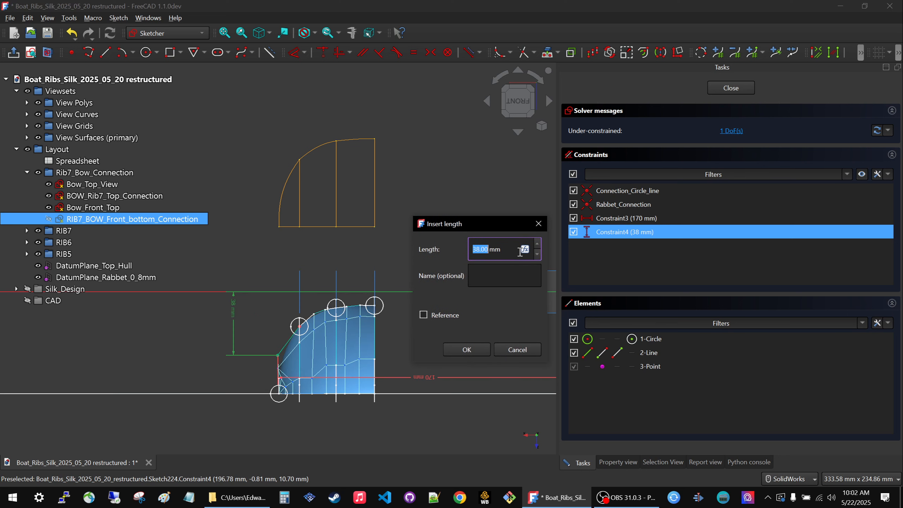
{"action": "type", "text": "50"}
{"action": "key", "text": "Return"}
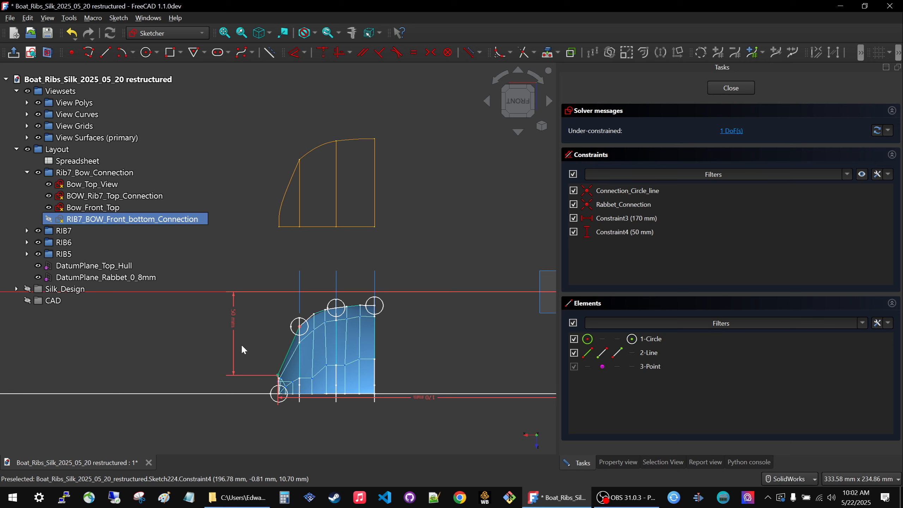
{"action": "double_click", "coordinate": [233, 320]}
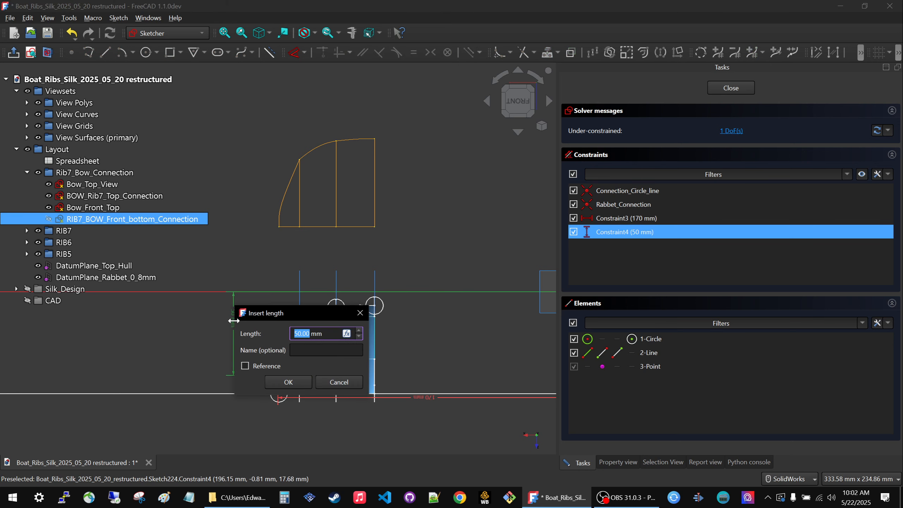
{"action": "type", "text": "38"}
{"action": "key", "text": "Return"}
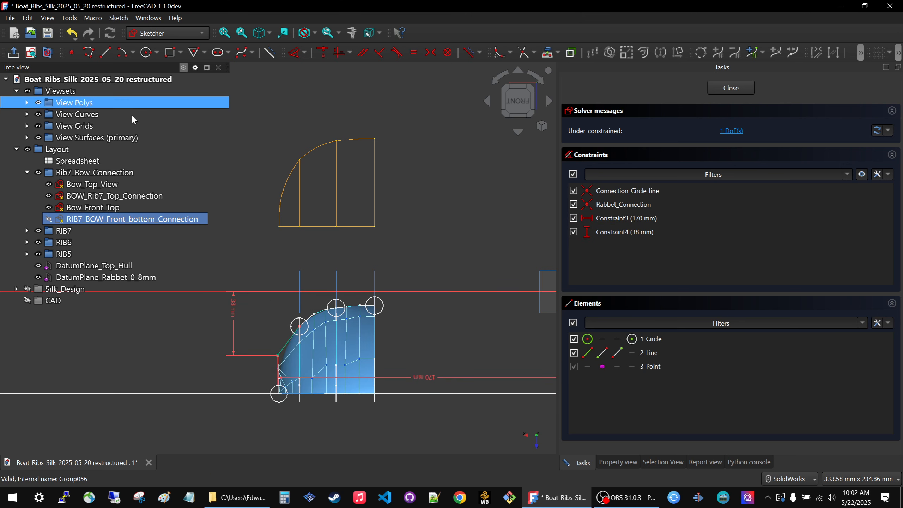
Hide View Grids and View Surfaces (primary), and examine the dimensioned connection sketch against the linked polys and curves.
{"action": "left_click", "coordinate": [38, 126]}
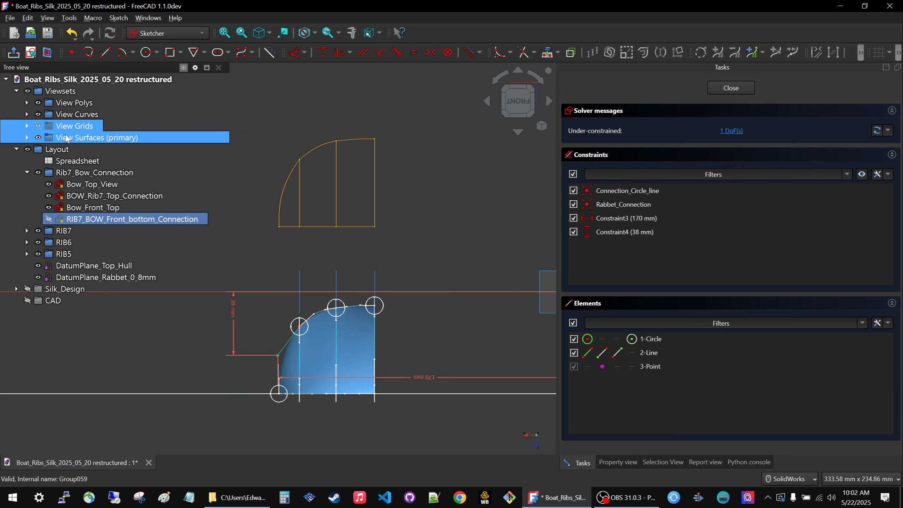
{"action": "left_click", "coordinate": [38, 137]}
{"action": "scroll", "coordinate": [374, 225], "scroll_direction": "down", "scroll_amount": 3}
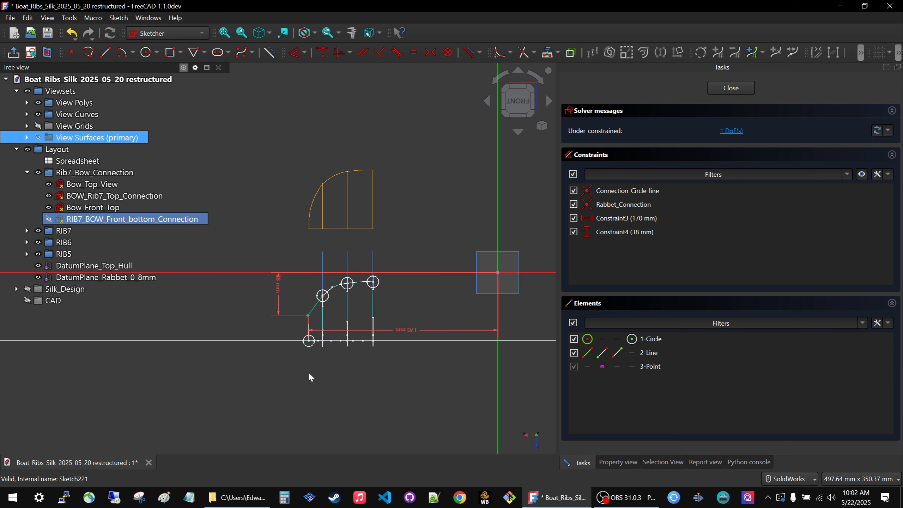
{"action": "scroll", "coordinate": [324, 288], "scroll_direction": "up", "scroll_amount": 5}
{"action": "scroll", "coordinate": [367, 359], "scroll_direction": "down", "scroll_amount": 3}
{"action": "scroll", "coordinate": [365, 226], "scroll_direction": "up", "scroll_amount": 3}
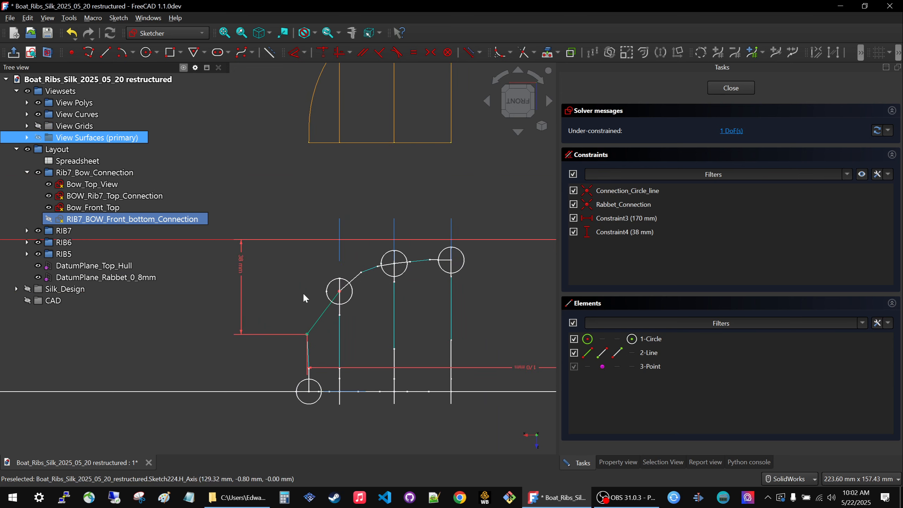
{"action": "scroll", "coordinate": [314, 335], "scroll_direction": "down", "scroll_amount": 2}
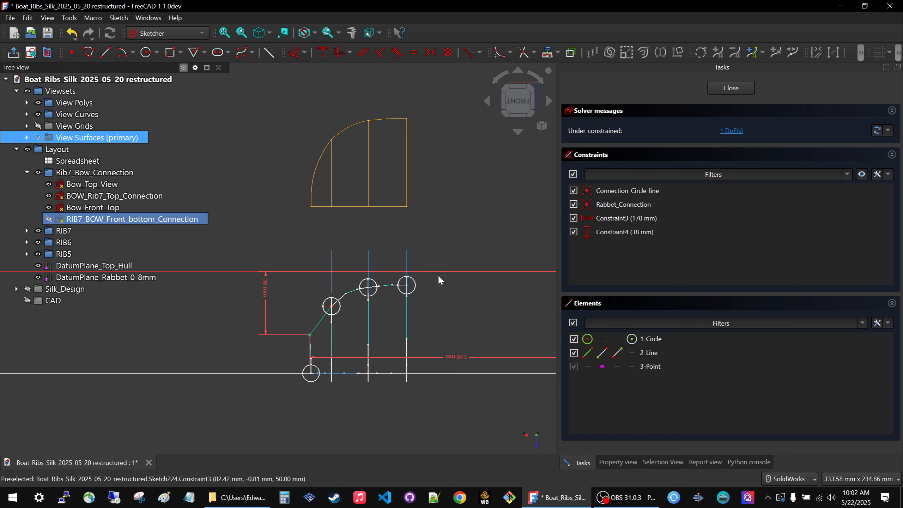
{"action": "mouse_move", "coordinate": [321, 344]}
{"action": "middle_mouse_down"}
{"action": "mouse_move", "coordinate": [376, 355]}
{"action": "mouse_move", "coordinate": [363, 323]}
{"action": "middle_mouse_up"}
{"action": "scroll", "coordinate": [364, 323], "scroll_direction": "down", "scroll_amount": 5}
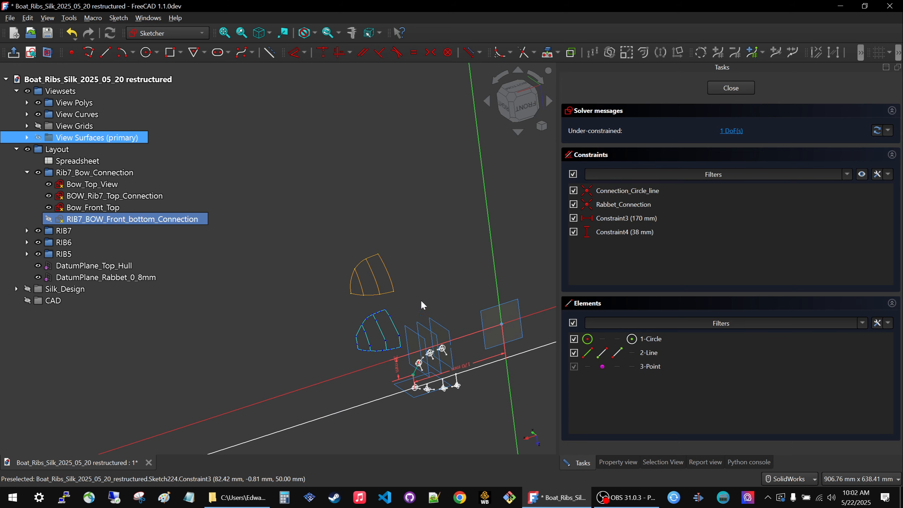
{"action": "mouse_move", "coordinate": [325, 352]}
{"action": "middle_mouse_down"}
{"action": "mouse_move", "coordinate": [345, 337]}
{"action": "mouse_move", "coordinate": [337, 356]}
{"action": "middle_mouse_up"}
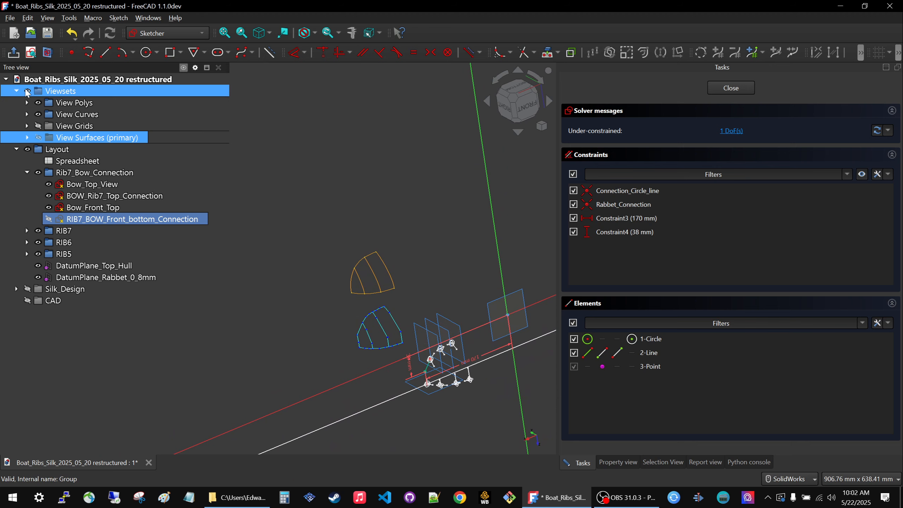
Show the View Grids and View Surfaces (primary) groups again.
{"action": "left_click", "coordinate": [75, 126]}
{"action": "key", "text": "space"}
{"action": "left_click", "coordinate": [76, 138]}
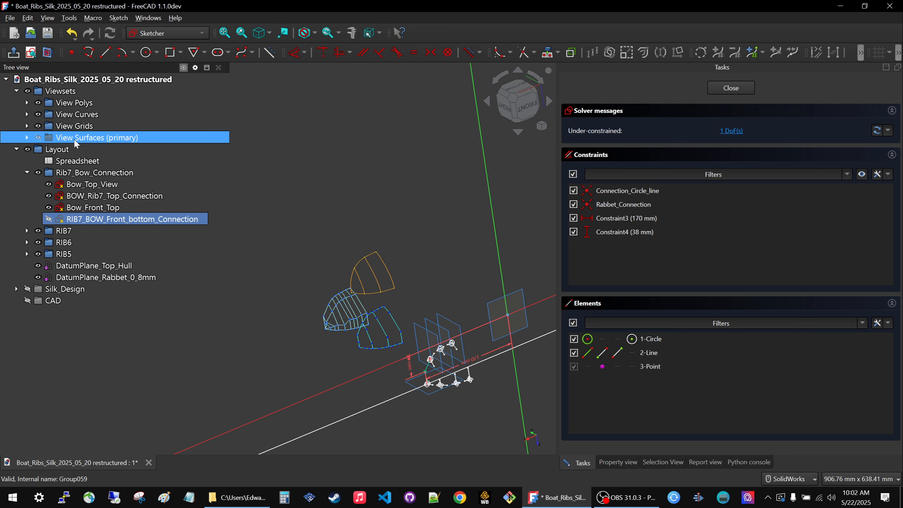
{"action": "key", "text": "space"}
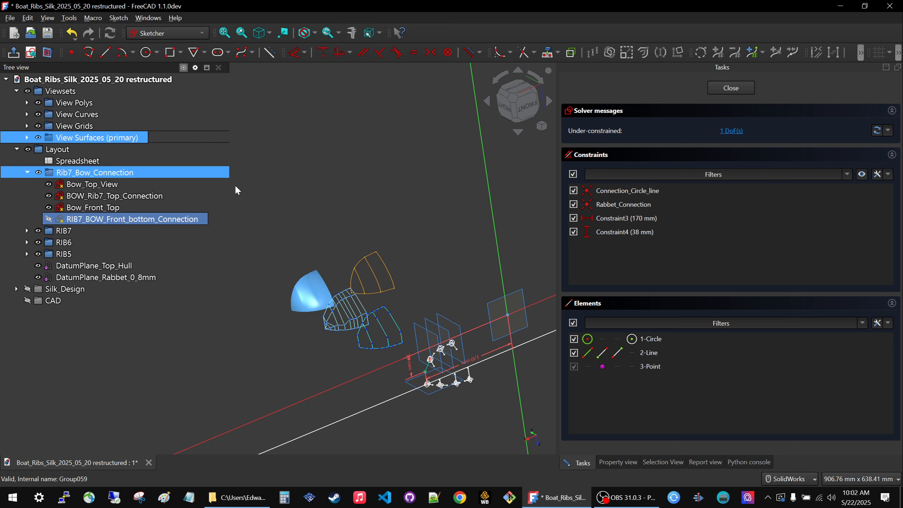
Finish editing the RIB7_BOW_Front_bottom_Connection sketch, clear the selection and bring the layout and all four view sets into view.
{"action": "left_click", "coordinate": [727, 84]}
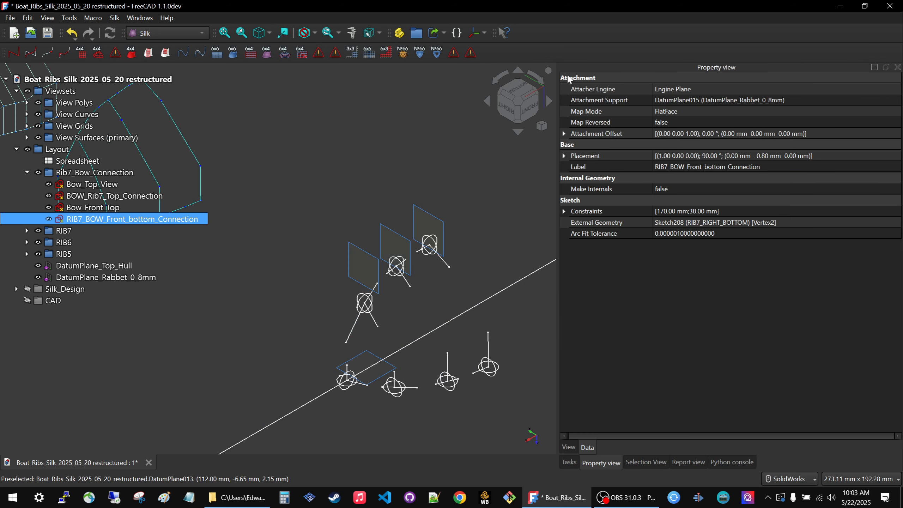
{"action": "left_click", "coordinate": [232, 263]}
{"action": "scroll", "coordinate": [392, 331], "scroll_direction": "down", "scroll_amount": 5}
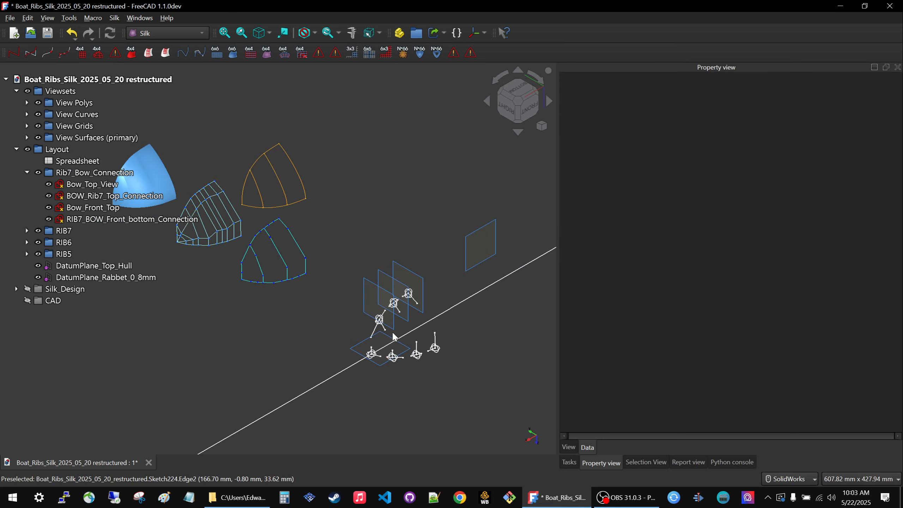
{"action": "scroll", "coordinate": [357, 332], "scroll_direction": "up", "scroll_amount": 2}
{"action": "scroll", "coordinate": [378, 328], "scroll_direction": "down", "scroll_amount": 3}
{"action": "scroll", "coordinate": [325, 319], "scroll_direction": "up", "scroll_amount": 3}
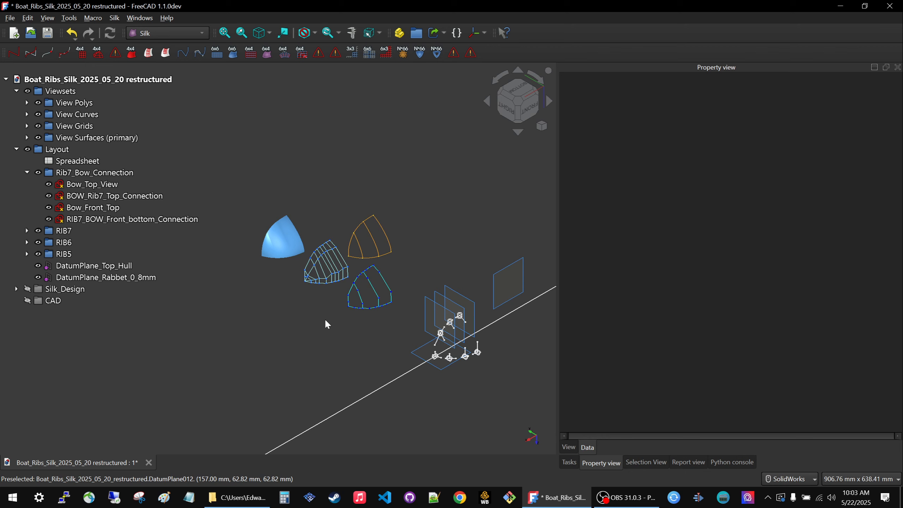
Collapse the Rib7_Bow_Connection group, hide the whole Layout group and collapse it in the model tree.
{"action": "left_click", "coordinate": [80, 173]}
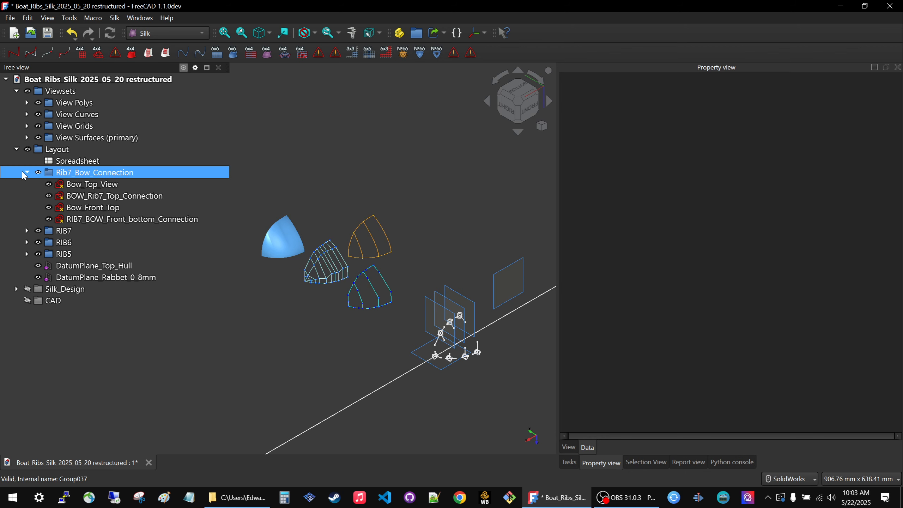
{"action": "left_click", "coordinate": [26, 172]}
{"action": "left_click", "coordinate": [43, 148]}
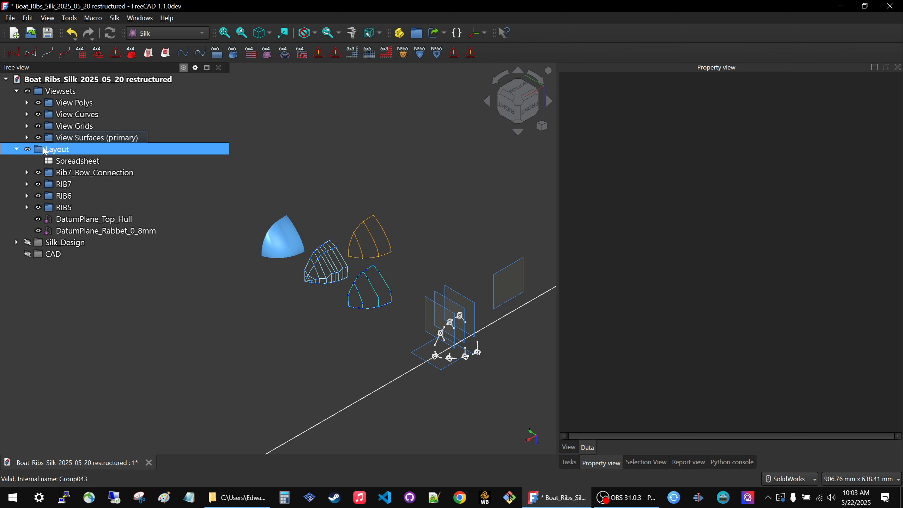
{"action": "left_click", "coordinate": [43, 148]}
{"action": "key", "text": "space"}
{"action": "left_click", "coordinate": [419, 178]}
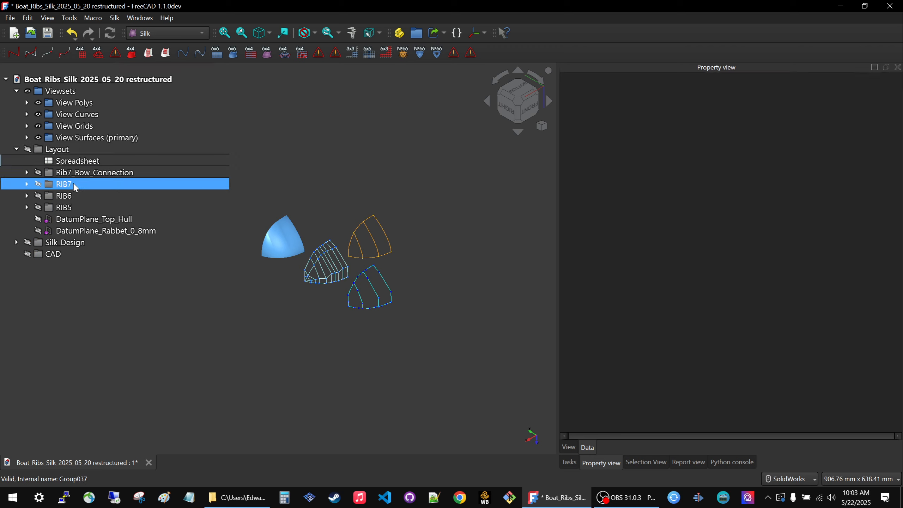
{"action": "left_click", "coordinate": [28, 208]}
{"action": "left_click", "coordinate": [17, 150]}
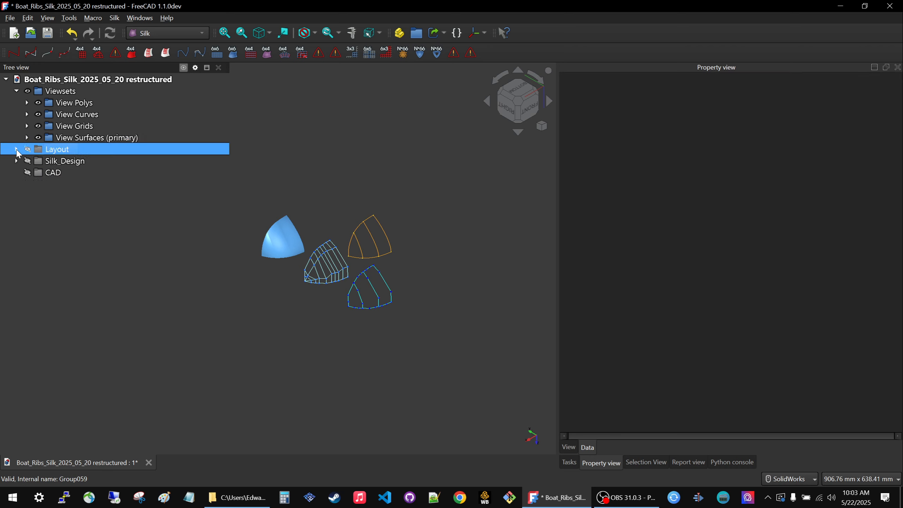
Expand the Silk_Design group to list its design stage groups, with the linked view sets in closer view.
{"action": "left_click", "coordinate": [6, 162]}
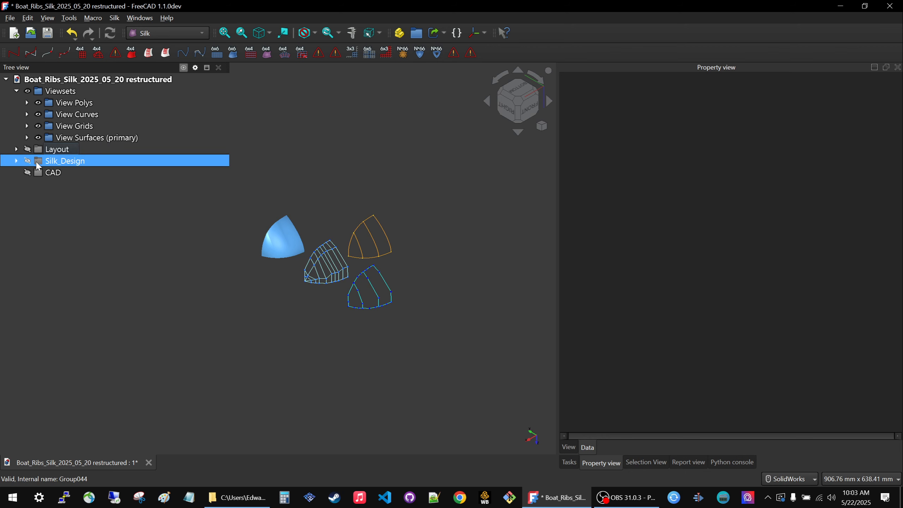
{"action": "left_click", "coordinate": [17, 161]}
{"action": "scroll", "coordinate": [370, 280], "scroll_direction": "up", "scroll_amount": 2}
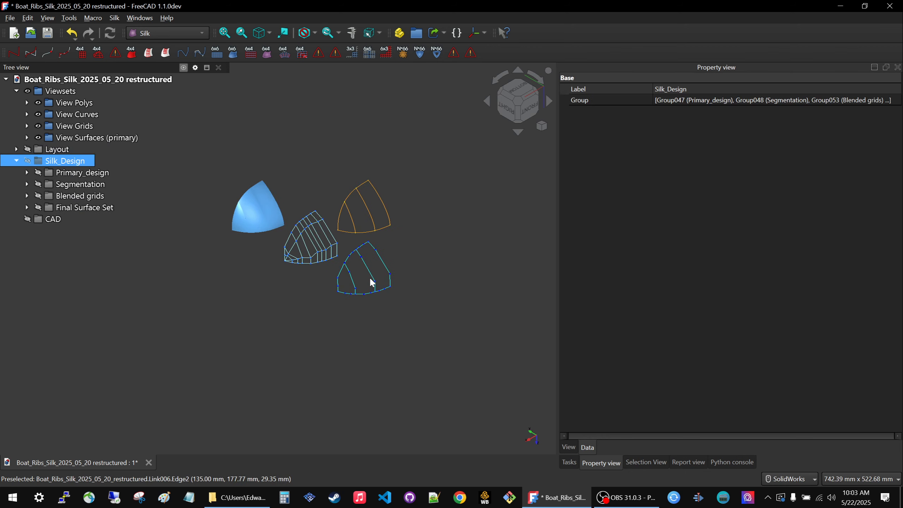
Expand the Segmentation group, make its Points_onCurves group visible and list the points it contains.
{"action": "left_click", "coordinate": [67, 174]}
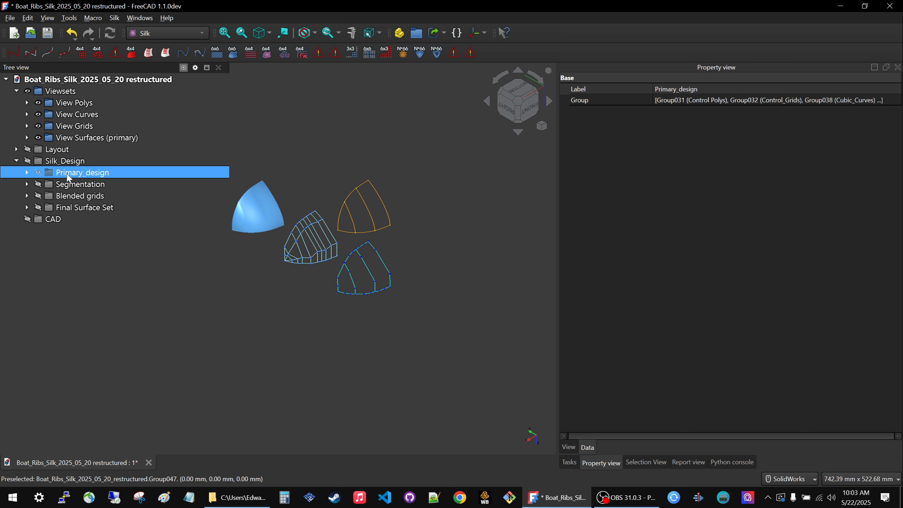
{"action": "left_click", "coordinate": [73, 188]}
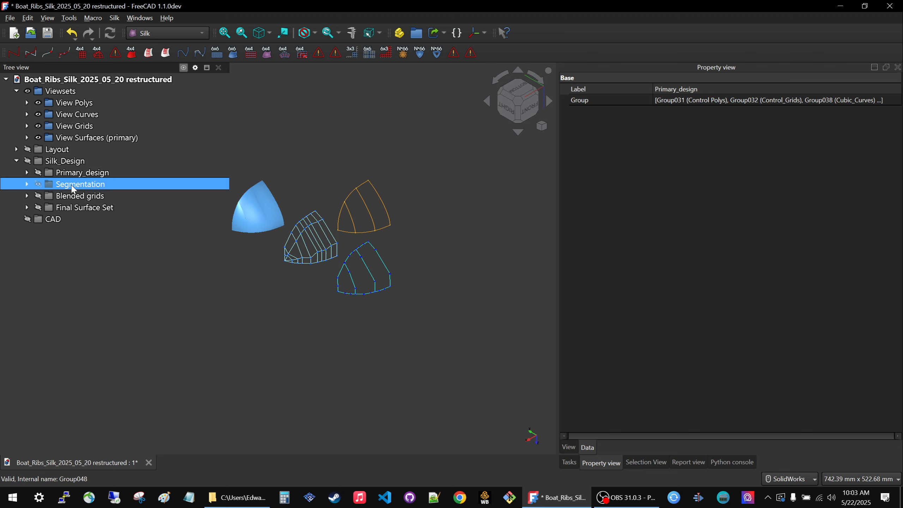
{"action": "left_click", "coordinate": [27, 185]}
{"action": "left_click", "coordinate": [44, 198]}
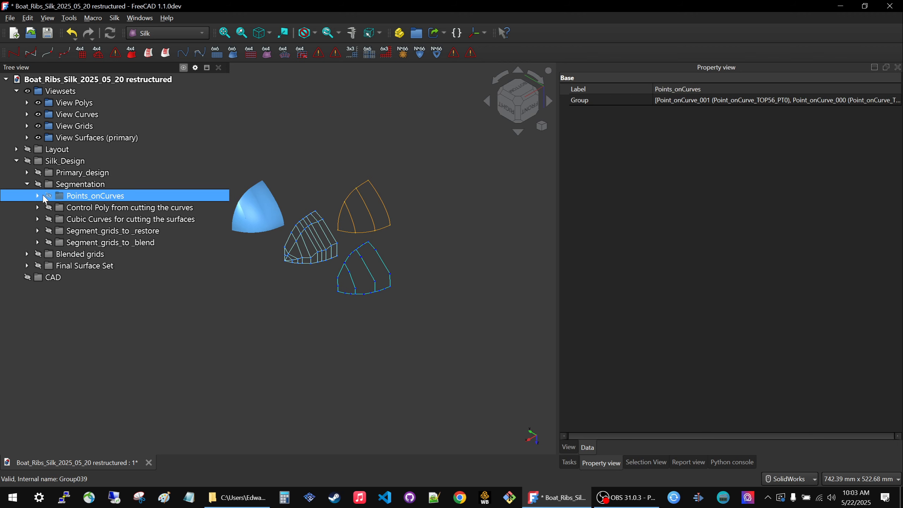
{"action": "left_click", "coordinate": [46, 197]}
{"action": "left_click", "coordinate": [37, 195]}
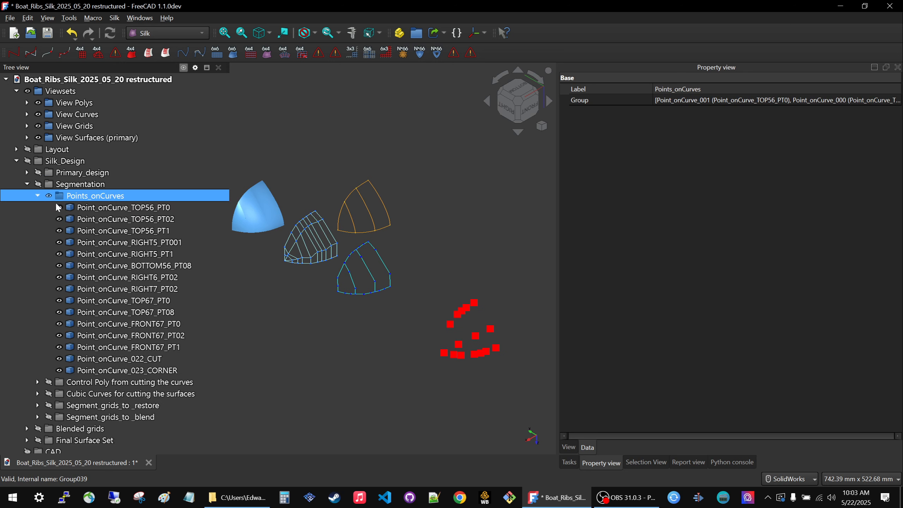
Create links to all points from Point_onCurve_TOP56_PT0 through Point_onCurve_023_CORNER and add a new group for them.
{"action": "left_click", "coordinate": [85, 211]}
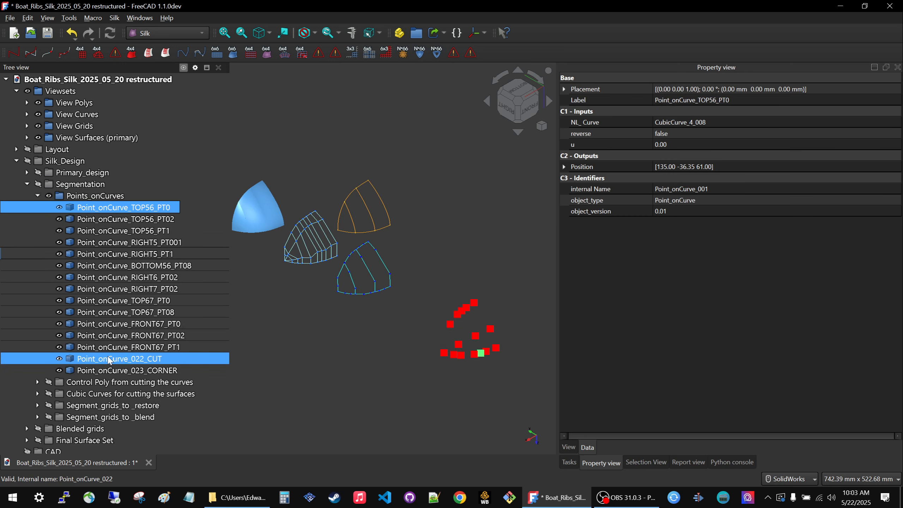
{"action": "left_click", "coordinate": [108, 371], "text": "shift"}
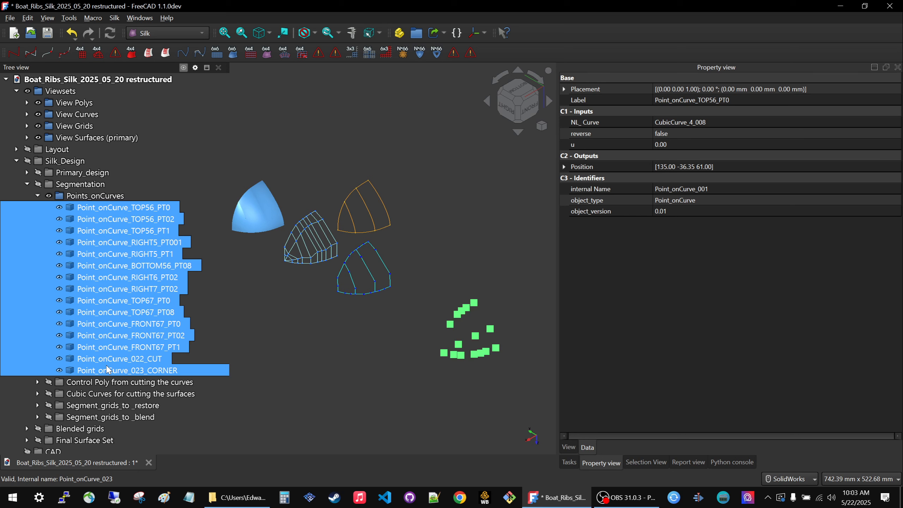
{"action": "left_click", "coordinate": [433, 34]}
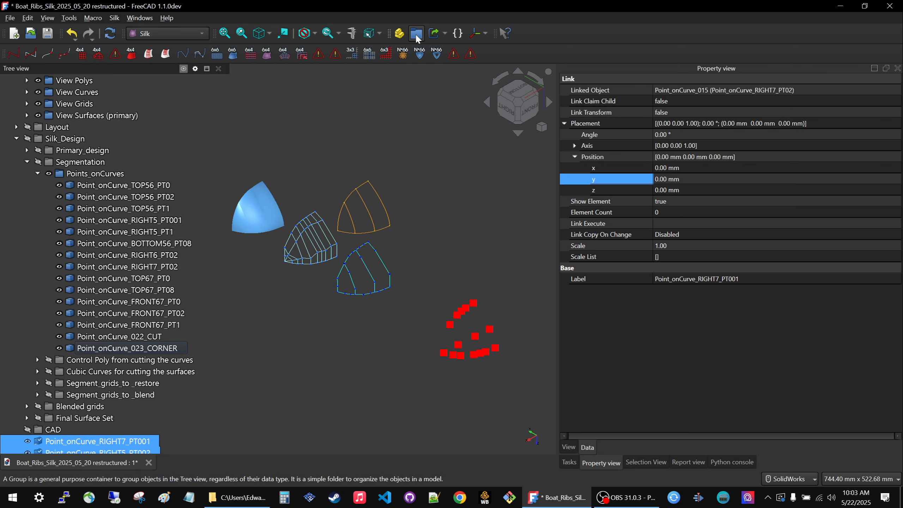
{"action": "scroll", "coordinate": [245, 341], "scroll_direction": "down", "scroll_amount": 5}
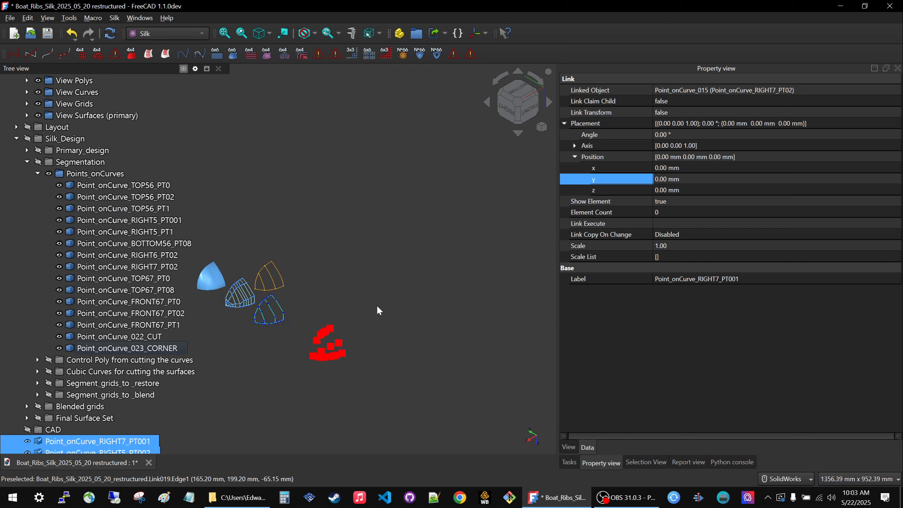
{"action": "scroll", "coordinate": [22, 377], "scroll_direction": "down", "scroll_amount": 5}
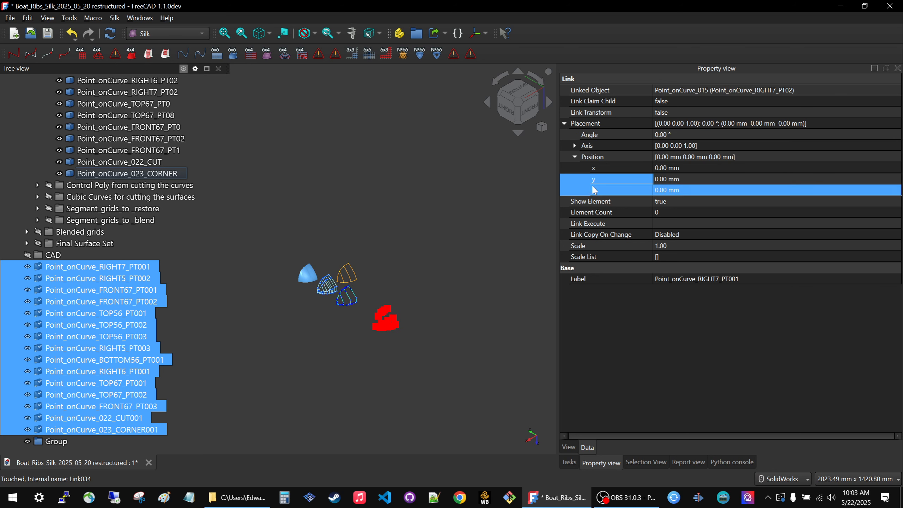
Offset all the new point links by setting their position to y 200 mm and z -200 mm.
{"action": "left_click", "coordinate": [712, 180]}
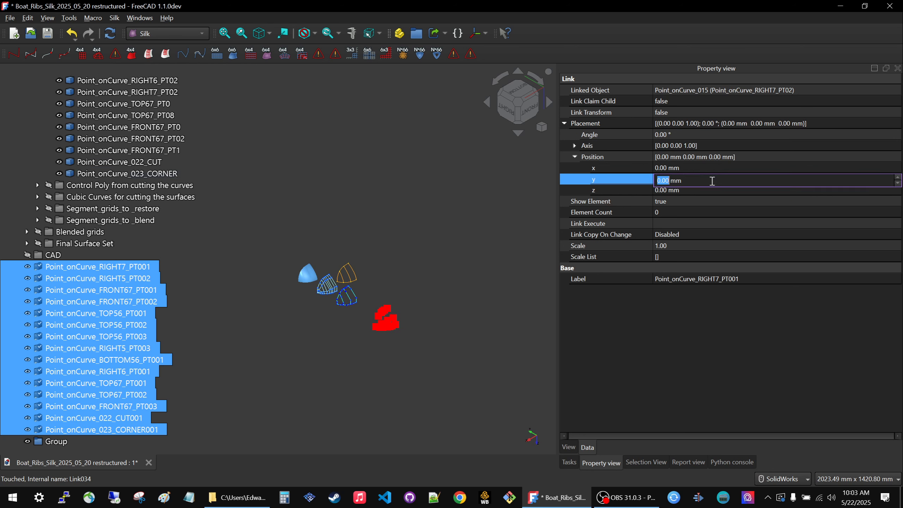
{"action": "type", "text": "200"}
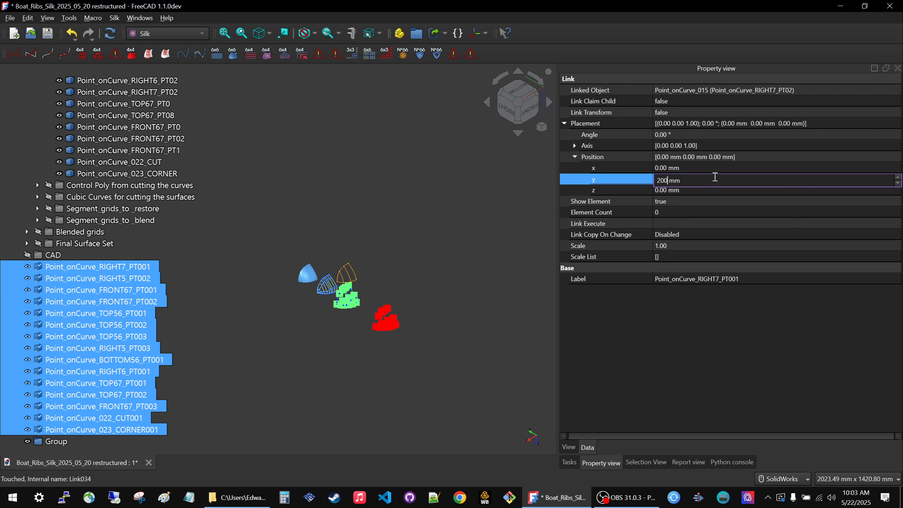
{"action": "left_click", "coordinate": [716, 190]}
{"action": "type", "text": "-200"}
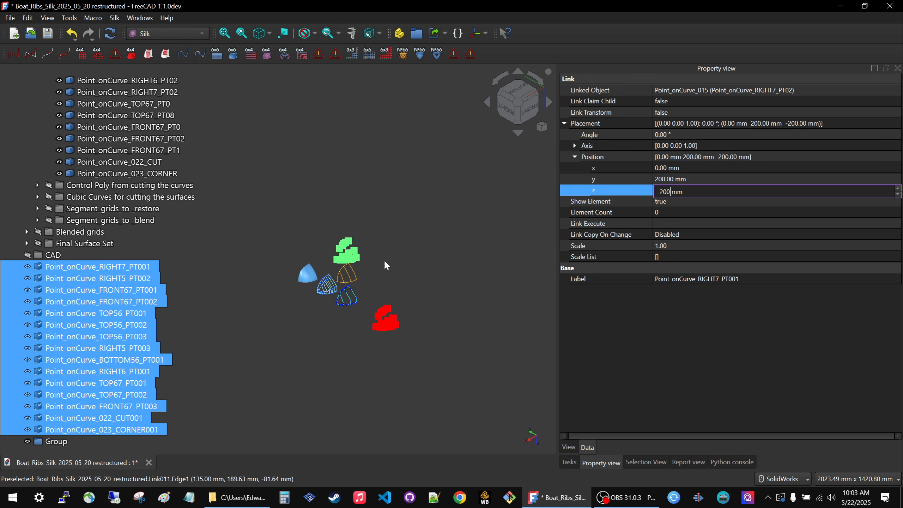
{"action": "scroll", "coordinate": [296, 276], "scroll_direction": "up", "scroll_amount": 5}
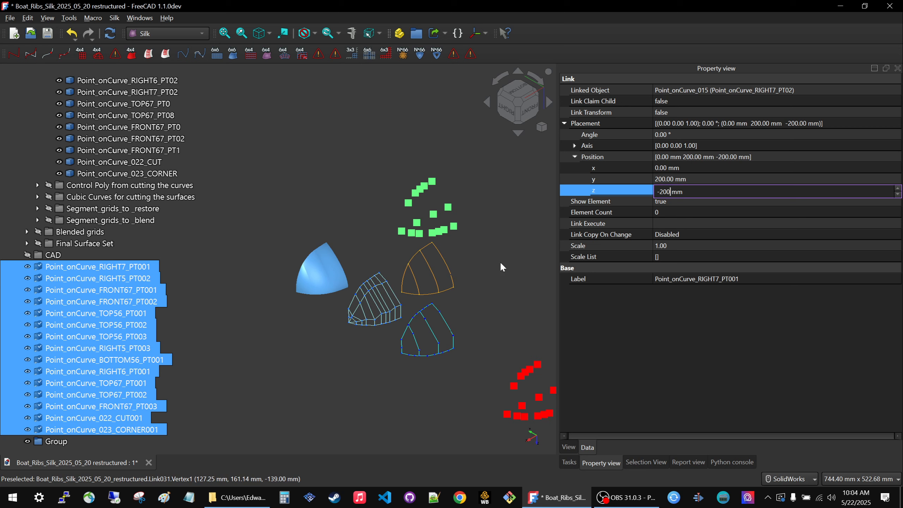
{"action": "key", "text": "Return"}
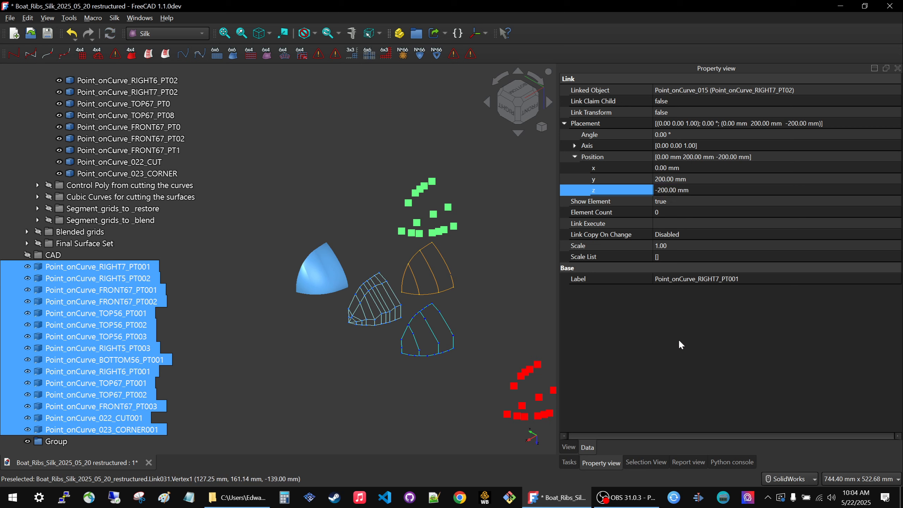
Move all the selected point links into the newly created group.
{"action": "scroll", "coordinate": [405, 234], "scroll_direction": "down", "scroll_amount": 2}
{"action": "scroll", "coordinate": [406, 240], "scroll_direction": "down", "scroll_amount": 4}
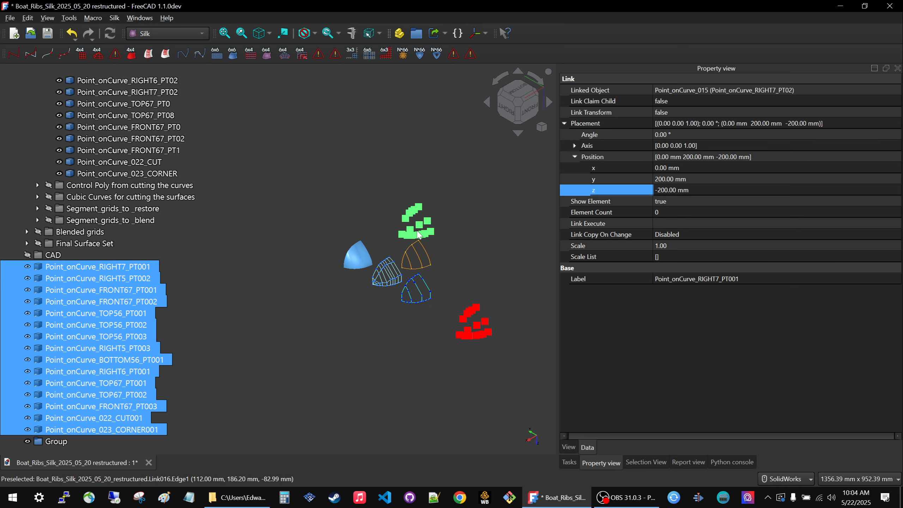
{"action": "left_click_drag", "start_coordinate": [45, 435], "coordinate": [51, 441]}
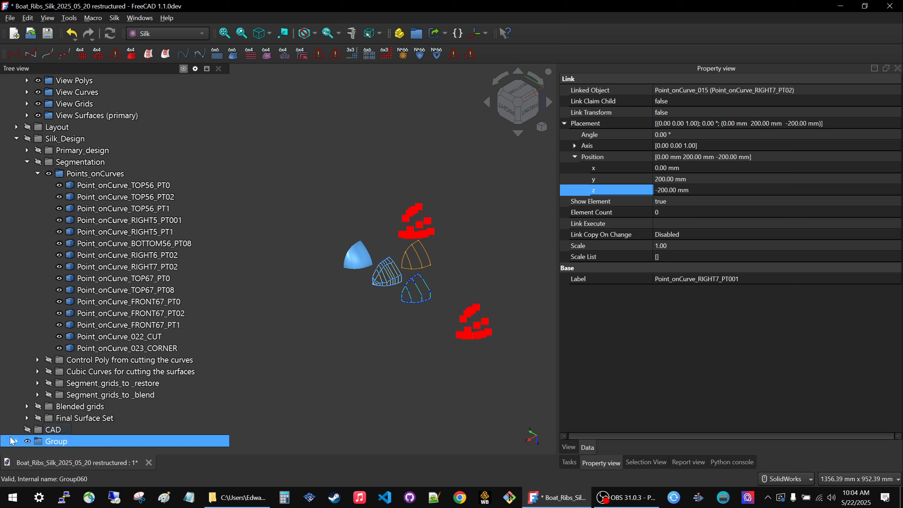
{"action": "left_click", "coordinate": [95, 186]}
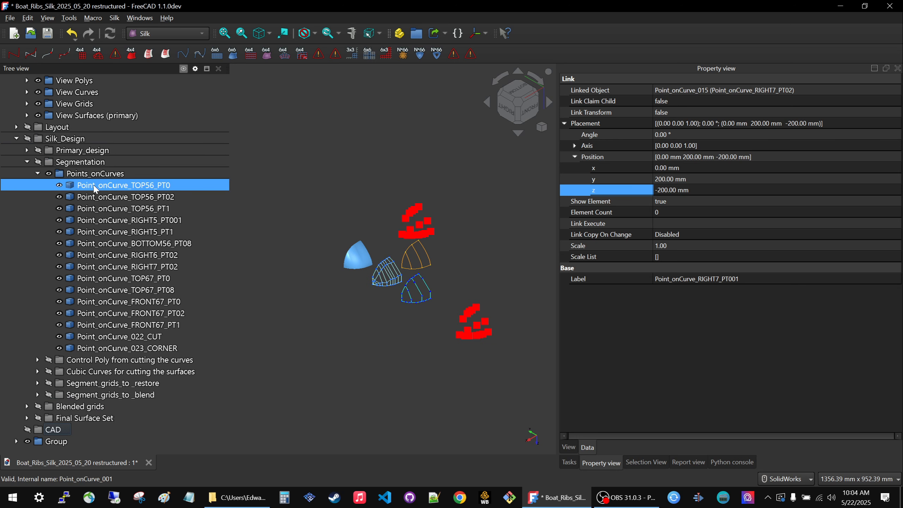
{"action": "left_click", "coordinate": [93, 223]}
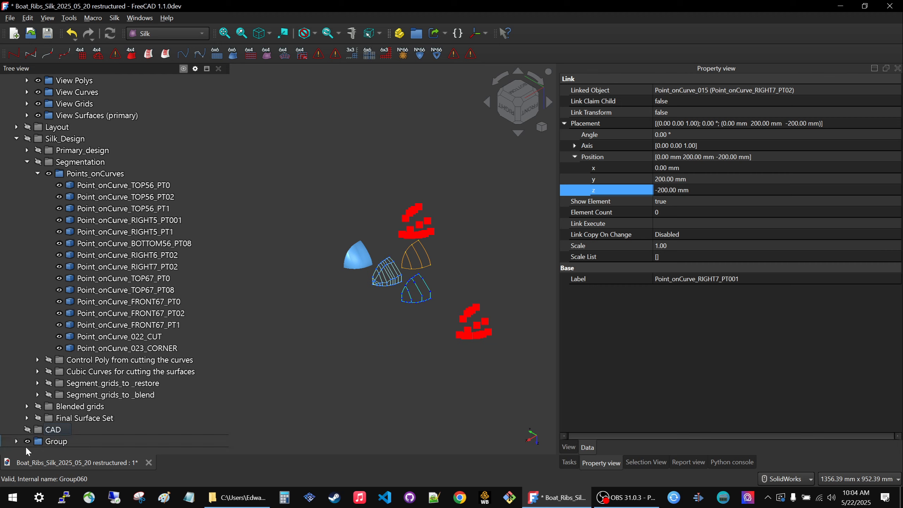
Rename the group of point links as View Points.
{"action": "left_click", "coordinate": [51, 442]}
{"action": "left_click", "coordinate": [51, 442]}
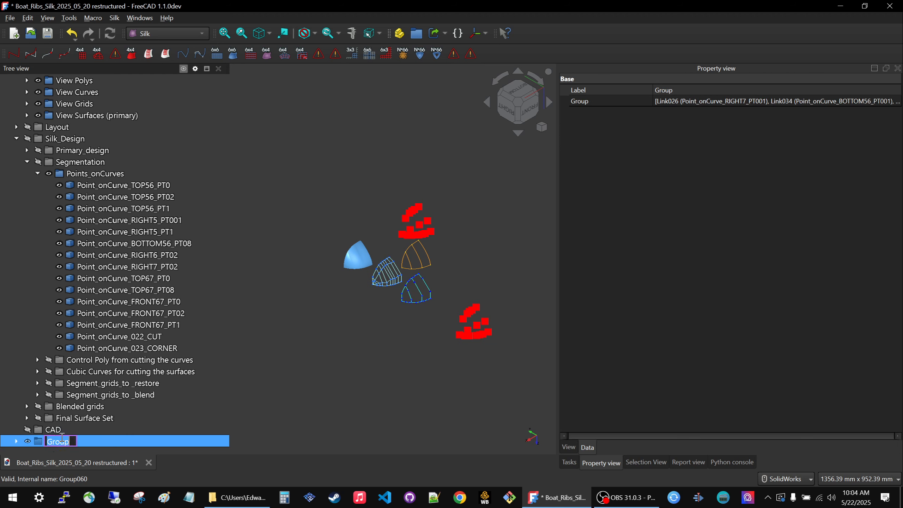
{"action": "type", "text": "View Points"}
{"action": "key", "text": "Return"}
Move the View Points group into Viewsets with Silk_Design collapsed, and toggle the visibility of Viewsets until it is hidden.
{"action": "left_click", "coordinate": [15, 139]}
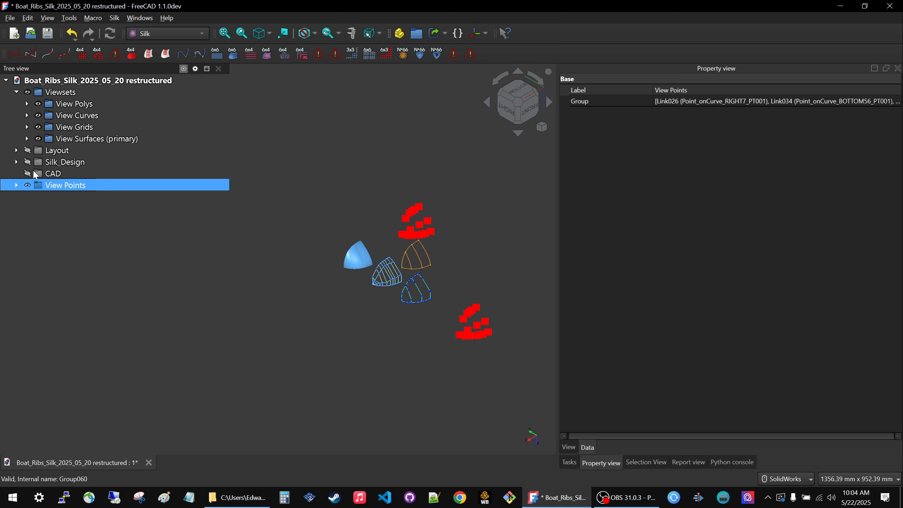
{"action": "left_click_drag", "start_coordinate": [41, 187], "coordinate": [69, 93]}
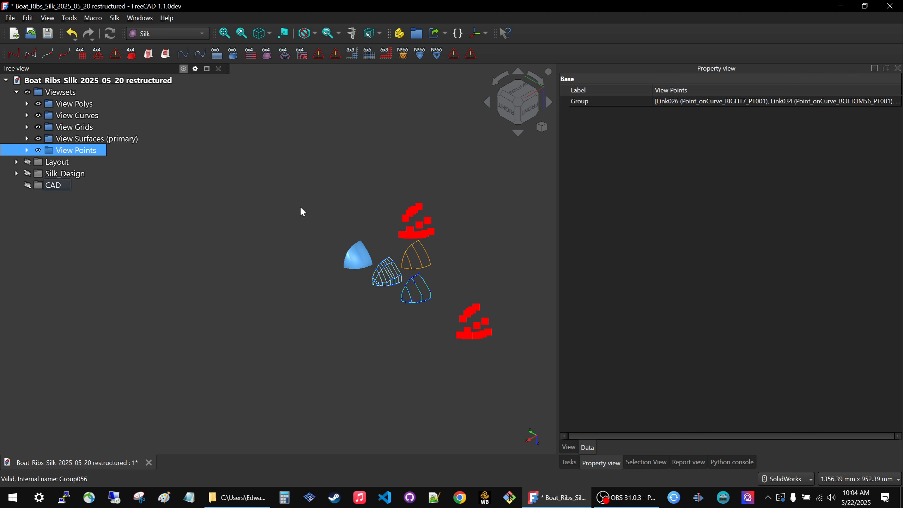
{"action": "left_click", "coordinate": [72, 96]}
{"action": "key", "text": "space"}
{"action": "key", "text": "space"}
{"action": "key", "text": "space"}
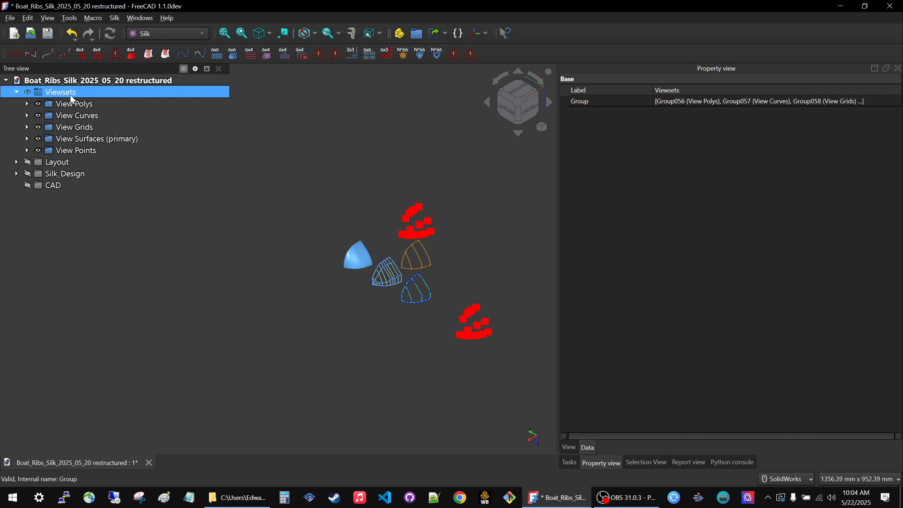
Replace the displayed Points_onCurves group with Control Poly from cutting the curves and show the Viewsets group again.
{"action": "left_click", "coordinate": [16, 174]}
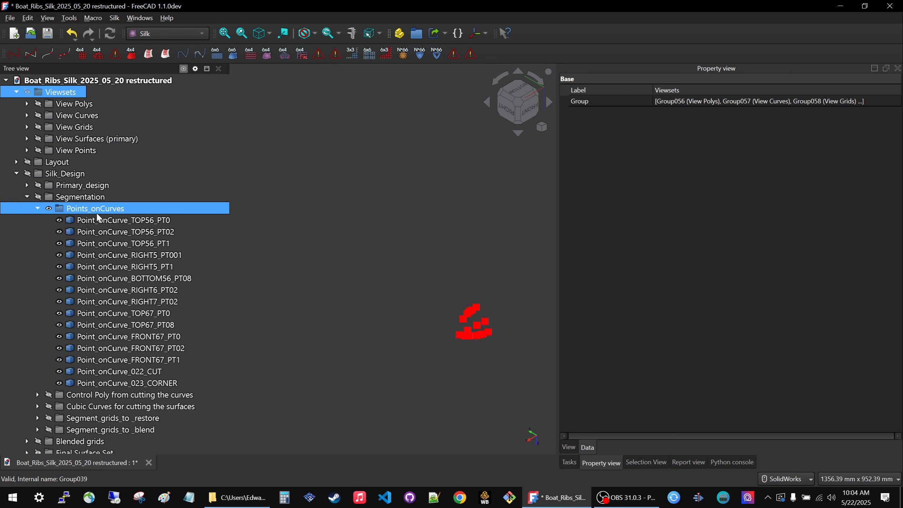
{"action": "left_click", "coordinate": [97, 209]}
{"action": "left_click", "coordinate": [106, 394]}
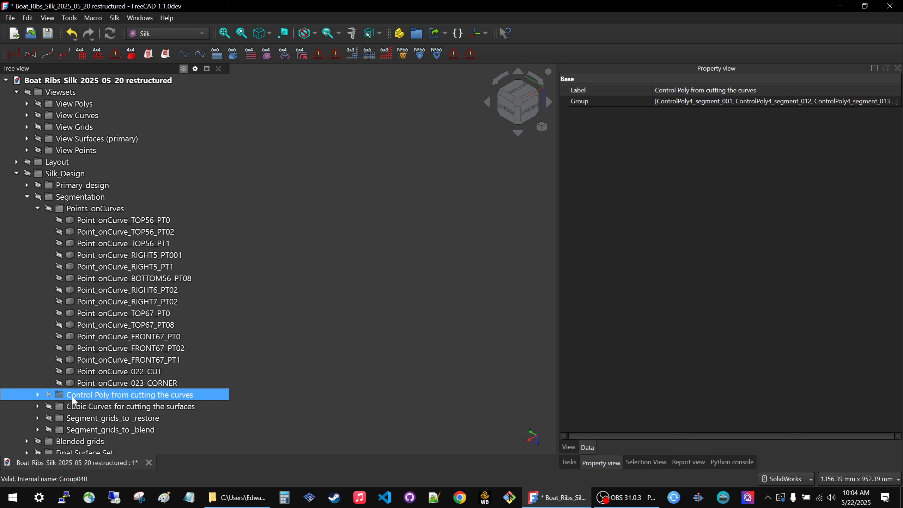
{"action": "key", "text": "space"}
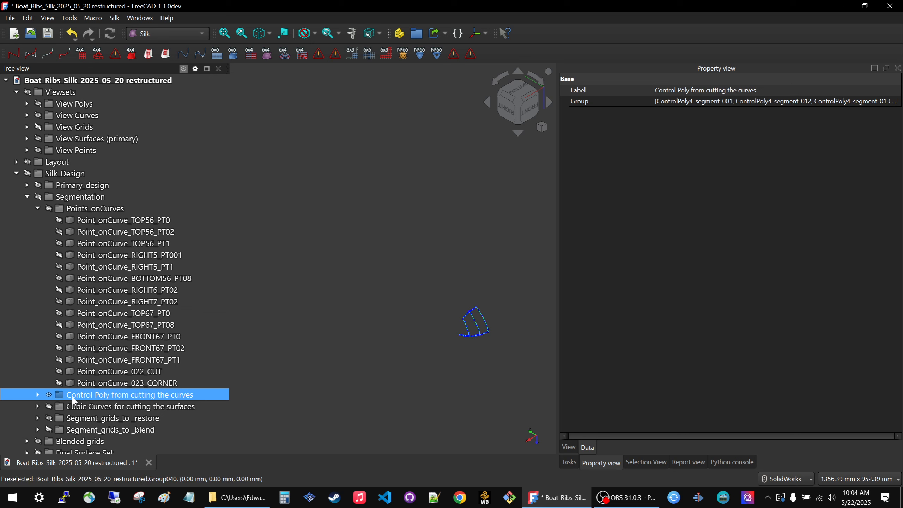
{"action": "left_click", "coordinate": [60, 92]}
{"action": "key", "text": "space"}
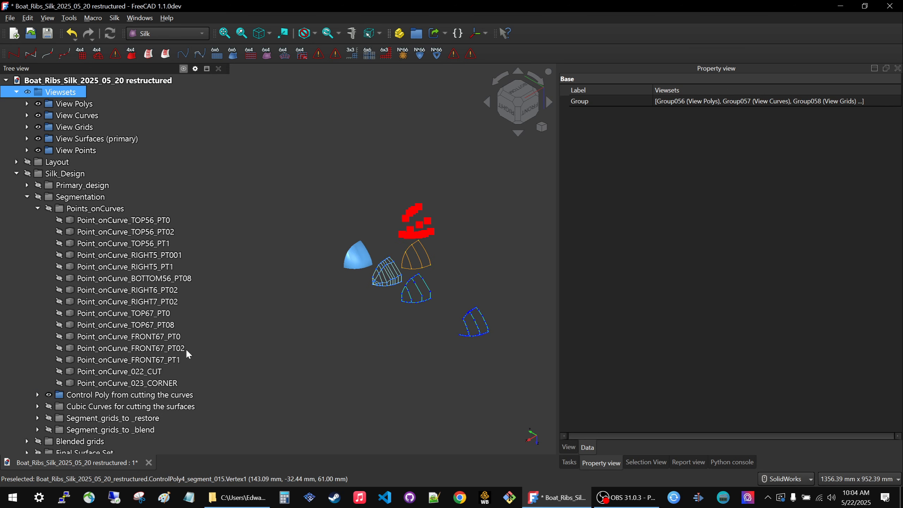
Hide the Control Poly from cutting the curves group and show the Cubic Curves for cutting the surfaces group.
{"action": "left_click", "coordinate": [178, 394]}
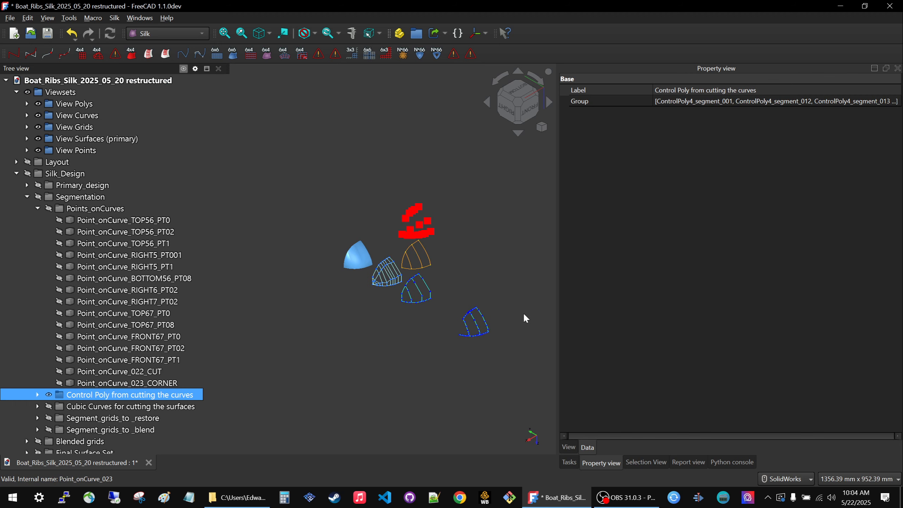
{"action": "scroll", "coordinate": [504, 326], "scroll_direction": "up", "scroll_amount": 2}
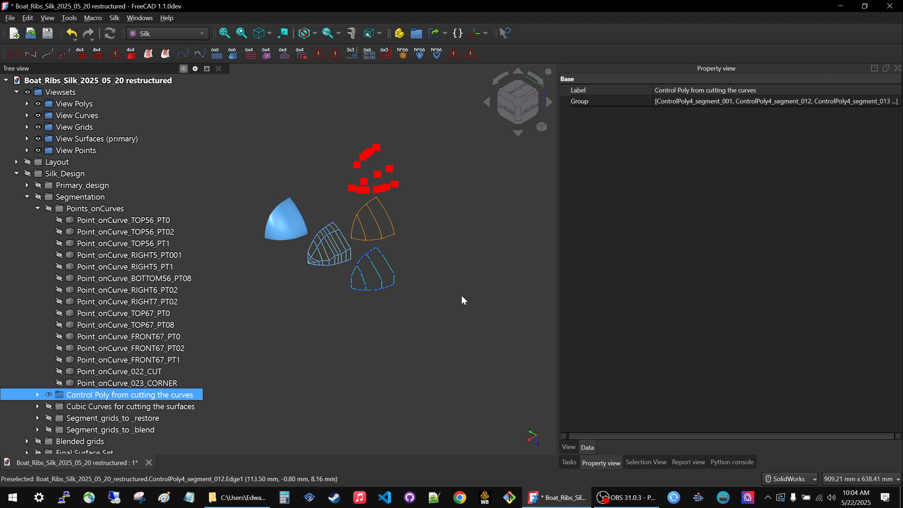
{"action": "key", "text": "space"}
{"action": "left_click", "coordinate": [155, 406]}
{"action": "key", "text": "space"}
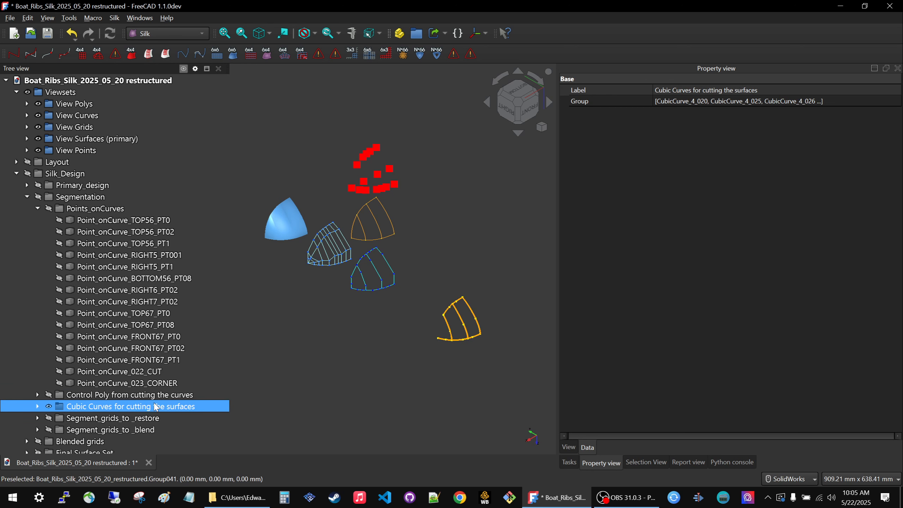
Compare the segmentation control polys with the cubic curves up close by temporarily showing Control Poly from cutting the curves.
{"action": "left_click", "coordinate": [107, 418], "text": "ctrl"}
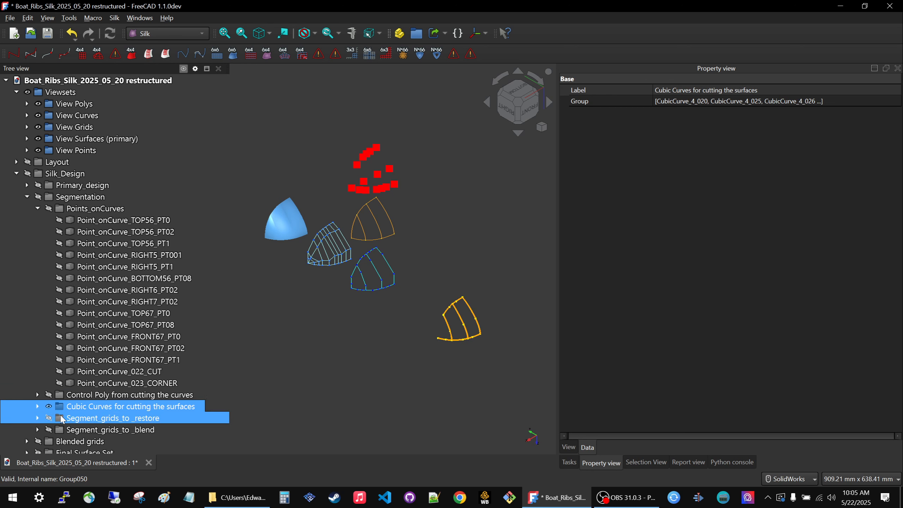
{"action": "key", "text": "Up"}
{"action": "key", "text": "Up"}
{"action": "key", "text": "space"}
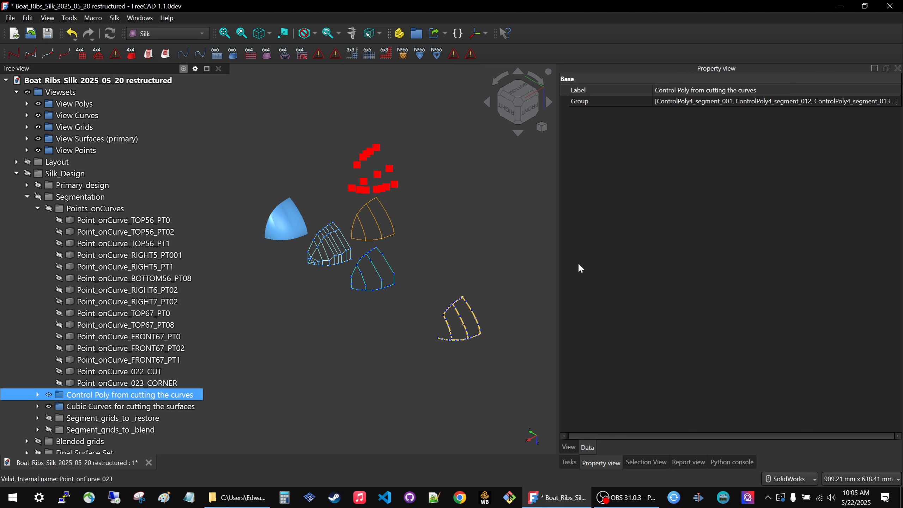
{"action": "scroll", "coordinate": [487, 306], "scroll_direction": "up", "scroll_amount": 5}
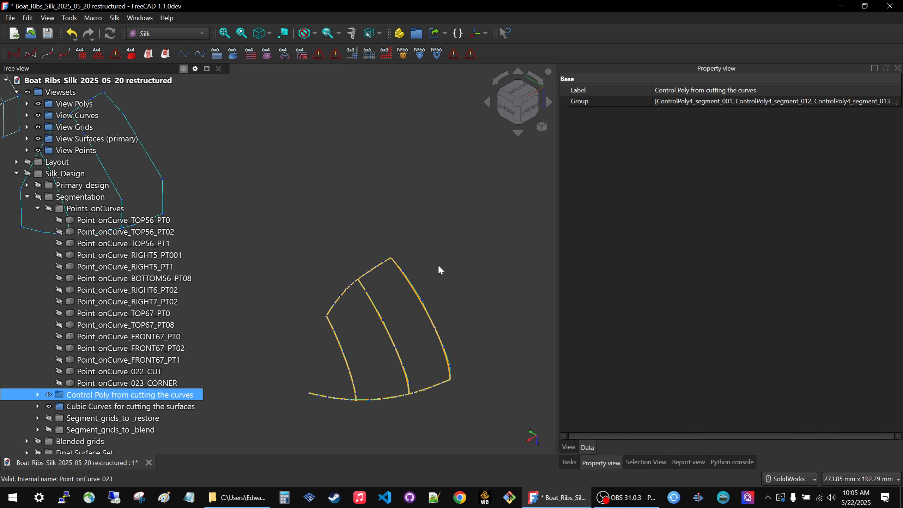
{"action": "key", "text": "space"}
{"action": "scroll", "coordinate": [444, 353], "scroll_direction": "down", "scroll_amount": 2}
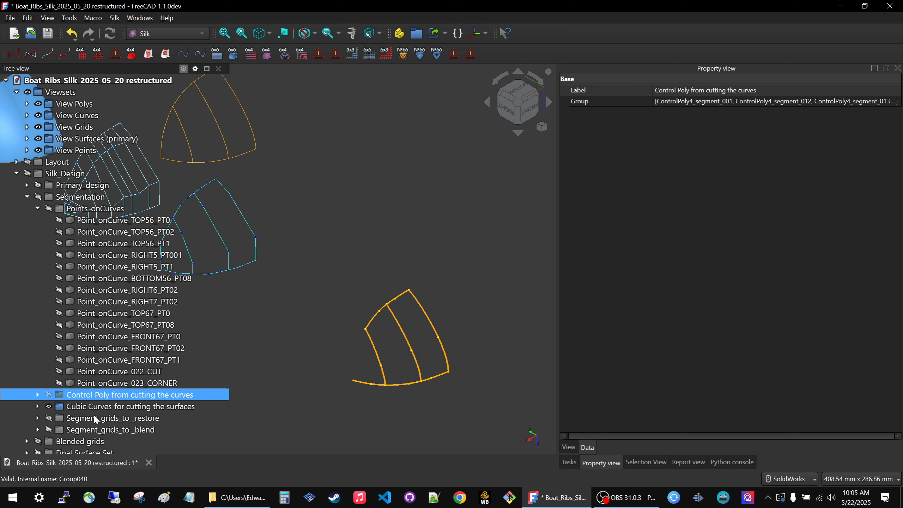
Create links to all curves in the Cubic Curves for cutting the surfaces group and add a new group for them.
{"action": "left_click", "coordinate": [76, 408]}
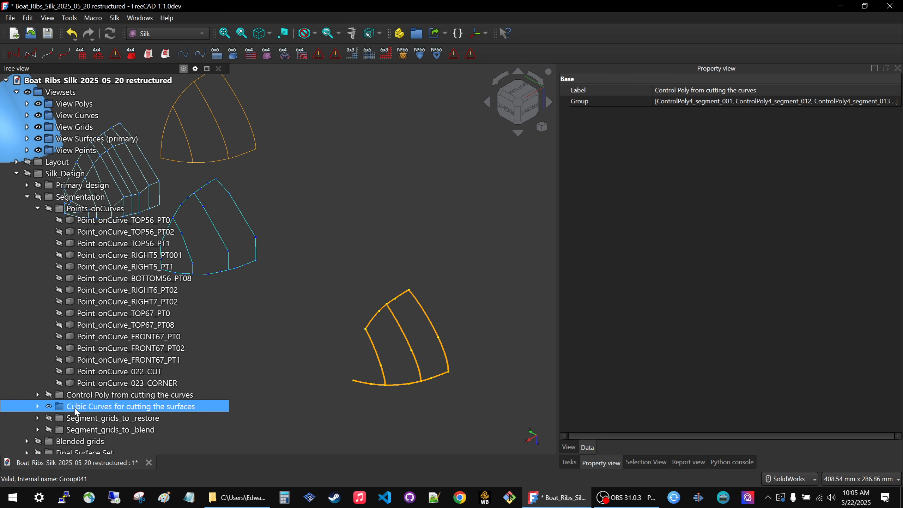
{"action": "left_click", "coordinate": [40, 407]}
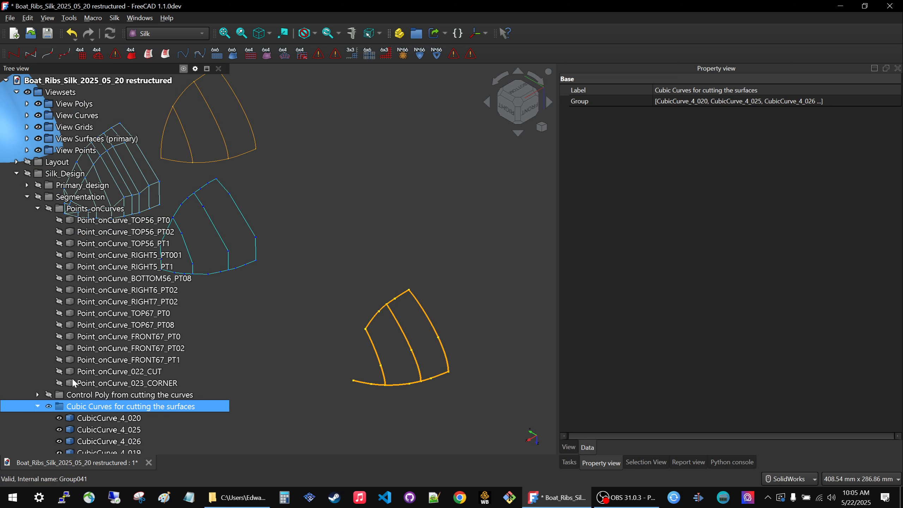
{"action": "scroll", "coordinate": [89, 298], "scroll_direction": "down", "scroll_amount": 6}
{"action": "left_click", "coordinate": [97, 210]}
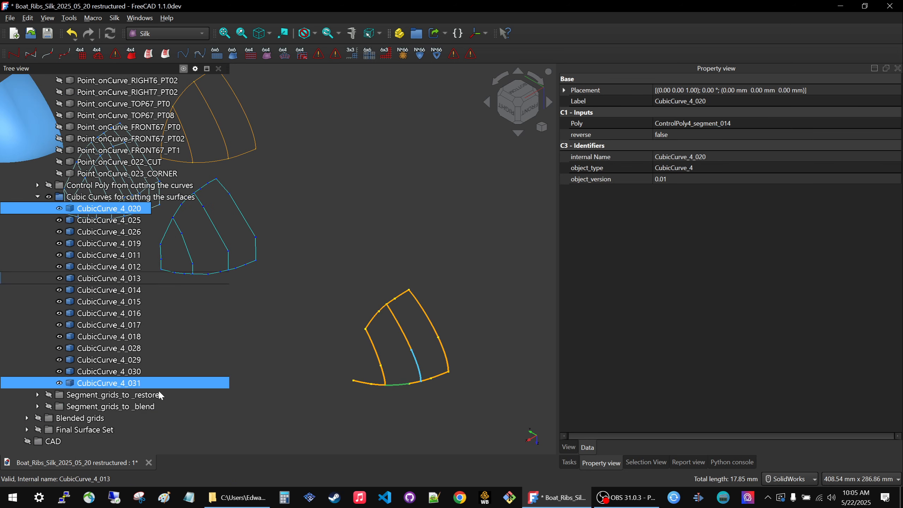
{"action": "left_click", "coordinate": [142, 383], "text": "shift"}
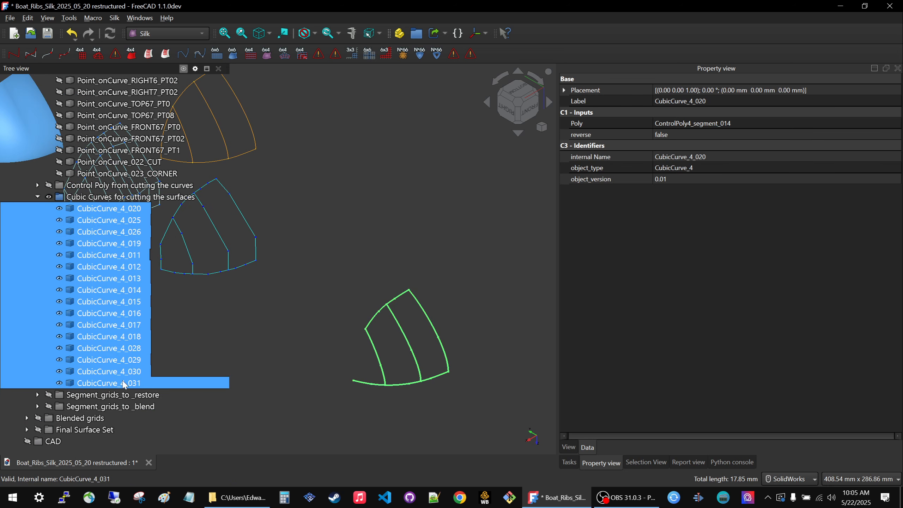
{"action": "left_click", "coordinate": [434, 34]}
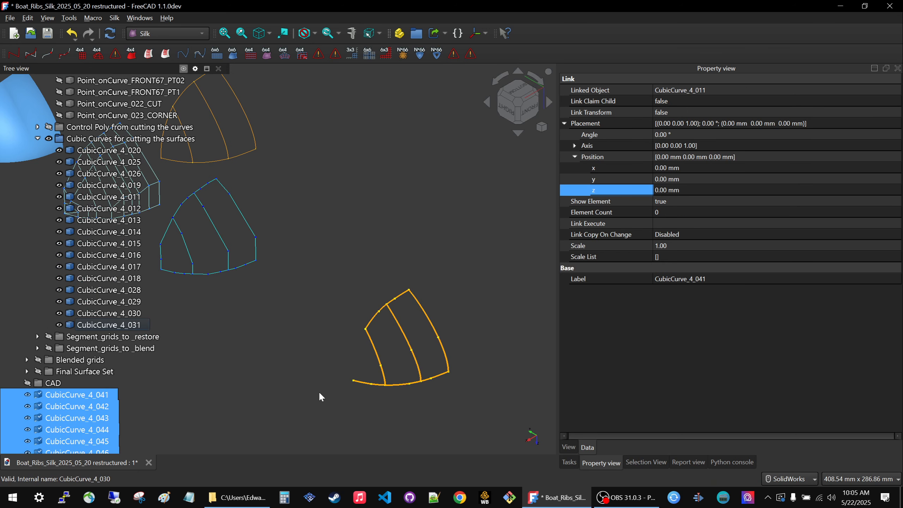
{"action": "scroll", "coordinate": [394, 352], "scroll_direction": "down", "scroll_amount": 7}
{"action": "scroll", "coordinate": [36, 373], "scroll_direction": "down", "scroll_amount": 4}
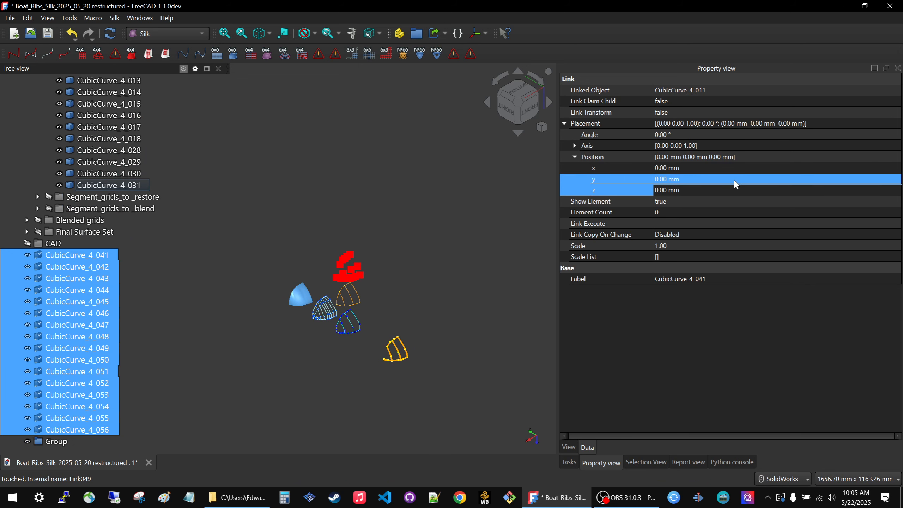
{"action": "left_click", "coordinate": [733, 189]}
{"action": "type", "text": "200"}
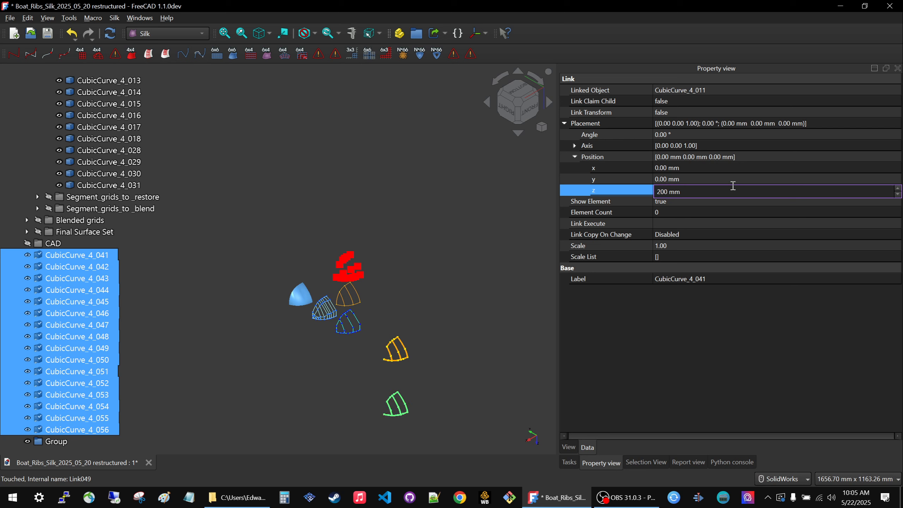
{"action": "key", "text": "BackSpace"}
{"action": "key", "text": "BackSpace"}
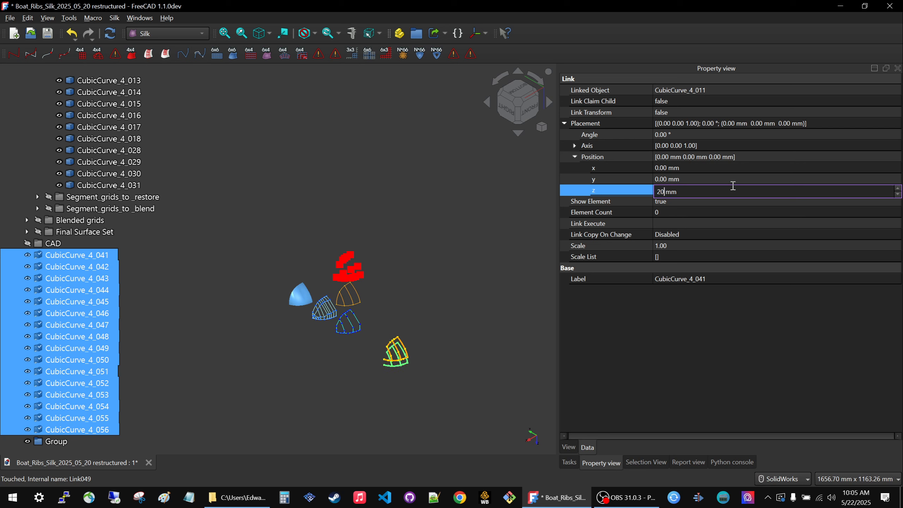
Offset the linked cubic curves by setting their position to y 200 mm and z -200 mm.
{"action": "left_click", "coordinate": [735, 180]}
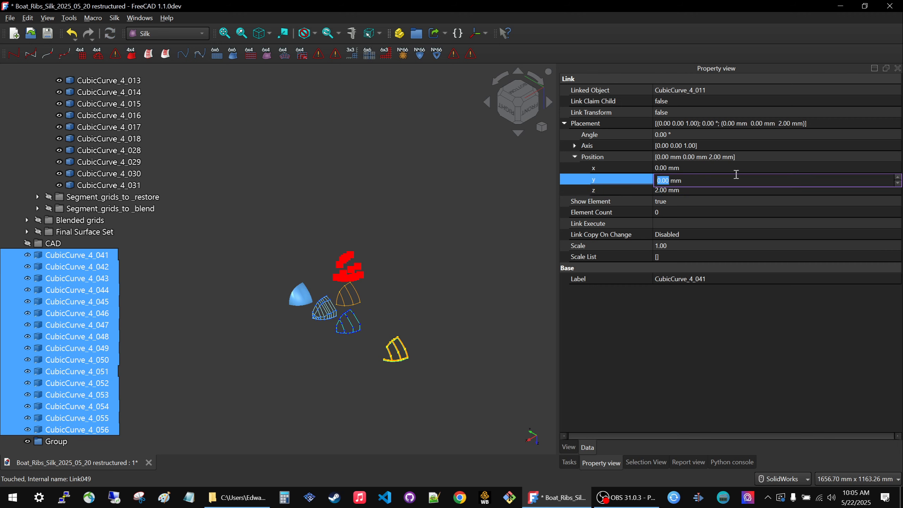
{"action": "type", "text": "200"}
{"action": "key", "text": "Return"}
{"action": "left_click", "coordinate": [699, 189]}
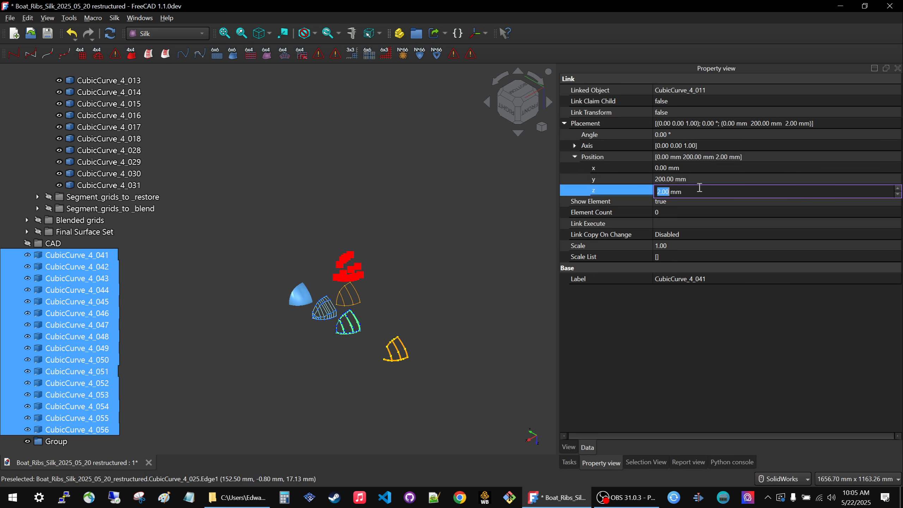
{"action": "type", "text": "-200"}
{"action": "scroll", "coordinate": [348, 283], "scroll_direction": "up", "scroll_amount": 5}
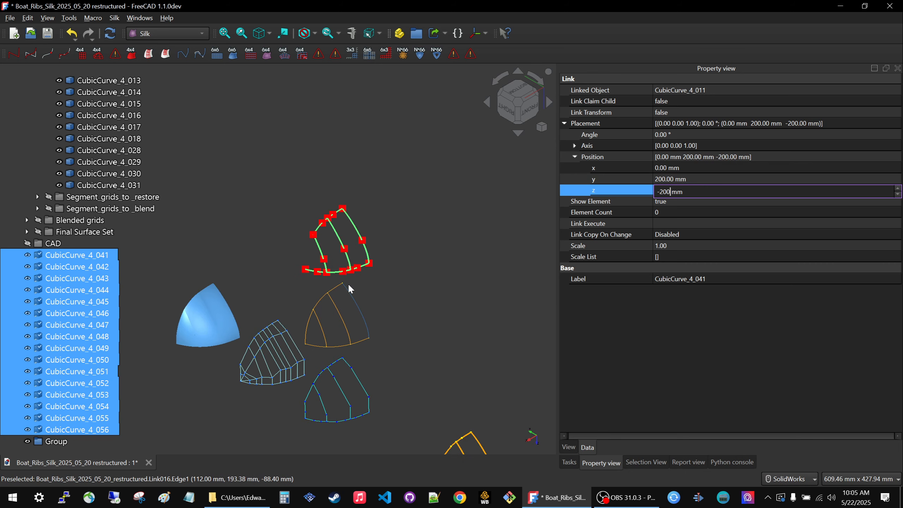
{"action": "left_click", "coordinate": [660, 348]}
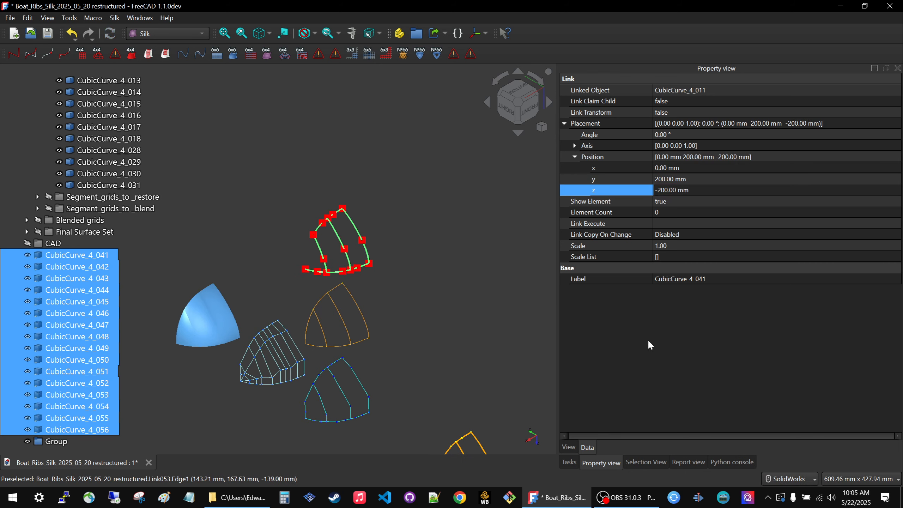
Move the linked cubic curves into the new group and inspect them up close against the segmentation points.
{"action": "left_click_drag", "start_coordinate": [46, 429], "coordinate": [52, 442]}
{"action": "scroll", "coordinate": [409, 213], "scroll_direction": "down", "scroll_amount": 3}
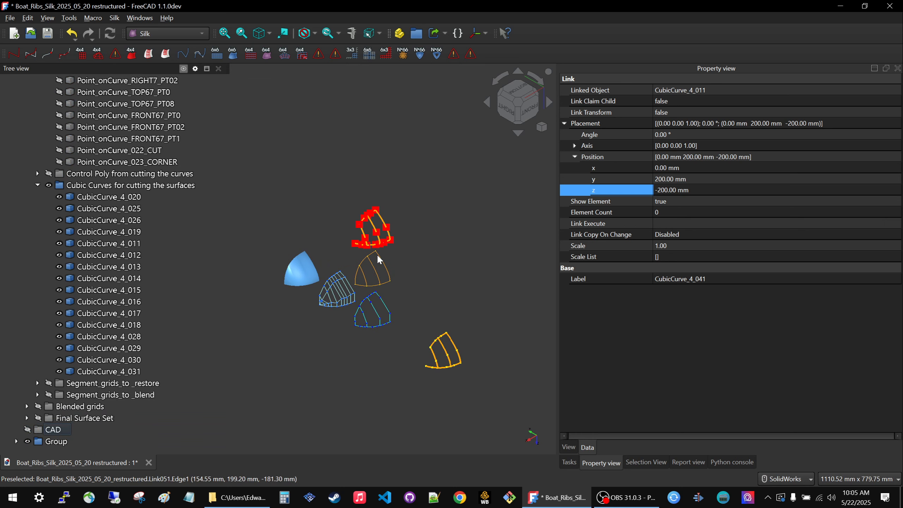
{"action": "scroll", "coordinate": [375, 330], "scroll_direction": "up", "scroll_amount": 3}
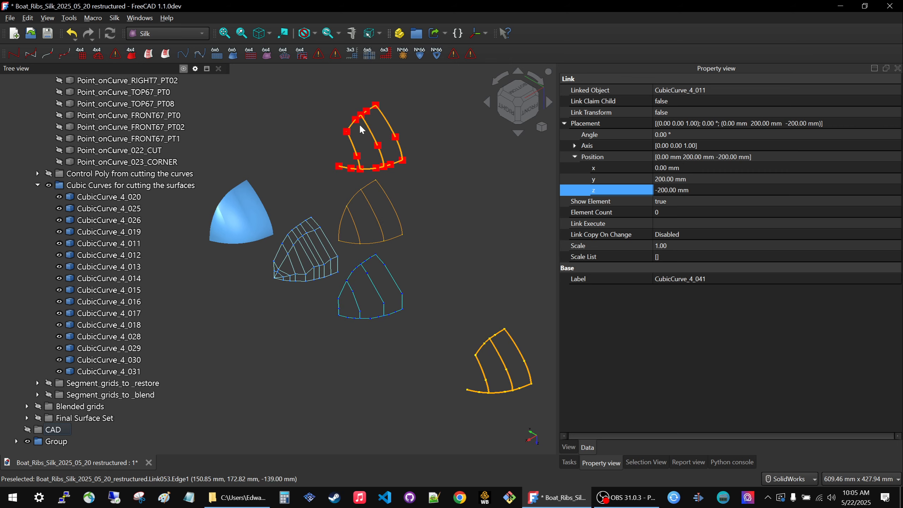
{"action": "scroll", "coordinate": [362, 101], "scroll_direction": "up", "scroll_amount": 4}
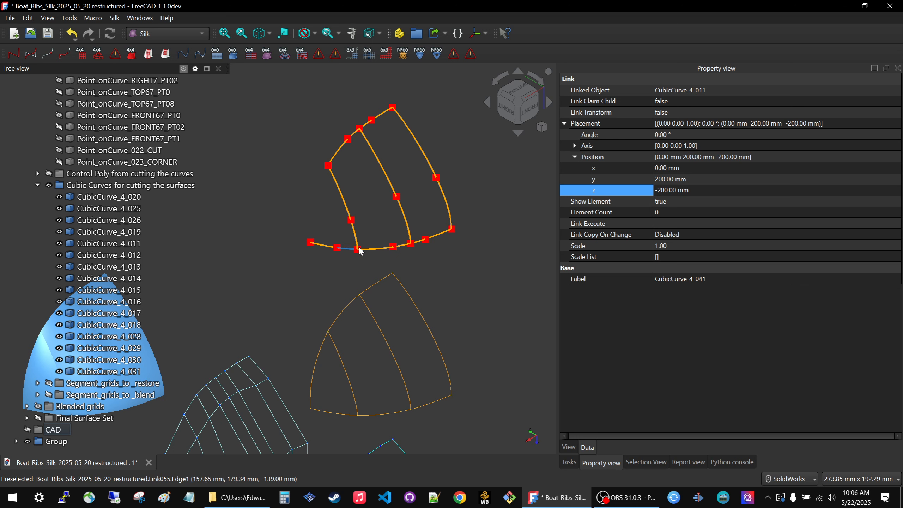
{"action": "scroll", "coordinate": [395, 242], "scroll_direction": "down", "scroll_amount": 2}
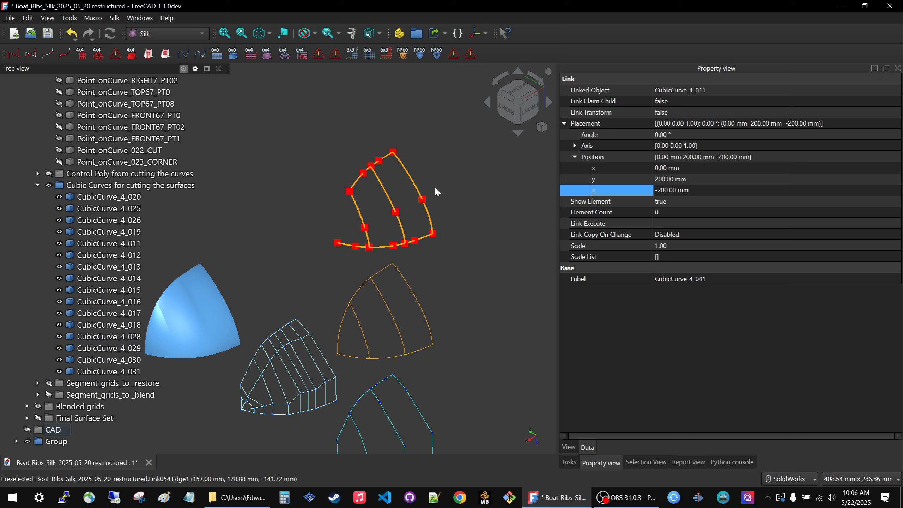
{"action": "scroll", "coordinate": [490, 211], "scroll_direction": "down", "scroll_amount": 2}
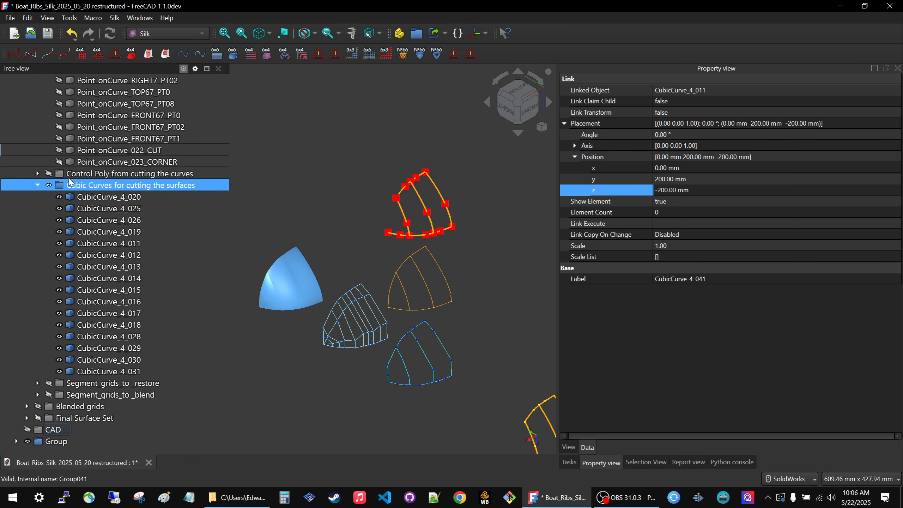
Hide the Cubic Curves for cutting the surfaces group and collapse it together with Points_onCurves.
{"action": "left_click", "coordinate": [49, 185]}
{"action": "scroll", "coordinate": [355, 298], "scroll_direction": "down", "scroll_amount": 3}
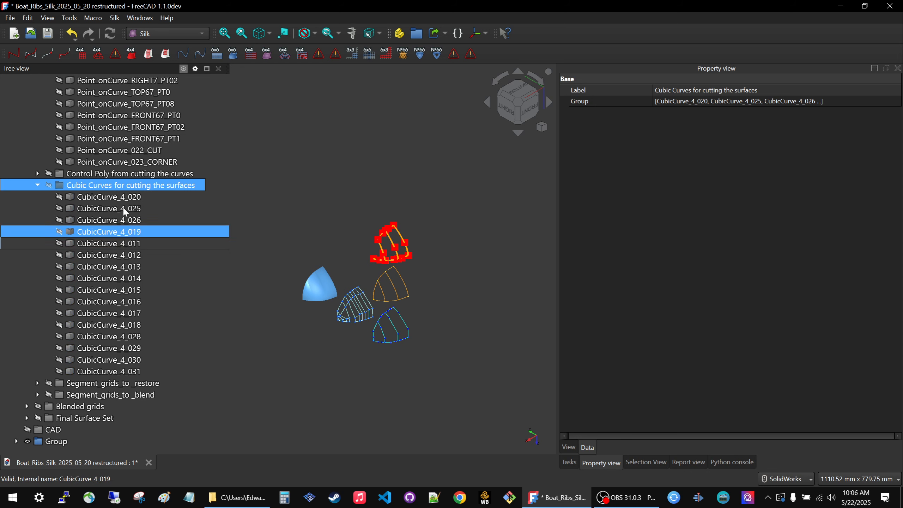
{"action": "left_click", "coordinate": [37, 185]}
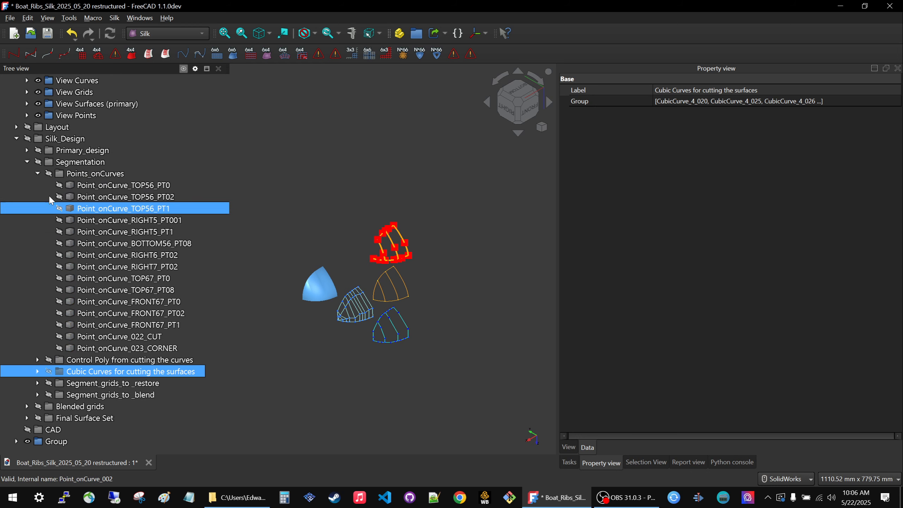
{"action": "left_click", "coordinate": [38, 174]}
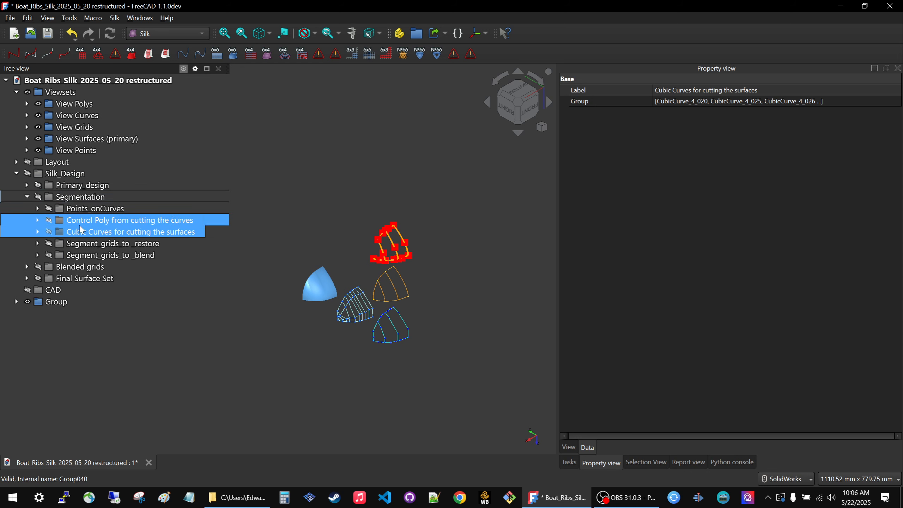
Examine the segment grids to restore and the segment grids to blend by showing and hiding each group in turn.
{"action": "left_click", "coordinate": [90, 246]}
{"action": "key", "text": "space"}
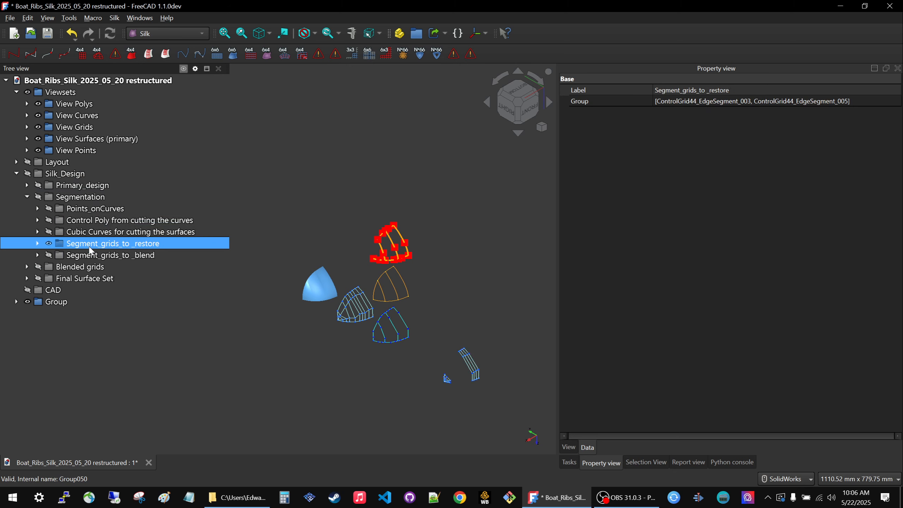
{"action": "key", "text": "space"}
{"action": "key", "text": "space"}
{"action": "key", "text": "space"}
{"action": "left_click", "coordinate": [91, 254]}
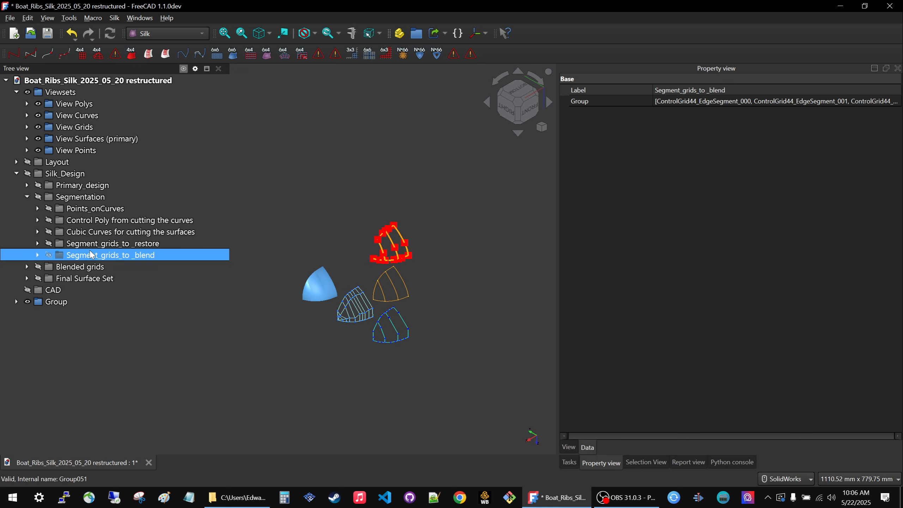
{"action": "key", "text": "space"}
{"action": "key", "text": "space"}
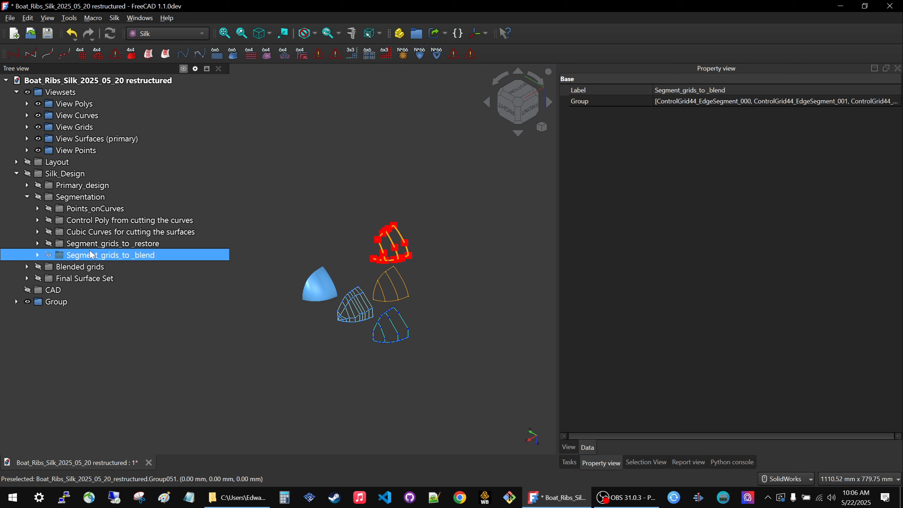
{"action": "key", "text": "space"}
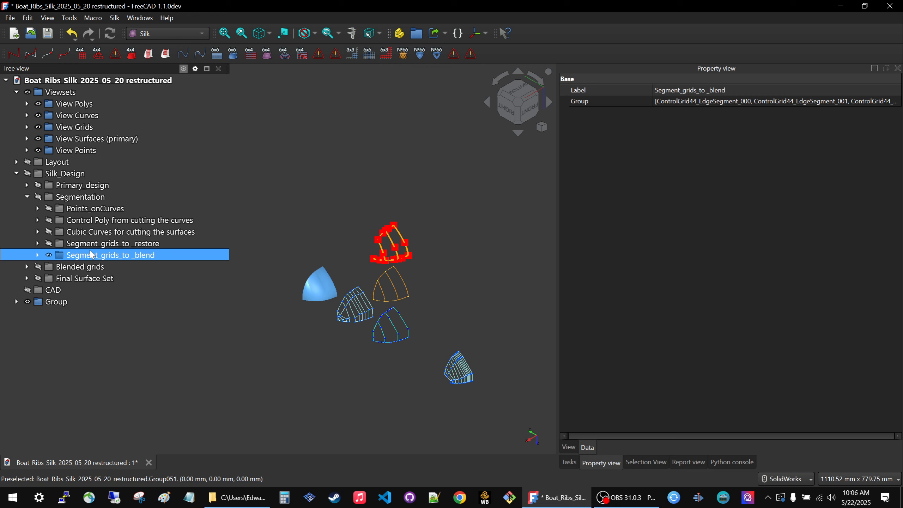
{"action": "key", "text": "space"}
Expand the segment grids to restore and segment grids to blend groups to list their control grids.
{"action": "left_click", "coordinate": [90, 245]}
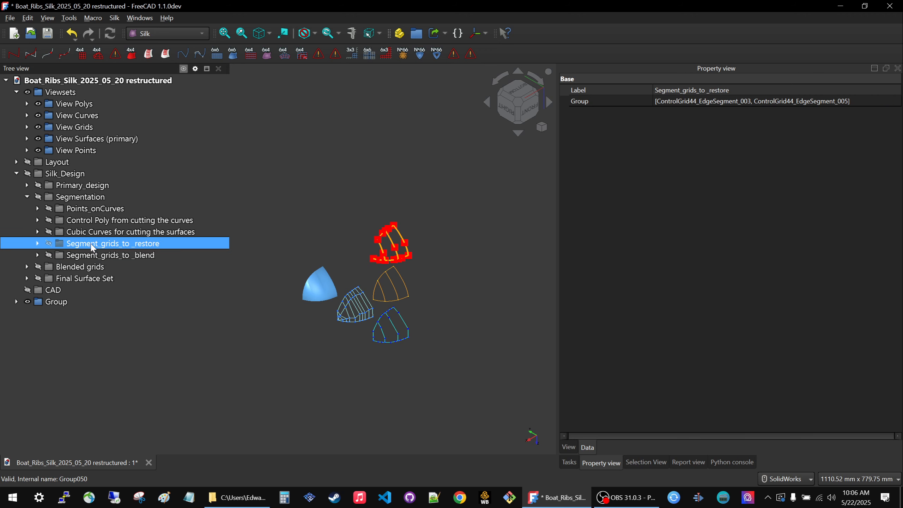
{"action": "left_click", "coordinate": [38, 244]}
{"action": "left_click", "coordinate": [75, 255]}
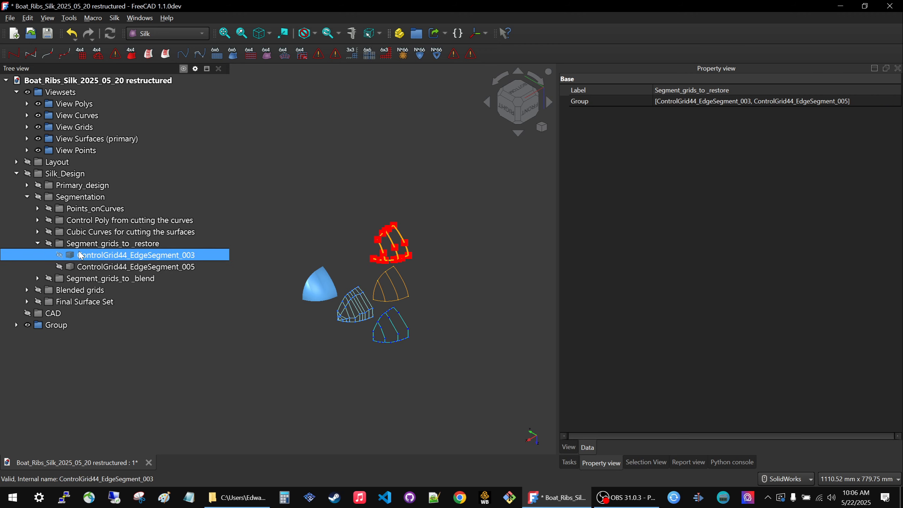
{"action": "left_click", "coordinate": [89, 265], "text": "ctrl"}
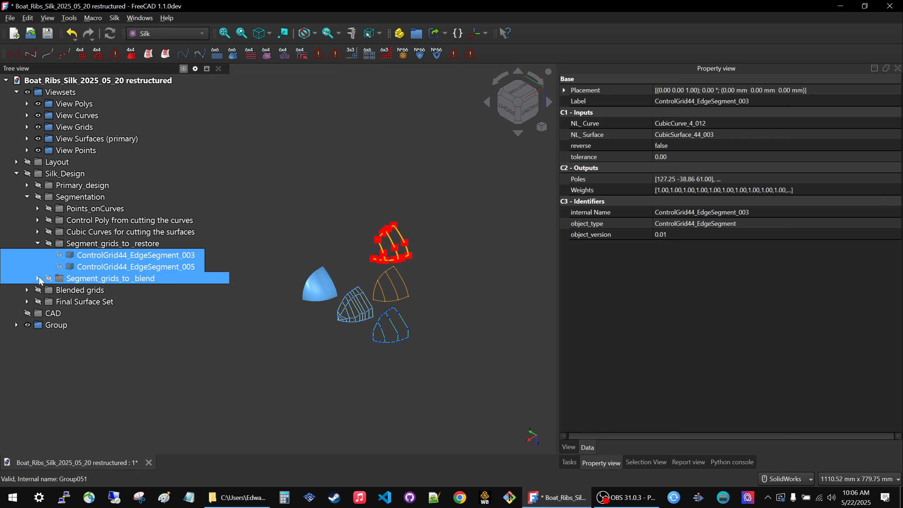
{"action": "left_click", "coordinate": [37, 278]}
{"action": "left_click", "coordinate": [110, 293]}
Create links to all six ControlGrid44_EdgeSegment grids from the restore and blend groups and add a new group for them.
{"action": "left_click", "coordinate": [102, 258]}
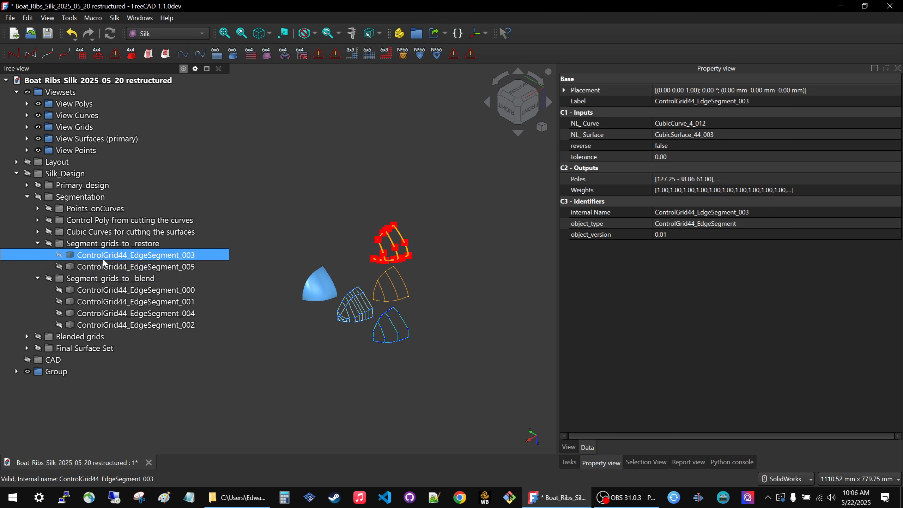
{"action": "left_click", "coordinate": [102, 262], "text": "ctrl"}
{"action": "left_click", "coordinate": [114, 293], "text": "ctrl"}
{"action": "left_click", "coordinate": [115, 311], "text": "ctrl"}
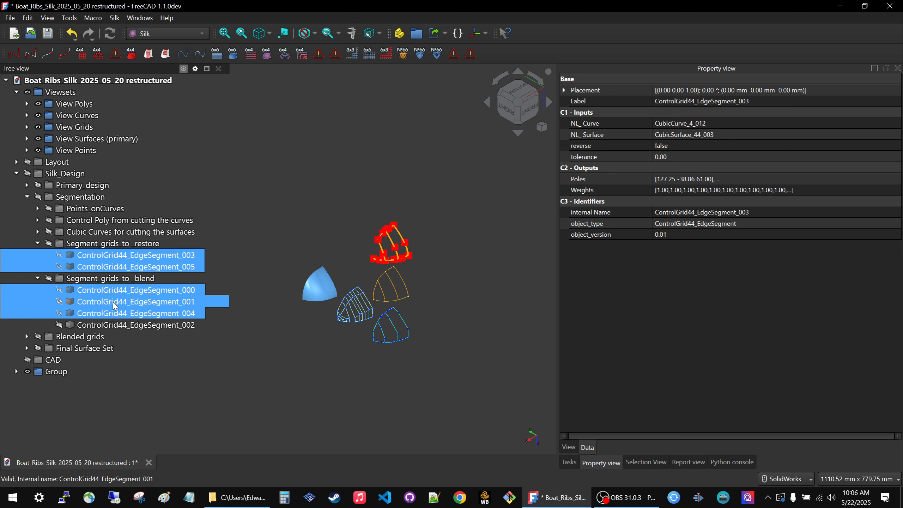
{"action": "left_click", "coordinate": [114, 302], "text": "ctrl"}
{"action": "left_click", "coordinate": [116, 325], "text": "ctrl"}
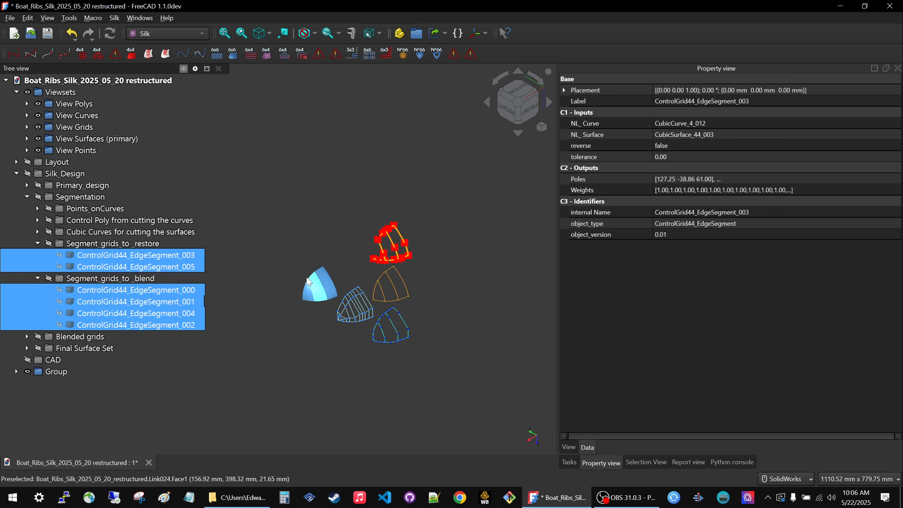
{"action": "left_click", "coordinate": [434, 34]}
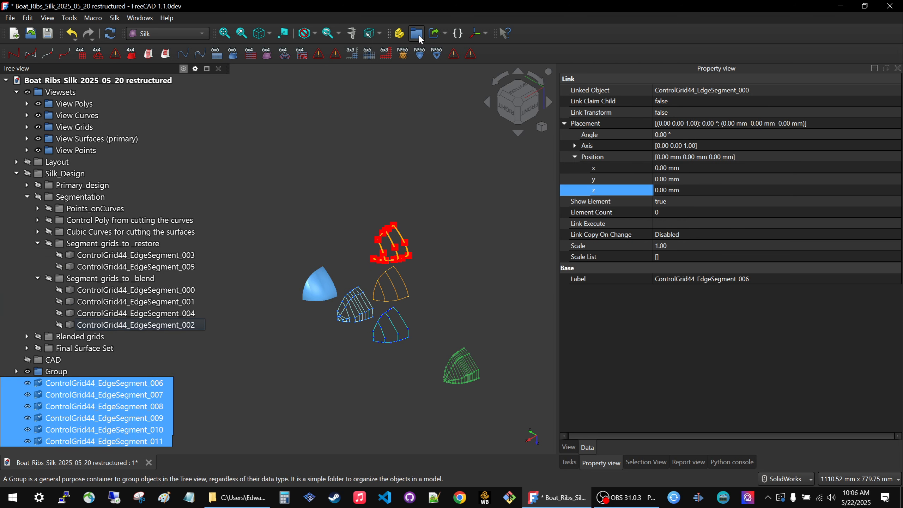
{"action": "left_click", "coordinate": [692, 190]}
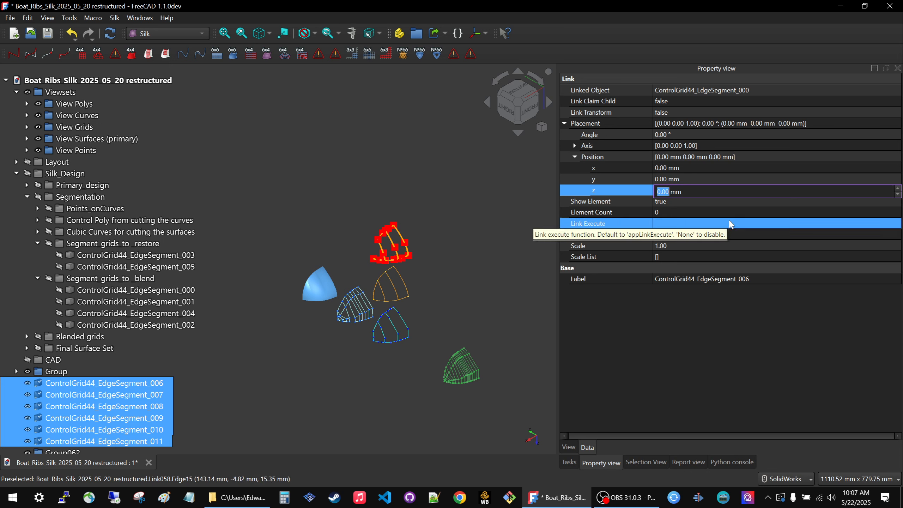
{"action": "type", "text": "40"}
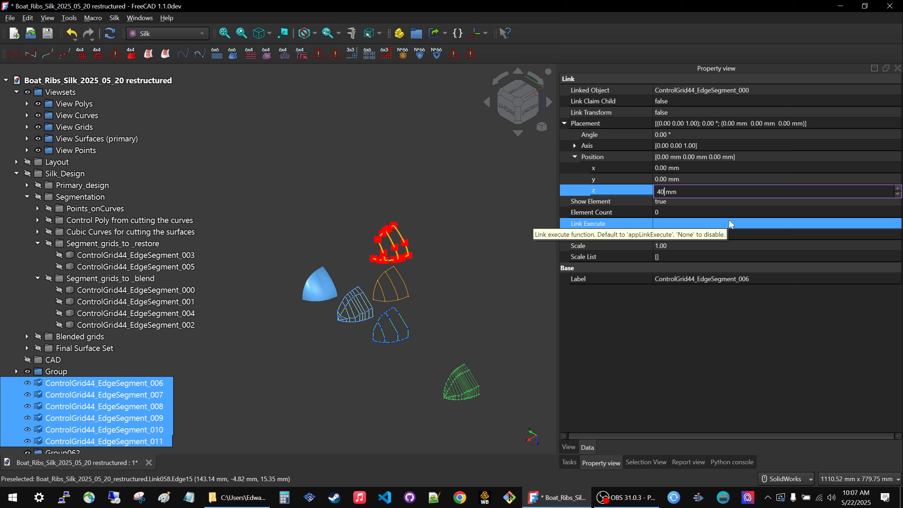
{"action": "key", "text": "Return"}
Offset the linked segment control grids by setting their position to y 400 mm and z -200 mm.
{"action": "left_click", "coordinate": [710, 179]}
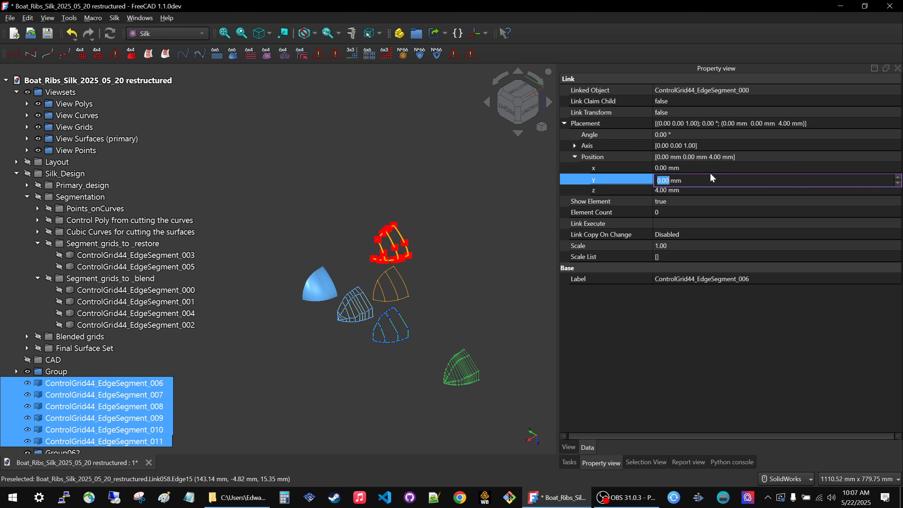
{"action": "type", "text": "400"}
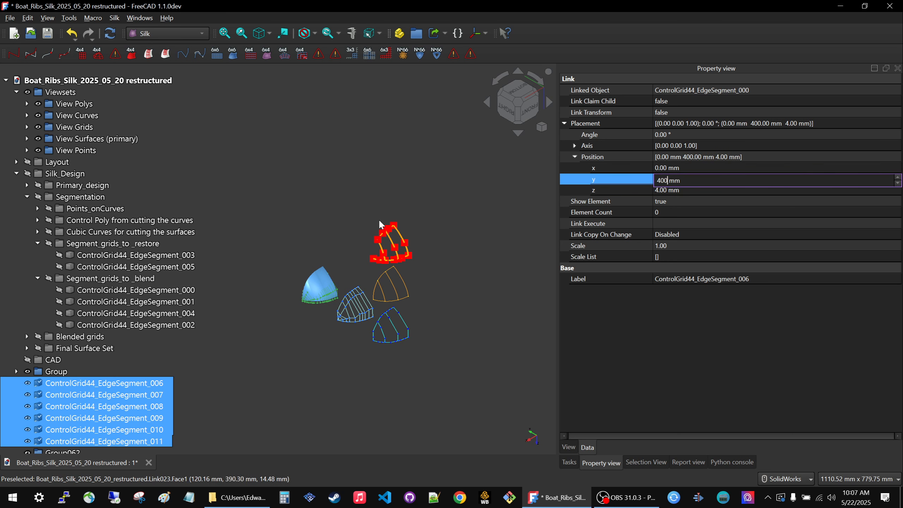
{"action": "left_click", "coordinate": [695, 191]}
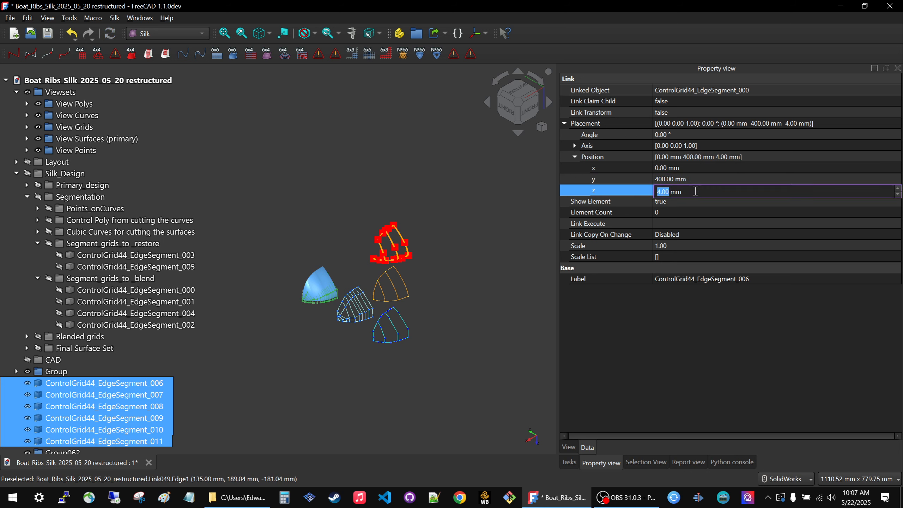
{"action": "type", "text": "-200"}
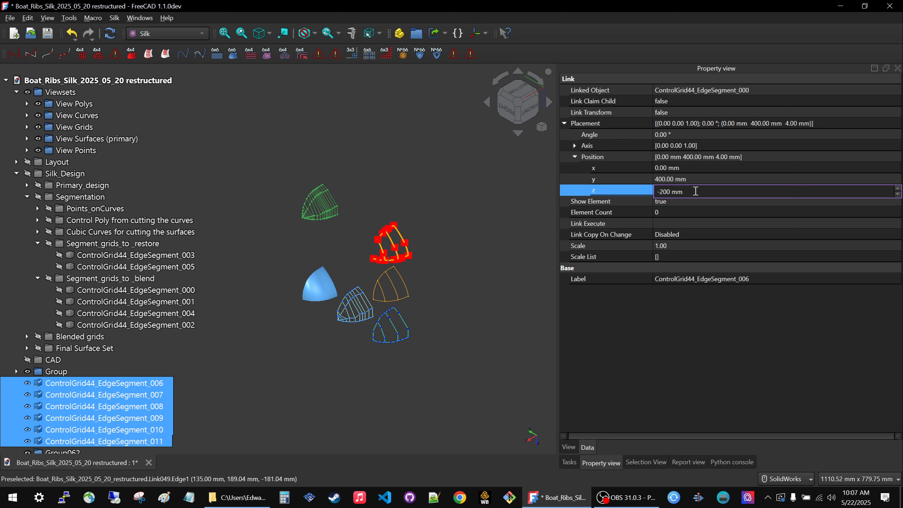
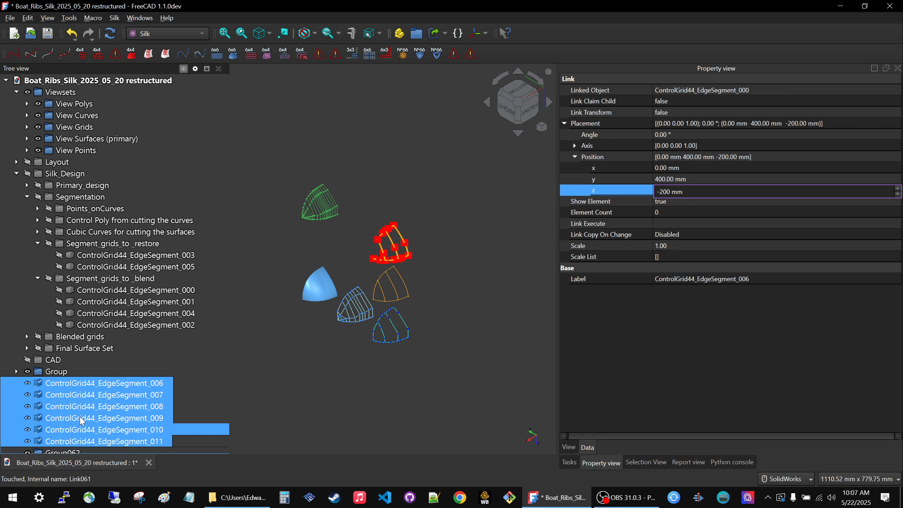
Move the six linked ControlGrid44_EdgeSegment grids into the newly added group.
{"action": "scroll", "coordinate": [79, 424], "scroll_direction": "down", "scroll_amount": 1}
{"action": "left_click_drag", "start_coordinate": [45, 429], "coordinate": [50, 436]}
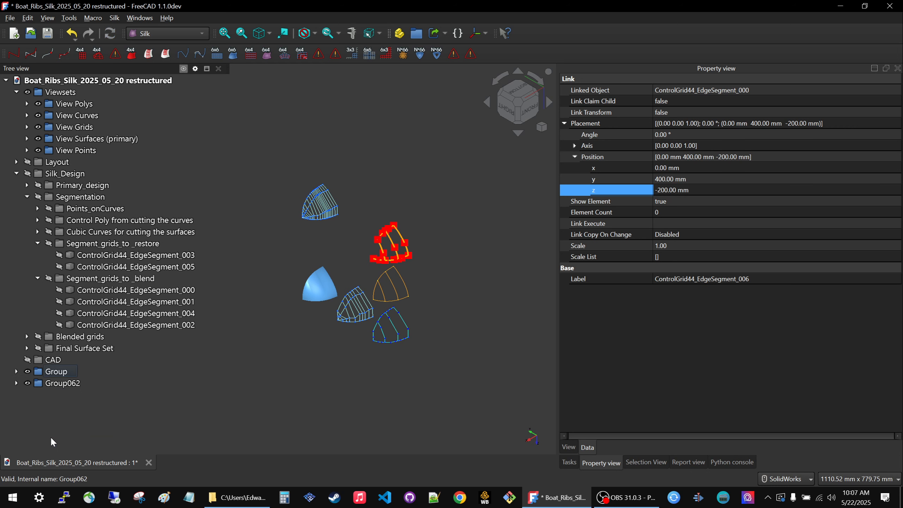
{"action": "left_click", "coordinate": [57, 383]}
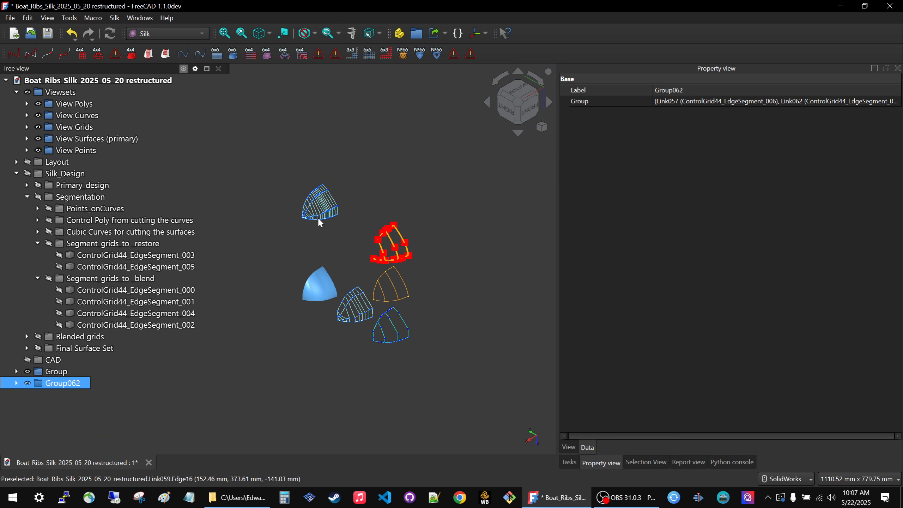
{"action": "left_click", "coordinate": [391, 146]}
{"action": "scroll", "coordinate": [321, 221], "scroll_direction": "up", "scroll_amount": 1}
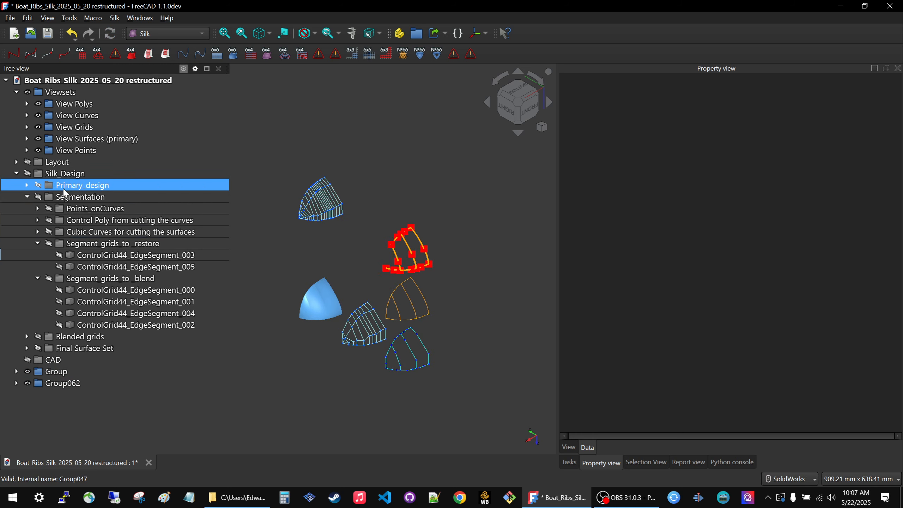
Show the Layout group to compare it with the offset view sets, and collapse the restore and blend segment grid groups.
{"action": "left_click", "coordinate": [57, 162]}
{"action": "key", "text": "space"}
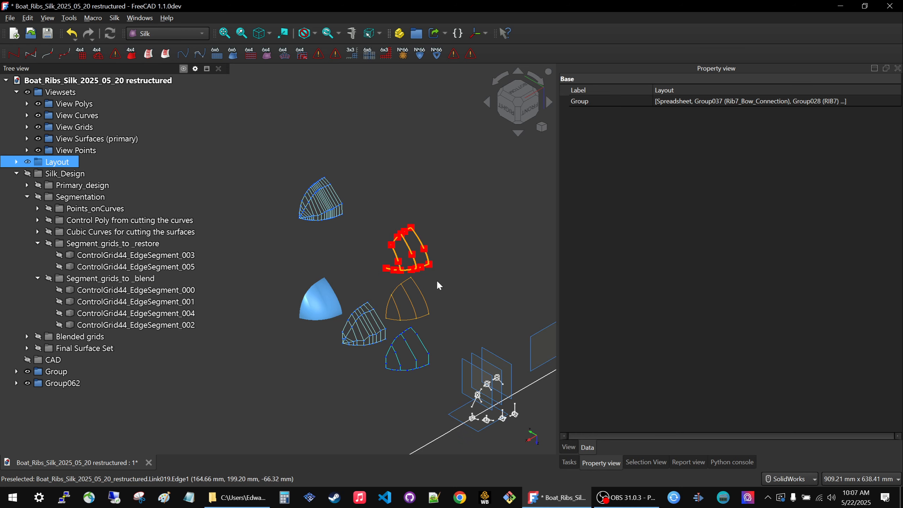
{"action": "scroll", "coordinate": [490, 350], "scroll_direction": "down", "scroll_amount": 2}
{"action": "scroll", "coordinate": [490, 351], "scroll_direction": "up", "scroll_amount": 2}
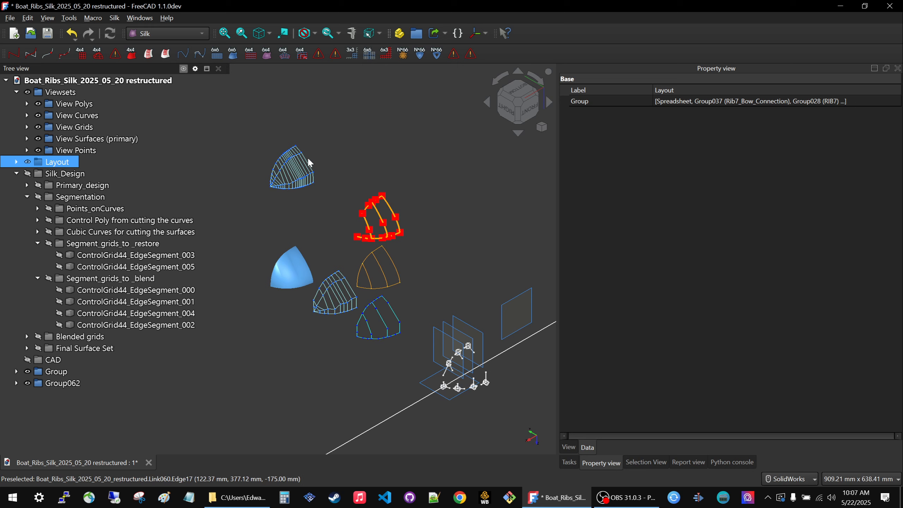
{"action": "left_click", "coordinate": [37, 279]}
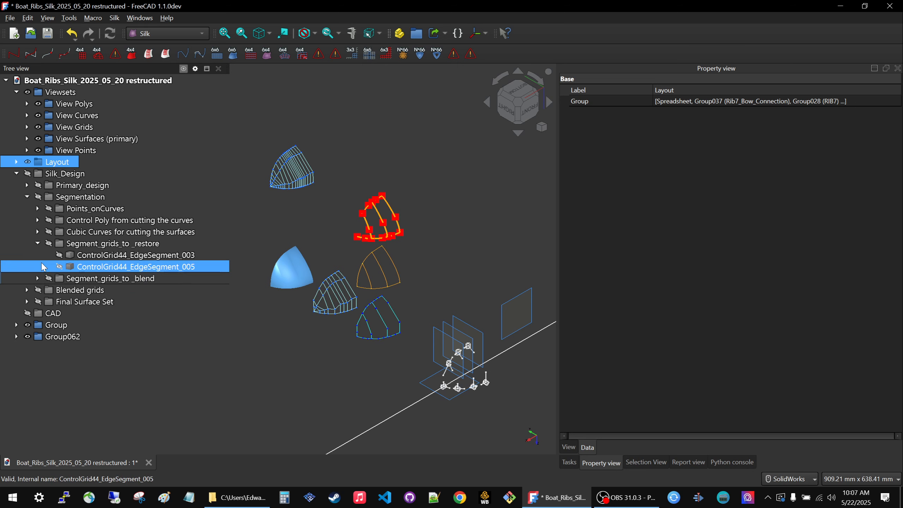
{"action": "left_click", "coordinate": [38, 243]}
{"action": "scroll", "coordinate": [420, 344], "scroll_direction": "down", "scroll_amount": 3}
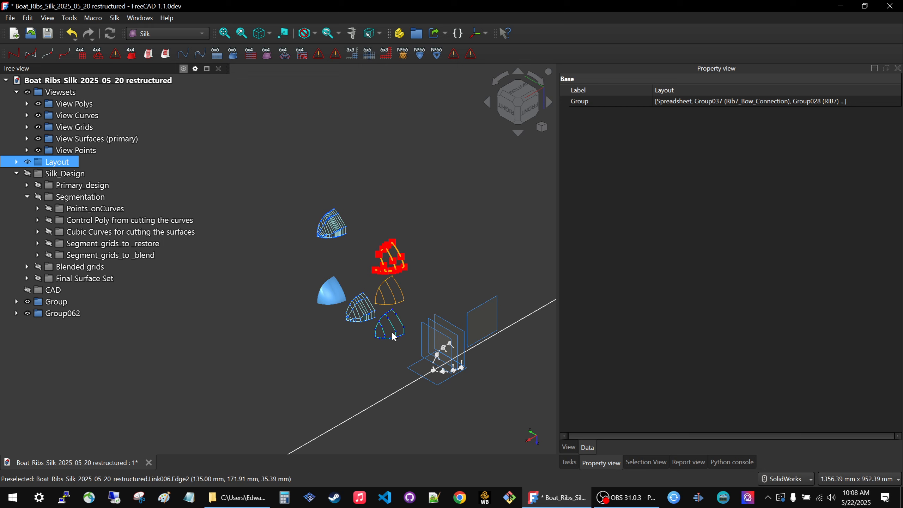
{"action": "scroll", "coordinate": [391, 331], "scroll_direction": "up", "scroll_amount": 2}
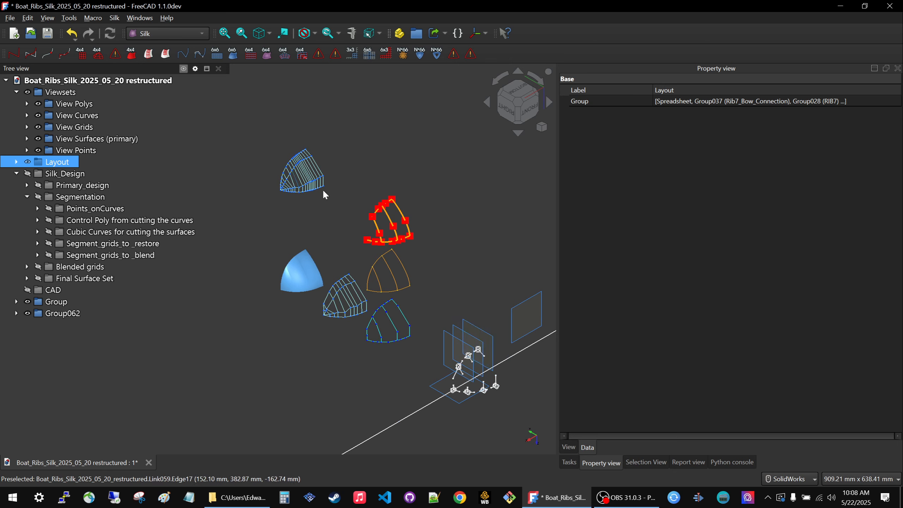
Rename the group of linked cubic curves to "View Cutting Curves" and move it into Viewsets.
{"action": "left_click", "coordinate": [70, 306]}
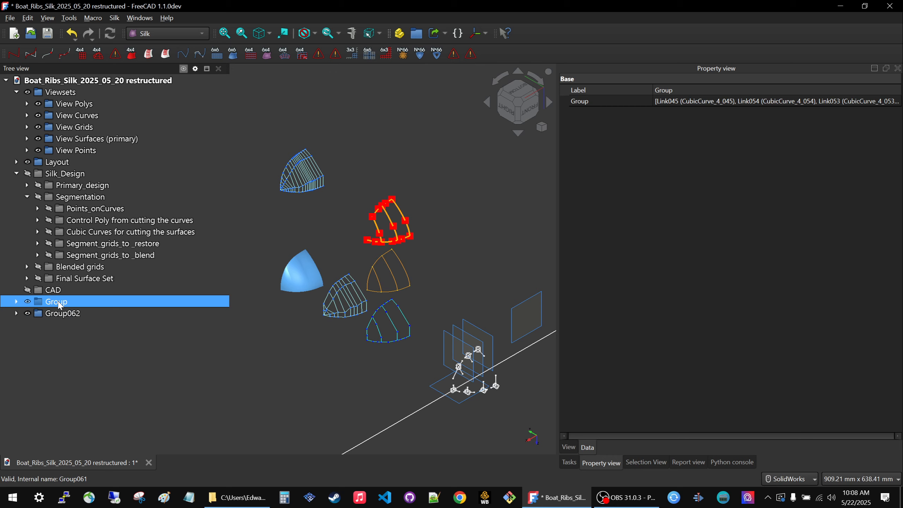
{"action": "left_click", "coordinate": [59, 305]}
{"action": "type", "text": "View Cutting curv"}
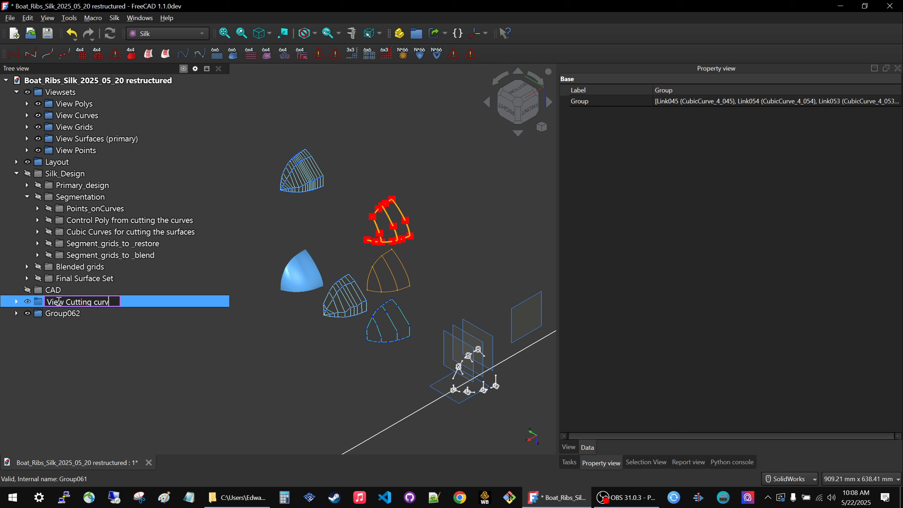
{"action": "type", "text": "es"}
{"action": "key", "text": "BackSpace"}
{"action": "type", "text": "C"}
{"action": "key", "text": "Return"}
{"action": "left_click_drag", "start_coordinate": [59, 305], "coordinate": [66, 93]}
Rename the group of linked segment control grids to "Surface Segment Grids" and move it into Viewsets.
{"action": "left_click", "coordinate": [65, 313]}
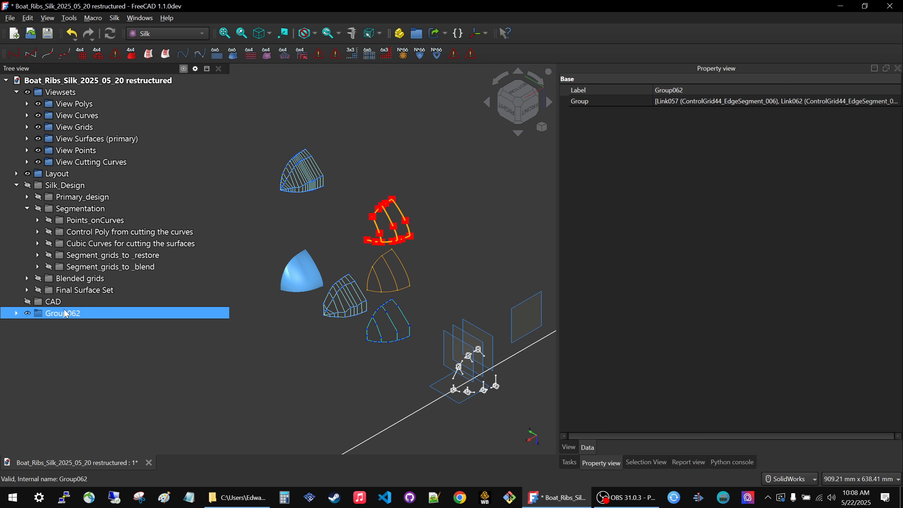
{"action": "key", "text": "space"}
{"action": "key", "text": "space"}
{"action": "key", "text": "space"}
{"action": "key", "text": "space"}
{"action": "key", "text": "space"}
{"action": "key", "text": "space"}
{"action": "left_click", "coordinate": [65, 314]}
{"action": "type", "text": "Surface Se"}
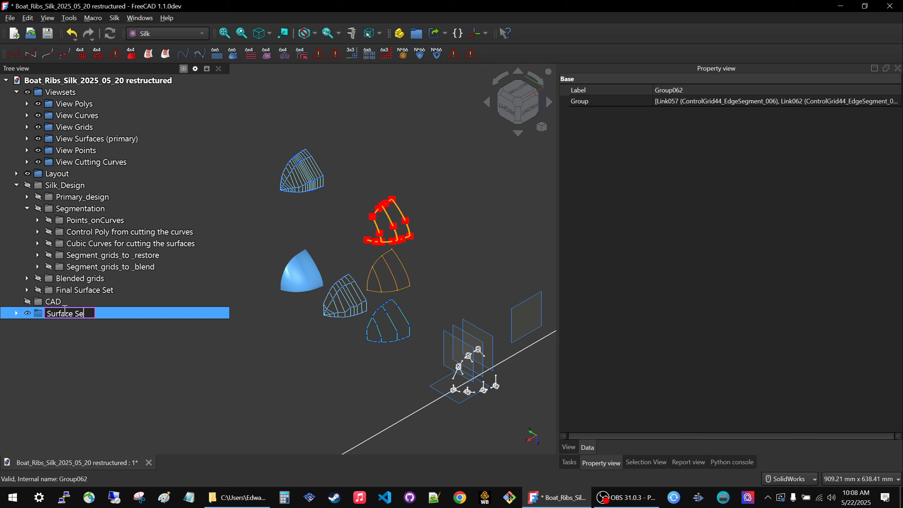
{"action": "type", "text": "gment Grids"}
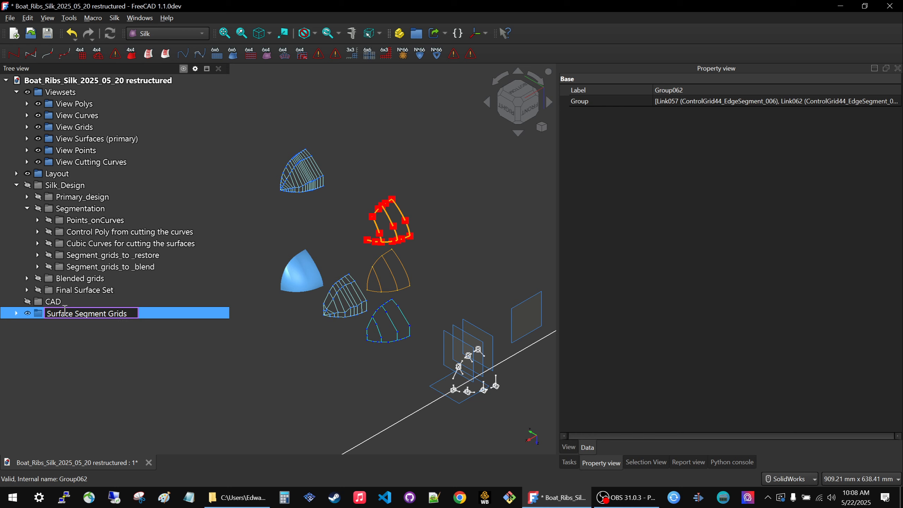
{"action": "key", "text": "Return"}
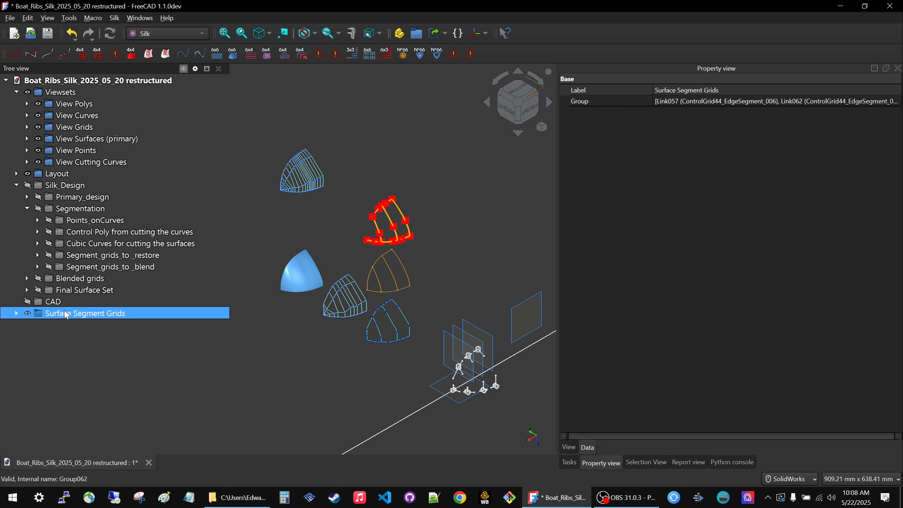
{"action": "left_click_drag", "start_coordinate": [66, 313], "coordinate": [68, 93]}
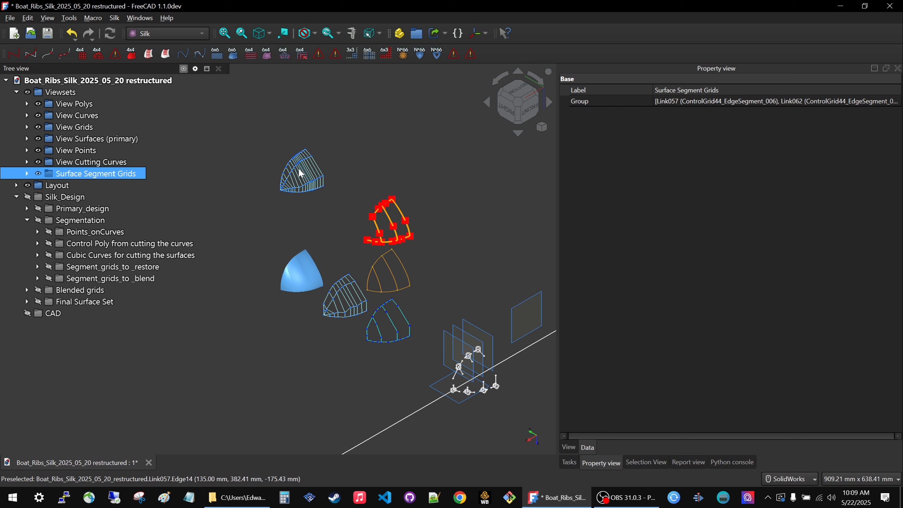
{"action": "left_click", "coordinate": [273, 382]}
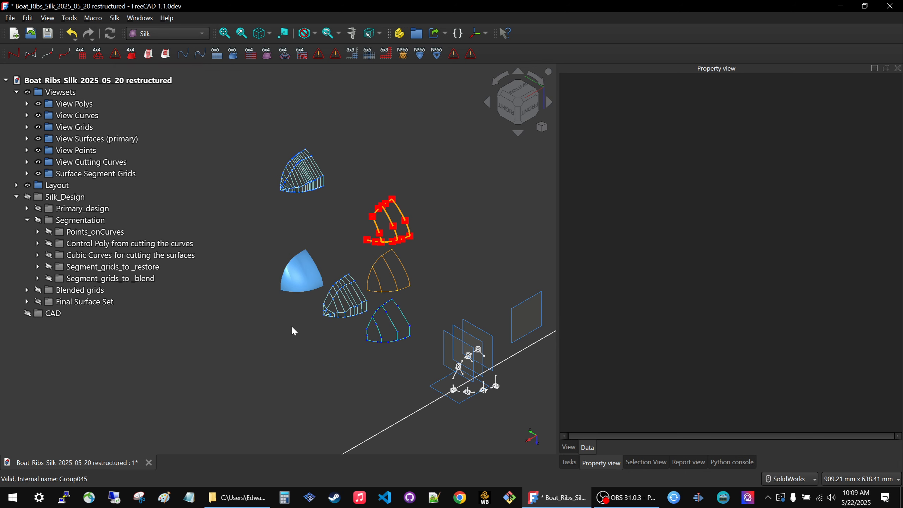
Show the cubic cutting curves, the segment grids to restore and the segment grids to blend at their original location.
{"action": "left_click", "coordinate": [97, 260]}
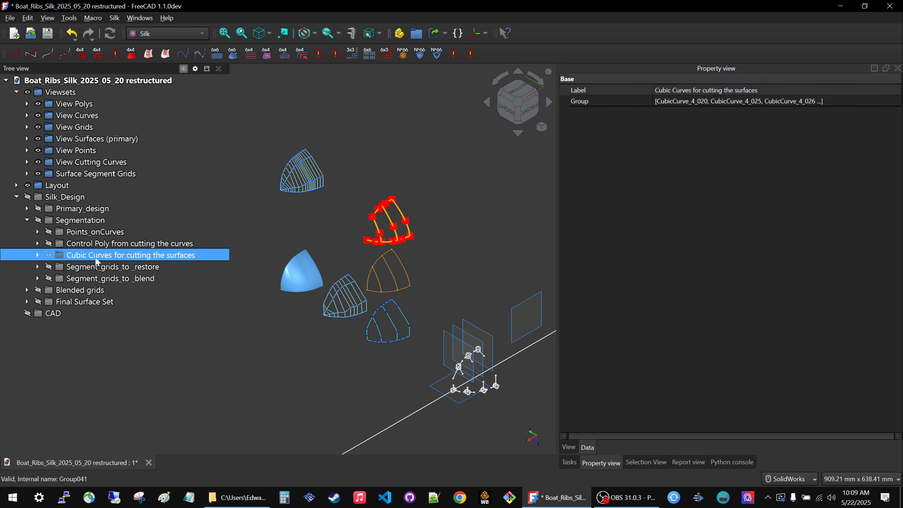
{"action": "key", "text": "space"}
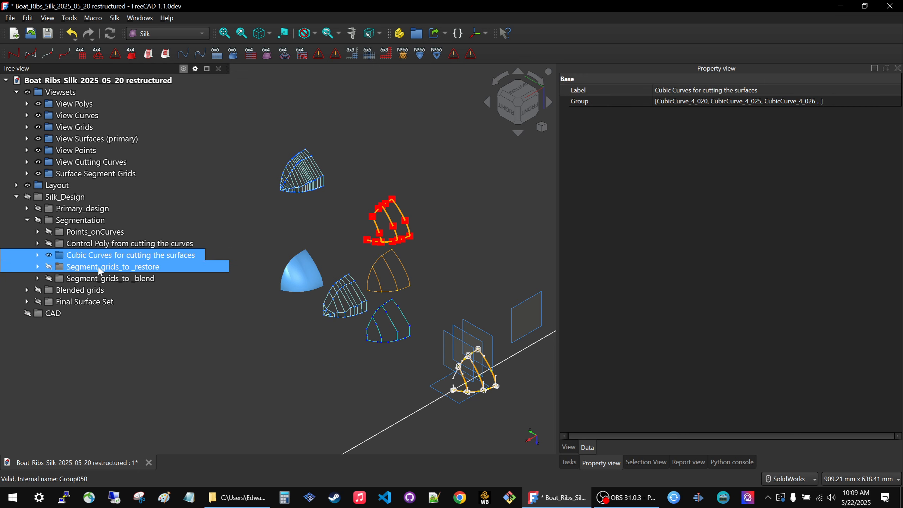
{"action": "left_click", "coordinate": [100, 271]}
{"action": "key", "text": "space"}
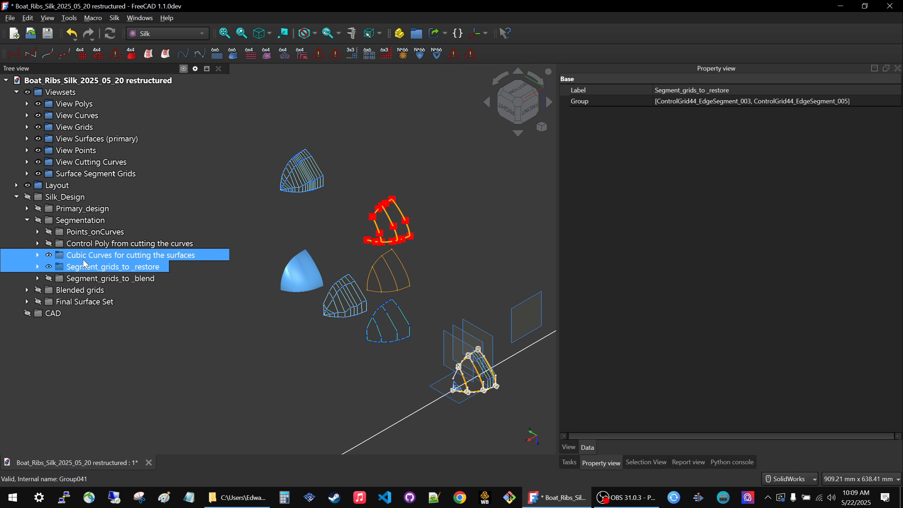
{"action": "left_click", "coordinate": [86, 279]}
{"action": "key", "text": "space"}
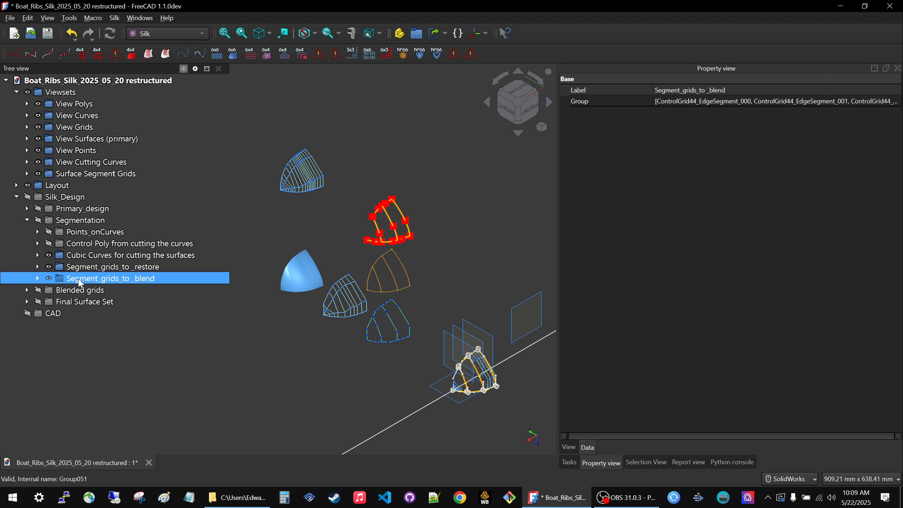
Hide the cutting curves and the Layout to examine the segment grids to restore on their own, and hide those too.
{"action": "left_click", "coordinate": [84, 256]}
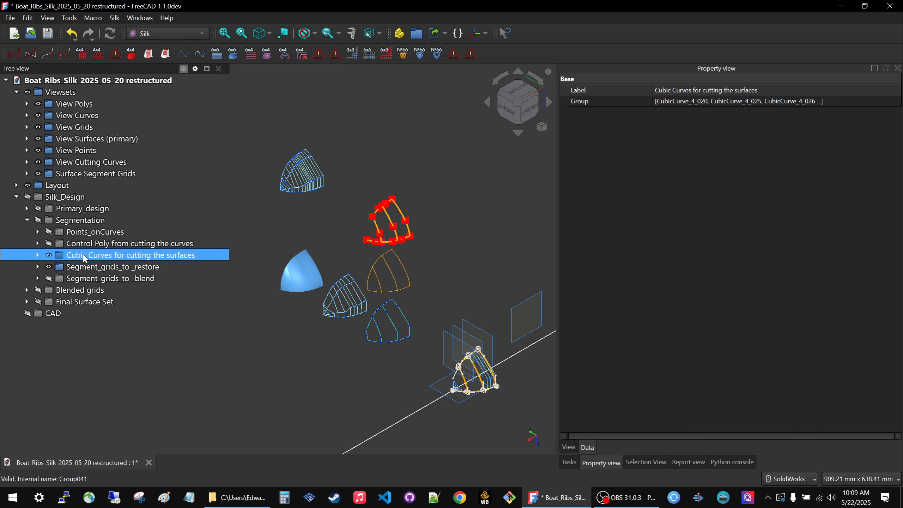
{"action": "key", "text": "space"}
{"action": "left_click", "coordinate": [58, 186]}
{"action": "key", "text": "space"}
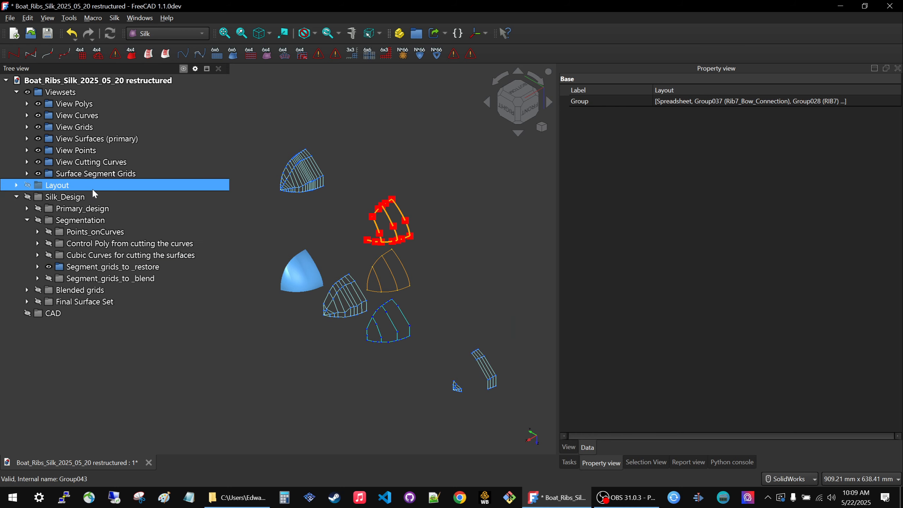
{"action": "scroll", "coordinate": [510, 359], "scroll_direction": "up", "scroll_amount": 3}
{"action": "scroll", "coordinate": [426, 300], "scroll_direction": "down", "scroll_amount": 3}
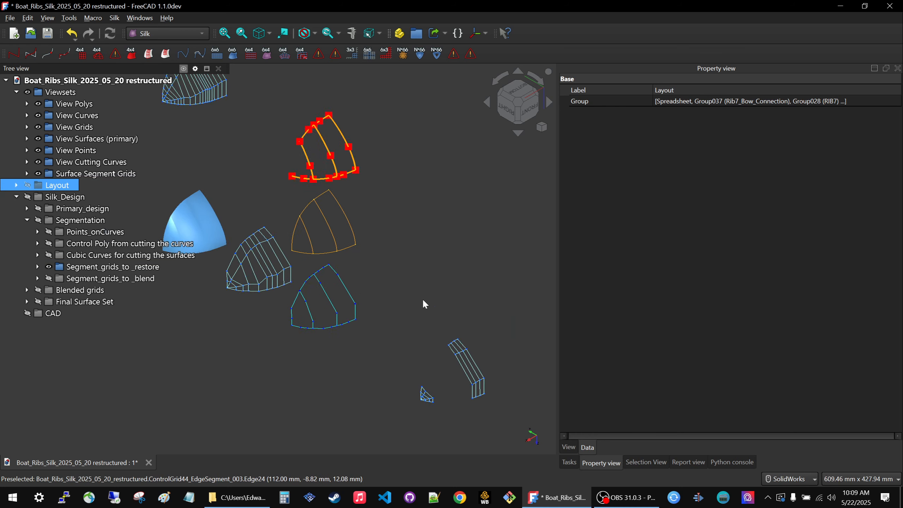
{"action": "scroll", "coordinate": [452, 321], "scroll_direction": "up", "scroll_amount": 3}
{"action": "scroll", "coordinate": [478, 343], "scroll_direction": "down", "scroll_amount": 2}
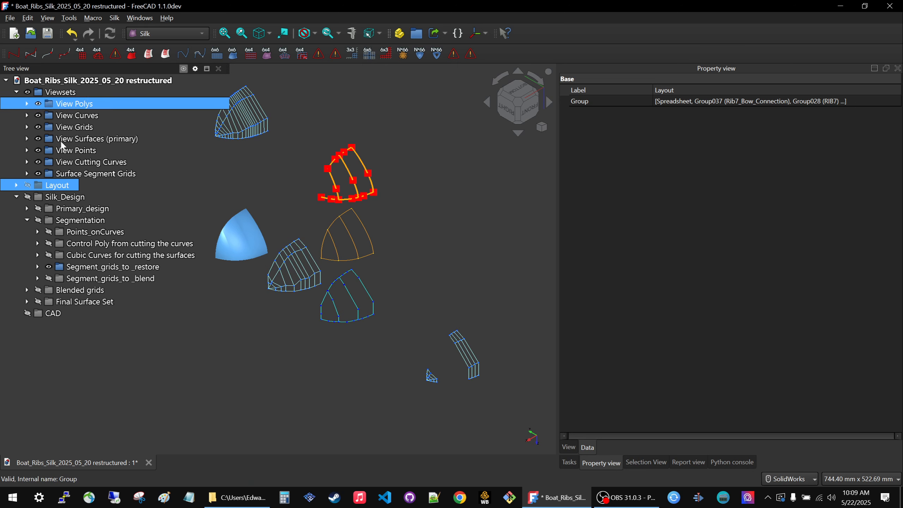
{"action": "left_click", "coordinate": [89, 266]}
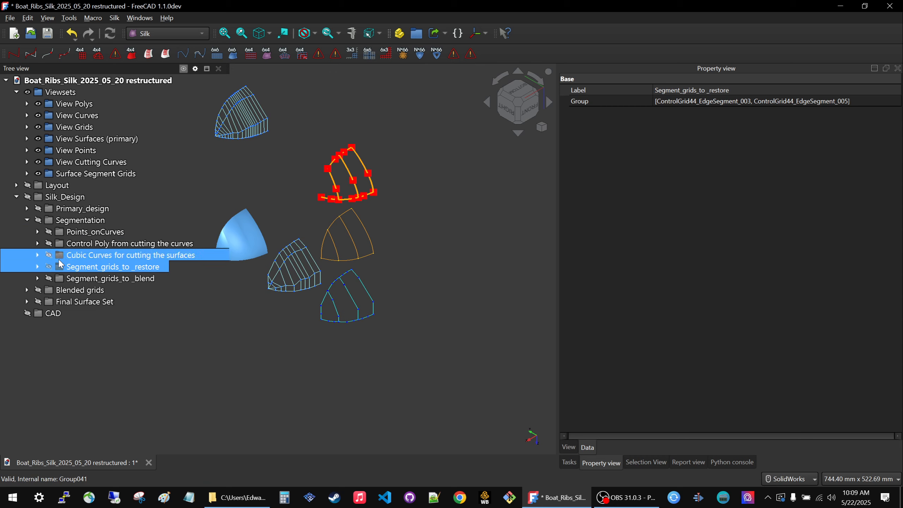
Collapse the Segmentation group and preview the Blended grids group by showing and hiding it.
{"action": "double_click", "coordinate": [52, 221]}
{"action": "left_click", "coordinate": [53, 231]}
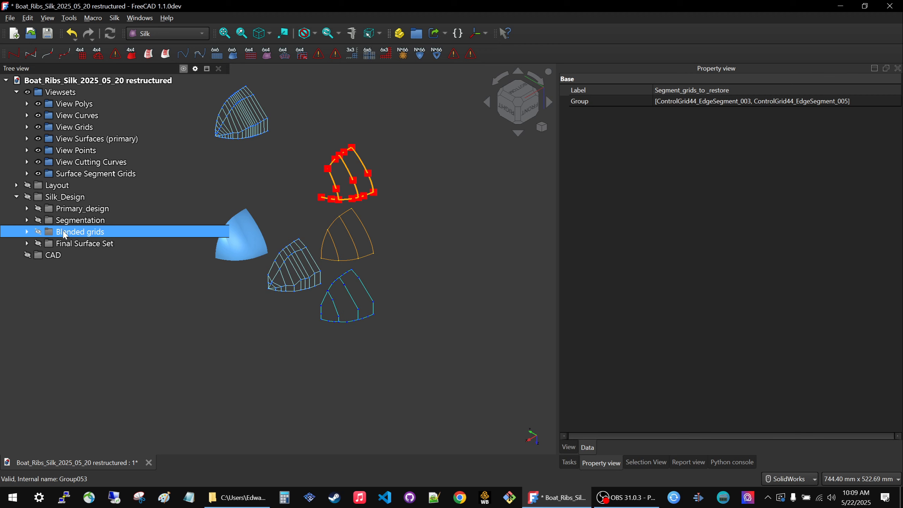
{"action": "left_click", "coordinate": [38, 231]}
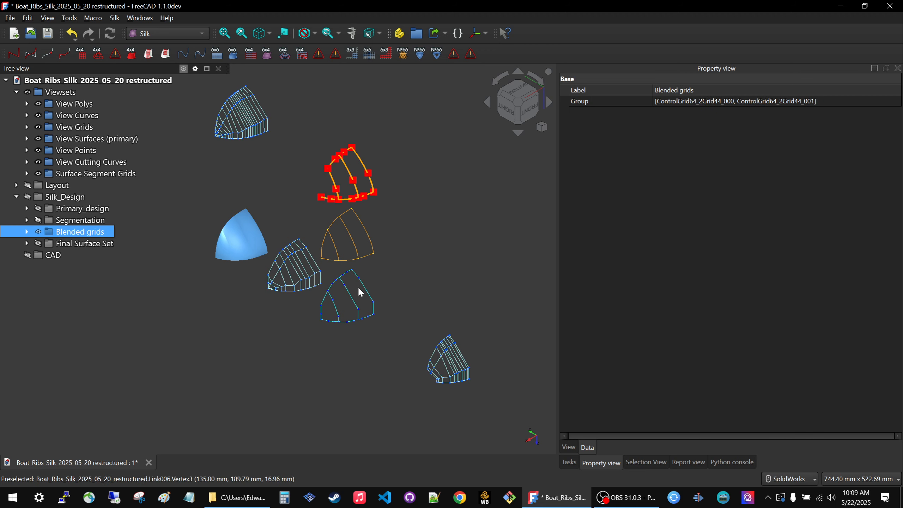
{"action": "key", "text": "space"}
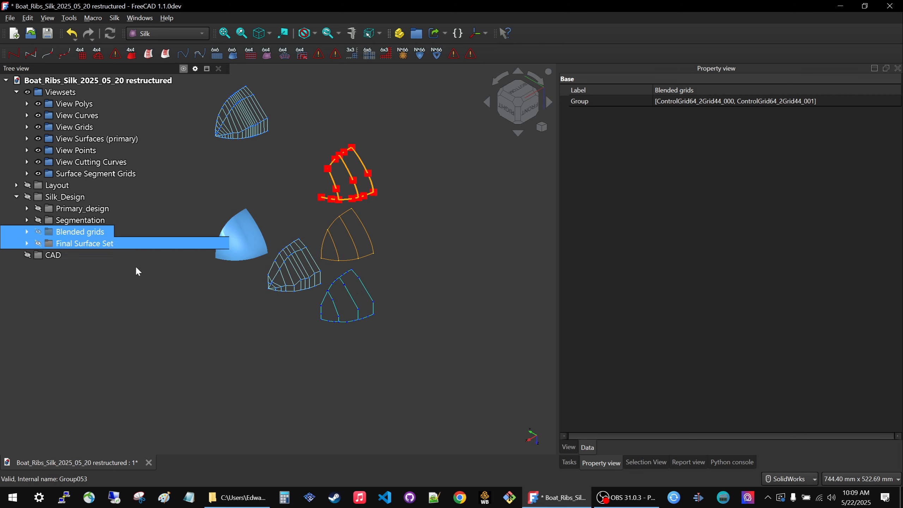
{"action": "left_click", "coordinate": [89, 252]}
{"action": "left_click", "coordinate": [71, 245]}
{"action": "left_click", "coordinate": [70, 233]}
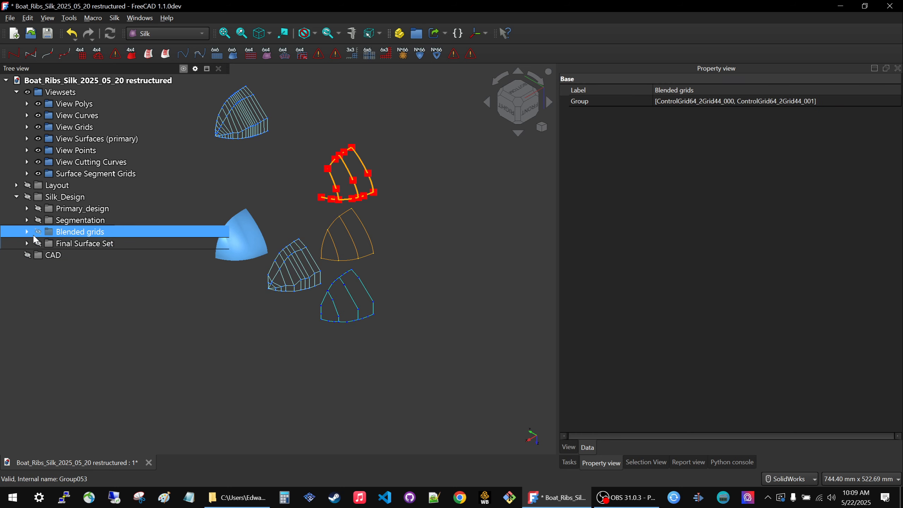
Create links to ControlGrid64_2Grid44_000 and ControlGrid64_2Grid44_001 from the Blended grids and add a new group for them.
{"action": "double_click", "coordinate": [70, 235]}
{"action": "left_click", "coordinate": [71, 244]}
{"action": "left_click", "coordinate": [84, 256], "text": "shift"}
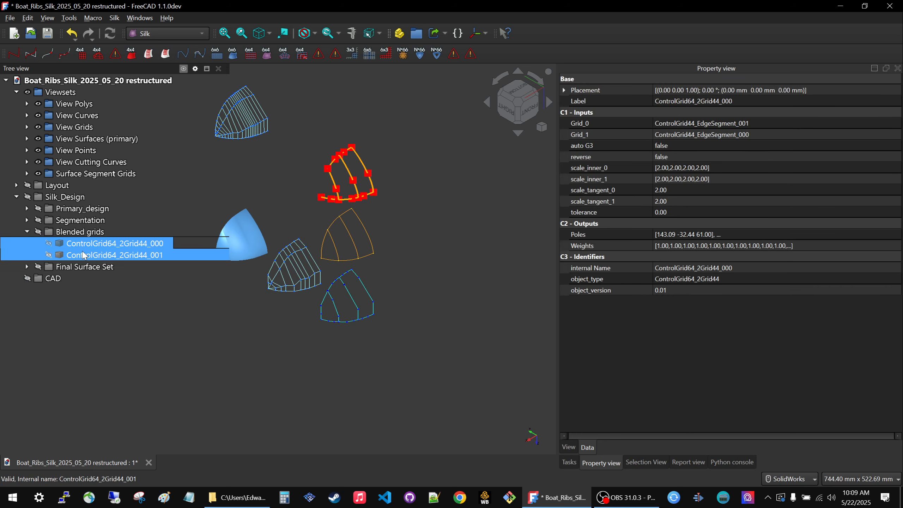
{"action": "left_click", "coordinate": [434, 33]}
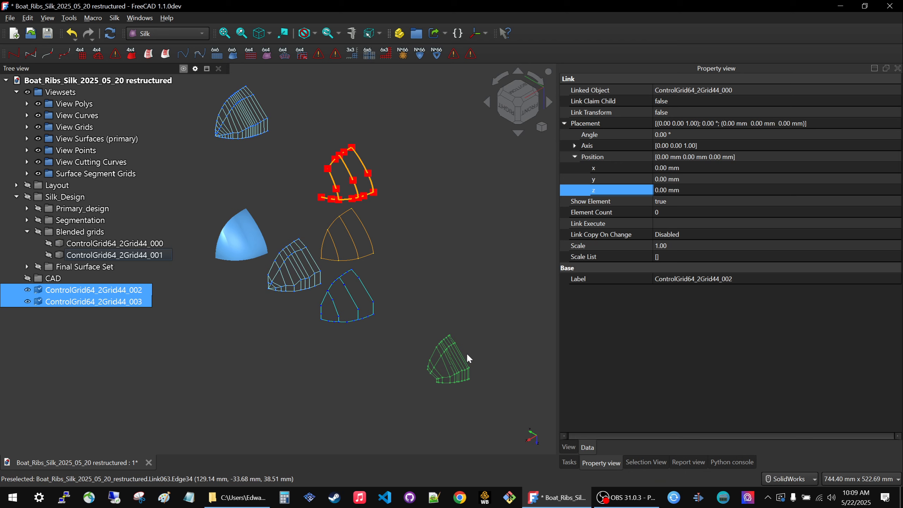
{"action": "left_click", "coordinate": [417, 33]}
Offset the two blended grid links to y 500 mm and z -200 mm.
{"action": "scroll", "coordinate": [514, 329], "scroll_direction": "down", "scroll_amount": 2}
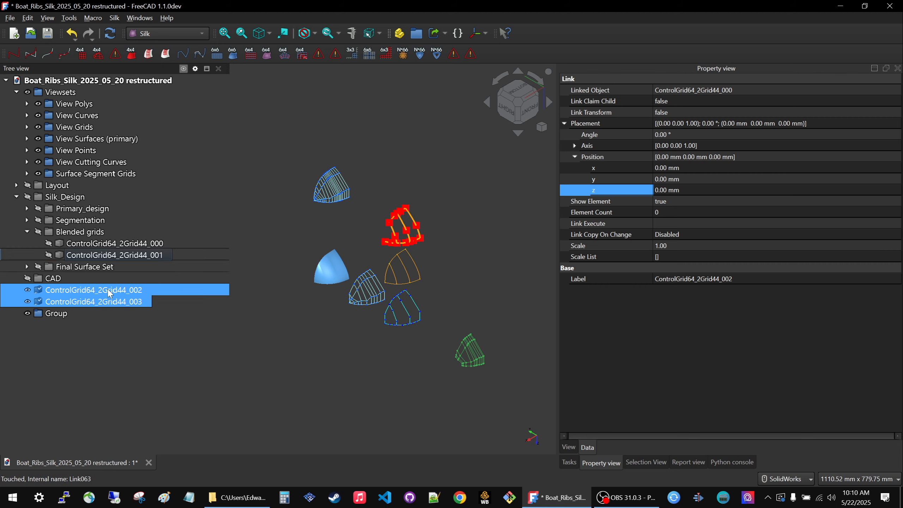
{"action": "left_click", "coordinate": [568, 160]}
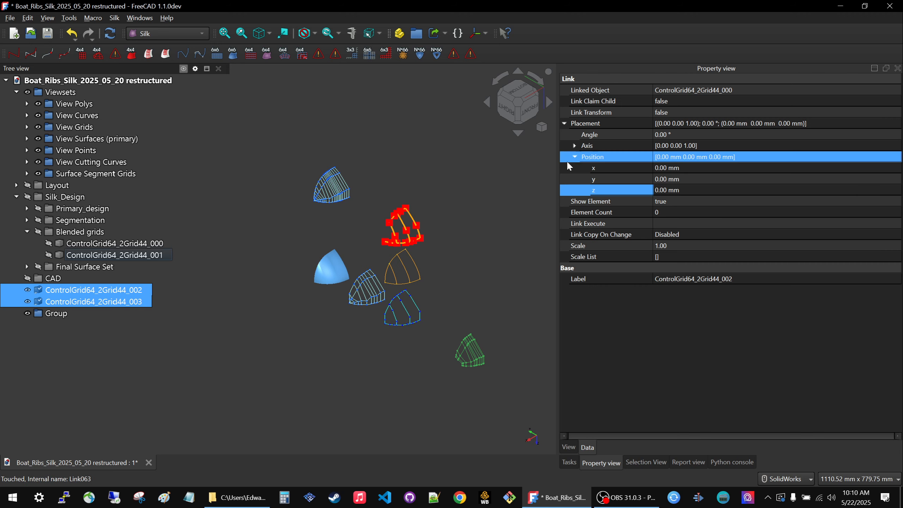
{"action": "left_click", "coordinate": [693, 181]}
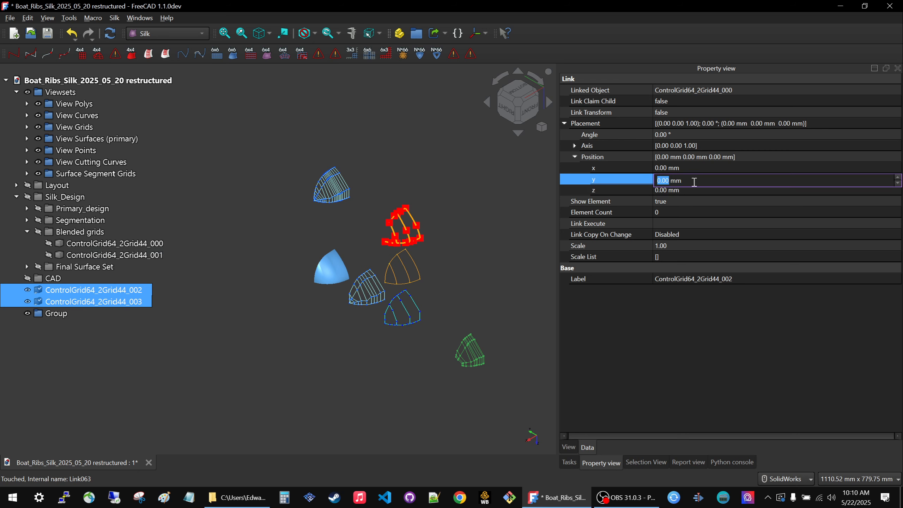
{"action": "type", "text": "5000"}
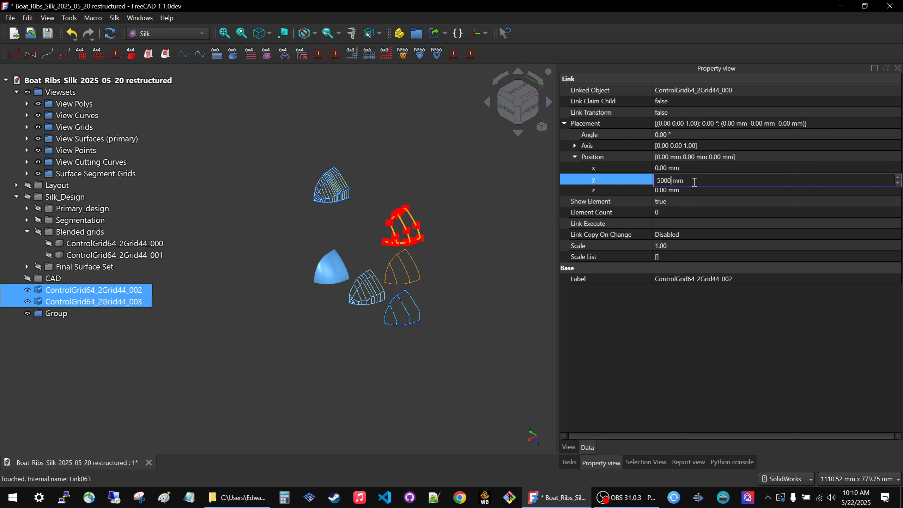
{"action": "key", "text": "BackSpace"}
{"action": "left_click", "coordinate": [703, 190]}
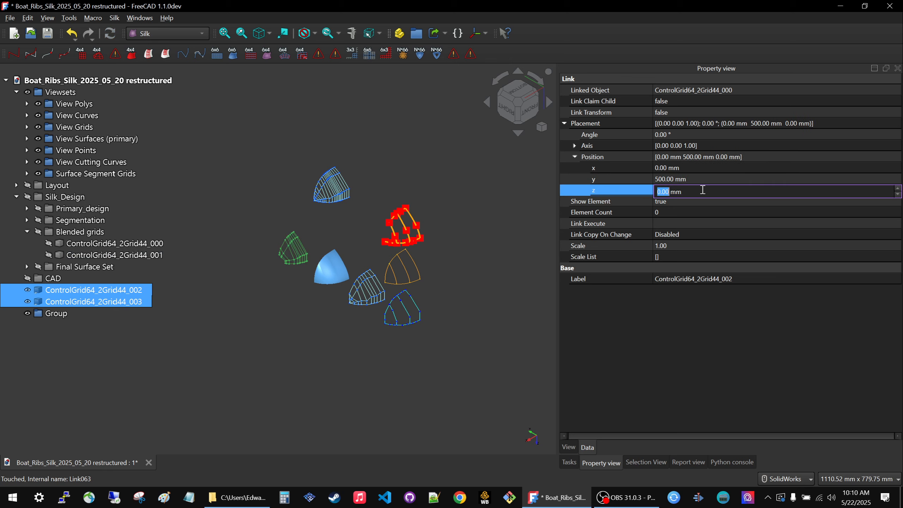
{"action": "type", "text": "-200"}
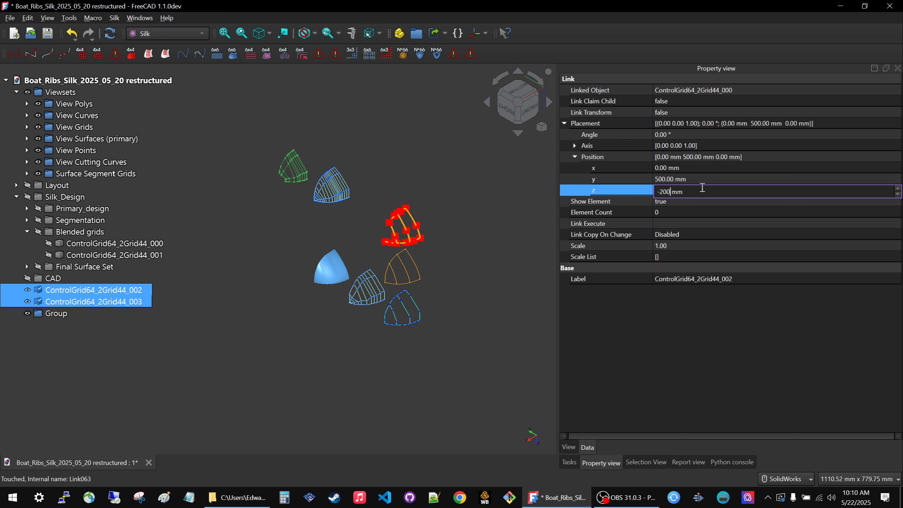
{"action": "left_click", "coordinate": [502, 288]}
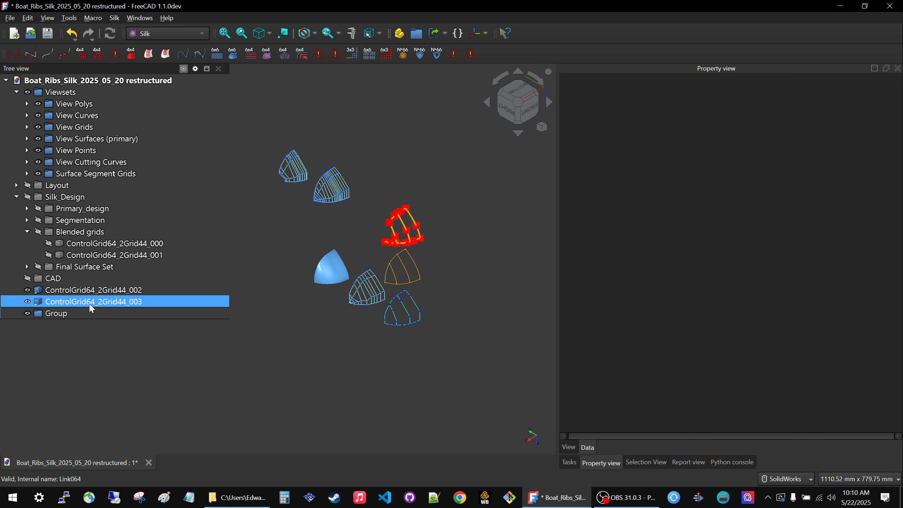
Put the links ControlGrid64_2Grid44_002 and ControlGrid64_2Grid44_003 into the new group.
{"action": "left_click", "coordinate": [91, 290]}
{"action": "left_click", "coordinate": [87, 302], "text": "shift"}
{"action": "left_click_drag", "start_coordinate": [86, 301], "coordinate": [58, 314]}
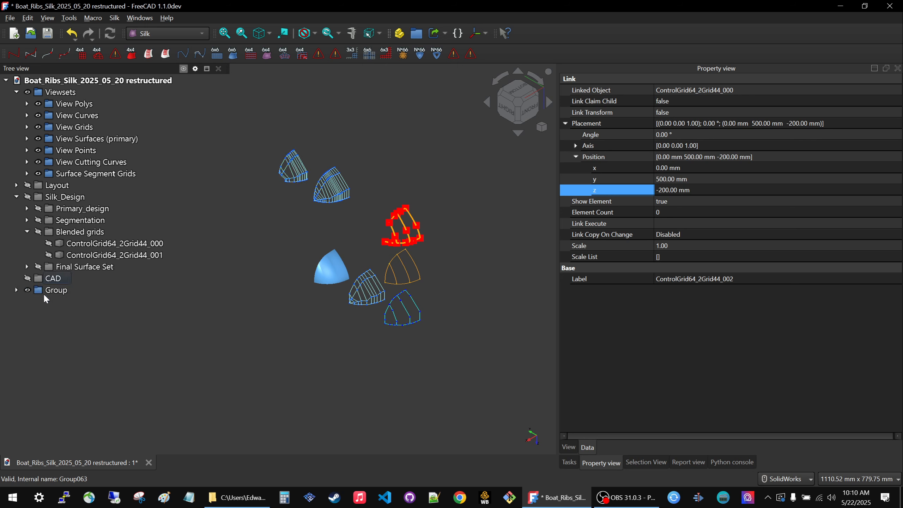
Rename the group as View Blended Grids and move it into Viewsets, then collapse the original Blended grids group.
{"action": "left_click", "coordinate": [54, 290]}
{"action": "left_click", "coordinate": [53, 290]}
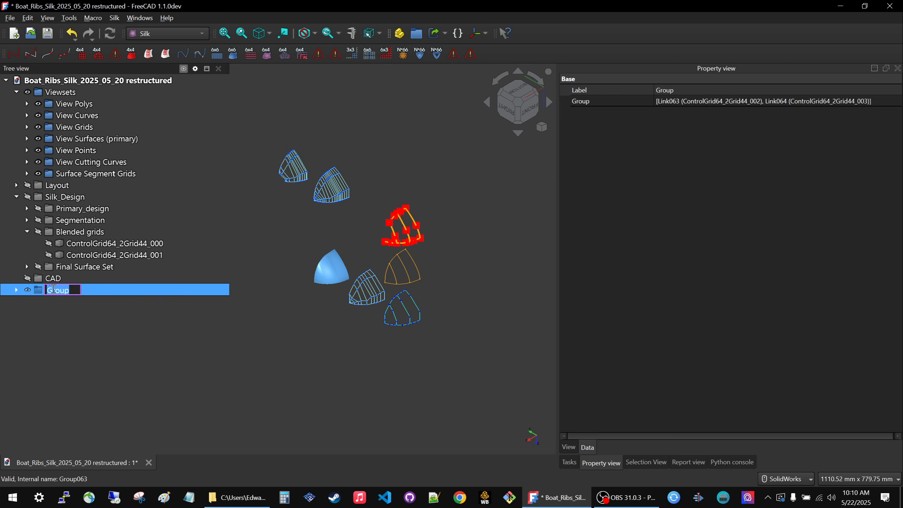
{"action": "type", "text": "View Blende"}
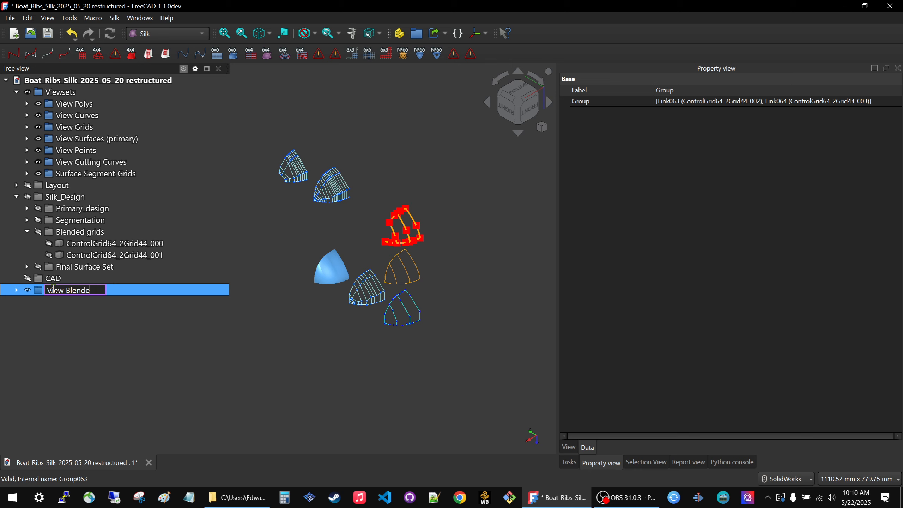
{"action": "type", "text": "d Grids"}
{"action": "key", "text": "Return"}
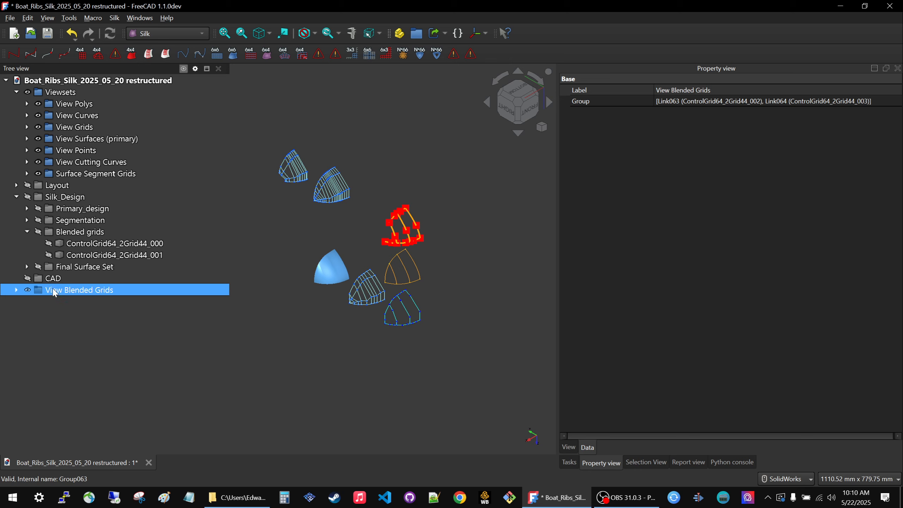
{"action": "left_click_drag", "start_coordinate": [55, 292], "coordinate": [69, 94]}
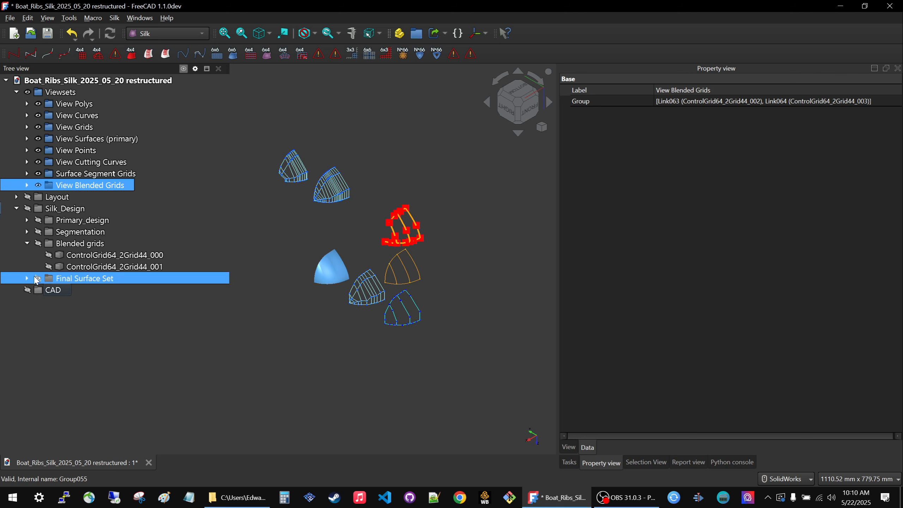
{"action": "left_click", "coordinate": [27, 245]}
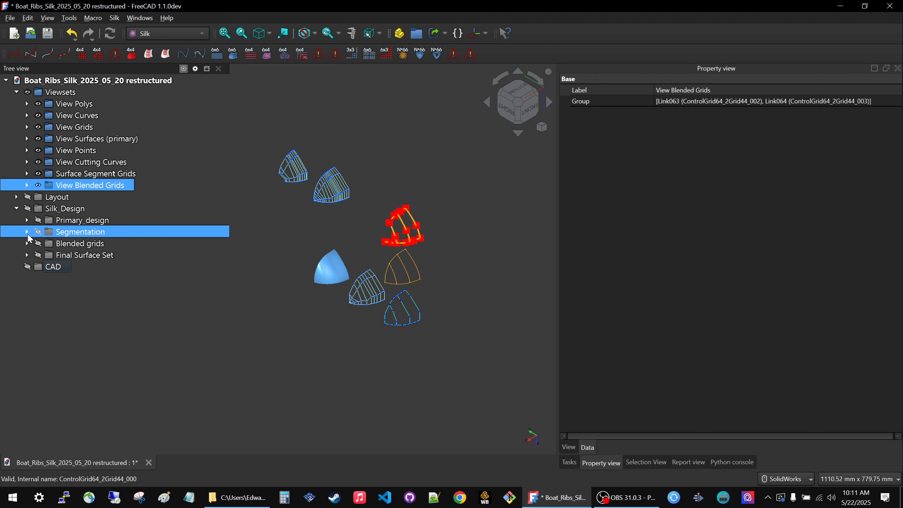
Compare Surface Segment Grids with View Blended Grids by repeatedly hiding and showing each set.
{"action": "left_click", "coordinate": [27, 231]}
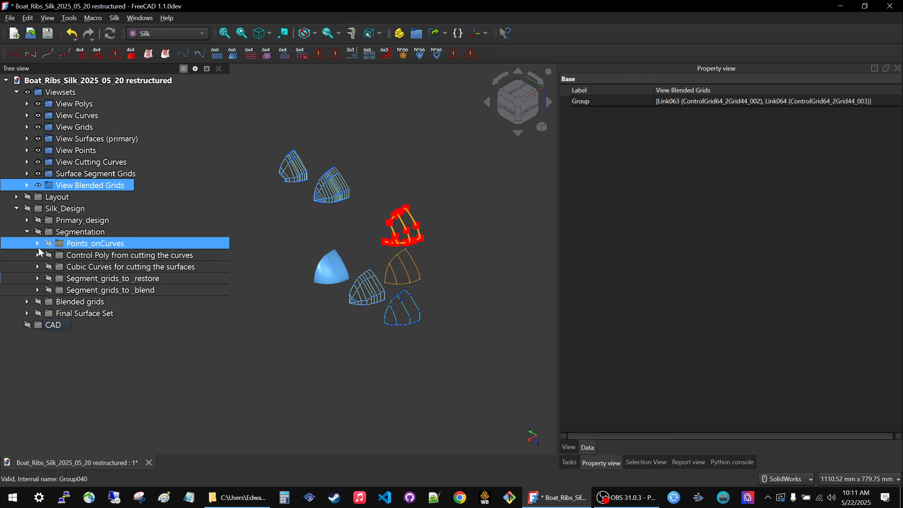
{"action": "left_click", "coordinate": [28, 232]}
{"action": "scroll", "coordinate": [317, 213], "scroll_direction": "up", "scroll_amount": 5}
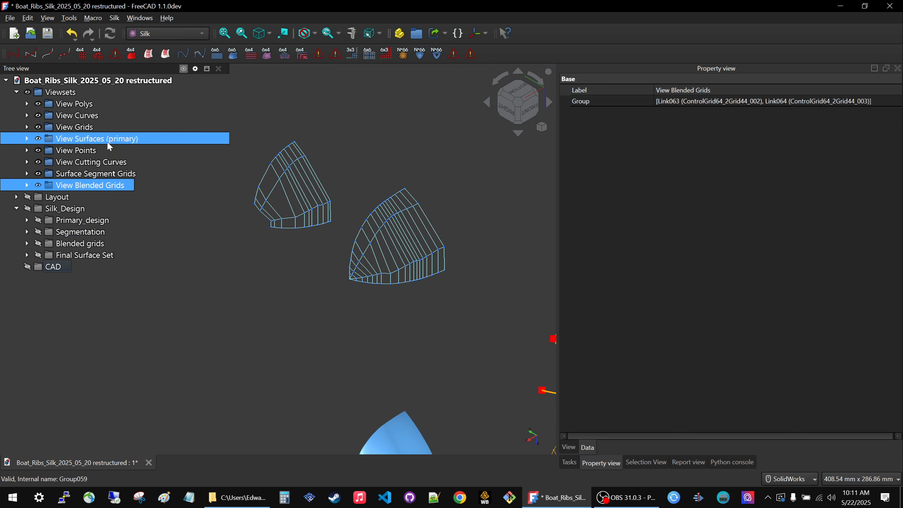
{"action": "left_click", "coordinate": [75, 177]}
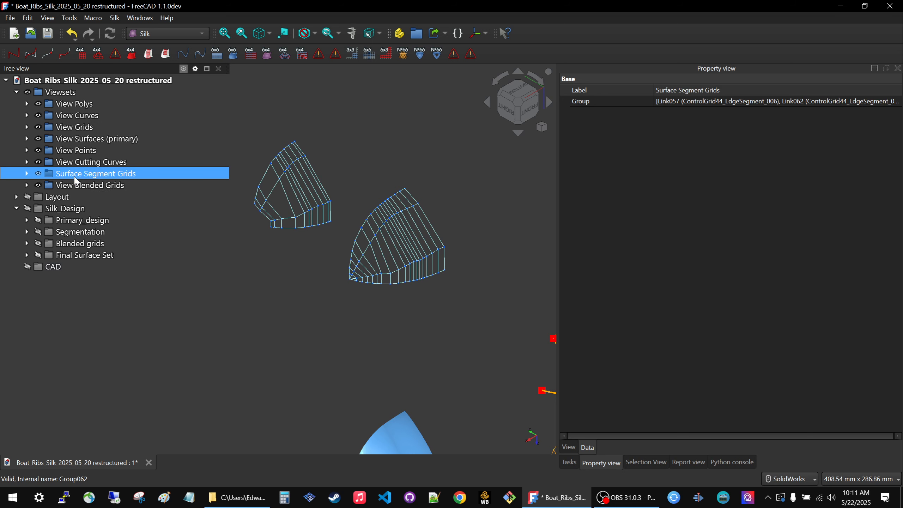
{"action": "key", "text": "space"}
{"action": "key", "text": "space"}
{"action": "key", "text": "space"}
{"action": "key", "text": "space"}
{"action": "key", "text": "space"}
{"action": "key", "text": "space"}
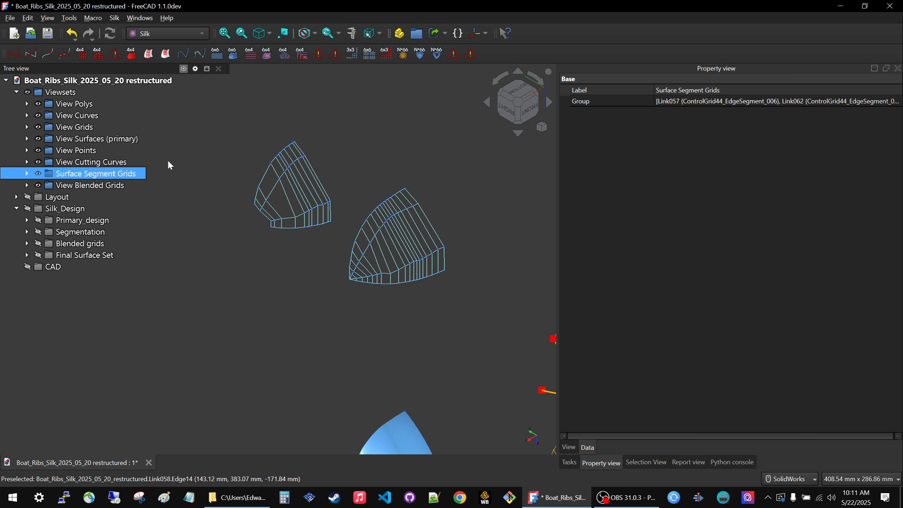
{"action": "left_click", "coordinate": [99, 186]}
{"action": "key", "text": "space"}
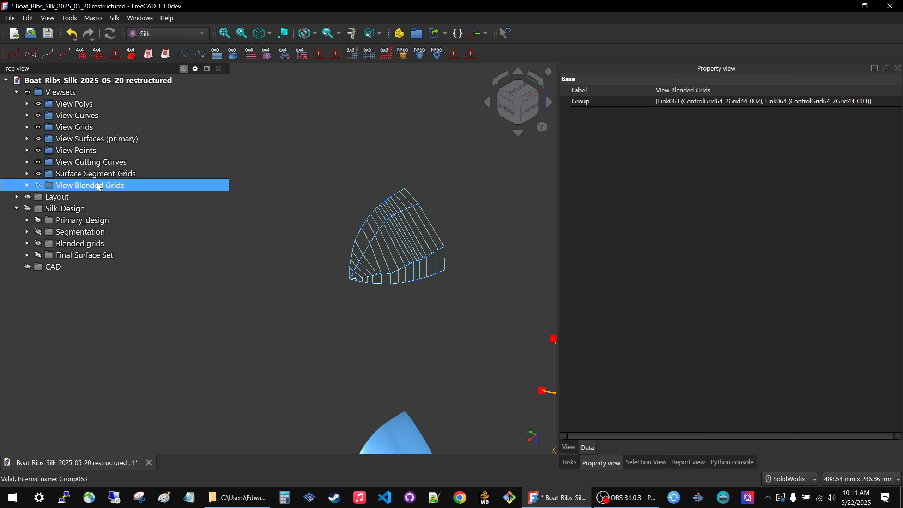
{"action": "key", "text": "space"}
{"action": "key", "text": "space"}
{"action": "key", "text": "space"}
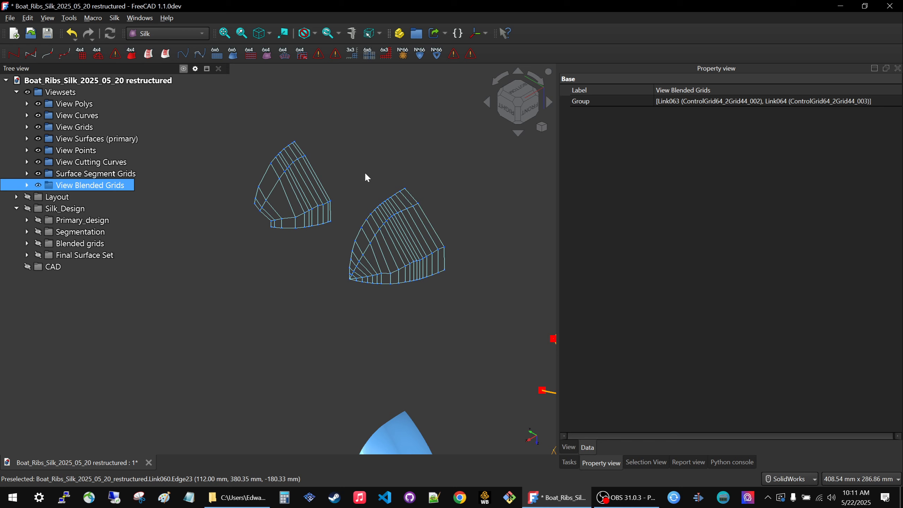
{"action": "key", "text": "space"}
{"action": "key", "text": "space"}
Create links to the two restored surface segments and two blended surfaces in Final Surface Set and add a new group for them.
{"action": "left_click", "coordinate": [27, 255]}
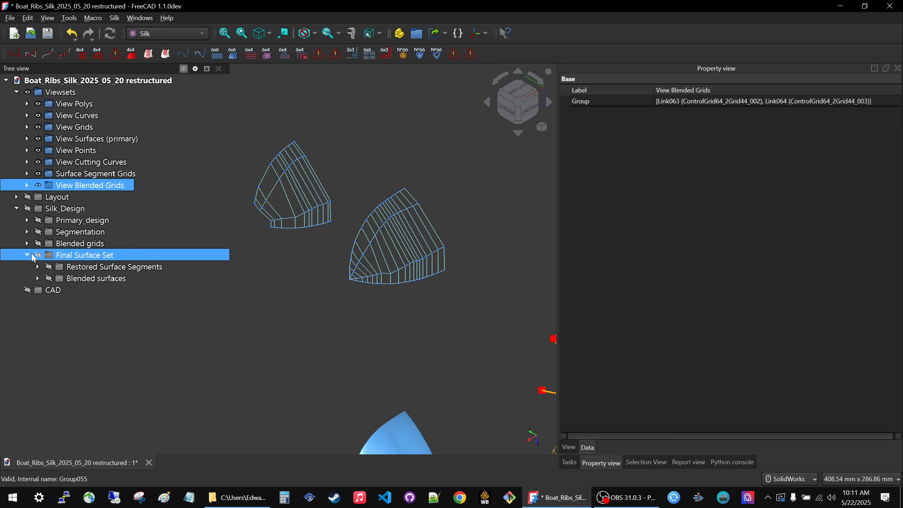
{"action": "left_click", "coordinate": [38, 266]}
{"action": "left_click", "coordinate": [38, 301]}
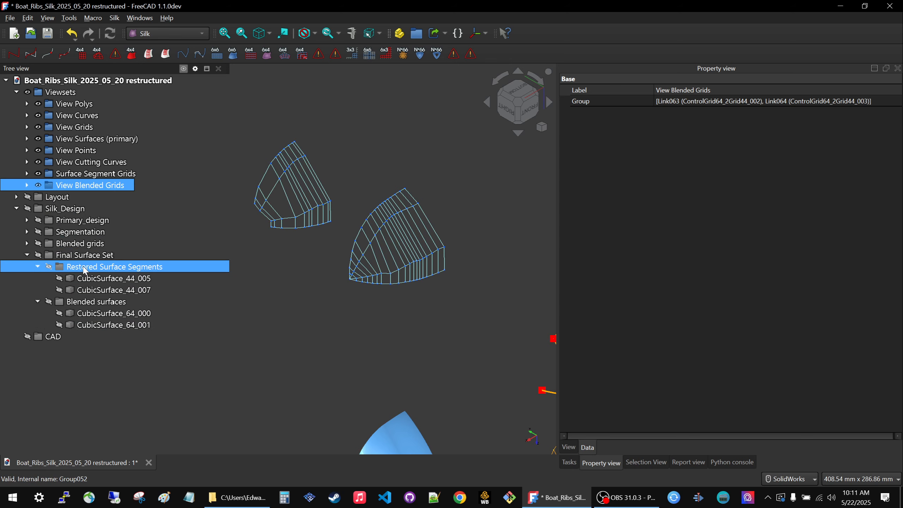
{"action": "left_click", "coordinate": [106, 279]}
{"action": "left_click", "coordinate": [109, 290], "text": "ctrl"}
{"action": "left_click", "coordinate": [111, 314], "text": "ctrl"}
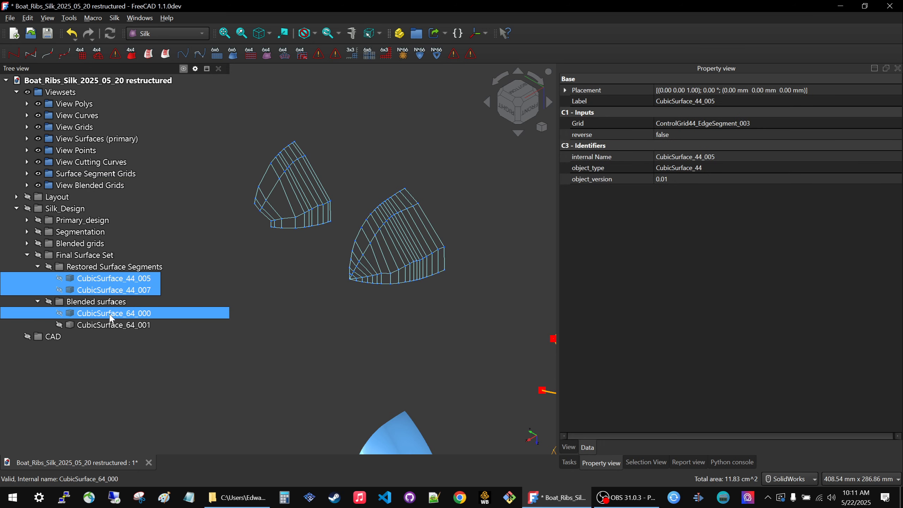
{"action": "left_click", "coordinate": [111, 325], "text": "ctrl"}
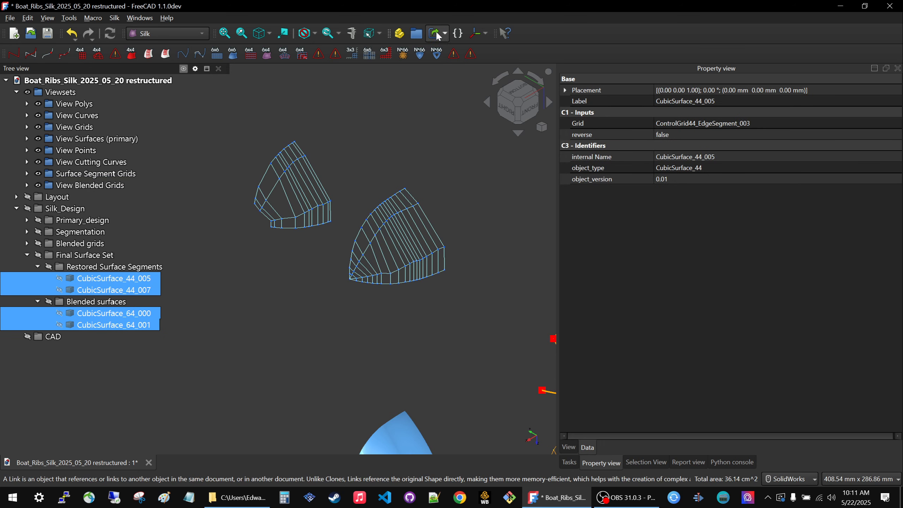
{"action": "left_click", "coordinate": [436, 34]}
{"action": "left_click", "coordinate": [417, 33]}
{"action": "left_click", "coordinate": [53, 395]}
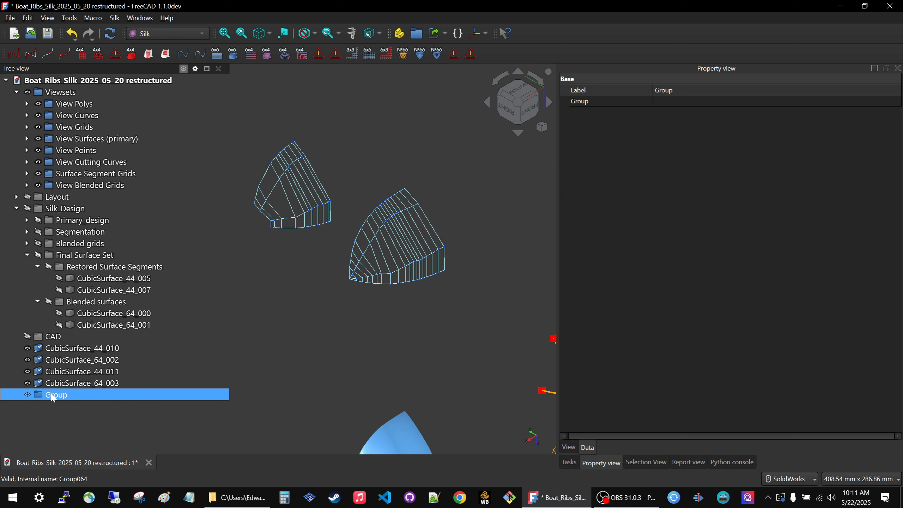
Offset the four final surface links to y 600 mm and z -200 mm.
{"action": "left_click", "coordinate": [82, 348]}
{"action": "scroll", "coordinate": [409, 317], "scroll_direction": "down", "scroll_amount": 5}
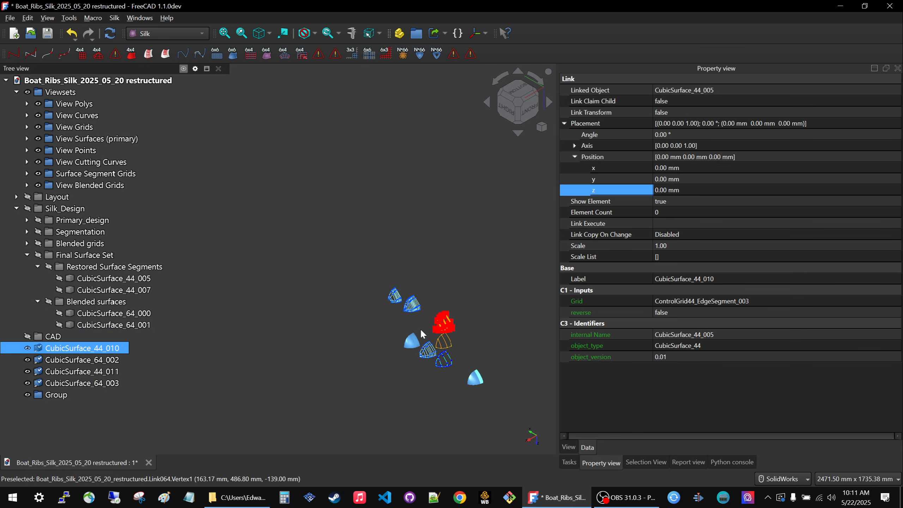
{"action": "key", "text": "shift+Down"}
{"action": "key", "text": "shift+Down"}
{"action": "key", "text": "shift+Down"}
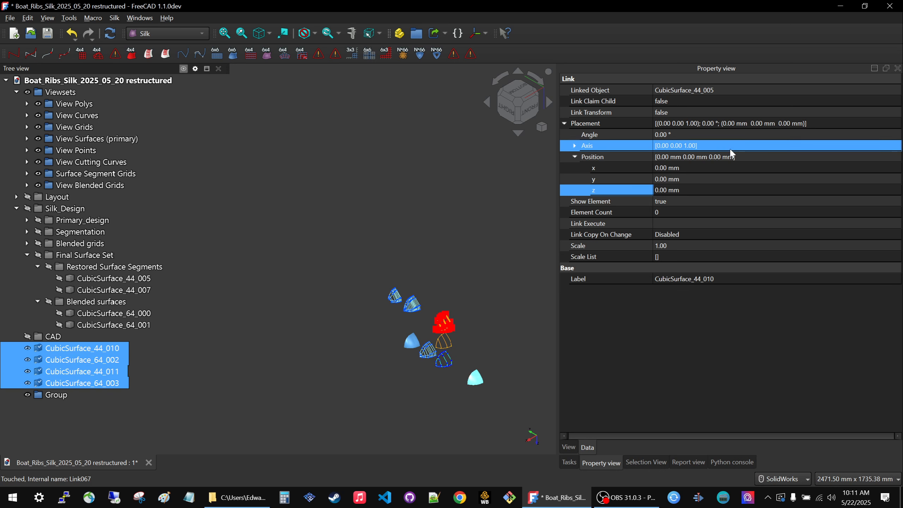
{"action": "left_click", "coordinate": [701, 192]}
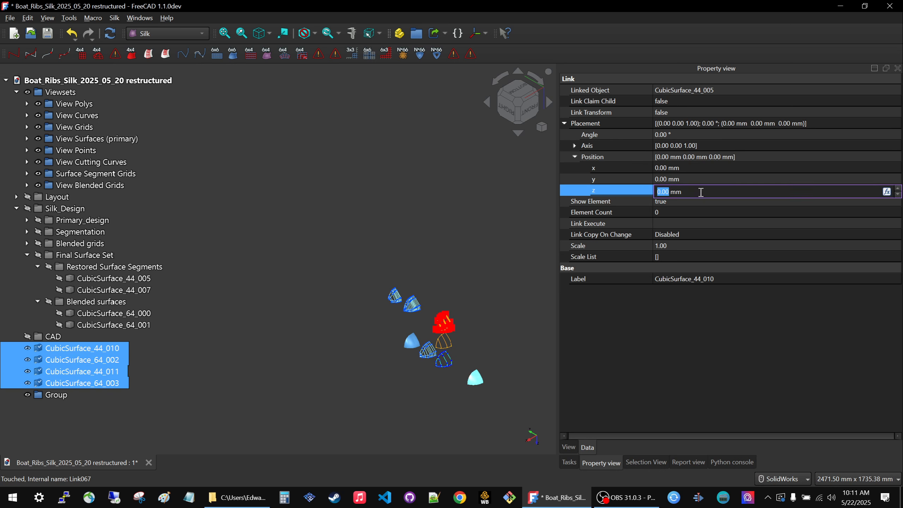
{"action": "left_click", "coordinate": [704, 180]}
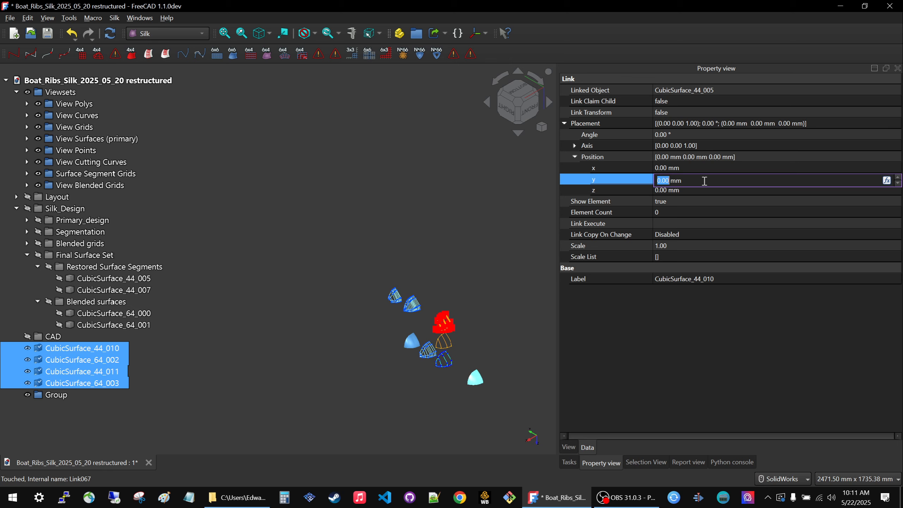
{"action": "type", "text": "600"}
{"action": "left_click", "coordinate": [709, 189]}
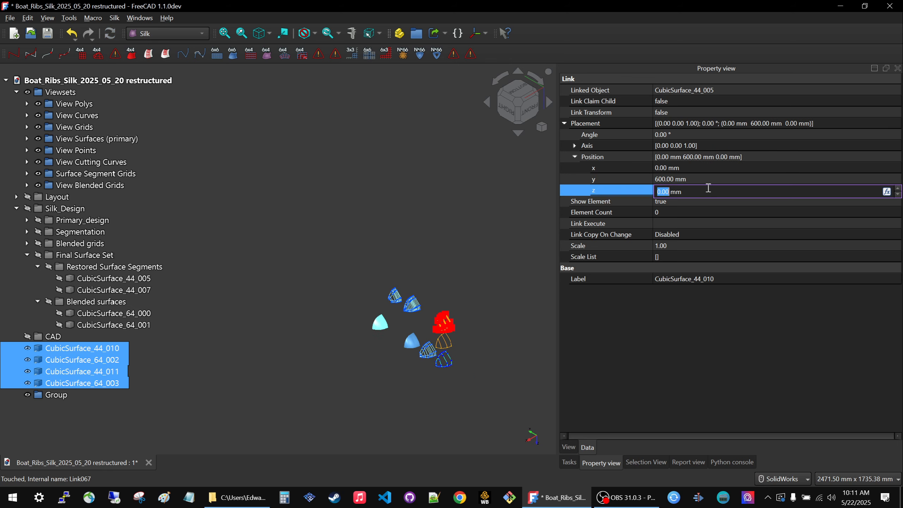
{"action": "type", "text": "-200"}
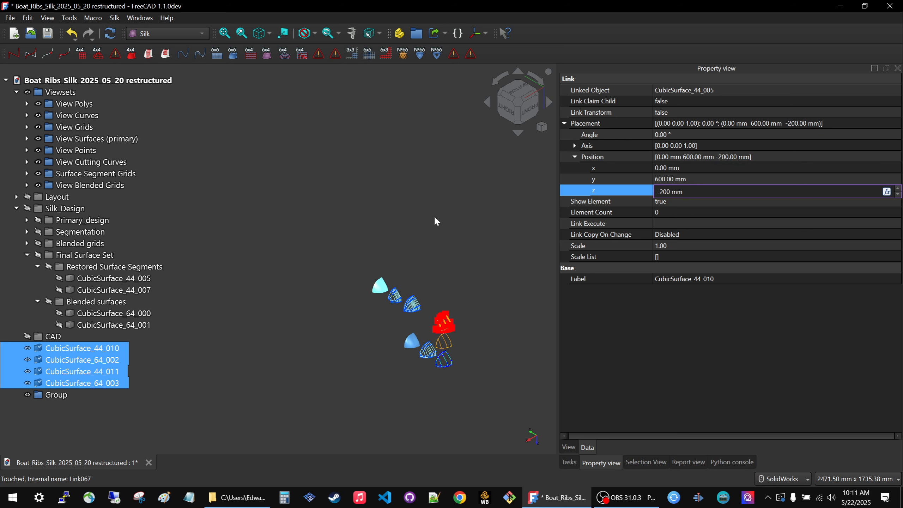
{"action": "left_click", "coordinate": [434, 215]}
Examine the arrangement of the offset view sets from another angle and show the Layout group alongside them.
{"action": "scroll", "coordinate": [399, 316], "scroll_direction": "up", "scroll_amount": 4}
{"action": "middle_click_drag", "start_coordinate": [400, 319], "coordinate": [457, 313]}
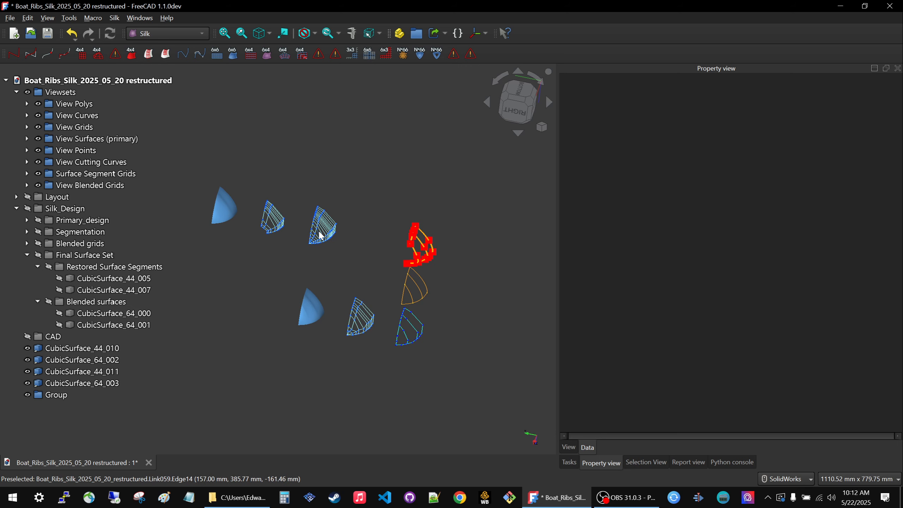
{"action": "middle_click_drag", "start_coordinate": [302, 208], "coordinate": [338, 212]}
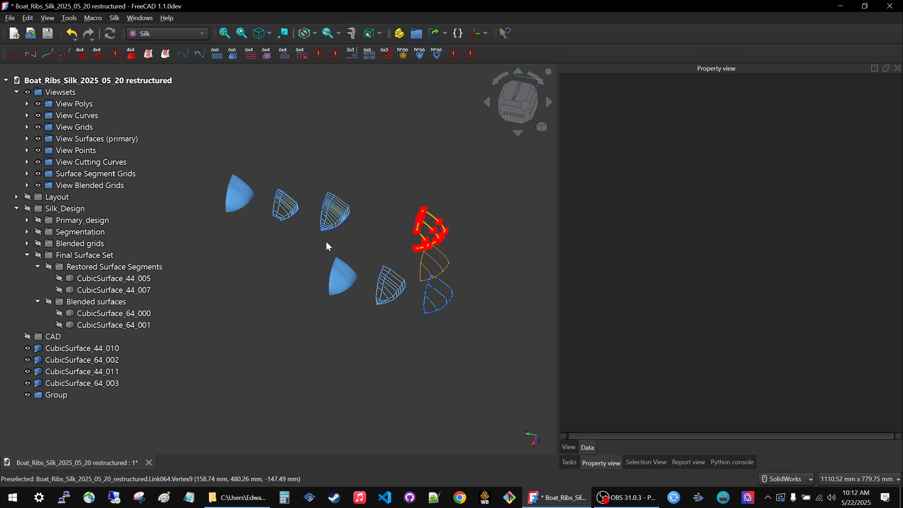
{"action": "scroll", "coordinate": [425, 309], "scroll_direction": "down", "scroll_amount": 2}
{"action": "scroll", "coordinate": [475, 307], "scroll_direction": "up", "scroll_amount": 1}
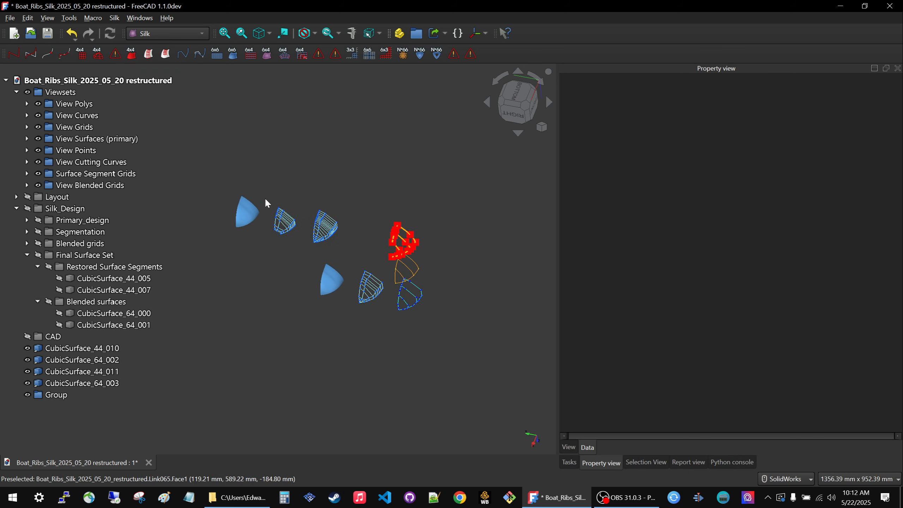
{"action": "left_click", "coordinate": [57, 197]}
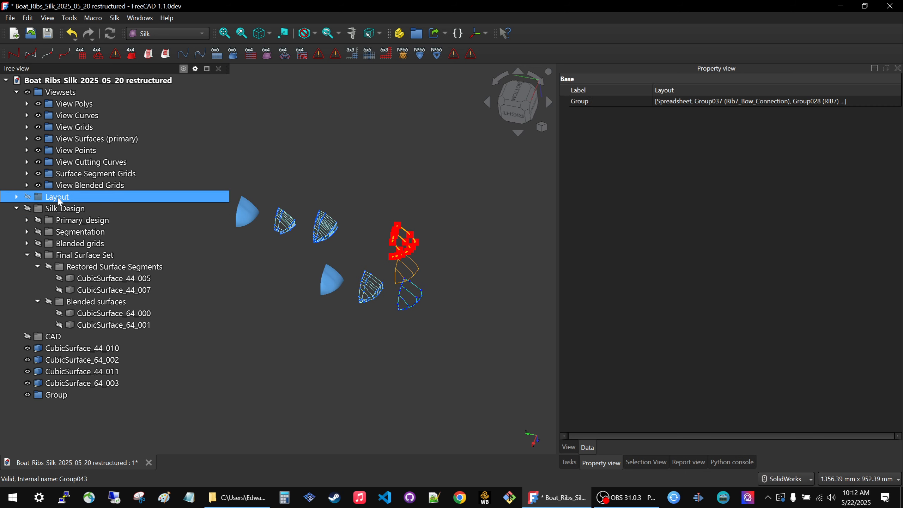
{"action": "key", "text": "space"}
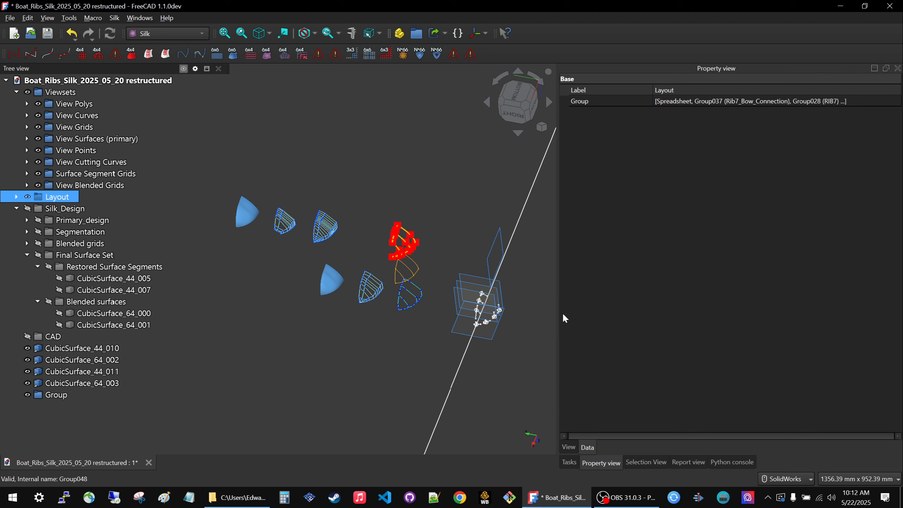
Move the four offset final surface links into the new empty group.
{"action": "middle_click_drag", "start_coordinate": [479, 347], "coordinate": [446, 339]}
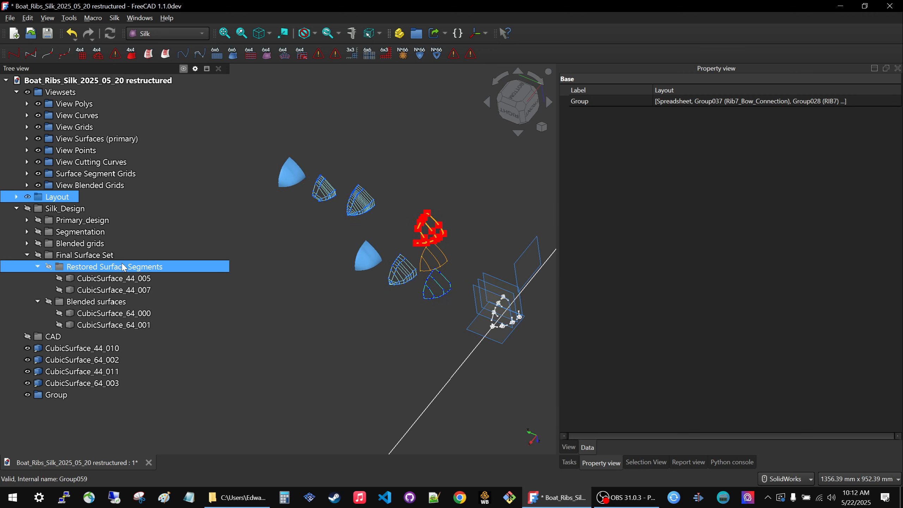
{"action": "left_click", "coordinate": [79, 348]}
{"action": "left_click", "coordinate": [58, 383], "text": "shift"}
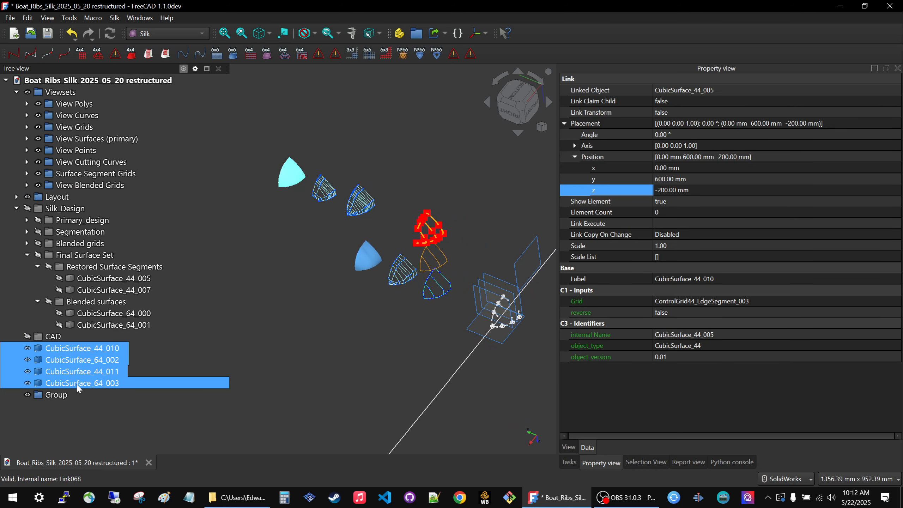
{"action": "left_click_drag", "start_coordinate": [59, 383], "coordinate": [56, 393]}
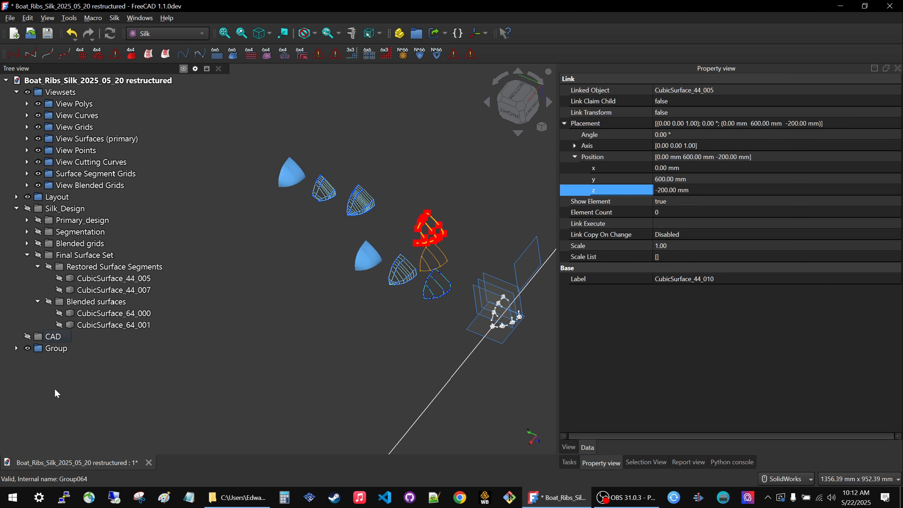
Rename the group of final surface links to "View Final Surface Set" and move it into Viewsets.
{"action": "left_click", "coordinate": [56, 349]}
{"action": "left_click", "coordinate": [56, 349]}
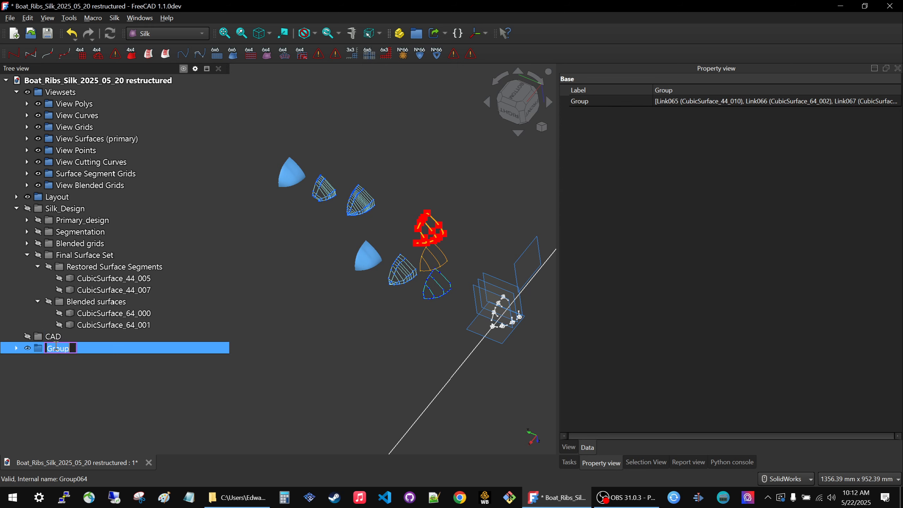
{"action": "type", "text": "View Final Su"}
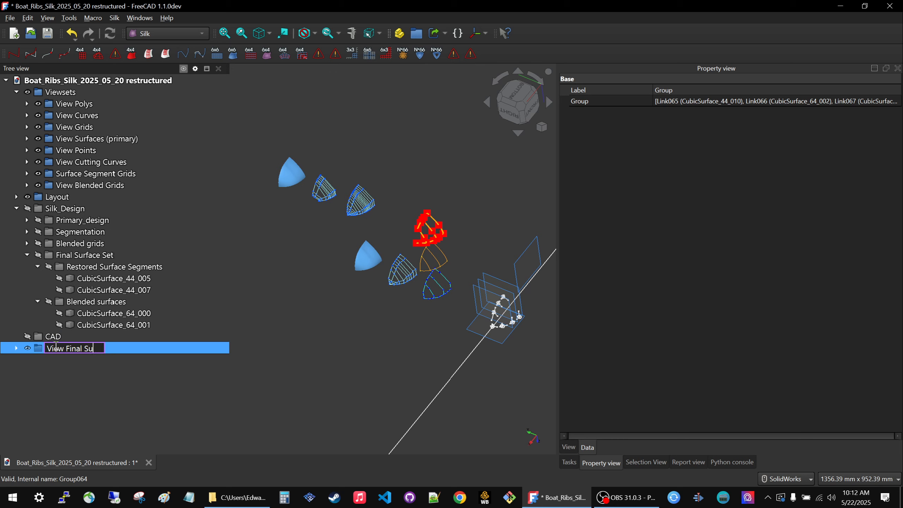
{"action": "type", "text": "rface Set"}
{"action": "key", "text": "Return"}
{"action": "left_click_drag", "start_coordinate": [57, 350], "coordinate": [62, 95]}
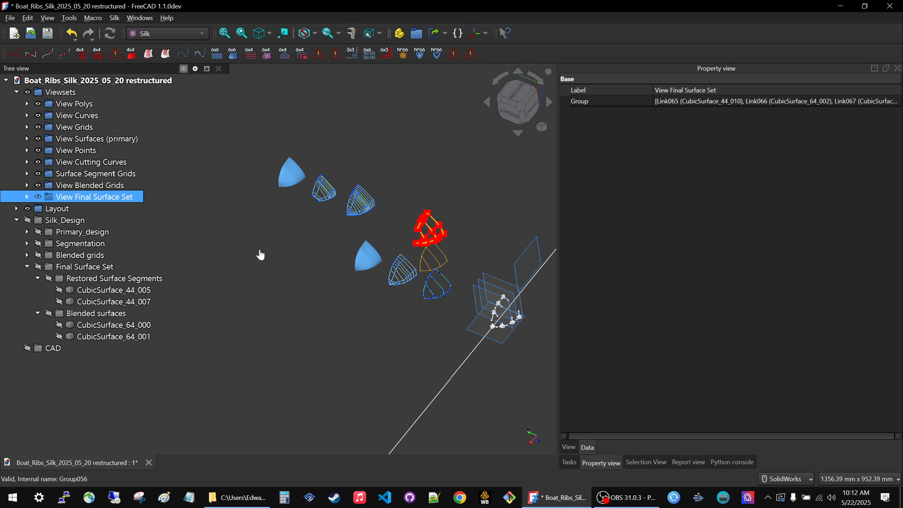
{"action": "left_click", "coordinate": [258, 257]}
{"action": "mouse_move", "coordinate": [348, 232]}
{"action": "middle_mouse_down"}
{"action": "mouse_move", "coordinate": [359, 199]}
{"action": "mouse_move", "coordinate": [350, 199]}
{"action": "mouse_move", "coordinate": [352, 216]}
{"action": "middle_mouse_up"}
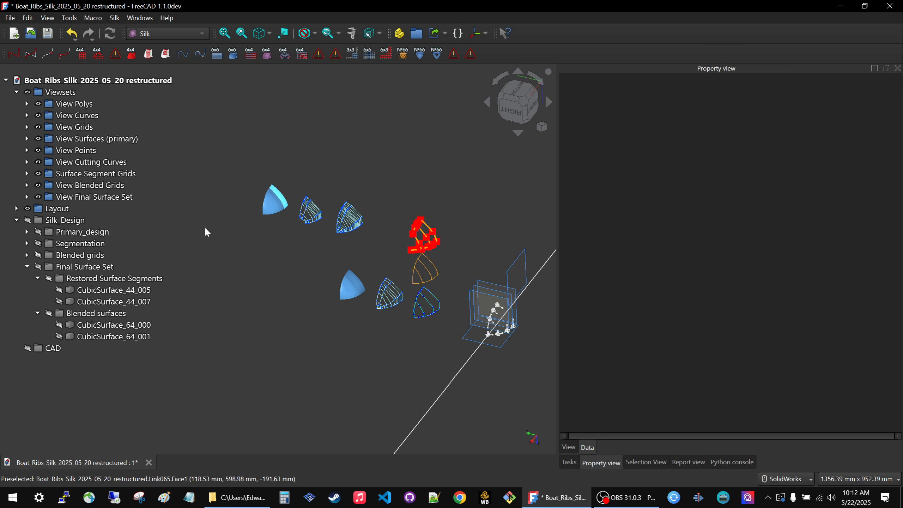
Select the two restored surface segments and two blended surfaces in Final Surface Set and switch to the Curves workbench.
{"action": "left_click", "coordinate": [56, 348]}
{"action": "left_click", "coordinate": [57, 352]}
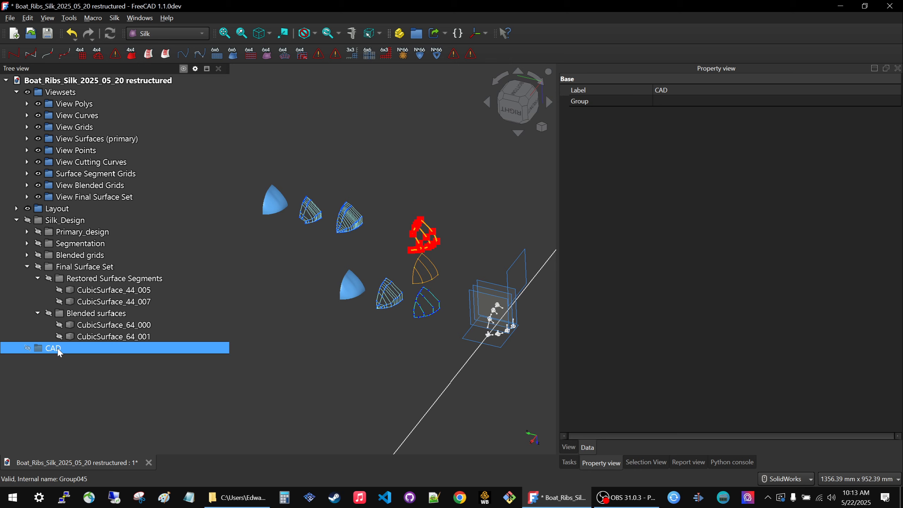
{"action": "left_click", "coordinate": [303, 291]}
{"action": "left_click", "coordinate": [107, 290]}
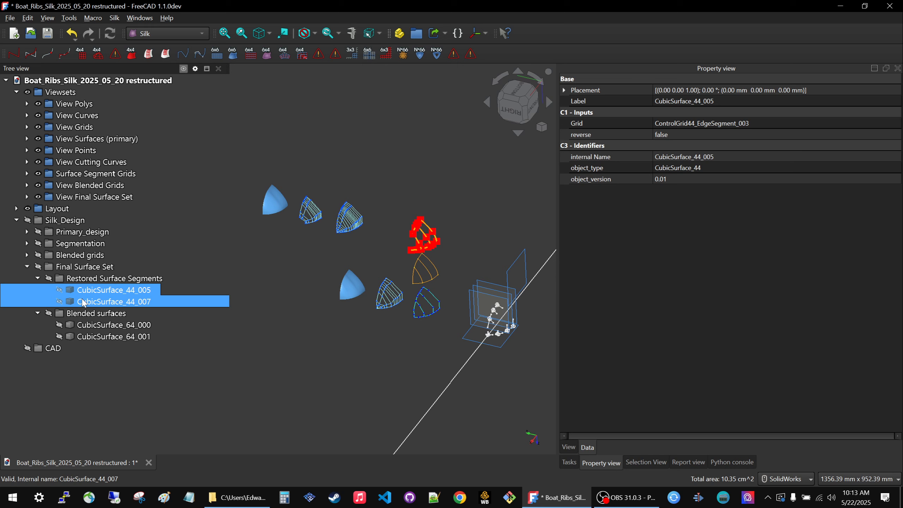
{"action": "left_click", "coordinate": [84, 302], "text": "ctrl"}
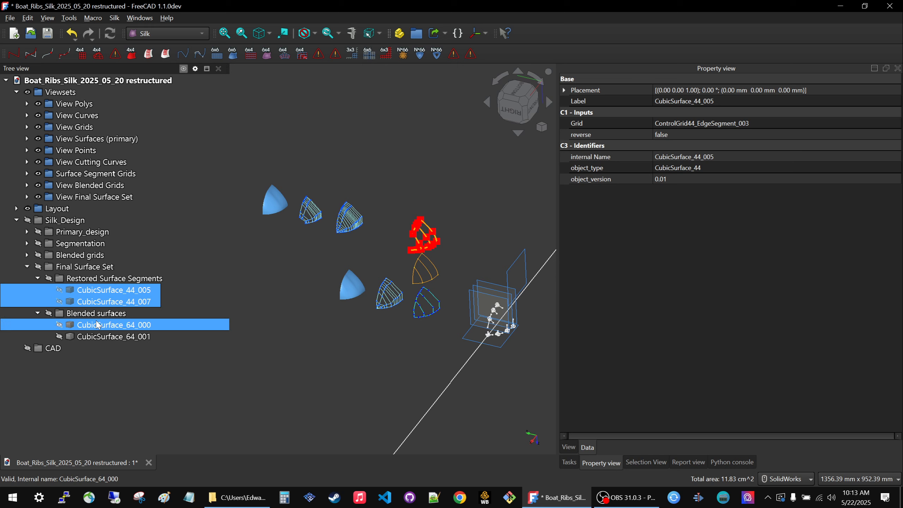
{"action": "left_click", "coordinate": [96, 335], "text": "ctrl"}
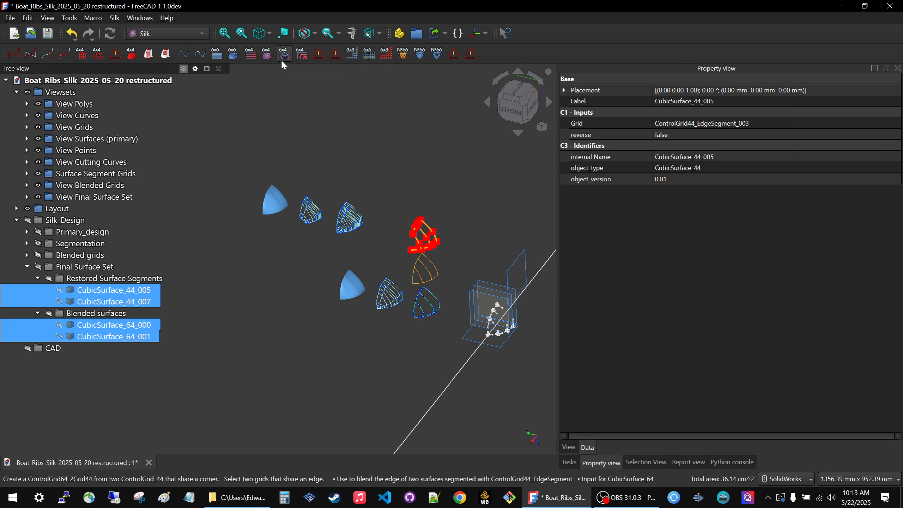
{"action": "left_click", "coordinate": [202, 33]}
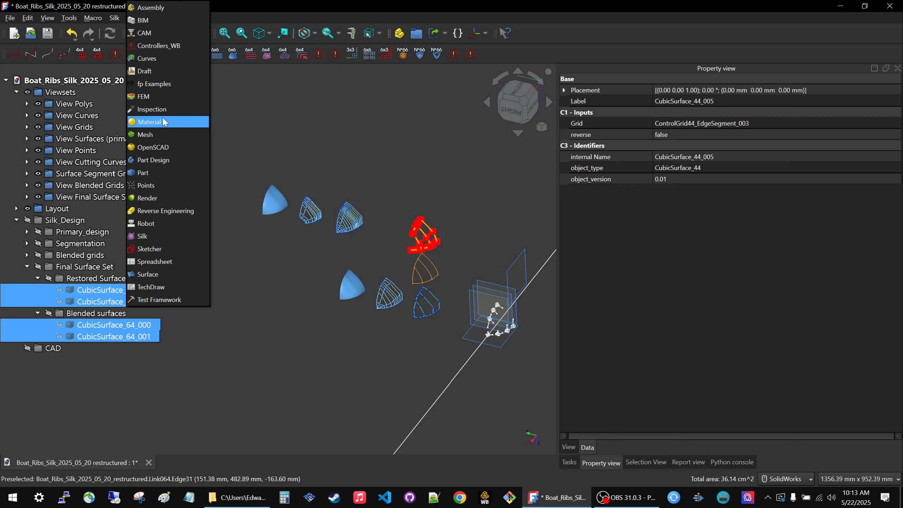
{"action": "left_click", "coordinate": [155, 58]}
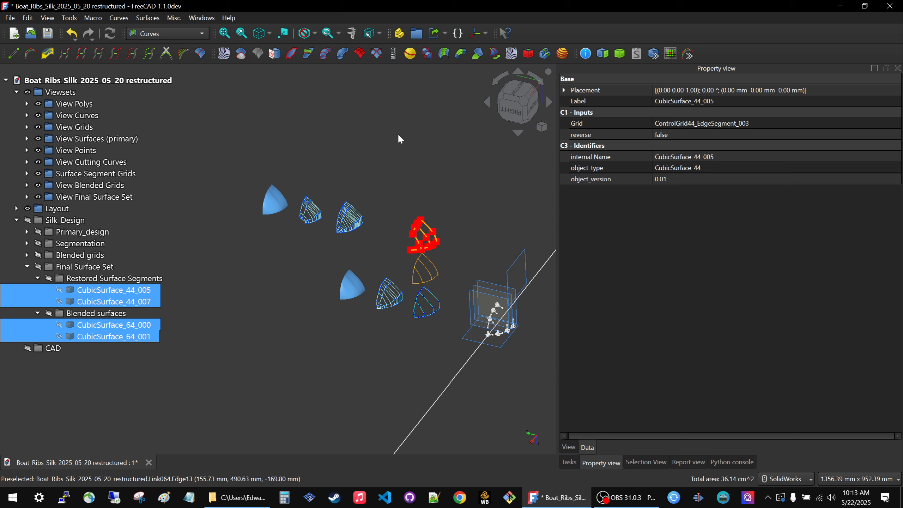
Make a parametric solid from the four selected final surfaces and move it into the CAD group.
{"action": "left_click", "coordinate": [53, 347], "text": "ctrl"}
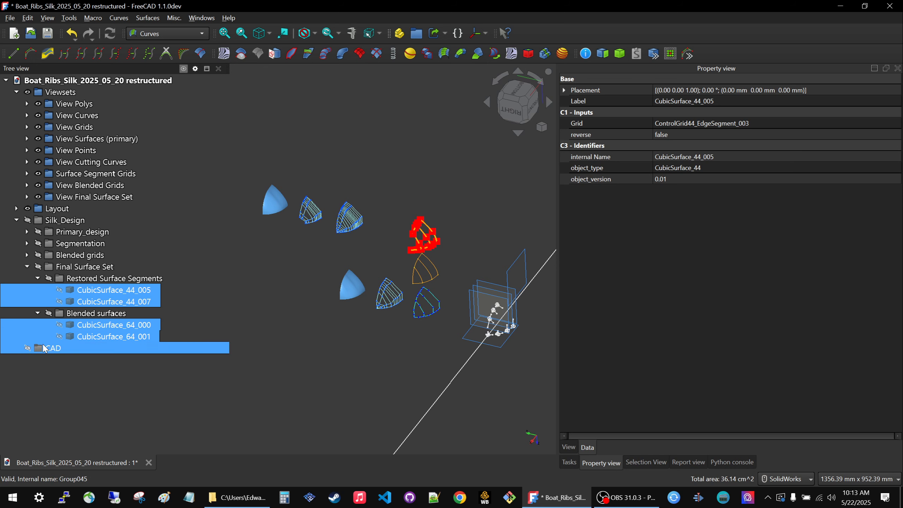
{"action": "left_click", "coordinate": [67, 348], "text": "ctrl"}
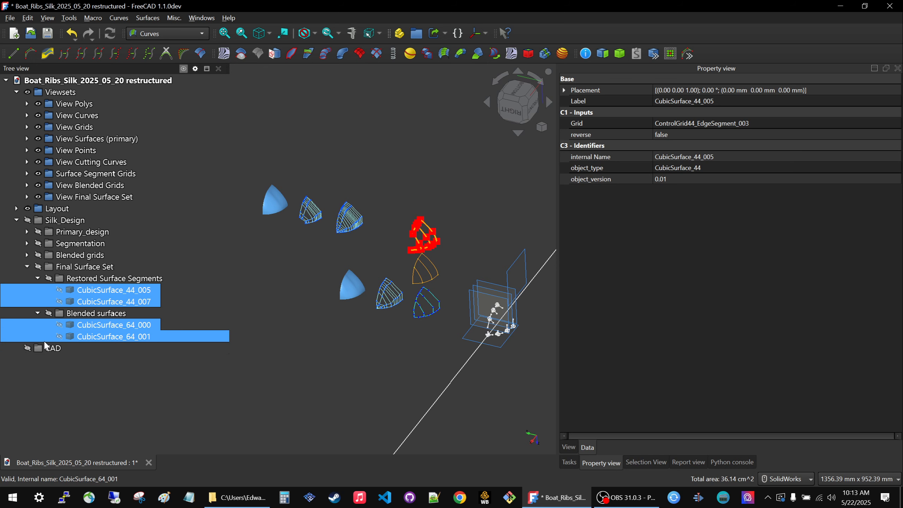
{"action": "left_click", "coordinate": [600, 53]}
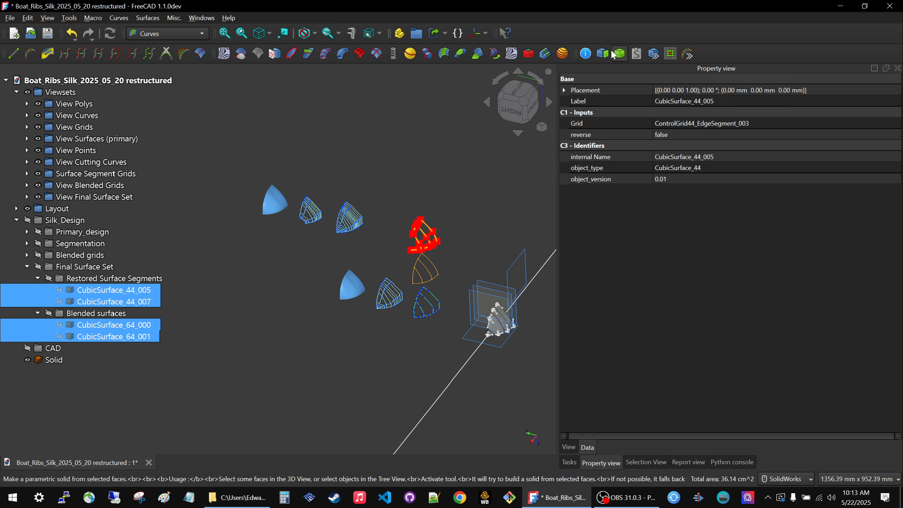
{"action": "left_click_drag", "start_coordinate": [43, 357], "coordinate": [54, 347]}
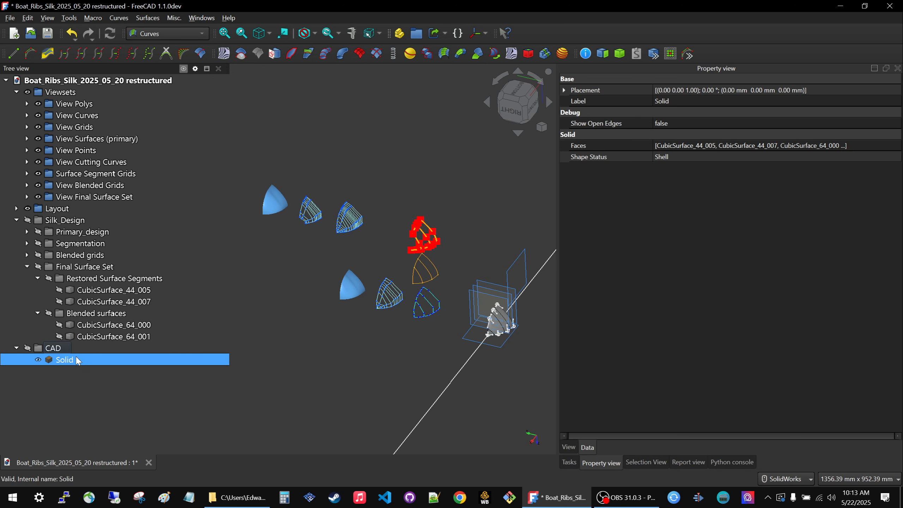
Create a link to the solid in the CAD group and offset it to y 700 mm and z -200 mm.
{"action": "scroll", "coordinate": [444, 282], "scroll_direction": "down", "scroll_amount": 2}
{"action": "scroll", "coordinate": [445, 283], "scroll_direction": "down", "scroll_amount": 2}
{"action": "scroll", "coordinate": [484, 293], "scroll_direction": "up", "scroll_amount": 3}
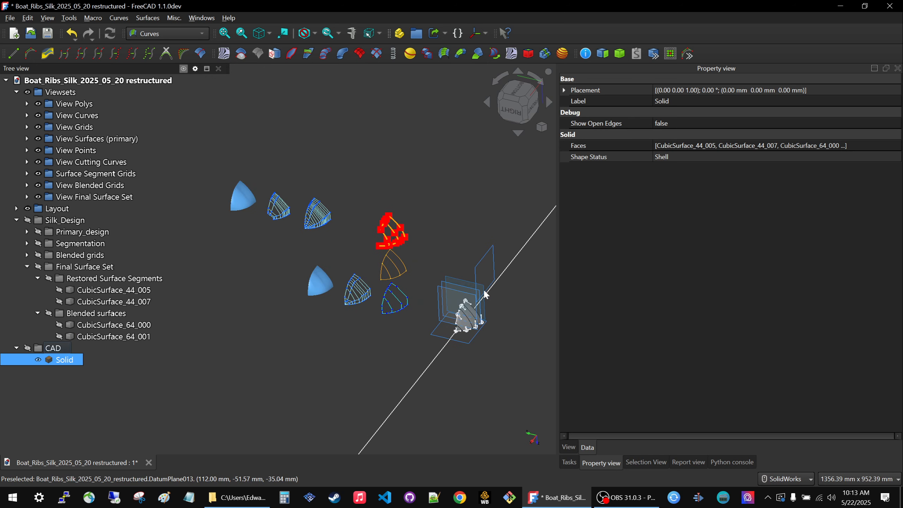
{"action": "left_click", "coordinate": [434, 35]}
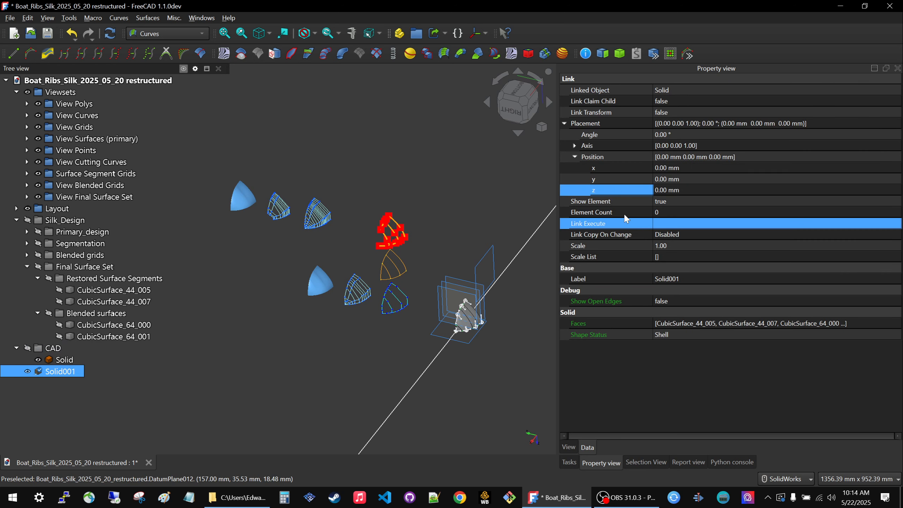
{"action": "left_click", "coordinate": [704, 179]}
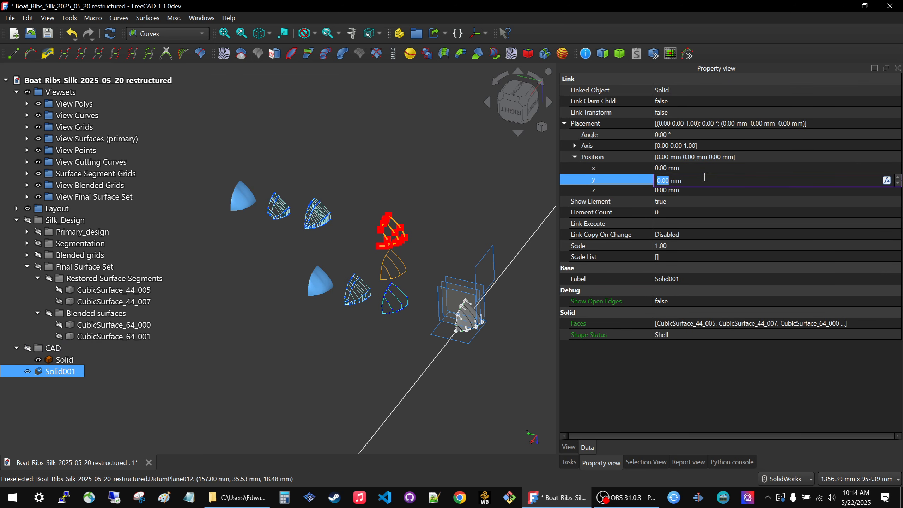
{"action": "type", "text": "7011"}
{"action": "key", "text": "BackSpace"}
{"action": "key", "text": "BackSpace"}
{"action": "type", "text": "0"}
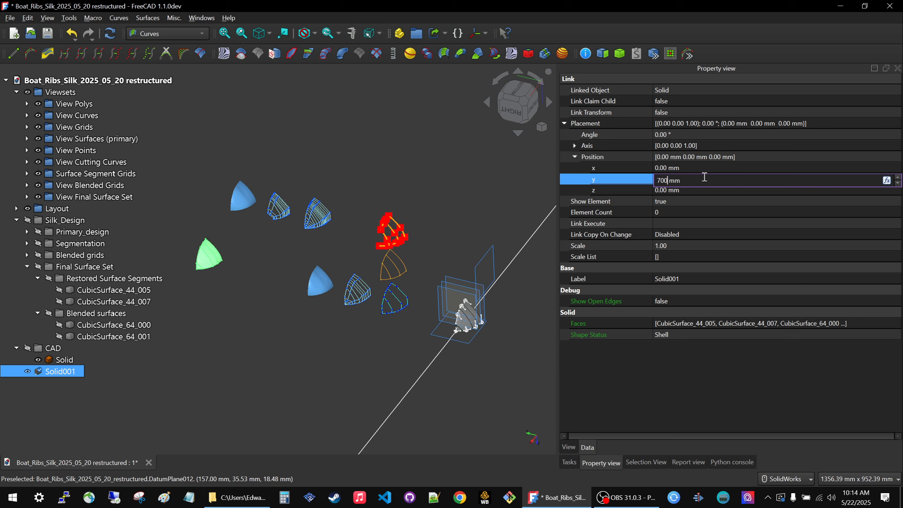
{"action": "left_click", "coordinate": [699, 191]}
{"action": "type", "text": "-20"}
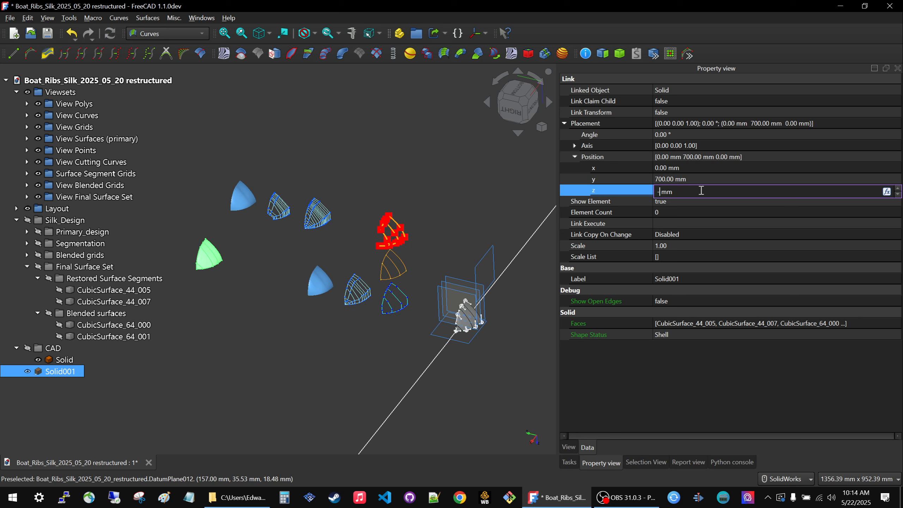
{"action": "type", "text": "0"}
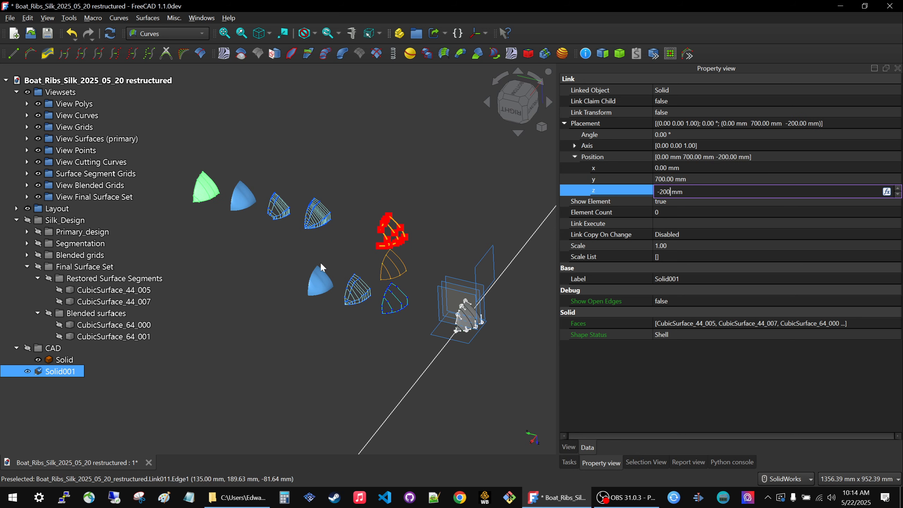
{"action": "left_click", "coordinate": [279, 261]}
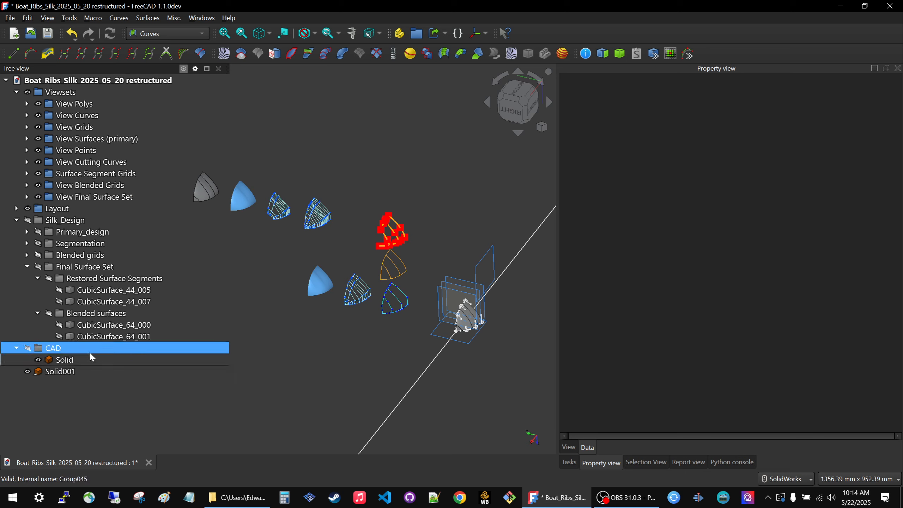
Hide the original solid in the CAD group and move its offset link into Viewsets.
{"action": "scroll", "coordinate": [465, 294], "scroll_direction": "down", "scroll_amount": 1}
{"action": "scroll", "coordinate": [320, 220], "scroll_direction": "up", "scroll_amount": 1}
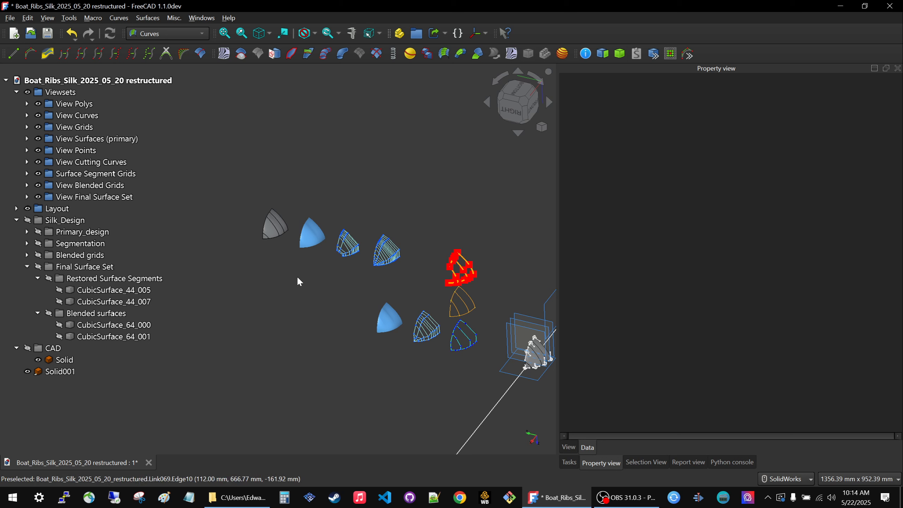
{"action": "left_click", "coordinate": [58, 375]}
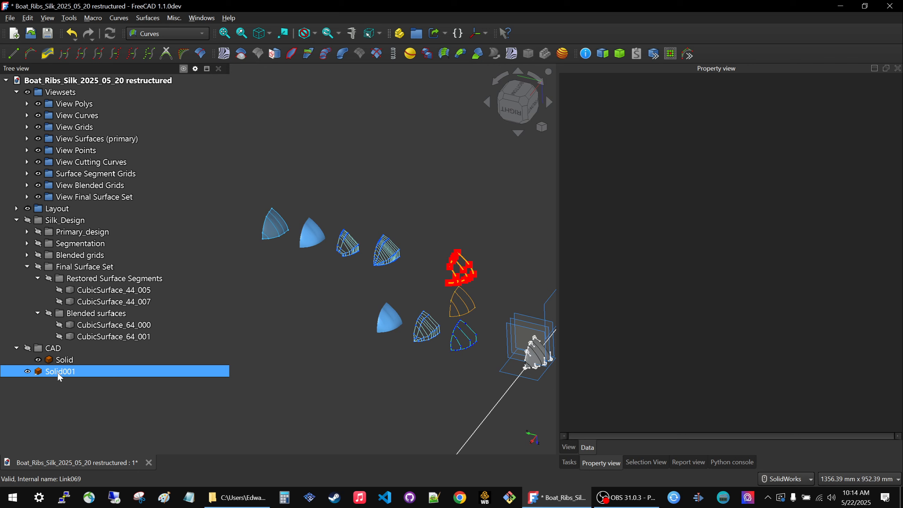
{"action": "scroll", "coordinate": [288, 331], "scroll_direction": "down", "scroll_amount": 2}
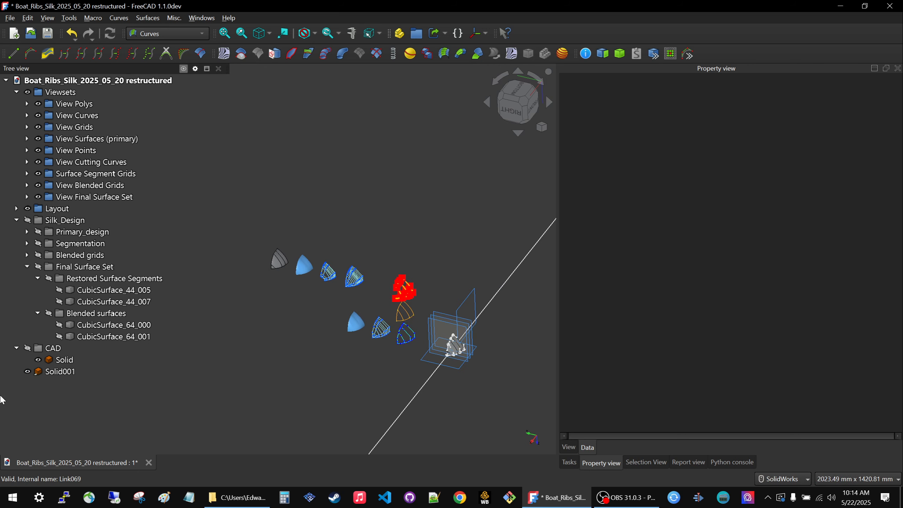
{"action": "left_click", "coordinate": [38, 371]}
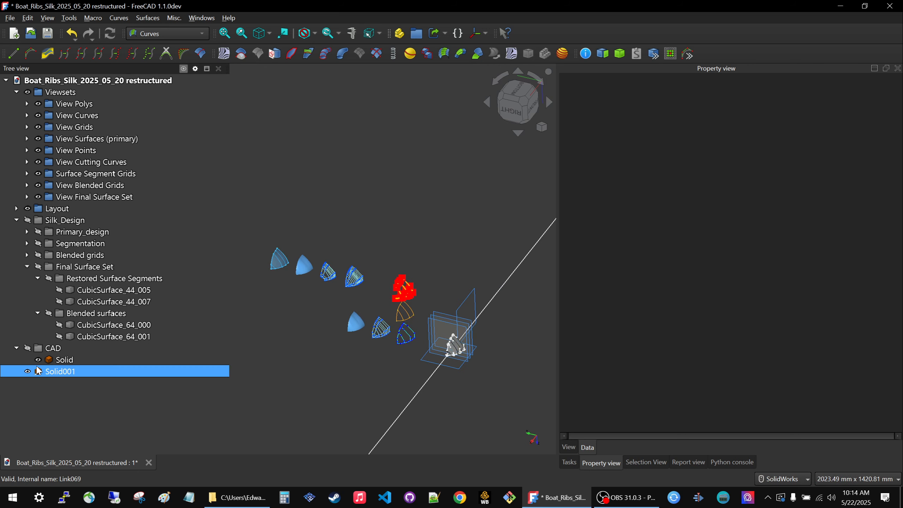
{"action": "left_click", "coordinate": [61, 357]}
{"action": "key", "text": "space"}
{"action": "left_click", "coordinate": [58, 366]}
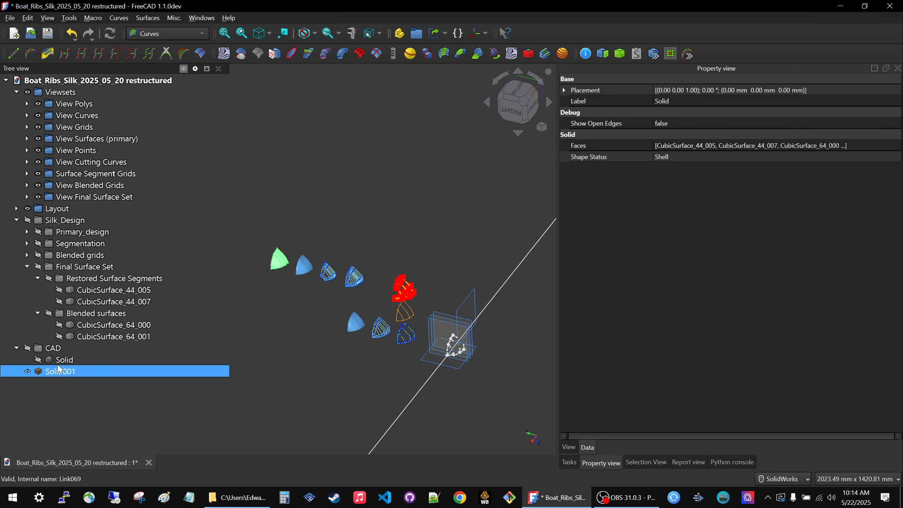
{"action": "left_click_drag", "start_coordinate": [59, 371], "coordinate": [60, 93]}
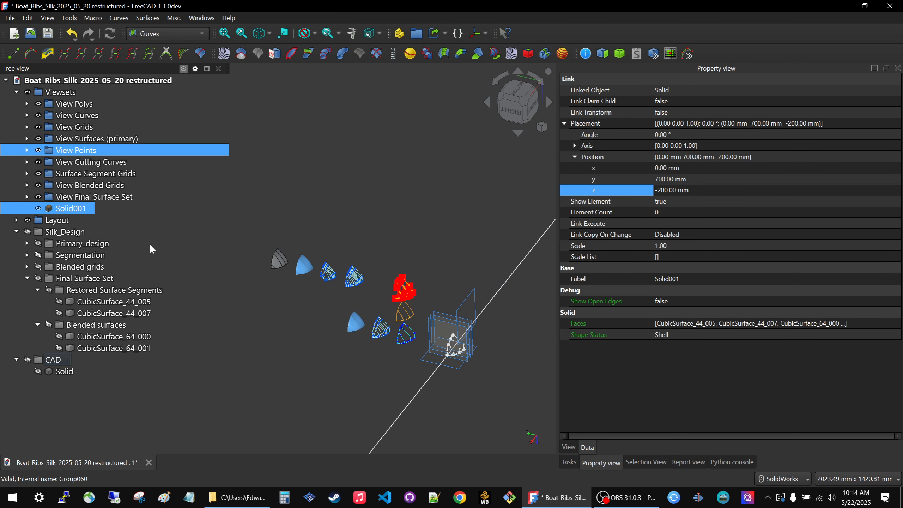
{"action": "left_click", "coordinate": [180, 421]}
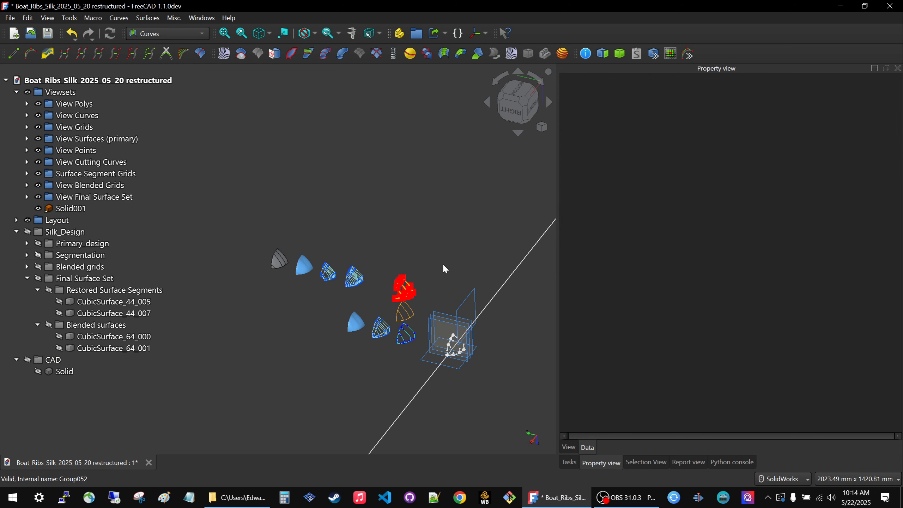
Examine the offset view sets up close and locate the restored surface segments among the source surfaces.
{"action": "middle_click_drag", "start_coordinate": [445, 269], "coordinate": [440, 293]}
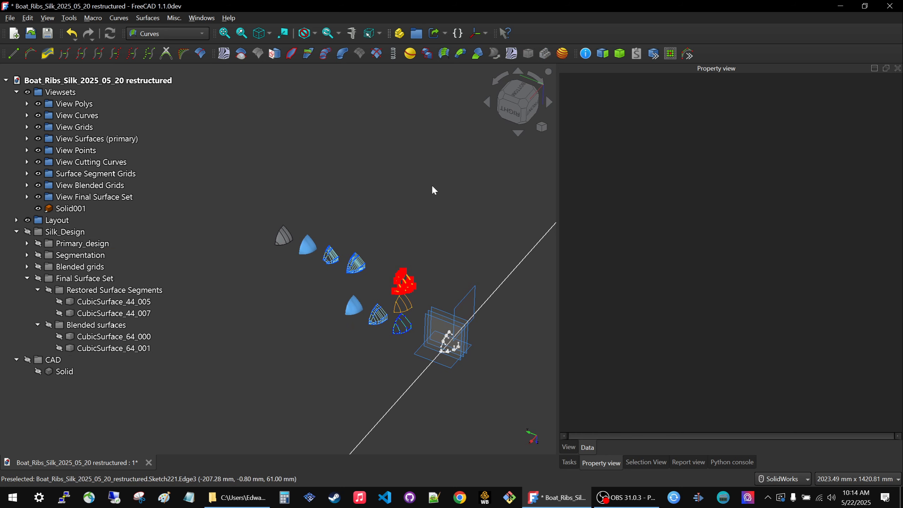
{"action": "scroll", "coordinate": [314, 245], "scroll_direction": "up", "scroll_amount": 5}
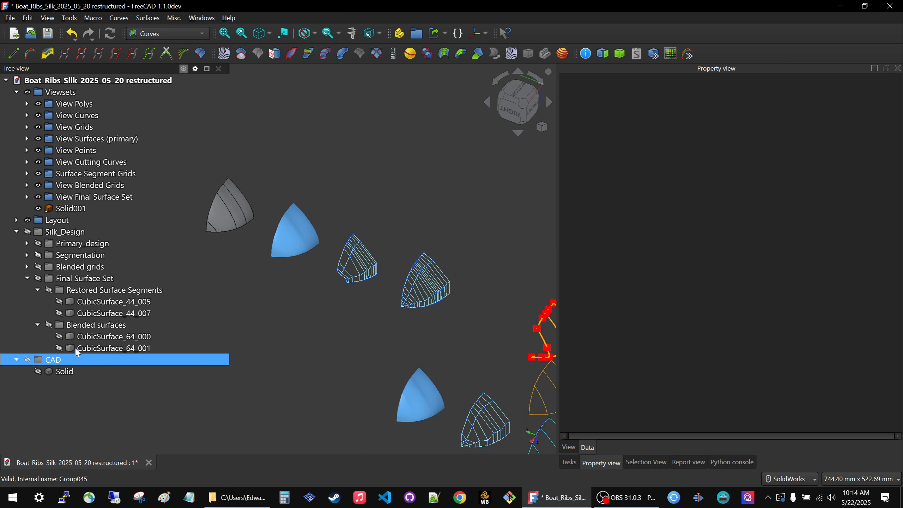
{"action": "left_click", "coordinate": [90, 304]}
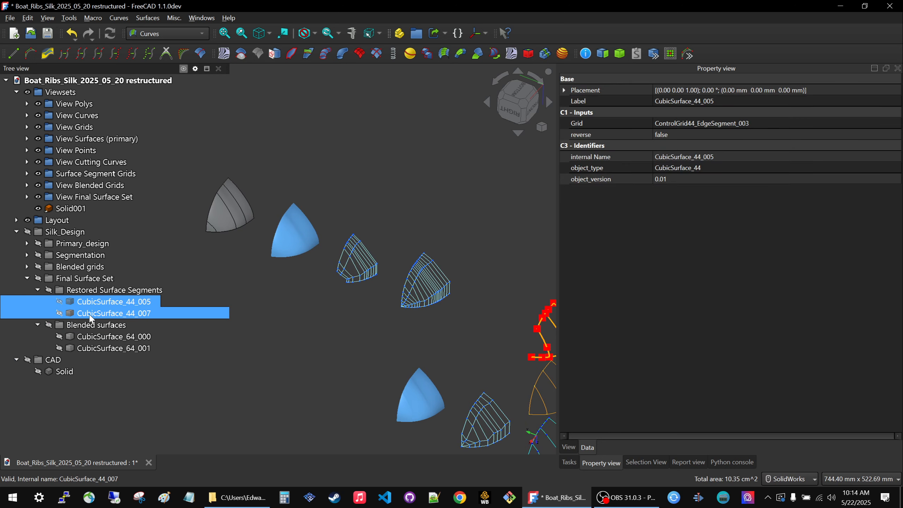
{"action": "left_click", "coordinate": [91, 313]}
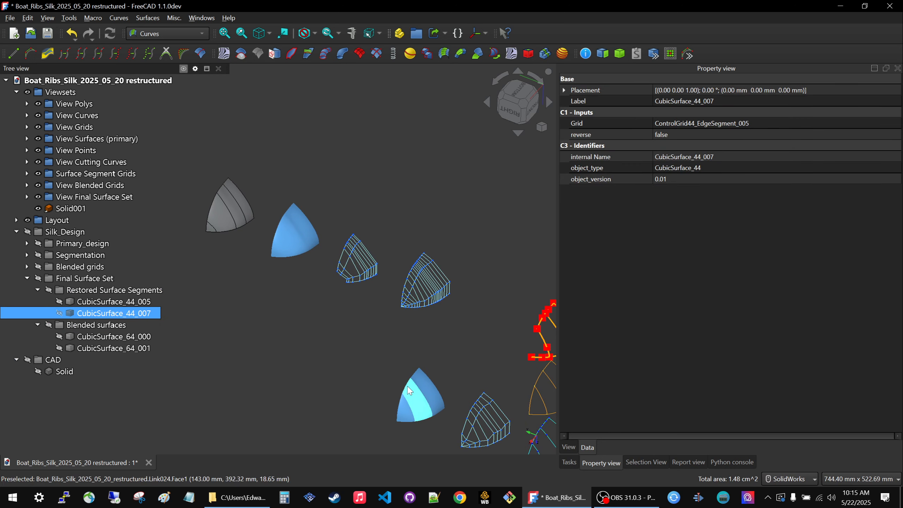
Set the shape colour of the two blended surfaces, CubicSurface_64_000 and CubicSurface_64_001, to pale cyan #aaffff.
{"action": "left_click", "coordinate": [96, 338]}
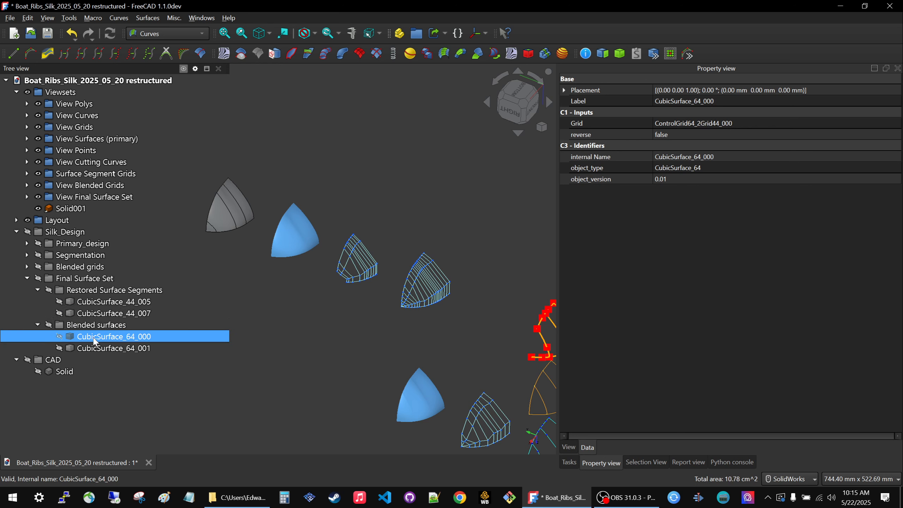
{"action": "left_click", "coordinate": [106, 348], "text": "ctrl"}
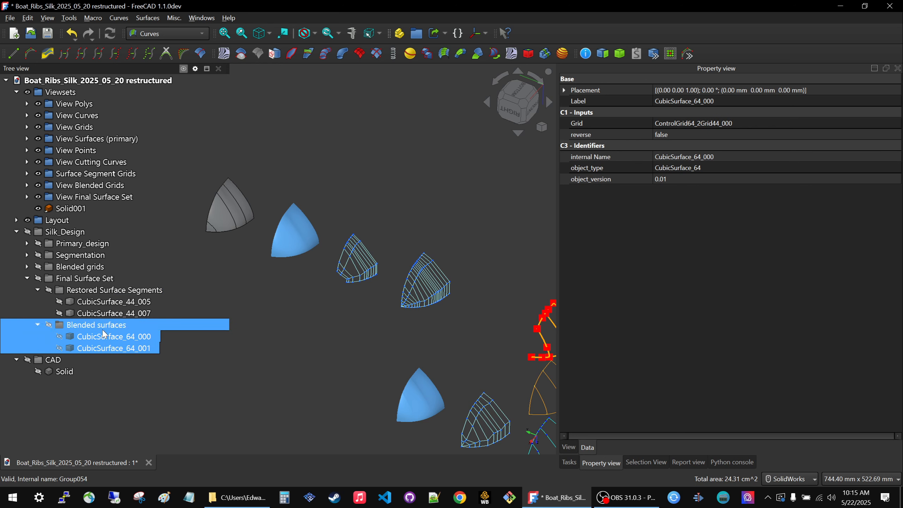
{"action": "left_click", "coordinate": [569, 447]}
{"action": "left_click", "coordinate": [864, 255]}
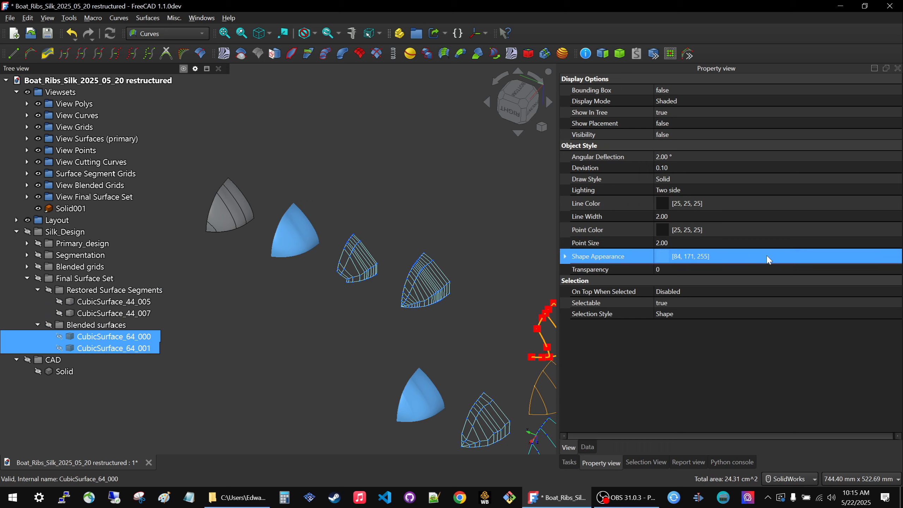
{"action": "left_click", "coordinate": [767, 254]}
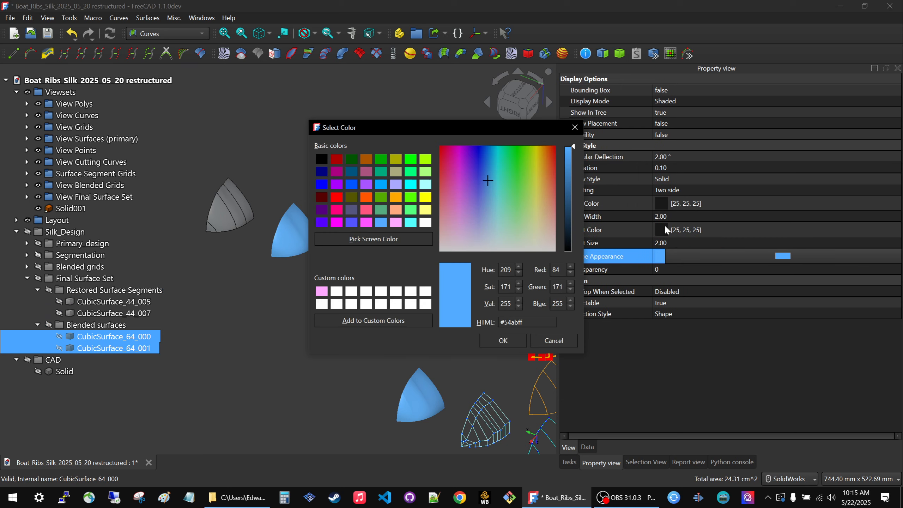
{"action": "left_click", "coordinate": [425, 184]}
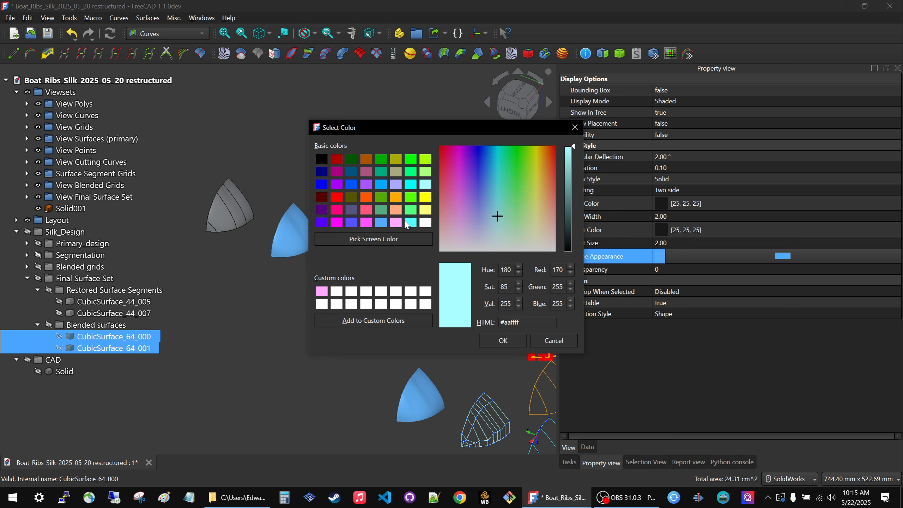
{"action": "left_click", "coordinate": [409, 223]}
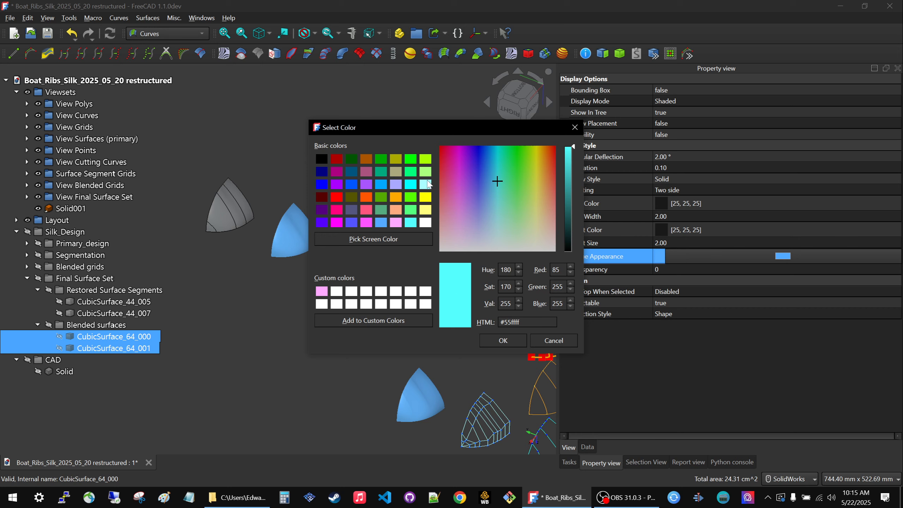
{"action": "left_click", "coordinate": [427, 184]}
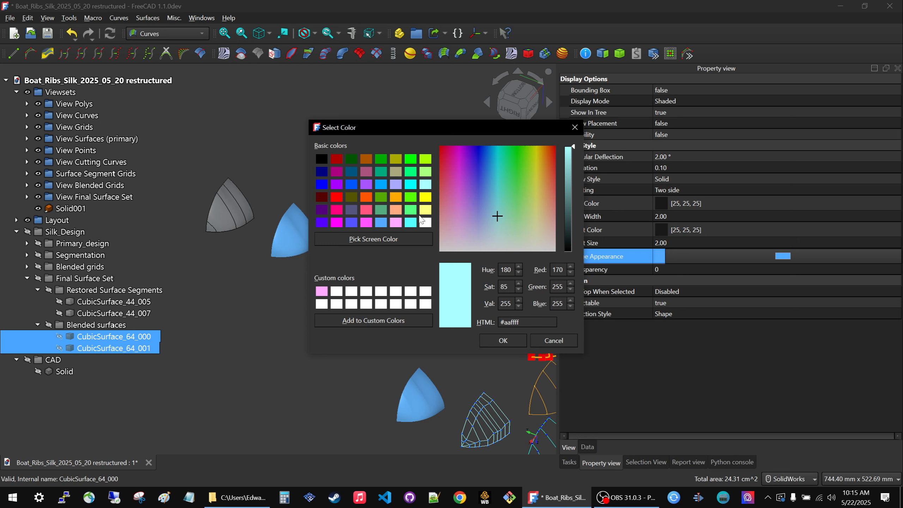
{"action": "left_click", "coordinate": [414, 223]}
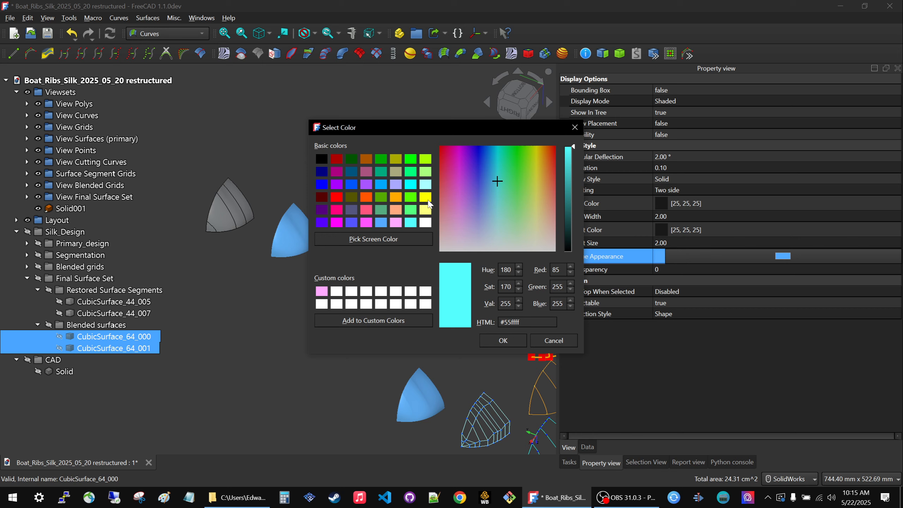
{"action": "left_click", "coordinate": [427, 185]}
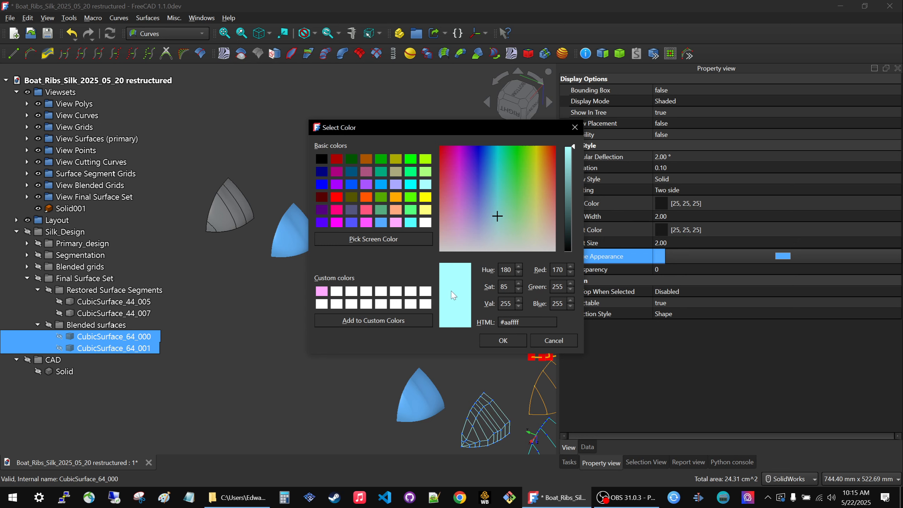
{"action": "left_click", "coordinate": [497, 341]}
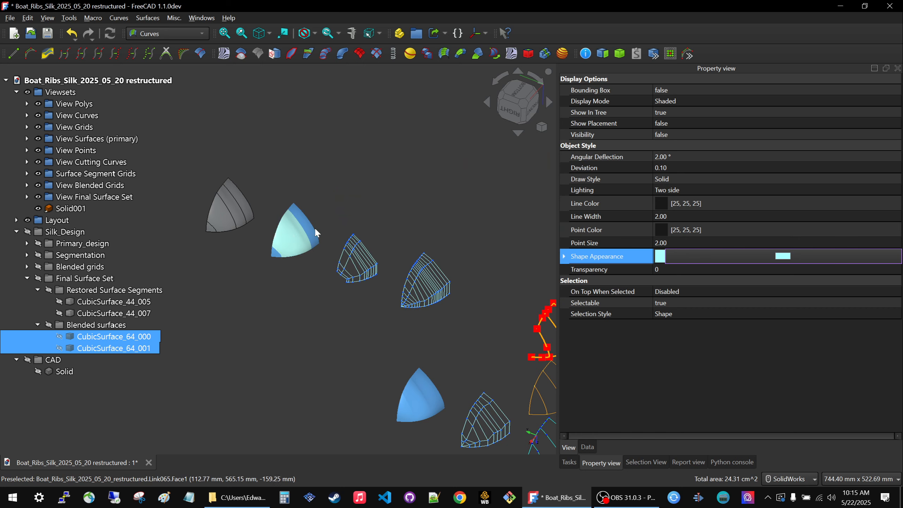
{"action": "left_click", "coordinate": [367, 210]}
Examine the recoloured final surface set from several angles, comparing the blended surfaces with the restored segments along their shared edges.
{"action": "scroll", "coordinate": [367, 211], "scroll_direction": "down", "scroll_amount": 2}
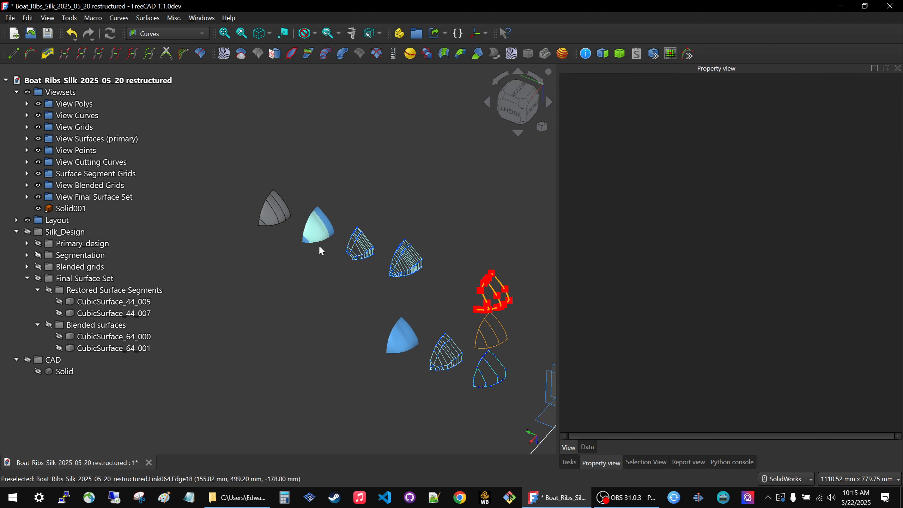
{"action": "scroll", "coordinate": [320, 247], "scroll_direction": "up", "scroll_amount": 4}
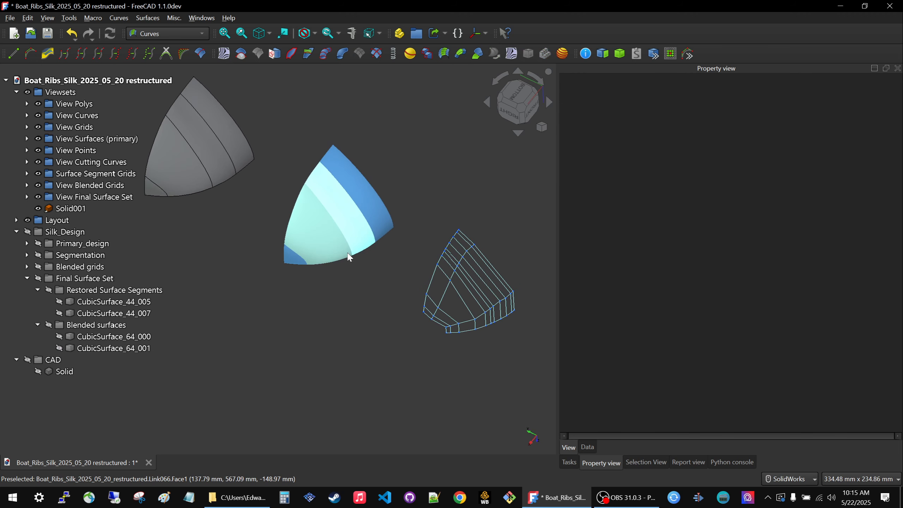
{"action": "mouse_move", "coordinate": [353, 265]}
{"action": "middle_mouse_down"}
{"action": "mouse_move", "coordinate": [335, 270]}
{"action": "mouse_move", "coordinate": [345, 268]}
{"action": "middle_mouse_up"}
{"action": "scroll", "coordinate": [349, 264], "scroll_direction": "down", "scroll_amount": 4}
{"action": "scroll", "coordinate": [372, 226], "scroll_direction": "up", "scroll_amount": 5}
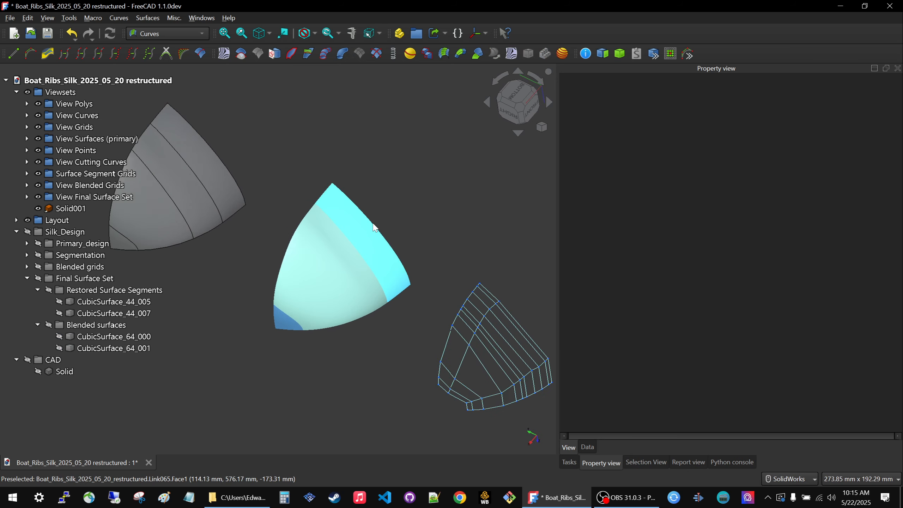
{"action": "middle_click_drag", "start_coordinate": [353, 387], "coordinate": [315, 383]}
{"action": "scroll", "coordinate": [286, 326], "scroll_direction": "down", "scroll_amount": 4}
{"action": "scroll", "coordinate": [344, 329], "scroll_direction": "up", "scroll_amount": 5}
{"action": "middle_click_drag", "start_coordinate": [414, 384], "coordinate": [364, 386]}
{"action": "scroll", "coordinate": [299, 310], "scroll_direction": "down", "scroll_amount": 5}
{"action": "scroll", "coordinate": [468, 352], "scroll_direction": "up", "scroll_amount": 7}
{"action": "middle_click_drag", "start_coordinate": [415, 352], "coordinate": [342, 349]}
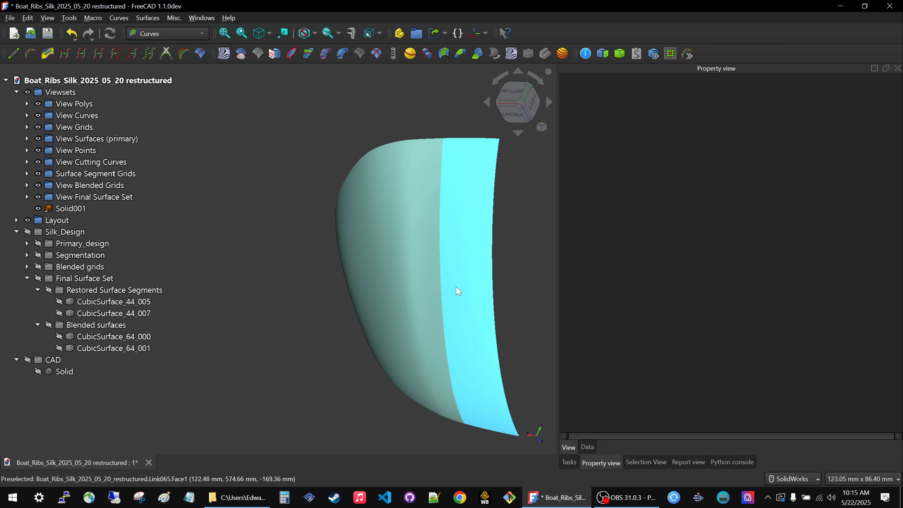
{"action": "middle_click_drag", "start_coordinate": [456, 288], "coordinate": [495, 272]}
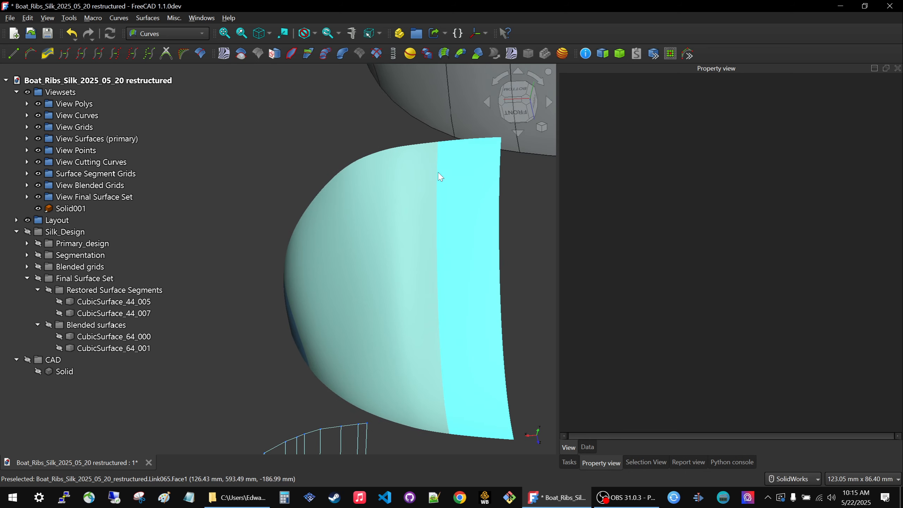
{"action": "left_click", "coordinate": [439, 192]}
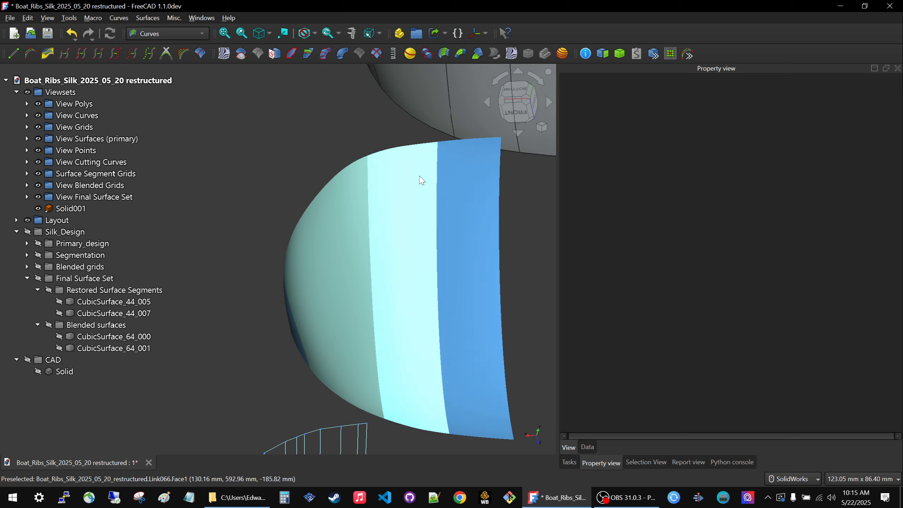
{"action": "scroll", "coordinate": [386, 211], "scroll_direction": "down", "scroll_amount": 3}
{"action": "scroll", "coordinate": [386, 211], "scroll_direction": "down", "scroll_amount": 4}
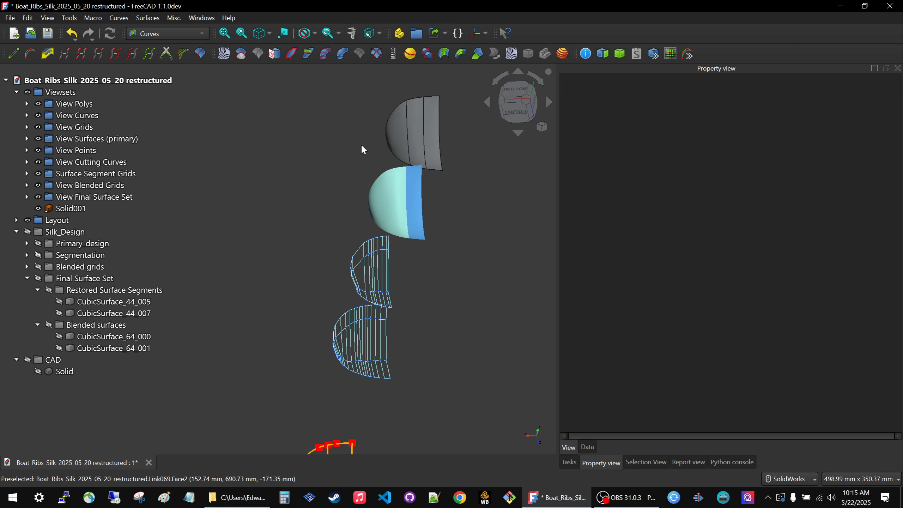
Set the original solid in the CAD group to an angular deflection of 2° and a deviation of 0.1.
{"action": "left_click", "coordinate": [59, 372]}
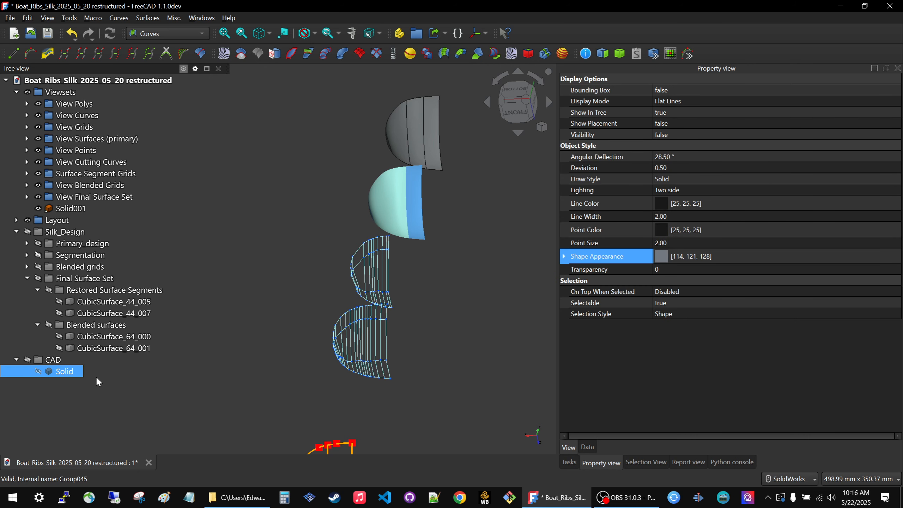
{"action": "left_click", "coordinate": [681, 157]}
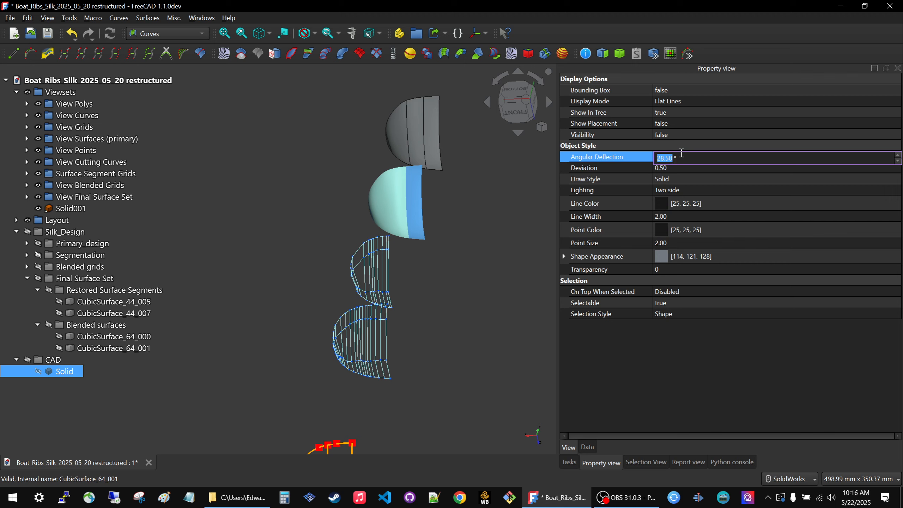
{"action": "type", "text": "2"}
{"action": "left_click", "coordinate": [693, 168]}
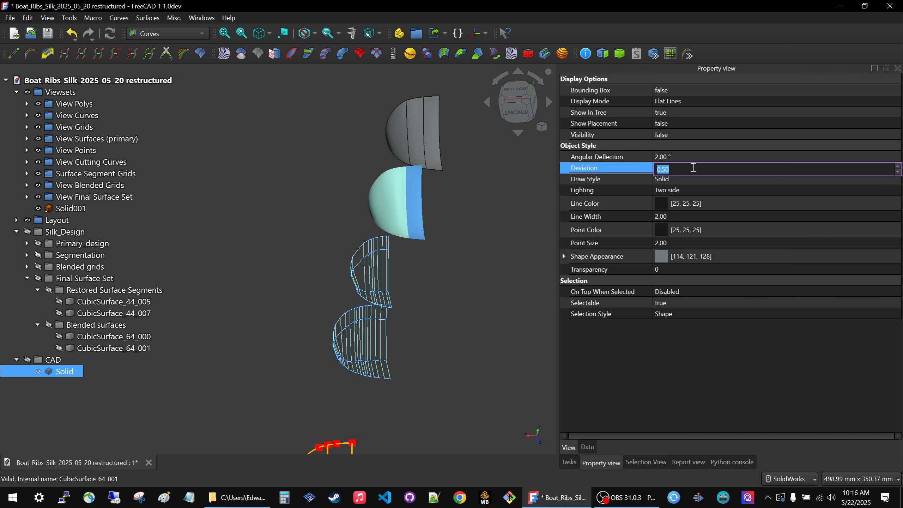
{"action": "type", "text": ".1"}
{"action": "key", "text": "Return"}
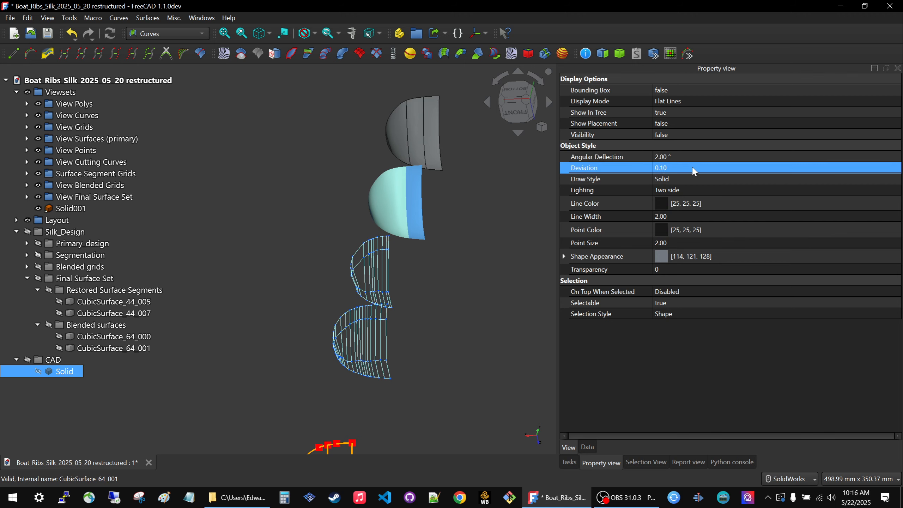
{"action": "left_click", "coordinate": [501, 259]}
Change the display mode of the original solid in the CAD group to Shaded.
{"action": "scroll", "coordinate": [458, 230], "scroll_direction": "down", "scroll_amount": 3}
{"action": "scroll", "coordinate": [455, 225], "scroll_direction": "down", "scroll_amount": 2}
{"action": "scroll", "coordinate": [421, 373], "scroll_direction": "down", "scroll_amount": 3}
{"action": "scroll", "coordinate": [421, 386], "scroll_direction": "up", "scroll_amount": 2}
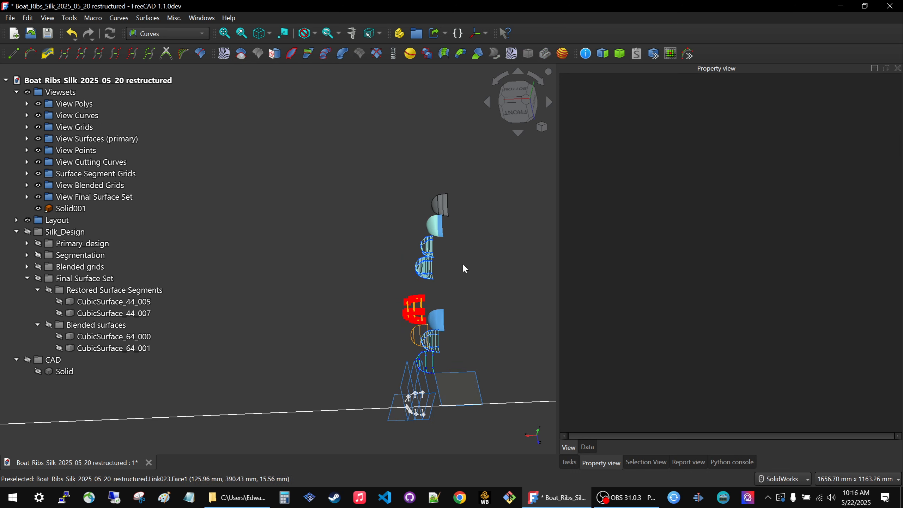
{"action": "scroll", "coordinate": [463, 261], "scroll_direction": "up", "scroll_amount": 3}
{"action": "left_click", "coordinate": [75, 210]}
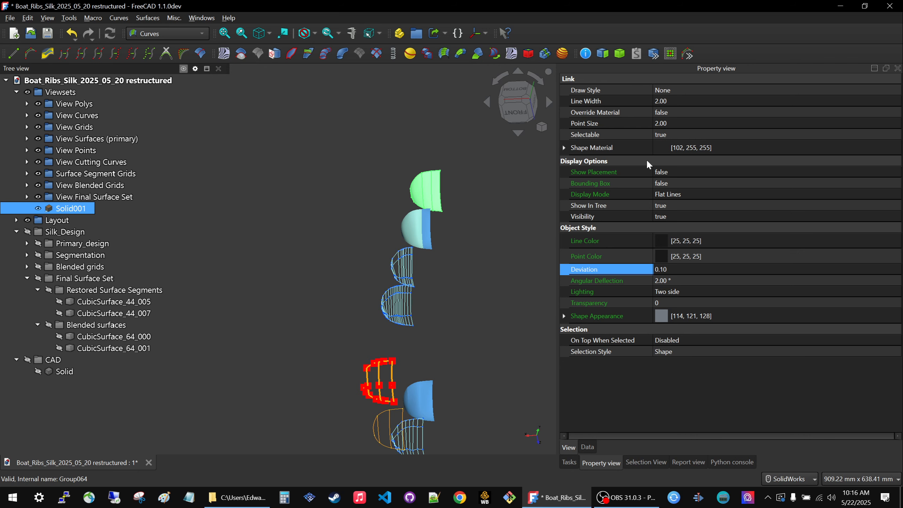
{"action": "left_click", "coordinate": [341, 224]}
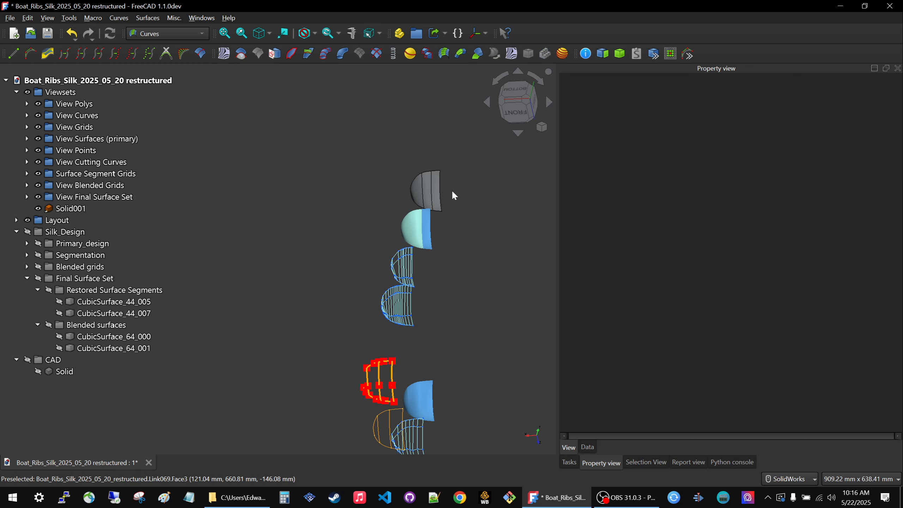
{"action": "left_click", "coordinate": [71, 208]}
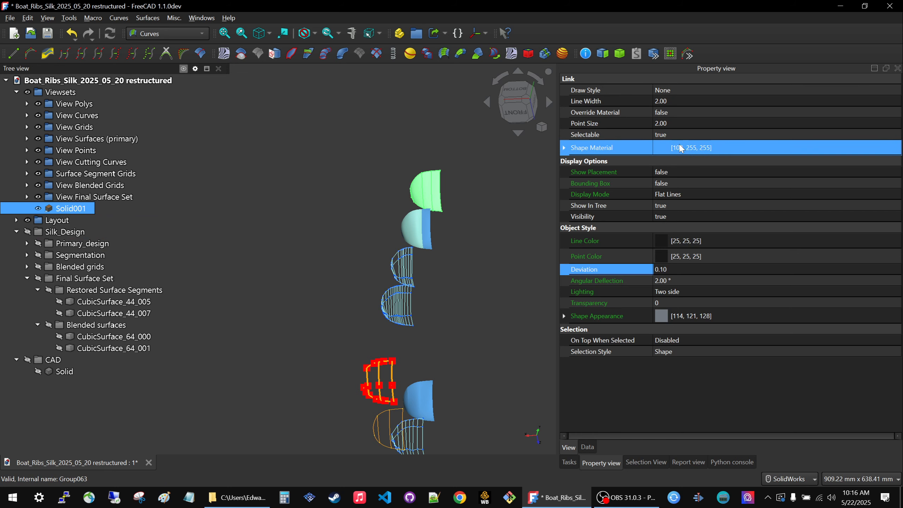
{"action": "left_click", "coordinate": [64, 371]}
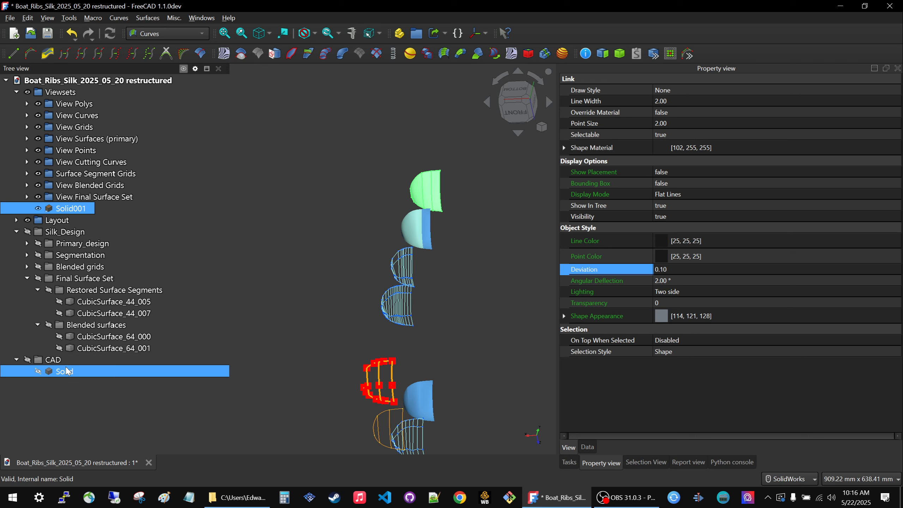
{"action": "left_click", "coordinate": [706, 102]}
{"action": "left_click", "coordinate": [707, 102]}
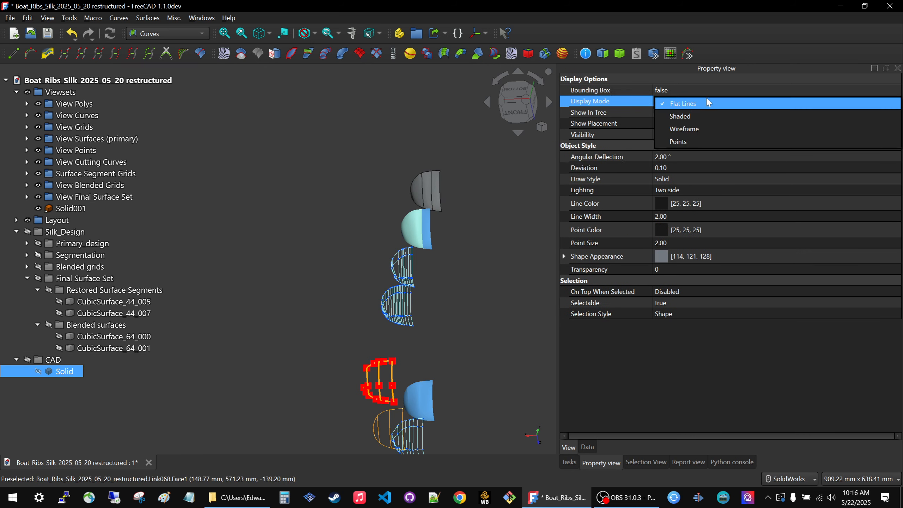
{"action": "left_click", "coordinate": [679, 116]}
{"action": "left_click", "coordinate": [429, 146]}
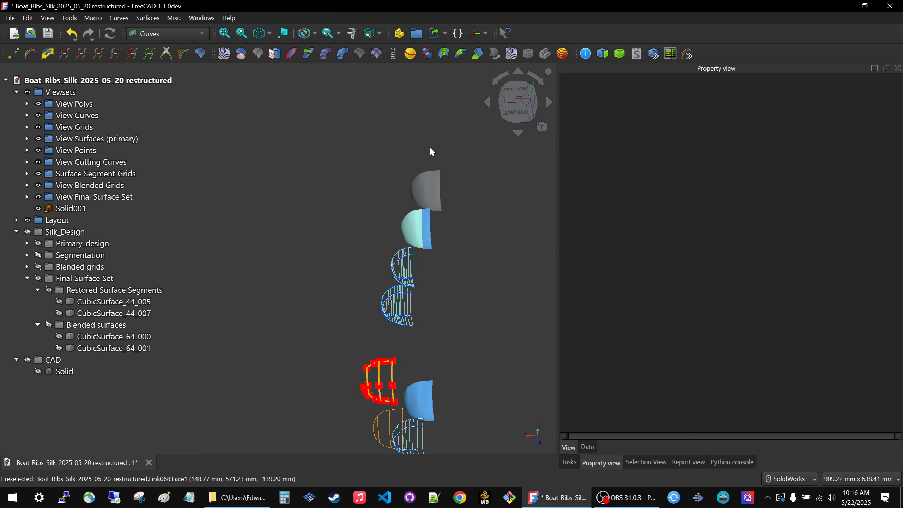
Examine the shaded solid link up close and compare its faces with those of the coloured final surface set.
{"action": "scroll", "coordinate": [408, 221], "scroll_direction": "up", "scroll_amount": 5}
{"action": "scroll", "coordinate": [411, 185], "scroll_direction": "down", "scroll_amount": 2}
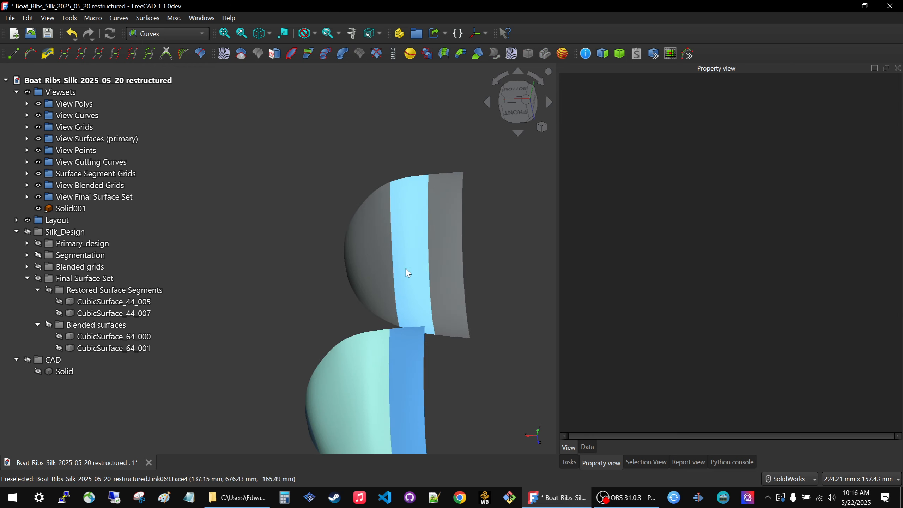
{"action": "scroll", "coordinate": [332, 171], "scroll_direction": "down", "scroll_amount": 4}
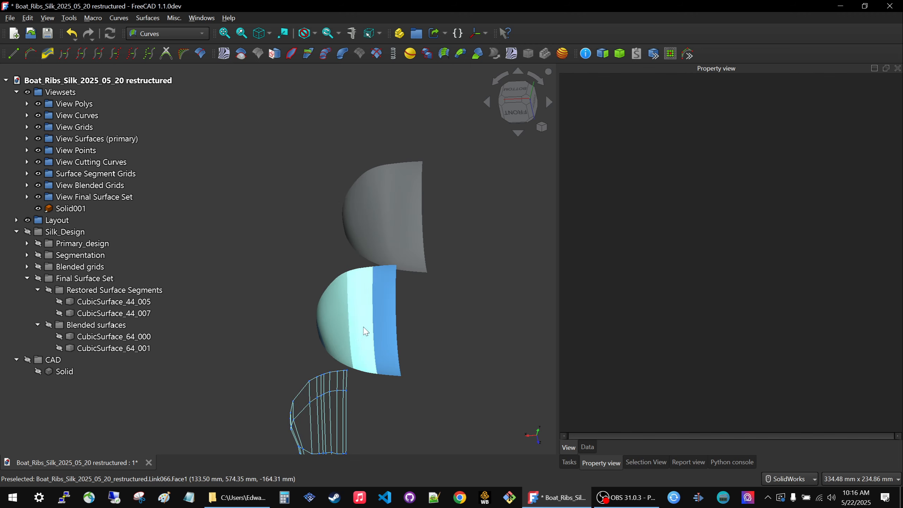
{"action": "scroll", "coordinate": [372, 311], "scroll_direction": "up", "scroll_amount": 6}
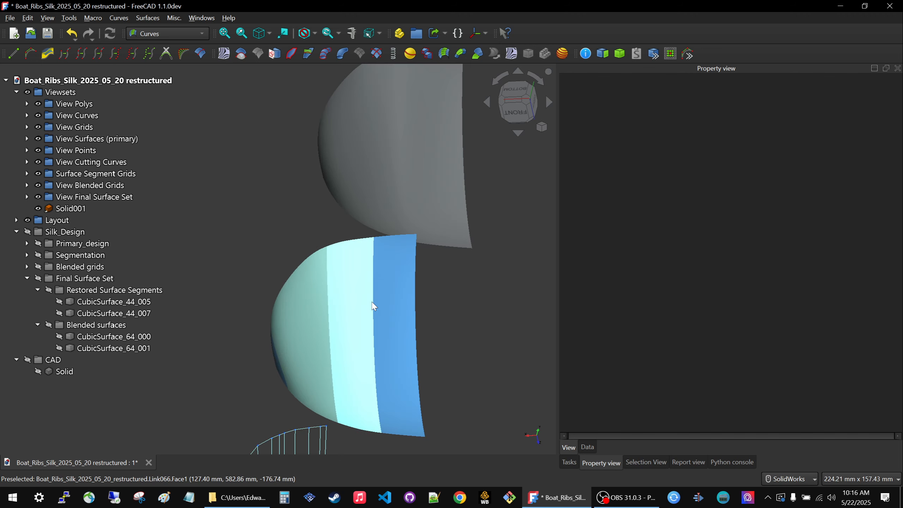
{"action": "left_click", "coordinate": [376, 280]}
{"action": "scroll", "coordinate": [448, 285], "scroll_direction": "down", "scroll_amount": 6}
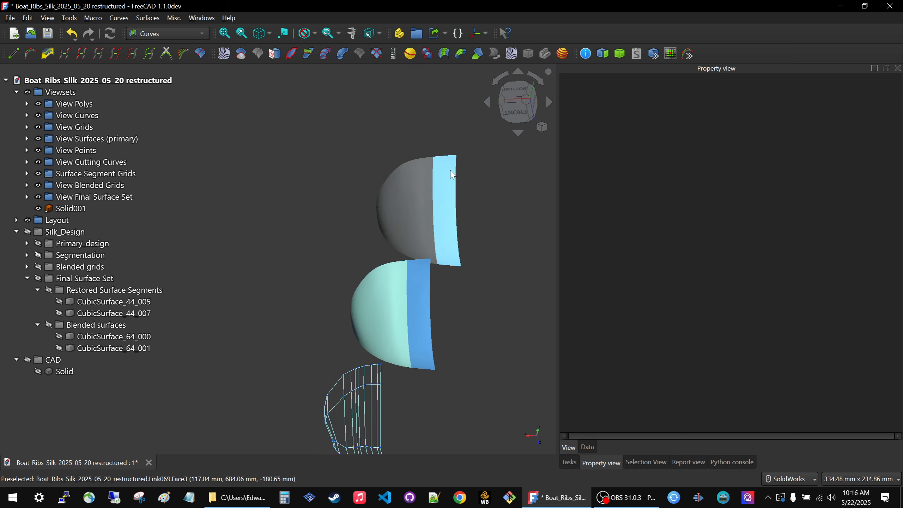
{"action": "scroll", "coordinate": [453, 176], "scroll_direction": "up", "scroll_amount": 8}
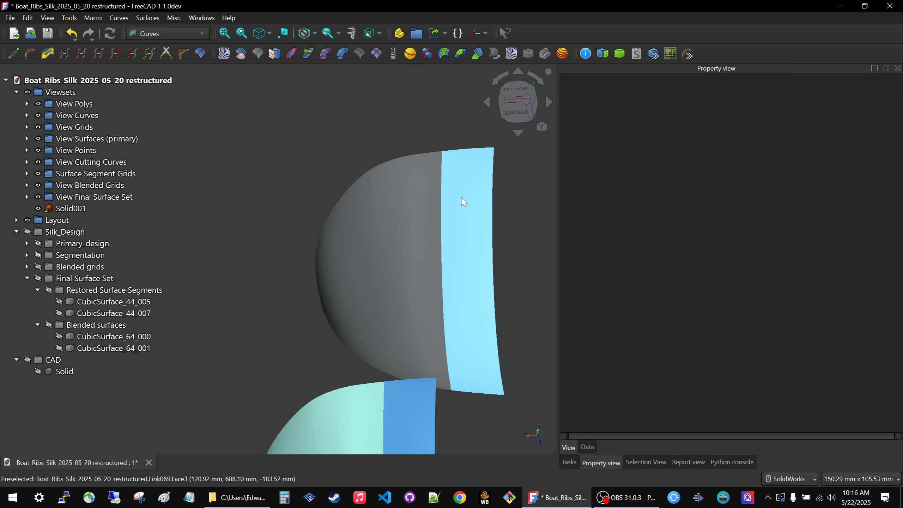
{"action": "scroll", "coordinate": [427, 124], "scroll_direction": "down", "scroll_amount": 2}
{"action": "scroll", "coordinate": [431, 134], "scroll_direction": "up", "scroll_amount": 1}
{"action": "middle_click_drag", "start_coordinate": [394, 174], "coordinate": [361, 338]}
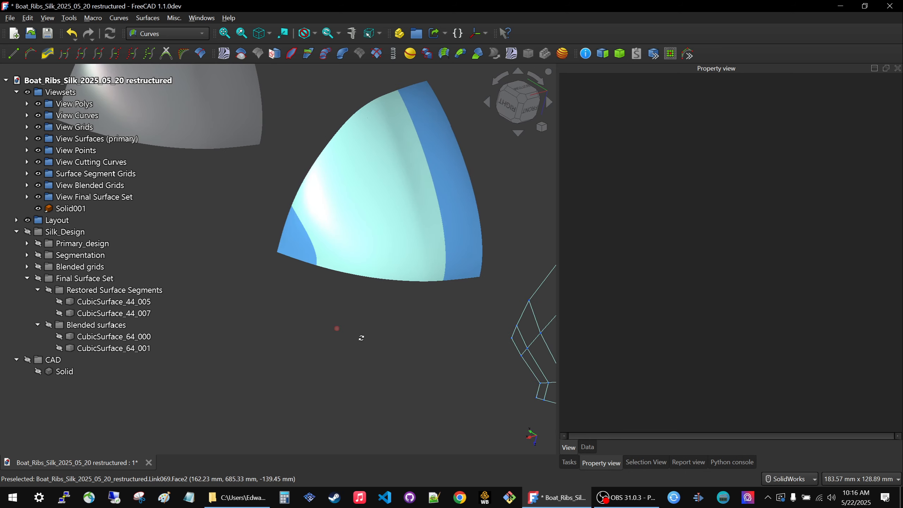
{"action": "scroll", "coordinate": [384, 328], "scroll_direction": "down", "scroll_amount": 5}
{"action": "scroll", "coordinate": [292, 214], "scroll_direction": "up", "scroll_amount": 8}
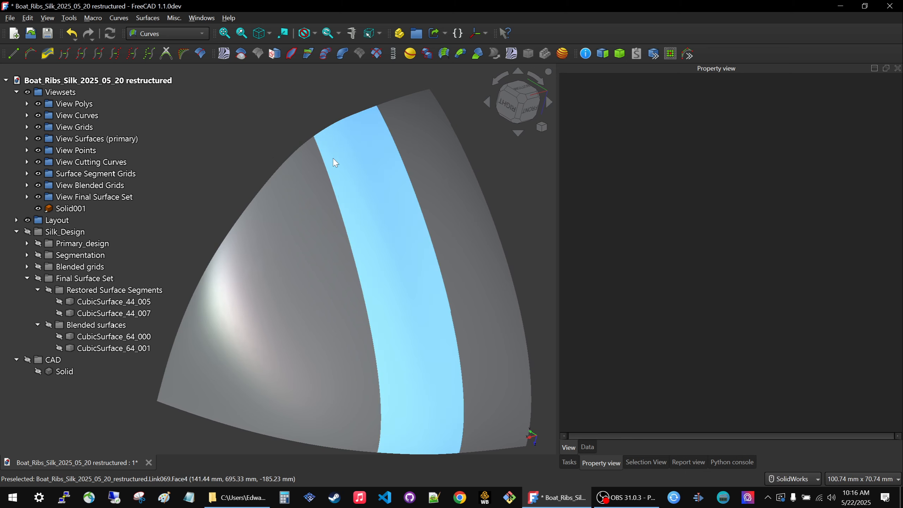
Examine the shaded solid link, then review the full series of offset view sets beside the rib layout.
{"action": "middle_click_drag", "start_coordinate": [334, 162], "coordinate": [271, 99]}
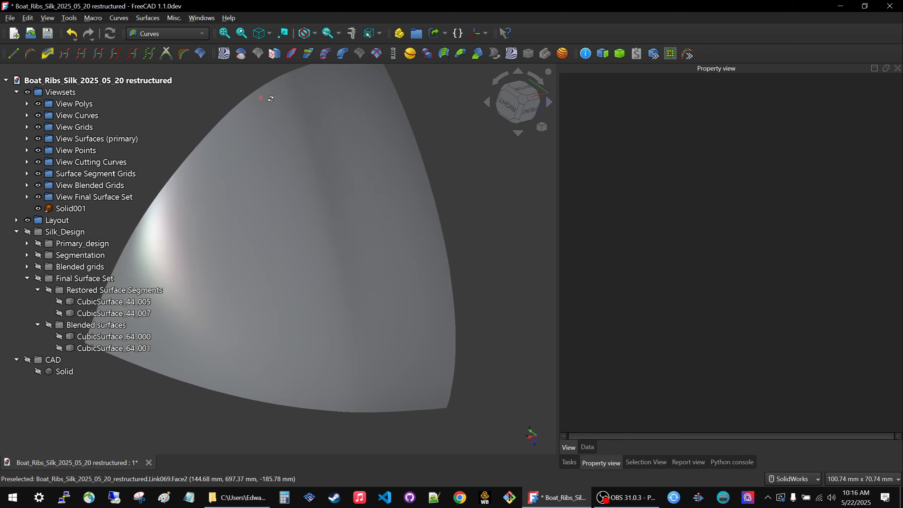
{"action": "scroll", "coordinate": [384, 280], "scroll_direction": "down", "scroll_amount": 10}
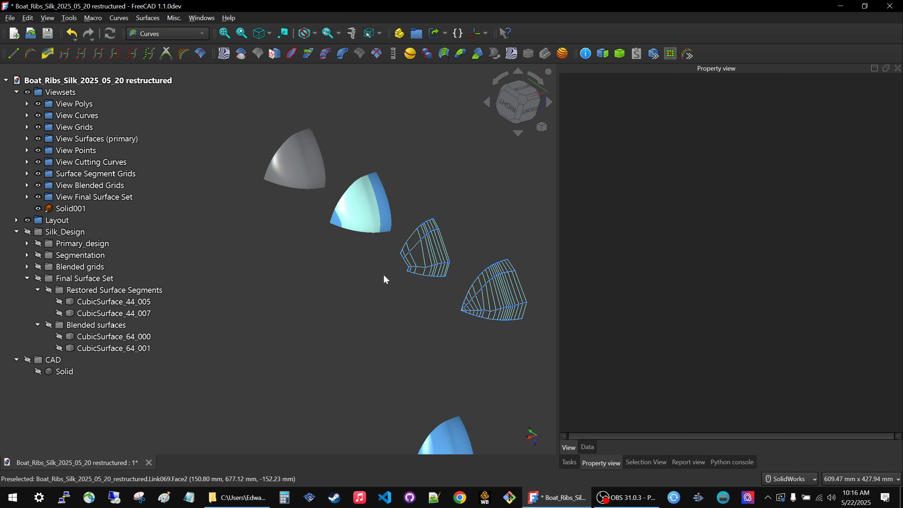
{"action": "scroll", "coordinate": [384, 280], "scroll_direction": "down", "scroll_amount": 6}
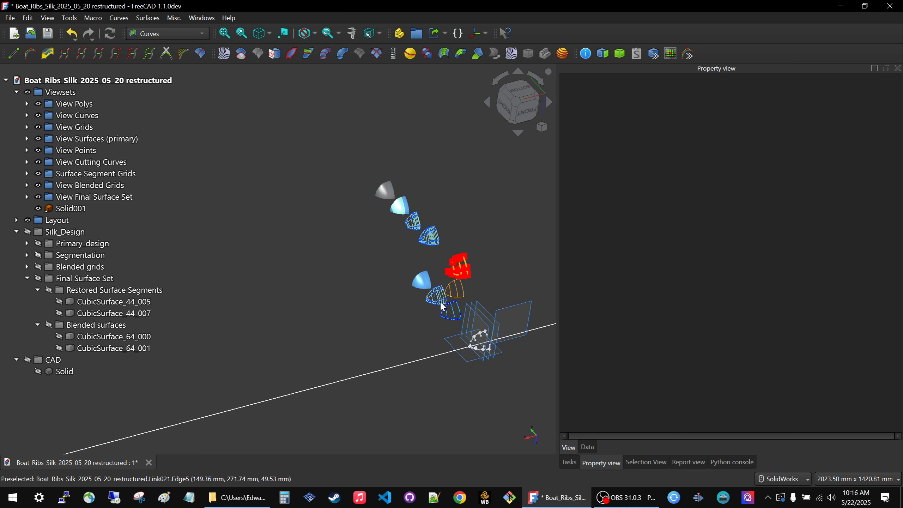
{"action": "middle_click_drag", "start_coordinate": [445, 323], "coordinate": [475, 300]}
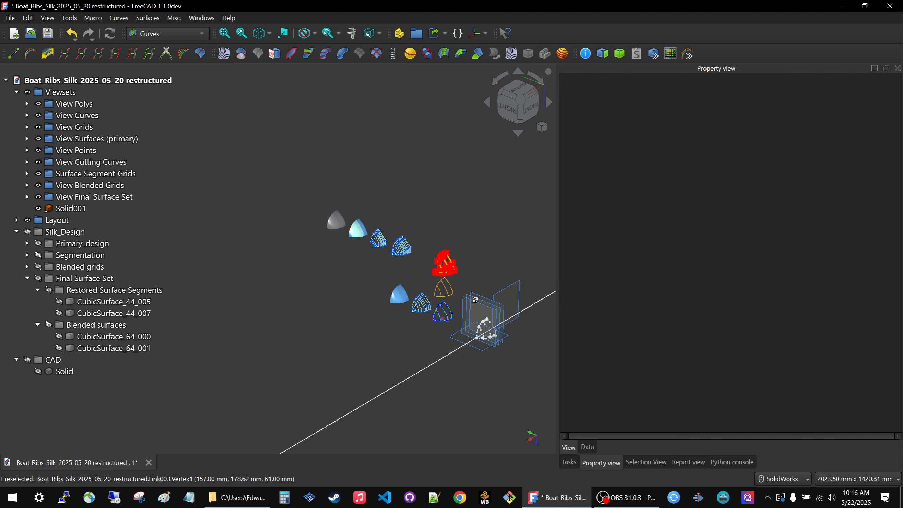
{"action": "scroll", "coordinate": [492, 302], "scroll_direction": "up", "scroll_amount": 2}
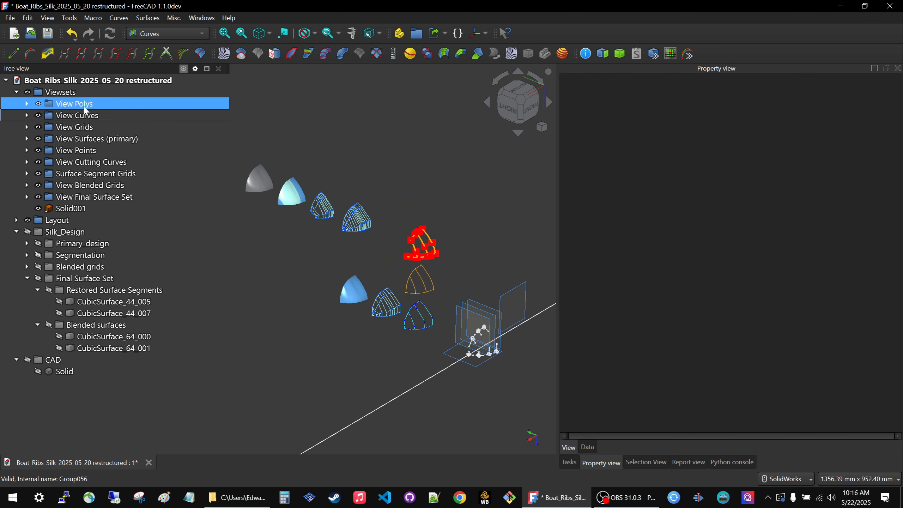
Toggle the visibility of the whole Viewsets group repeatedly to compare the model with and without it, leaving it shown.
{"action": "left_click", "coordinate": [70, 92]}
{"action": "key", "text": "space"}
{"action": "key", "text": "space"}
{"action": "key", "text": "space"}
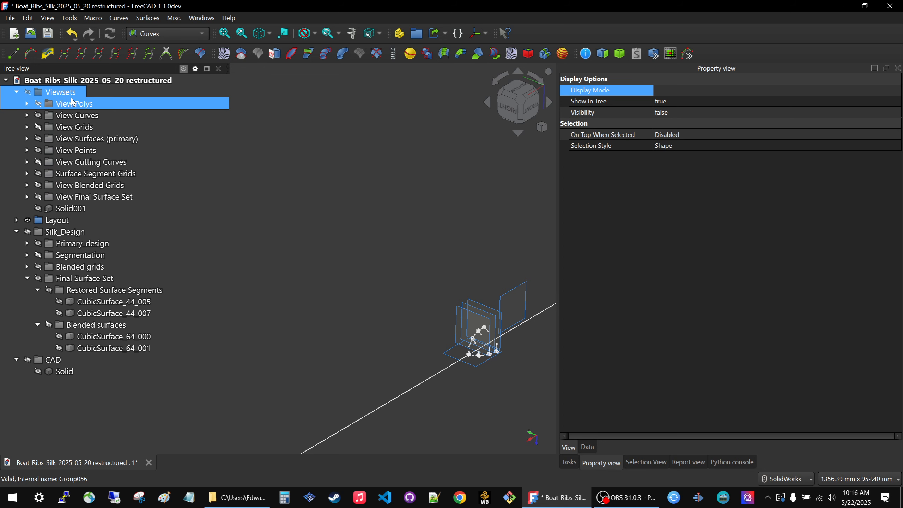
{"action": "key", "text": "space"}
{"action": "key", "text": "space"}
{"action": "key", "text": "space"}
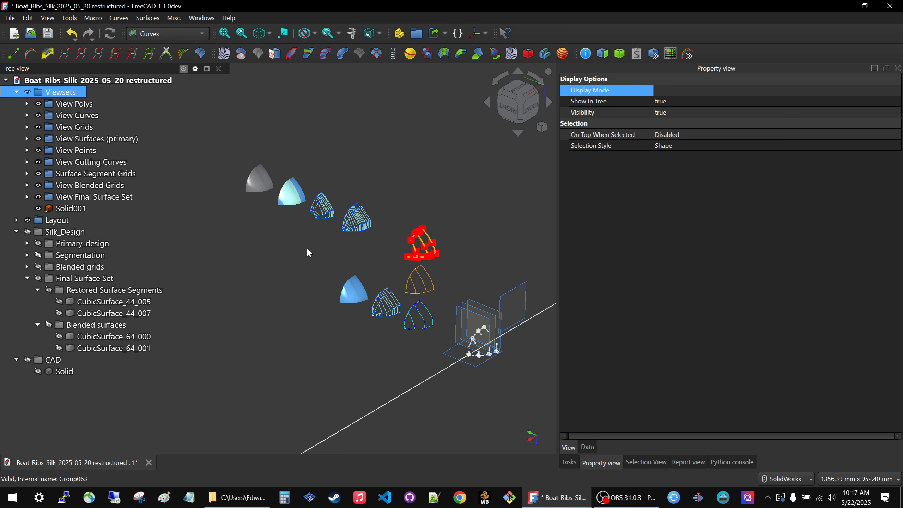
Switch to the front view and hide the View Polys, View Curves and View Grids groups.
{"action": "scroll", "coordinate": [424, 304], "scroll_direction": "up", "scroll_amount": 6}
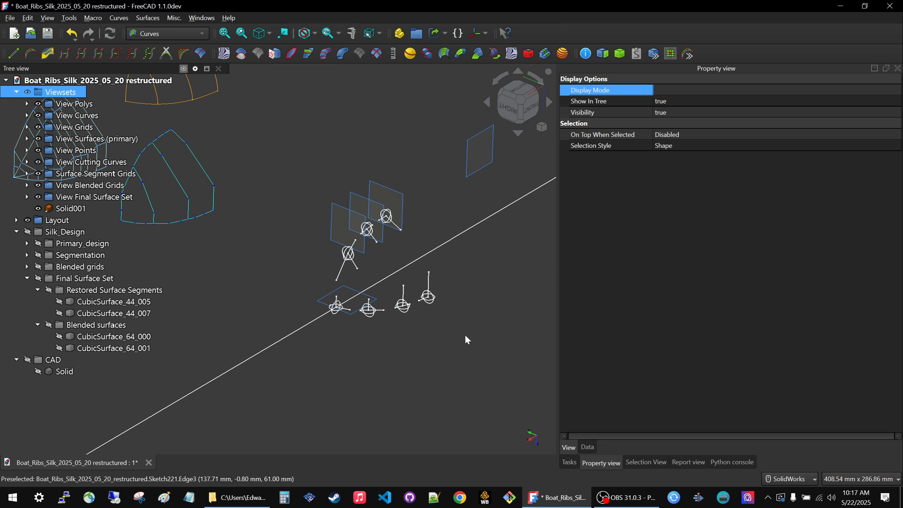
{"action": "scroll", "coordinate": [440, 345], "scroll_direction": "down", "scroll_amount": 10}
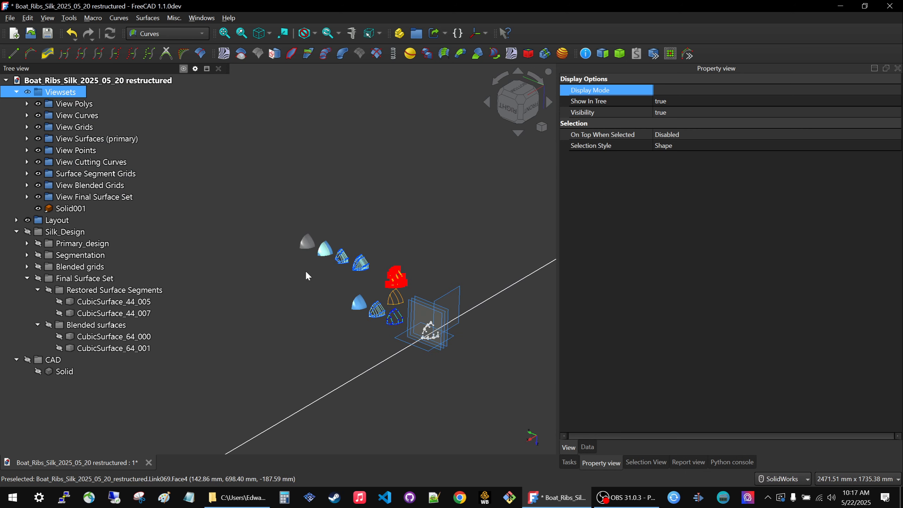
{"action": "left_click", "coordinate": [532, 108]}
{"action": "scroll", "coordinate": [357, 317], "scroll_direction": "up", "scroll_amount": 8}
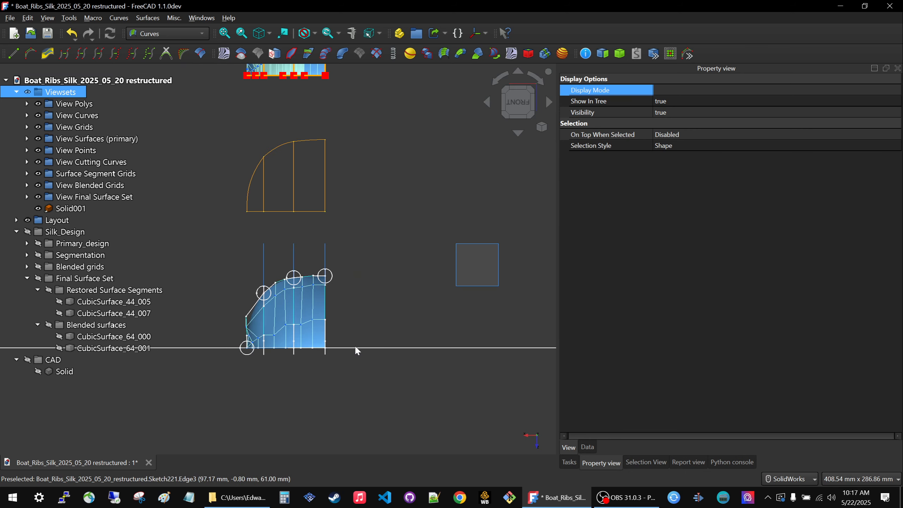
{"action": "left_click", "coordinate": [81, 104]}
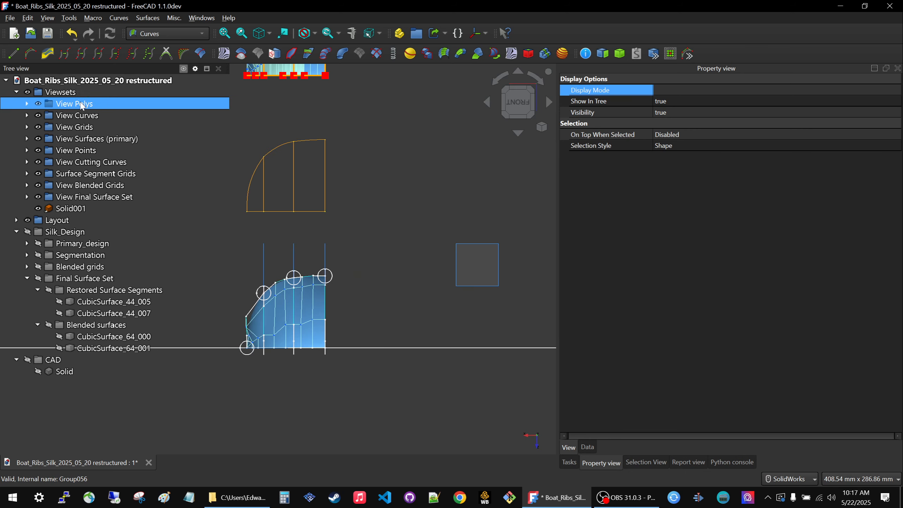
{"action": "left_click", "coordinate": [71, 119], "text": "ctrl"}
{"action": "left_click", "coordinate": [69, 117]}
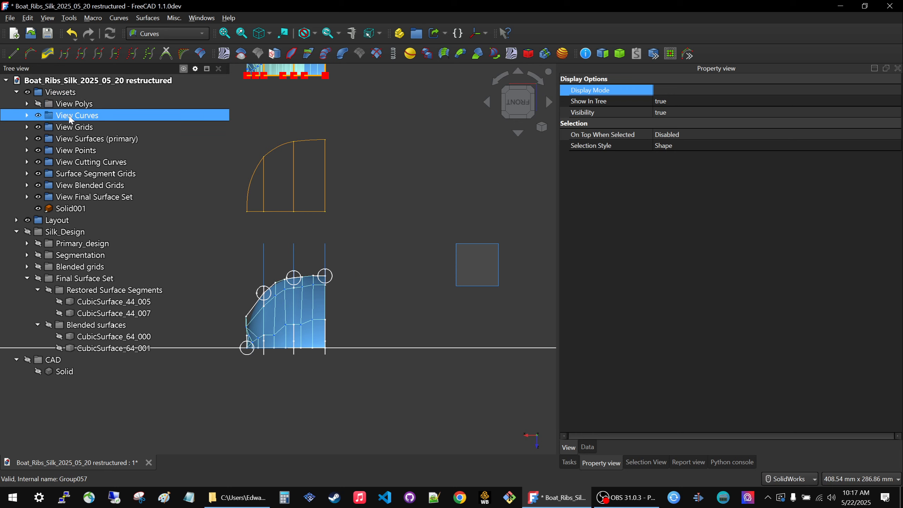
{"action": "key", "text": "space"}
{"action": "left_click", "coordinate": [72, 129]}
{"action": "key", "text": "space"}
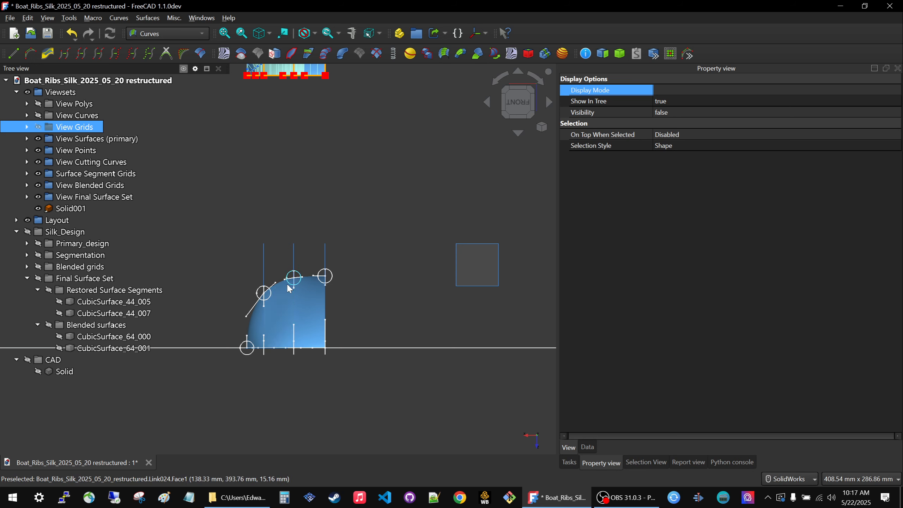
Show the View Curves group again and compare it with the primary surfaces and layout in the front view.
{"action": "scroll", "coordinate": [370, 300], "scroll_direction": "down", "scroll_amount": 4}
{"action": "scroll", "coordinate": [345, 195], "scroll_direction": "up", "scroll_amount": 1}
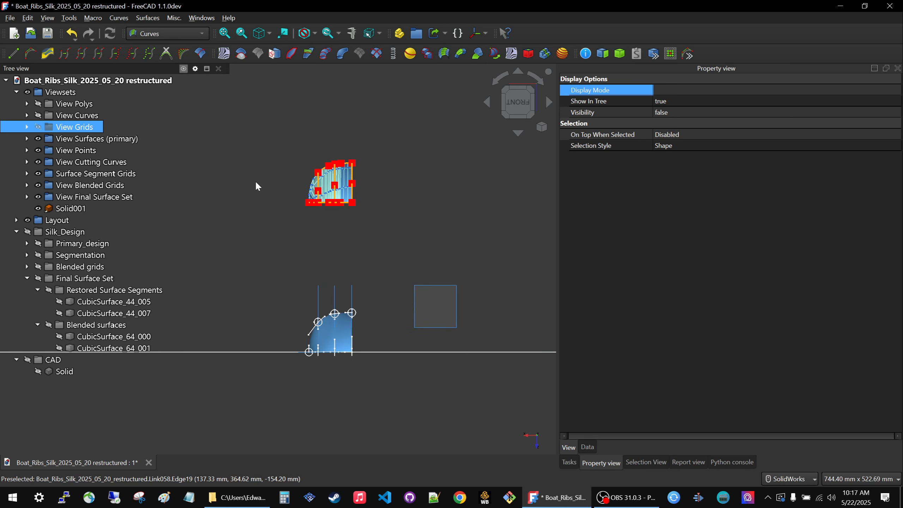
{"action": "left_click", "coordinate": [128, 175]}
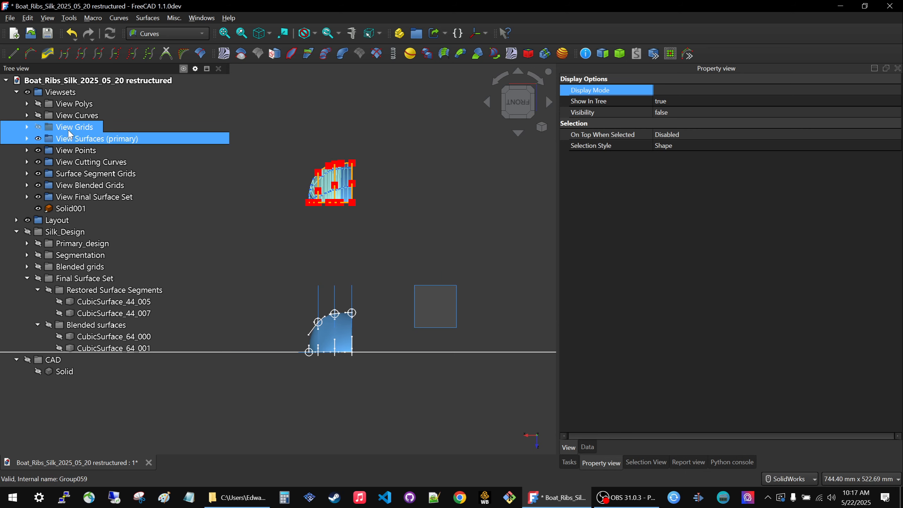
{"action": "left_click", "coordinate": [70, 116]}
{"action": "key", "text": "space"}
{"action": "scroll", "coordinate": [320, 294], "scroll_direction": "up", "scroll_amount": 4}
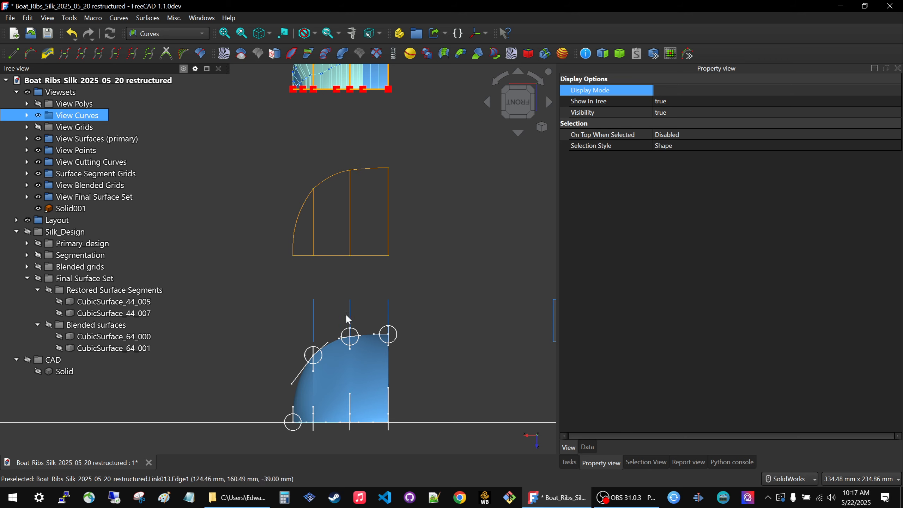
{"action": "scroll", "coordinate": [355, 302], "scroll_direction": "down", "scroll_amount": 2}
{"action": "scroll", "coordinate": [356, 313], "scroll_direction": "up", "scroll_amount": 4}
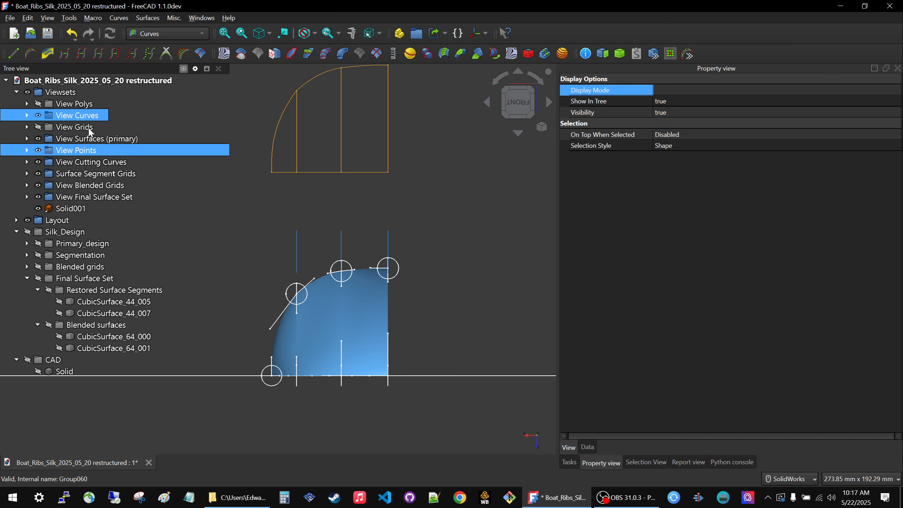
Hide the View Surfaces (primary) group and show View Polys again to inspect the polygons over the layout sketches.
{"action": "left_click", "coordinate": [81, 139]}
{"action": "key", "text": "space"}
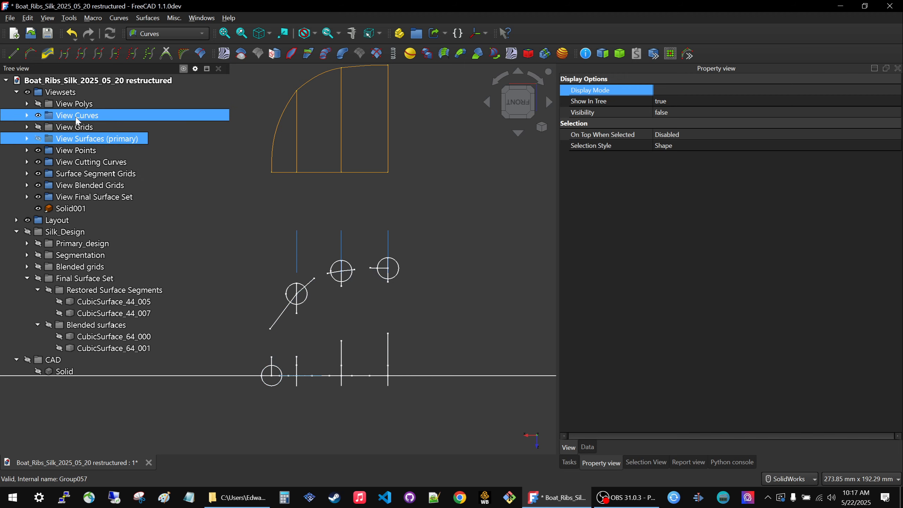
{"action": "left_click", "coordinate": [74, 104]}
{"action": "key", "text": "space"}
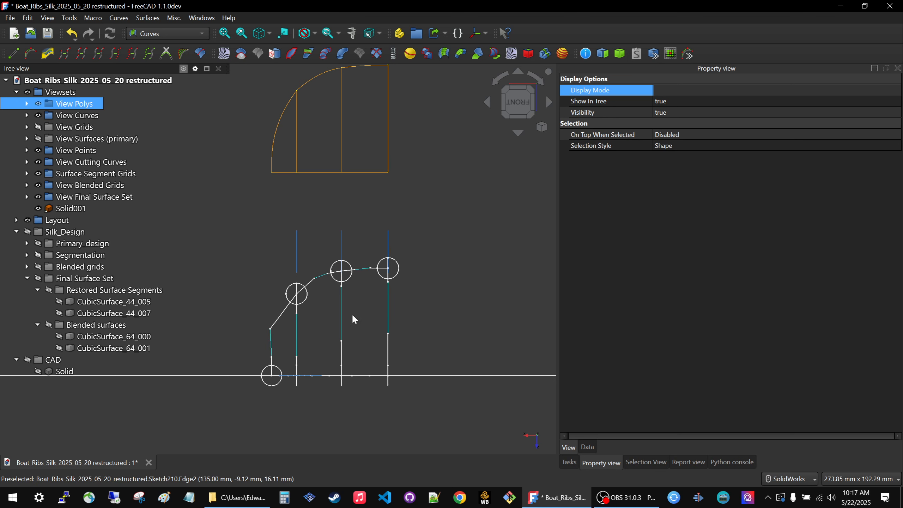
{"action": "scroll", "coordinate": [335, 341], "scroll_direction": "down", "scroll_amount": 2}
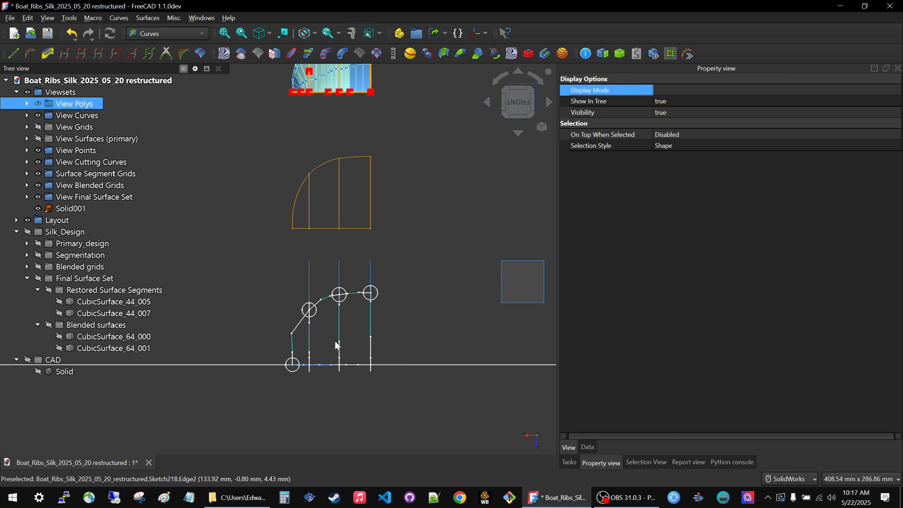
{"action": "scroll", "coordinate": [335, 341], "scroll_direction": "down", "scroll_amount": 8}
{"action": "middle_click_drag", "start_coordinate": [335, 341], "coordinate": [395, 374]}
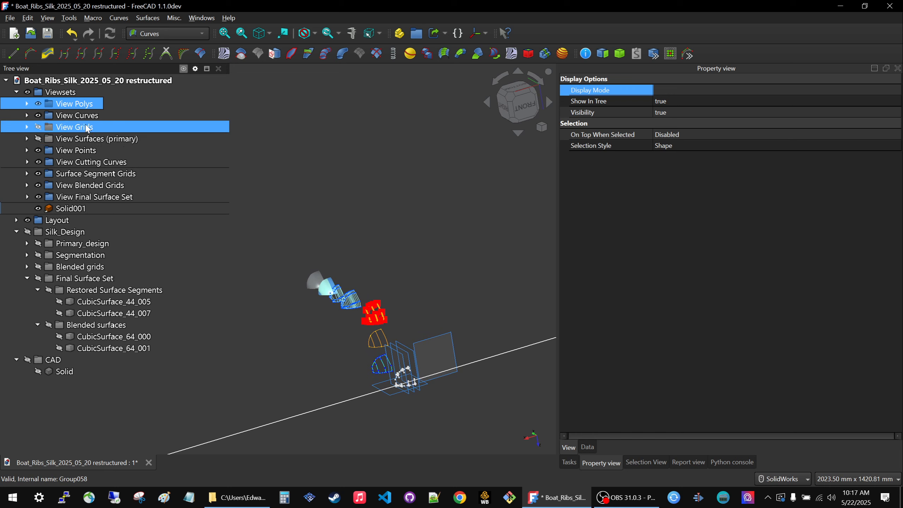
Hide the Viewsets group to inspect the layout sketches and datum planes alone, then show all its view sets.
{"action": "left_click", "coordinate": [60, 92]}
{"action": "key", "text": "space"}
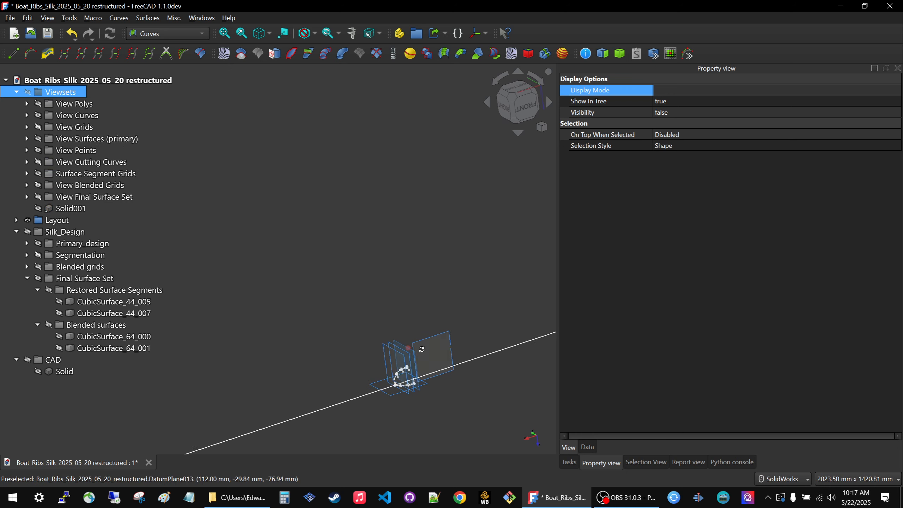
{"action": "middle_click_drag", "start_coordinate": [421, 349], "coordinate": [441, 366]}
{"action": "scroll", "coordinate": [392, 400], "scroll_direction": "up", "scroll_amount": 6}
{"action": "scroll", "coordinate": [511, 292], "scroll_direction": "up", "scroll_amount": 3}
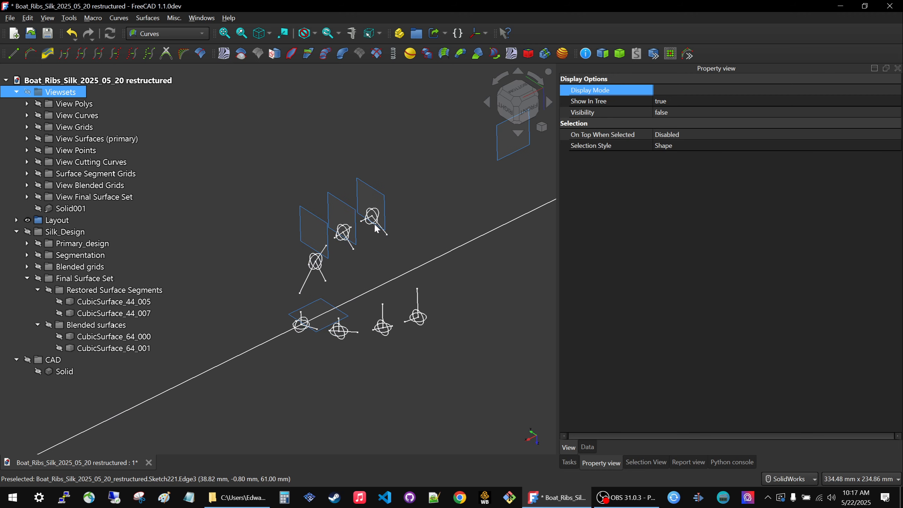
{"action": "key", "text": "space"}
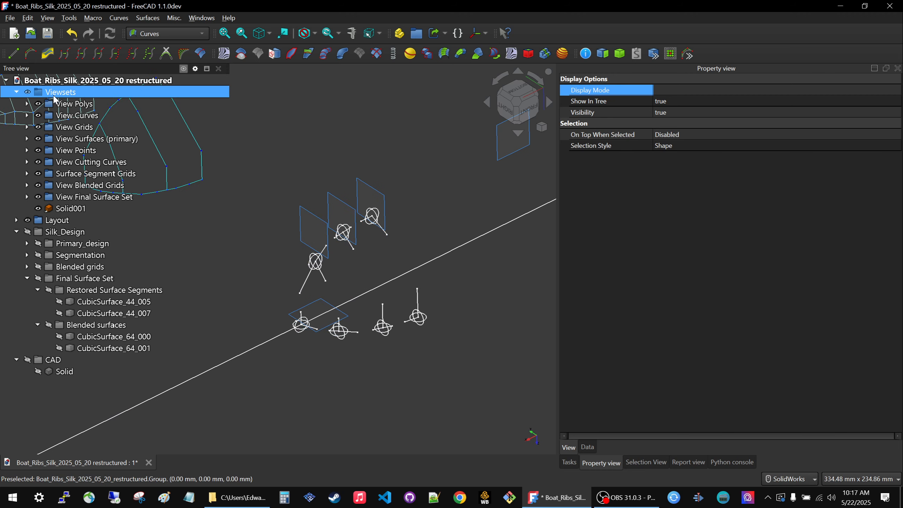
Hide the entire Viewsets group once more and restore it while viewing the whole offset arrangement.
{"action": "scroll", "coordinate": [394, 277], "scroll_direction": "down", "scroll_amount": 5}
{"action": "left_click", "coordinate": [98, 107]}
{"action": "key", "text": "space"}
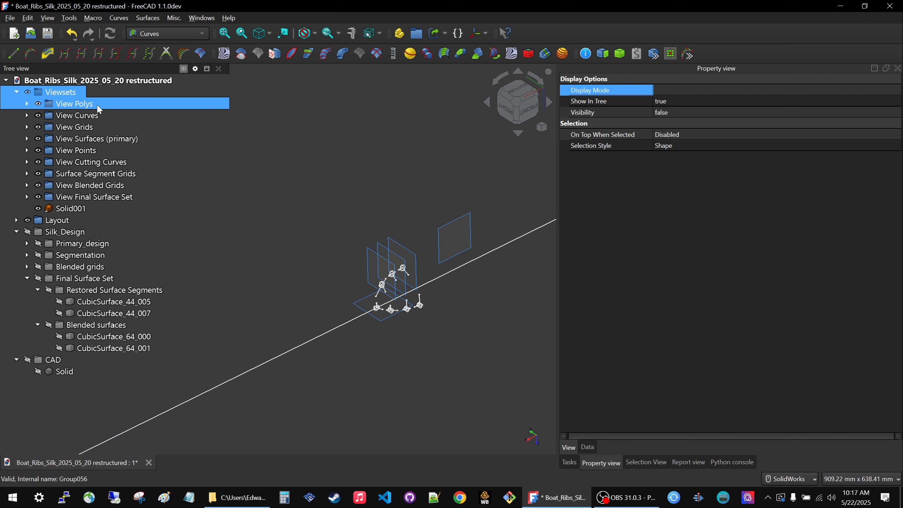
{"action": "scroll", "coordinate": [435, 290], "scroll_direction": "down", "scroll_amount": 1}
{"action": "scroll", "coordinate": [433, 358], "scroll_direction": "down", "scroll_amount": 1}
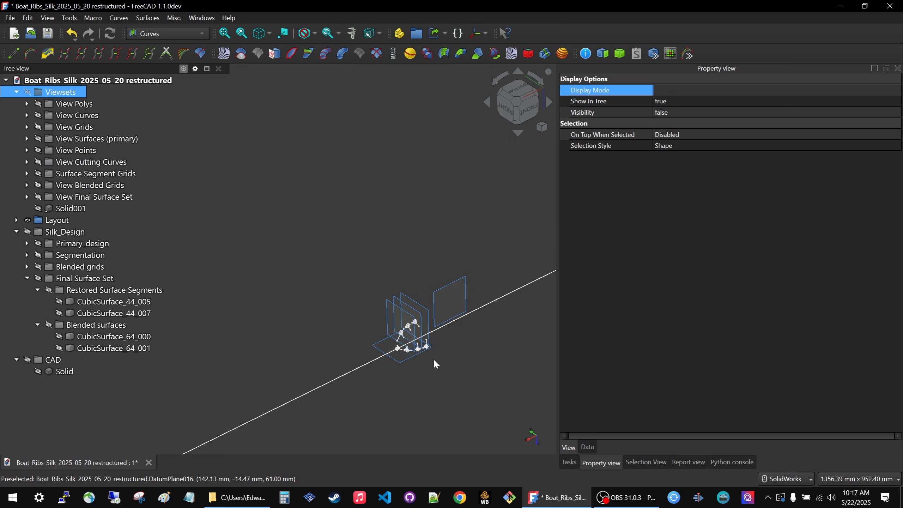
{"action": "key", "text": "space"}
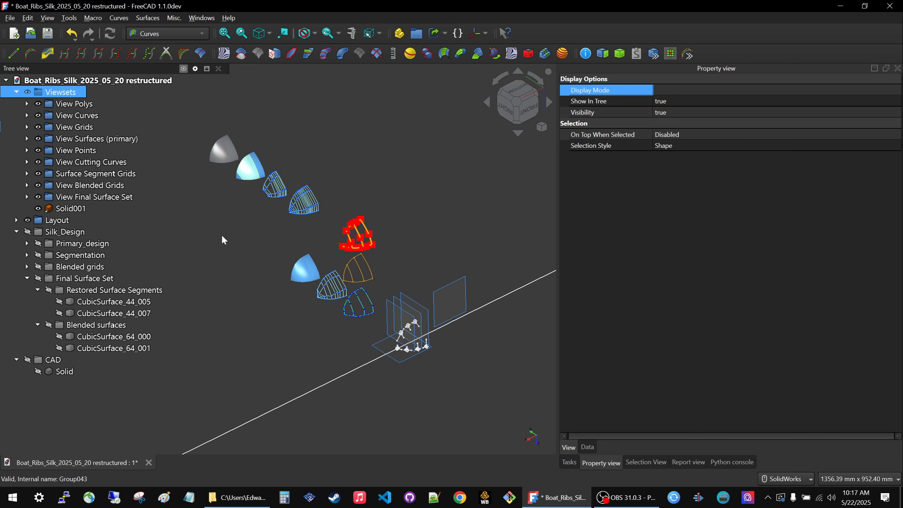
Open the RIB6_RIGHT_BOTTOM sketch in the layout's RIB6 group for editing.
{"action": "scroll", "coordinate": [408, 339], "scroll_direction": "up", "scroll_amount": 6}
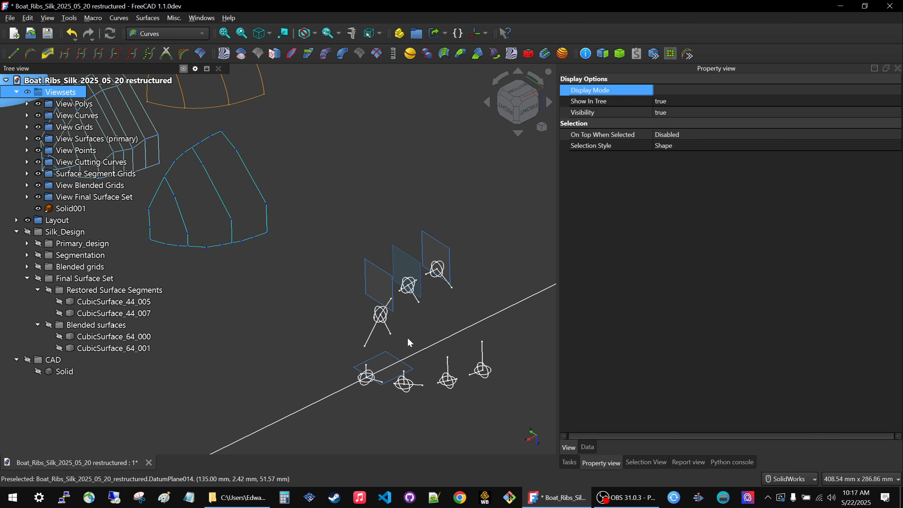
{"action": "left_click", "coordinate": [415, 297]}
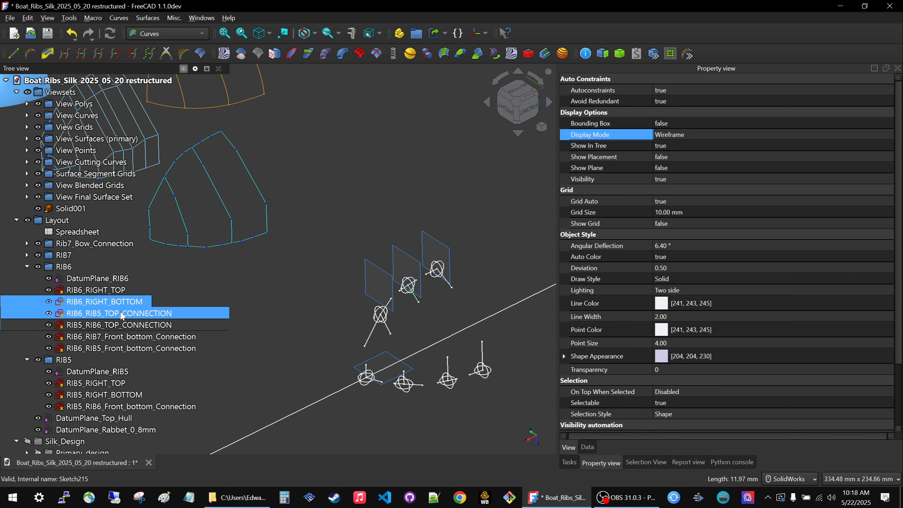
{"action": "double_click", "coordinate": [121, 302]}
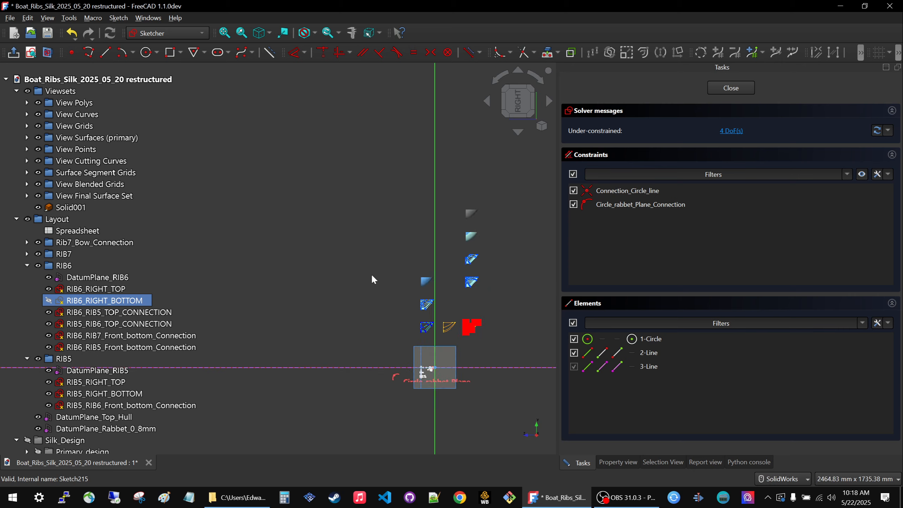
Examine the opened rib sketch in 3D together with the layout planes and the offset view sets.
{"action": "scroll", "coordinate": [376, 276], "scroll_direction": "down", "scroll_amount": 2}
{"action": "middle_click_drag", "start_coordinate": [376, 391], "coordinate": [461, 303]}
{"action": "scroll", "coordinate": [303, 318], "scroll_direction": "up", "scroll_amount": 6}
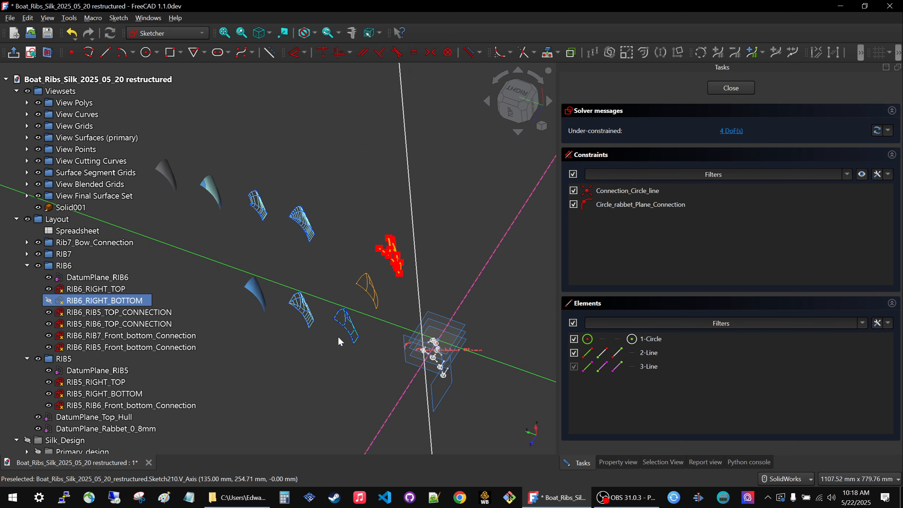
{"action": "middle_click_drag", "start_coordinate": [349, 283], "coordinate": [335, 135]}
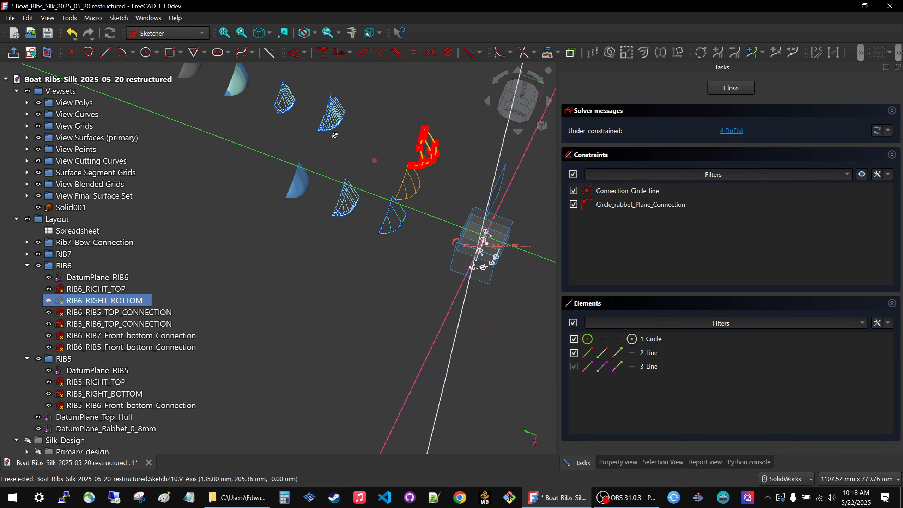
{"action": "middle_click_drag", "start_coordinate": [407, 281], "coordinate": [340, 263]}
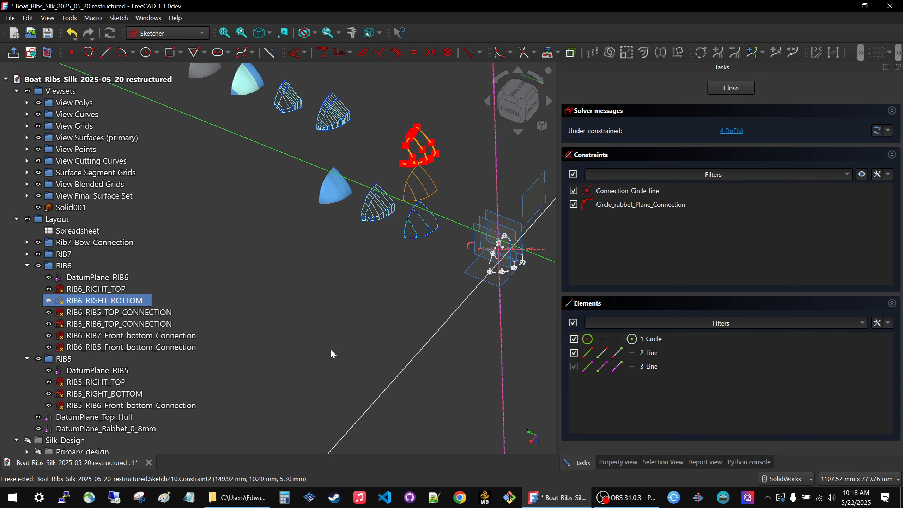
{"action": "scroll", "coordinate": [330, 348], "scroll_direction": "down", "scroll_amount": 2}
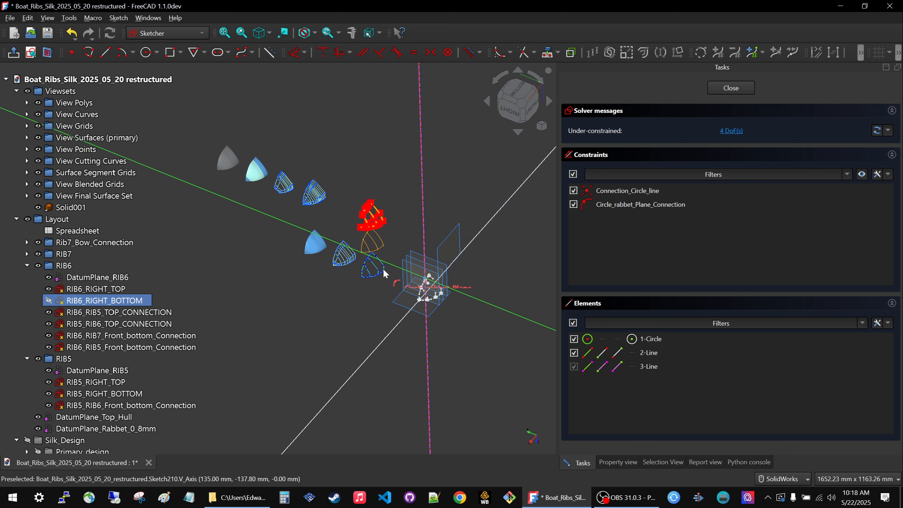
{"action": "scroll", "coordinate": [397, 292], "scroll_direction": "up", "scroll_amount": 5}
{"action": "scroll", "coordinate": [460, 278], "scroll_direction": "up", "scroll_amount": 6}
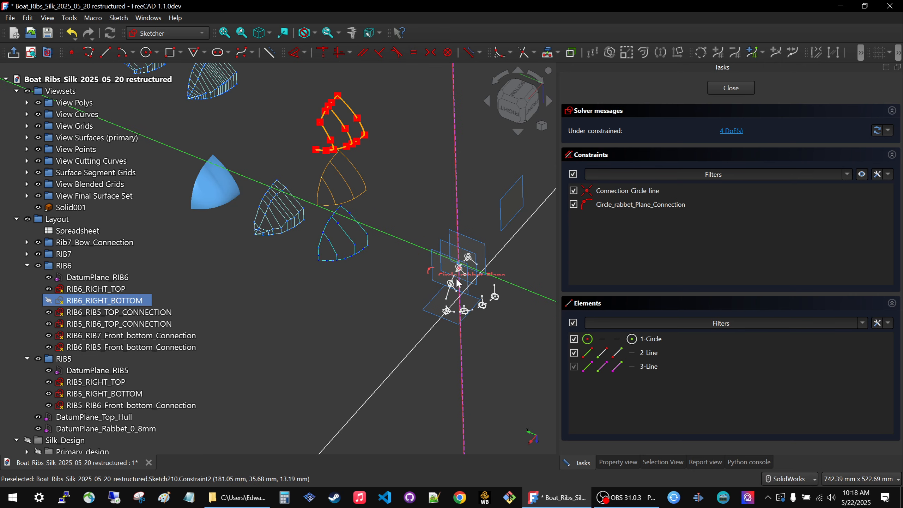
Examine the line's free endpoint and the rabbet plane connection constraint at the circle's centre.
{"action": "scroll", "coordinate": [459, 262], "scroll_direction": "down", "scroll_amount": 3}
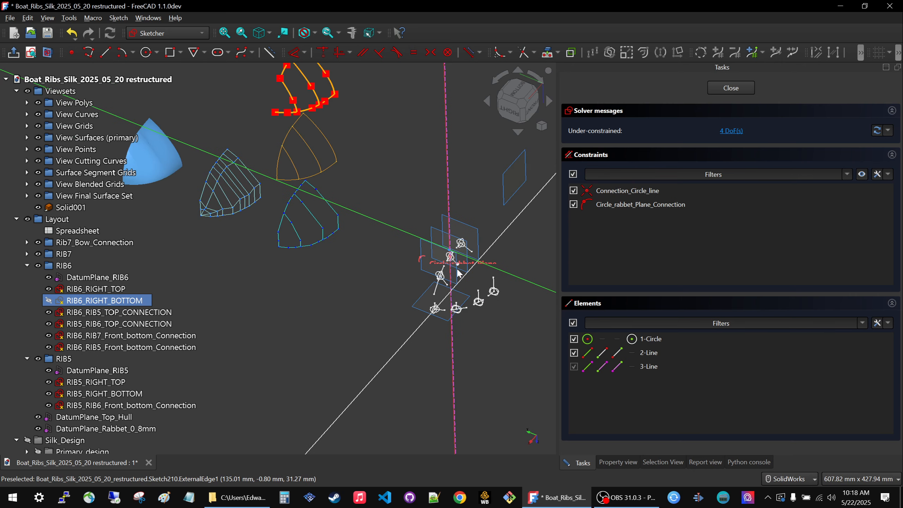
{"action": "scroll", "coordinate": [456, 266], "scroll_direction": "up", "scroll_amount": 2}
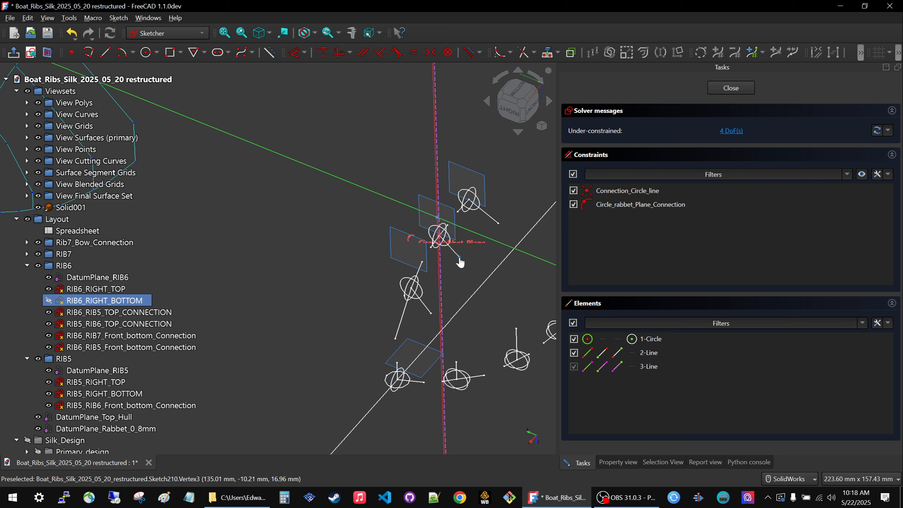
{"action": "left_click", "coordinate": [460, 257]}
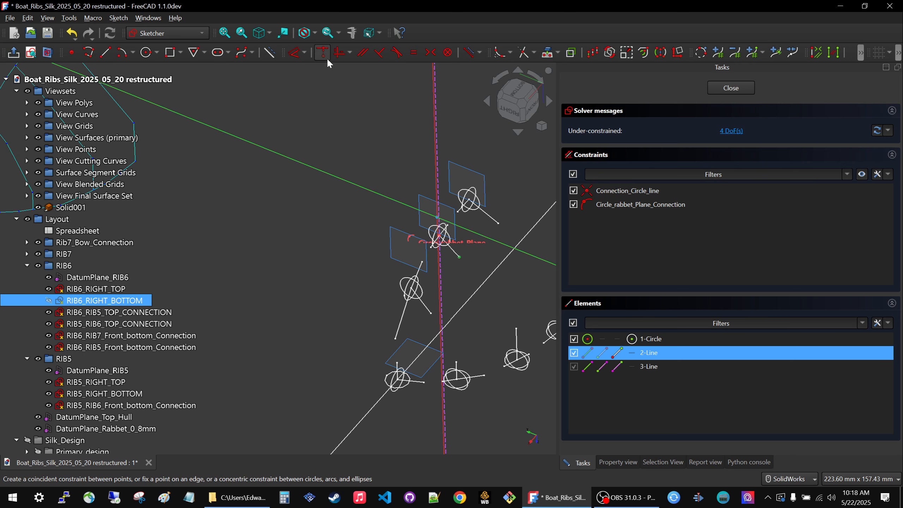
{"action": "scroll", "coordinate": [452, 215], "scroll_direction": "up", "scroll_amount": 5}
{"action": "left_click", "coordinate": [379, 154]}
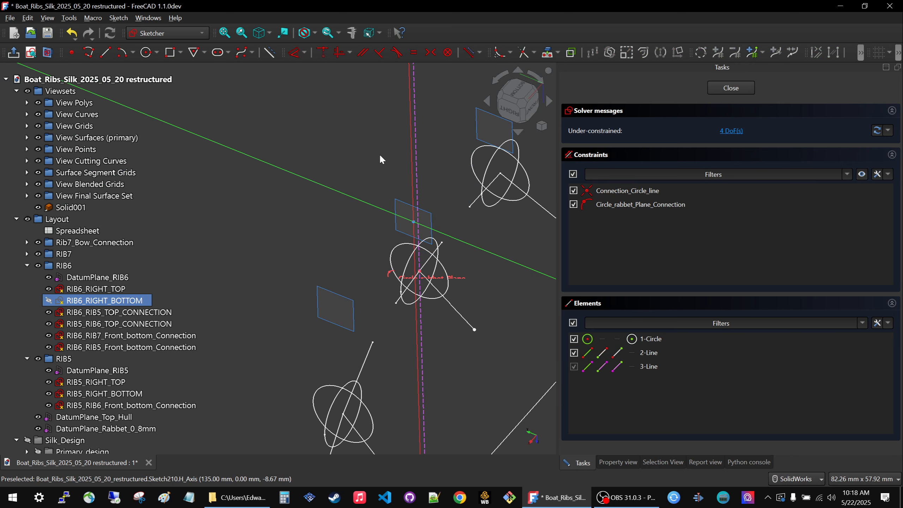
{"action": "scroll", "coordinate": [421, 279], "scroll_direction": "up", "scroll_amount": 5}
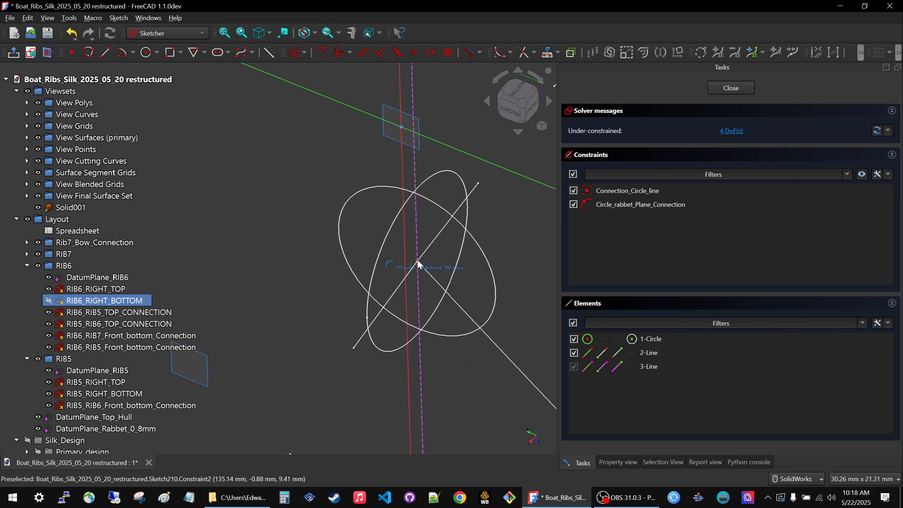
{"action": "scroll", "coordinate": [418, 263], "scroll_direction": "up", "scroll_amount": 5}
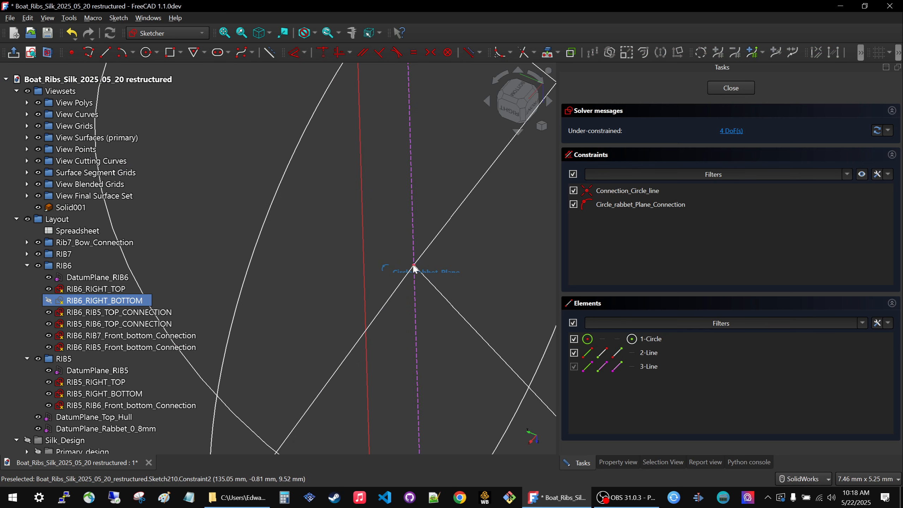
{"action": "left_click", "coordinate": [414, 269]}
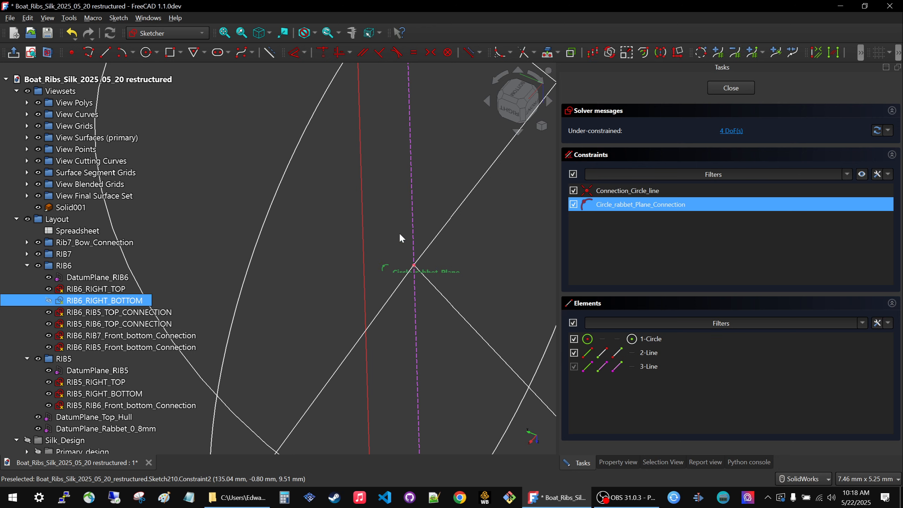
{"action": "left_click", "coordinate": [400, 235]}
Try to constrain the vertical distance of the circle's centre from the sketch origin.
{"action": "middle_click_drag", "start_coordinate": [416, 268], "coordinate": [467, 214]}
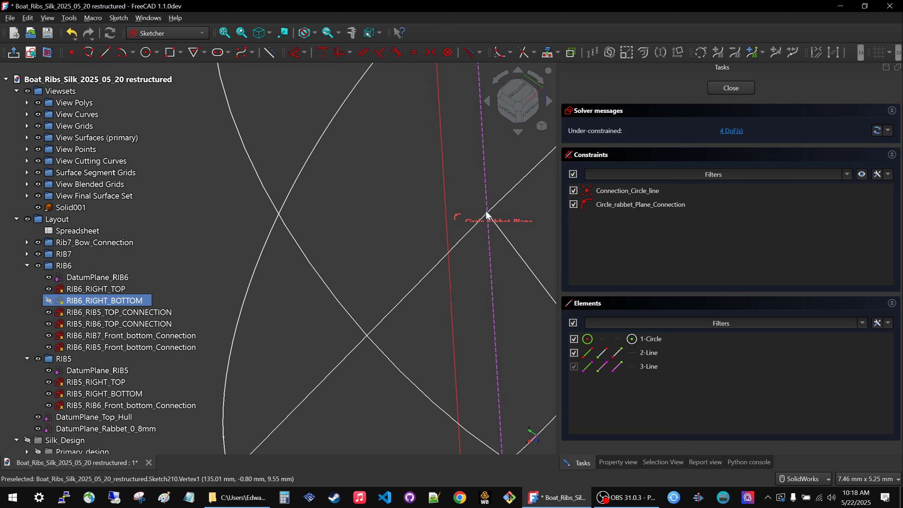
{"action": "scroll", "coordinate": [484, 179], "scroll_direction": "up", "scroll_amount": 5}
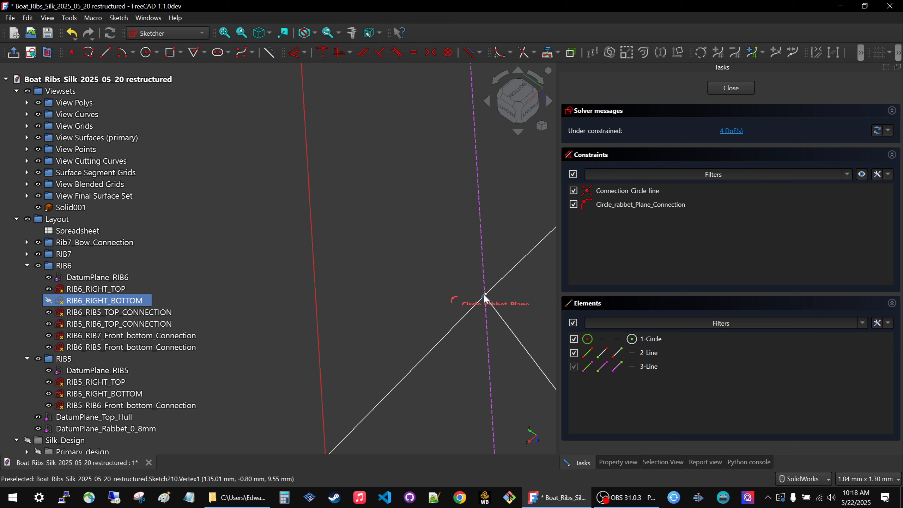
{"action": "scroll", "coordinate": [488, 295], "scroll_direction": "up", "scroll_amount": 5}
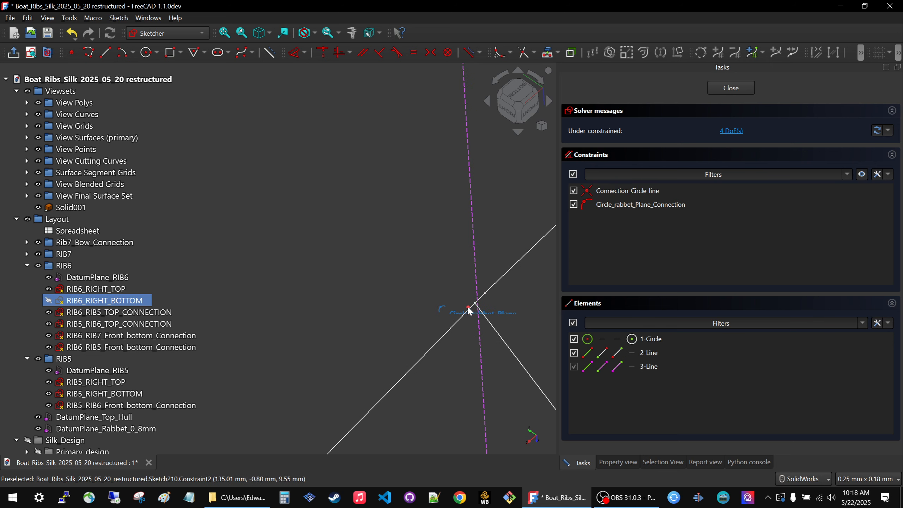
{"action": "scroll", "coordinate": [469, 310], "scroll_direction": "down", "scroll_amount": 2}
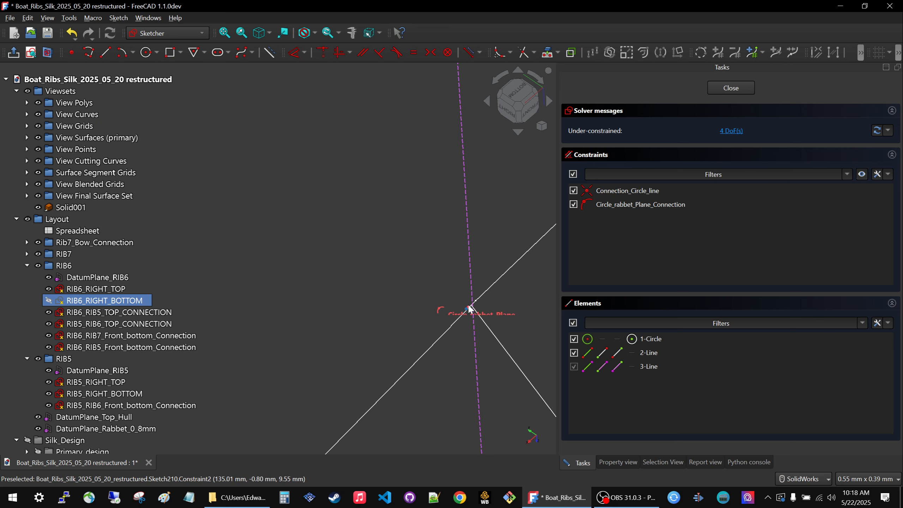
{"action": "left_click", "coordinate": [469, 308]}
{"action": "scroll", "coordinate": [395, 215], "scroll_direction": "down", "scroll_amount": 3}
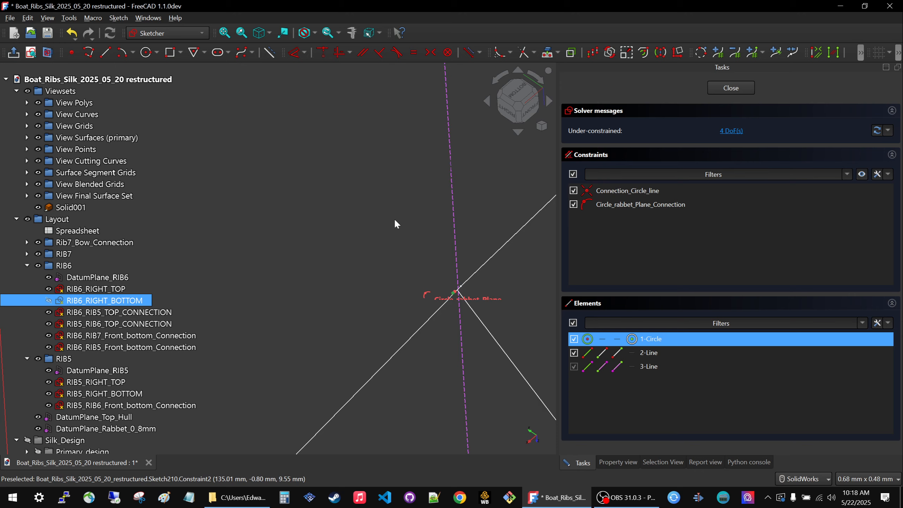
{"action": "scroll", "coordinate": [395, 221], "scroll_direction": "down", "scroll_amount": 5}
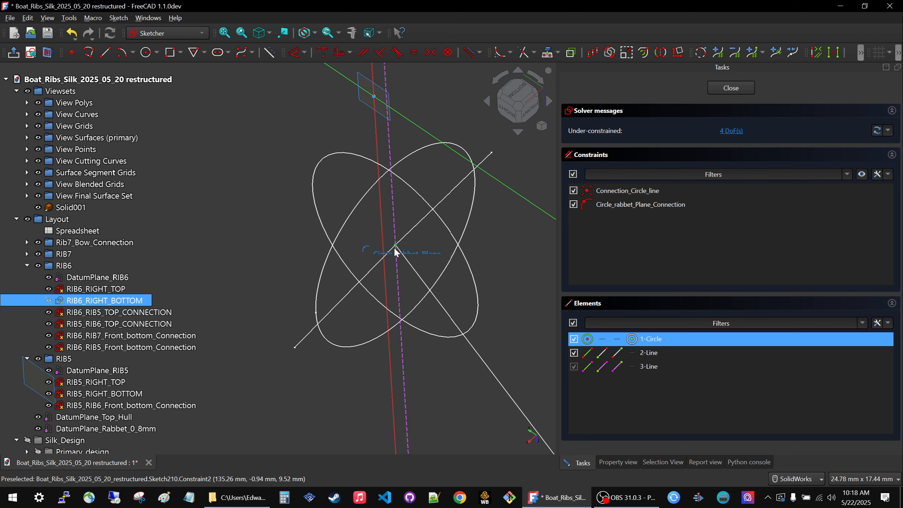
{"action": "scroll", "coordinate": [395, 249], "scroll_direction": "down", "scroll_amount": 3}
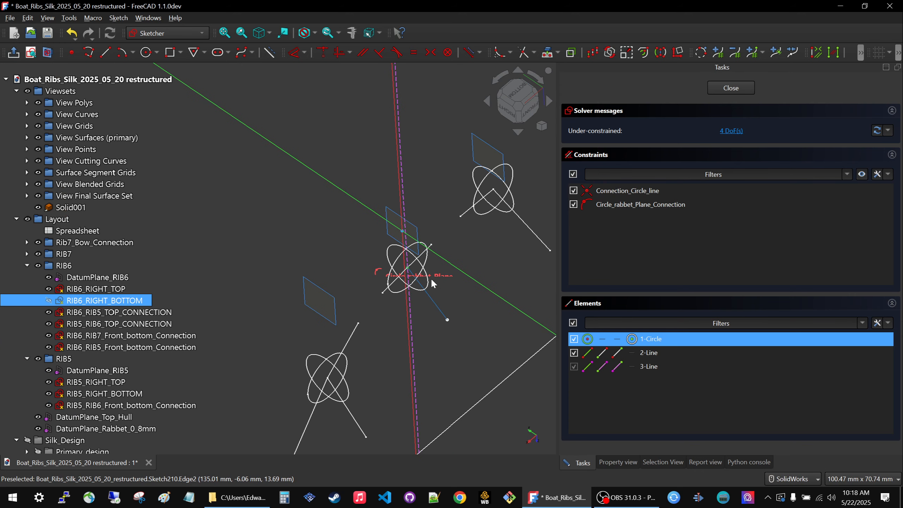
{"action": "left_click", "coordinate": [305, 52]}
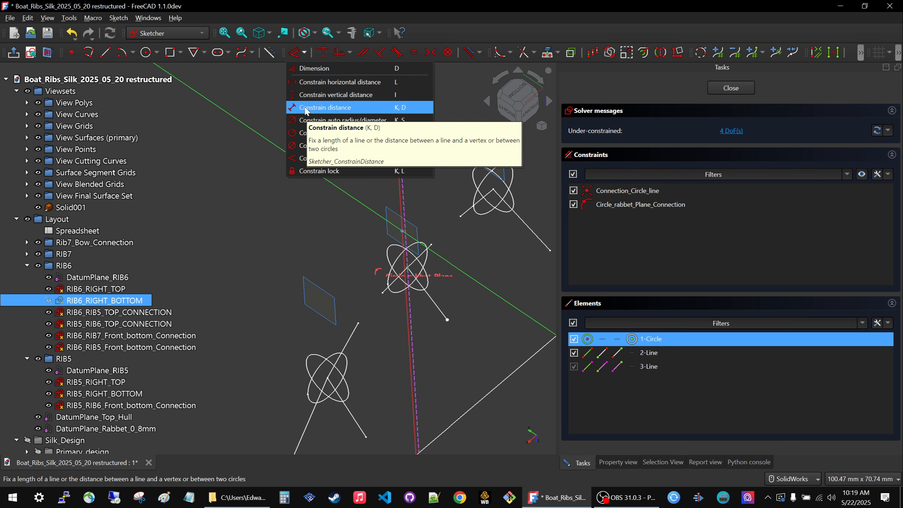
{"action": "left_click", "coordinate": [304, 94]}
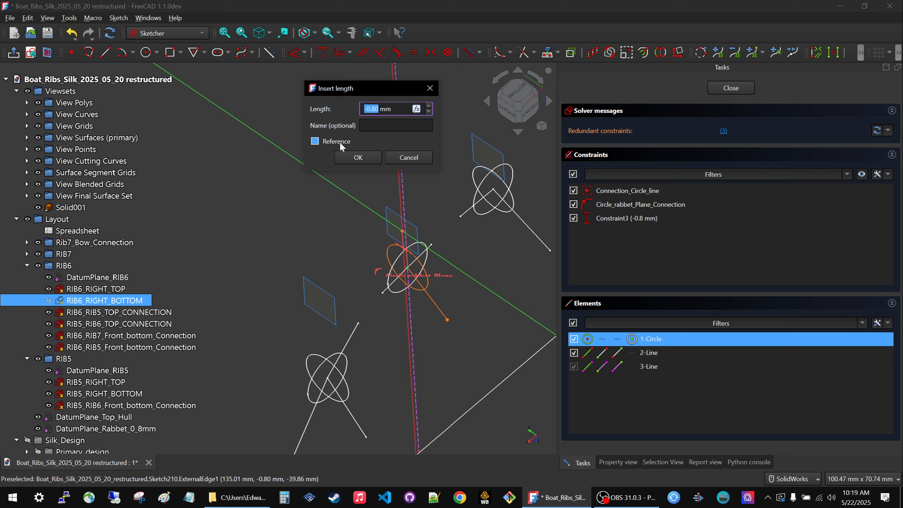
{"action": "left_click", "coordinate": [409, 158]}
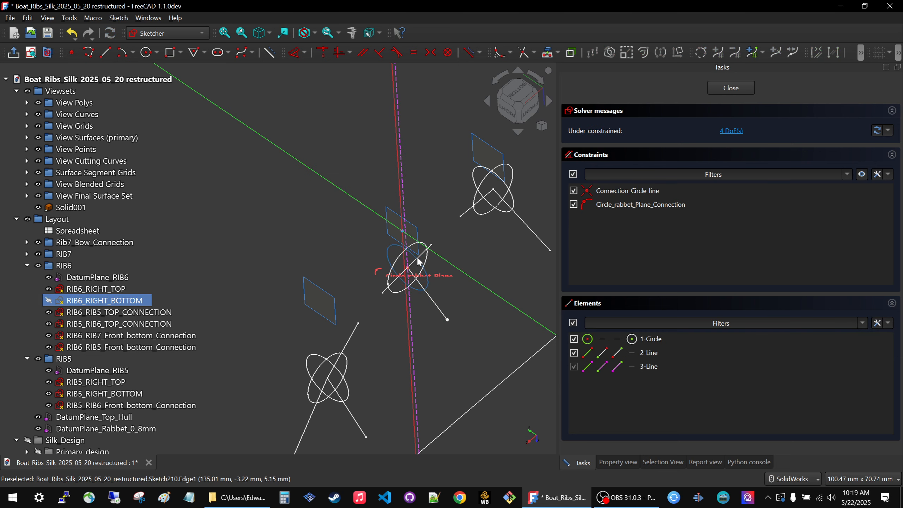
Constrain the horizontal distance of the circle's centre from the sketch origin, accepting the proposed length.
{"action": "scroll", "coordinate": [409, 265], "scroll_direction": "up", "scroll_amount": 8}
{"action": "scroll", "coordinate": [391, 274], "scroll_direction": "up", "scroll_amount": 6}
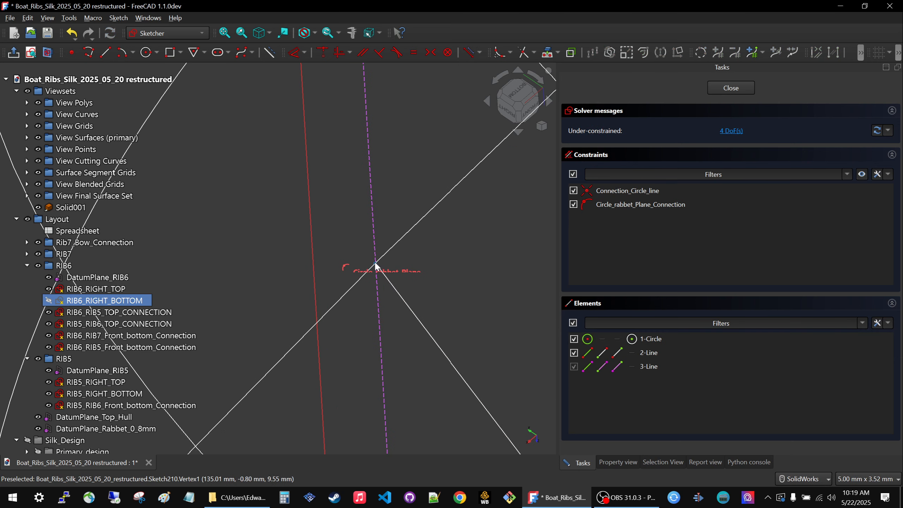
{"action": "left_click", "coordinate": [375, 265]}
{"action": "scroll", "coordinate": [447, 227], "scroll_direction": "down", "scroll_amount": 1}
{"action": "scroll", "coordinate": [448, 229], "scroll_direction": "down", "scroll_amount": 5}
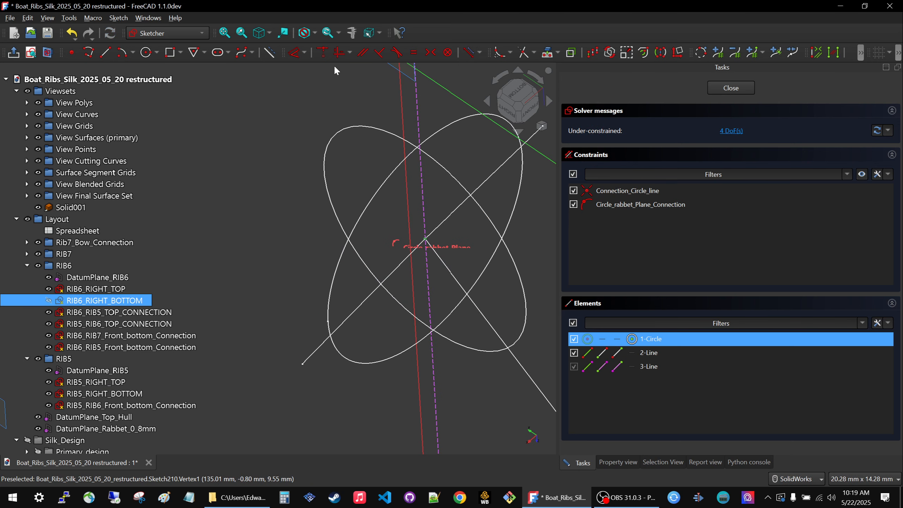
{"action": "left_click", "coordinate": [307, 52]}
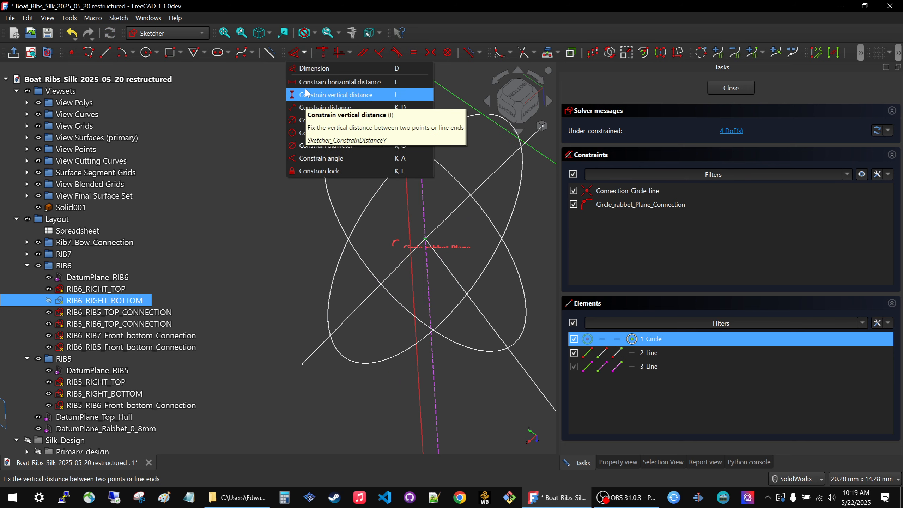
{"action": "left_click", "coordinate": [308, 82]}
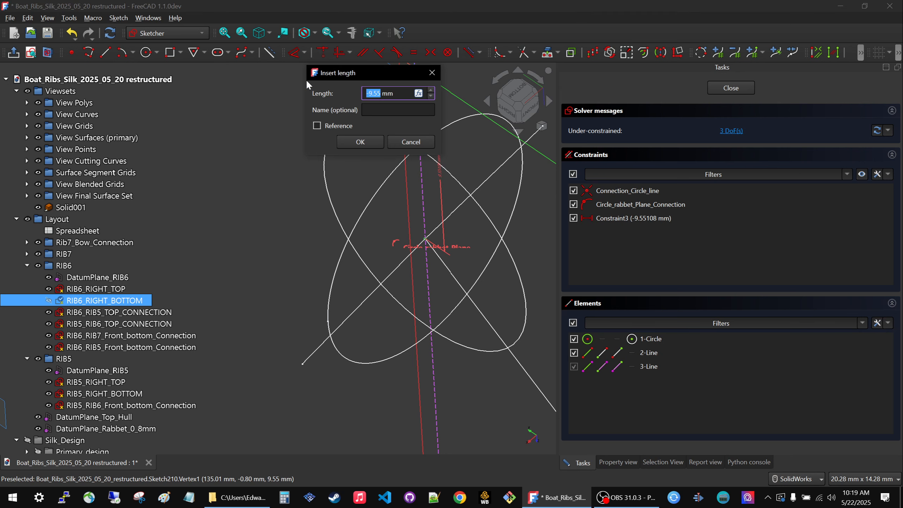
{"action": "left_click", "coordinate": [362, 141]}
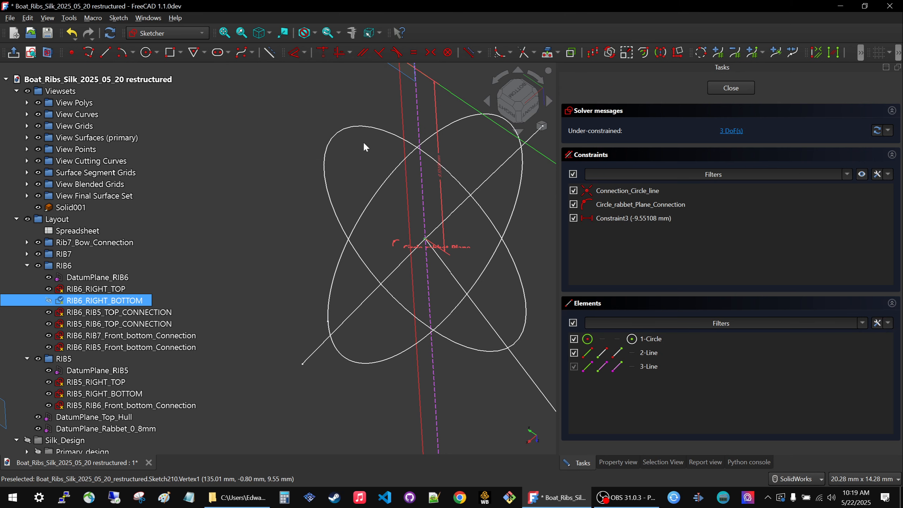
Move the line's free endpoint to about 13.4 mm horizontally and 14.7 mm vertically from the sketch origin.
{"action": "scroll", "coordinate": [386, 270], "scroll_direction": "down", "scroll_amount": 5}
{"action": "scroll", "coordinate": [395, 279], "scroll_direction": "up", "scroll_amount": 4}
{"action": "scroll", "coordinate": [389, 259], "scroll_direction": "down", "scroll_amount": 5}
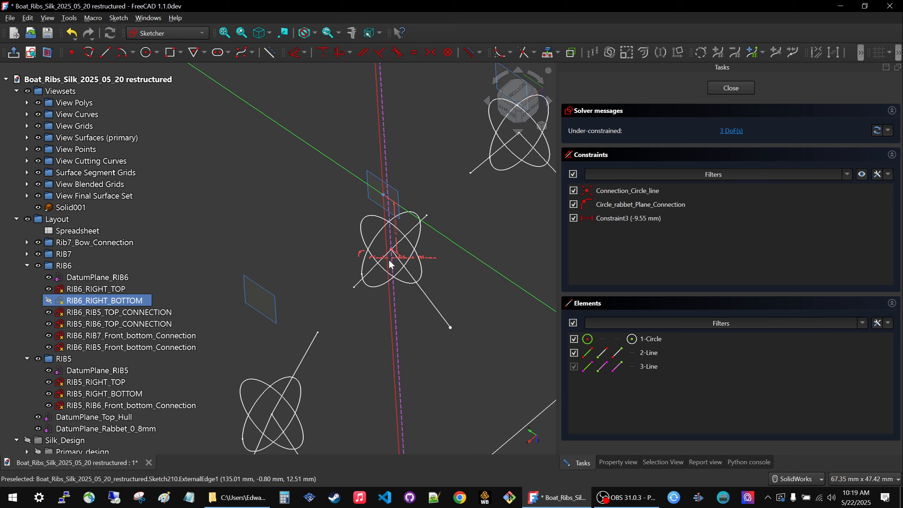
{"action": "mouse_move", "coordinate": [424, 296]}
{"action": "left_mouse_down"}
{"action": "mouse_move", "coordinate": [428, 320]}
{"action": "mouse_move", "coordinate": [445, 271]}
{"action": "mouse_move", "coordinate": [438, 300]}
{"action": "left_mouse_up"}
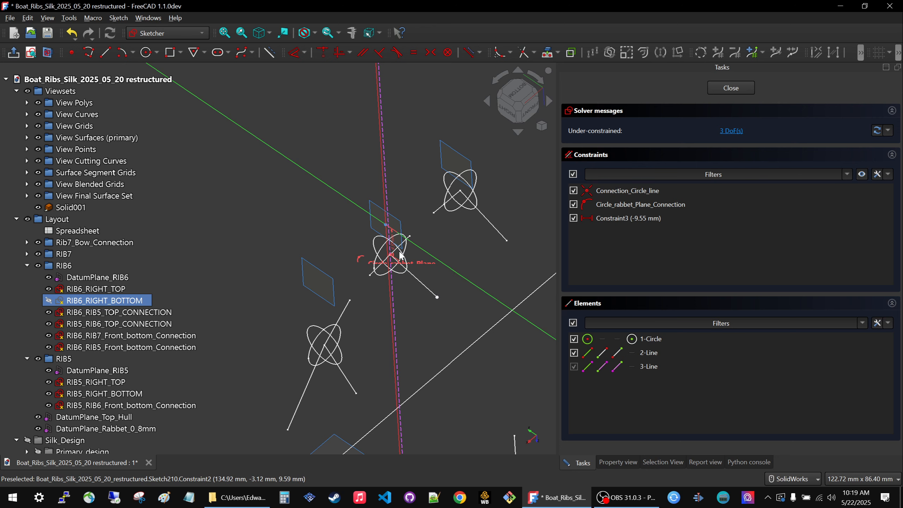
{"action": "scroll", "coordinate": [400, 256], "scroll_direction": "down", "scroll_amount": 10}
{"action": "scroll", "coordinate": [443, 287], "scroll_direction": "down", "scroll_amount": 3}
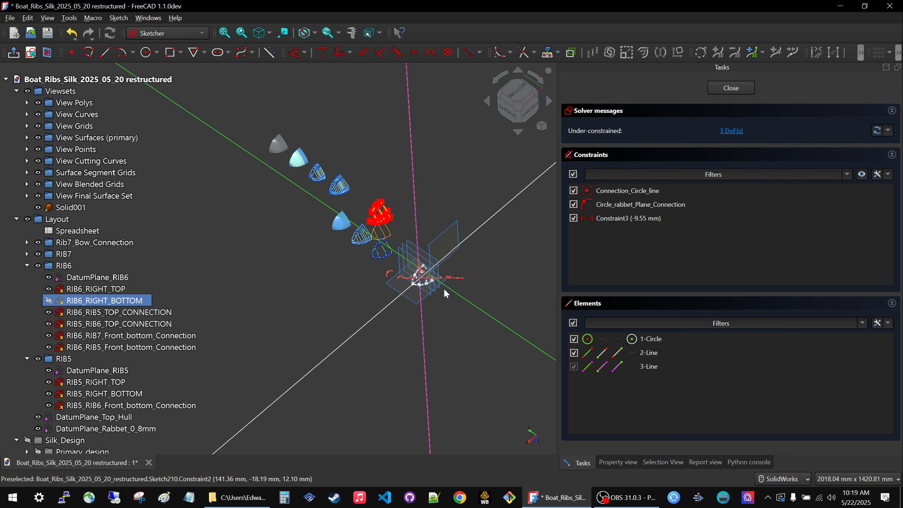
{"action": "scroll", "coordinate": [418, 277], "scroll_direction": "up", "scroll_amount": 3}
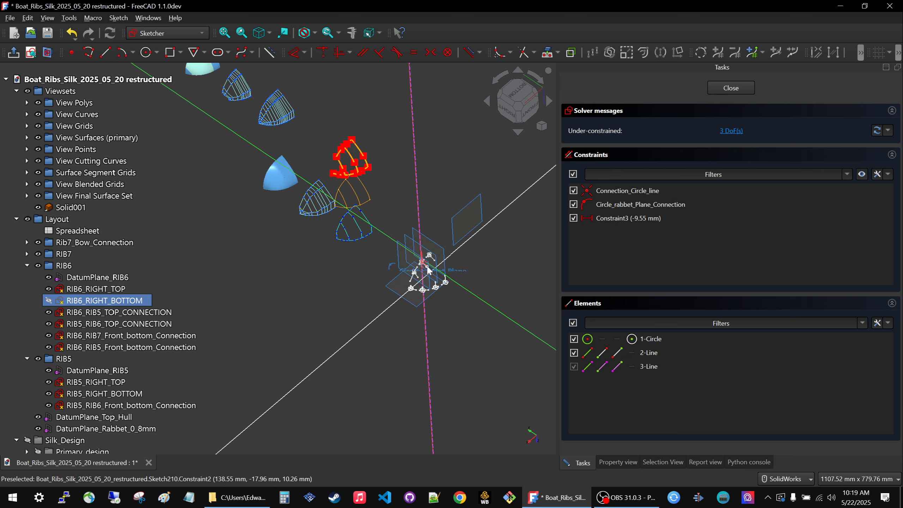
{"action": "scroll", "coordinate": [428, 271], "scroll_direction": "up", "scroll_amount": 7}
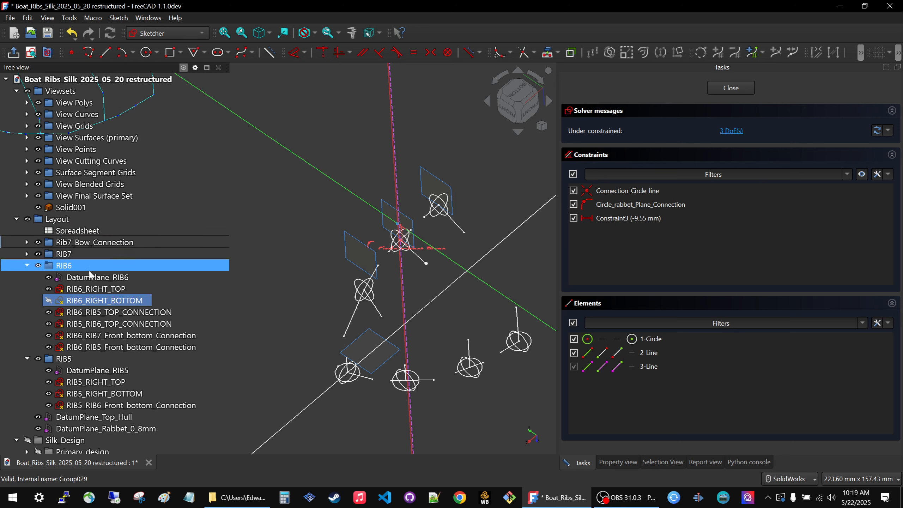
Hide the datum planes DatumPlane_RIB6, DatumPlane_Top_Hull and DatumPlane_Rabbet_0_8mm.
{"action": "key", "text": "space"}
{"action": "left_click", "coordinate": [76, 420]}
{"action": "key", "text": "space"}
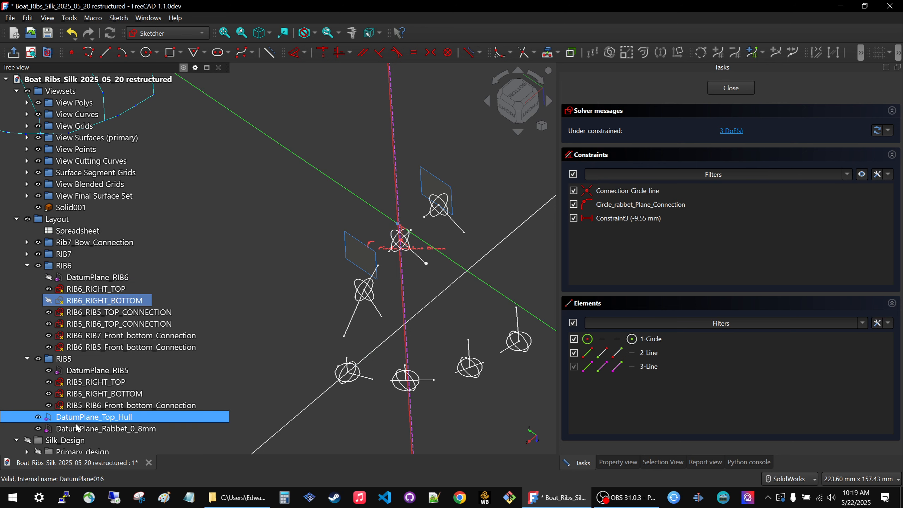
{"action": "left_click", "coordinate": [77, 429]}
{"action": "key", "text": "space"}
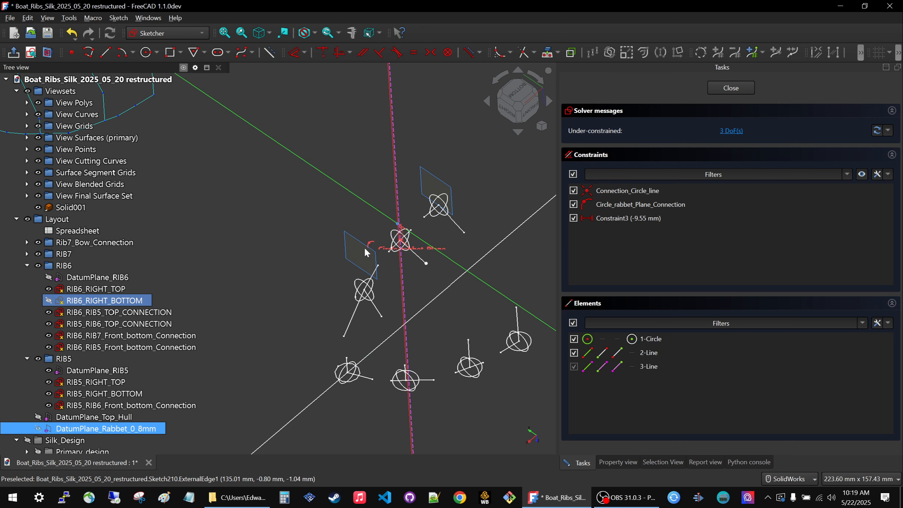
{"action": "left_click", "coordinate": [61, 278]}
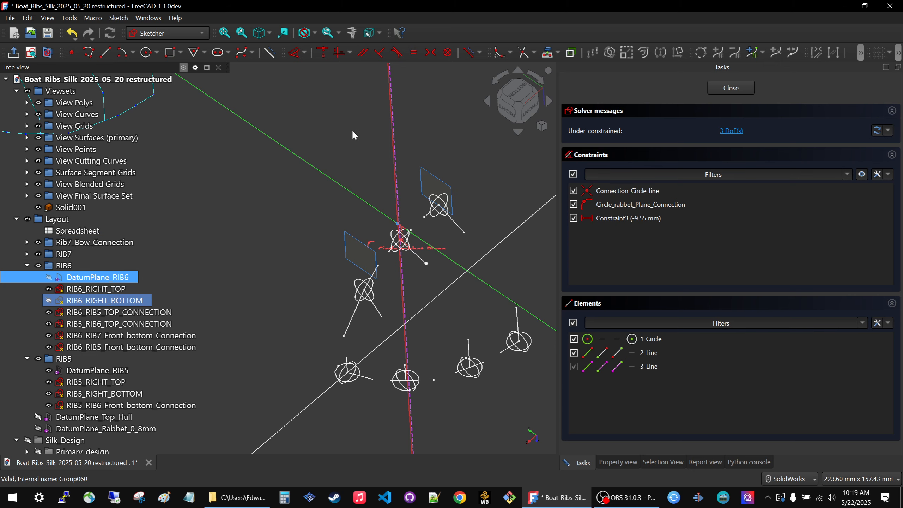
Fix the line's free endpoint at its current position with a lock constraint.
{"action": "scroll", "coordinate": [362, 245], "scroll_direction": "down", "scroll_amount": 5}
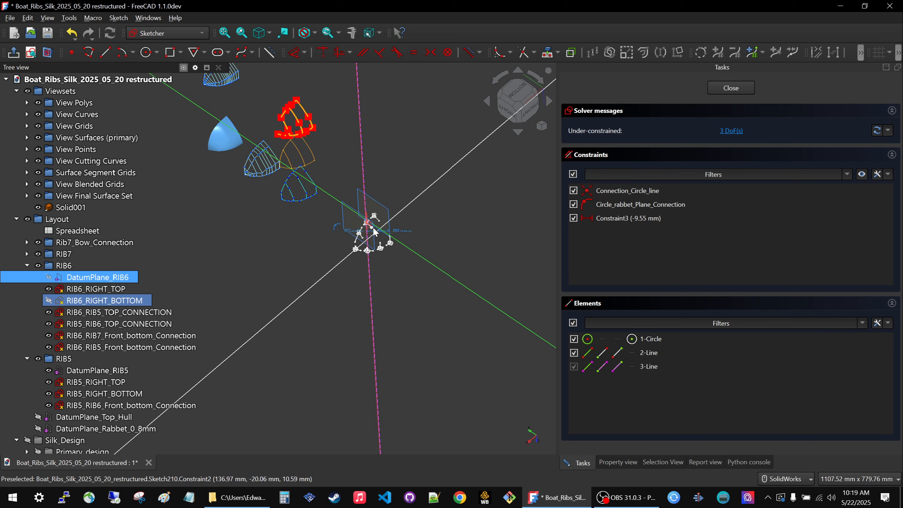
{"action": "scroll", "coordinate": [370, 231], "scroll_direction": "up", "scroll_amount": 5}
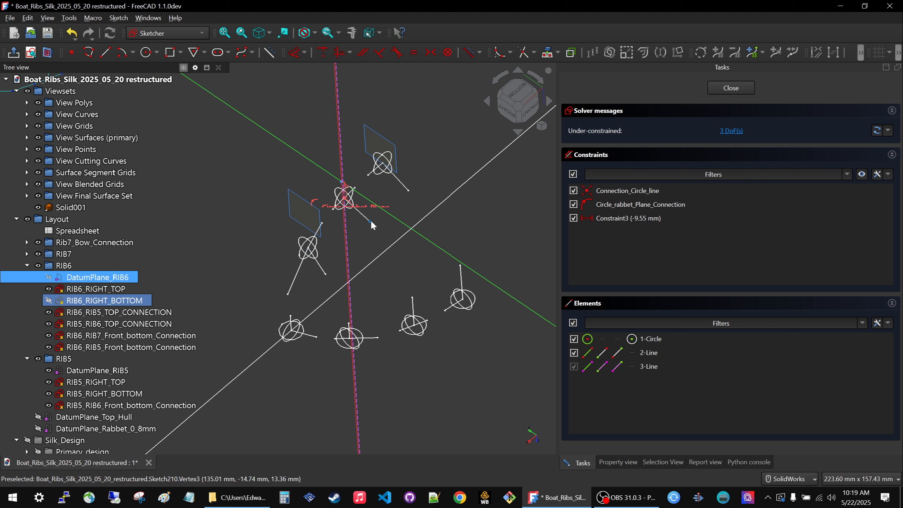
{"action": "left_click", "coordinate": [371, 220]}
{"action": "left_click", "coordinate": [305, 52]}
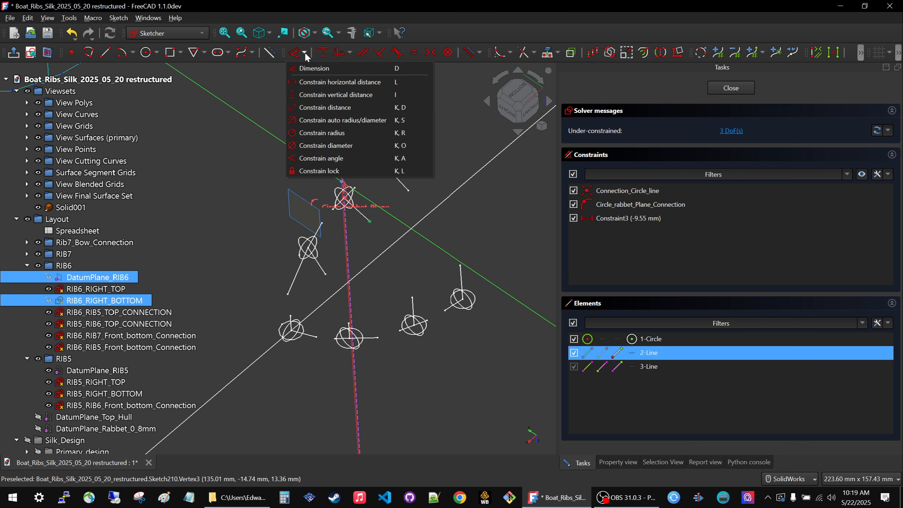
{"action": "left_click", "coordinate": [343, 171]}
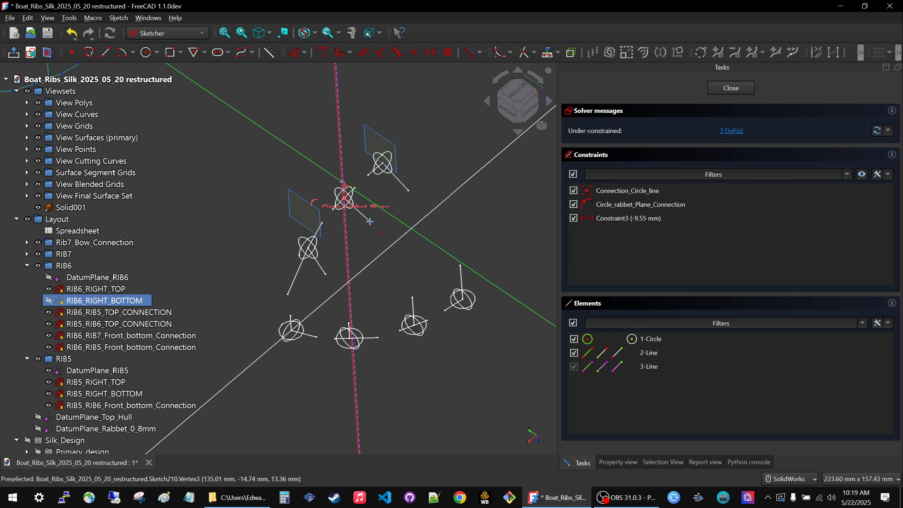
{"action": "left_click", "coordinate": [370, 220]}
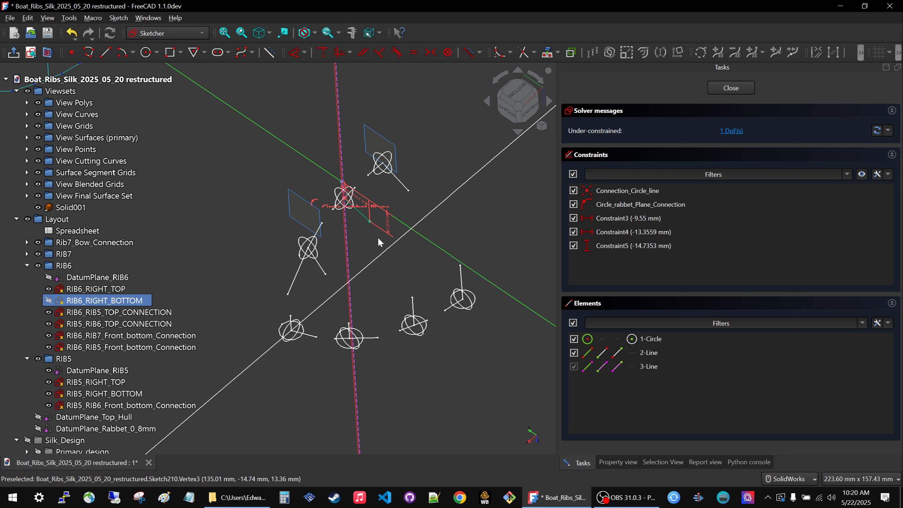
Move the dimension labels of the line endpoint's horizontal and vertical constraints clear of the surrounding rib sketches.
{"action": "scroll", "coordinate": [481, 312], "scroll_direction": "down", "scroll_amount": 2}
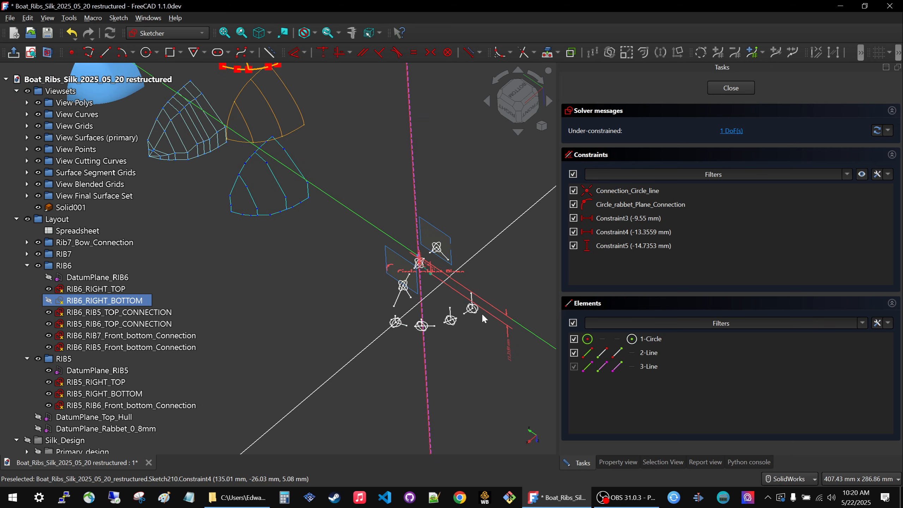
{"action": "scroll", "coordinate": [435, 271], "scroll_direction": "up", "scroll_amount": 5}
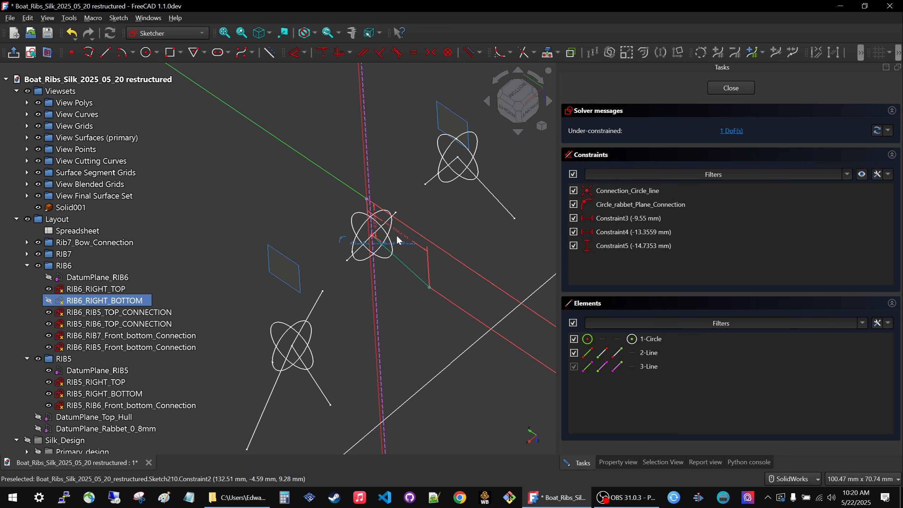
{"action": "scroll", "coordinate": [401, 124], "scroll_direction": "down", "scroll_amount": 6}
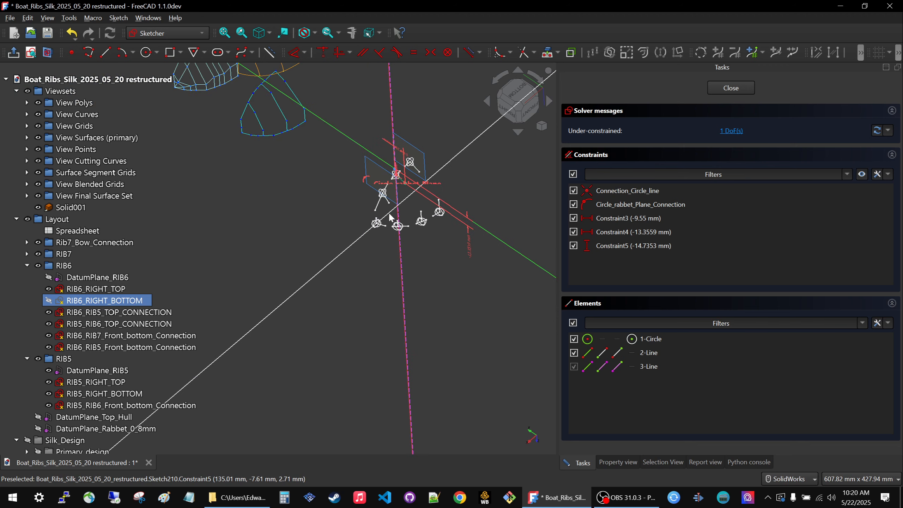
{"action": "scroll", "coordinate": [390, 219], "scroll_direction": "down", "scroll_amount": 2}
{"action": "scroll", "coordinate": [392, 187], "scroll_direction": "up", "scroll_amount": 2}
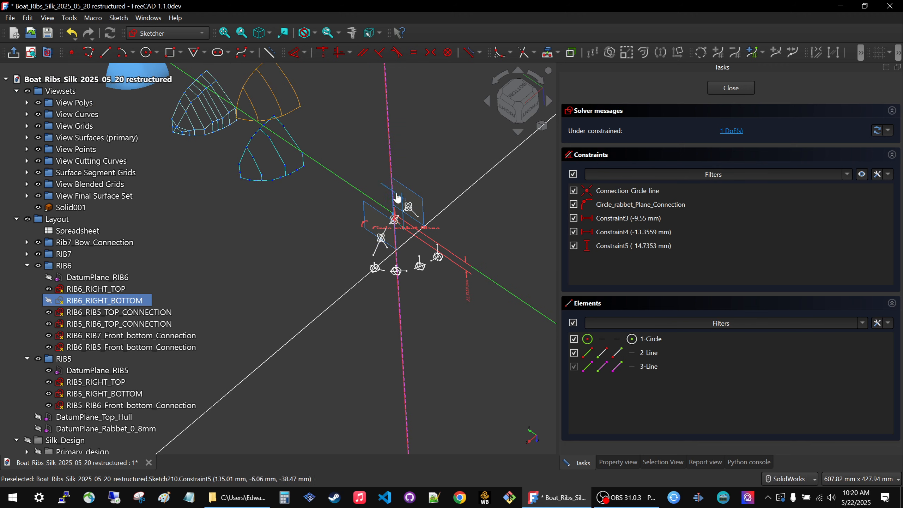
{"action": "scroll", "coordinate": [523, 305], "scroll_direction": "up", "scroll_amount": 3}
{"action": "scroll", "coordinate": [370, 291], "scroll_direction": "down", "scroll_amount": 4}
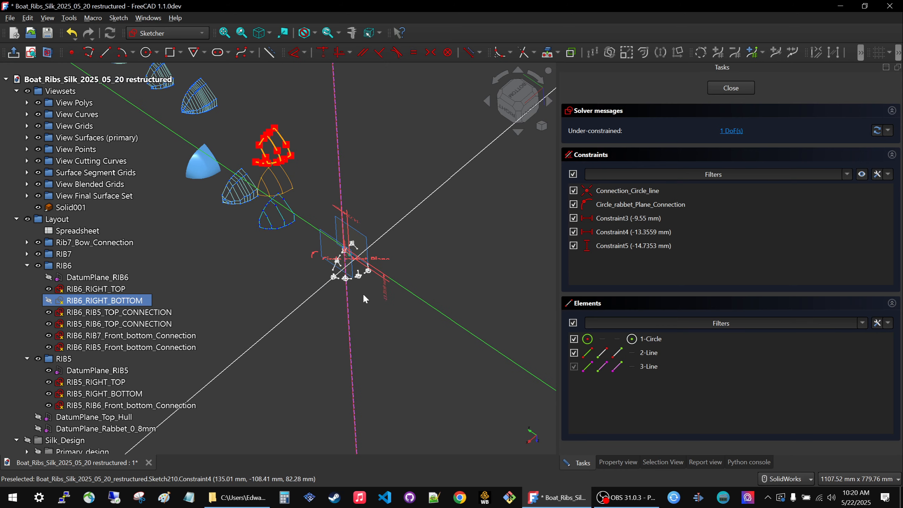
{"action": "middle_click_drag", "start_coordinate": [362, 294], "coordinate": [396, 267]}
{"action": "scroll", "coordinate": [494, 268], "scroll_direction": "down", "scroll_amount": 3}
{"action": "scroll", "coordinate": [363, 216], "scroll_direction": "up", "scroll_amount": 1}
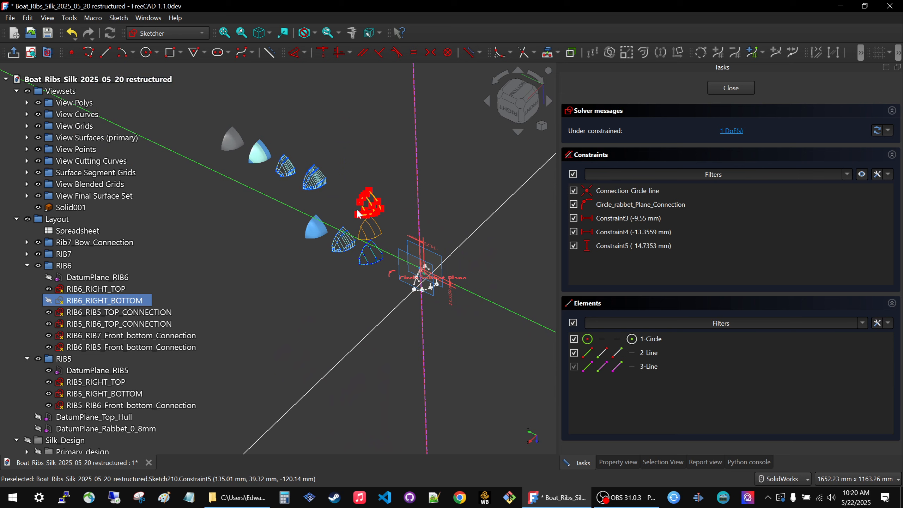
{"action": "left_click_drag", "start_coordinate": [447, 295], "coordinate": [478, 354]}
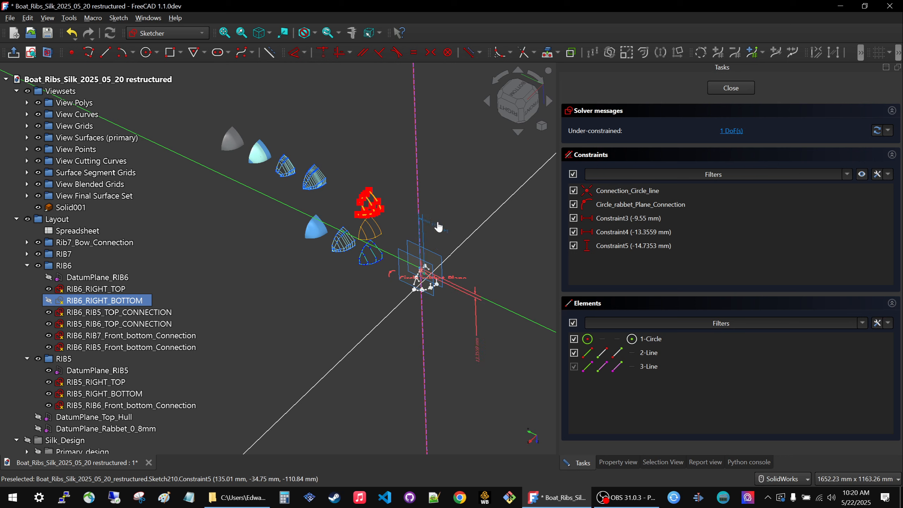
{"action": "left_click_drag", "start_coordinate": [438, 227], "coordinate": [441, 212]}
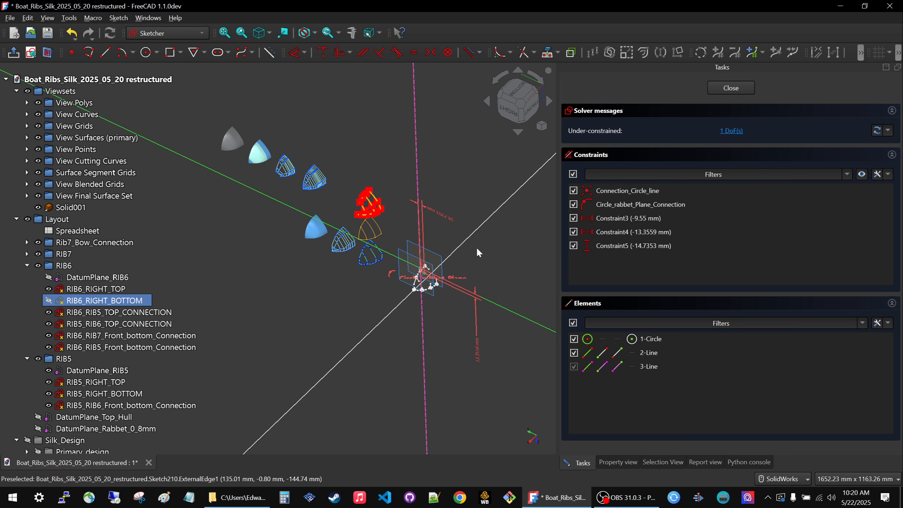
Set the vertical distance constraint of the line's free endpoint to -200 mm.
{"action": "double_click", "coordinate": [441, 215]}
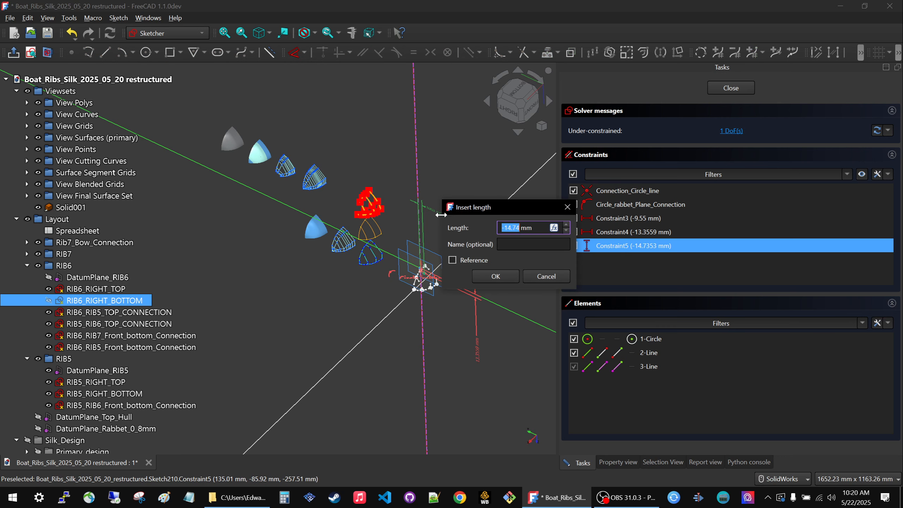
{"action": "type", "text": "-200"}
{"action": "left_click", "coordinate": [505, 277]}
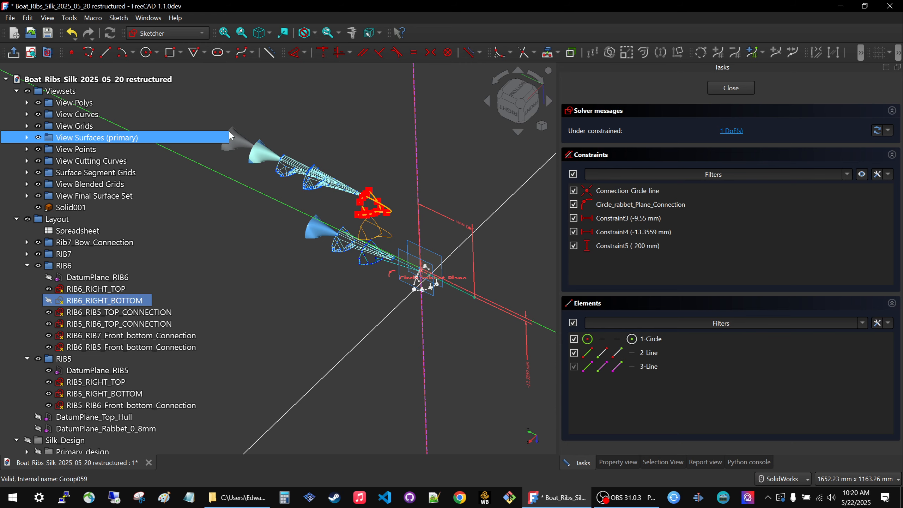
Examine how the linked primary surface, curves and polys respond to the changed endpoint distance.
{"action": "scroll", "coordinate": [301, 219], "scroll_direction": "up", "scroll_amount": 6}
{"action": "scroll", "coordinate": [389, 255], "scroll_direction": "up", "scroll_amount": 4}
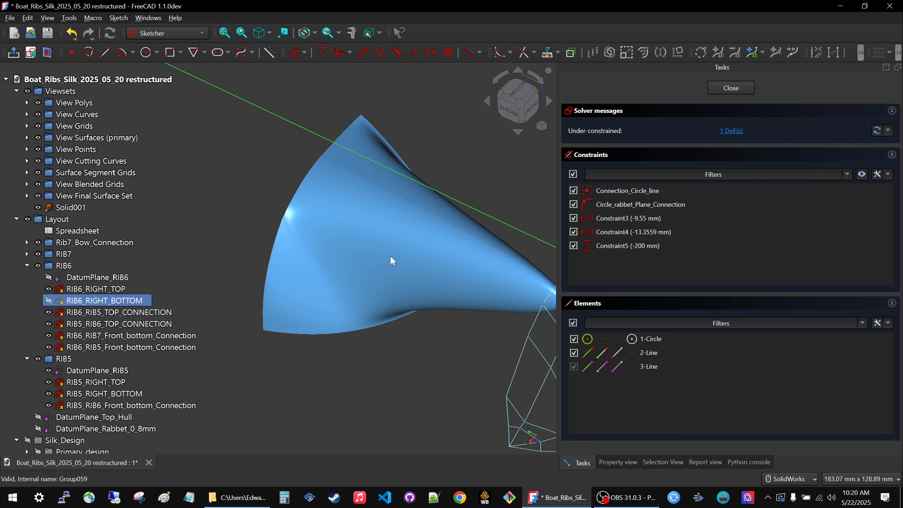
{"action": "scroll", "coordinate": [295, 225], "scroll_direction": "down", "scroll_amount": 5}
{"action": "scroll", "coordinate": [441, 289], "scroll_direction": "down", "scroll_amount": 5}
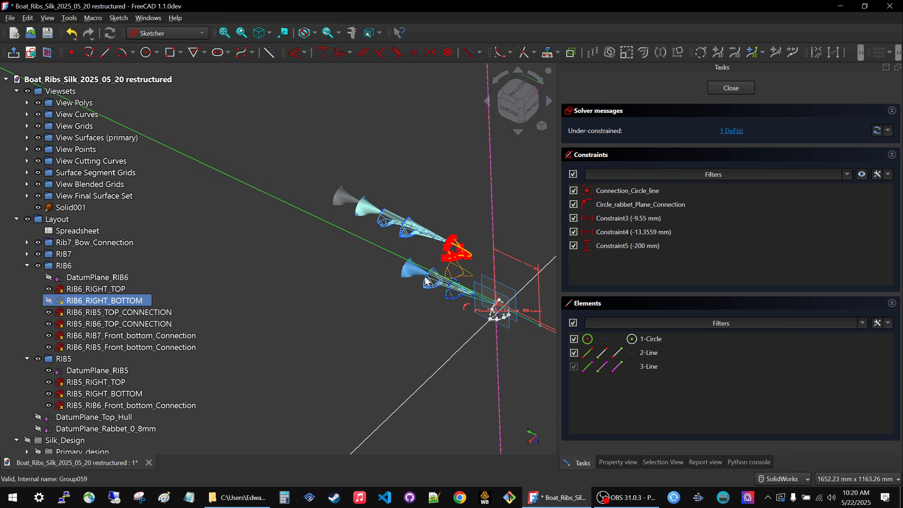
{"action": "scroll", "coordinate": [487, 316], "scroll_direction": "up", "scroll_amount": 5}
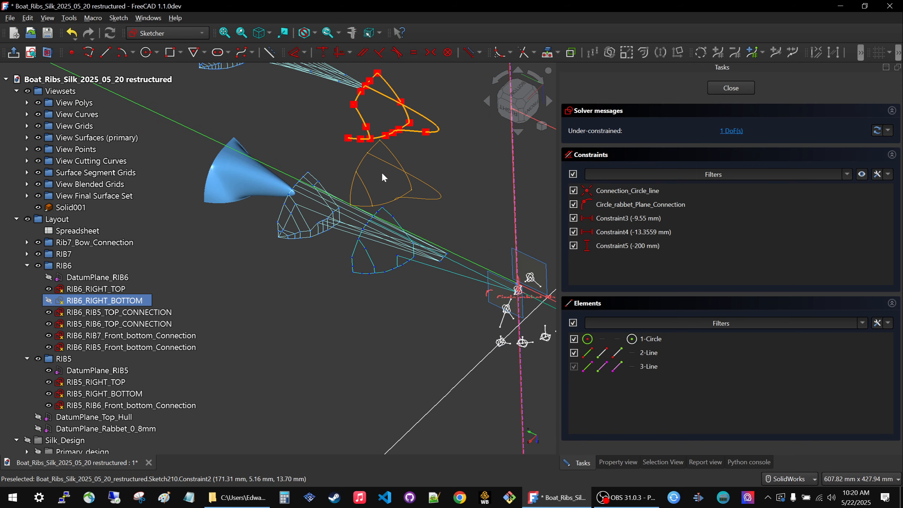
{"action": "scroll", "coordinate": [404, 189], "scroll_direction": "up", "scroll_amount": 6}
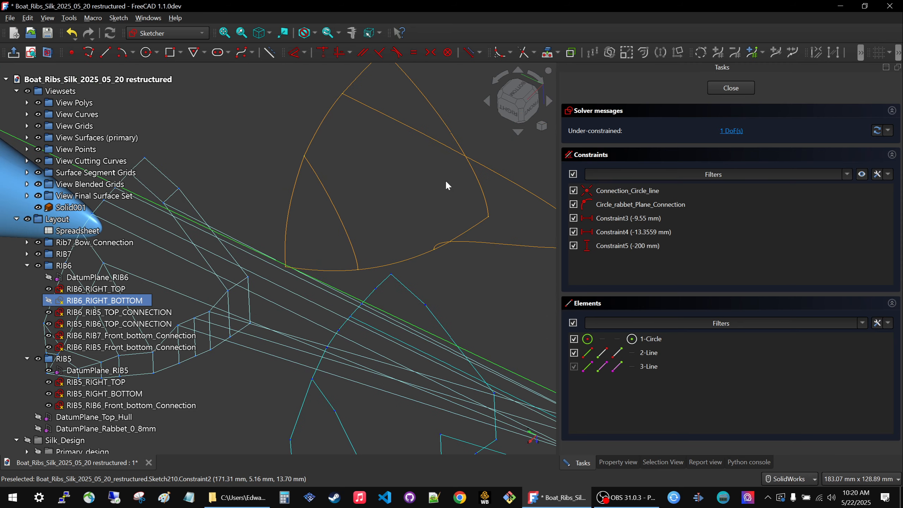
{"action": "scroll", "coordinate": [496, 239], "scroll_direction": "down", "scroll_amount": 6}
{"action": "scroll", "coordinate": [405, 226], "scroll_direction": "up", "scroll_amount": 6}
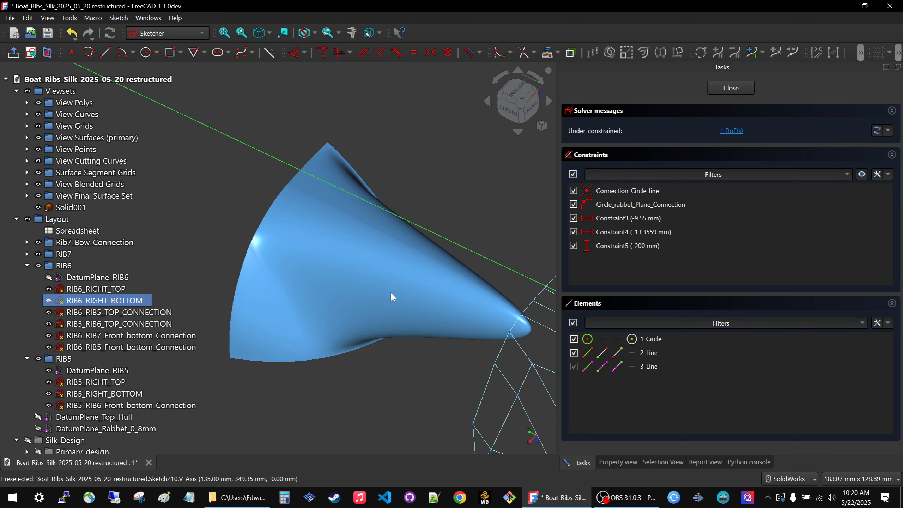
{"action": "middle_click_drag", "start_coordinate": [331, 289], "coordinate": [428, 311]}
Inspect the linked final surface set, segment and blended grids, and grey solid from several angles for their changed shape.
{"action": "scroll", "coordinate": [408, 263], "scroll_direction": "down", "scroll_amount": 5}
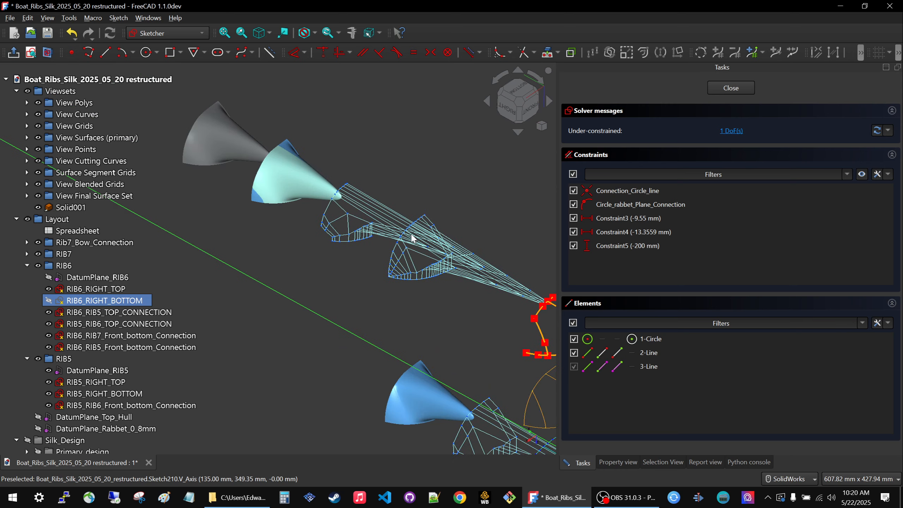
{"action": "scroll", "coordinate": [309, 176], "scroll_direction": "up", "scroll_amount": 5}
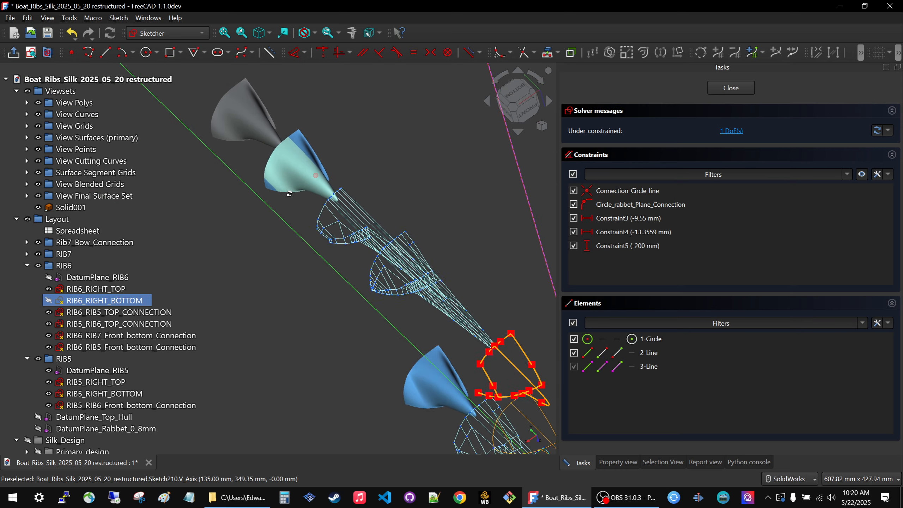
{"action": "middle_click_drag", "start_coordinate": [329, 195], "coordinate": [439, 198]}
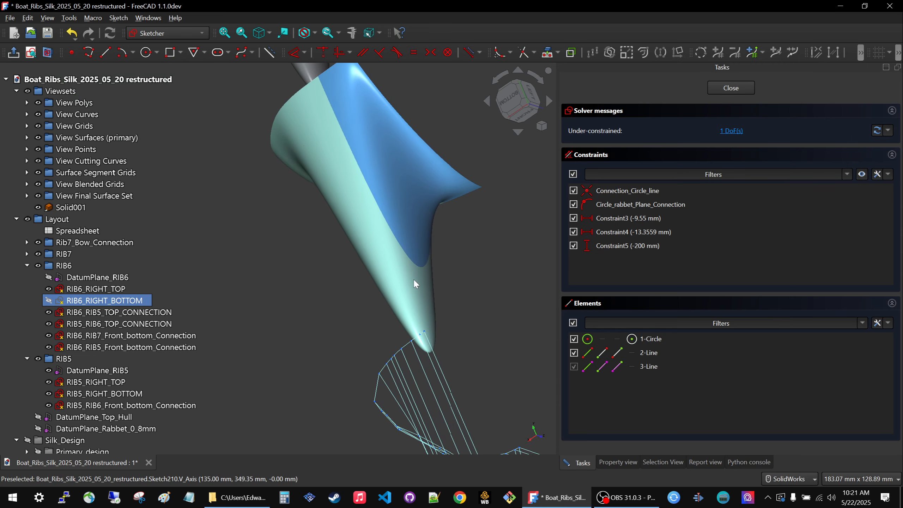
{"action": "middle_click_drag", "start_coordinate": [354, 244], "coordinate": [485, 303]}
{"action": "scroll", "coordinate": [500, 242], "scroll_direction": "up", "scroll_amount": 6}
{"action": "scroll", "coordinate": [480, 244], "scroll_direction": "down", "scroll_amount": 13}
{"action": "scroll", "coordinate": [333, 185], "scroll_direction": "up", "scroll_amount": 3}
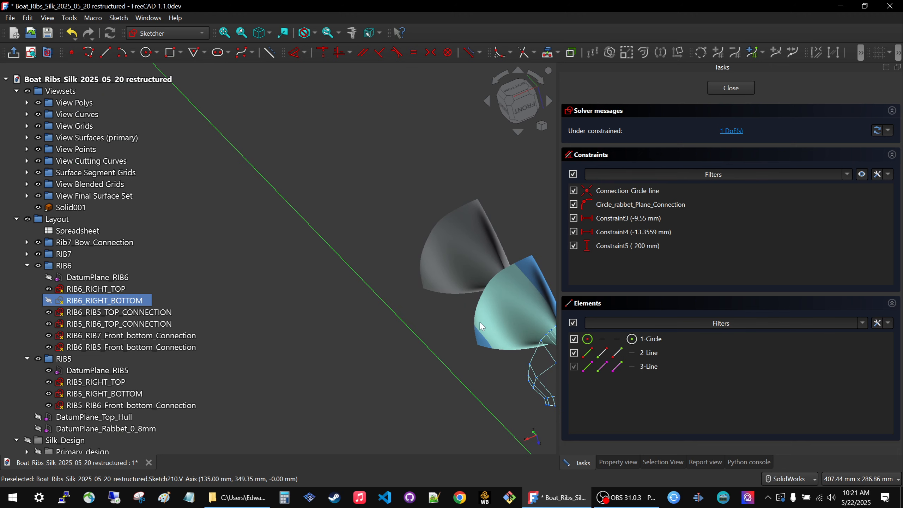
{"action": "middle_click_drag", "start_coordinate": [442, 316], "coordinate": [487, 307]}
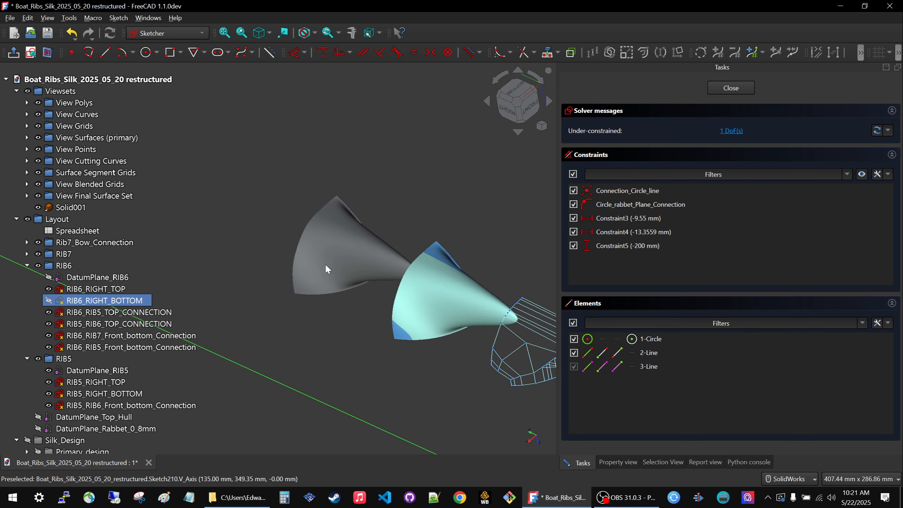
{"action": "scroll", "coordinate": [325, 264], "scroll_direction": "up", "scroll_amount": 8}
{"action": "middle_click_drag", "start_coordinate": [406, 220], "coordinate": [372, 263]}
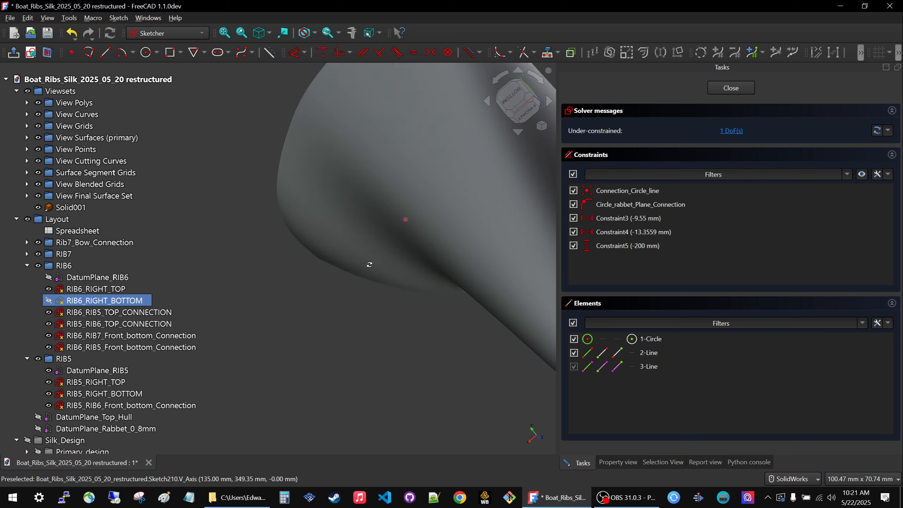
Compare all the offset linked view sets together with the rib layout from different directions.
{"action": "scroll", "coordinate": [388, 256], "scroll_direction": "down", "scroll_amount": 7}
{"action": "scroll", "coordinate": [390, 252], "scroll_direction": "down", "scroll_amount": 8}
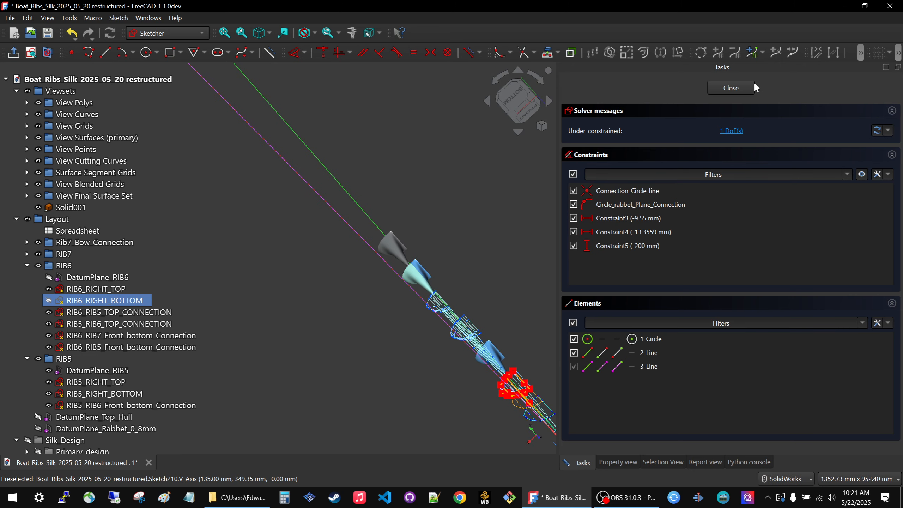
{"action": "scroll", "coordinate": [381, 315], "scroll_direction": "down", "scroll_amount": 6}
{"action": "middle_click_drag", "start_coordinate": [420, 359], "coordinate": [497, 289]}
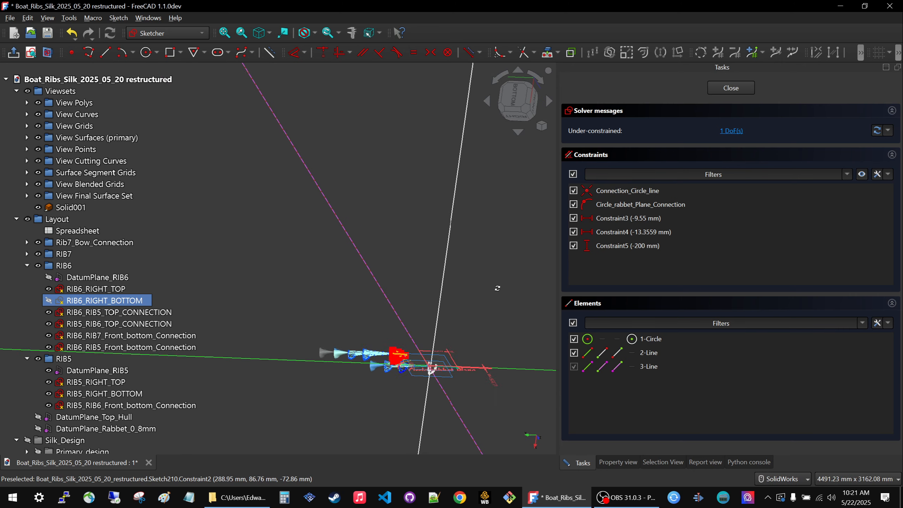
{"action": "scroll", "coordinate": [373, 361], "scroll_direction": "up", "scroll_amount": 6}
{"action": "middle_click_drag", "start_coordinate": [373, 361], "coordinate": [380, 182]}
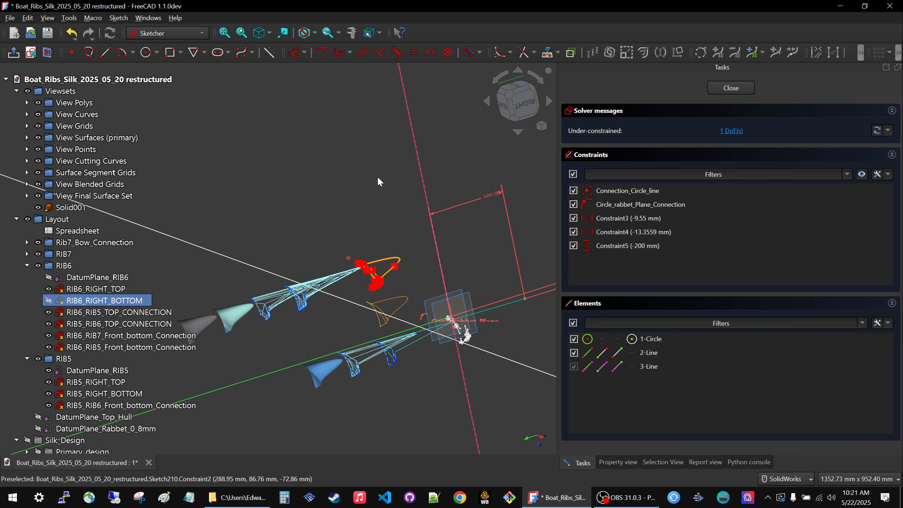
{"action": "middle_click_drag", "start_coordinate": [433, 367], "coordinate": [358, 395]}
{"action": "middle_click_drag", "start_coordinate": [353, 277], "coordinate": [290, 286]}
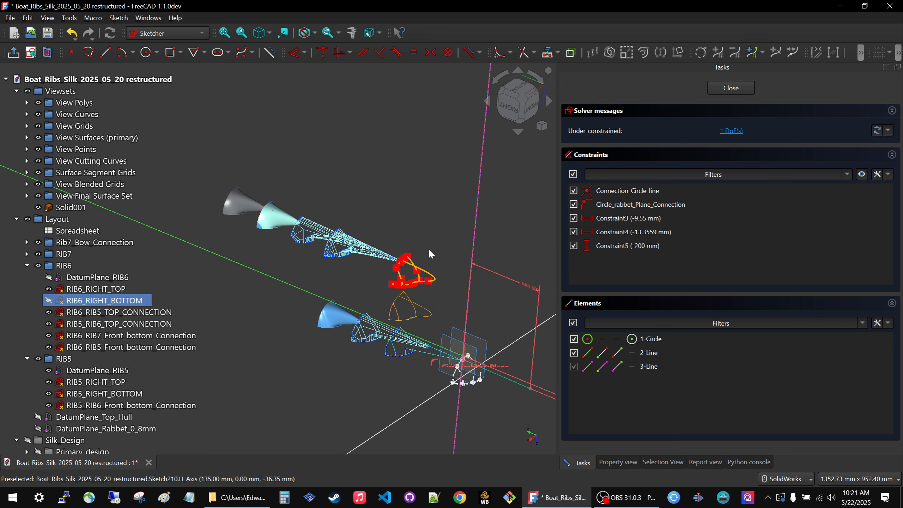
Undo the last change to the endpoint's vertical distance and finish editing the RIB6_RIGHT_BOTTOM sketch.
{"action": "key", "text": "ctrl+z"}
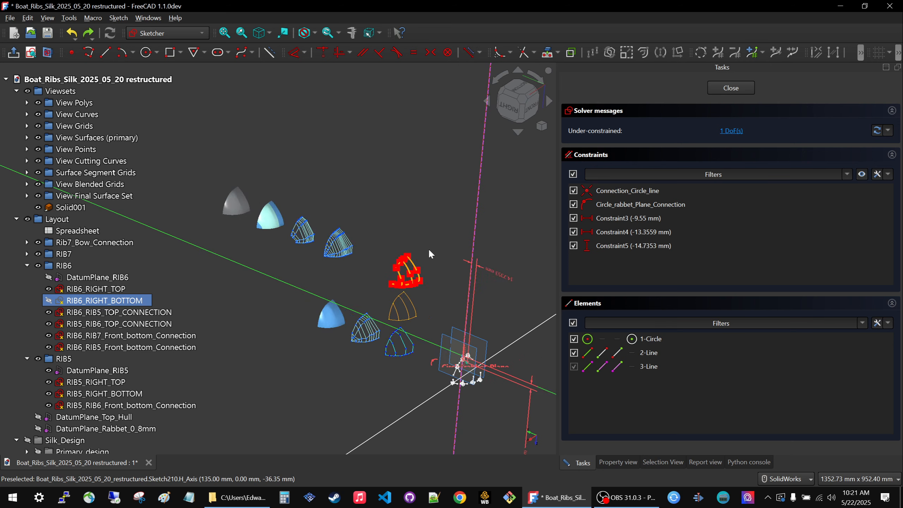
{"action": "left_click", "coordinate": [731, 88]}
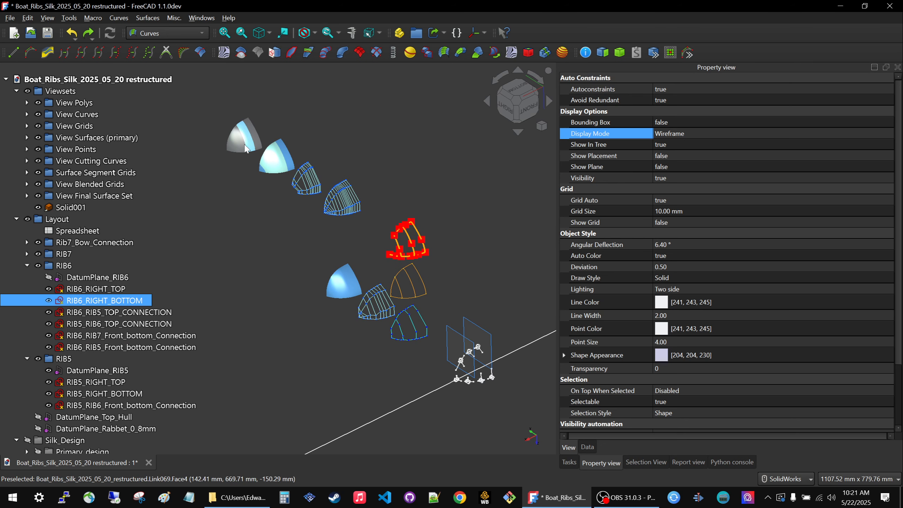
Change the appearance material of the Solid in the CAD group to Shiny Plastic.
{"action": "scroll", "coordinate": [319, 156], "scroll_direction": "down", "scroll_amount": 4}
{"action": "scroll", "coordinate": [76, 409], "scroll_direction": "down", "scroll_amount": 4}
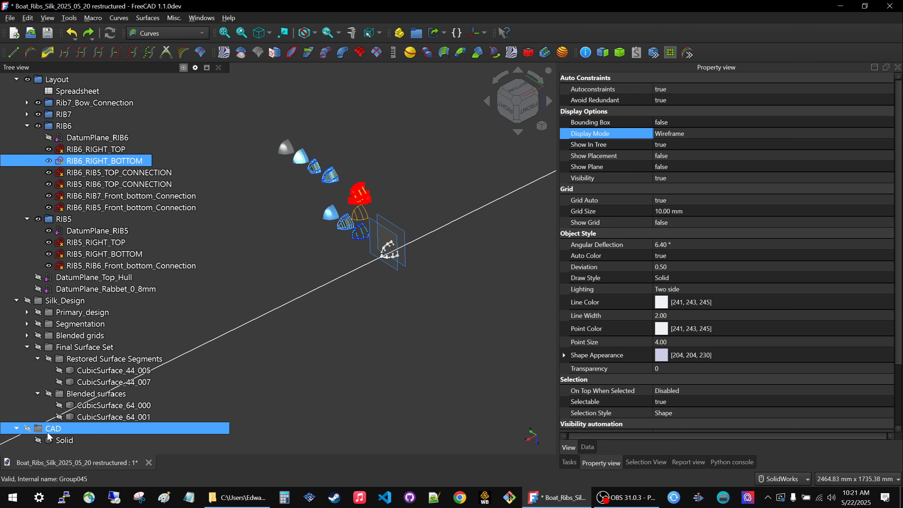
{"action": "left_click", "coordinate": [59, 439]}
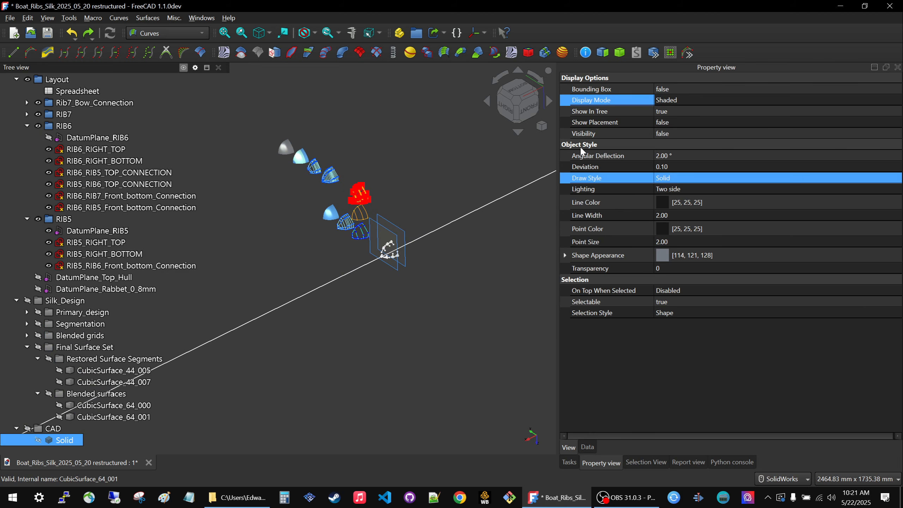
{"action": "right_click", "coordinate": [61, 441]}
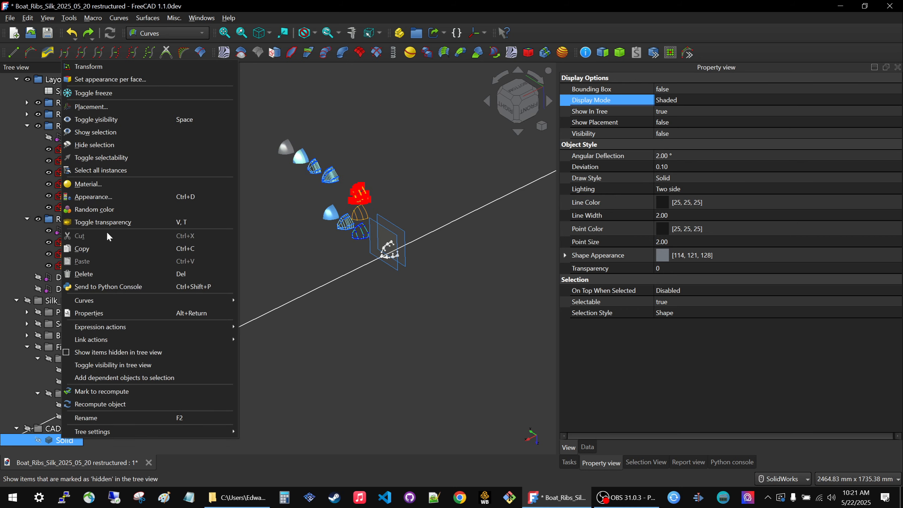
{"action": "left_click", "coordinate": [97, 197]}
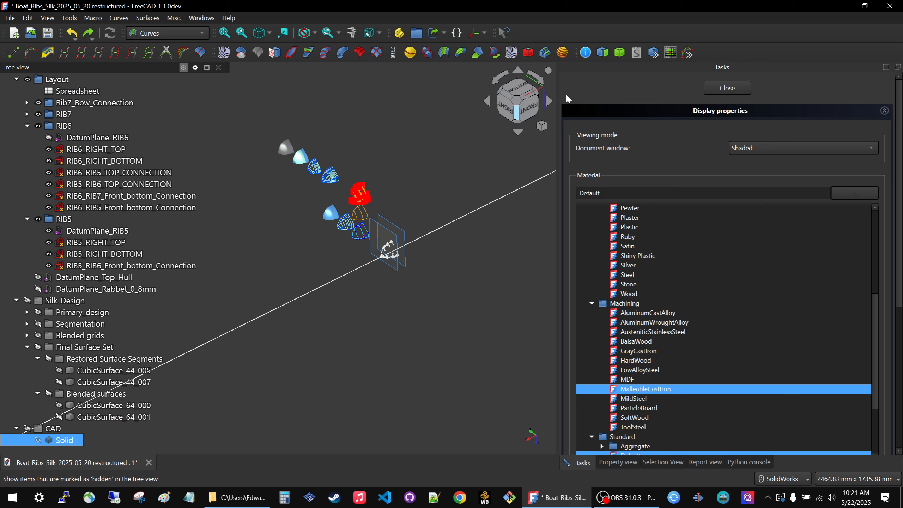
{"action": "scroll", "coordinate": [682, 255], "scroll_direction": "up", "scroll_amount": 3}
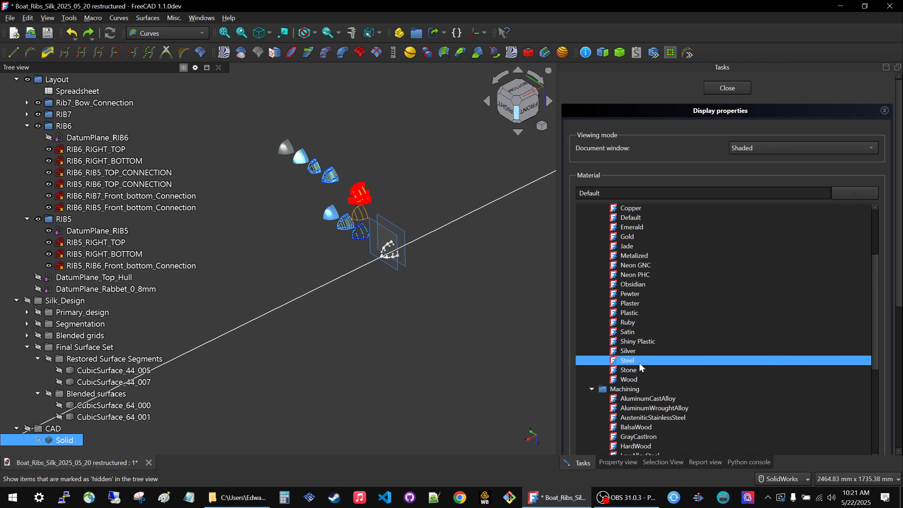
{"action": "left_click", "coordinate": [629, 342]}
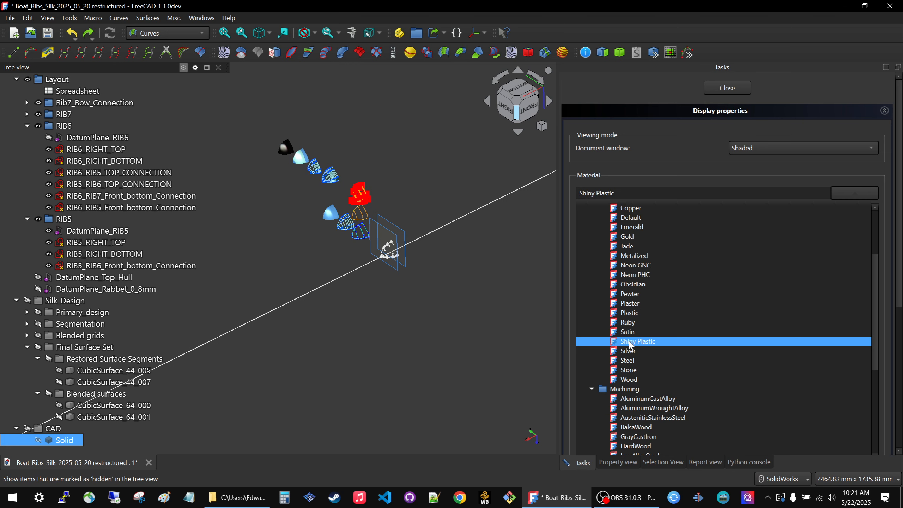
{"action": "left_click", "coordinate": [727, 87]}
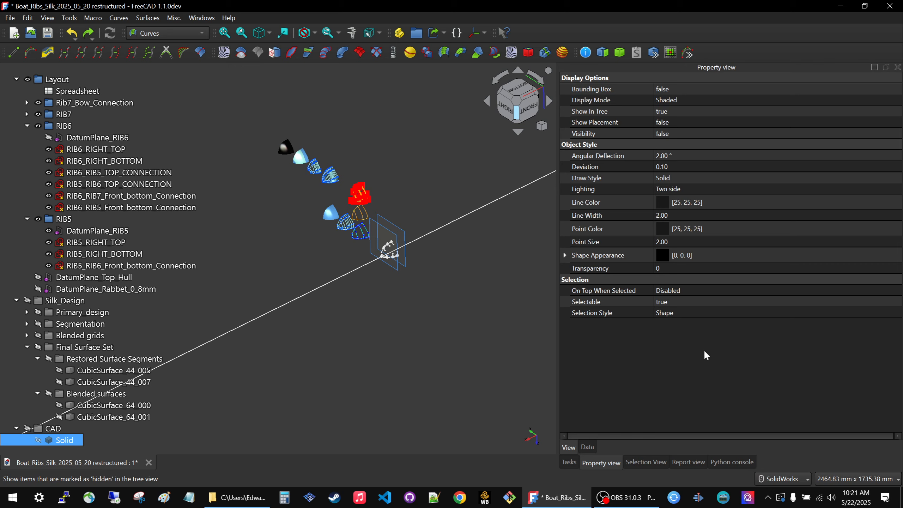
{"action": "scroll", "coordinate": [362, 183], "scroll_direction": "up", "scroll_amount": 10}
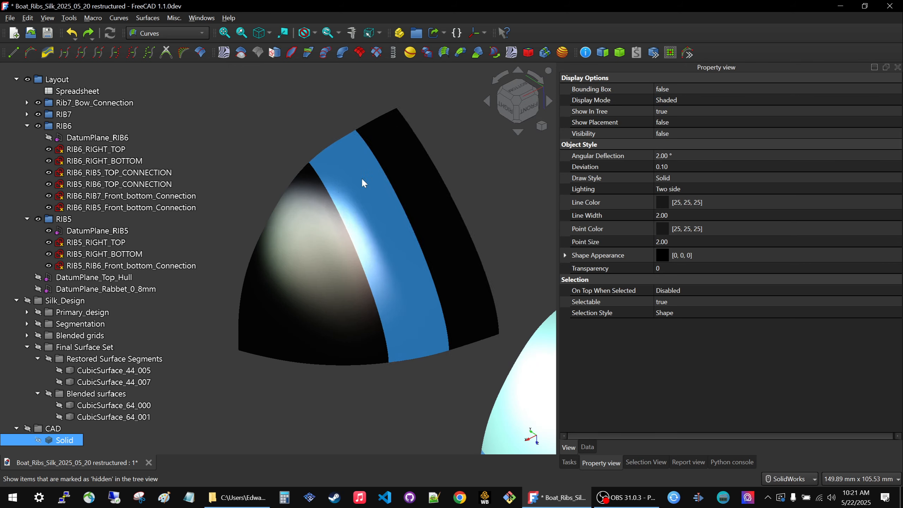
Compare the black shiny solid with the other offset linked view sets and the rib layout from different directions.
{"action": "middle_click_drag", "start_coordinate": [362, 182], "coordinate": [370, 295]}
{"action": "scroll", "coordinate": [370, 295], "scroll_direction": "down", "scroll_amount": 6}
{"action": "middle_click_drag", "start_coordinate": [392, 261], "coordinate": [438, 242]}
{"action": "scroll", "coordinate": [382, 254], "scroll_direction": "down", "scroll_amount": 5}
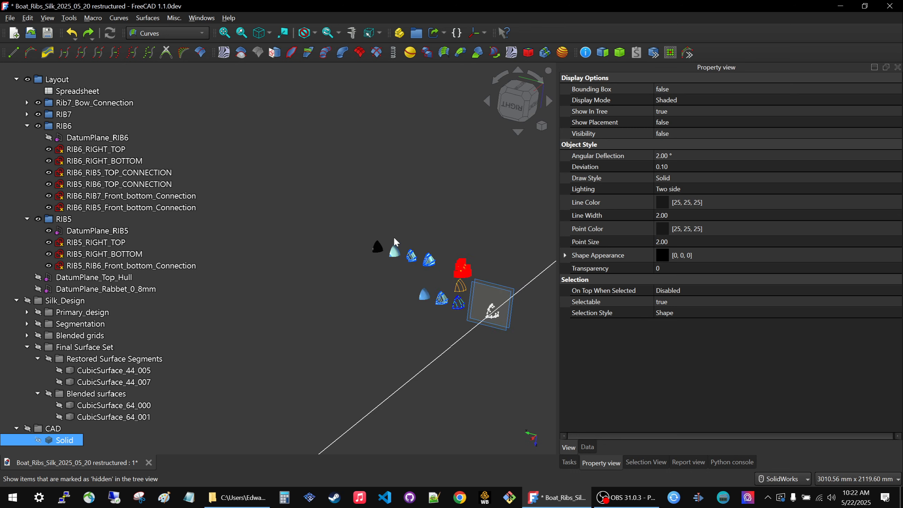
{"action": "scroll", "coordinate": [510, 301], "scroll_direction": "up", "scroll_amount": 3}
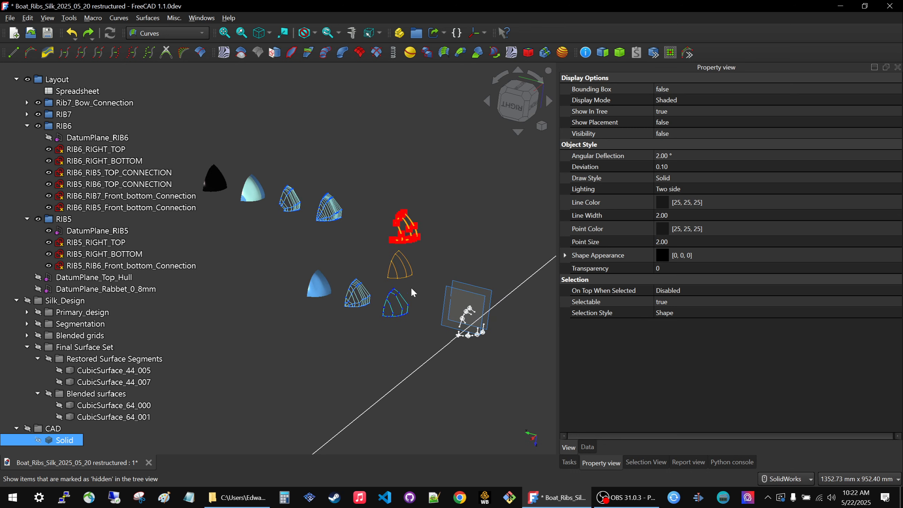
{"action": "middle_click_drag", "start_coordinate": [349, 256], "coordinate": [395, 271]}
{"action": "scroll", "coordinate": [396, 273], "scroll_direction": "up", "scroll_amount": 5}
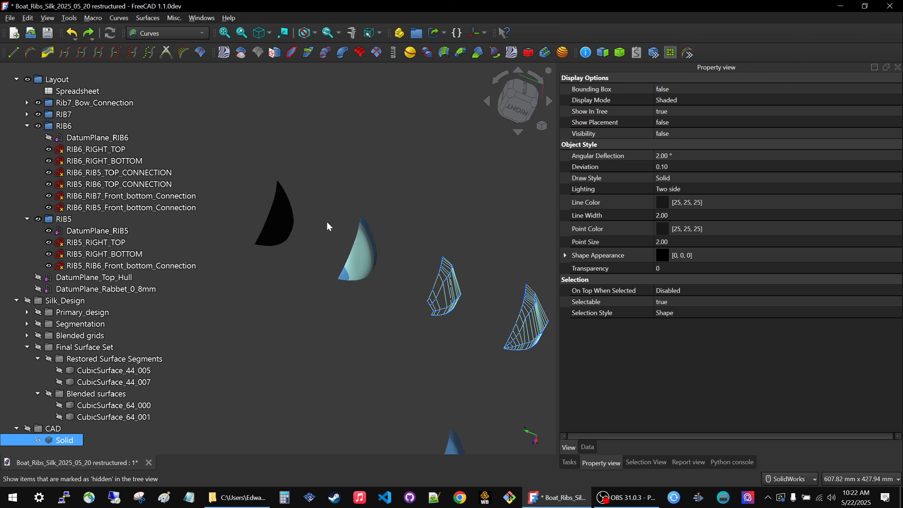
{"action": "scroll", "coordinate": [433, 288], "scroll_direction": "up", "scroll_amount": 10}
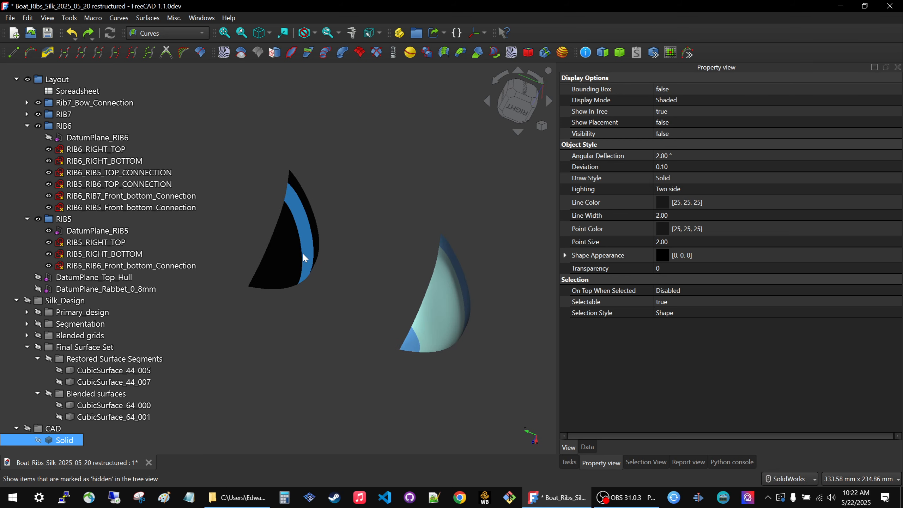
Examine the light reflections on the black solid and the adjacent linked final surface set at several angles and distances.
{"action": "middle_click_drag", "start_coordinate": [303, 256], "coordinate": [302, 287]}
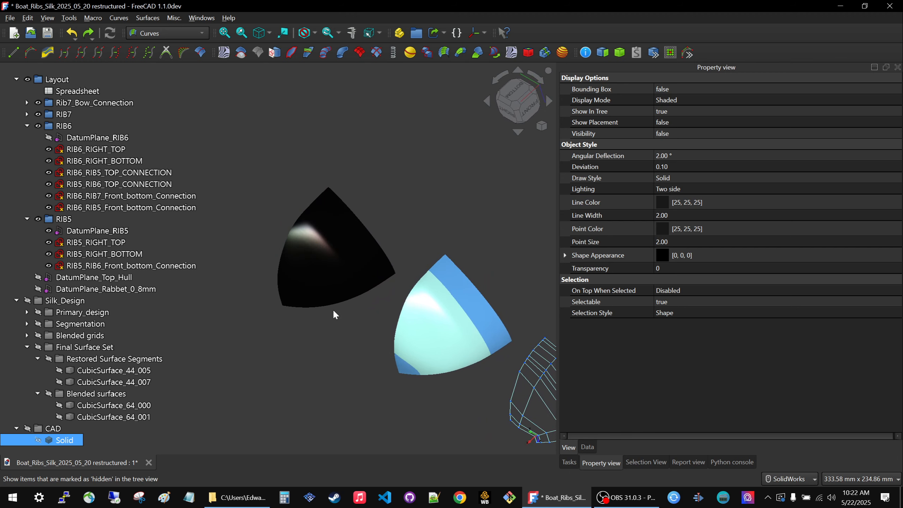
{"action": "scroll", "coordinate": [262, 236], "scroll_direction": "down", "scroll_amount": 3}
{"action": "scroll", "coordinate": [264, 238], "scroll_direction": "up", "scroll_amount": 6}
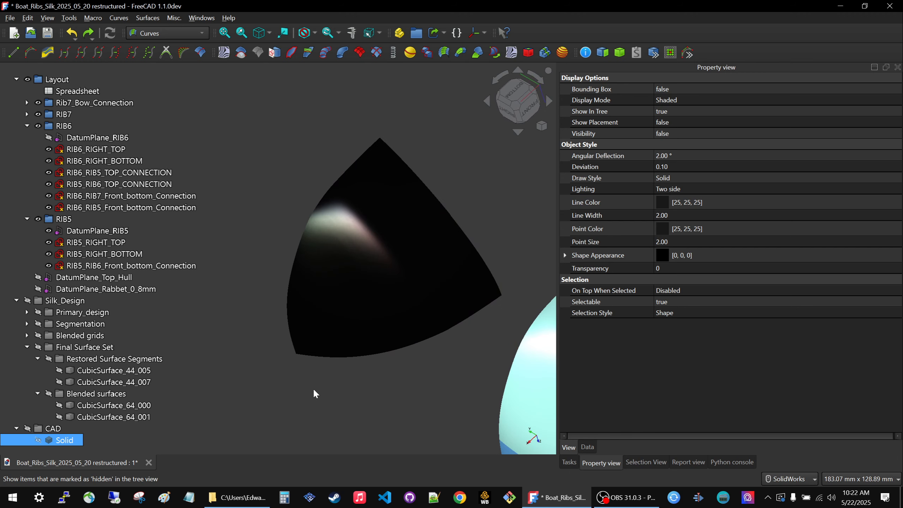
{"action": "scroll", "coordinate": [315, 388], "scroll_direction": "up", "scroll_amount": 3}
{"action": "scroll", "coordinate": [319, 377], "scroll_direction": "down", "scroll_amount": 6}
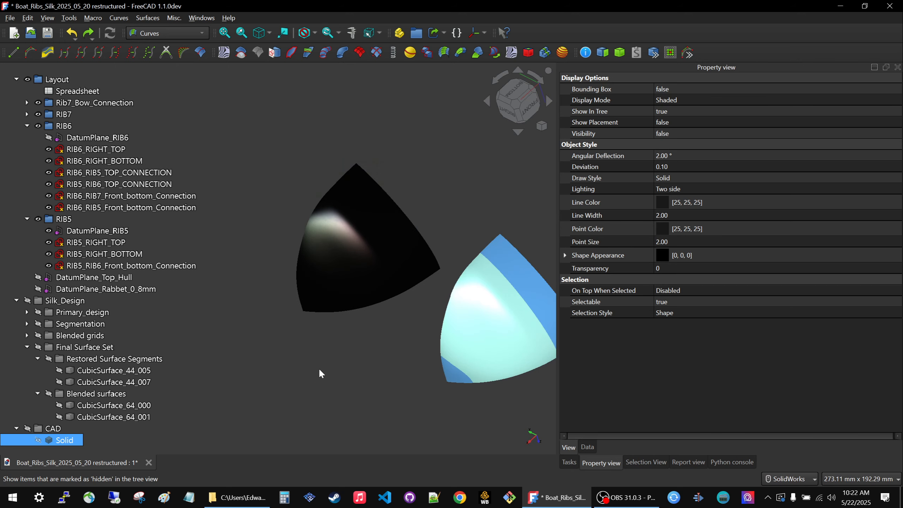
{"action": "scroll", "coordinate": [411, 305], "scroll_direction": "down", "scroll_amount": 3}
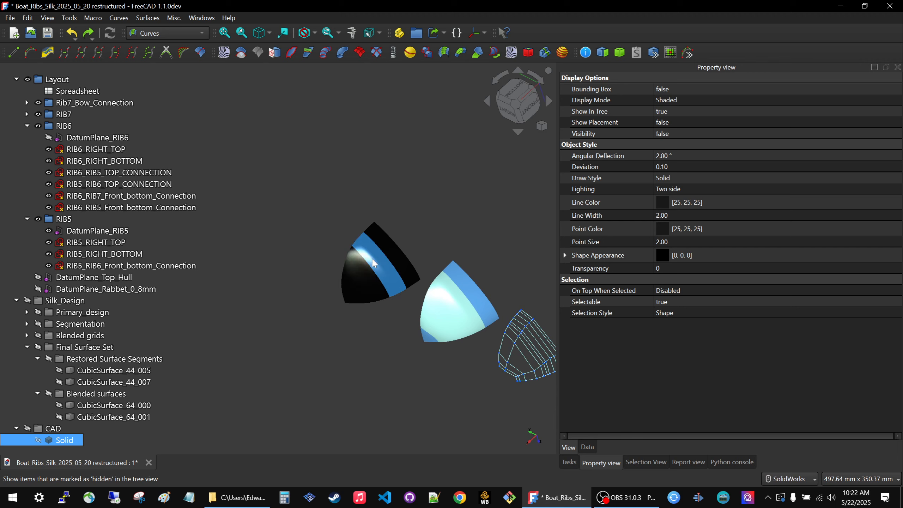
{"action": "mouse_move", "coordinate": [437, 312]}
{"action": "middle_mouse_down"}
{"action": "mouse_move", "coordinate": [367, 312]}
{"action": "mouse_move", "coordinate": [299, 346]}
{"action": "mouse_move", "coordinate": [432, 313]}
{"action": "mouse_move", "coordinate": [426, 322]}
{"action": "middle_mouse_up"}
{"action": "scroll", "coordinate": [398, 247], "scroll_direction": "up", "scroll_amount": 3}
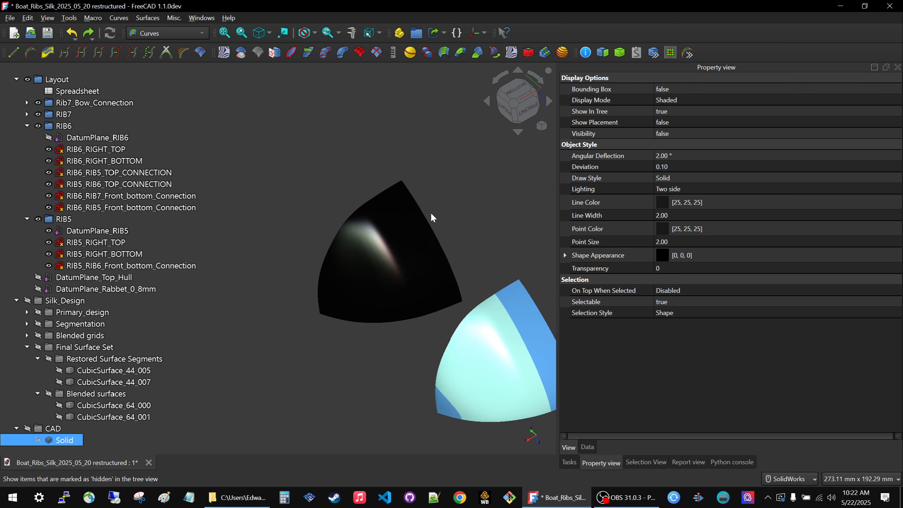
{"action": "left_click", "coordinate": [305, 371]}
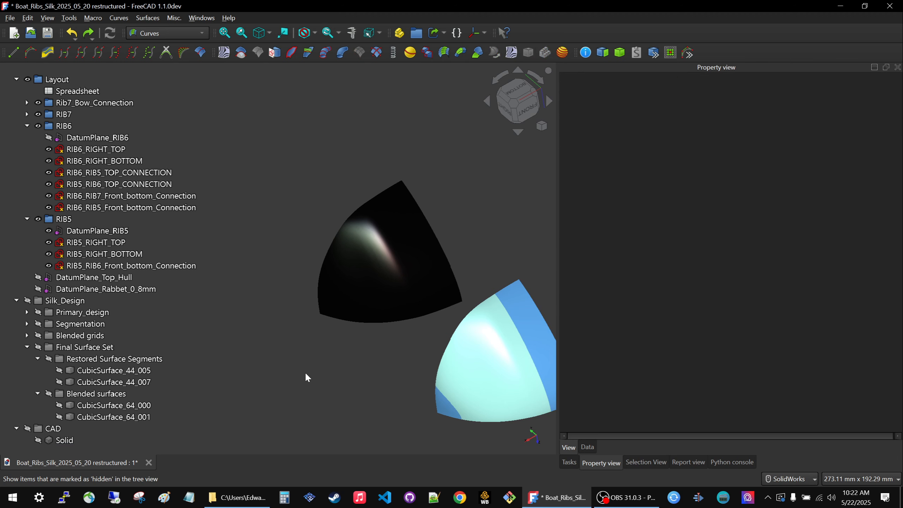
Open the appearance settings of the Solid in the CAD group and review the available materials, display options and material filter choices.
{"action": "left_click", "coordinate": [65, 440]}
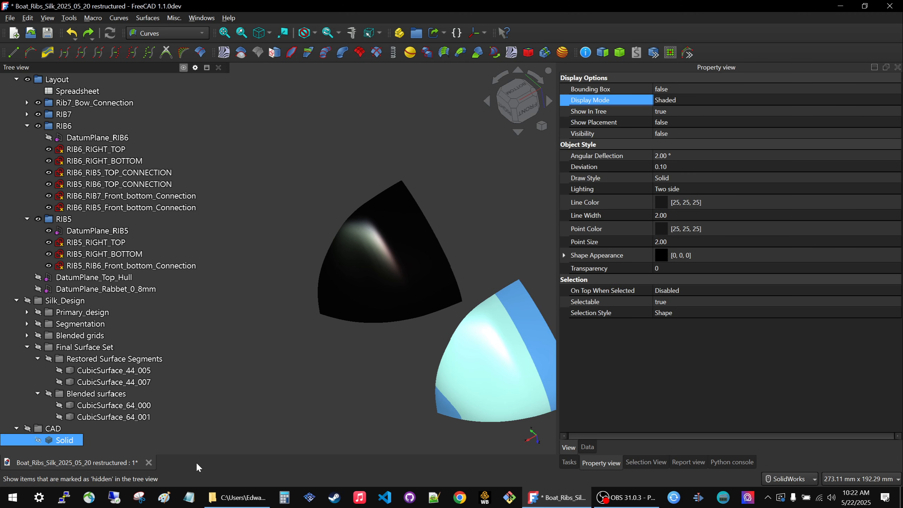
{"action": "left_click", "coordinate": [691, 203]}
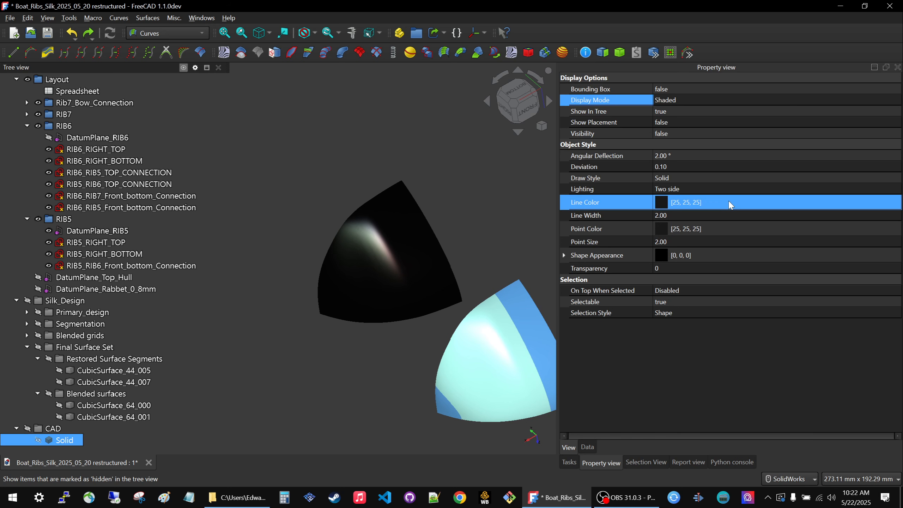
{"action": "right_click", "coordinate": [66, 442]}
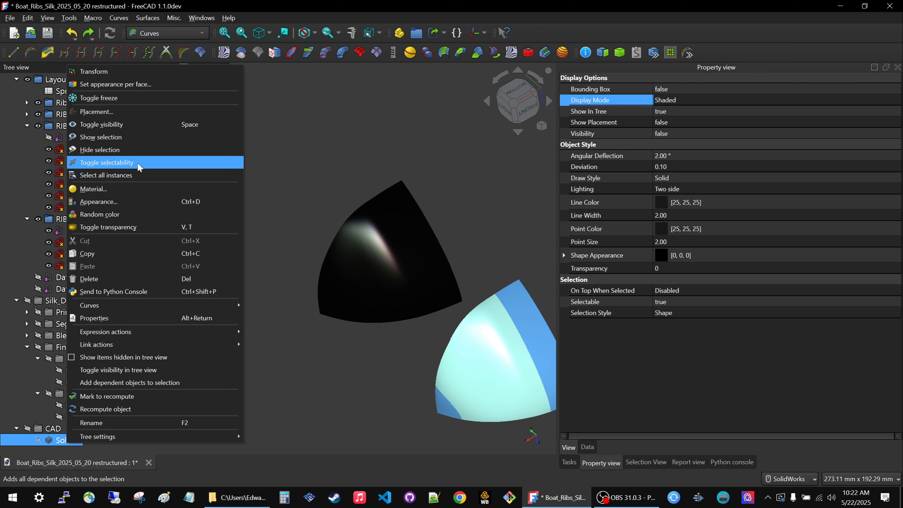
{"action": "left_click", "coordinate": [99, 202]}
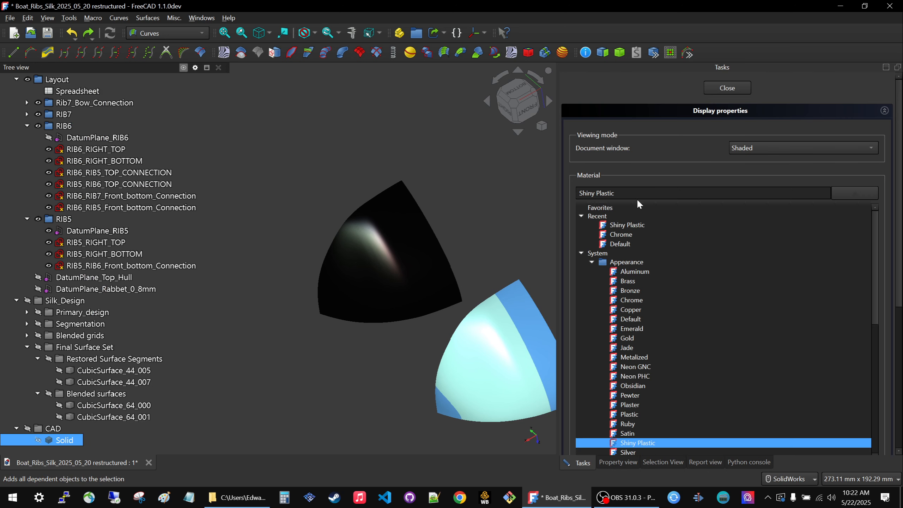
{"action": "scroll", "coordinate": [679, 295], "scroll_direction": "down", "scroll_amount": 6}
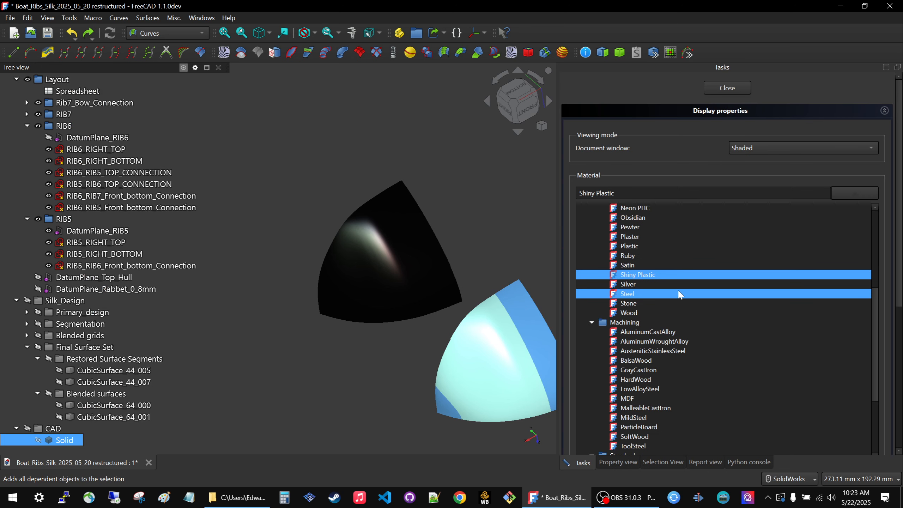
{"action": "scroll", "coordinate": [677, 289], "scroll_direction": "down", "scroll_amount": 5}
{"action": "scroll", "coordinate": [669, 286], "scroll_direction": "down", "scroll_amount": 4}
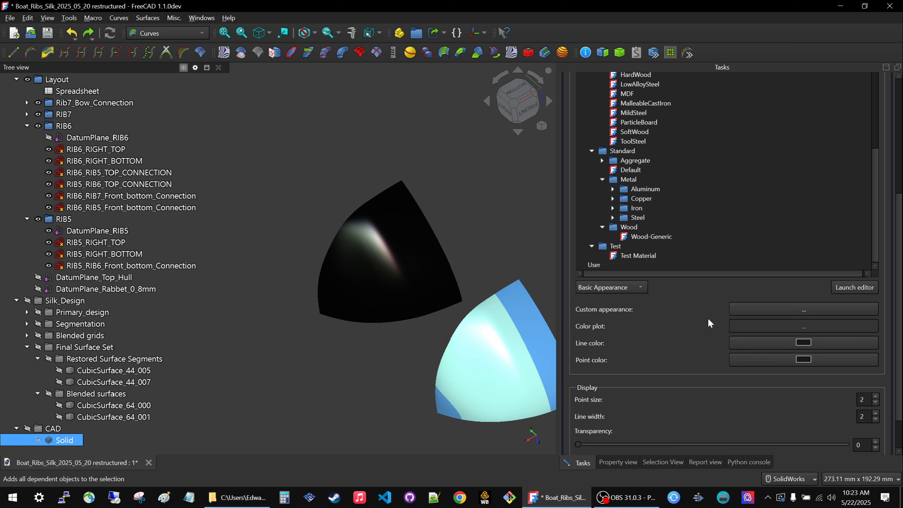
{"action": "scroll", "coordinate": [709, 320], "scroll_direction": "down", "scroll_amount": 1}
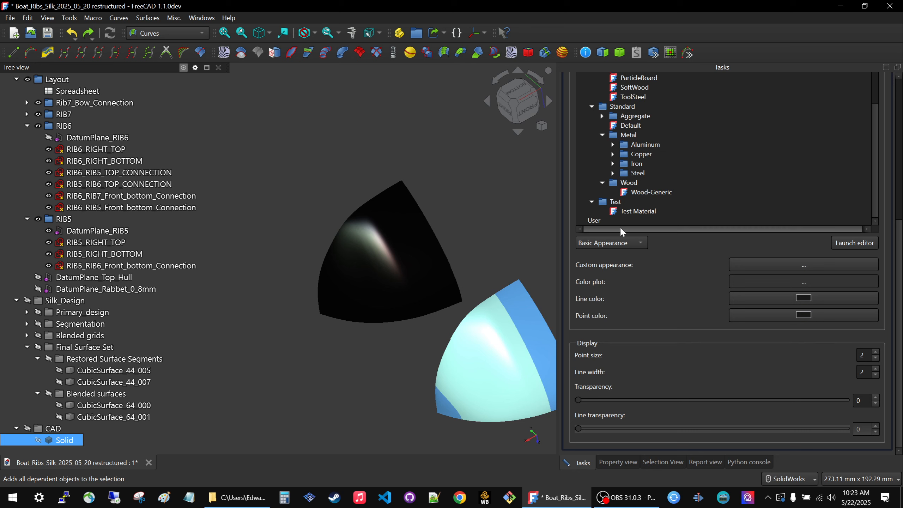
{"action": "left_click", "coordinate": [639, 245]}
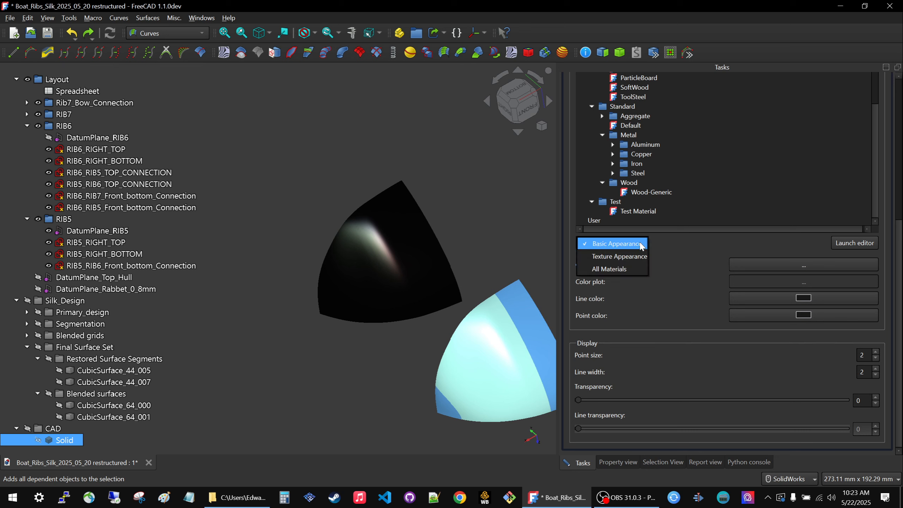
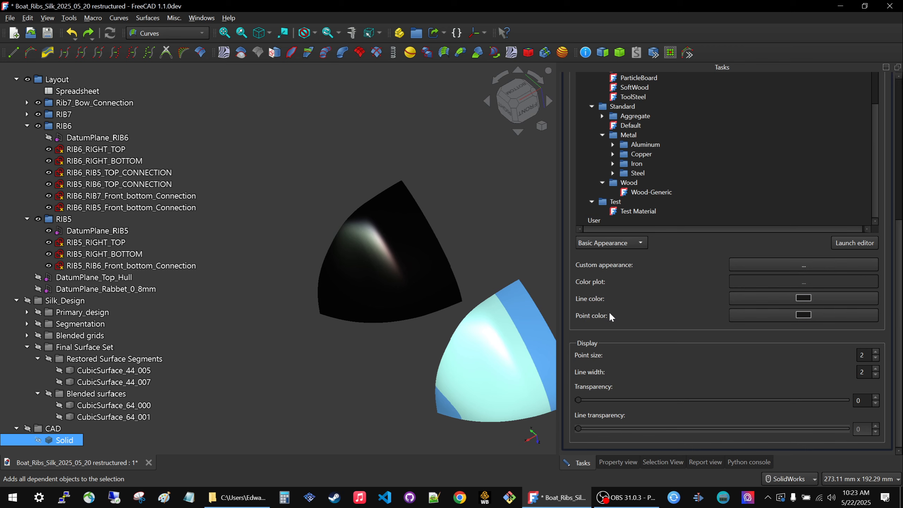
Close the Solid's display properties and set its shape appearance color to light pink #ffaaff.
{"action": "scroll", "coordinate": [633, 157], "scroll_direction": "up", "scroll_amount": 10}
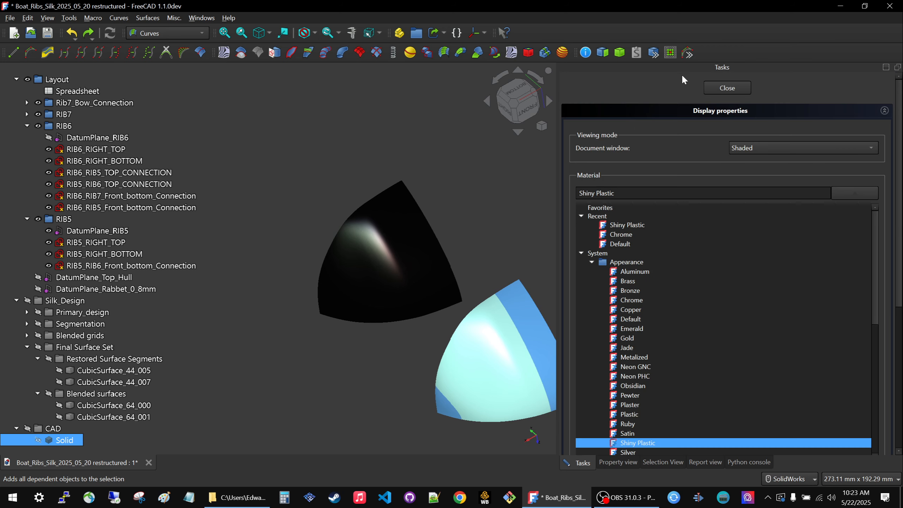
{"action": "left_click", "coordinate": [727, 88]}
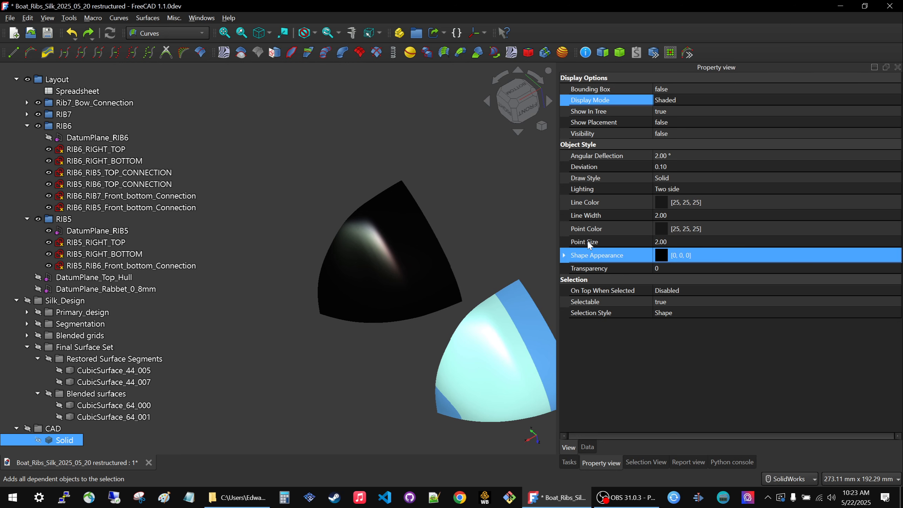
{"action": "left_click", "coordinate": [739, 249]}
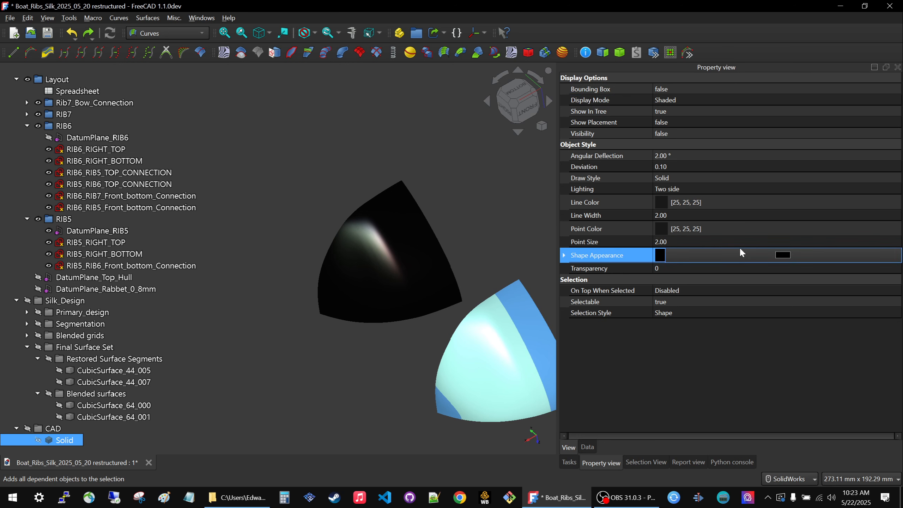
{"action": "left_click", "coordinate": [741, 250]}
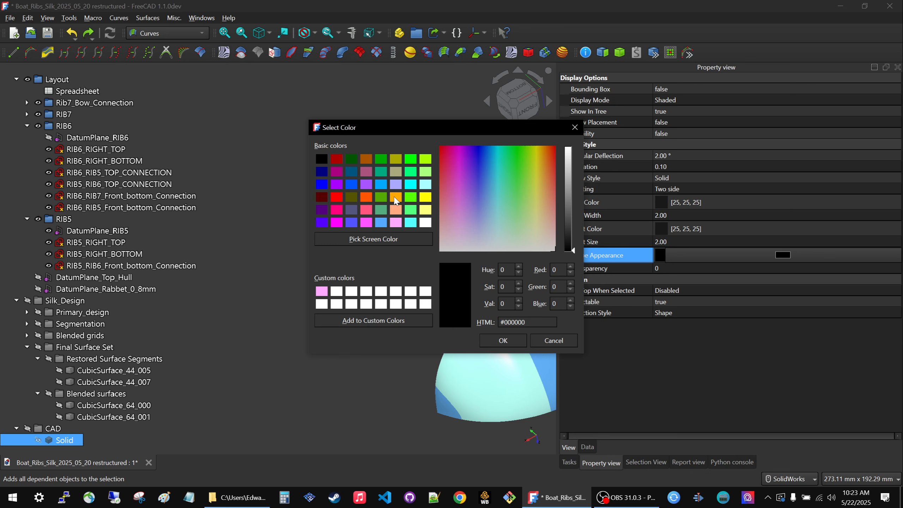
{"action": "left_click", "coordinate": [397, 222]}
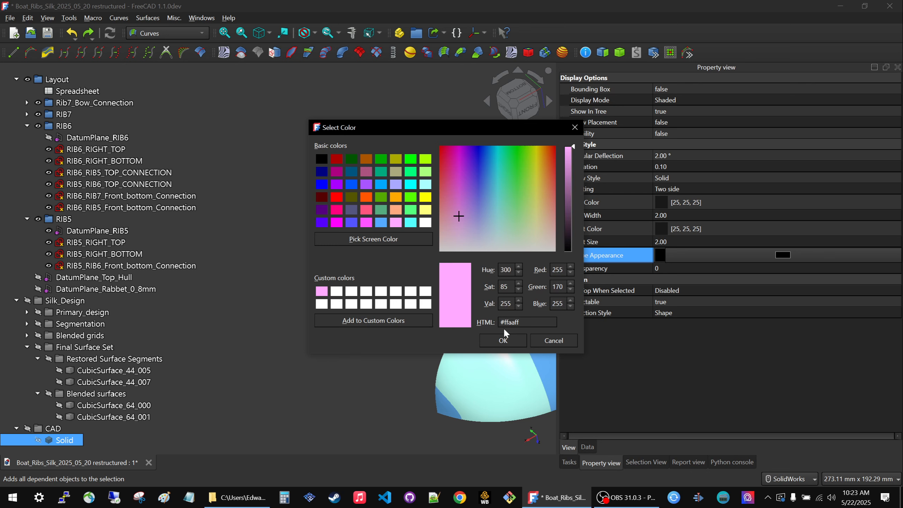
{"action": "left_click", "coordinate": [503, 340]}
{"action": "left_click", "coordinate": [355, 338]}
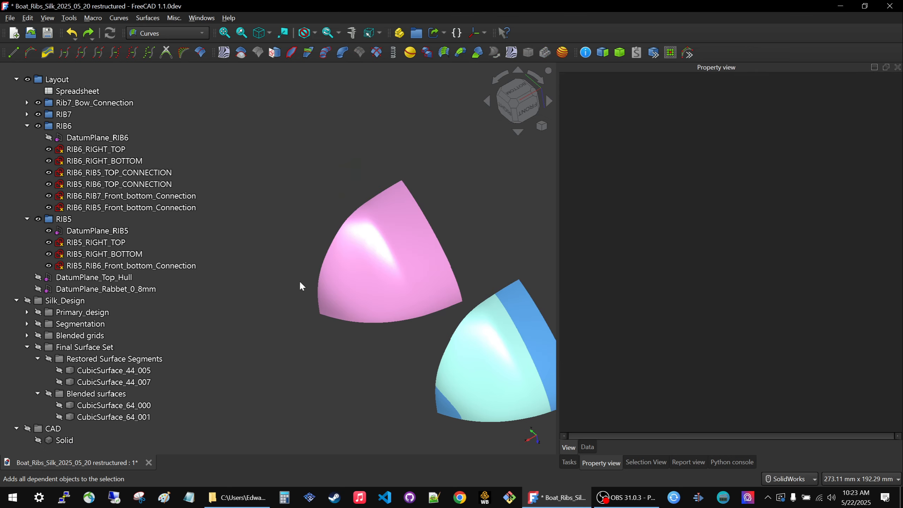
Examine the light reflections on the pink solid and the adjacent linked final surface set from several angles and distances.
{"action": "mouse_move", "coordinate": [336, 213]}
{"action": "middle_mouse_down"}
{"action": "mouse_move", "coordinate": [403, 181]}
{"action": "mouse_move", "coordinate": [372, 185]}
{"action": "mouse_move", "coordinate": [329, 251]}
{"action": "mouse_move", "coordinate": [317, 250]}
{"action": "mouse_move", "coordinate": [332, 248]}
{"action": "mouse_move", "coordinate": [318, 244]}
{"action": "middle_mouse_up"}
{"action": "scroll", "coordinate": [356, 221], "scroll_direction": "down", "scroll_amount": 4}
{"action": "scroll", "coordinate": [362, 272], "scroll_direction": "up", "scroll_amount": 6}
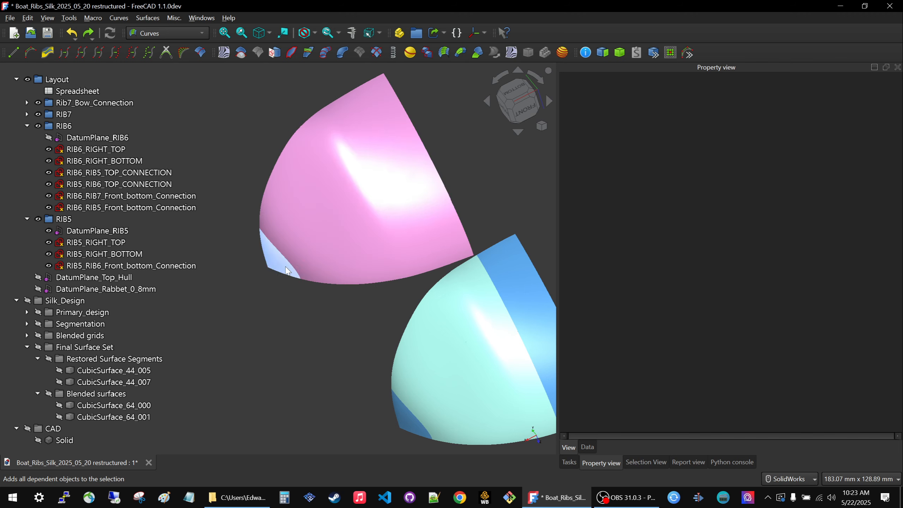
{"action": "scroll", "coordinate": [287, 247], "scroll_direction": "down", "scroll_amount": 2}
{"action": "middle_click_drag", "start_coordinate": [414, 337], "coordinate": [385, 259]}
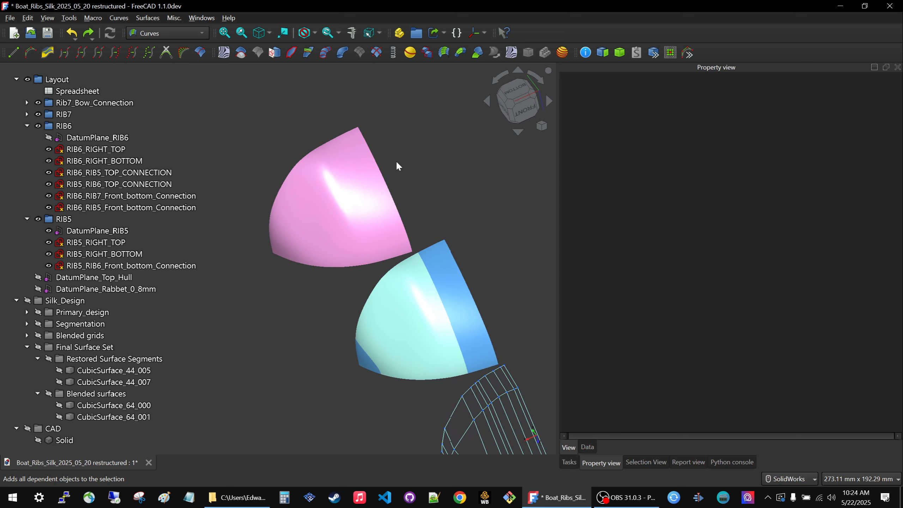
{"action": "middle_click_drag", "start_coordinate": [401, 158], "coordinate": [397, 177]}
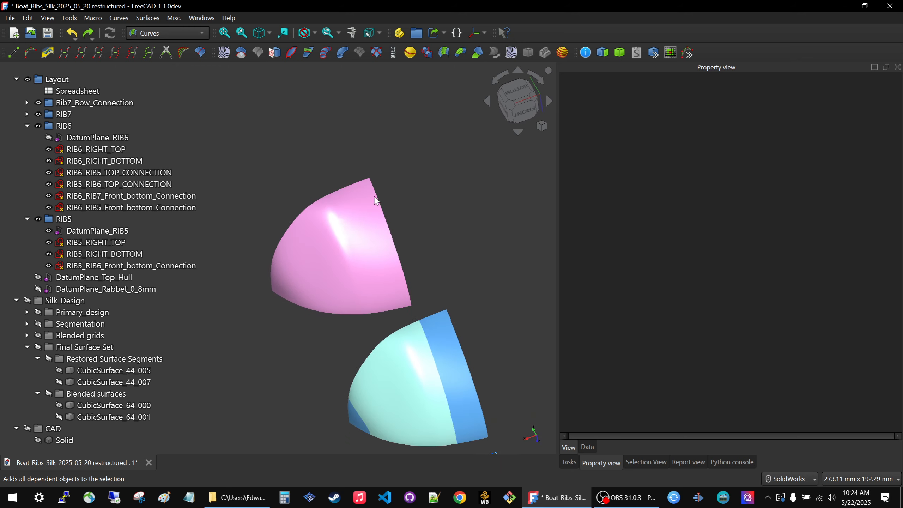
{"action": "middle_click_drag", "start_coordinate": [307, 286], "coordinate": [313, 262]}
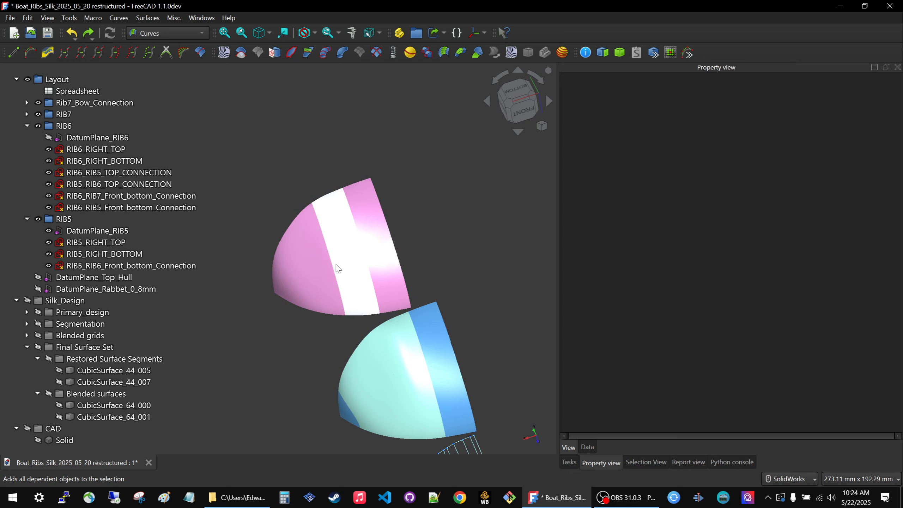
{"action": "scroll", "coordinate": [337, 267], "scroll_direction": "down", "scroll_amount": 2}
{"action": "scroll", "coordinate": [337, 268], "scroll_direction": "up", "scroll_amount": 3}
{"action": "mouse_move", "coordinate": [295, 290]}
{"action": "middle_mouse_down"}
{"action": "mouse_move", "coordinate": [387, 258]}
{"action": "mouse_move", "coordinate": [358, 285]}
{"action": "middle_mouse_up"}
{"action": "middle_click_drag", "start_coordinate": [283, 296], "coordinate": [338, 278]}
Set the shape appearance color of the Solid in the CAD group to orange #ffaa00.
{"action": "left_click", "coordinate": [65, 440]}
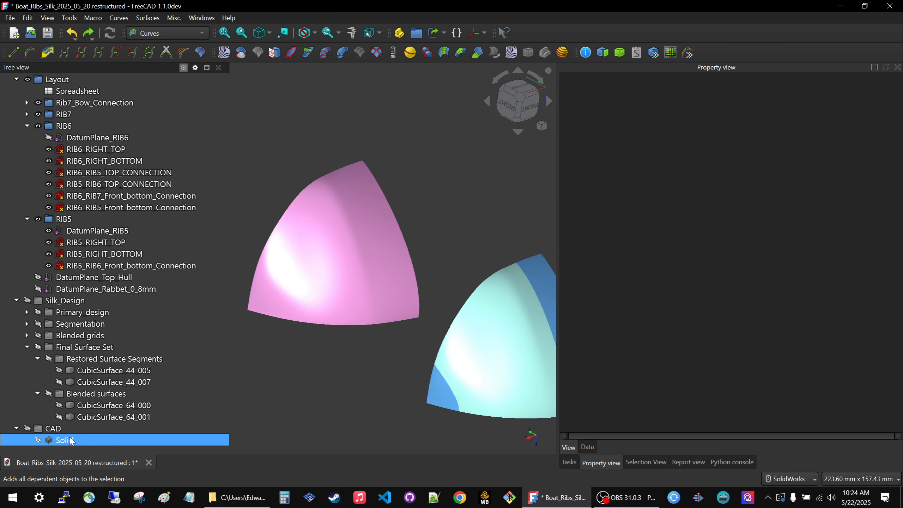
{"action": "right_click", "coordinate": [70, 440]}
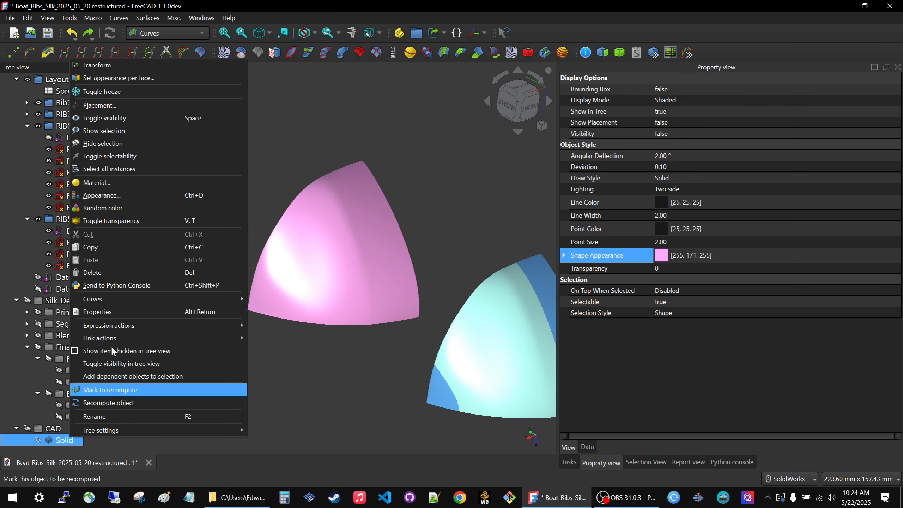
{"action": "left_click", "coordinate": [102, 195]}
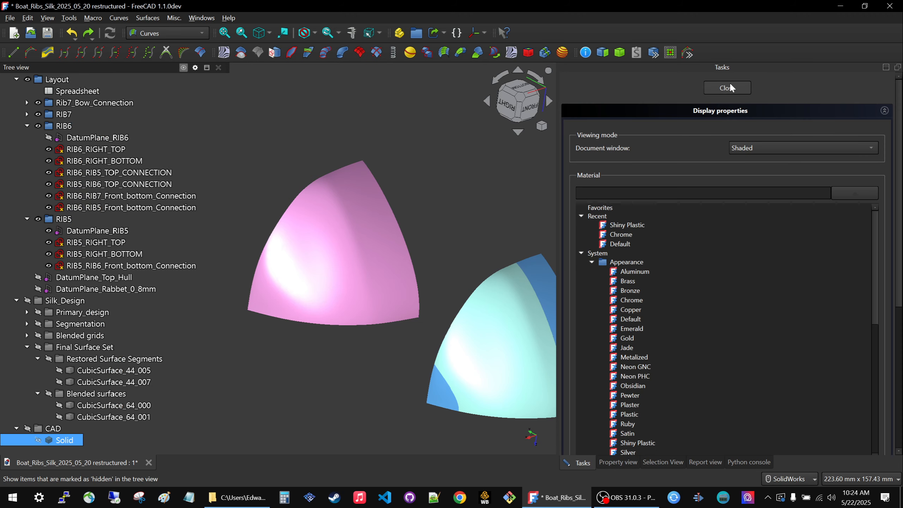
{"action": "left_click", "coordinate": [728, 87]}
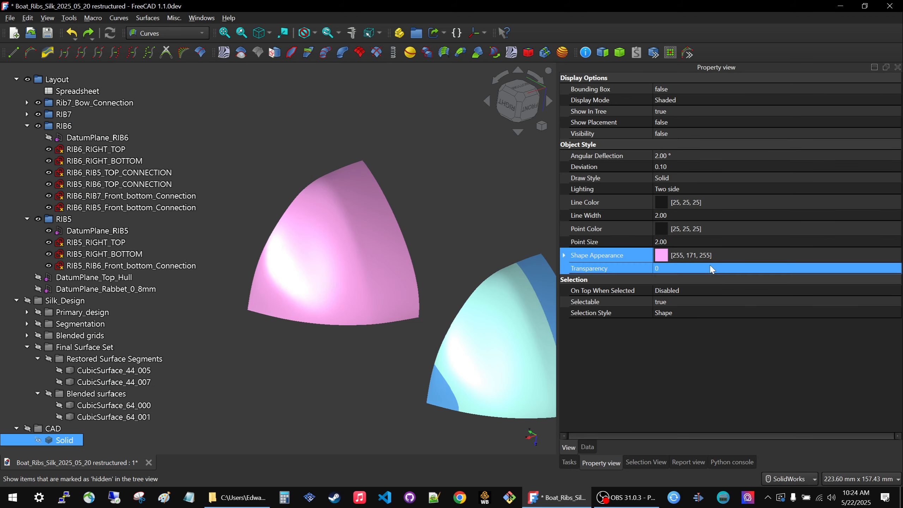
{"action": "left_click", "coordinate": [748, 255]}
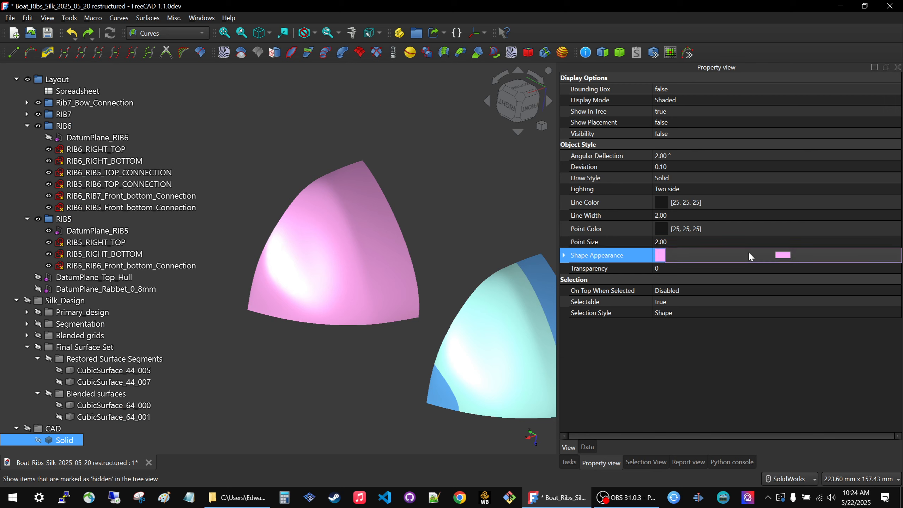
{"action": "left_click", "coordinate": [749, 254]}
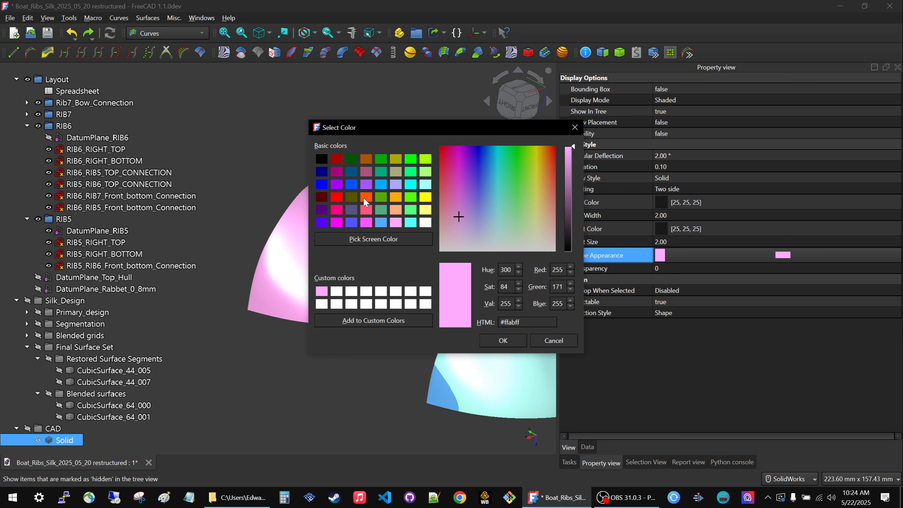
{"action": "left_click", "coordinate": [397, 197]}
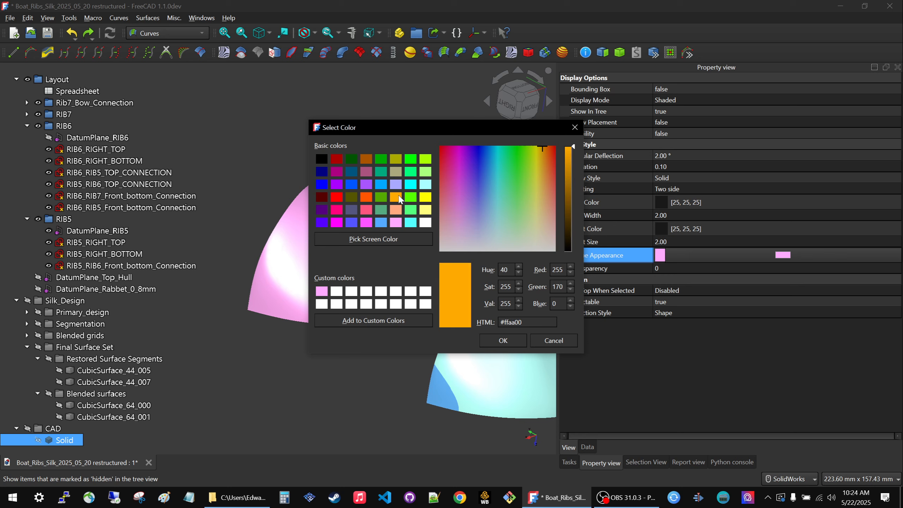
{"action": "left_click", "coordinate": [503, 341]}
{"action": "left_click", "coordinate": [328, 365]}
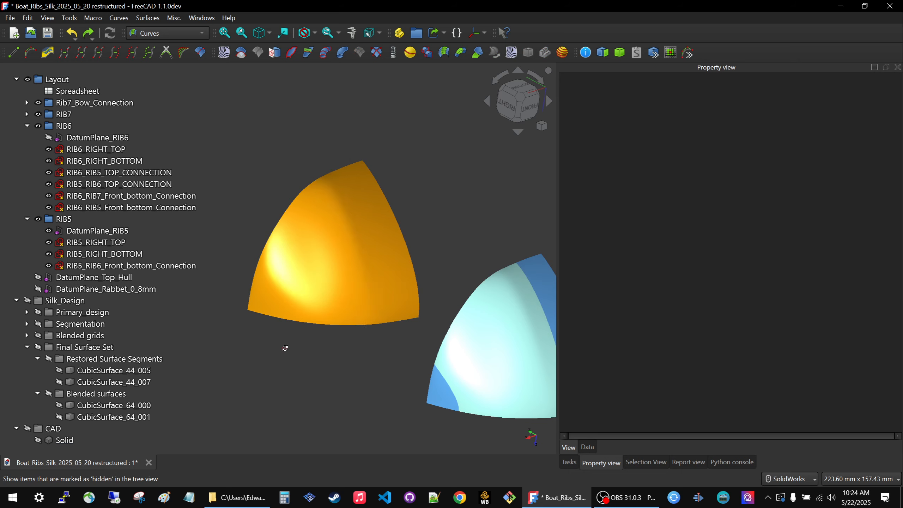
Inspect the highlights on the orange solid and compare them with the neighboring linked surface set from different directions.
{"action": "middle_click_drag", "start_coordinate": [285, 348], "coordinate": [289, 335]}
{"action": "scroll", "coordinate": [374, 316], "scroll_direction": "down", "scroll_amount": 4}
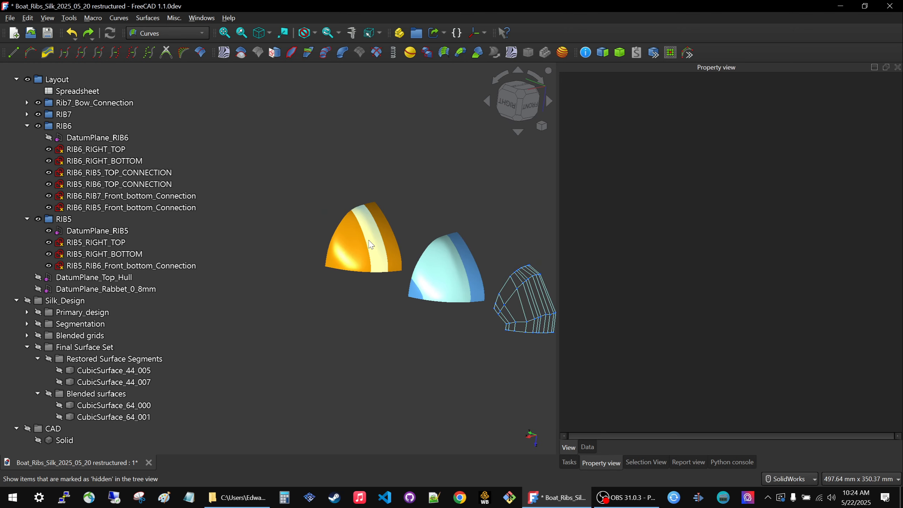
{"action": "scroll", "coordinate": [368, 241], "scroll_direction": "up", "scroll_amount": 5}
{"action": "mouse_move", "coordinate": [366, 251]}
{"action": "middle_mouse_down"}
{"action": "mouse_move", "coordinate": [383, 250]}
{"action": "mouse_move", "coordinate": [368, 256]}
{"action": "middle_mouse_up"}
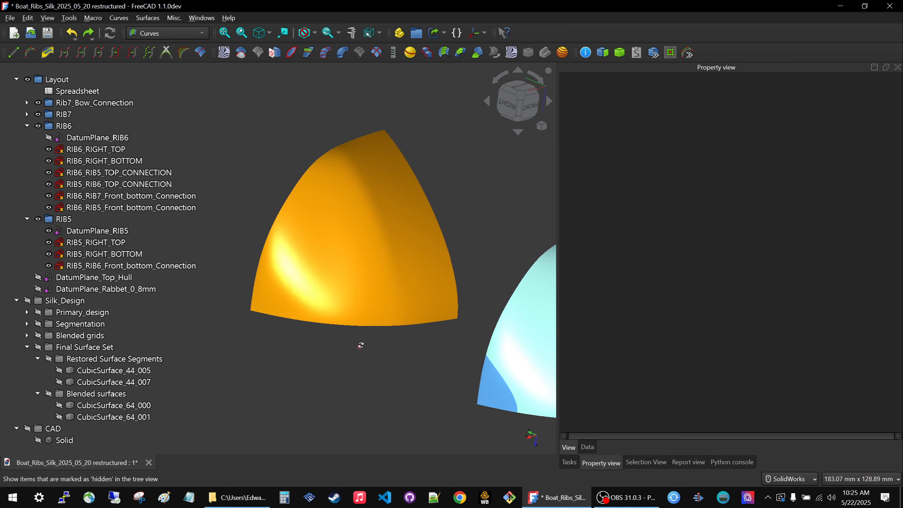
{"action": "mouse_move", "coordinate": [361, 347]}
{"action": "middle_mouse_down"}
{"action": "mouse_move", "coordinate": [341, 357]}
{"action": "mouse_move", "coordinate": [436, 278]}
{"action": "mouse_move", "coordinate": [373, 355]}
{"action": "mouse_move", "coordinate": [347, 353]}
{"action": "middle_mouse_up"}
{"action": "scroll", "coordinate": [372, 322], "scroll_direction": "down", "scroll_amount": 5}
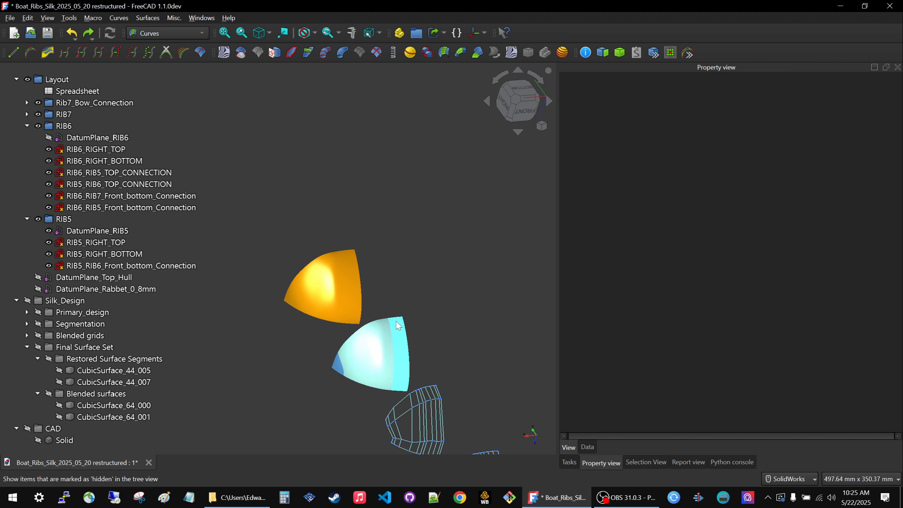
{"action": "scroll", "coordinate": [343, 365], "scroll_direction": "up", "scroll_amount": 6}
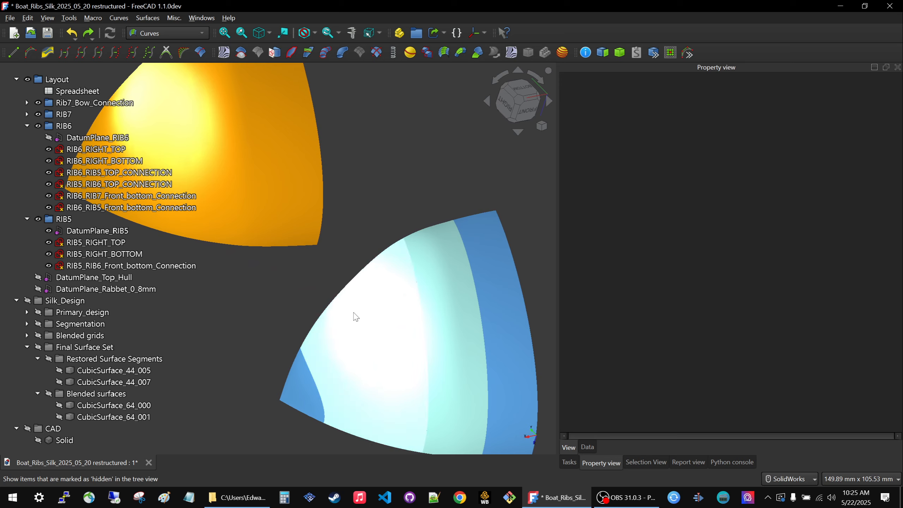
{"action": "scroll", "coordinate": [364, 263], "scroll_direction": "down", "scroll_amount": 4}
{"action": "scroll", "coordinate": [334, 322], "scroll_direction": "up", "scroll_amount": 5}
{"action": "middle_click_drag", "start_coordinate": [335, 324], "coordinate": [300, 335]}
Review the whole arrangement of offset linked view sets, from the orange solid to the rib layout sketches and datum planes.
{"action": "scroll", "coordinate": [314, 269], "scroll_direction": "down", "scroll_amount": 11}
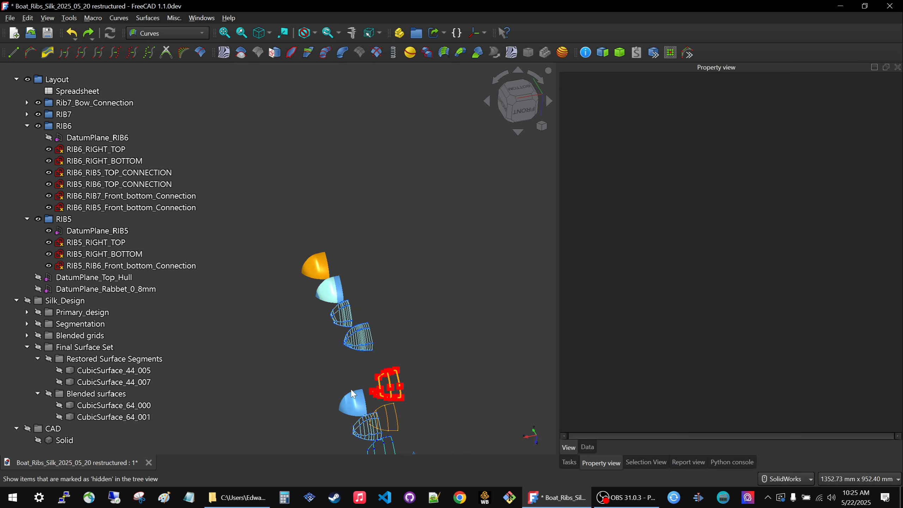
{"action": "middle_click_drag", "start_coordinate": [364, 398], "coordinate": [362, 305]}
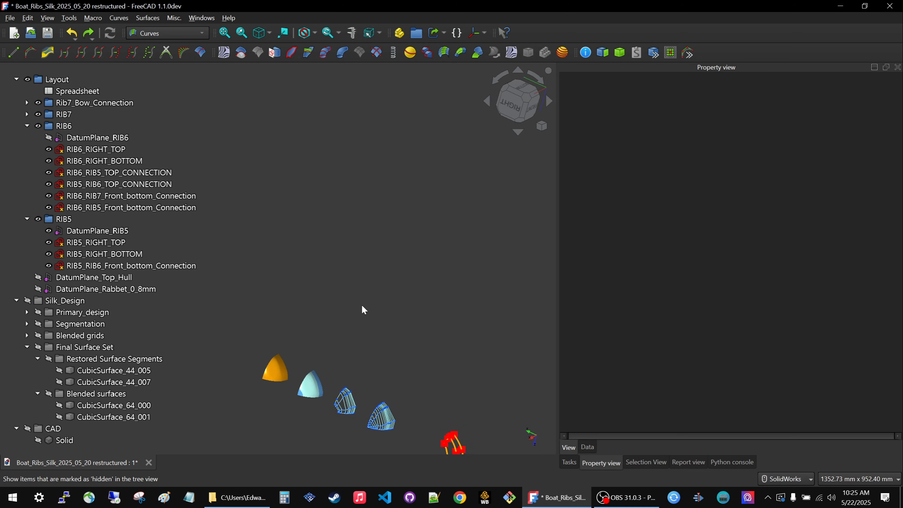
{"action": "scroll", "coordinate": [363, 305], "scroll_direction": "down", "scroll_amount": 6}
{"action": "scroll", "coordinate": [349, 368], "scroll_direction": "up", "scroll_amount": 7}
{"action": "middle_click_drag", "start_coordinate": [348, 262], "coordinate": [331, 270]}
{"action": "scroll", "coordinate": [332, 270], "scroll_direction": "down", "scroll_amount": 4}
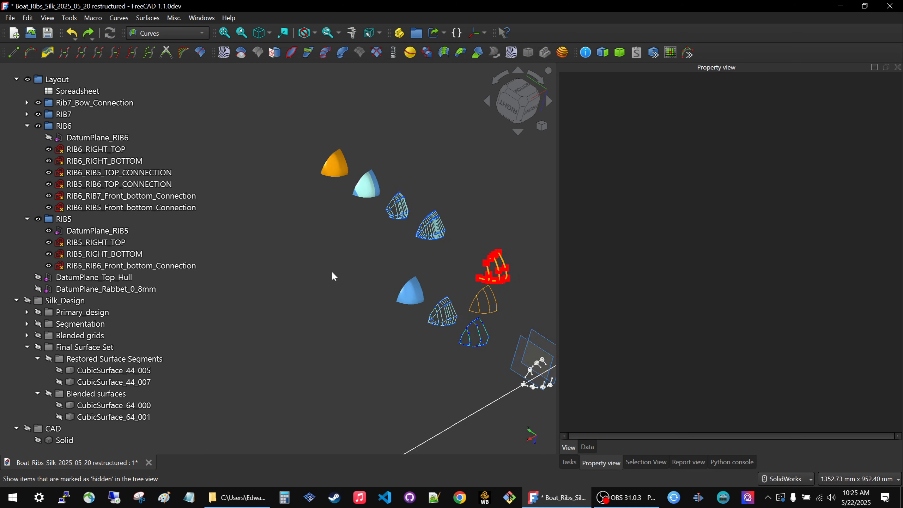
{"action": "left_click", "coordinate": [60, 443]}
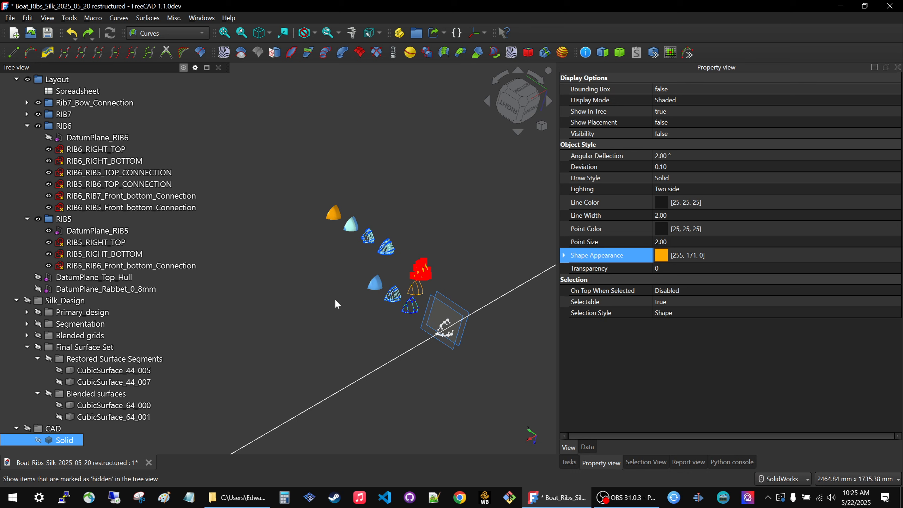
{"action": "middle_click_drag", "start_coordinate": [402, 223], "coordinate": [380, 216]}
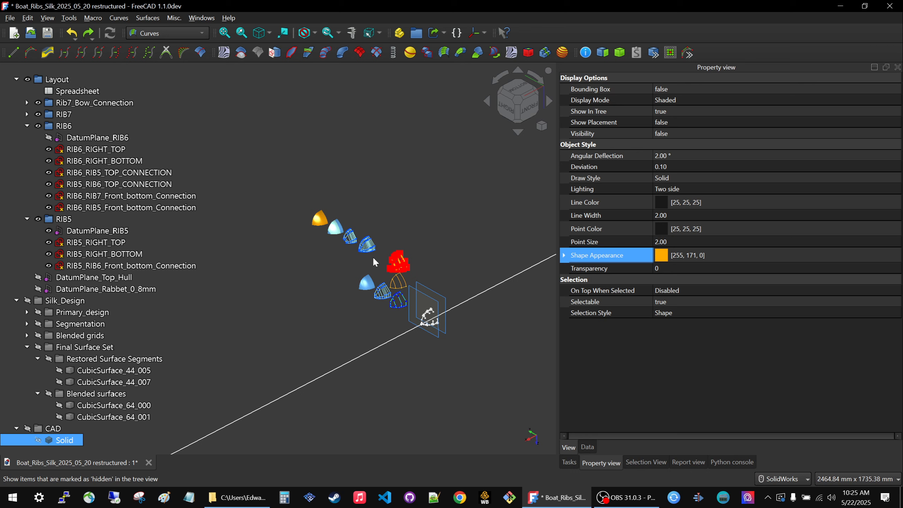
{"action": "scroll", "coordinate": [355, 285], "scroll_direction": "up", "scroll_amount": 3}
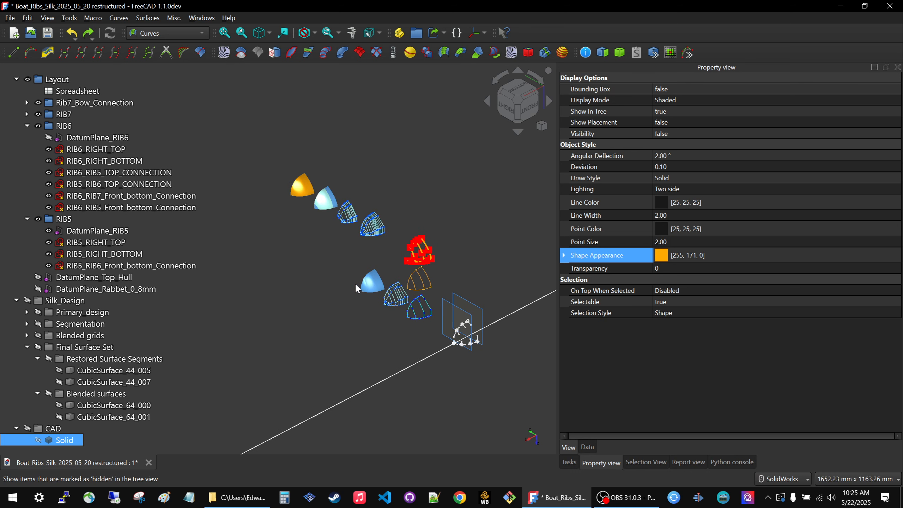
{"action": "left_click", "coordinate": [355, 257]}
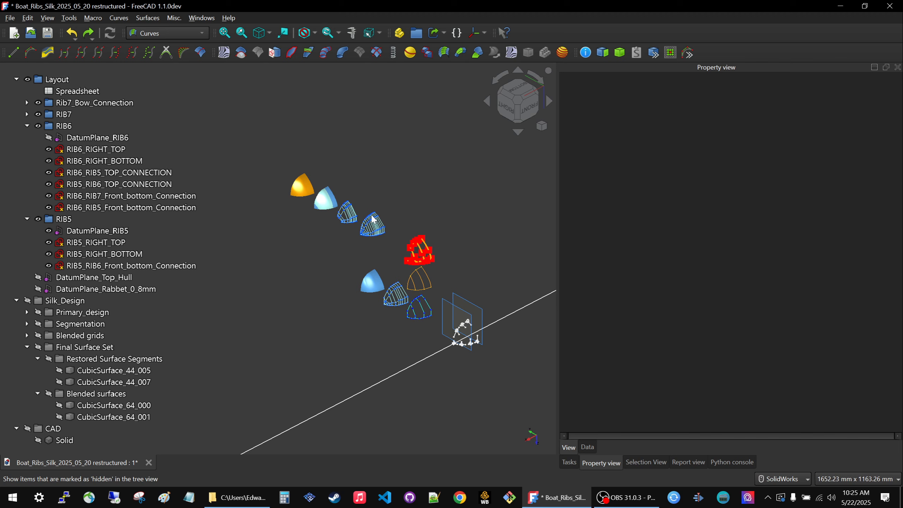
{"action": "scroll", "coordinate": [377, 226], "scroll_direction": "up", "scroll_amount": 1}
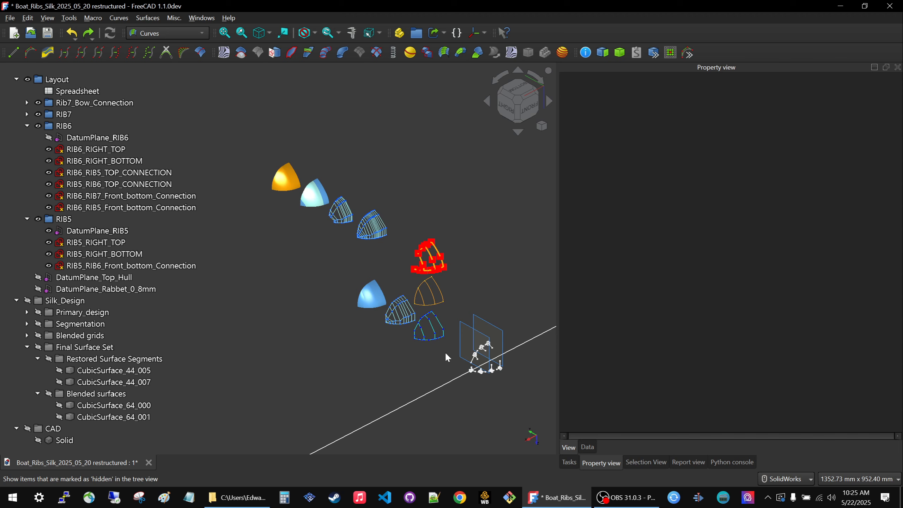
{"action": "scroll", "coordinate": [453, 352], "scroll_direction": "up", "scroll_amount": 2}
{"action": "scroll", "coordinate": [454, 354], "scroll_direction": "down", "scroll_amount": 3}
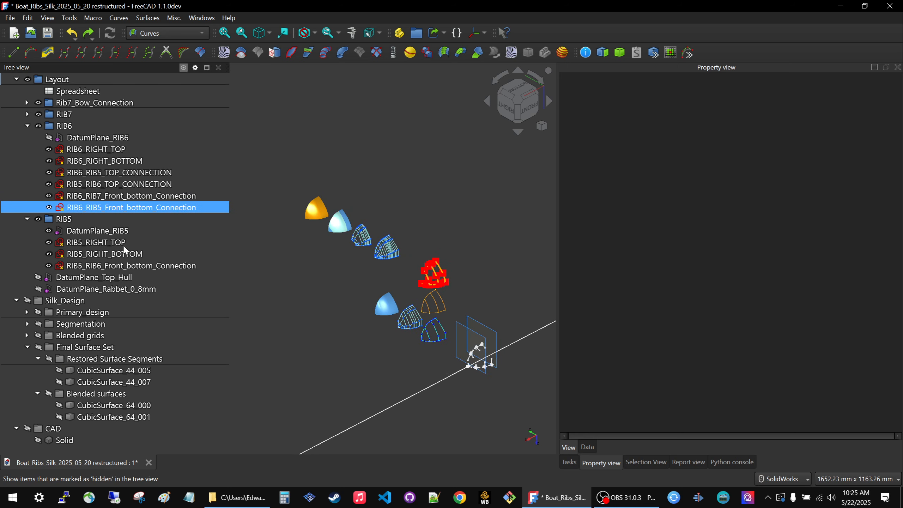
{"action": "scroll", "coordinate": [526, 392], "scroll_direction": "up", "scroll_amount": 3}
{"action": "scroll", "coordinate": [494, 347], "scroll_direction": "down", "scroll_amount": 2}
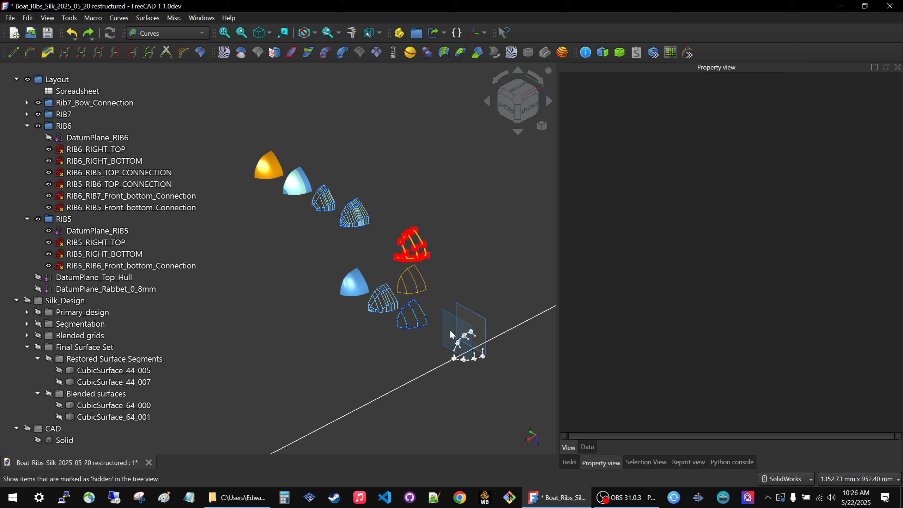
{"action": "scroll", "coordinate": [453, 333], "scroll_direction": "up", "scroll_amount": 4}
Open the RIB5_RIGHT_BOTTOM sketch for editing with all the offset linked view sets in view.
{"action": "left_click", "coordinate": [501, 339]}
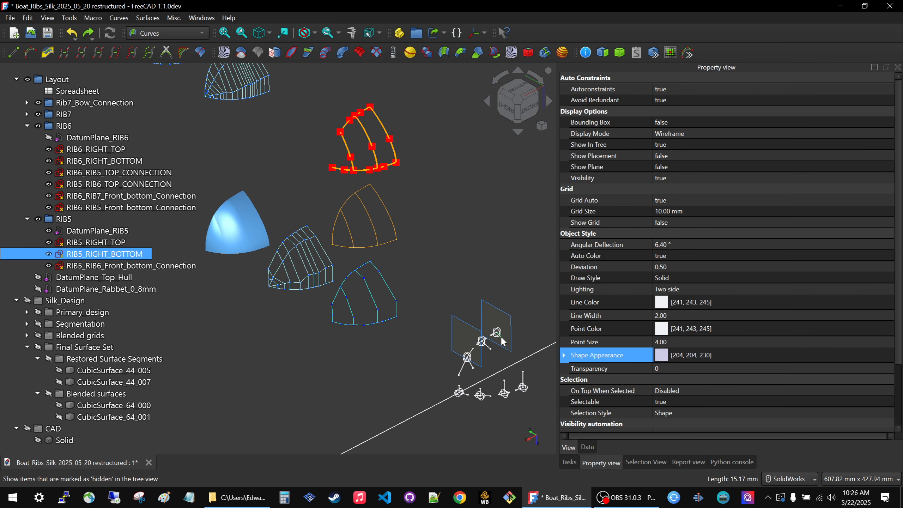
{"action": "double_click", "coordinate": [121, 254]}
{"action": "mouse_move", "coordinate": [367, 350]}
{"action": "middle_mouse_down"}
{"action": "mouse_move", "coordinate": [396, 396]}
{"action": "mouse_move", "coordinate": [288, 251]}
{"action": "mouse_move", "coordinate": [336, 256]}
{"action": "mouse_move", "coordinate": [357, 233]}
{"action": "middle_mouse_up"}
{"action": "scroll", "coordinate": [358, 236], "scroll_direction": "up", "scroll_amount": 5}
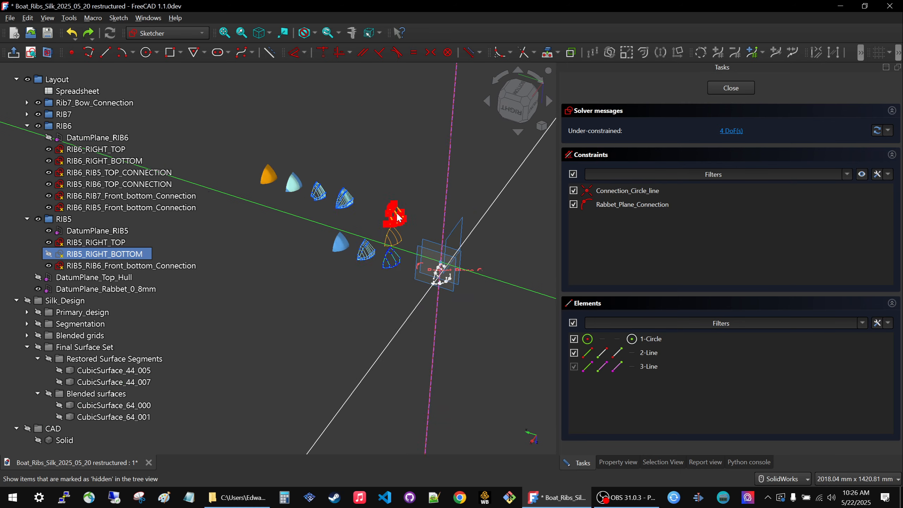
{"action": "scroll", "coordinate": [486, 290], "scroll_direction": "down", "scroll_amount": 1}
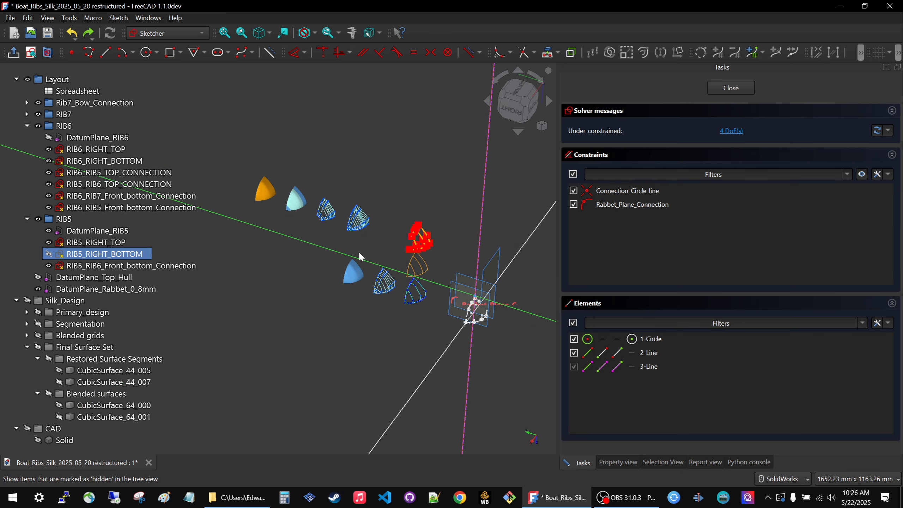
{"action": "scroll", "coordinate": [358, 252], "scroll_direction": "up", "scroll_amount": 2}
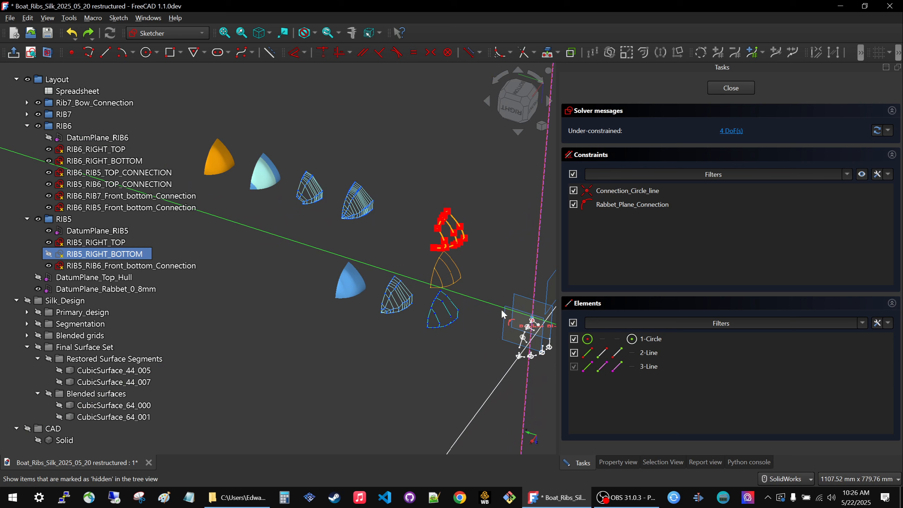
{"action": "scroll", "coordinate": [409, 292], "scroll_direction": "down", "scroll_amount": 3}
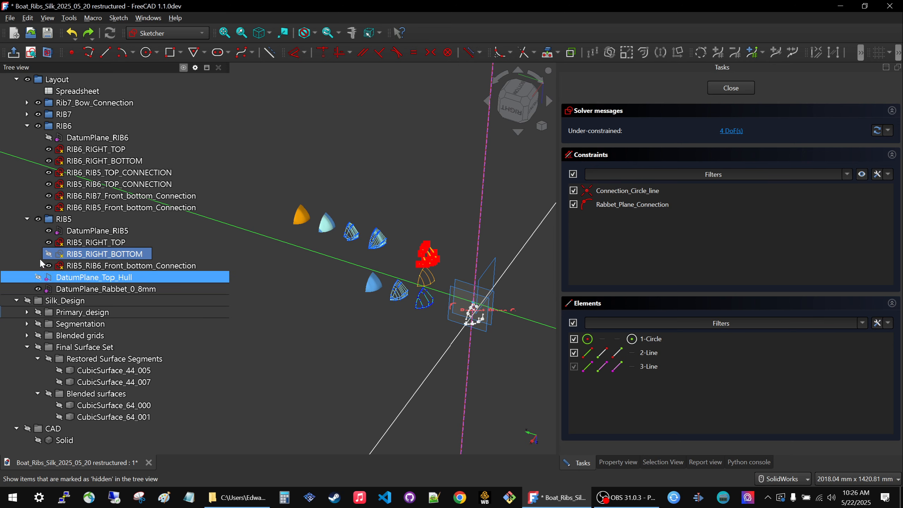
Expand the RIB7 and Rib7_Bow_Connection groups and hide DatumPlane_RIB7, DatumPlane_Rabbet_0_8mm and DatumPlane_RIB5.
{"action": "left_click", "coordinate": [27, 114]}
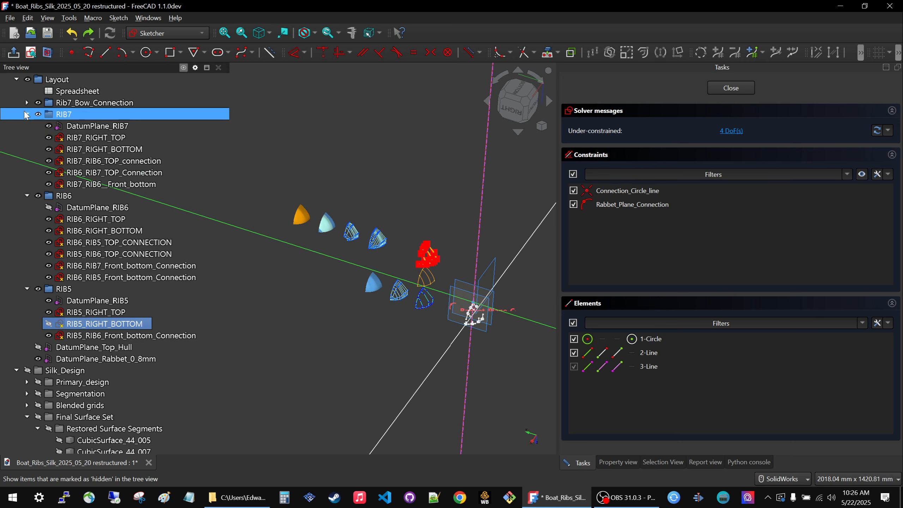
{"action": "left_click", "coordinate": [76, 123]}
{"action": "key", "text": "space"}
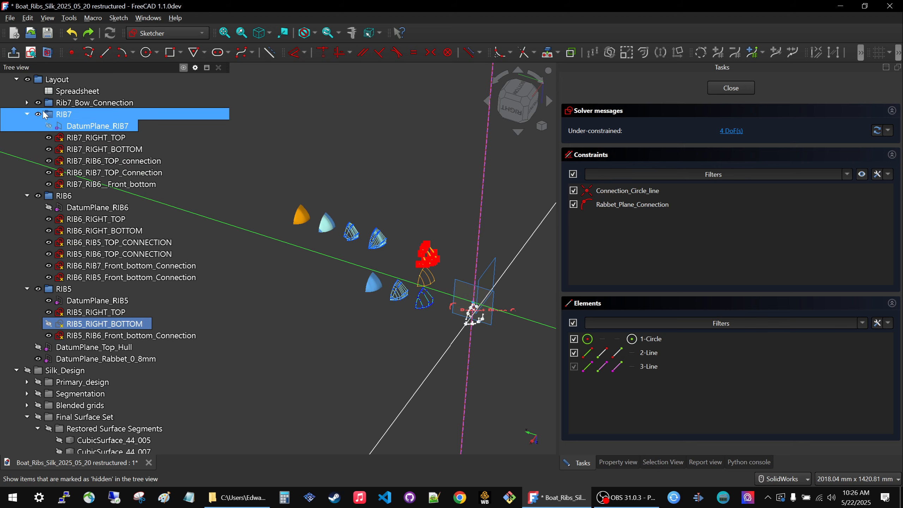
{"action": "left_click", "coordinate": [27, 102]}
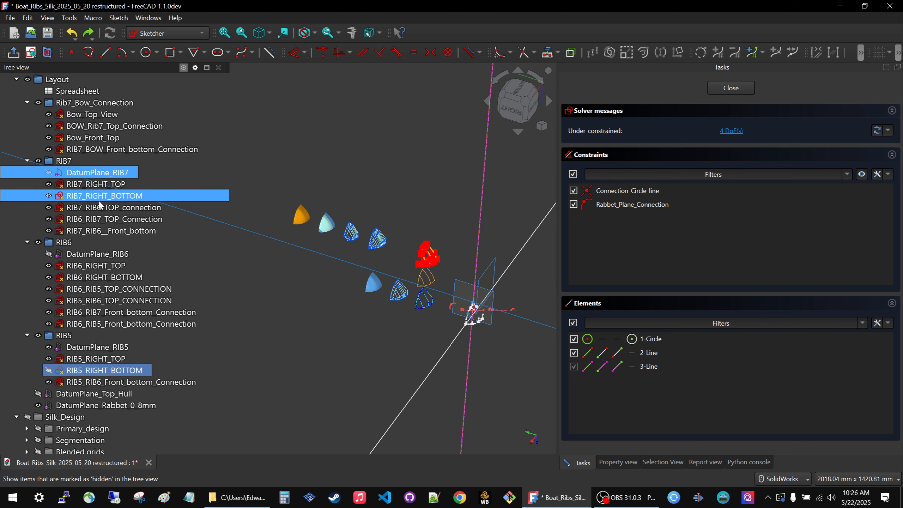
{"action": "left_click", "coordinate": [89, 256]}
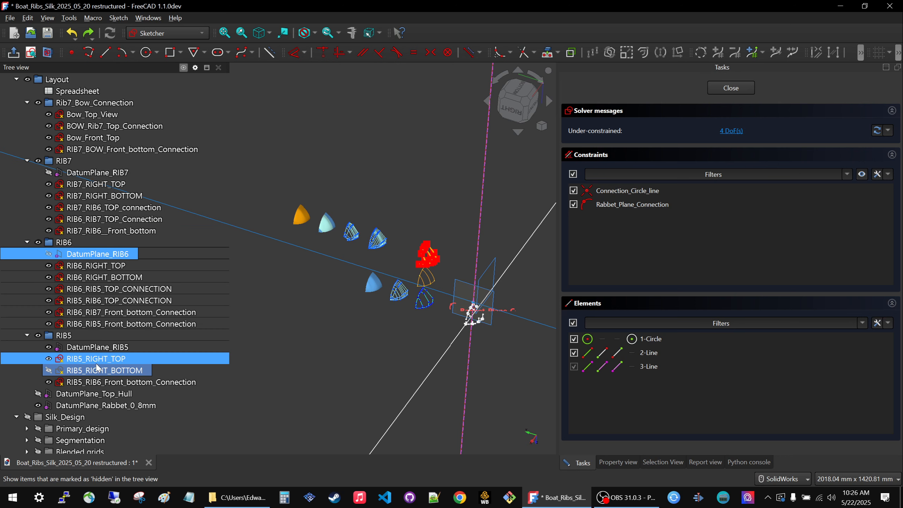
{"action": "left_click", "coordinate": [85, 395]}
{"action": "key", "text": "space"}
{"action": "key", "text": "space"}
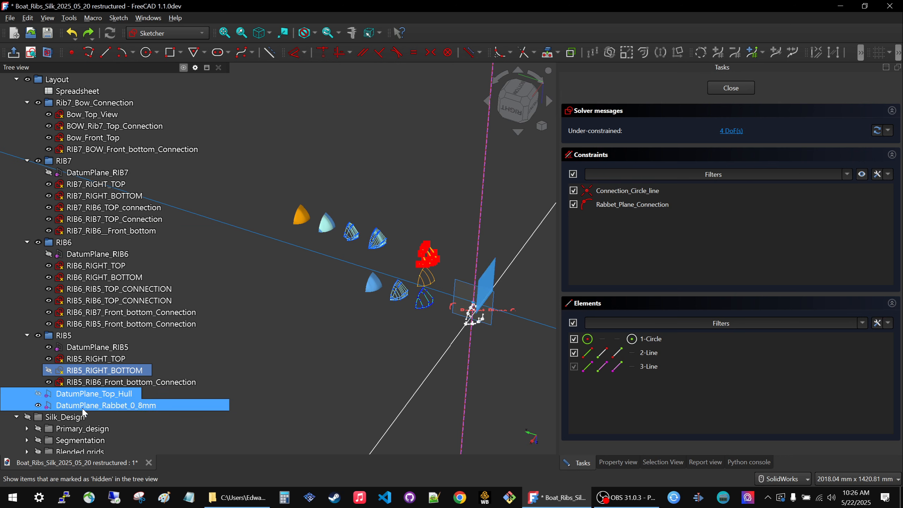
{"action": "left_click", "coordinate": [86, 406]}
{"action": "key", "text": "space"}
{"action": "left_click", "coordinate": [81, 350]}
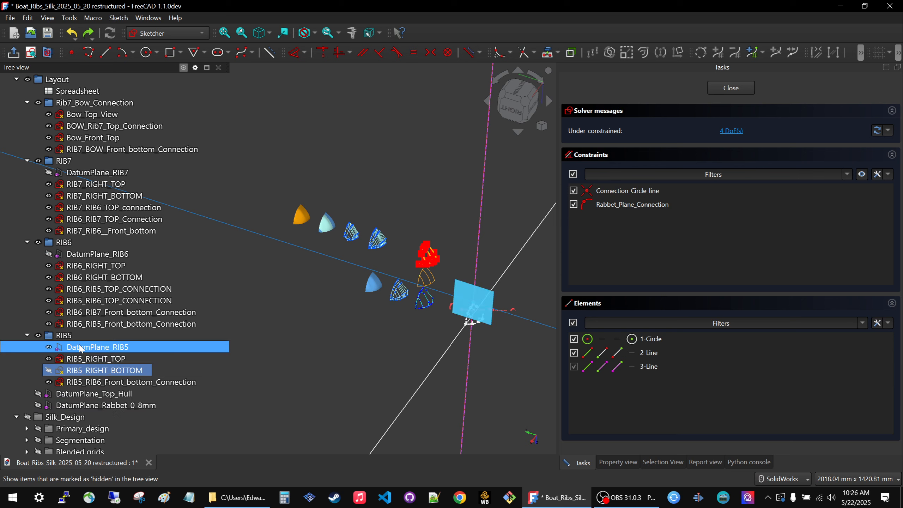
{"action": "key", "text": "space"}
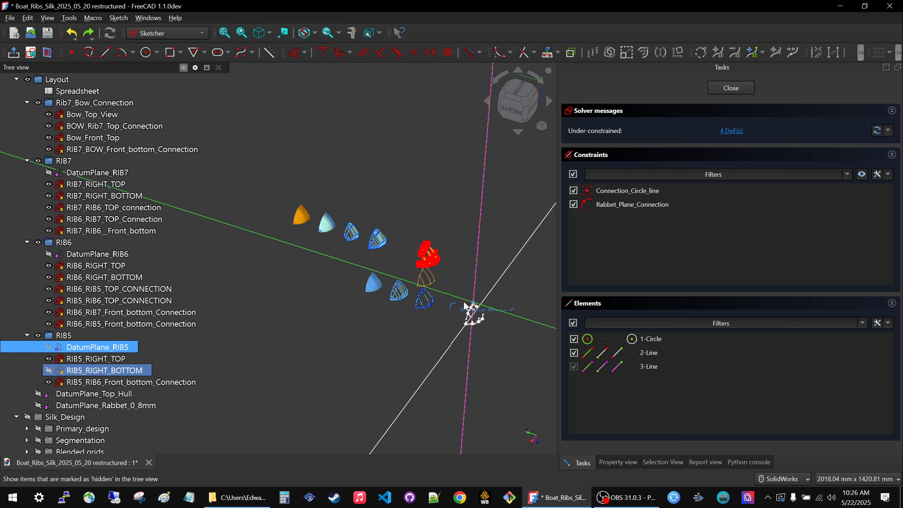
Stretch the line from the connection circle in RIB5_RIGHT_BOTTOM by moving its free endpoint outward, first slightly, next much farther from the circle.
{"action": "scroll", "coordinate": [469, 297], "scroll_direction": "up", "scroll_amount": 4}
{"action": "scroll", "coordinate": [471, 343], "scroll_direction": "down", "scroll_amount": 2}
{"action": "middle_click_drag", "start_coordinate": [412, 363], "coordinate": [372, 345]}
{"action": "scroll", "coordinate": [385, 321], "scroll_direction": "up", "scroll_amount": 1}
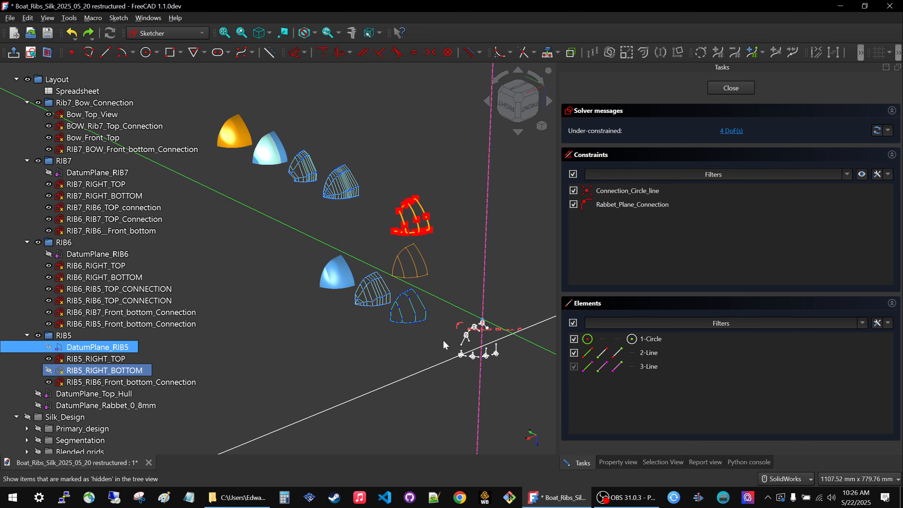
{"action": "scroll", "coordinate": [488, 328], "scroll_direction": "up", "scroll_amount": 6}
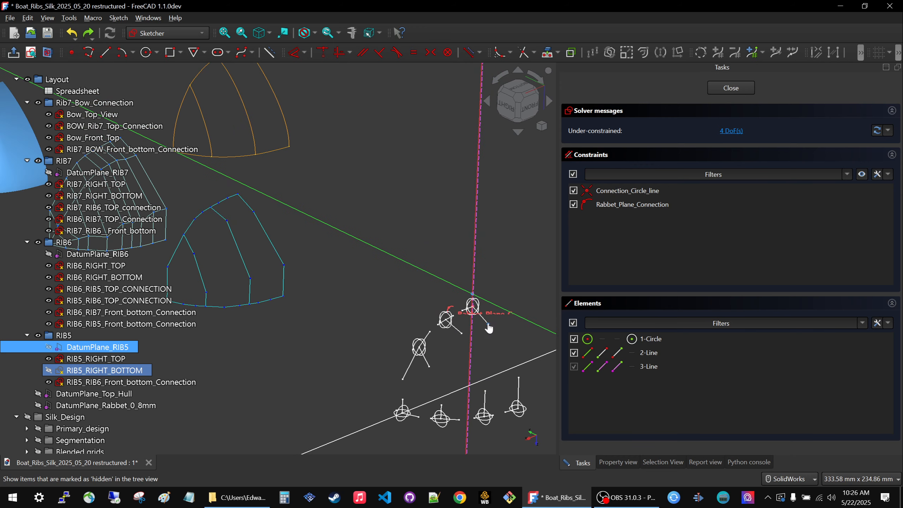
{"action": "mouse_move", "coordinate": [489, 324]}
{"action": "left_mouse_down"}
{"action": "mouse_move", "coordinate": [516, 339]}
{"action": "mouse_move", "coordinate": [511, 333]}
{"action": "left_mouse_up"}
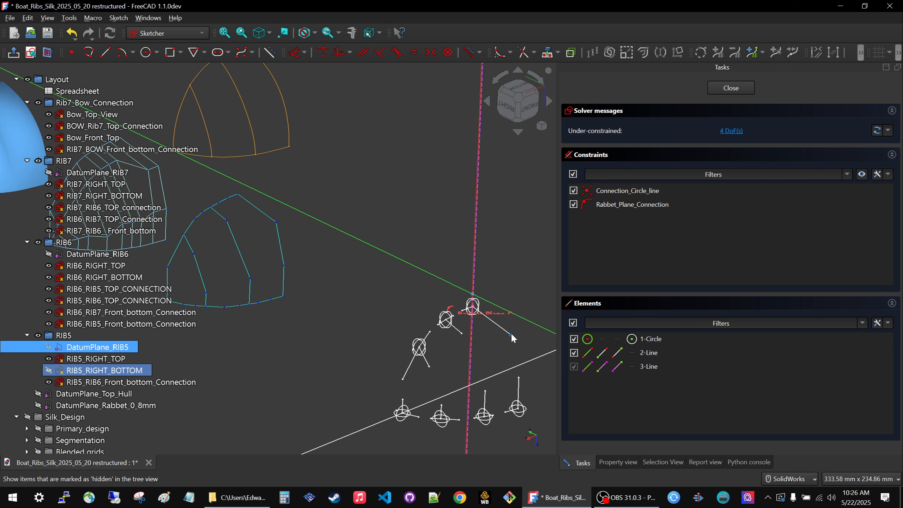
{"action": "scroll", "coordinate": [496, 331], "scroll_direction": "down", "scroll_amount": 3}
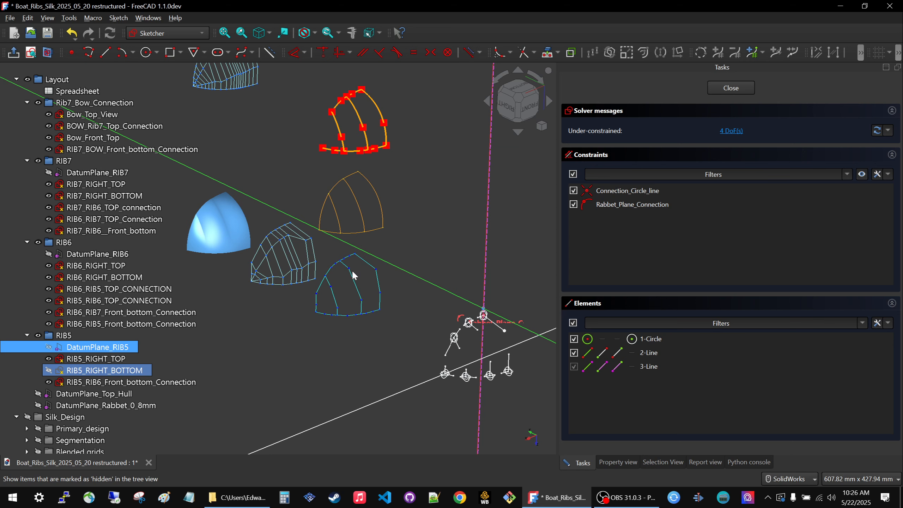
{"action": "scroll", "coordinate": [364, 223], "scroll_direction": "down", "scroll_amount": 5}
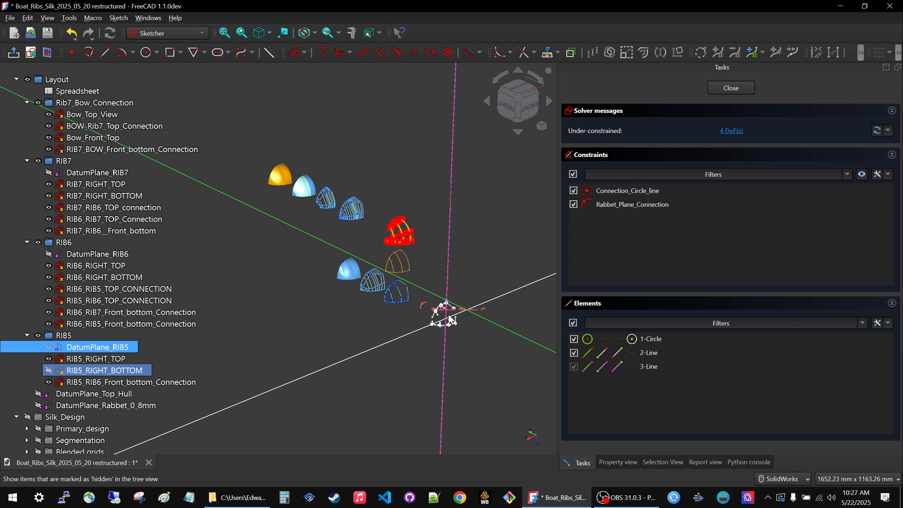
{"action": "scroll", "coordinate": [350, 218], "scroll_direction": "up", "scroll_amount": 3}
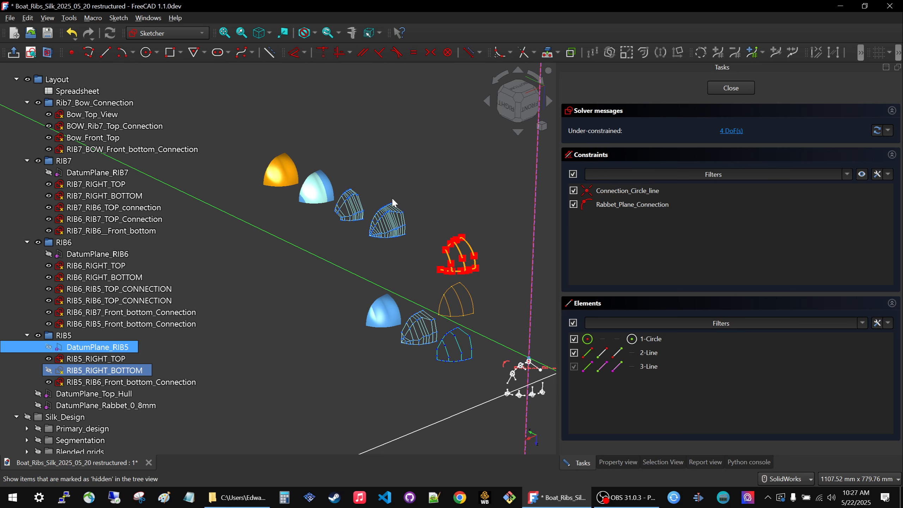
{"action": "scroll", "coordinate": [330, 224], "scroll_direction": "down", "scroll_amount": 2}
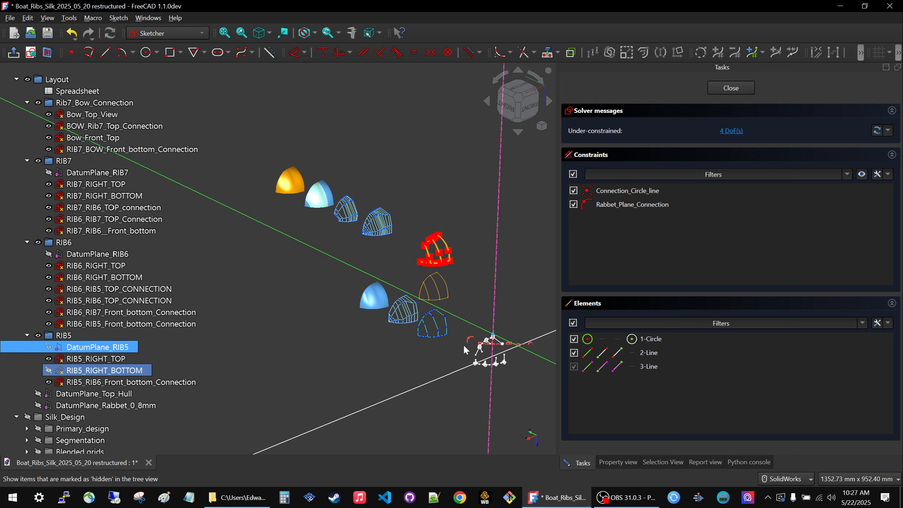
{"action": "left_click_drag", "start_coordinate": [502, 344], "coordinate": [533, 326]}
Examine how the stretched sketch line changes the blue surface, grids, curves and solid across the linked view sets.
{"action": "mouse_move", "coordinate": [382, 246]}
{"action": "middle_mouse_down"}
{"action": "mouse_move", "coordinate": [369, 255]}
{"action": "mouse_move", "coordinate": [391, 266]}
{"action": "middle_mouse_up"}
{"action": "scroll", "coordinate": [383, 284], "scroll_direction": "up", "scroll_amount": 6}
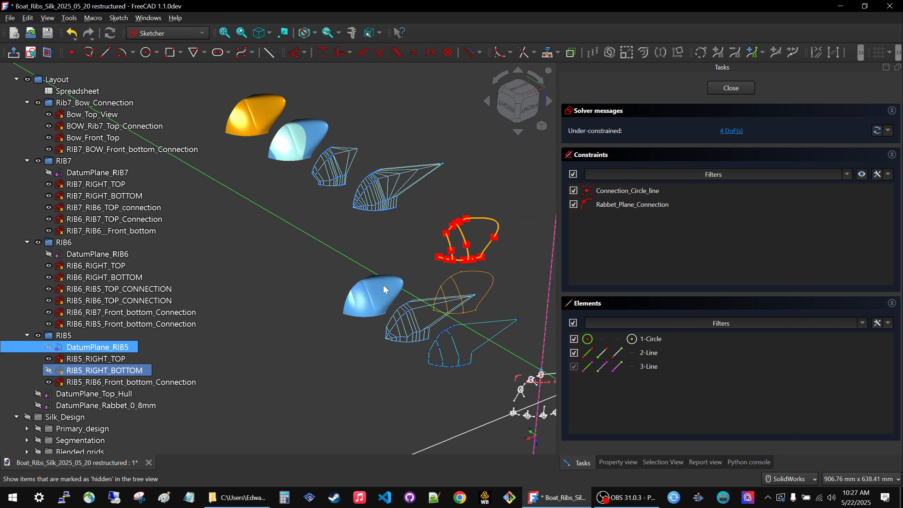
{"action": "middle_click_drag", "start_coordinate": [327, 244], "coordinate": [342, 255]}
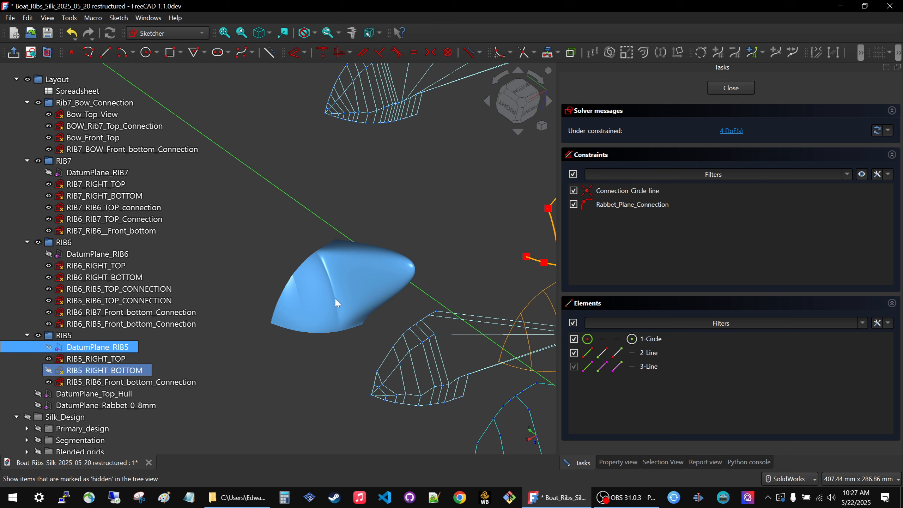
{"action": "scroll", "coordinate": [355, 308], "scroll_direction": "down", "scroll_amount": 4}
{"action": "scroll", "coordinate": [357, 314], "scroll_direction": "down", "scroll_amount": 3}
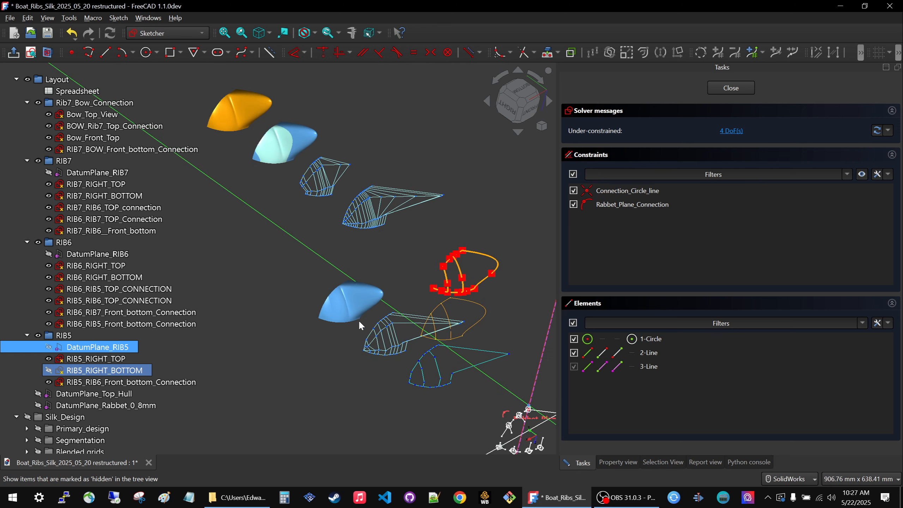
{"action": "scroll", "coordinate": [327, 220], "scroll_direction": "up", "scroll_amount": 3}
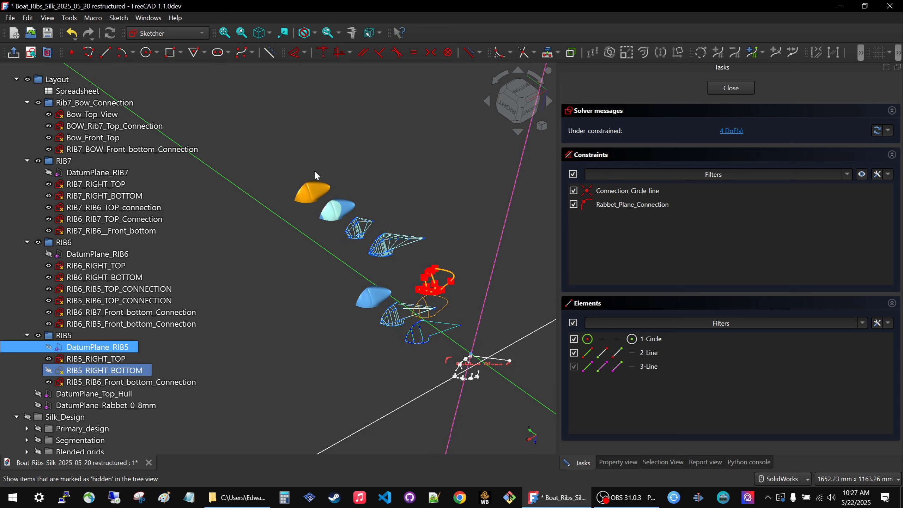
{"action": "scroll", "coordinate": [331, 175], "scroll_direction": "up", "scroll_amount": 3}
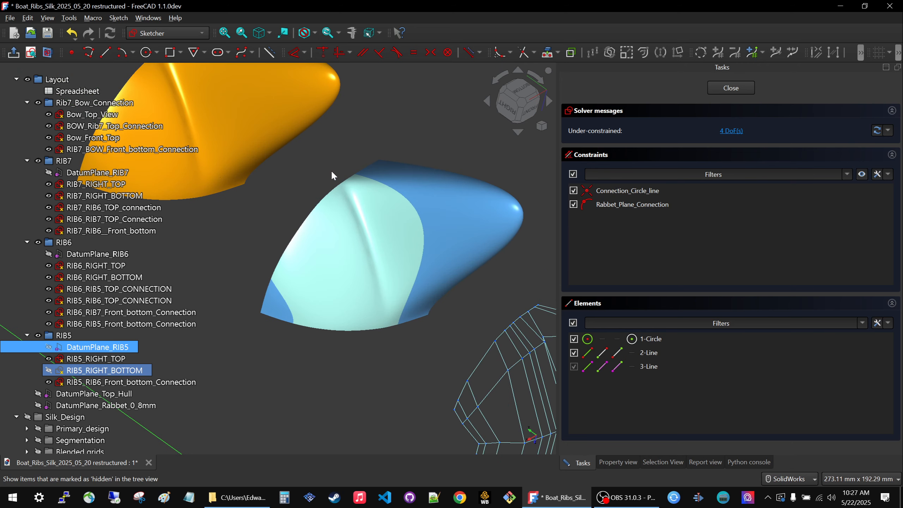
Inspect the ridge and highlights on the deformed orange solid and the neighboring linked final surface set from several angles.
{"action": "middle_click_drag", "start_coordinate": [347, 206], "coordinate": [324, 218]}
{"action": "scroll", "coordinate": [428, 307], "scroll_direction": "down", "scroll_amount": 3}
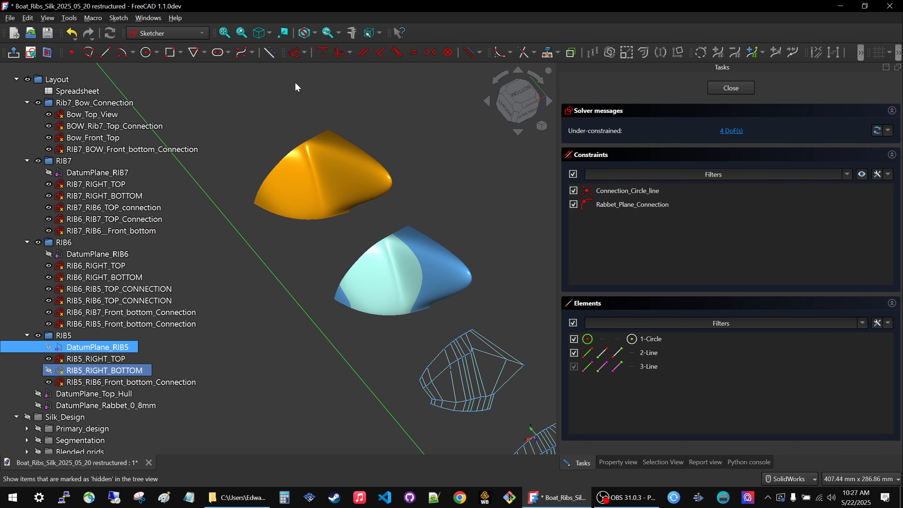
{"action": "scroll", "coordinate": [321, 189], "scroll_direction": "up", "scroll_amount": 4}
{"action": "mouse_move", "coordinate": [315, 231]}
{"action": "middle_mouse_down"}
{"action": "mouse_move", "coordinate": [359, 272]}
{"action": "mouse_move", "coordinate": [349, 296]}
{"action": "mouse_move", "coordinate": [363, 277]}
{"action": "mouse_move", "coordinate": [313, 231]}
{"action": "mouse_move", "coordinate": [328, 238]}
{"action": "middle_mouse_up"}
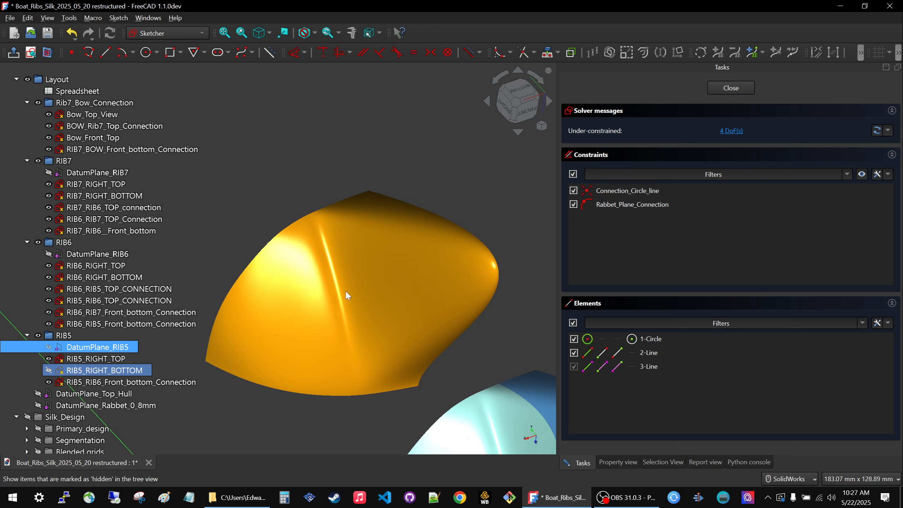
{"action": "scroll", "coordinate": [369, 261], "scroll_direction": "down", "scroll_amount": 5}
{"action": "scroll", "coordinate": [397, 295], "scroll_direction": "up", "scroll_amount": 2}
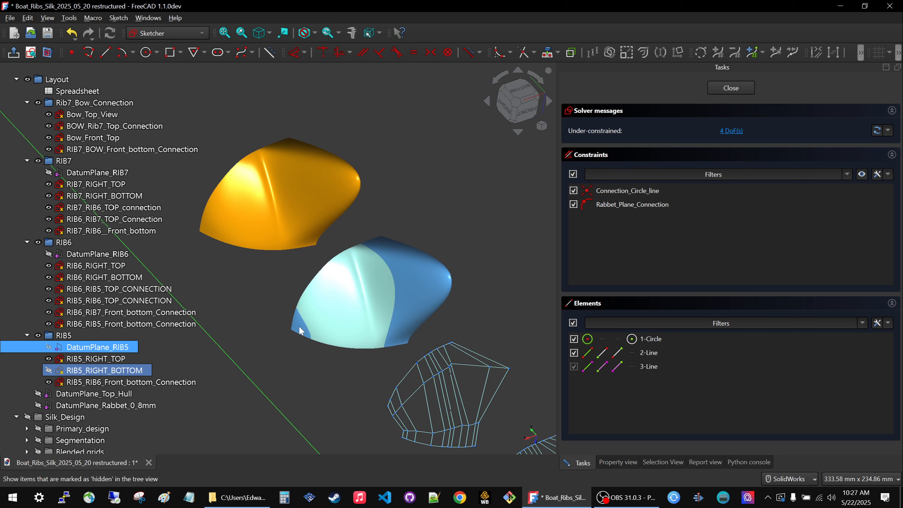
{"action": "middle_click_drag", "start_coordinate": [333, 308], "coordinate": [346, 324]}
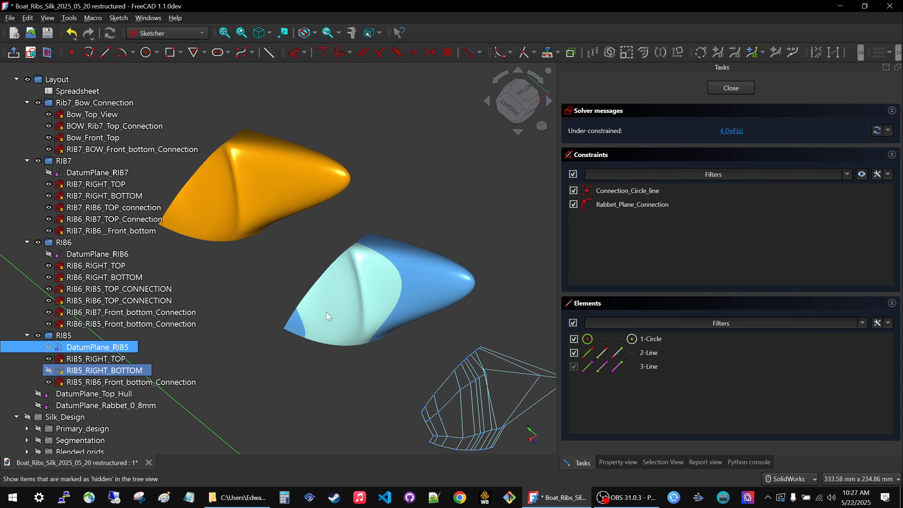
{"action": "scroll", "coordinate": [328, 238], "scroll_direction": "down", "scroll_amount": 3}
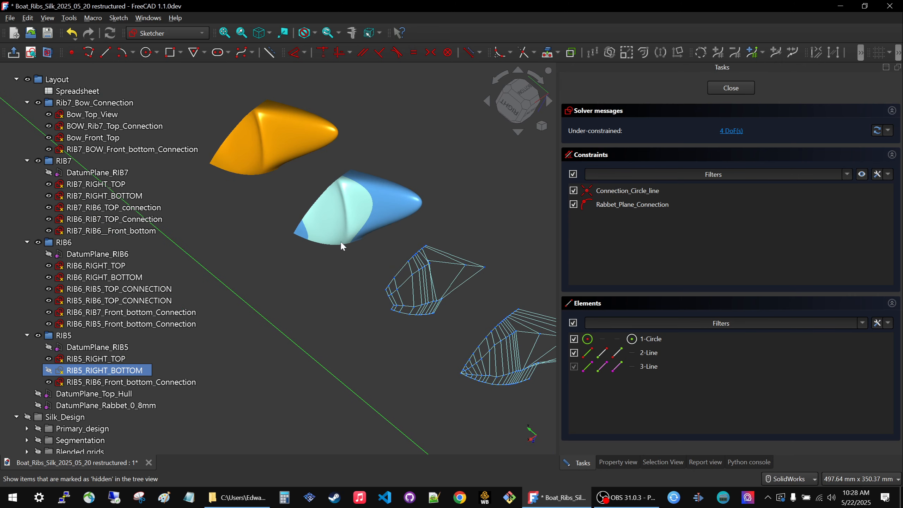
Close the RIB5_RIGHT_BOTTOM sketch and compare the linked final surfaces, the orange solid and the layout sketches.
{"action": "left_click", "coordinate": [730, 88]}
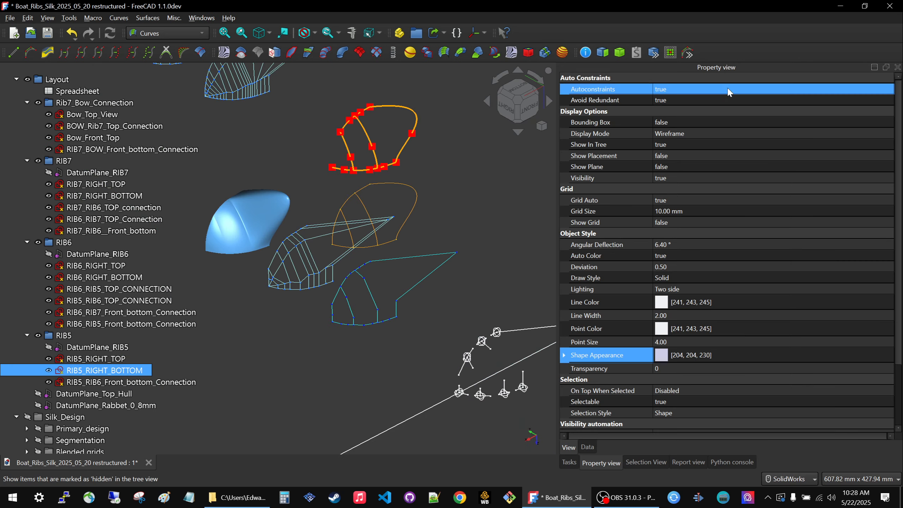
{"action": "scroll", "coordinate": [373, 239], "scroll_direction": "down", "scroll_amount": 5}
{"action": "scroll", "coordinate": [341, 172], "scroll_direction": "up", "scroll_amount": 6}
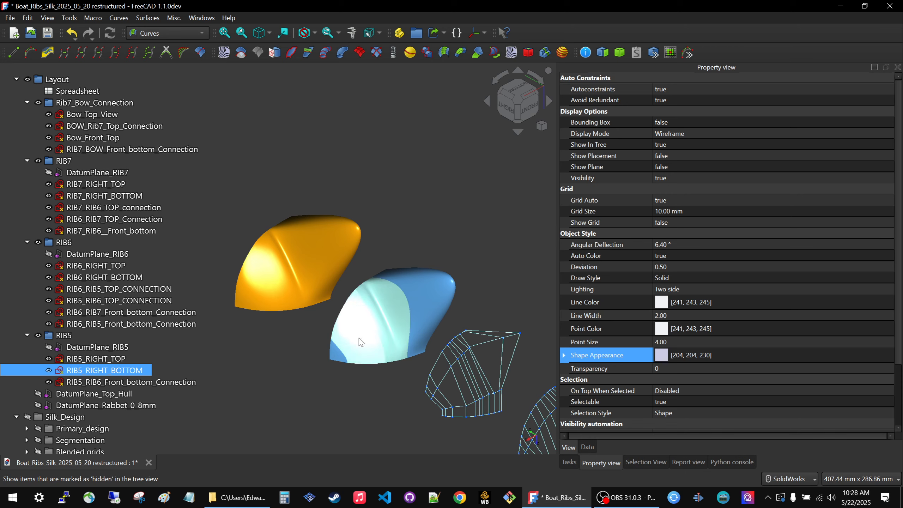
{"action": "left_click", "coordinate": [359, 354]}
{"action": "mouse_move", "coordinate": [317, 313]}
{"action": "middle_mouse_down"}
{"action": "mouse_move", "coordinate": [330, 340]}
{"action": "mouse_move", "coordinate": [329, 308]}
{"action": "middle_mouse_up"}
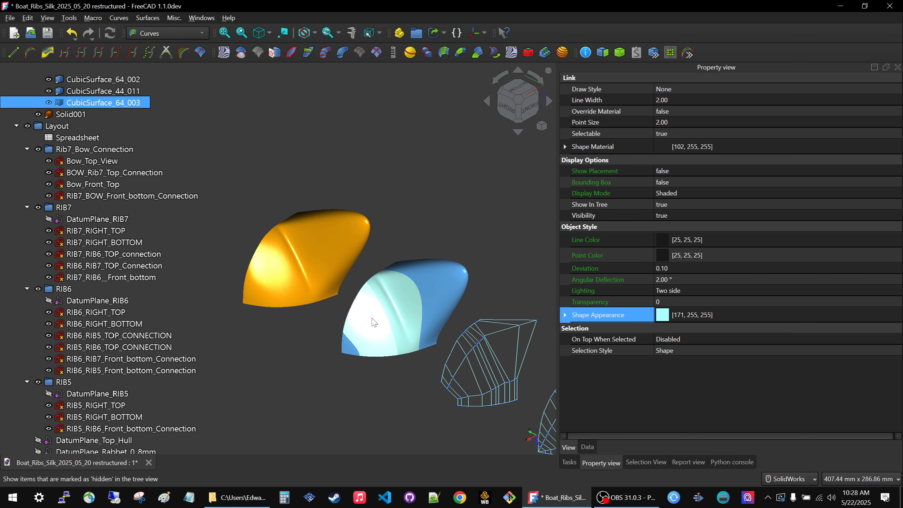
{"action": "left_click", "coordinate": [297, 228]}
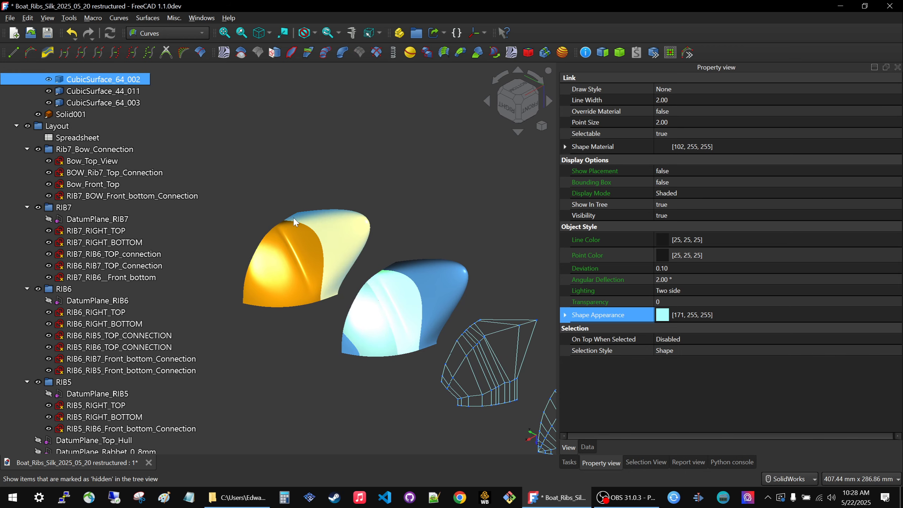
{"action": "scroll", "coordinate": [266, 240], "scroll_direction": "down", "scroll_amount": 7}
{"action": "scroll", "coordinate": [435, 361], "scroll_direction": "up", "scroll_amount": 6}
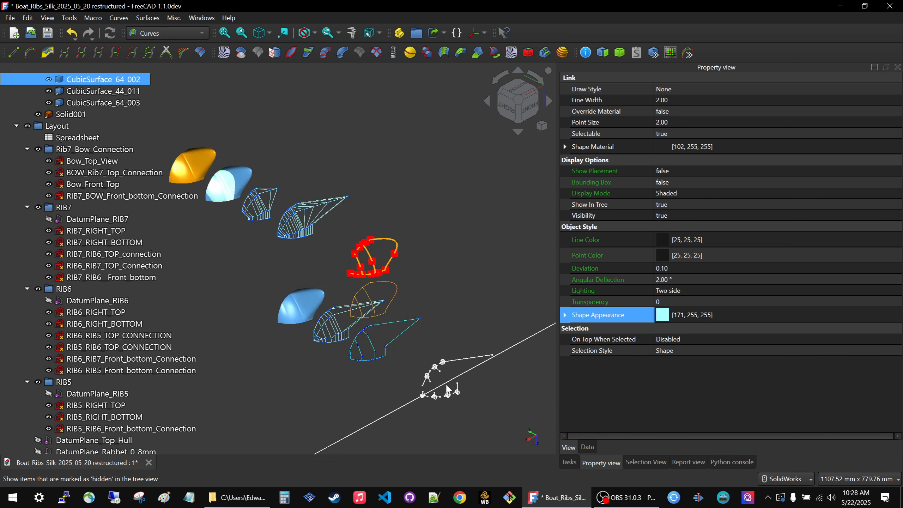
{"action": "mouse_move", "coordinate": [421, 341]}
{"action": "middle_mouse_down"}
{"action": "mouse_move", "coordinate": [423, 359]}
{"action": "mouse_move", "coordinate": [374, 345]}
{"action": "mouse_move", "coordinate": [380, 359]}
{"action": "middle_mouse_up"}
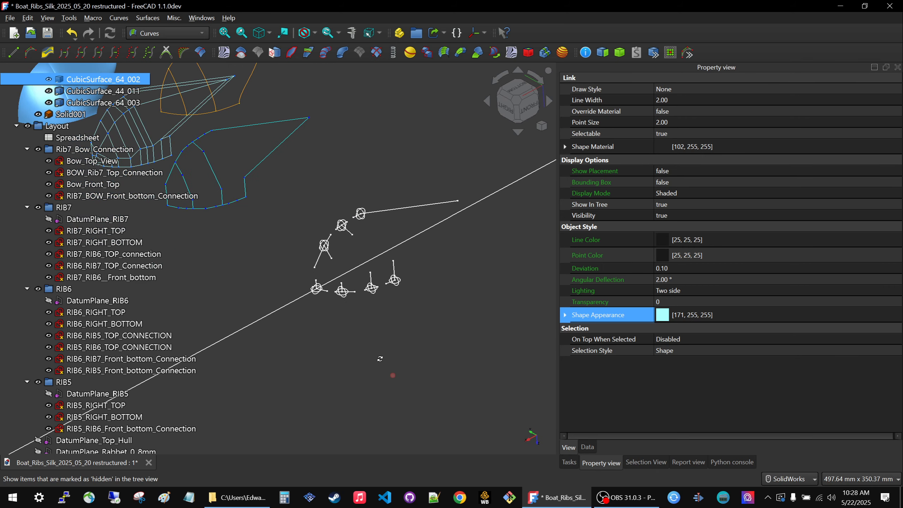
Open the RIB6_RIGHT_BOTTOM layout sketch for editing.
{"action": "scroll", "coordinate": [381, 266], "scroll_direction": "up", "scroll_amount": 3}
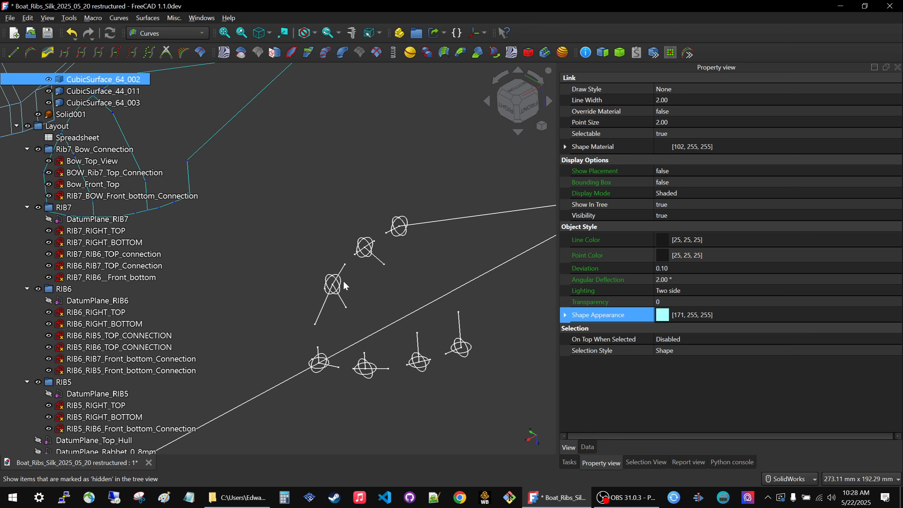
{"action": "scroll", "coordinate": [453, 366], "scroll_direction": "down", "scroll_amount": 4}
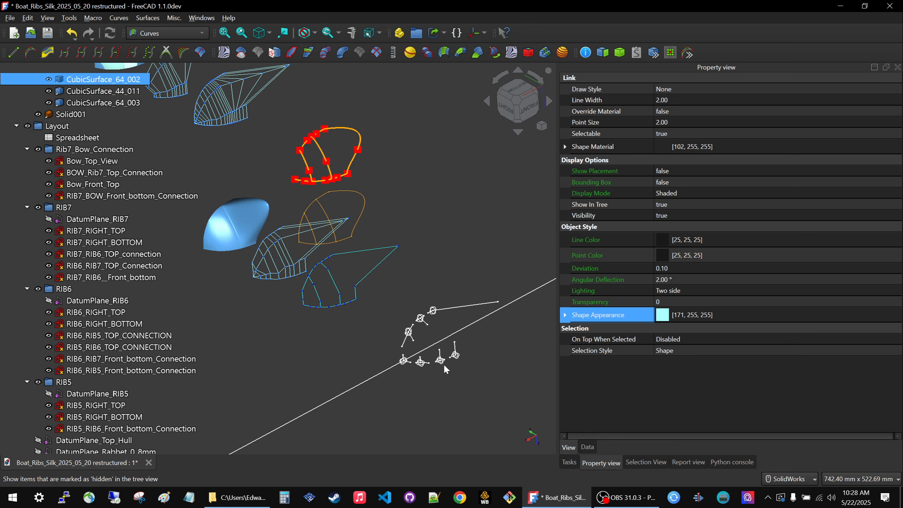
{"action": "scroll", "coordinate": [441, 360], "scroll_direction": "down", "scroll_amount": 2}
{"action": "scroll", "coordinate": [437, 343], "scroll_direction": "up", "scroll_amount": 3}
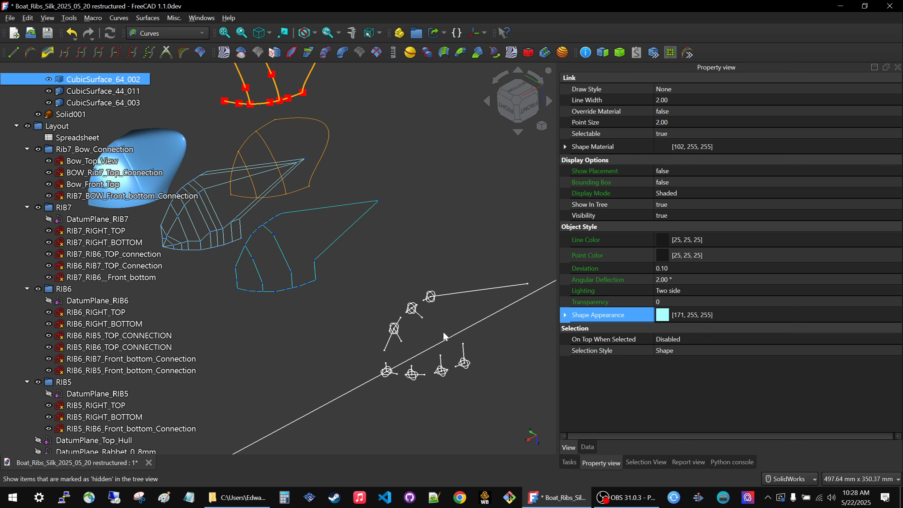
{"action": "scroll", "coordinate": [447, 338], "scroll_direction": "down", "scroll_amount": 1}
{"action": "scroll", "coordinate": [432, 326], "scroll_direction": "up", "scroll_amount": 3}
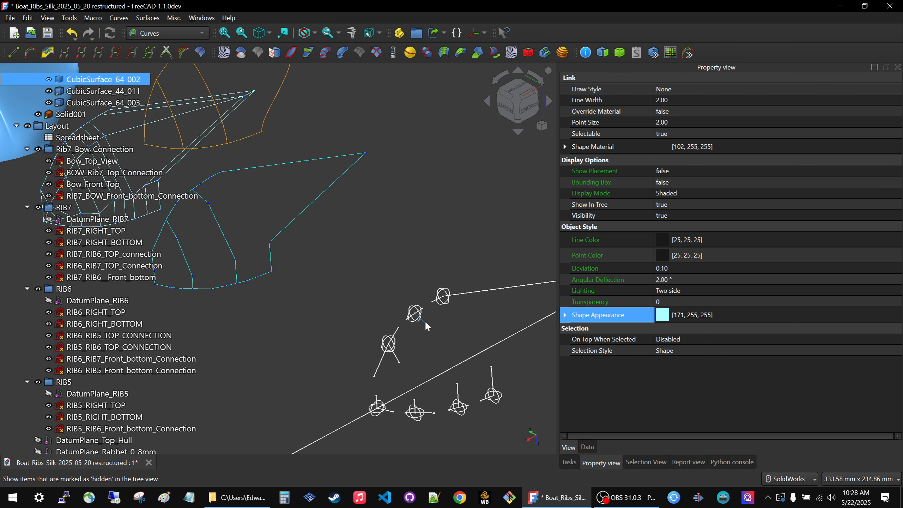
{"action": "left_click", "coordinate": [425, 323]}
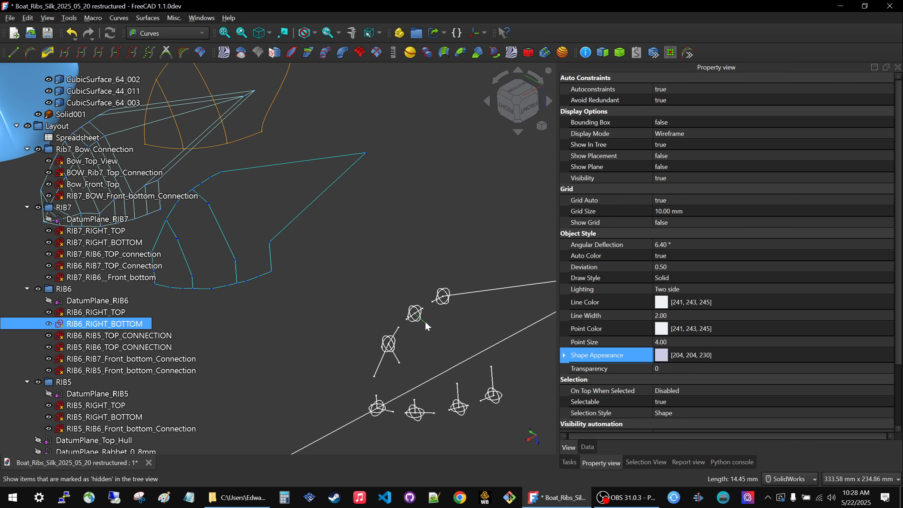
{"action": "double_click", "coordinate": [117, 322]}
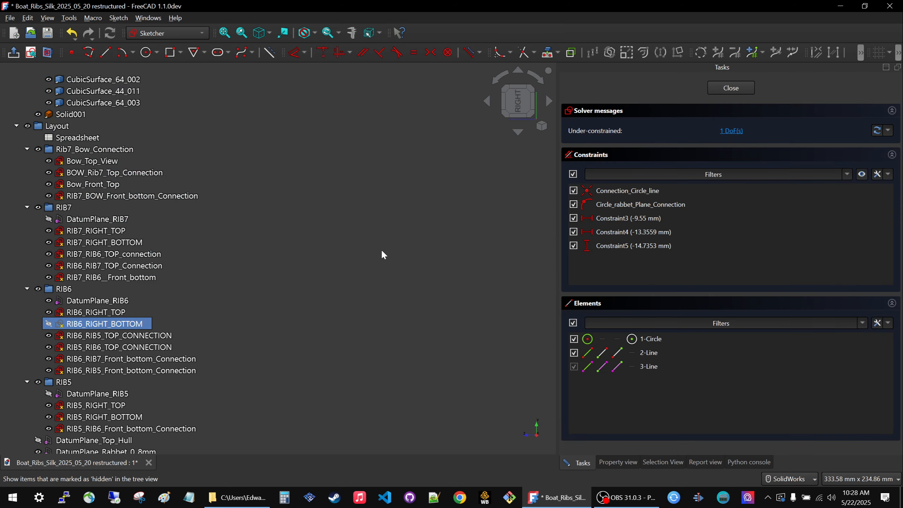
Hide DatumPlane_RIB6 to clear the view around the connection circles while editing RIB6_RIGHT_BOTTOM.
{"action": "scroll", "coordinate": [381, 252], "scroll_direction": "down", "scroll_amount": 6}
{"action": "middle_click_drag", "start_coordinate": [406, 324], "coordinate": [441, 331]}
{"action": "scroll", "coordinate": [371, 316], "scroll_direction": "down", "scroll_amount": 2}
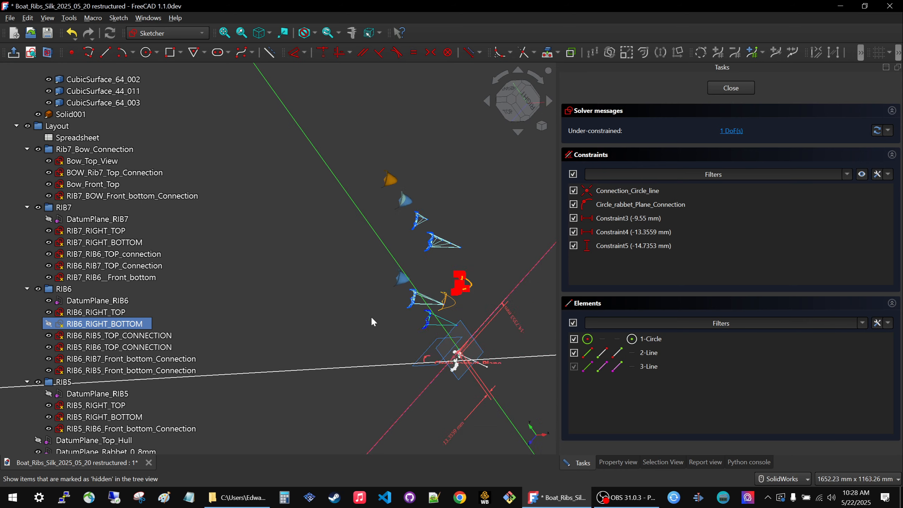
{"action": "scroll", "coordinate": [371, 318], "scroll_direction": "down", "scroll_amount": 3}
{"action": "middle_click_drag", "start_coordinate": [371, 318], "coordinate": [511, 374]}
{"action": "middle_click_drag", "start_coordinate": [364, 218], "coordinate": [316, 258]}
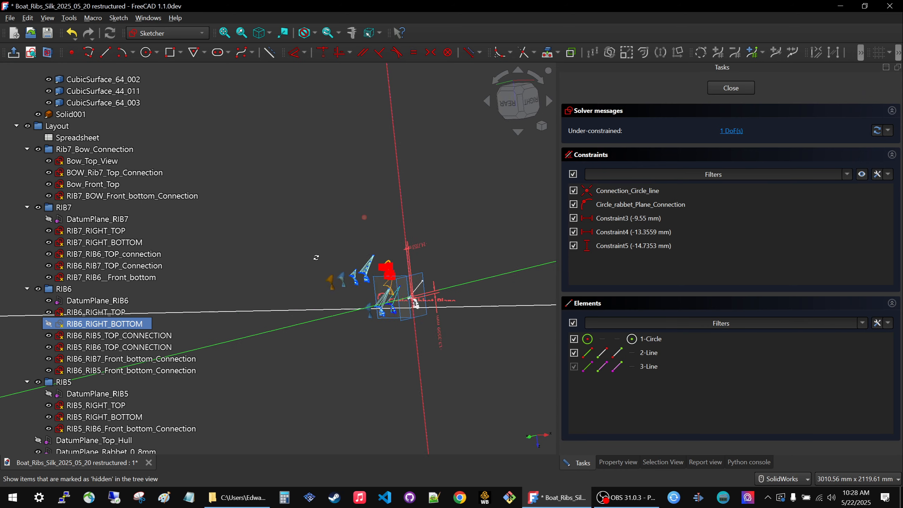
{"action": "scroll", "coordinate": [409, 292], "scroll_direction": "up", "scroll_amount": 7}
{"action": "mouse_move", "coordinate": [430, 292]}
{"action": "middle_mouse_down"}
{"action": "mouse_move", "coordinate": [403, 319]}
{"action": "mouse_move", "coordinate": [375, 296]}
{"action": "mouse_move", "coordinate": [291, 287]}
{"action": "mouse_move", "coordinate": [412, 256]}
{"action": "middle_mouse_up"}
{"action": "scroll", "coordinate": [373, 209], "scroll_direction": "down", "scroll_amount": 1}
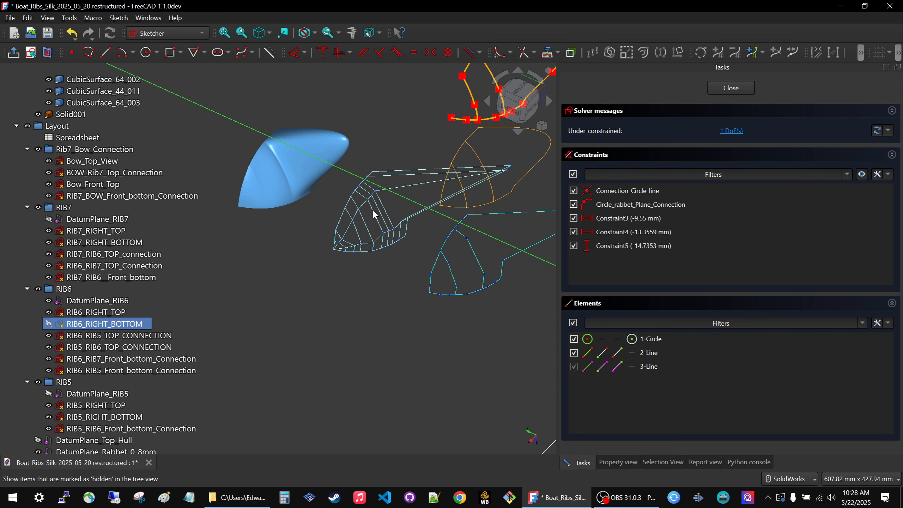
{"action": "scroll", "coordinate": [442, 220], "scroll_direction": "down", "scroll_amount": 3}
{"action": "scroll", "coordinate": [463, 285], "scroll_direction": "up", "scroll_amount": 4}
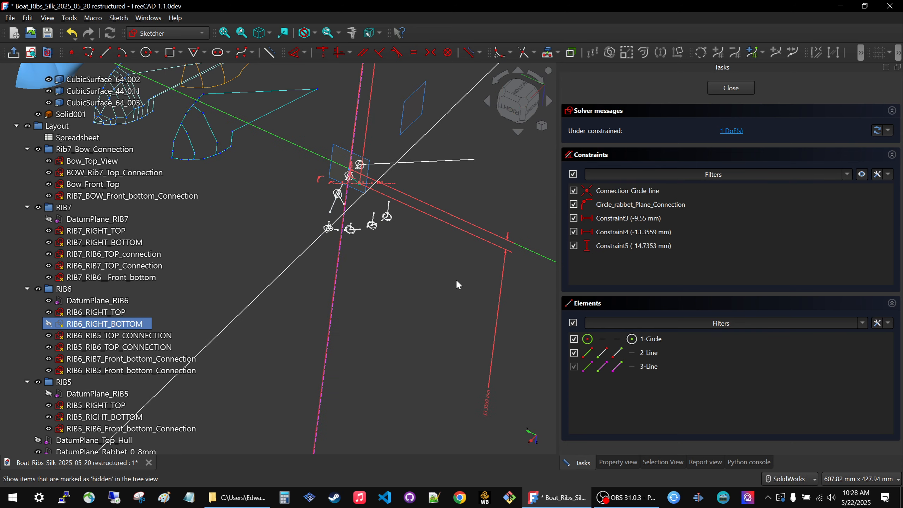
{"action": "scroll", "coordinate": [350, 165], "scroll_direction": "up", "scroll_amount": 2}
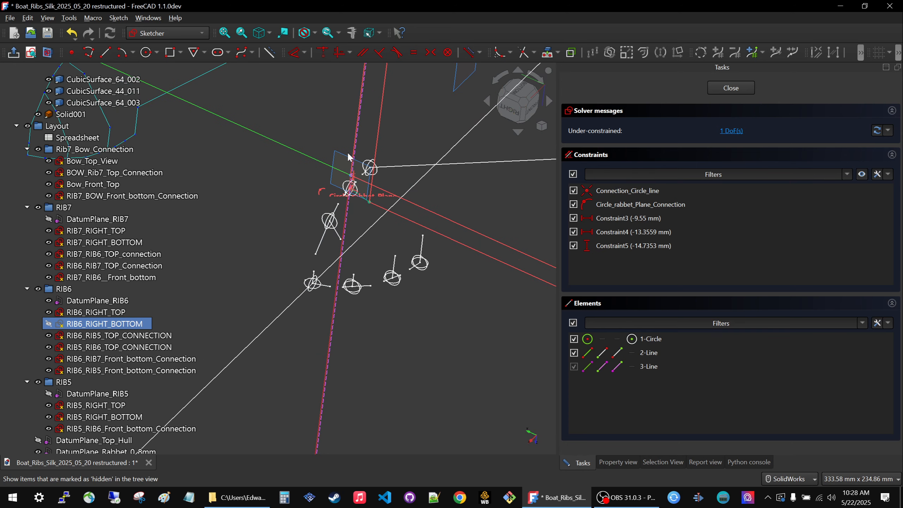
{"action": "left_click", "coordinate": [96, 303]}
{"action": "key", "text": "space"}
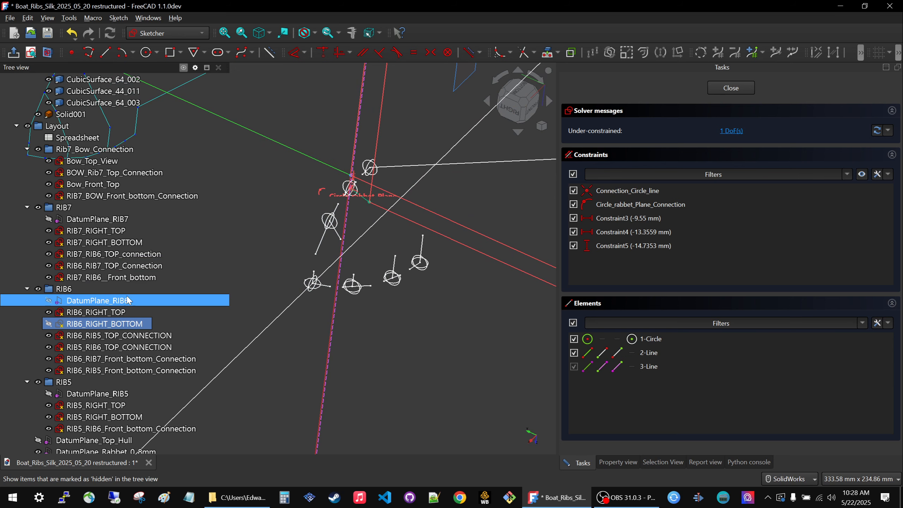
Set the vertical distance constraint Constraint5 in the RIB6_RIGHT_BOTTOM sketch to -50 mm.
{"action": "scroll", "coordinate": [374, 250], "scroll_direction": "down", "scroll_amount": 3}
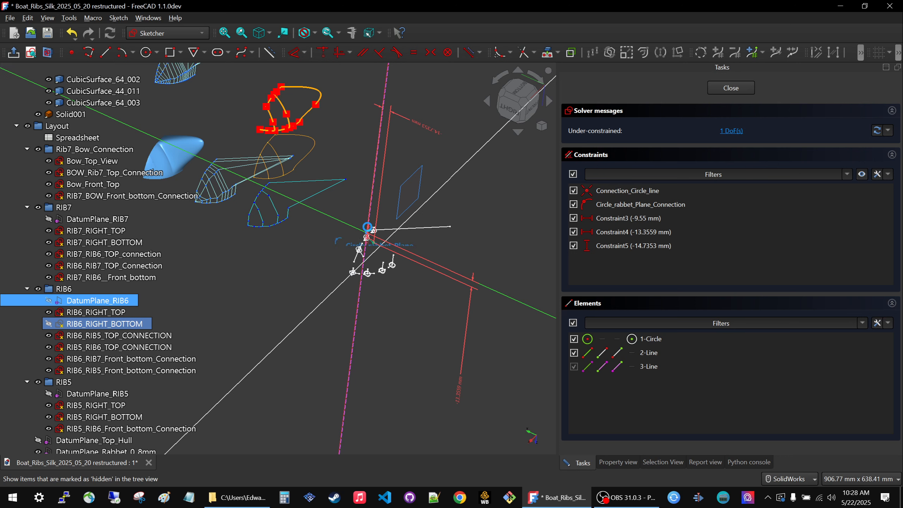
{"action": "scroll", "coordinate": [419, 248], "scroll_direction": "down", "scroll_amount": 5}
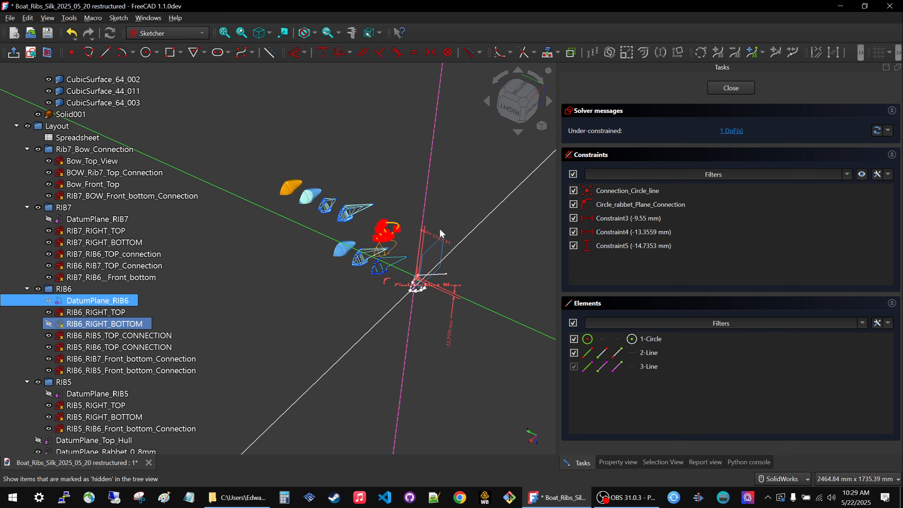
{"action": "double_click", "coordinate": [434, 239]}
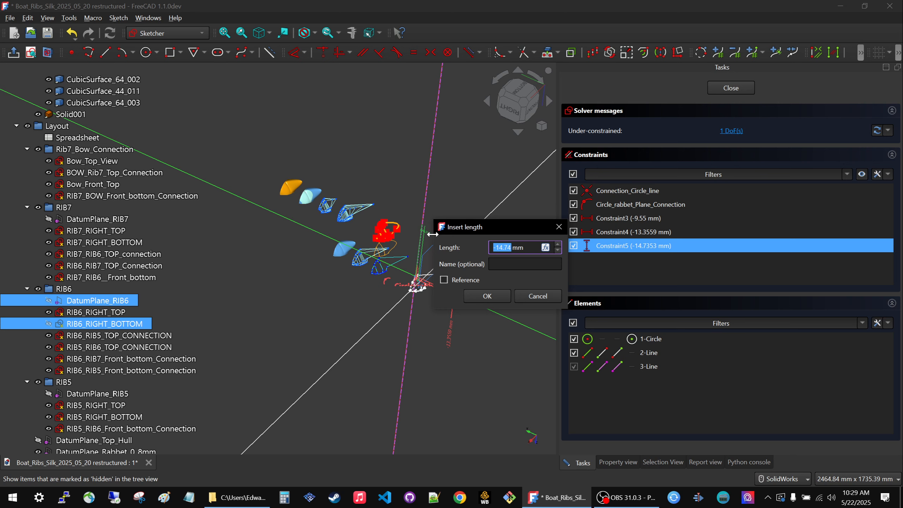
{"action": "type", "text": "-50"}
{"action": "key", "text": "Return"}
{"action": "left_click", "coordinate": [481, 290]}
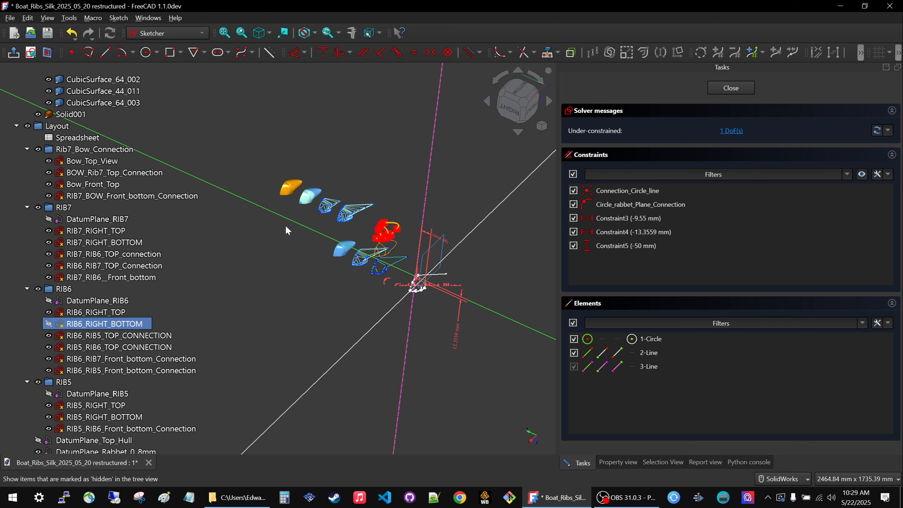
Examine how the changed RIB6 sketch dimension reshapes the blue surface, the linked final surface set and the orange solid.
{"action": "scroll", "coordinate": [321, 229], "scroll_direction": "up", "scroll_amount": 5}
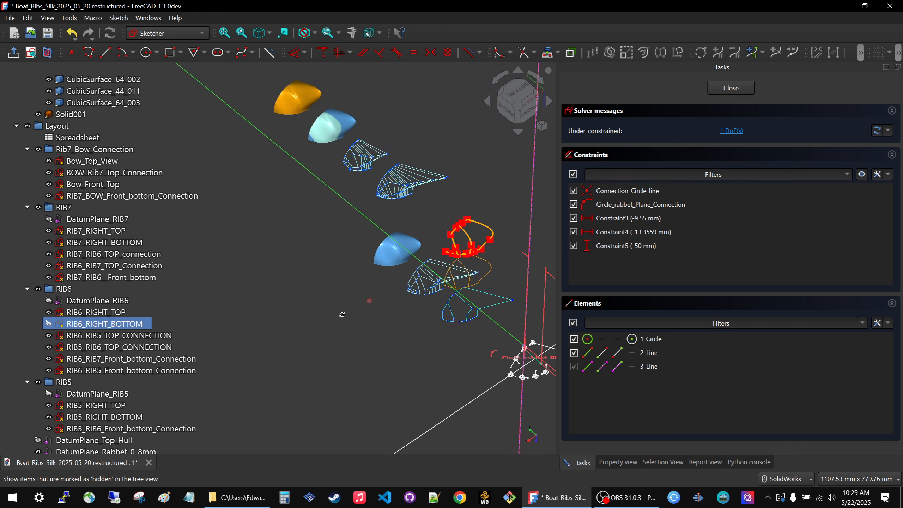
{"action": "scroll", "coordinate": [369, 245], "scroll_direction": "up", "scroll_amount": 10}
{"action": "middle_click_drag", "start_coordinate": [385, 312], "coordinate": [353, 290]}
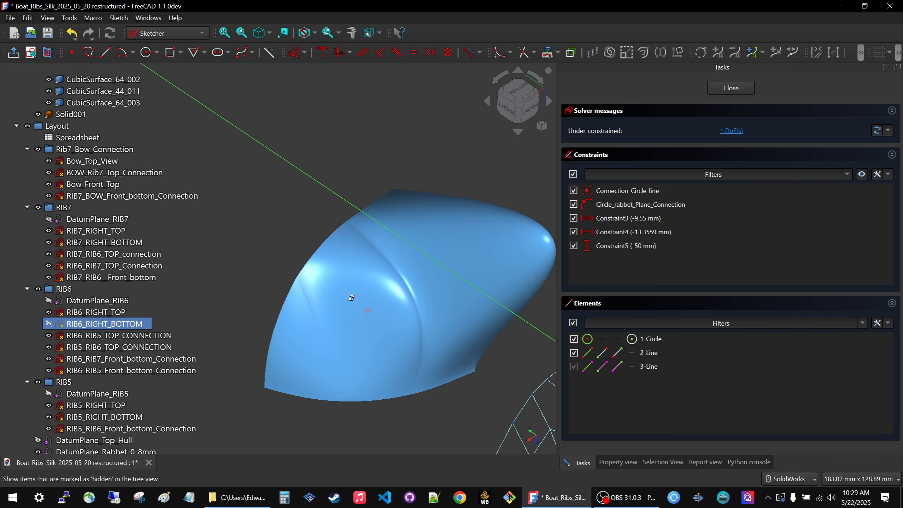
{"action": "scroll", "coordinate": [353, 287], "scroll_direction": "down", "scroll_amount": 2}
{"action": "scroll", "coordinate": [356, 288], "scroll_direction": "down", "scroll_amount": 5}
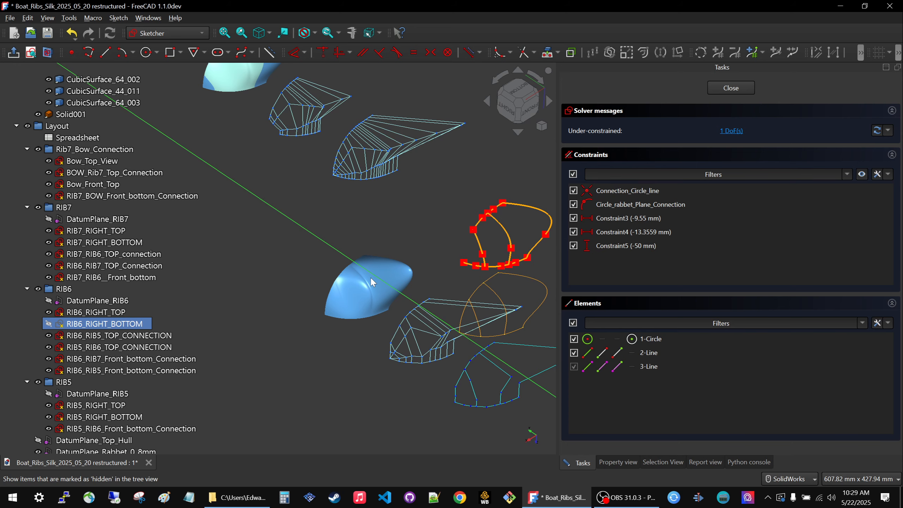
{"action": "scroll", "coordinate": [371, 282], "scroll_direction": "down", "scroll_amount": 2}
{"action": "scroll", "coordinate": [372, 282], "scroll_direction": "up", "scroll_amount": 8}
{"action": "middle_click_drag", "start_coordinate": [371, 282], "coordinate": [319, 233]}
{"action": "scroll", "coordinate": [454, 432], "scroll_direction": "down", "scroll_amount": 7}
{"action": "scroll", "coordinate": [380, 274], "scroll_direction": "up", "scroll_amount": 6}
{"action": "scroll", "coordinate": [322, 233], "scroll_direction": "down", "scroll_amount": 4}
{"action": "scroll", "coordinate": [324, 233], "scroll_direction": "up", "scroll_amount": 4}
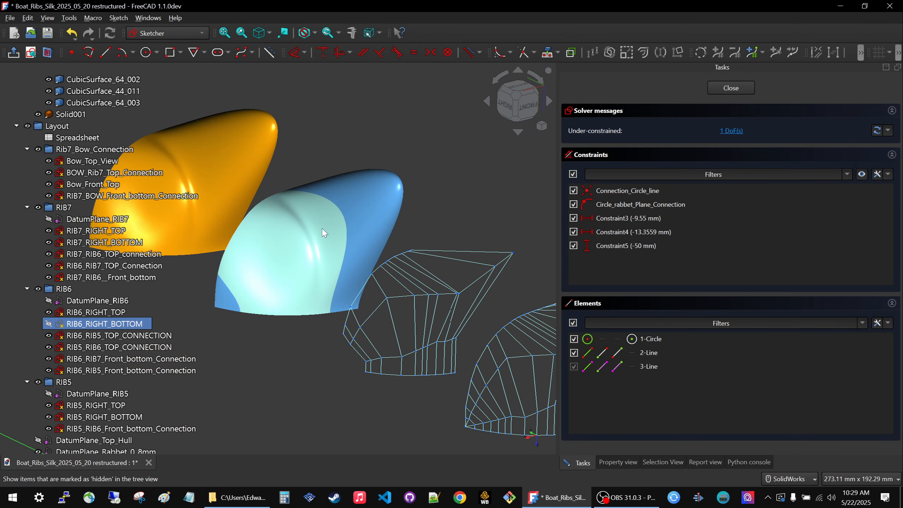
Compare the layout sketches, curves and grids with the final surfaces and the solid along the row of view sets.
{"action": "scroll", "coordinate": [322, 231], "scroll_direction": "down", "scroll_amount": 3}
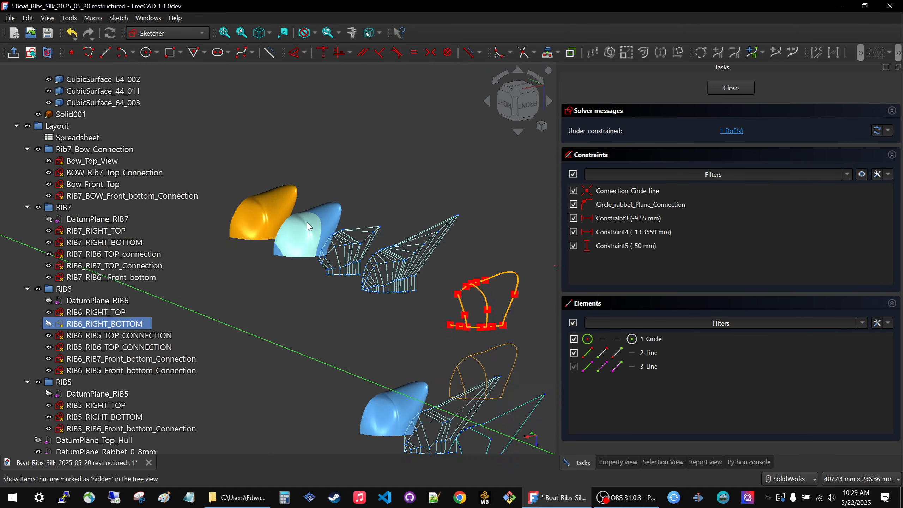
{"action": "scroll", "coordinate": [377, 335], "scroll_direction": "down", "scroll_amount": 4}
{"action": "scroll", "coordinate": [414, 396], "scroll_direction": "up", "scroll_amount": 8}
{"action": "scroll", "coordinate": [331, 302], "scroll_direction": "down", "scroll_amount": 5}
{"action": "mouse_move", "coordinate": [339, 316]}
{"action": "middle_mouse_down"}
{"action": "mouse_move", "coordinate": [275, 306]}
{"action": "mouse_move", "coordinate": [268, 324]}
{"action": "mouse_move", "coordinate": [296, 321]}
{"action": "middle_mouse_up"}
{"action": "scroll", "coordinate": [351, 301], "scroll_direction": "up", "scroll_amount": 2}
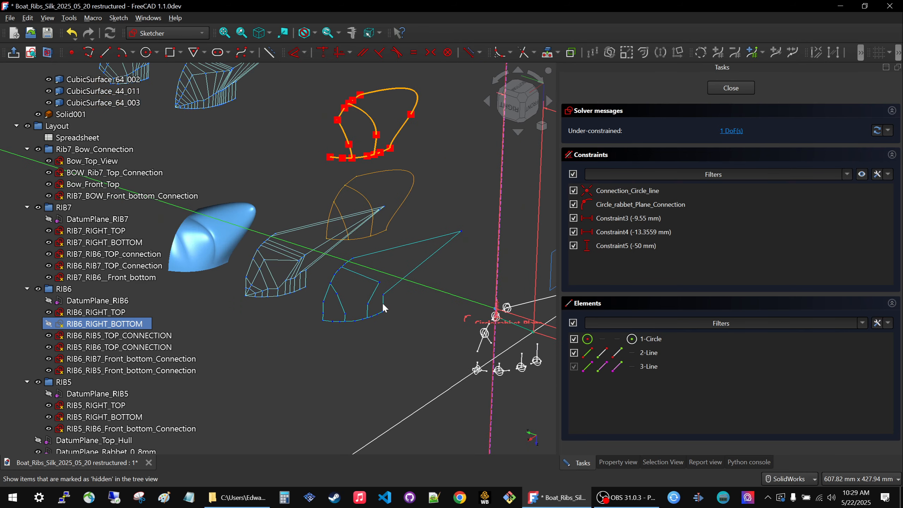
{"action": "scroll", "coordinate": [412, 344], "scroll_direction": "down", "scroll_amount": 5}
{"action": "scroll", "coordinate": [236, 192], "scroll_direction": "up", "scroll_amount": 3}
{"action": "scroll", "coordinate": [236, 194], "scroll_direction": "up", "scroll_amount": 3}
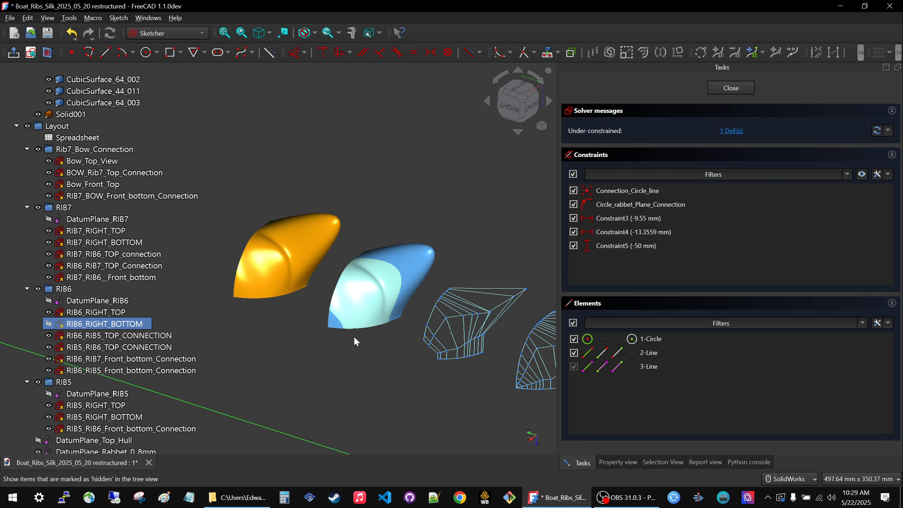
{"action": "middle_click_drag", "start_coordinate": [353, 337], "coordinate": [341, 302]}
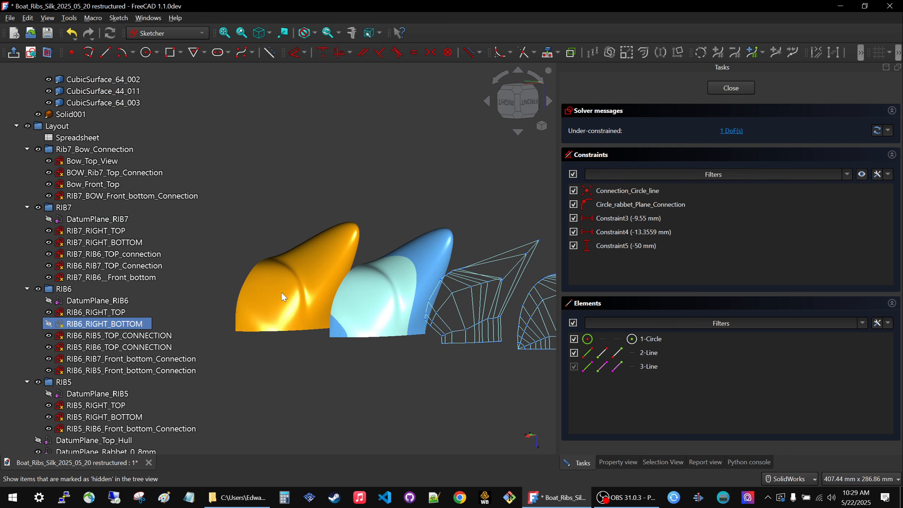
Close the RIB6_RIGHT_BOTTOM sketch and select the CubicSurface_44_009 patch of the blue surface.
{"action": "left_click", "coordinate": [719, 88]}
{"action": "scroll", "coordinate": [266, 237], "scroll_direction": "up", "scroll_amount": 5}
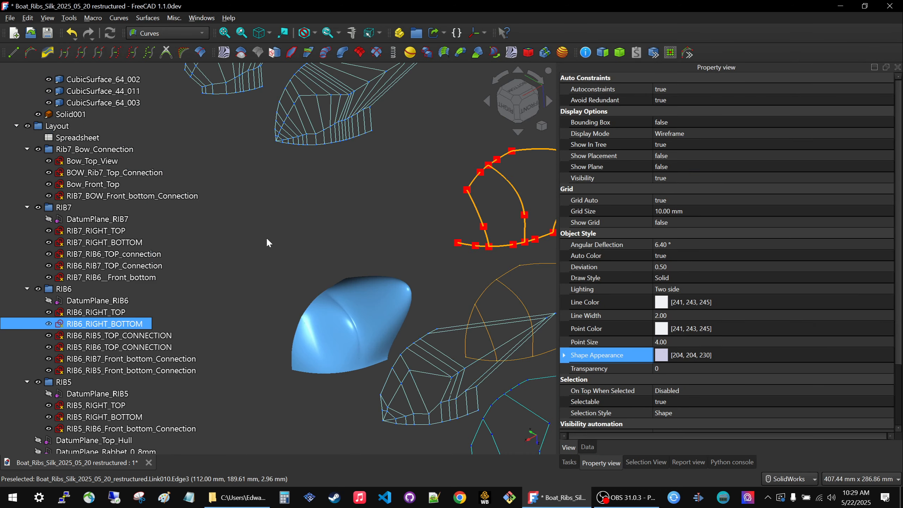
{"action": "left_click", "coordinate": [308, 348]}
{"action": "scroll", "coordinate": [308, 348], "scroll_direction": "down", "scroll_amount": 3}
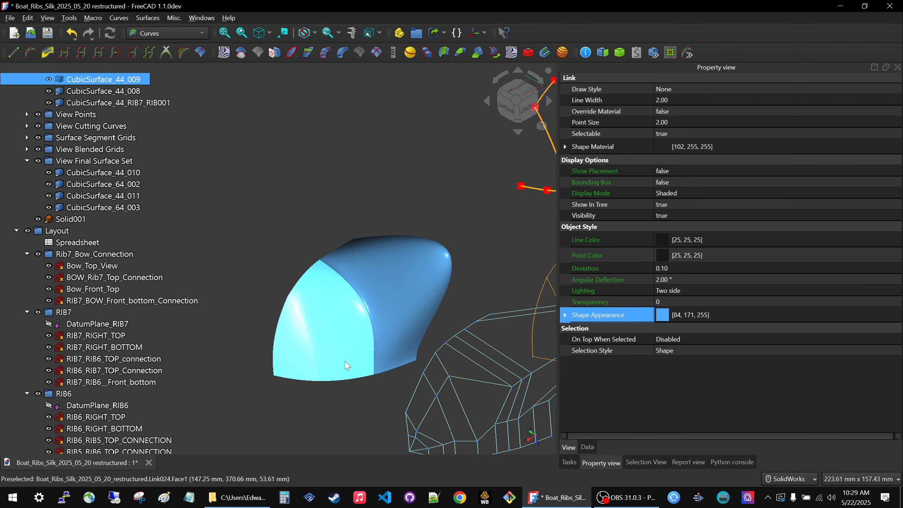
Inspect the creases and highlights on the orange solid and the neighboring final surface set from several angles.
{"action": "scroll", "coordinate": [338, 345], "scroll_direction": "down", "scroll_amount": 3}
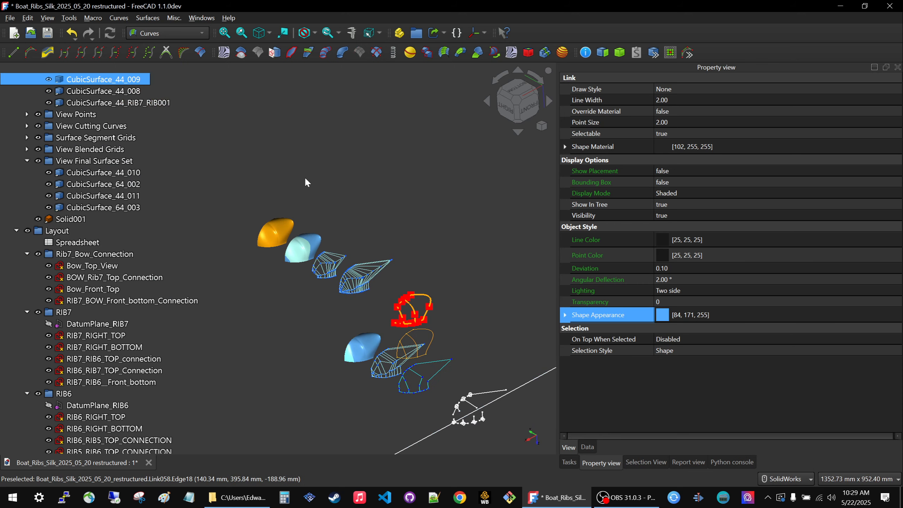
{"action": "scroll", "coordinate": [306, 199], "scroll_direction": "up", "scroll_amount": 5}
{"action": "middle_click_drag", "start_coordinate": [309, 206], "coordinate": [308, 184]}
{"action": "scroll", "coordinate": [363, 179], "scroll_direction": "down", "scroll_amount": 4}
{"action": "scroll", "coordinate": [249, 171], "scroll_direction": "up", "scroll_amount": 4}
{"action": "scroll", "coordinate": [303, 188], "scroll_direction": "up", "scroll_amount": 2}
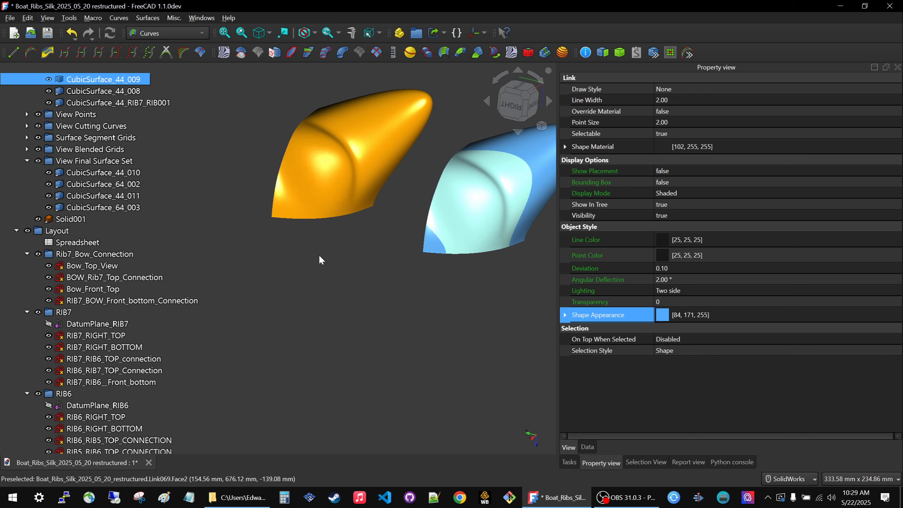
{"action": "middle_click_drag", "start_coordinate": [319, 254], "coordinate": [294, 271]}
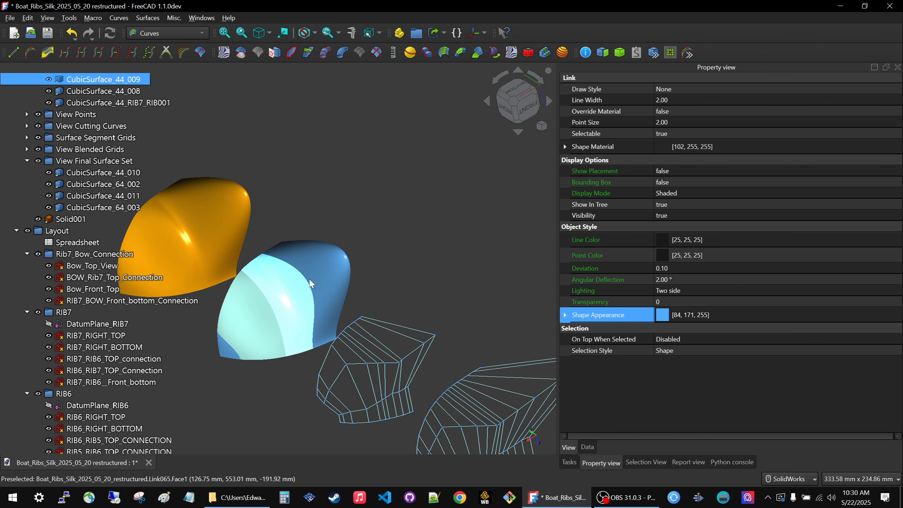
{"action": "scroll", "coordinate": [303, 264], "scroll_direction": "down", "scroll_amount": 4}
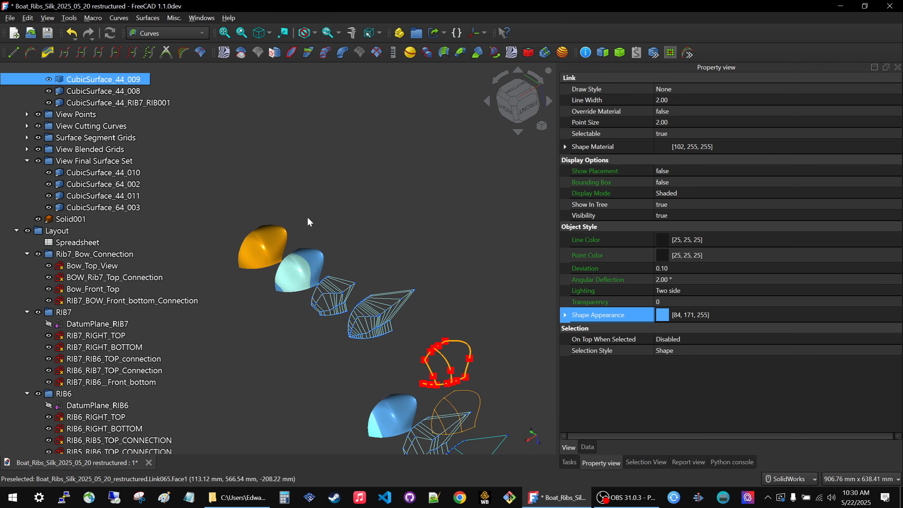
Clear the selection and examine the blue surface's ridge against the grids, final surfaces and orange solid.
{"action": "scroll", "coordinate": [325, 214], "scroll_direction": "down", "scroll_amount": 2}
{"action": "scroll", "coordinate": [357, 310], "scroll_direction": "up", "scroll_amount": 3}
{"action": "scroll", "coordinate": [347, 308], "scroll_direction": "up", "scroll_amount": 10}
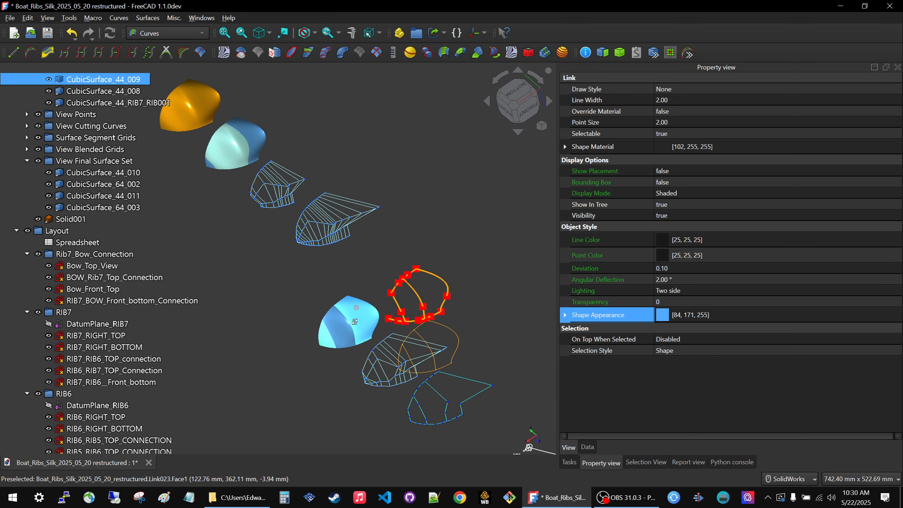
{"action": "left_click", "coordinate": [295, 215]}
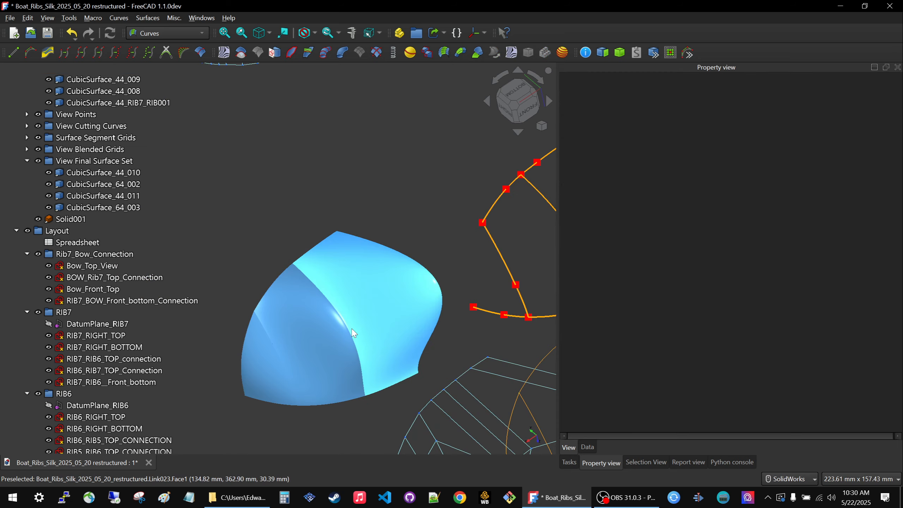
{"action": "scroll", "coordinate": [368, 347], "scroll_direction": "down", "scroll_amount": 3}
{"action": "middle_click_drag", "start_coordinate": [347, 329], "coordinate": [387, 270]}
{"action": "scroll", "coordinate": [370, 274], "scroll_direction": "up", "scroll_amount": 4}
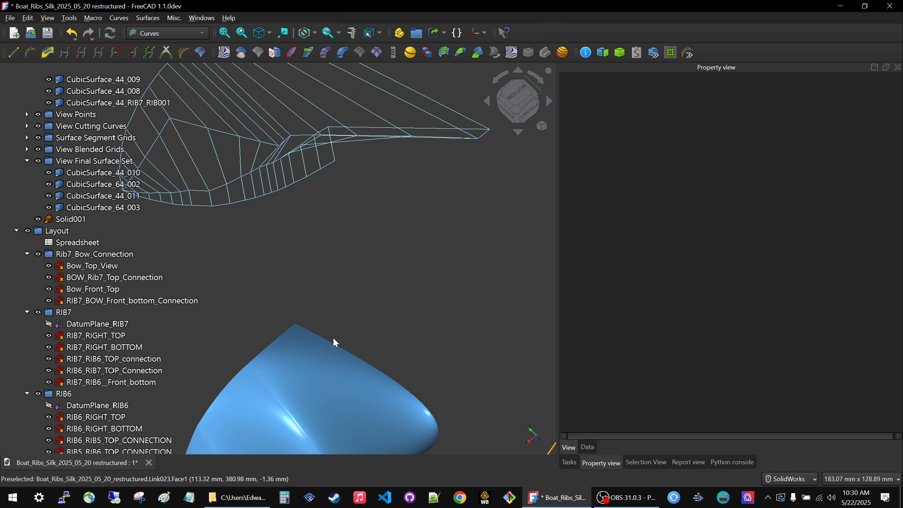
{"action": "scroll", "coordinate": [443, 231], "scroll_direction": "down", "scroll_amount": 3}
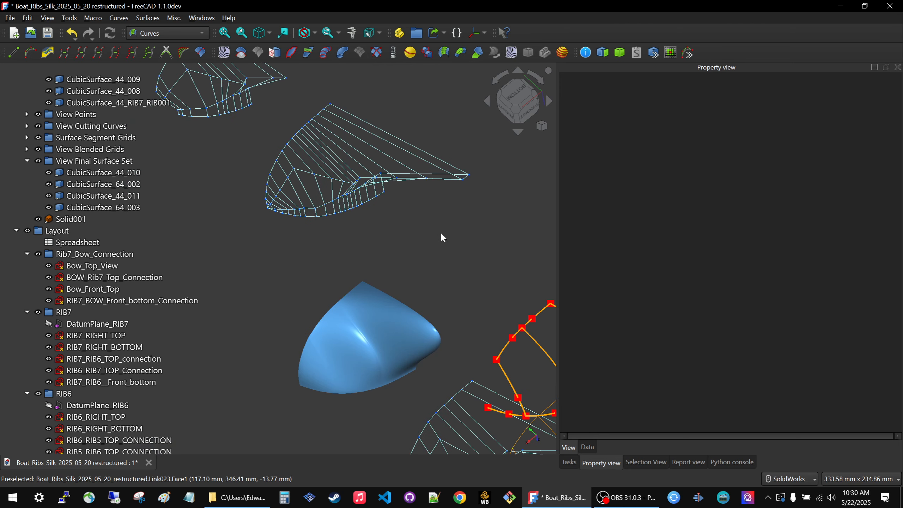
{"action": "scroll", "coordinate": [483, 306], "scroll_direction": "down", "scroll_amount": 5}
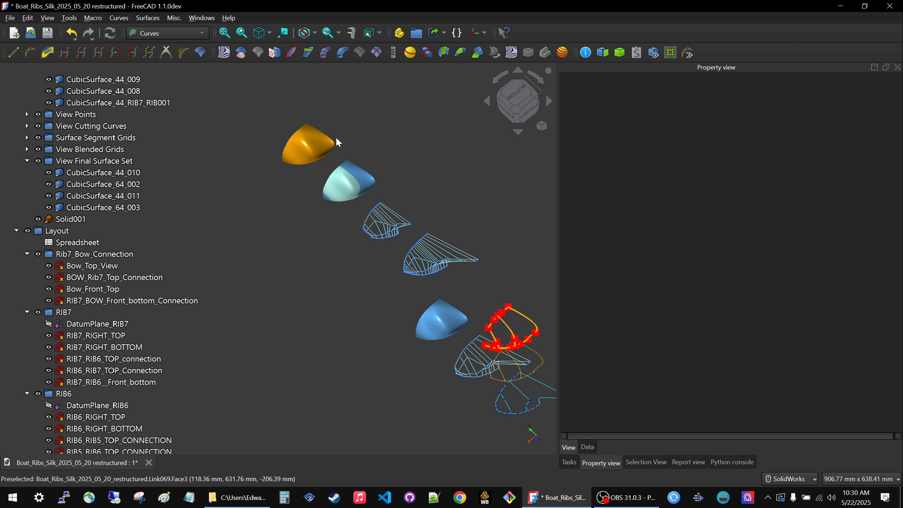
Compare the orange solid and final surface set with the layout sketches along the row of view sets.
{"action": "scroll", "coordinate": [338, 142], "scroll_direction": "up", "scroll_amount": 5}
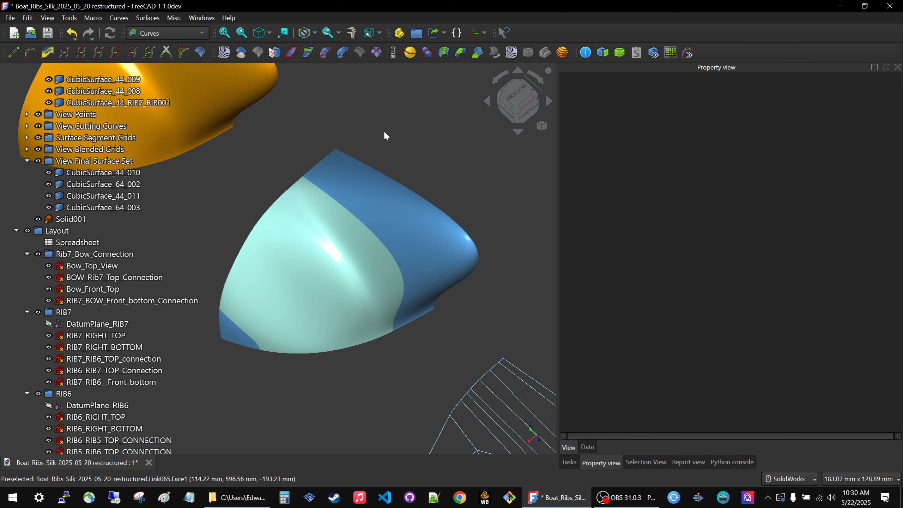
{"action": "scroll", "coordinate": [331, 173], "scroll_direction": "down", "scroll_amount": 7}
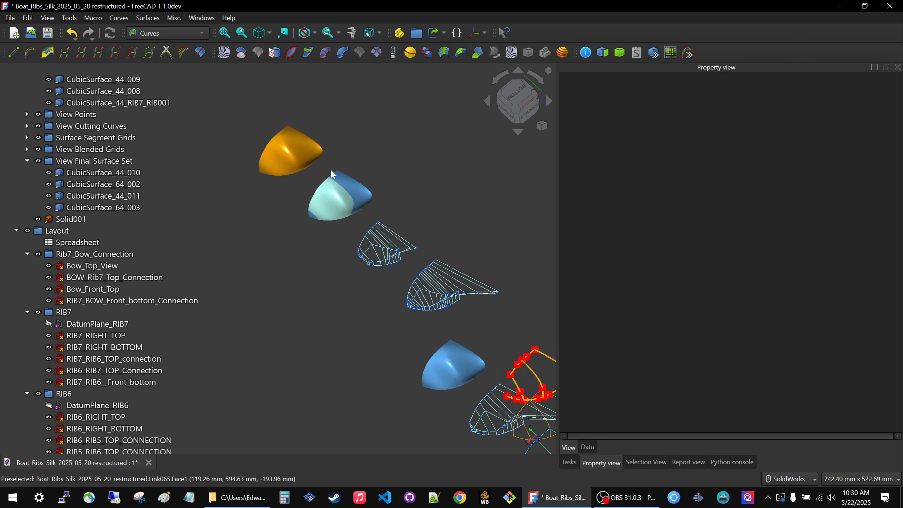
{"action": "scroll", "coordinate": [391, 260], "scroll_direction": "down", "scroll_amount": 5}
{"action": "scroll", "coordinate": [426, 288], "scroll_direction": "up", "scroll_amount": 5}
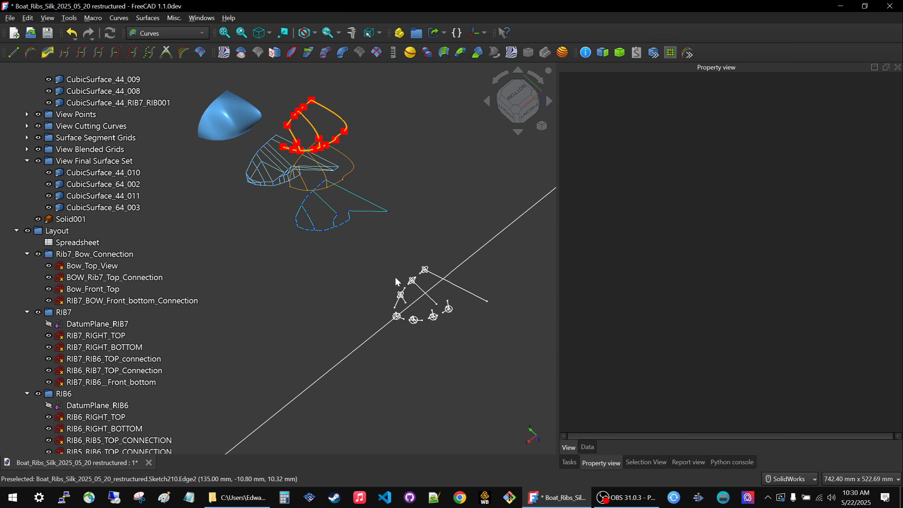
Open the RIB6_RIGHT_BOTTOM sketch and examine its constraints and geometry against the offset view sets from several angles.
{"action": "left_click", "coordinate": [422, 290]}
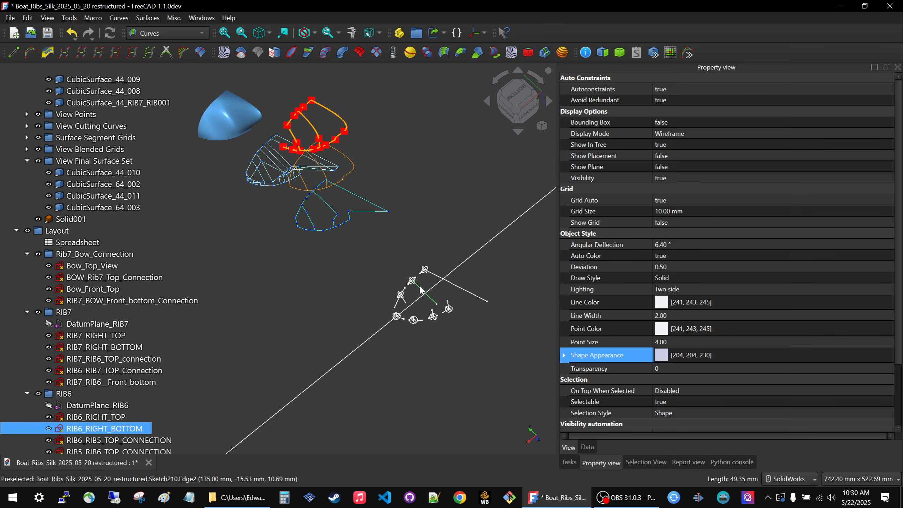
{"action": "double_click", "coordinate": [76, 429]}
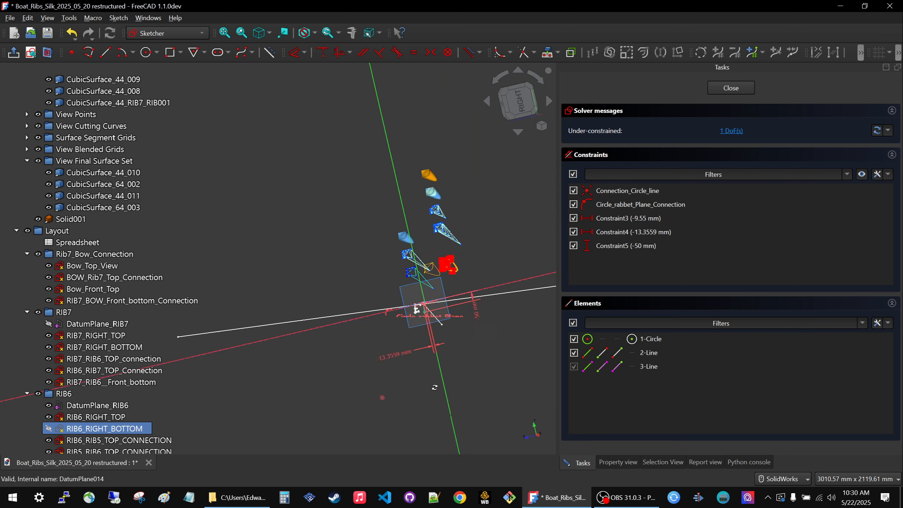
{"action": "mouse_move", "coordinate": [435, 387]}
{"action": "middle_mouse_down"}
{"action": "mouse_move", "coordinate": [497, 320]}
{"action": "mouse_move", "coordinate": [505, 298]}
{"action": "middle_mouse_up"}
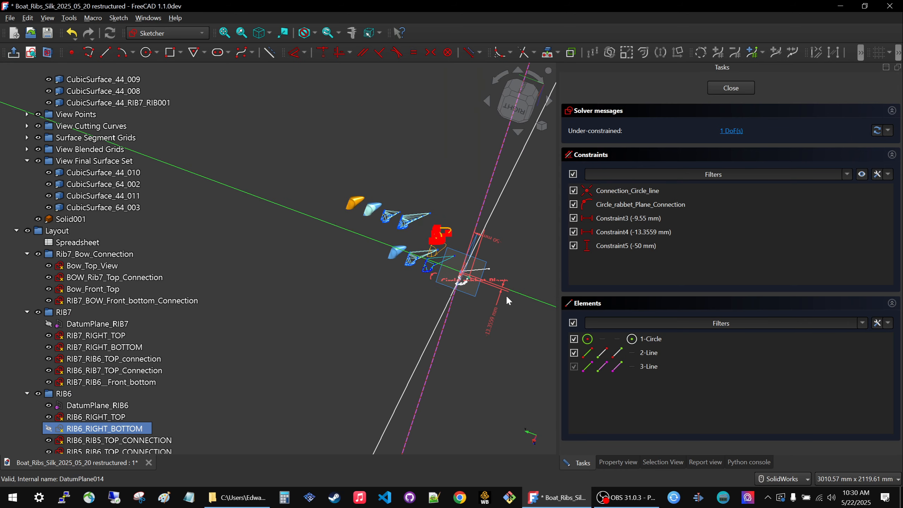
{"action": "scroll", "coordinate": [489, 256], "scroll_direction": "up", "scroll_amount": 3}
{"action": "scroll", "coordinate": [475, 244], "scroll_direction": "up", "scroll_amount": 3}
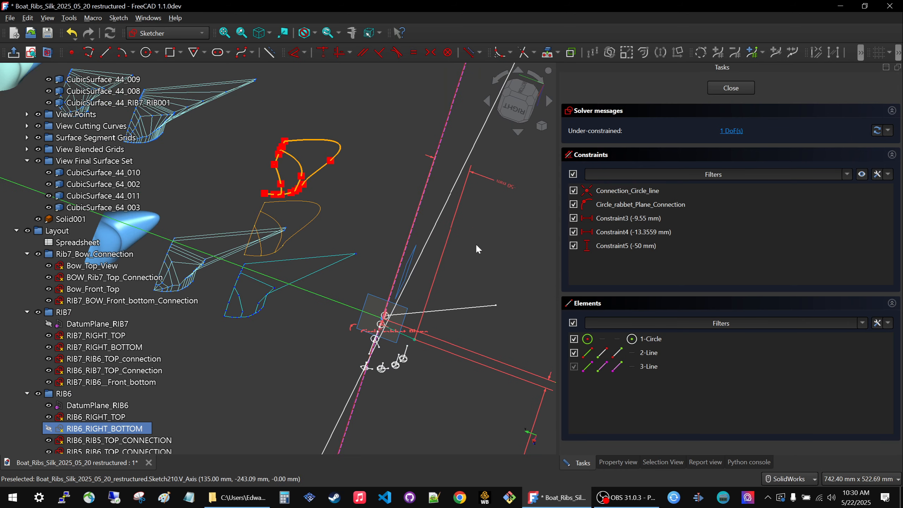
{"action": "scroll", "coordinate": [456, 251], "scroll_direction": "down", "scroll_amount": 2}
{"action": "middle_click_drag", "start_coordinate": [457, 255], "coordinate": [431, 253]}
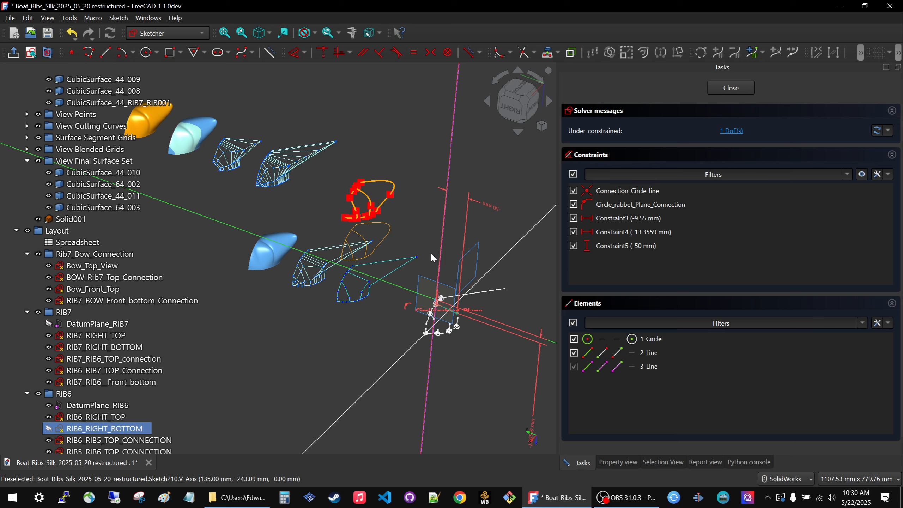
{"action": "mouse_move", "coordinate": [353, 326]}
{"action": "middle_mouse_down"}
{"action": "mouse_move", "coordinate": [333, 328]}
{"action": "mouse_move", "coordinate": [342, 328]}
{"action": "middle_mouse_up"}
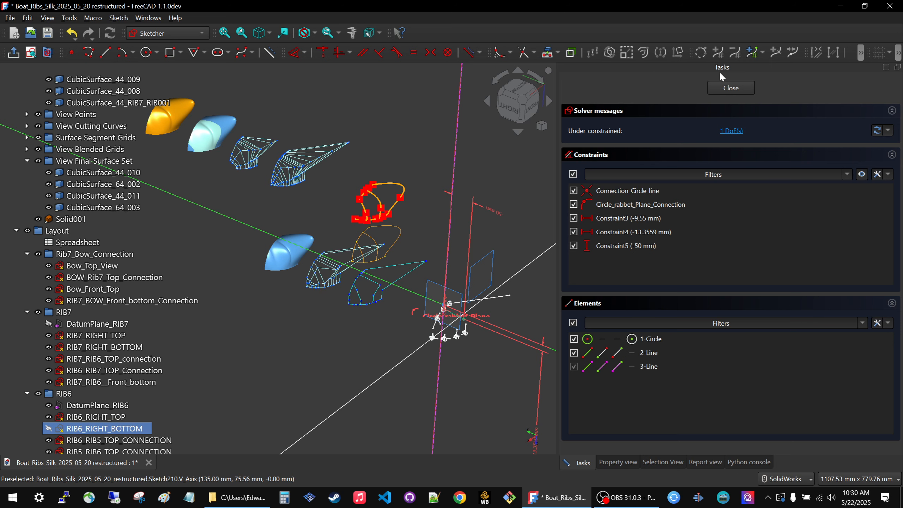
Close the RIB6_RIGHT_BOTTOM sketch and save the document.
{"action": "left_click", "coordinate": [731, 88]}
{"action": "scroll", "coordinate": [434, 324], "scroll_direction": "down", "scroll_amount": 3}
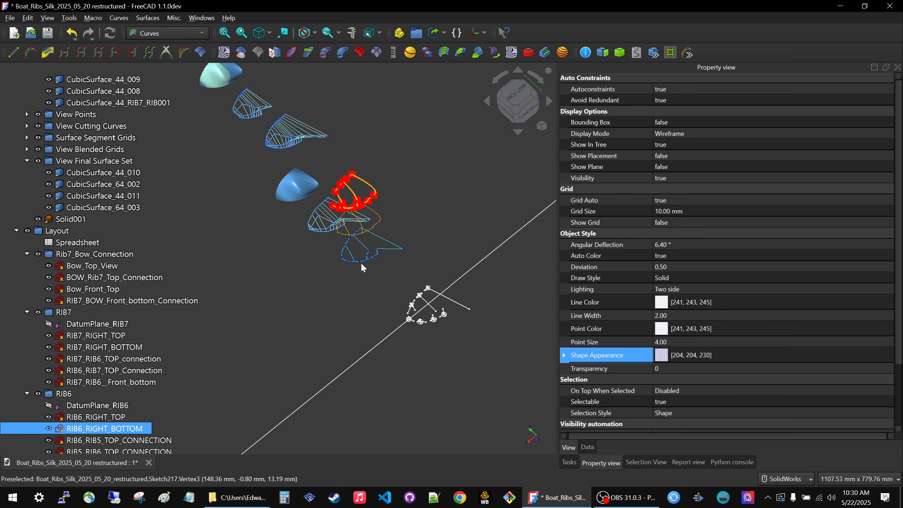
{"action": "key", "text": "ctrl+s"}
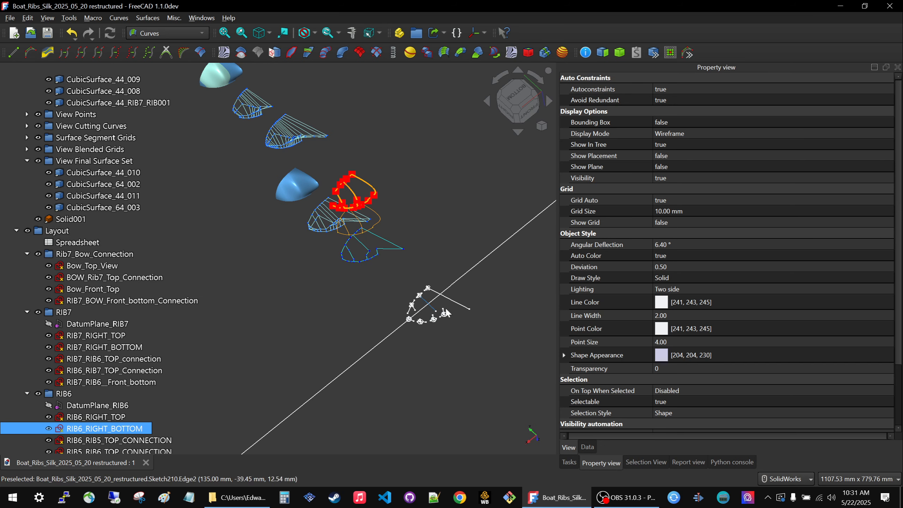
Reopen the RIB6_RIGHT_BOTTOM sketch and undo the recent edits, returning Constraint5 to -14.7353 mm.
{"action": "left_click", "coordinate": [455, 301]}
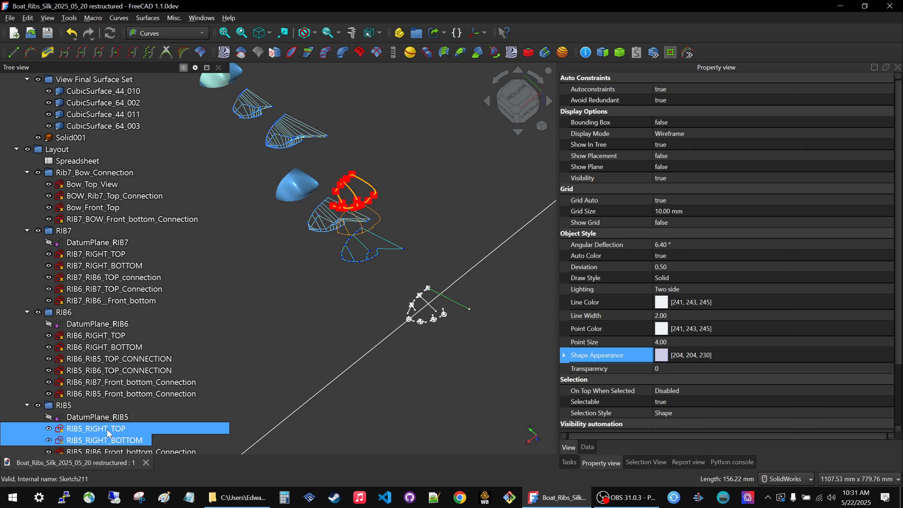
{"action": "left_click", "coordinate": [429, 301]}
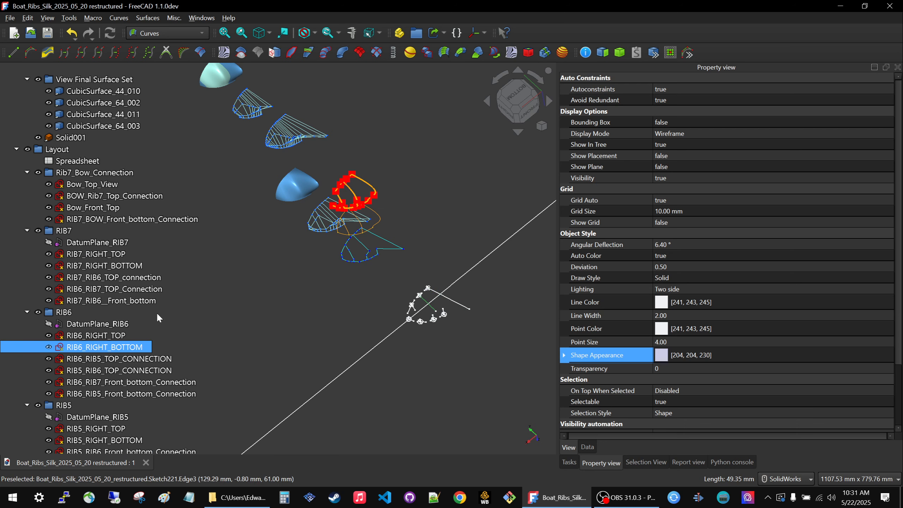
{"action": "double_click", "coordinate": [120, 351]}
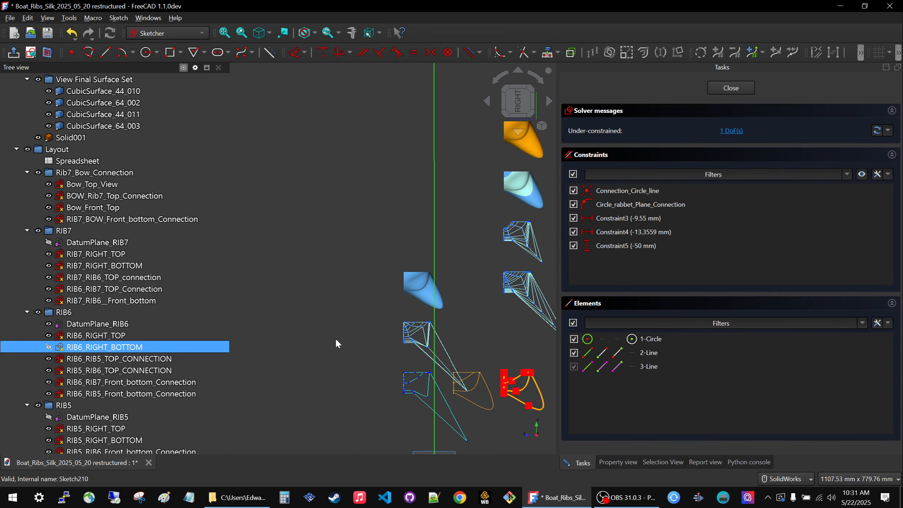
{"action": "scroll", "coordinate": [449, 279], "scroll_direction": "down", "scroll_amount": 4}
{"action": "mouse_move", "coordinate": [424, 319]}
{"action": "middle_mouse_down"}
{"action": "mouse_move", "coordinate": [484, 379]}
{"action": "mouse_move", "coordinate": [357, 385]}
{"action": "mouse_move", "coordinate": [382, 385]}
{"action": "mouse_move", "coordinate": [320, 356]}
{"action": "mouse_move", "coordinate": [288, 359]}
{"action": "mouse_move", "coordinate": [287, 327]}
{"action": "middle_mouse_up"}
{"action": "mouse_move", "coordinate": [314, 182]}
{"action": "middle_mouse_down"}
{"action": "mouse_move", "coordinate": [413, 258]}
{"action": "mouse_move", "coordinate": [416, 320]}
{"action": "middle_mouse_up"}
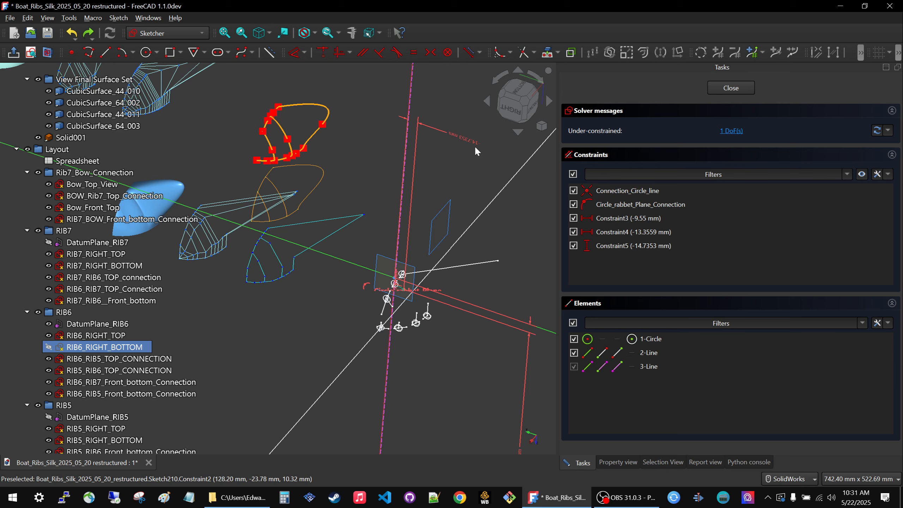
Check RIB6_RIGHT_BOTTOM and its Constraint5 dimension against the view sets, and close the sketch.
{"action": "scroll", "coordinate": [465, 187], "scroll_direction": "down", "scroll_amount": 2}
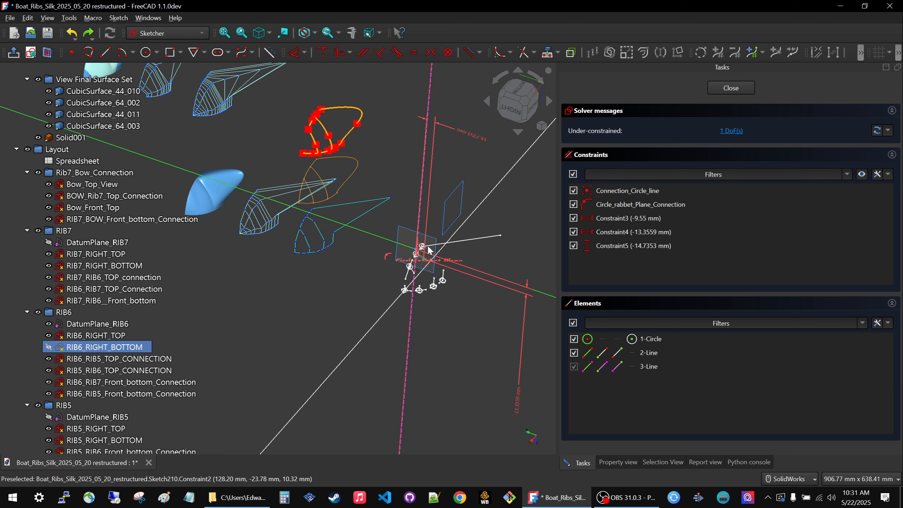
{"action": "scroll", "coordinate": [449, 276], "scroll_direction": "down", "scroll_amount": 4}
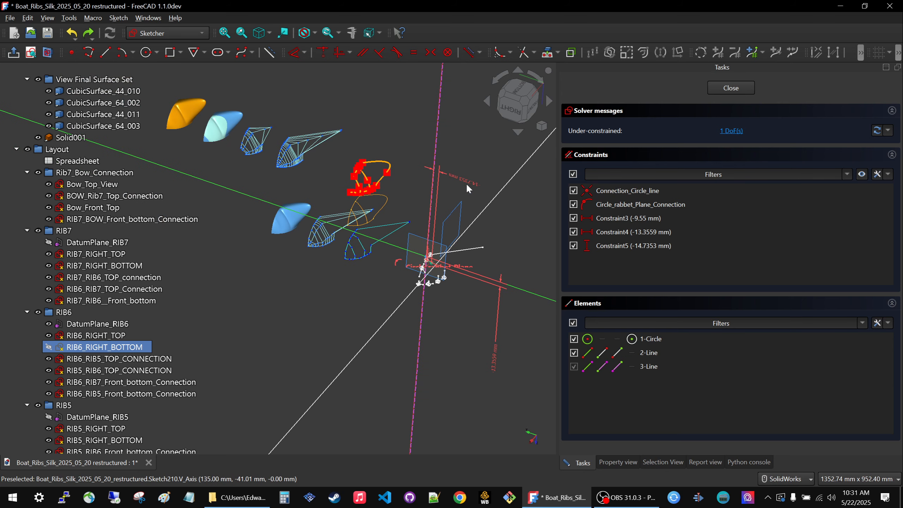
{"action": "scroll", "coordinate": [467, 185], "scroll_direction": "up", "scroll_amount": 4}
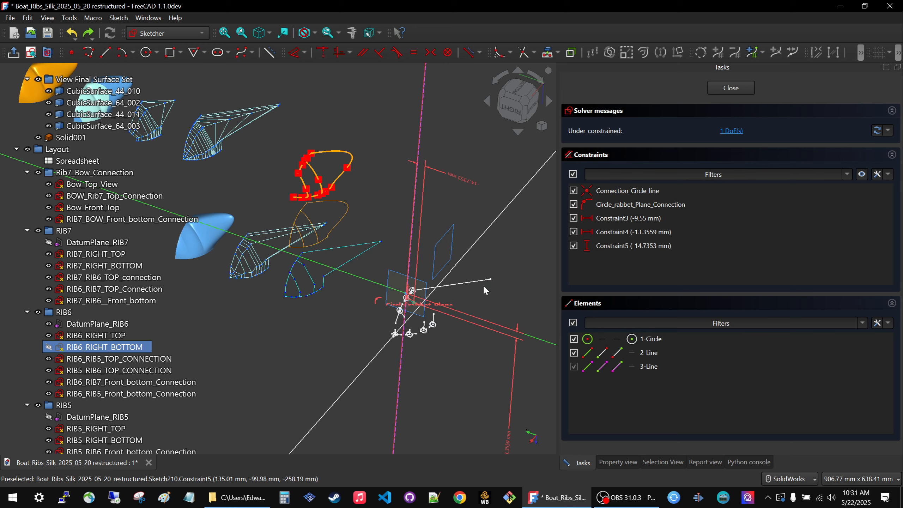
{"action": "scroll", "coordinate": [484, 290], "scroll_direction": "up", "scroll_amount": 4}
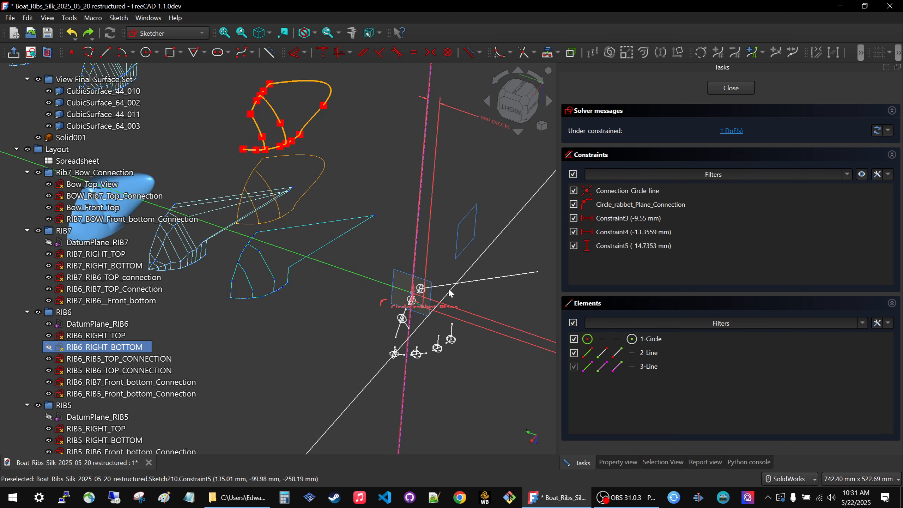
{"action": "scroll", "coordinate": [454, 299], "scroll_direction": "down", "scroll_amount": 3}
{"action": "left_click", "coordinate": [724, 88]}
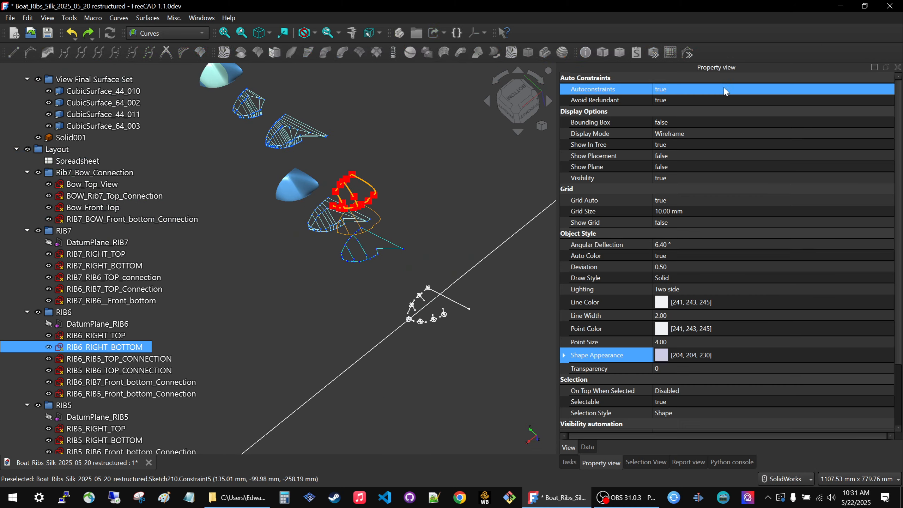
Clear the selection and examine how the grids, surfaces and solid look across the whole row of view sets.
{"action": "scroll", "coordinate": [495, 226], "scroll_direction": "down", "scroll_amount": 4}
{"action": "scroll", "coordinate": [468, 214], "scroll_direction": "up", "scroll_amount": 5}
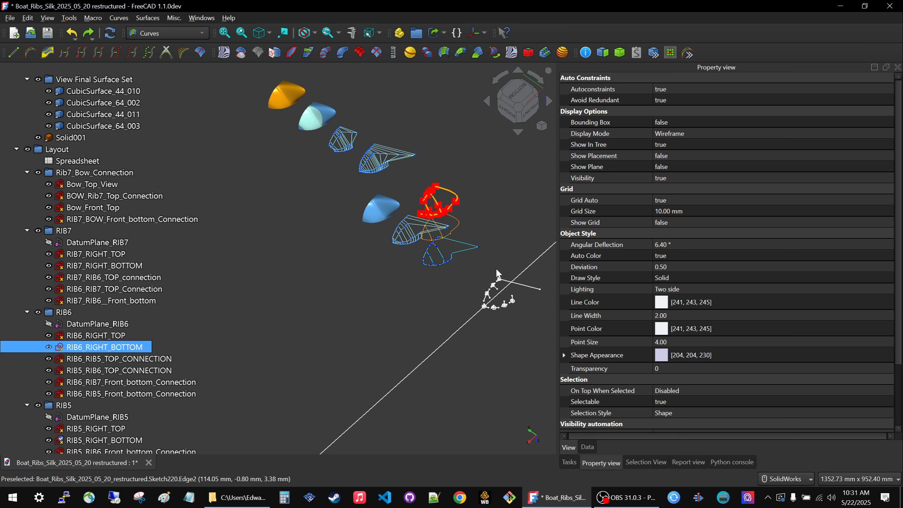
{"action": "left_click", "coordinate": [398, 271]}
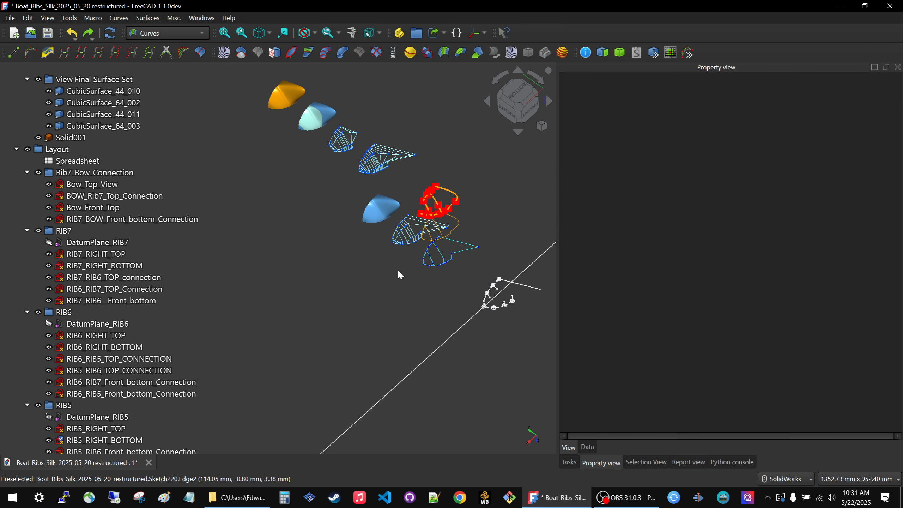
{"action": "scroll", "coordinate": [398, 271], "scroll_direction": "down", "scroll_amount": 2}
{"action": "scroll", "coordinate": [458, 271], "scroll_direction": "up", "scroll_amount": 2}
{"action": "mouse_move", "coordinate": [409, 280]}
{"action": "middle_mouse_down"}
{"action": "mouse_move", "coordinate": [430, 282]}
{"action": "mouse_move", "coordinate": [410, 280]}
{"action": "middle_mouse_up"}
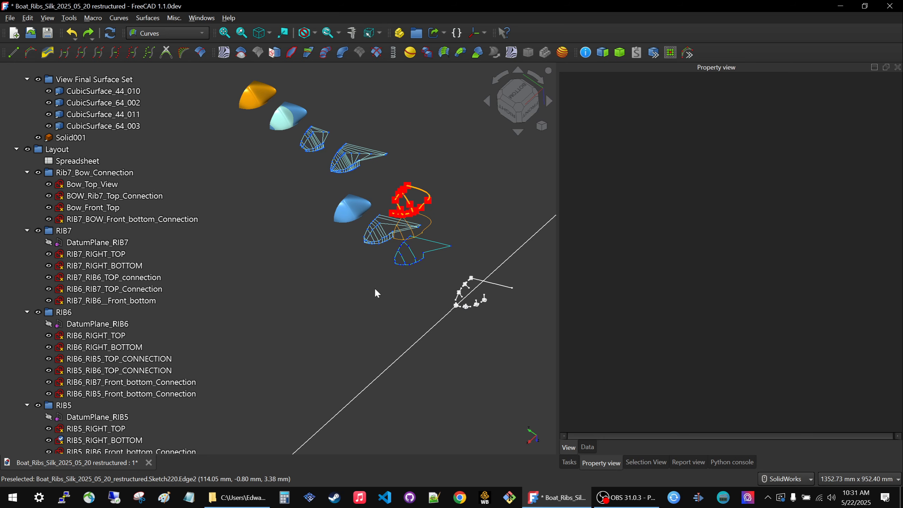
Review the undo history for the recent sketch edits without reverting any entry.
{"action": "left_click", "coordinate": [76, 39]}
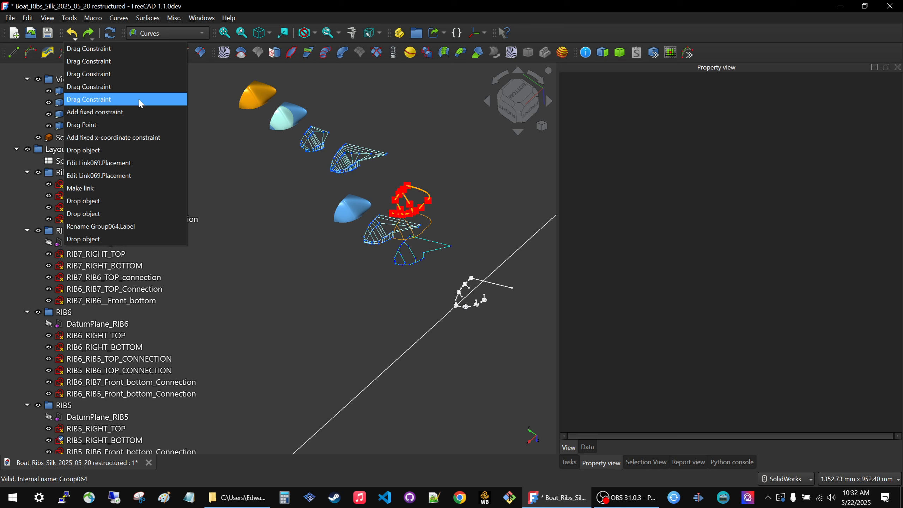
{"action": "left_click", "coordinate": [349, 274]}
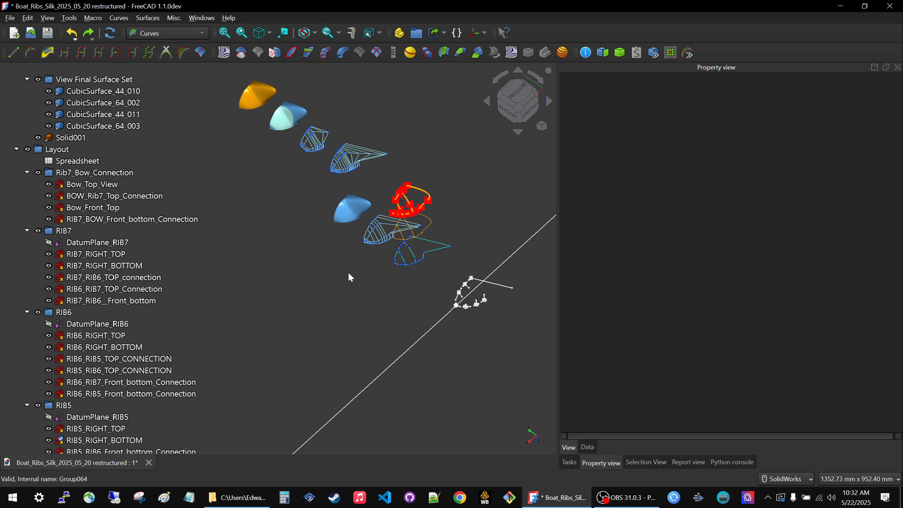
{"action": "key", "text": "ctrl+s"}
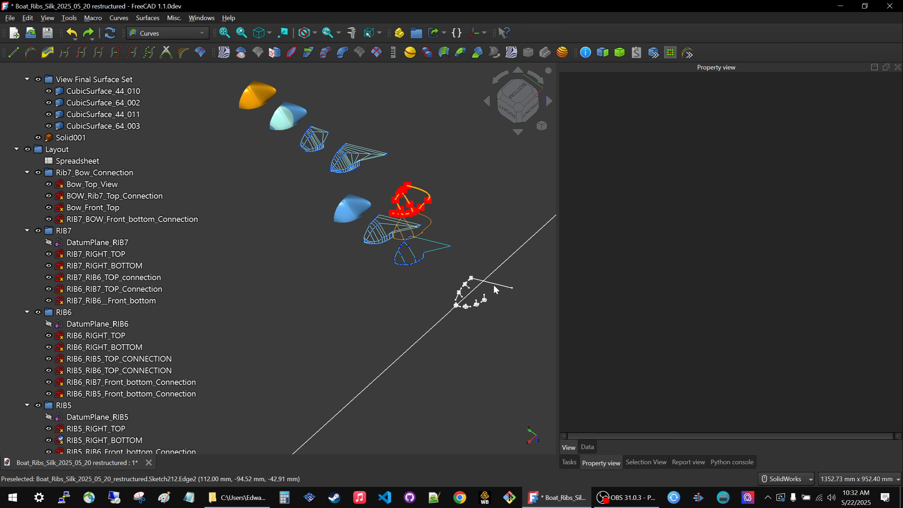
Open the RIB5_RIGHT_BOTTOM sketch for editing and orient the model to the right side view.
{"action": "left_click", "coordinate": [496, 289]}
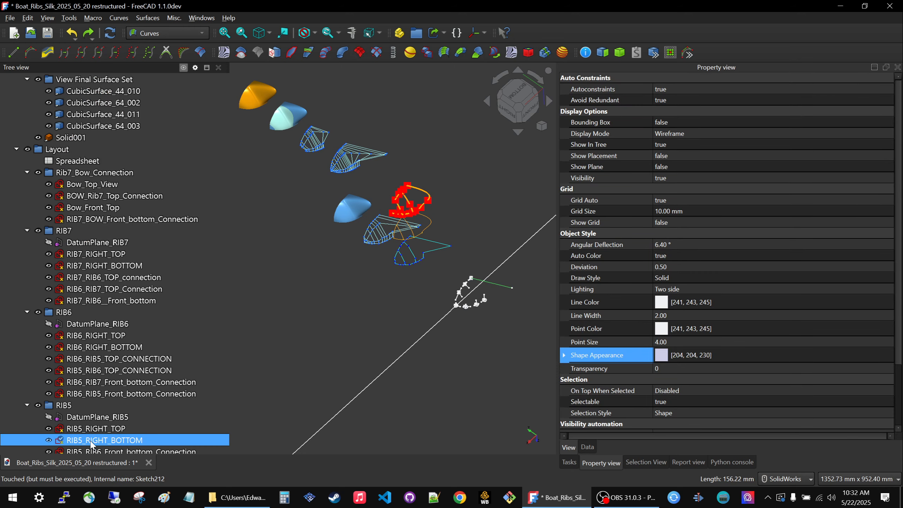
{"action": "double_click", "coordinate": [118, 440]}
{"action": "scroll", "coordinate": [512, 277], "scroll_direction": "down", "scroll_amount": 5}
{"action": "mouse_move", "coordinate": [409, 353]}
{"action": "middle_mouse_down"}
{"action": "mouse_move", "coordinate": [525, 349]}
{"action": "mouse_move", "coordinate": [592, 300]}
{"action": "mouse_move", "coordinate": [576, 302]}
{"action": "middle_mouse_up"}
{"action": "middle_click_drag", "start_coordinate": [393, 376], "coordinate": [477, 402]}
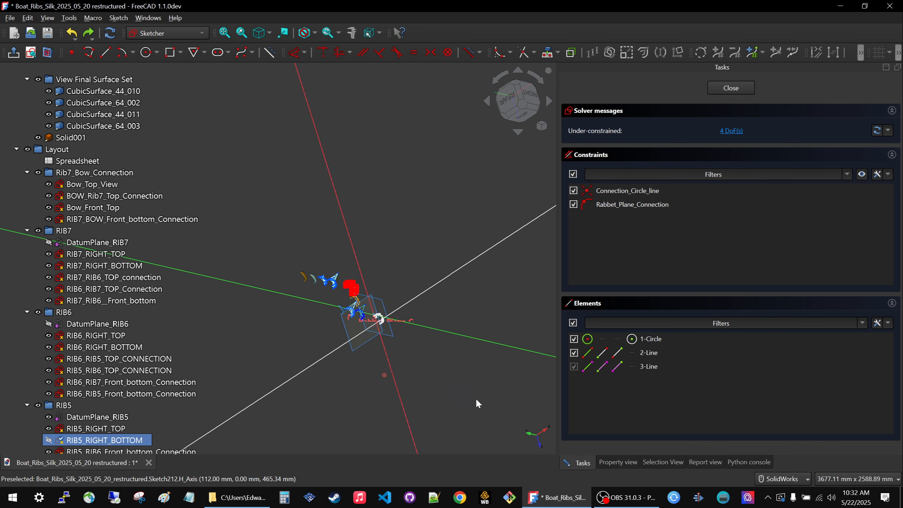
{"action": "middle_click_drag", "start_coordinate": [393, 308], "coordinate": [326, 337]}
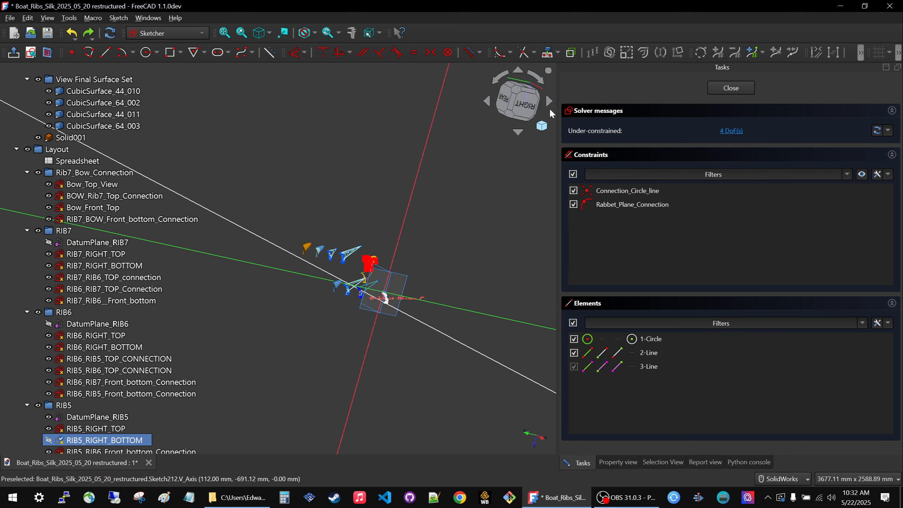
{"action": "left_click", "coordinate": [527, 108]}
Inspect the circle and line of RIB5_RIGHT_BOTTOM up close, and close the sketch to update the view sets.
{"action": "scroll", "coordinate": [412, 225], "scroll_direction": "up", "scroll_amount": 8}
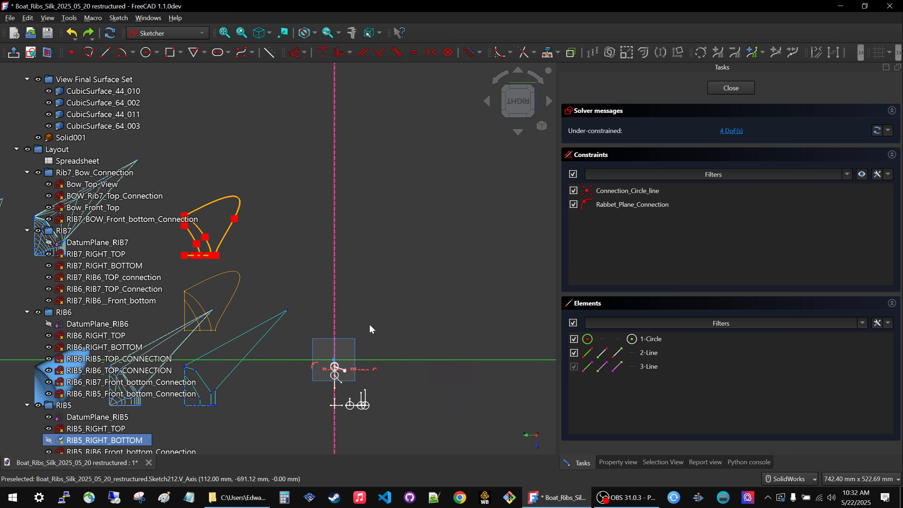
{"action": "scroll", "coordinate": [371, 330], "scroll_direction": "down", "scroll_amount": 3}
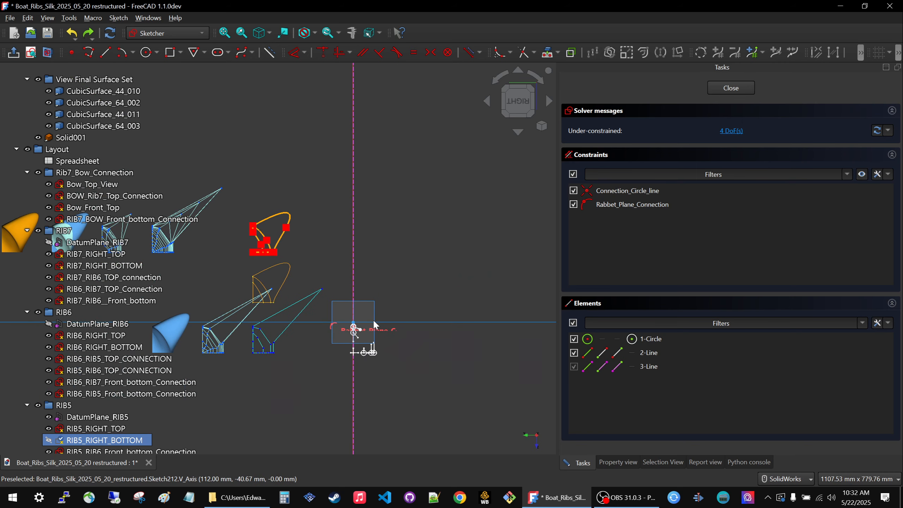
{"action": "scroll", "coordinate": [363, 340], "scroll_direction": "up", "scroll_amount": 7}
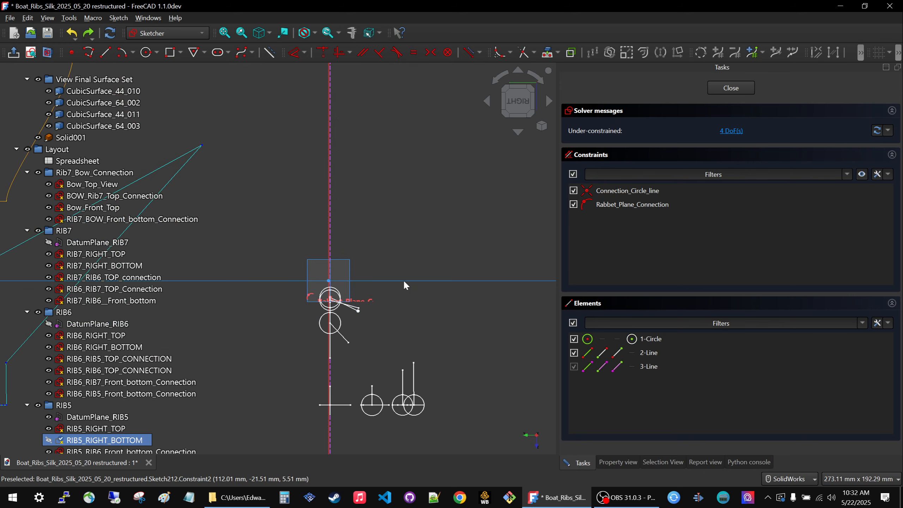
{"action": "left_click", "coordinate": [404, 281]}
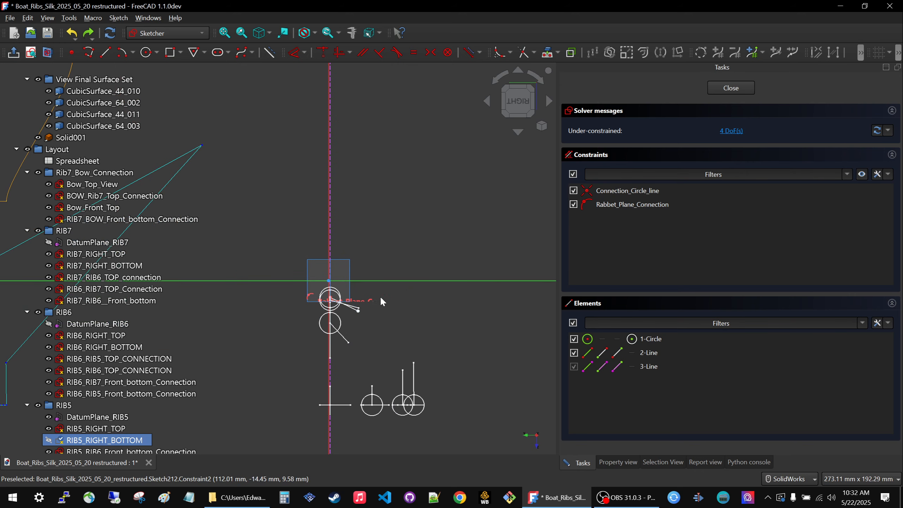
{"action": "middle_click_drag", "start_coordinate": [380, 298], "coordinate": [362, 300]}
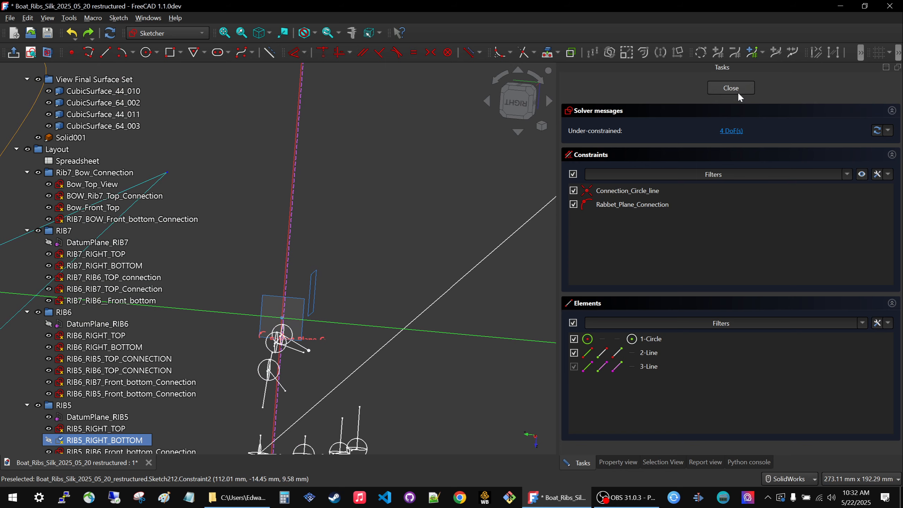
{"action": "left_click", "coordinate": [739, 89]}
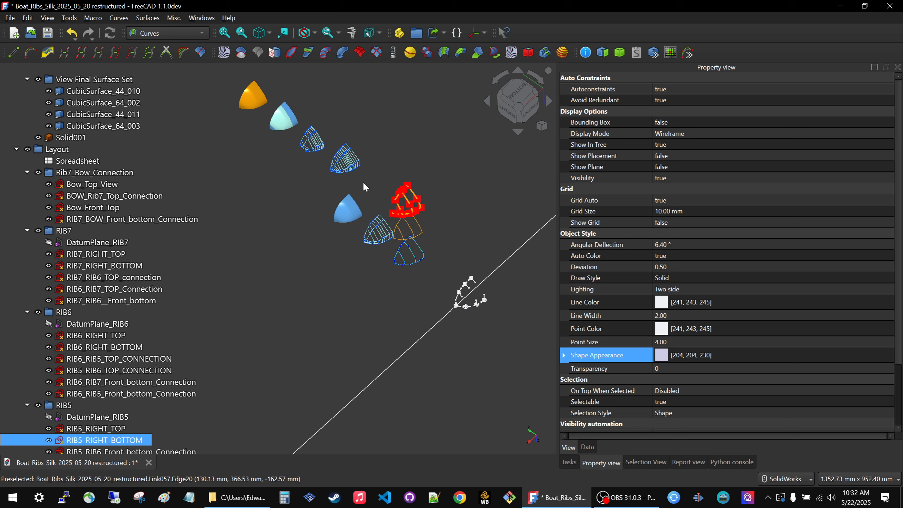
Reopen the RIB5_RIGHT_BOTTOM sketch for editing and align the model squarely to the right side view.
{"action": "left_click", "coordinate": [374, 266]}
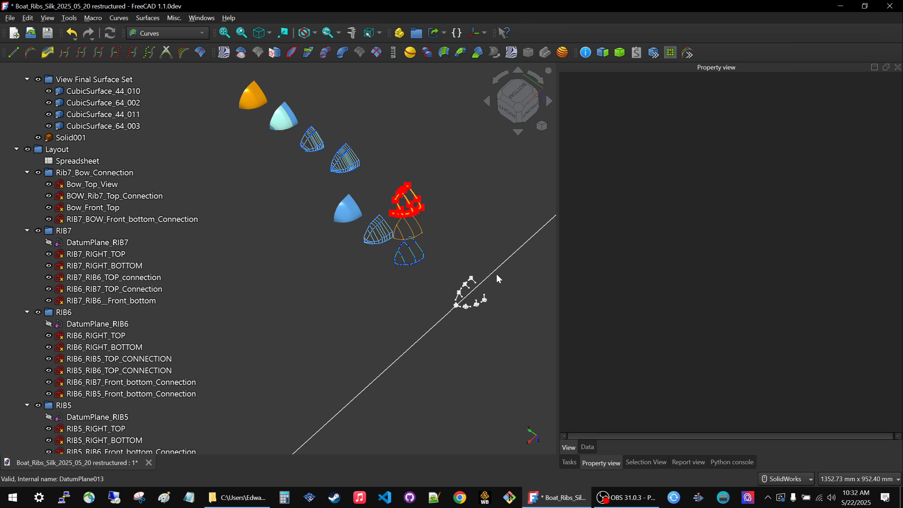
{"action": "scroll", "coordinate": [497, 273], "scroll_direction": "up", "scroll_amount": 6}
{"action": "left_click", "coordinate": [409, 303]}
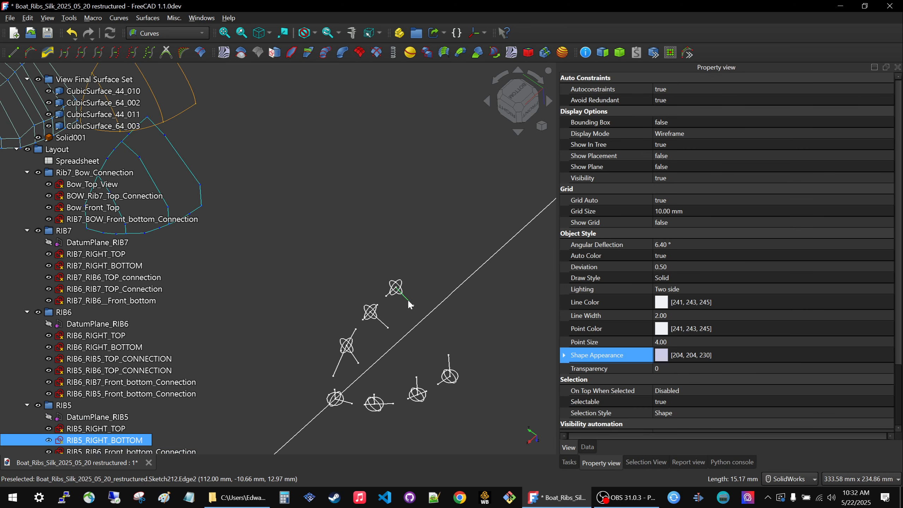
{"action": "double_click", "coordinate": [126, 435]}
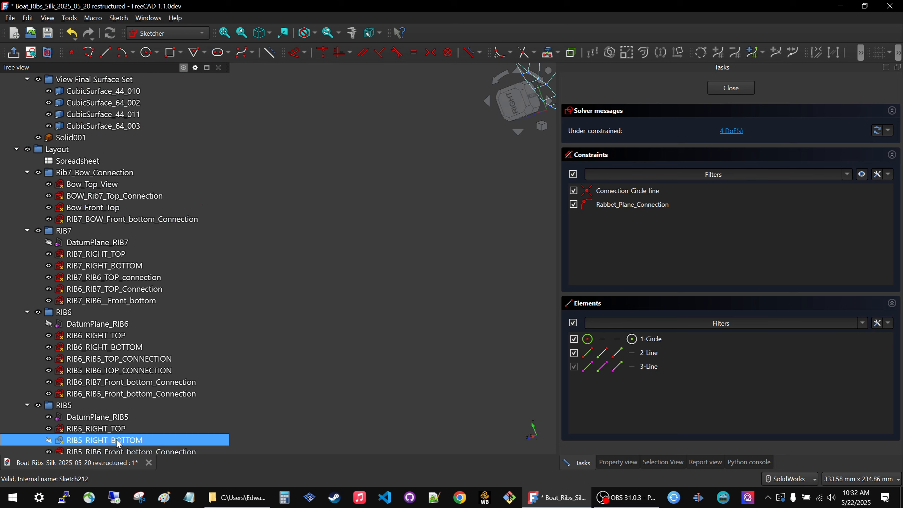
{"action": "scroll", "coordinate": [416, 308], "scroll_direction": "down", "scroll_amount": 7}
{"action": "mouse_move", "coordinate": [414, 332]}
{"action": "middle_mouse_down"}
{"action": "mouse_move", "coordinate": [521, 272]}
{"action": "mouse_move", "coordinate": [523, 142]}
{"action": "middle_mouse_up"}
{"action": "left_click", "coordinate": [524, 120]}
{"action": "scroll", "coordinate": [393, 330], "scroll_direction": "up", "scroll_amount": 6}
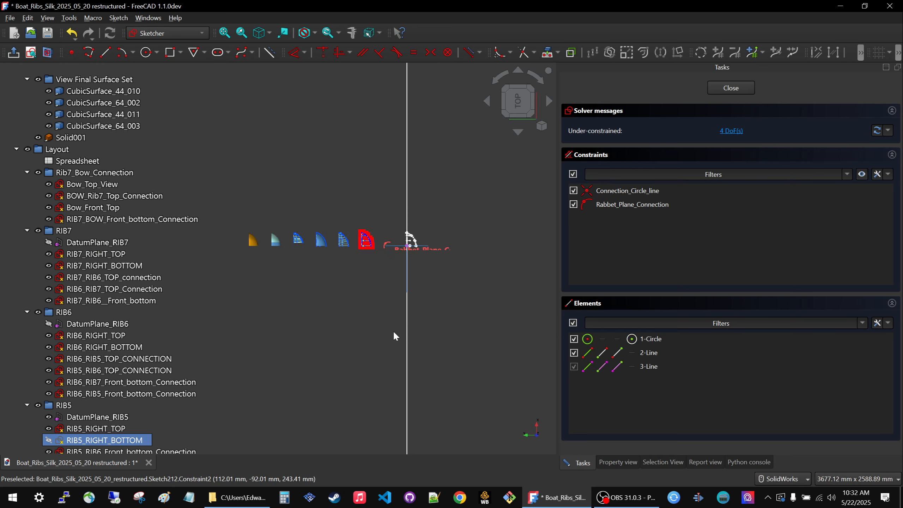
{"action": "middle_click_drag", "start_coordinate": [381, 209], "coordinate": [426, 263]}
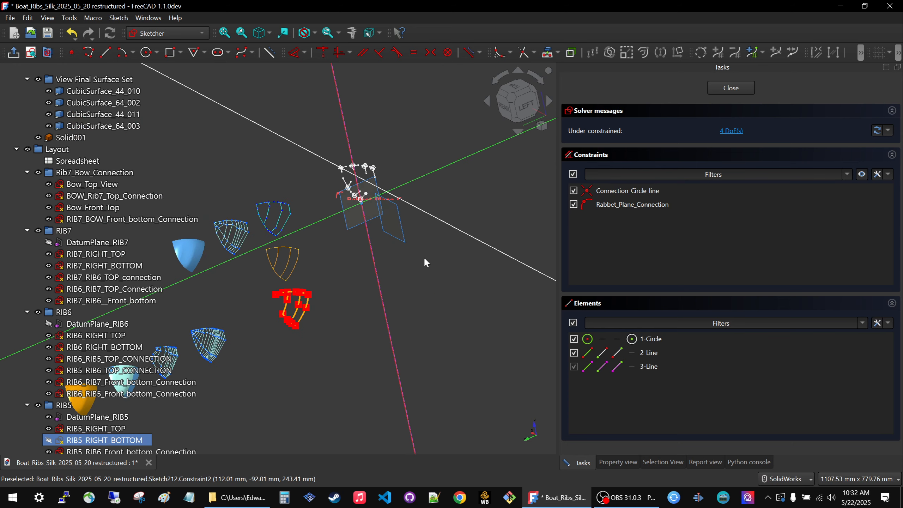
{"action": "middle_click_drag", "start_coordinate": [395, 301], "coordinate": [452, 200]}
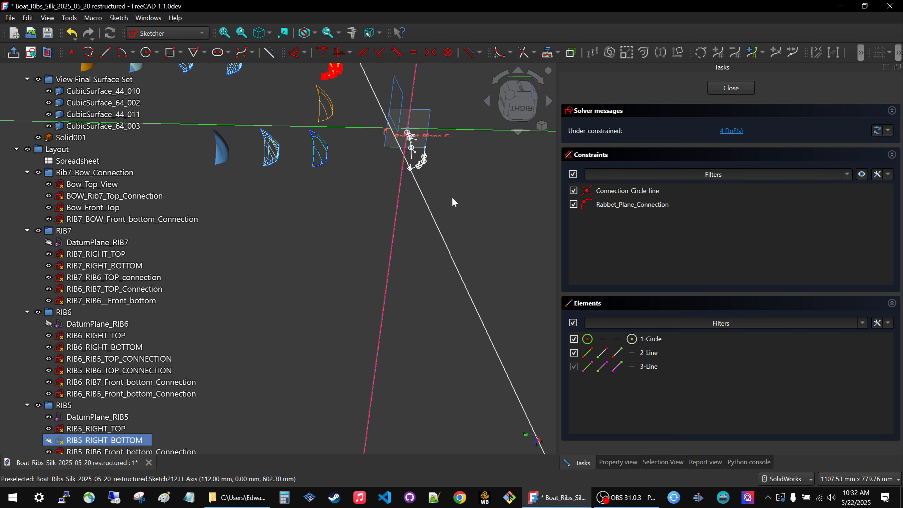
{"action": "left_click", "coordinate": [521, 110]}
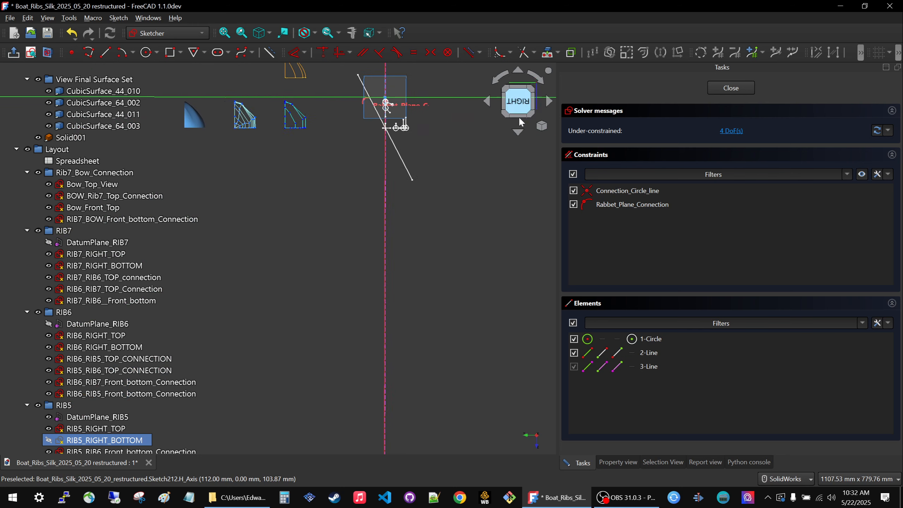
Compare the RIB5_RIGHT_BOTTOM circle and line with the orange rib curves of the offset view set, and close the sketch.
{"action": "scroll", "coordinate": [455, 190], "scroll_direction": "down", "scroll_amount": 3}
{"action": "scroll", "coordinate": [396, 148], "scroll_direction": "up", "scroll_amount": 7}
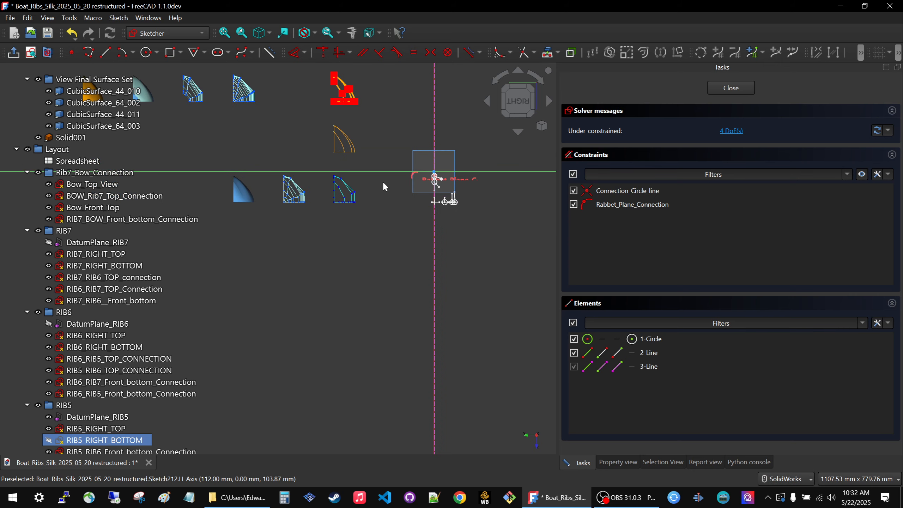
{"action": "scroll", "coordinate": [459, 192], "scroll_direction": "up", "scroll_amount": 3}
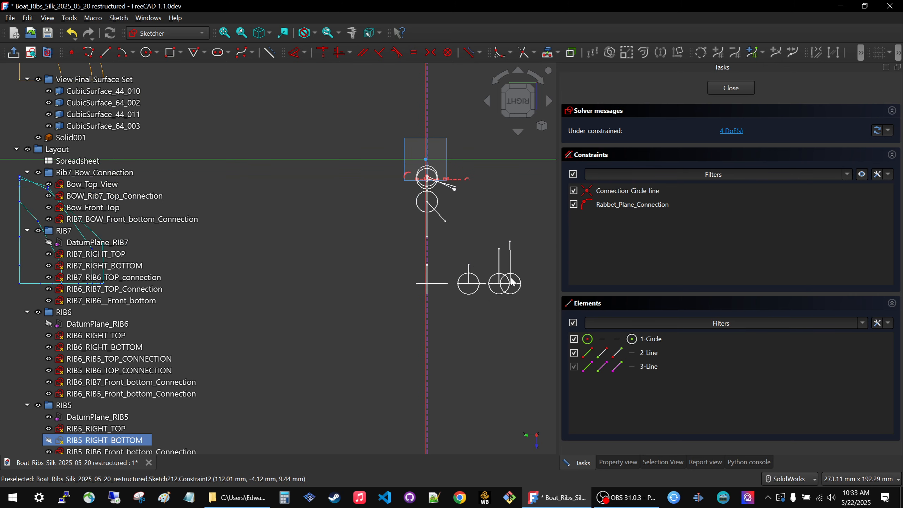
{"action": "scroll", "coordinate": [509, 282], "scroll_direction": "down", "scroll_amount": 4}
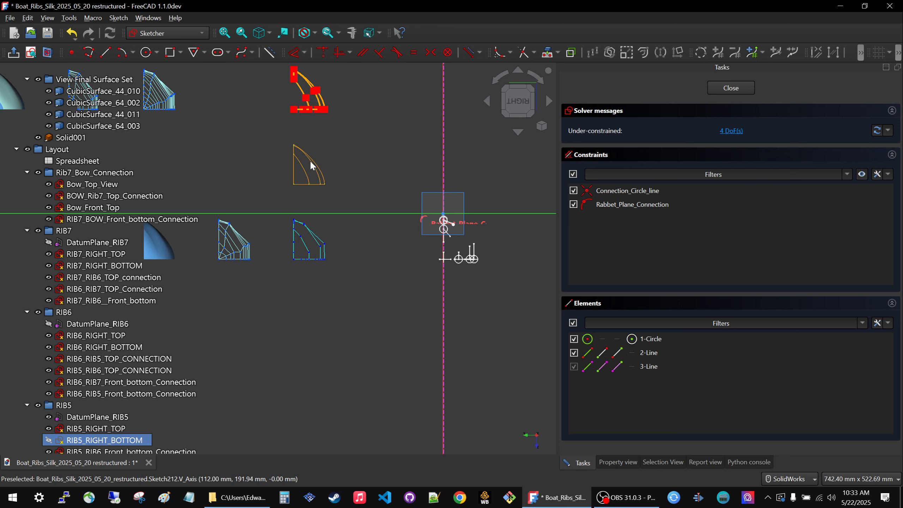
{"action": "scroll", "coordinate": [310, 157], "scroll_direction": "up", "scroll_amount": 3}
{"action": "scroll", "coordinate": [295, 133], "scroll_direction": "up", "scroll_amount": 2}
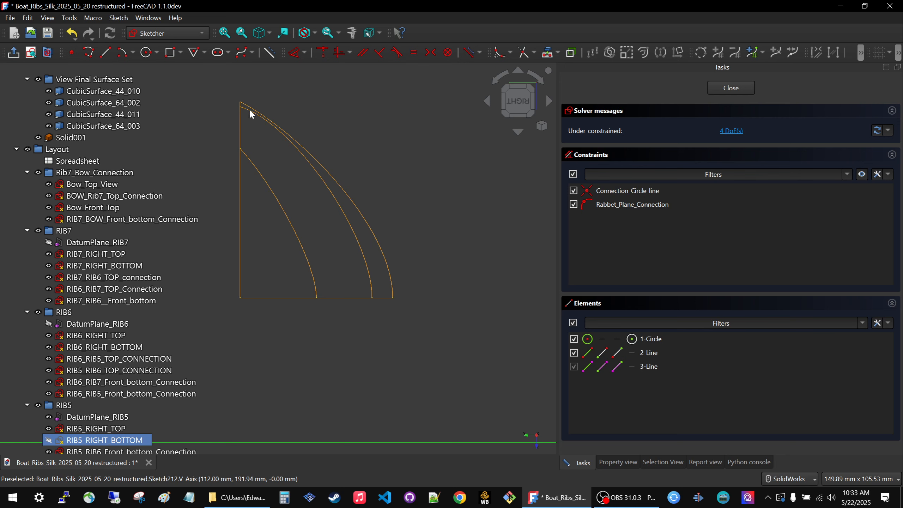
{"action": "scroll", "coordinate": [253, 117], "scroll_direction": "down", "scroll_amount": 6}
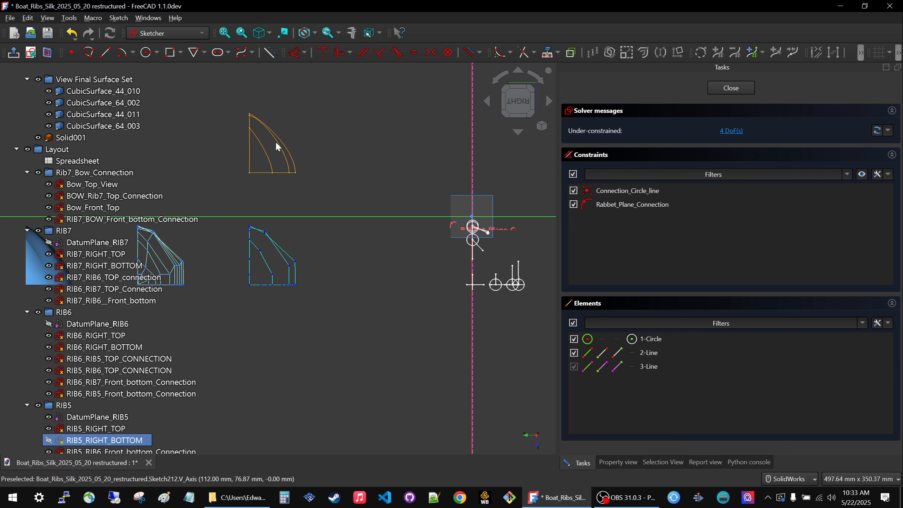
{"action": "mouse_move", "coordinate": [276, 142]}
{"action": "middle_mouse_down"}
{"action": "mouse_move", "coordinate": [249, 136]}
{"action": "mouse_move", "coordinate": [369, 236]}
{"action": "mouse_move", "coordinate": [460, 246]}
{"action": "middle_mouse_up"}
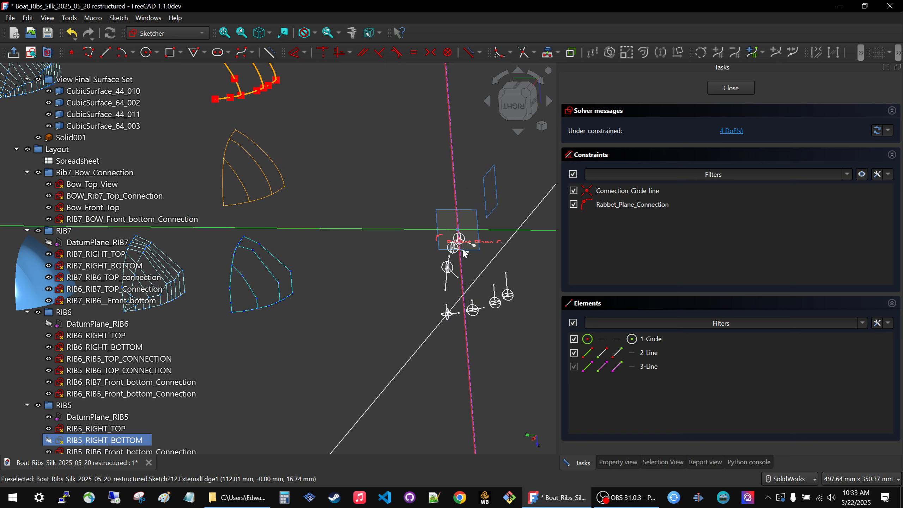
{"action": "scroll", "coordinate": [464, 253], "scroll_direction": "up", "scroll_amount": 5}
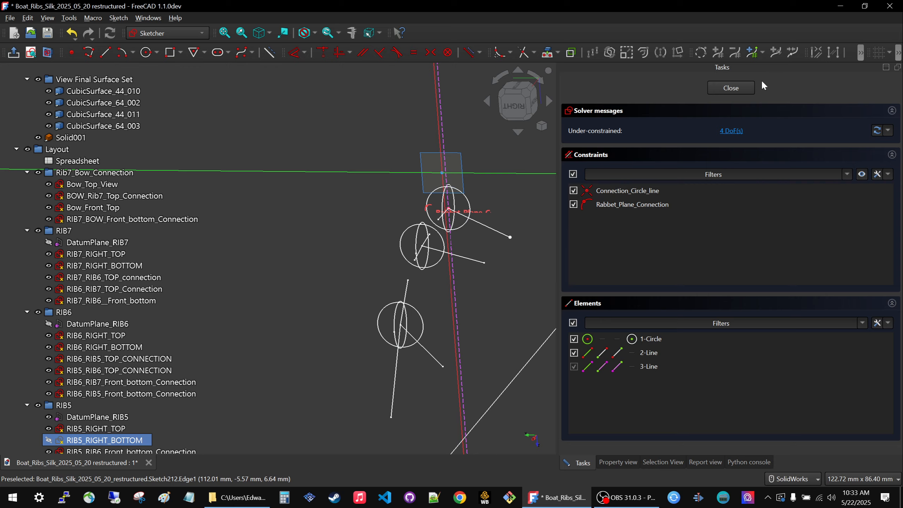
{"action": "left_click", "coordinate": [736, 88]}
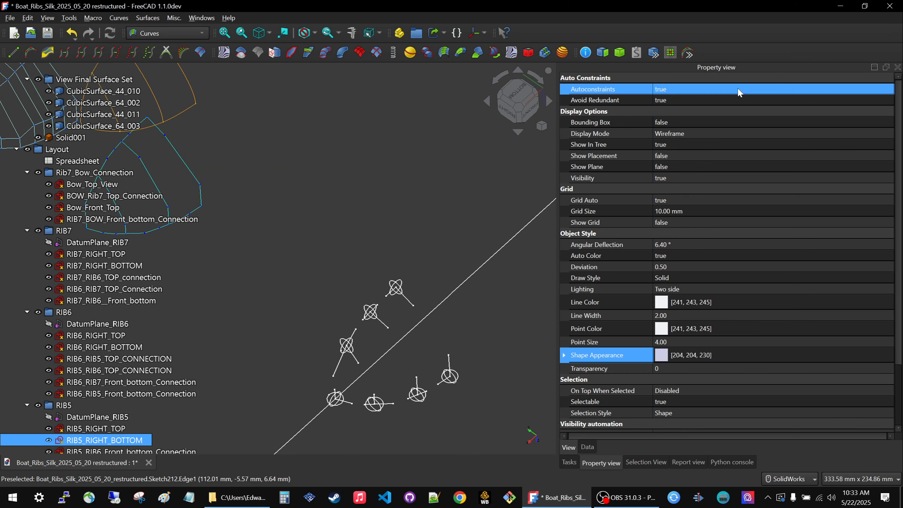
Pick the bottom connection line of rib 6 in the model and open its RIB6_RIGHT_BOTTOM sketch for editing.
{"action": "left_click", "coordinate": [383, 325]}
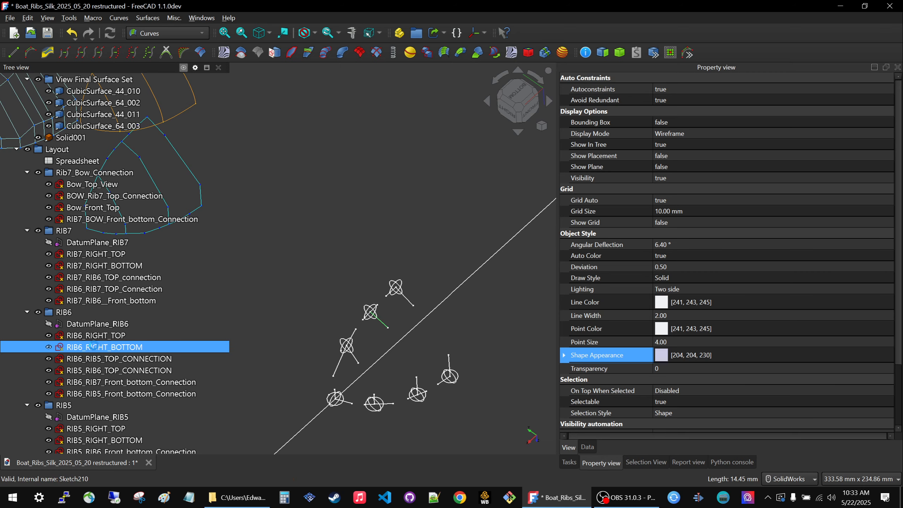
{"action": "double_click", "coordinate": [97, 347]}
{"action": "scroll", "coordinate": [384, 333], "scroll_direction": "down", "scroll_amount": 8}
{"action": "mouse_move", "coordinate": [384, 336]}
{"action": "middle_mouse_down"}
{"action": "mouse_move", "coordinate": [100, 433]}
{"action": "mouse_move", "coordinate": [548, 218]}
{"action": "middle_mouse_up"}
{"action": "mouse_move", "coordinate": [347, 260]}
{"action": "middle_mouse_down"}
{"action": "mouse_move", "coordinate": [319, 300]}
{"action": "mouse_move", "coordinate": [370, 296]}
{"action": "mouse_move", "coordinate": [331, 274]}
{"action": "mouse_move", "coordinate": [295, 280]}
{"action": "middle_mouse_up"}
{"action": "left_click", "coordinate": [530, 95]}
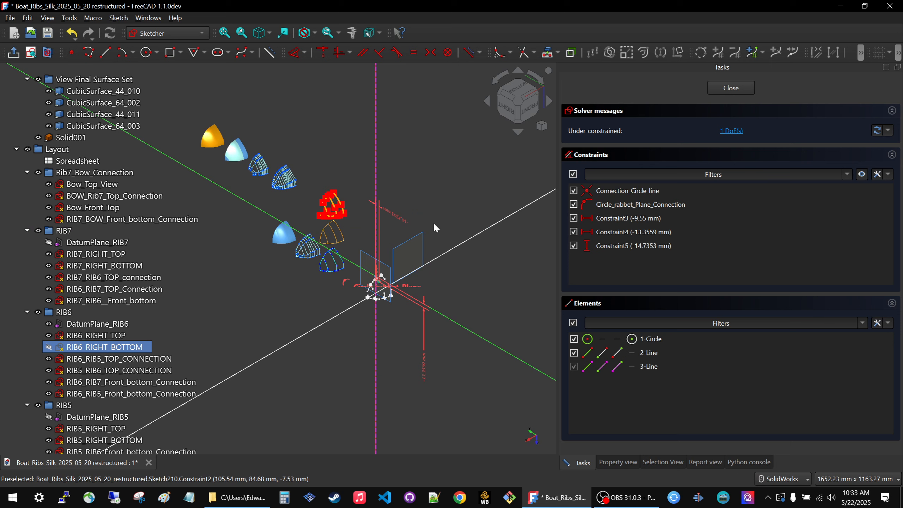
Examine the RIB6_RIGHT_BOTTOM sketch beside the polygon and curve view sets, and orient the model to the right side view.
{"action": "scroll", "coordinate": [377, 281], "scroll_direction": "up", "scroll_amount": 4}
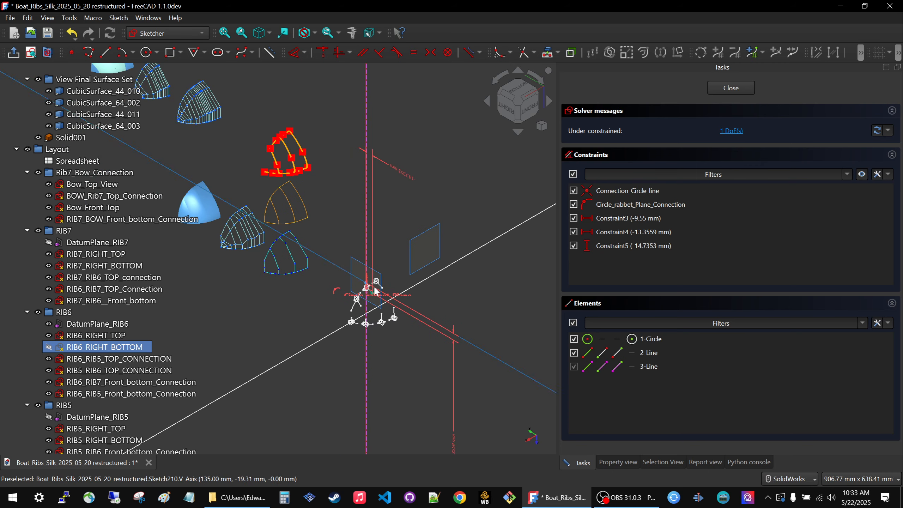
{"action": "scroll", "coordinate": [307, 252], "scroll_direction": "up", "scroll_amount": 1}
{"action": "scroll", "coordinate": [307, 253], "scroll_direction": "up", "scroll_amount": 4}
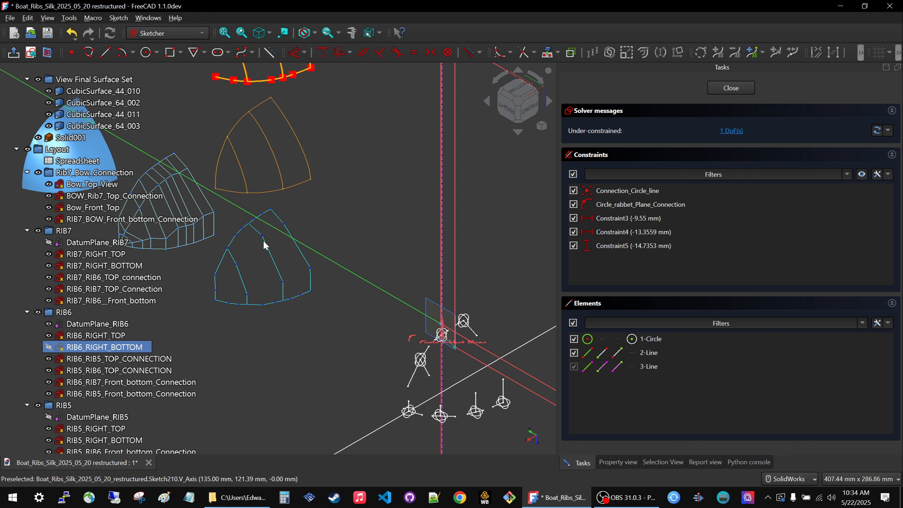
{"action": "scroll", "coordinate": [306, 292], "scroll_direction": "down", "scroll_amount": 2}
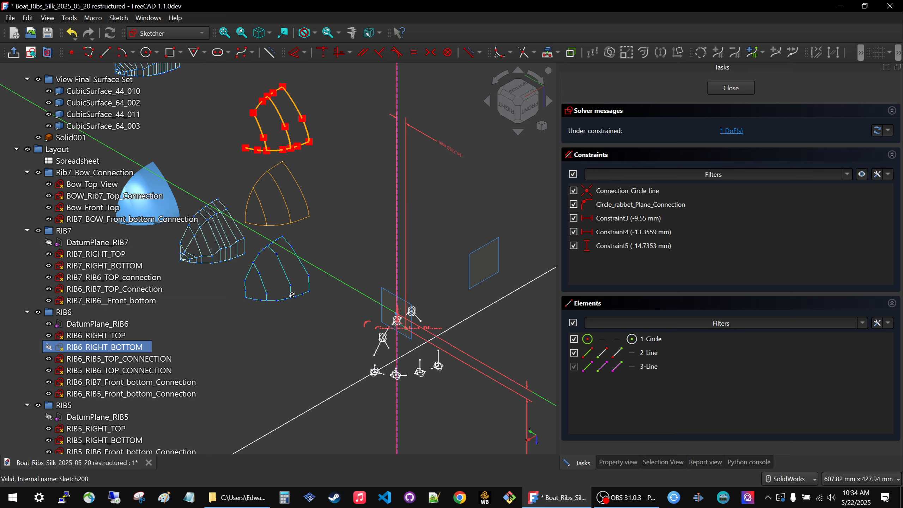
{"action": "middle_click_drag", "start_coordinate": [291, 295], "coordinate": [354, 248]}
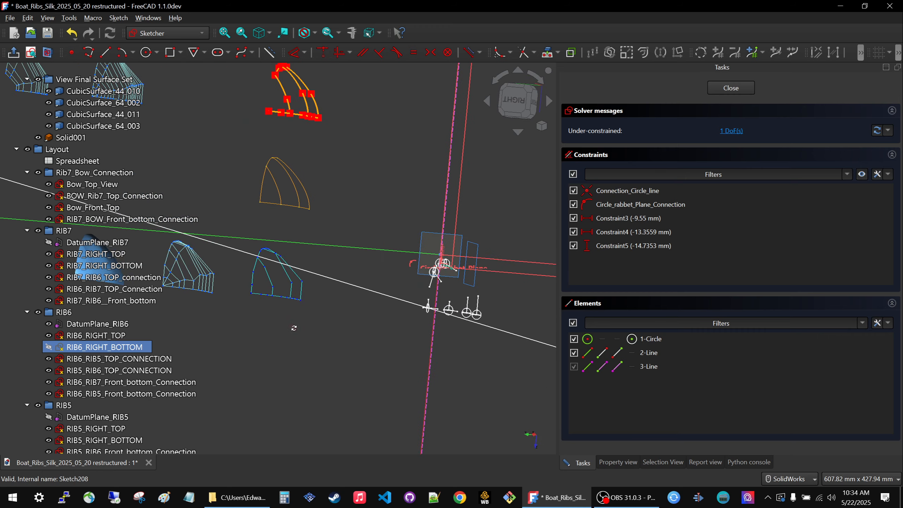
{"action": "middle_click_drag", "start_coordinate": [293, 327], "coordinate": [448, 165]}
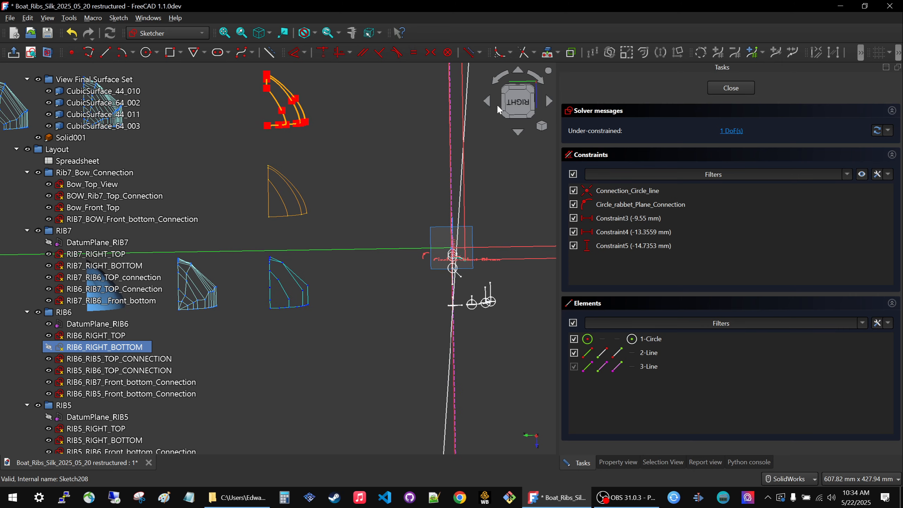
{"action": "left_click", "coordinate": [517, 103]}
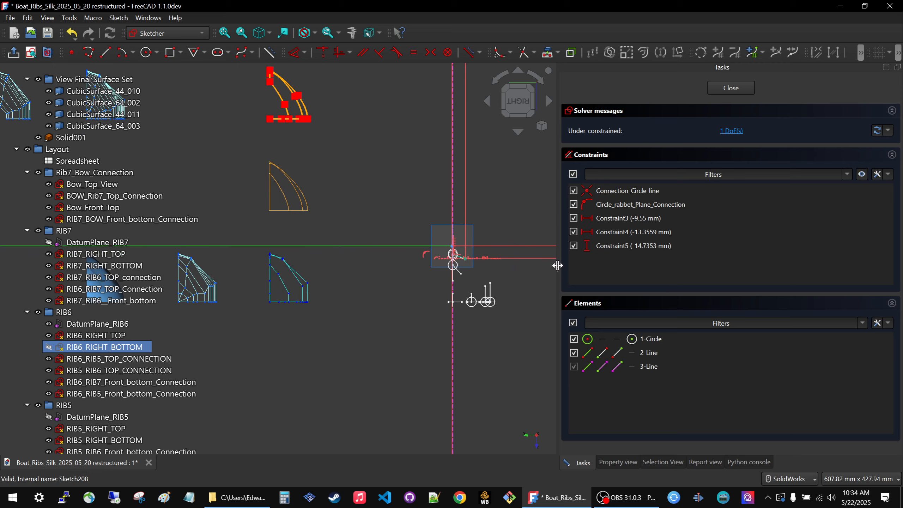
Widen the 3D view and compare the blue control polygons with the orange rib curves across the view sets.
{"action": "left_click_drag", "start_coordinate": [557, 262], "coordinate": [782, 261]}
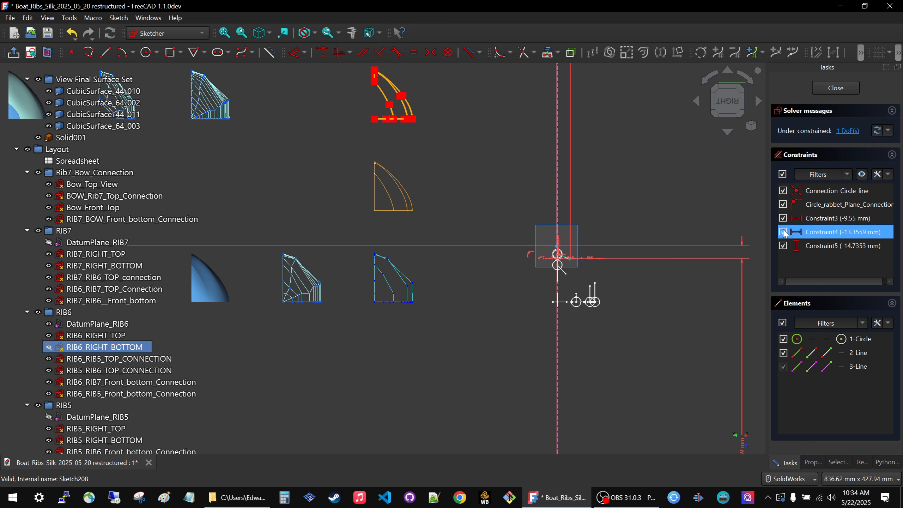
{"action": "scroll", "coordinate": [498, 196], "scroll_direction": "up", "scroll_amount": 3}
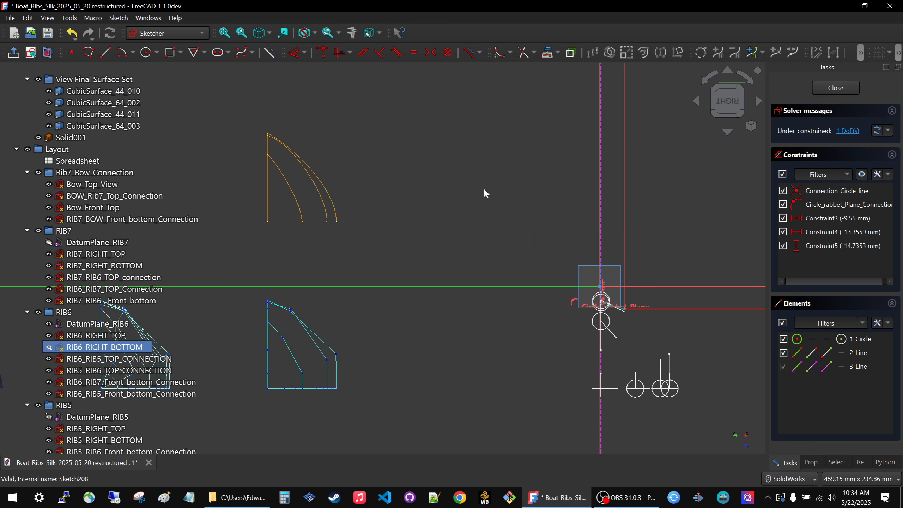
{"action": "scroll", "coordinate": [304, 181], "scroll_direction": "up", "scroll_amount": 1}
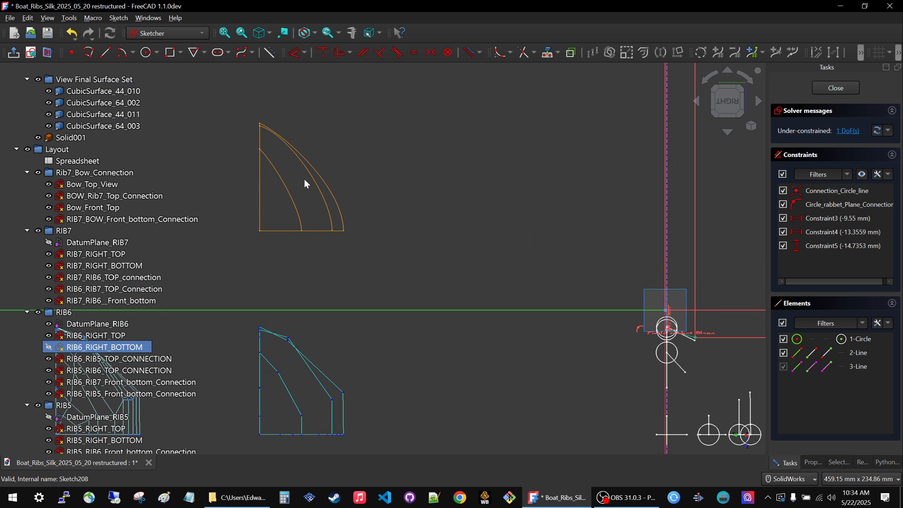
{"action": "scroll", "coordinate": [307, 184], "scroll_direction": "down", "scroll_amount": 1}
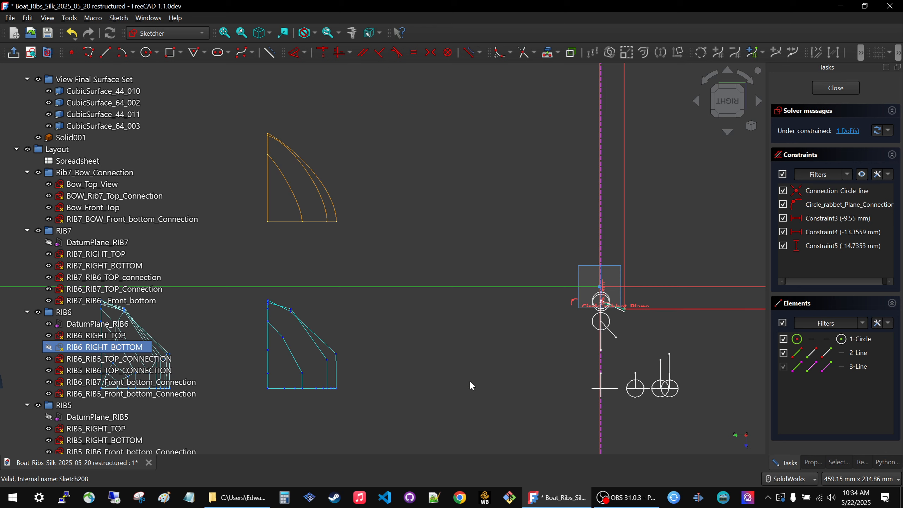
{"action": "scroll", "coordinate": [576, 342], "scroll_direction": "down", "scroll_amount": 5}
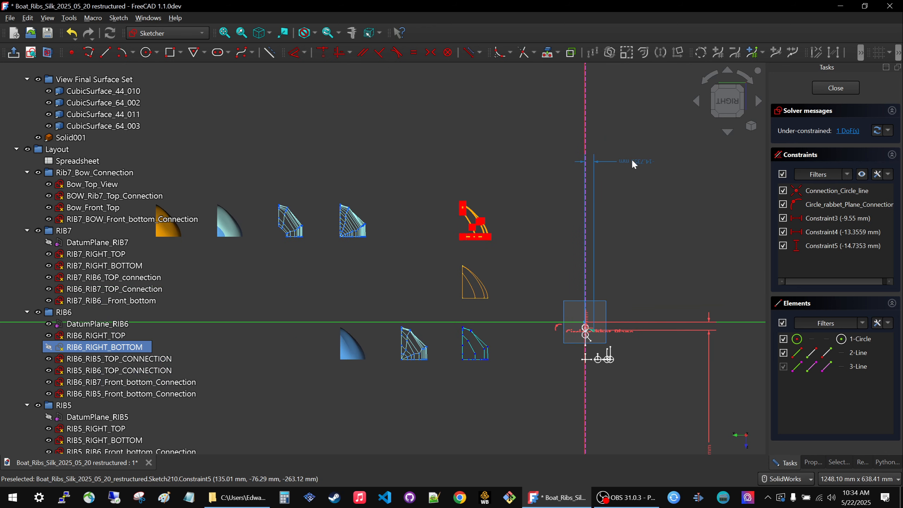
{"action": "scroll", "coordinate": [665, 325], "scroll_direction": "down", "scroll_amount": 3}
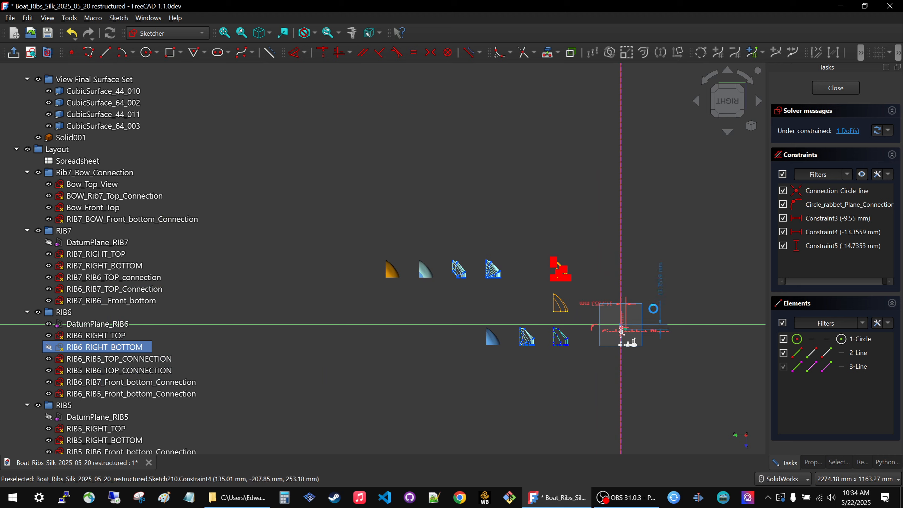
{"action": "scroll", "coordinate": [652, 310], "scroll_direction": "up", "scroll_amount": 6}
{"action": "scroll", "coordinate": [581, 358], "scroll_direction": "up", "scroll_amount": 1}
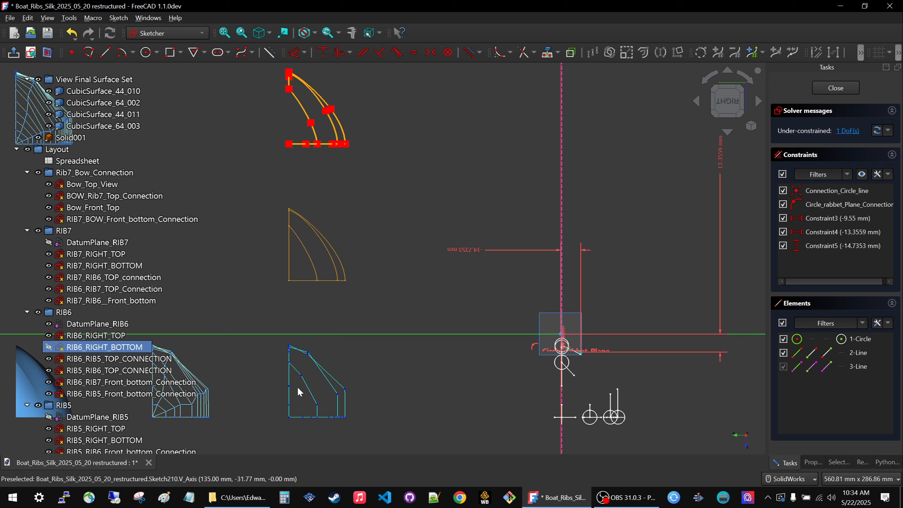
Inspect the circle, line and dimension constraints of RIB6_RIGHT_BOTTOM up close against the neighbouring rib sketches.
{"action": "scroll", "coordinate": [598, 343], "scroll_direction": "up", "scroll_amount": 4}
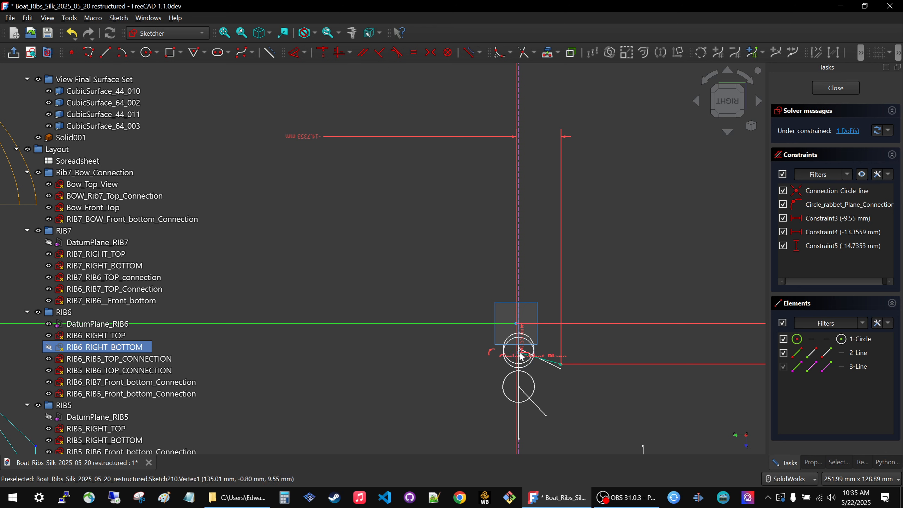
{"action": "scroll", "coordinate": [520, 356], "scroll_direction": "down", "scroll_amount": 6}
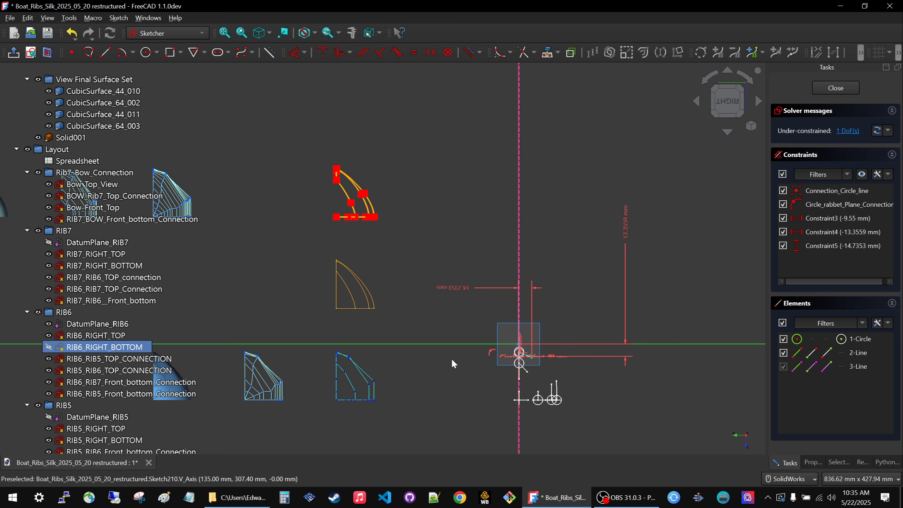
{"action": "scroll", "coordinate": [487, 357], "scroll_direction": "up", "scroll_amount": 7}
{"action": "scroll", "coordinate": [619, 352], "scroll_direction": "down", "scroll_amount": 9}
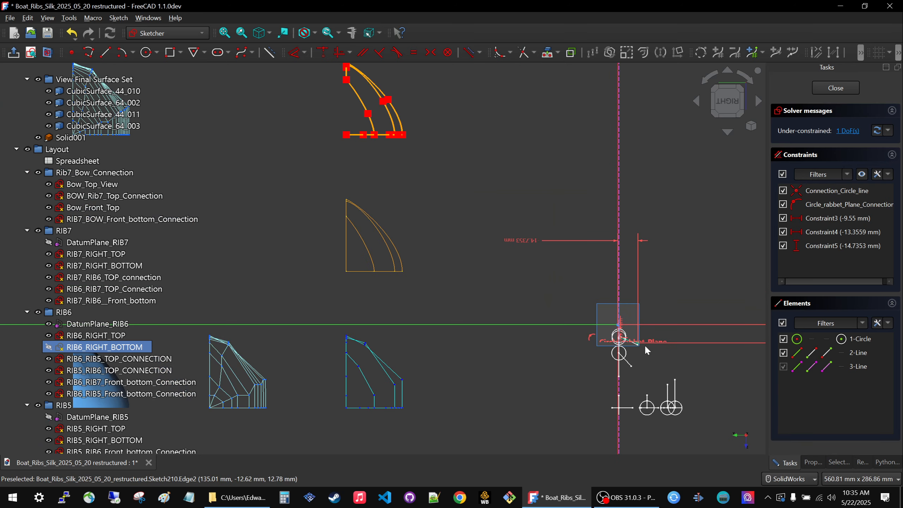
{"action": "scroll", "coordinate": [522, 312], "scroll_direction": "up", "scroll_amount": 4}
{"action": "scroll", "coordinate": [554, 312], "scroll_direction": "up", "scroll_amount": 6}
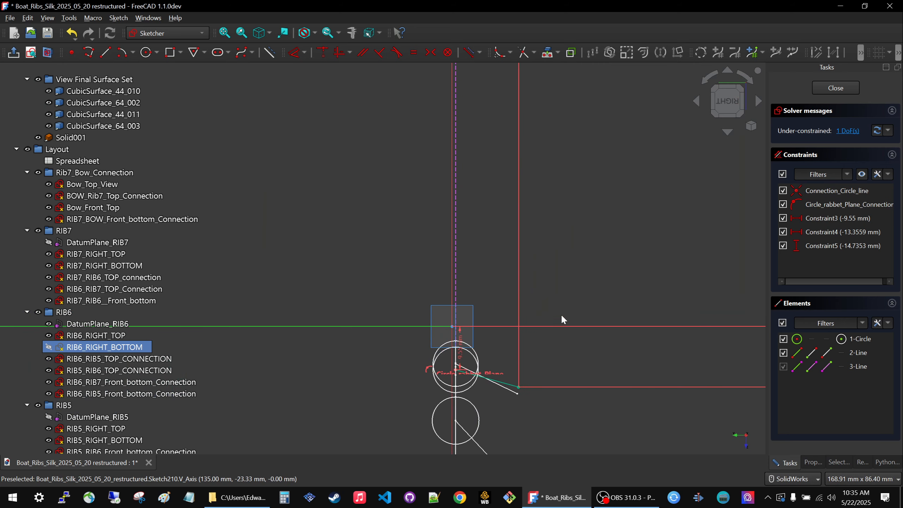
{"action": "scroll", "coordinate": [505, 393], "scroll_direction": "down", "scroll_amount": 6}
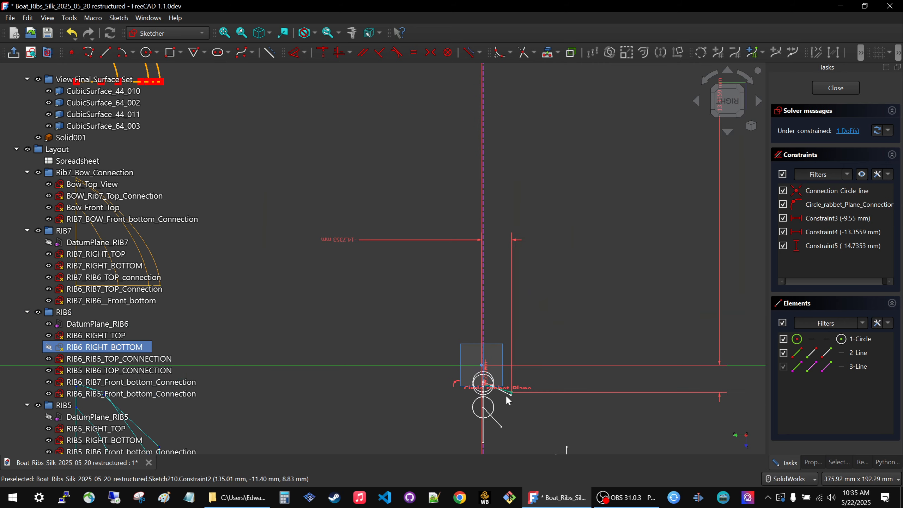
Set the length of Constraint4, locating the line's outer end in RIB6_RIGHT_BOTTOM, to -15 mm.
{"action": "scroll", "coordinate": [652, 238], "scroll_direction": "down", "scroll_amount": 1}
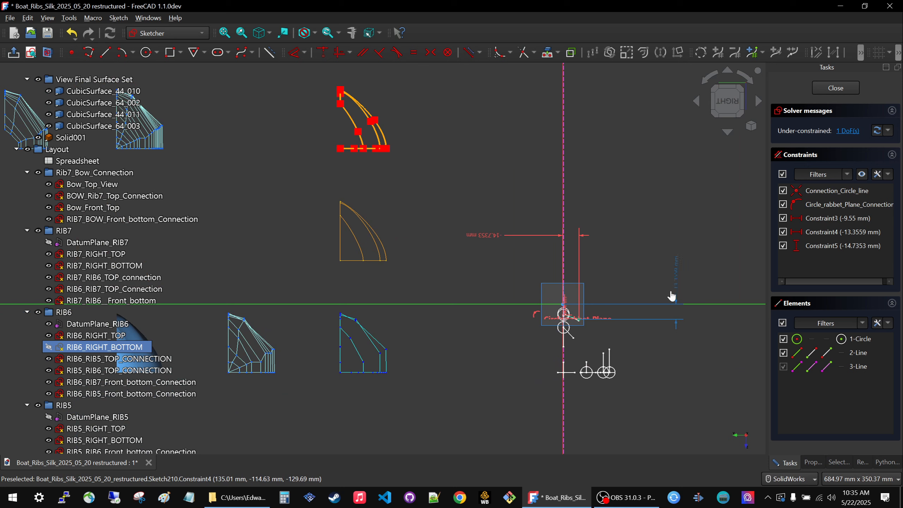
{"action": "scroll", "coordinate": [598, 291], "scroll_direction": "up", "scroll_amount": 8}
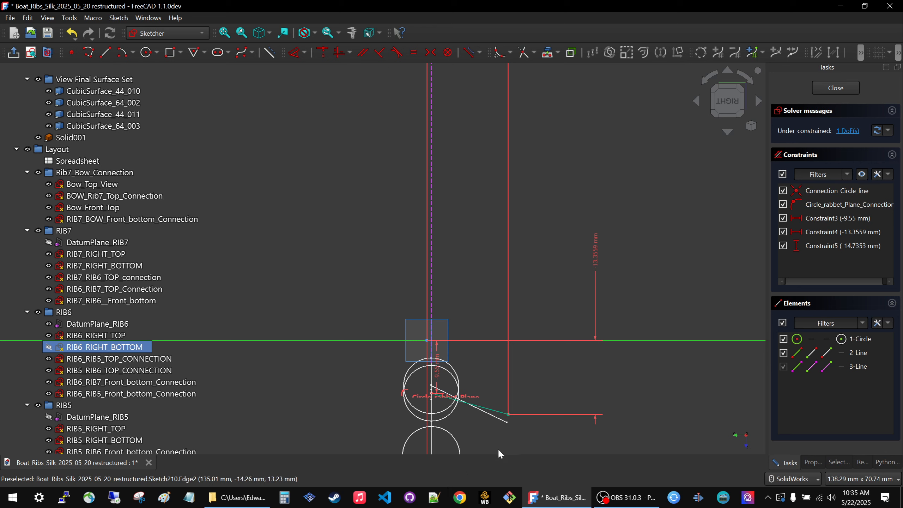
{"action": "double_click", "coordinate": [598, 256]}
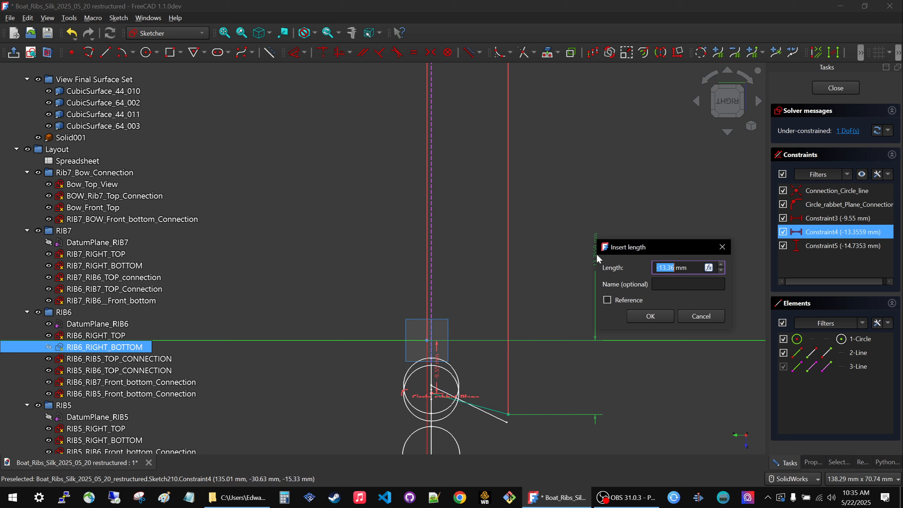
{"action": "type", "text": "-15"}
{"action": "type", "text": ".00"}
{"action": "left_click", "coordinate": [650, 316]}
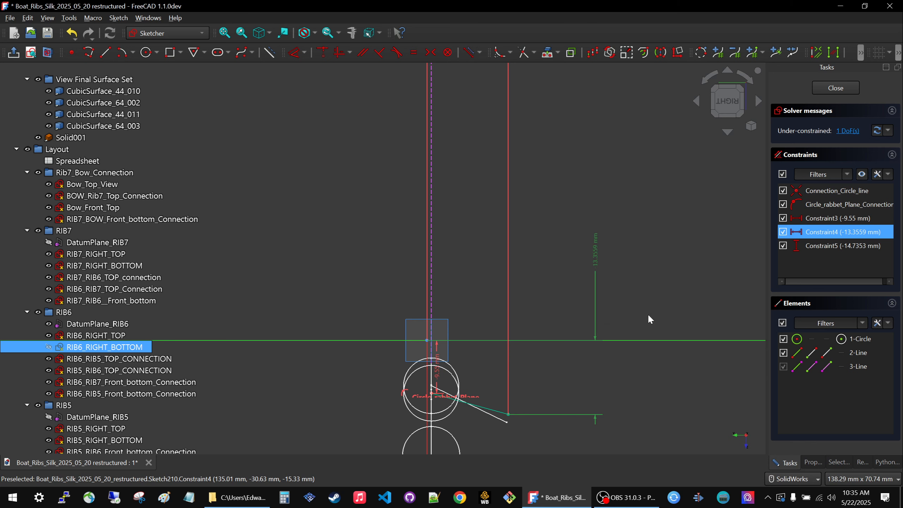
Set Constraint4 of the RIB6_RIGHT_BOTTOM sketch to -17 mm.
{"action": "scroll", "coordinate": [648, 309], "scroll_direction": "down", "scroll_amount": 5}
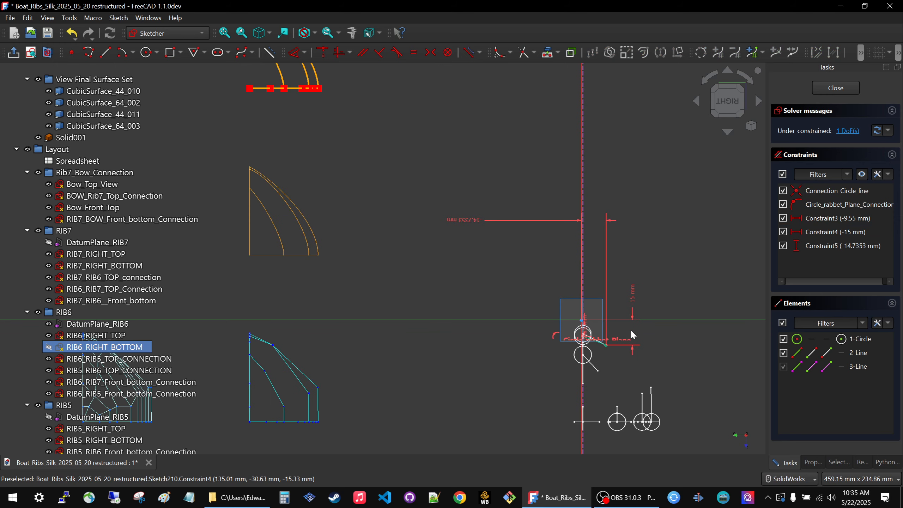
{"action": "scroll", "coordinate": [632, 312], "scroll_direction": "up", "scroll_amount": 4}
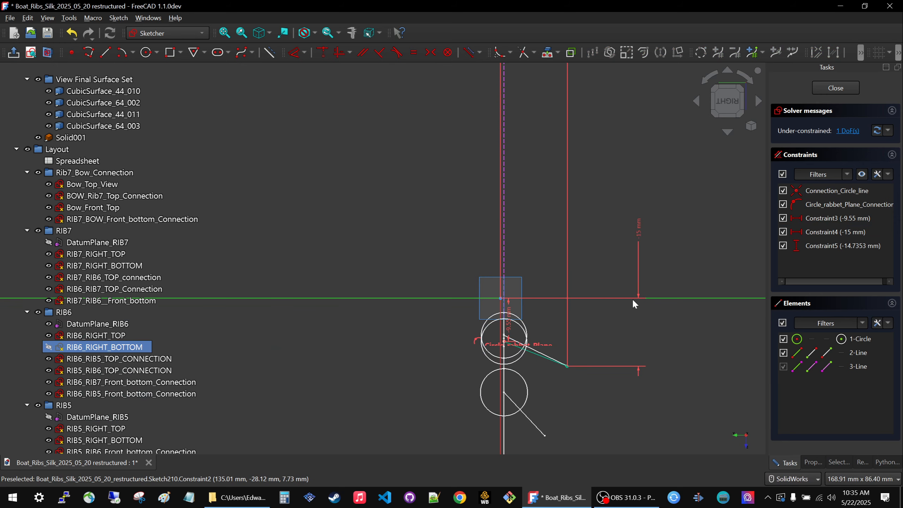
{"action": "double_click", "coordinate": [638, 234]}
{"action": "type", "text": "-17"}
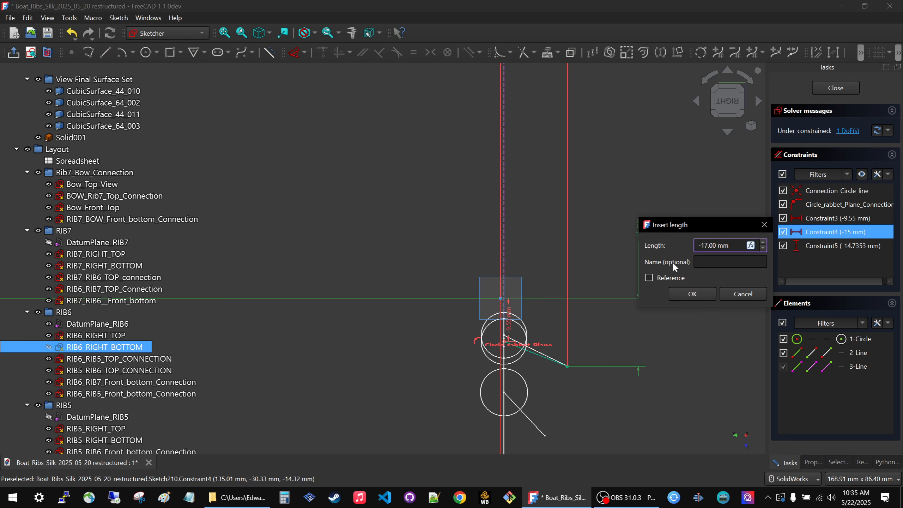
{"action": "left_click", "coordinate": [695, 294]}
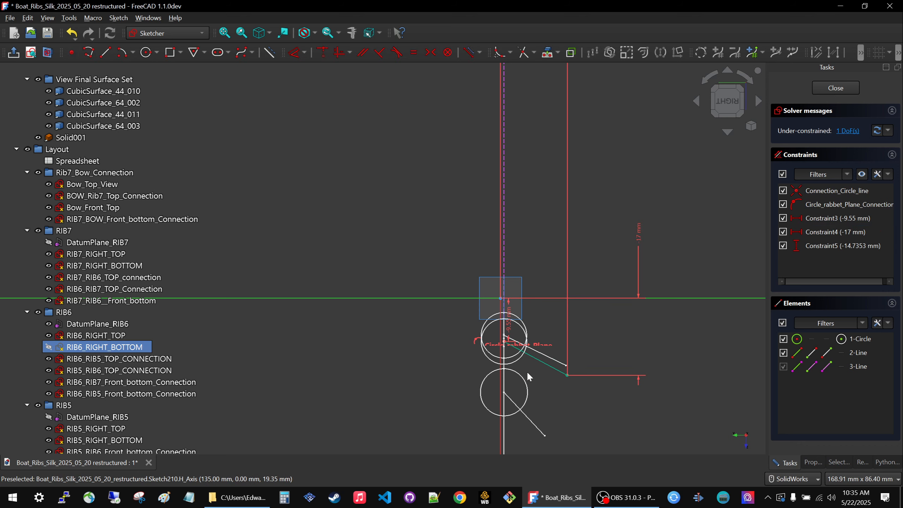
Compare the edited RIB6_RIGHT_BOTTOM line with the neighbouring rib lines and the upper corner points of the blue control polygons.
{"action": "scroll", "coordinate": [526, 372], "scroll_direction": "down", "scroll_amount": 2}
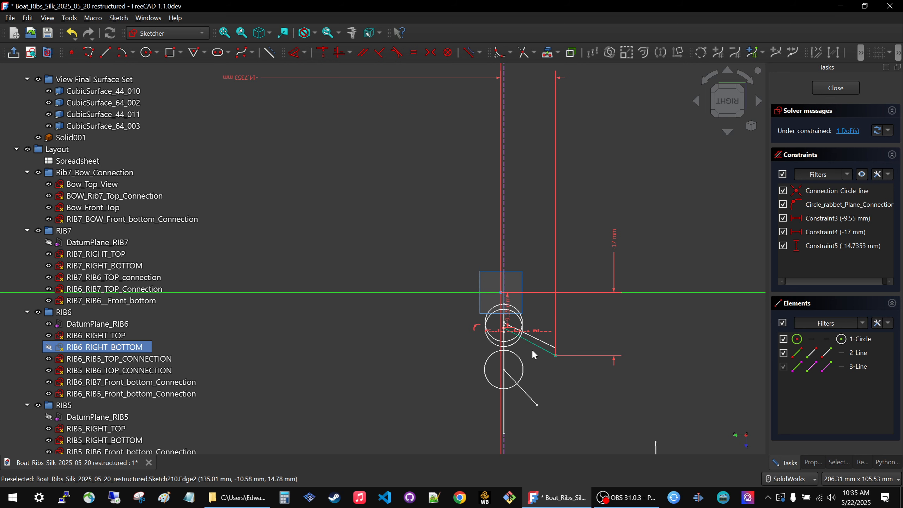
{"action": "scroll", "coordinate": [534, 352], "scroll_direction": "down", "scroll_amount": 3}
{"action": "scroll", "coordinate": [539, 369], "scroll_direction": "up", "scroll_amount": 2}
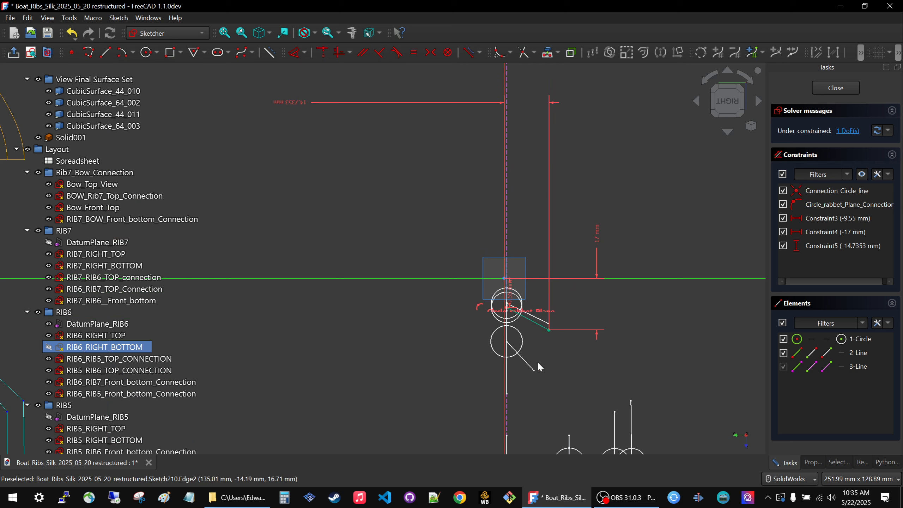
{"action": "scroll", "coordinate": [517, 257], "scroll_direction": "down", "scroll_amount": 3}
{"action": "scroll", "coordinate": [567, 325], "scroll_direction": "up", "scroll_amount": 3}
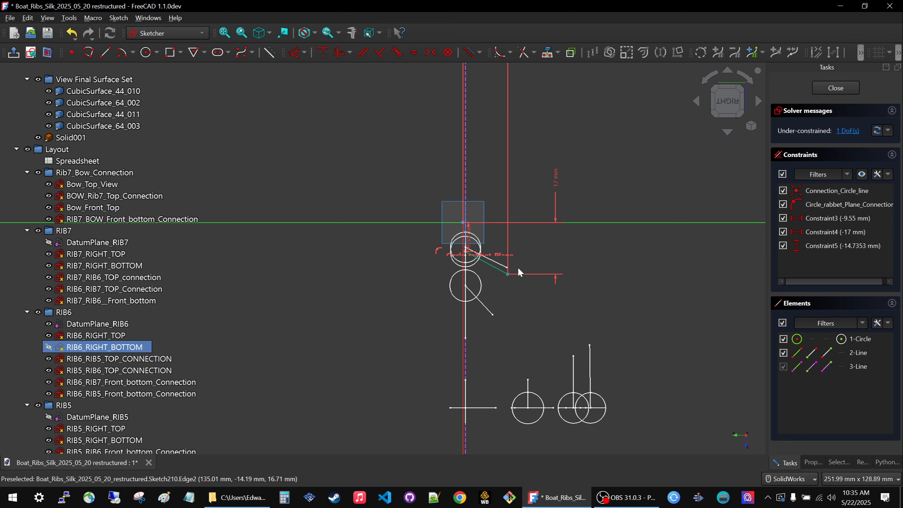
{"action": "scroll", "coordinate": [571, 278], "scroll_direction": "down", "scroll_amount": 3}
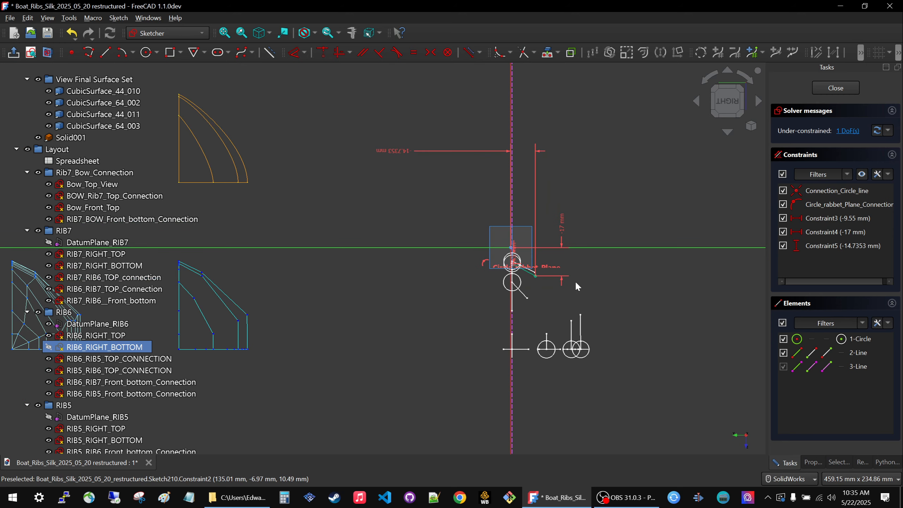
{"action": "scroll", "coordinate": [591, 283], "scroll_direction": "down", "scroll_amount": 2}
{"action": "scroll", "coordinate": [371, 289], "scroll_direction": "up", "scroll_amount": 2}
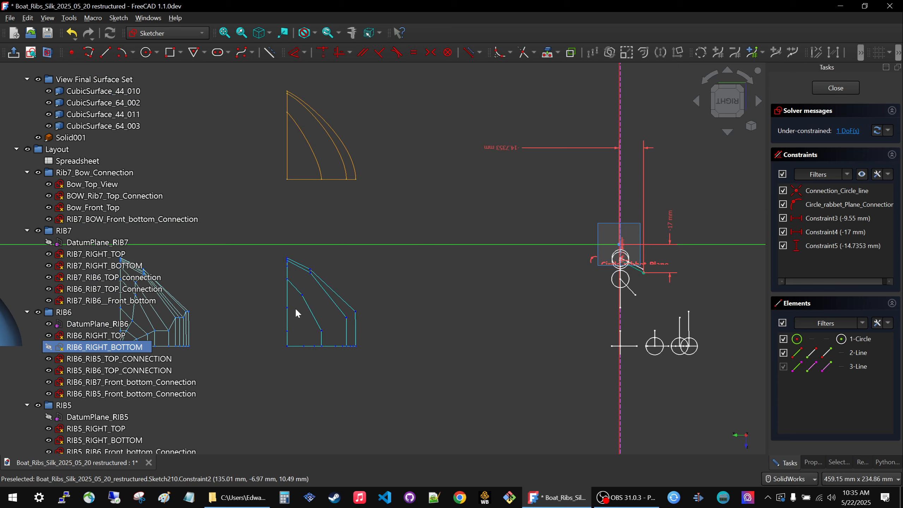
{"action": "scroll", "coordinate": [309, 291], "scroll_direction": "up", "scroll_amount": 2}
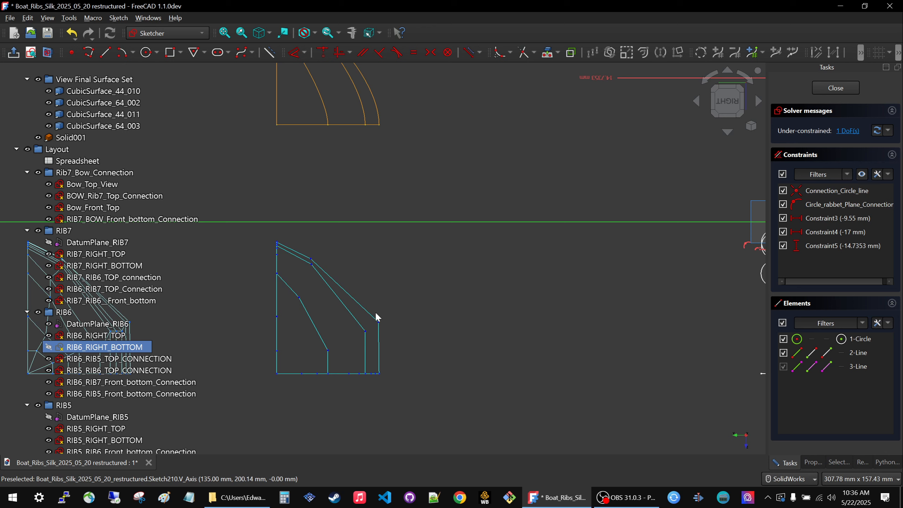
{"action": "scroll", "coordinate": [315, 261], "scroll_direction": "up", "scroll_amount": 4}
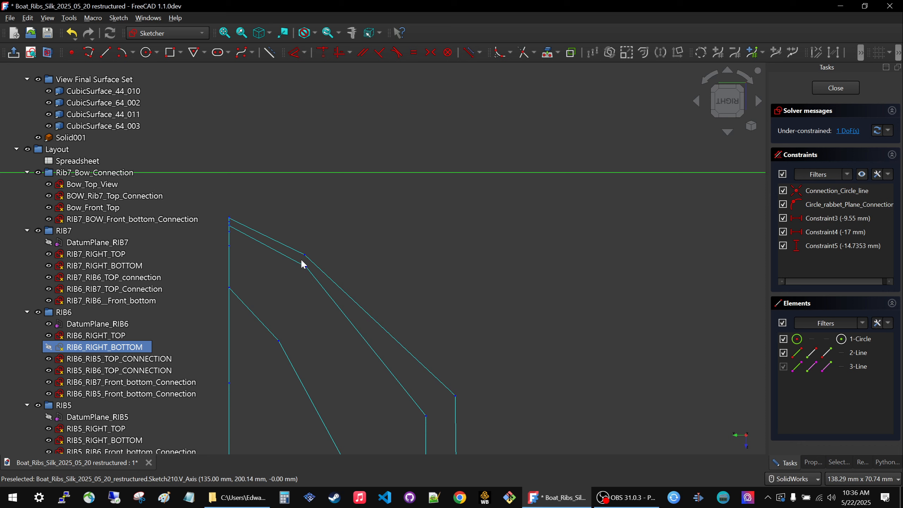
Set Constraint5, the other distance to the line's outer end in RIB6_RIGHT_BOTTOM, to -13 mm.
{"action": "scroll", "coordinate": [297, 264], "scroll_direction": "down", "scroll_amount": 7}
{"action": "scroll", "coordinate": [505, 283], "scroll_direction": "up", "scroll_amount": 3}
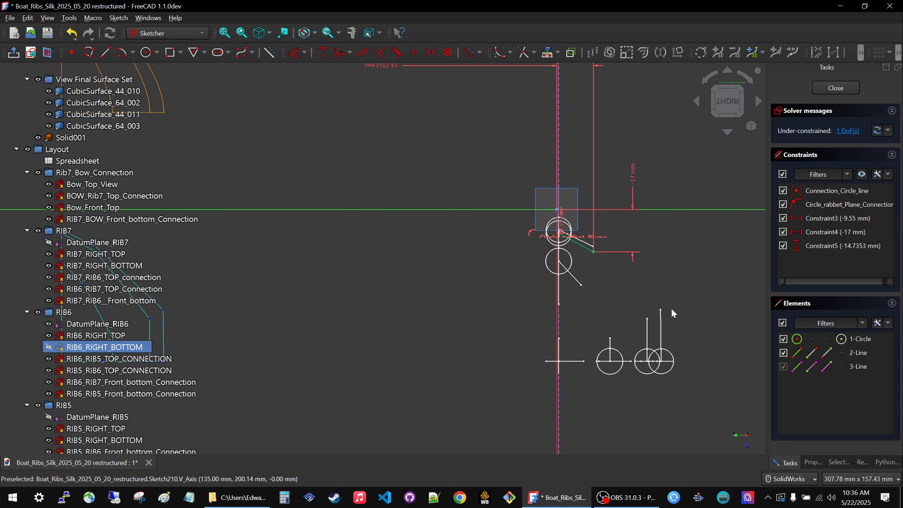
{"action": "mouse_move", "coordinate": [652, 210]}
{"action": "middle_mouse_down", "text": "ctrl"}
{"action": "mouse_move", "coordinate": [561, 369]}
{"action": "mouse_move", "coordinate": [598, 328]}
{"action": "middle_mouse_up", "text": "ctrl"}
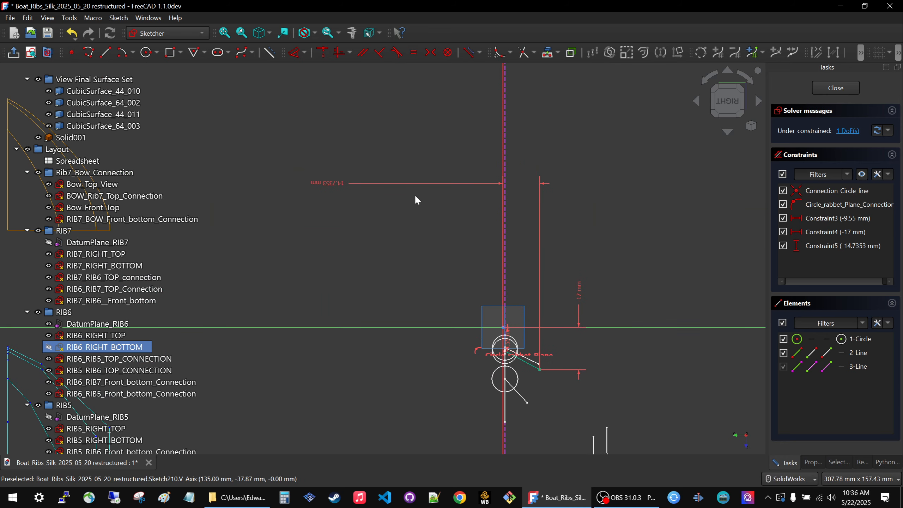
{"action": "double_click", "coordinate": [327, 182]}
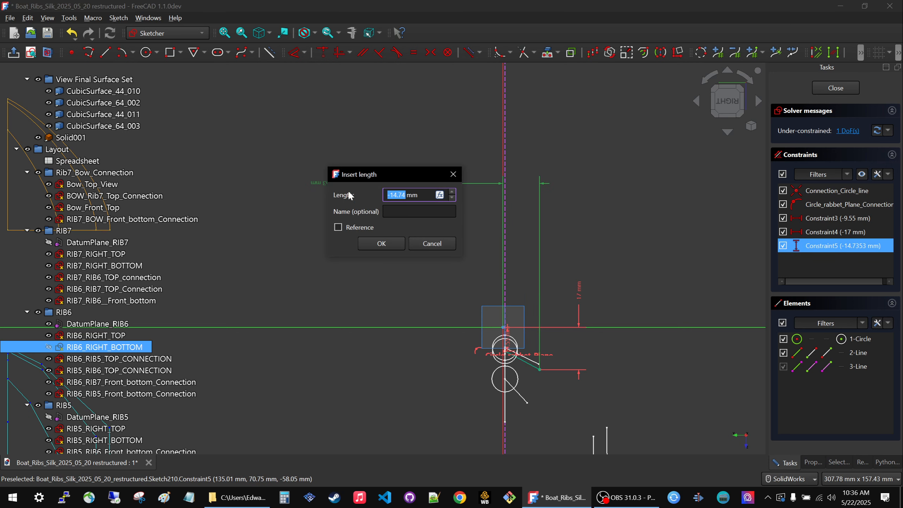
{"action": "type", "text": "-13"}
{"action": "left_click", "coordinate": [381, 243]}
Examine the edited rib 6 line, the blue control polygons and the smoothness of the orange rib curves.
{"action": "scroll", "coordinate": [566, 374], "scroll_direction": "up", "scroll_amount": 2}
{"action": "scroll", "coordinate": [565, 375], "scroll_direction": "up", "scroll_amount": 3}
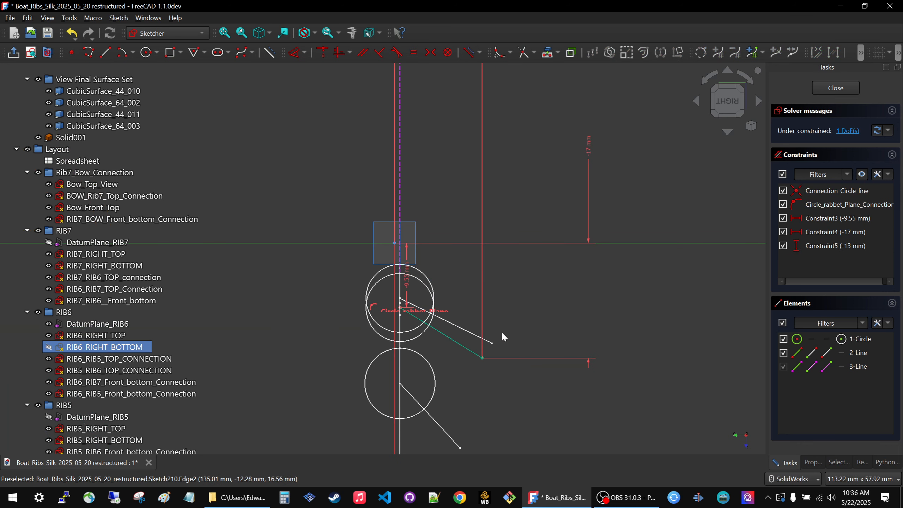
{"action": "scroll", "coordinate": [589, 303], "scroll_direction": "down", "scroll_amount": 7}
{"action": "scroll", "coordinate": [393, 339], "scroll_direction": "up", "scroll_amount": 4}
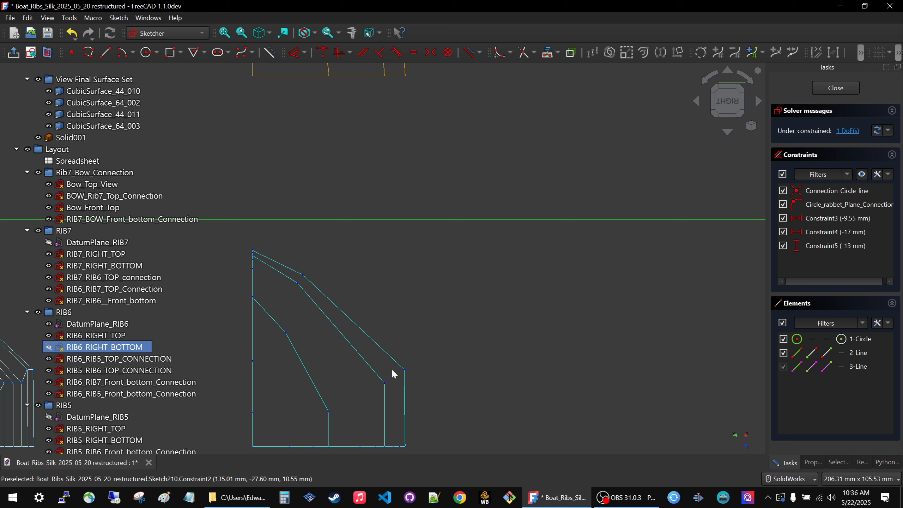
{"action": "scroll", "coordinate": [410, 446], "scroll_direction": "down", "scroll_amount": 5}
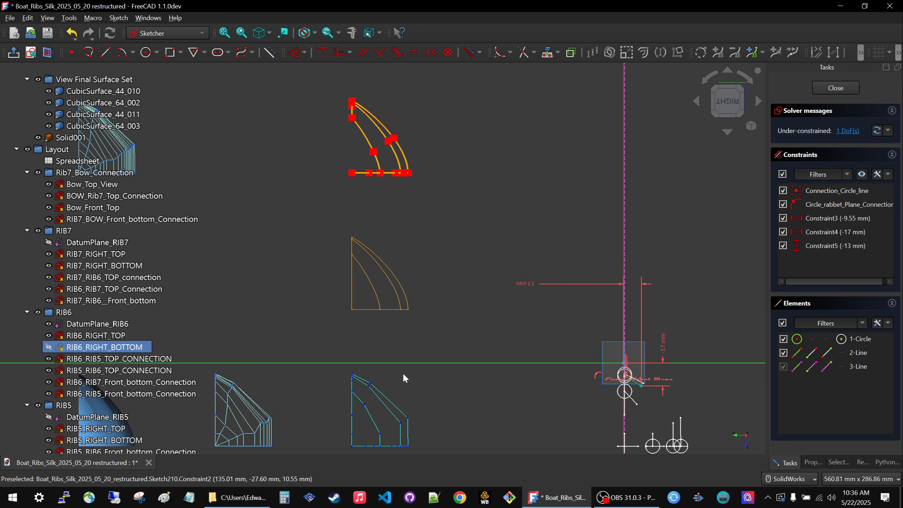
{"action": "scroll", "coordinate": [380, 265], "scroll_direction": "up", "scroll_amount": 3}
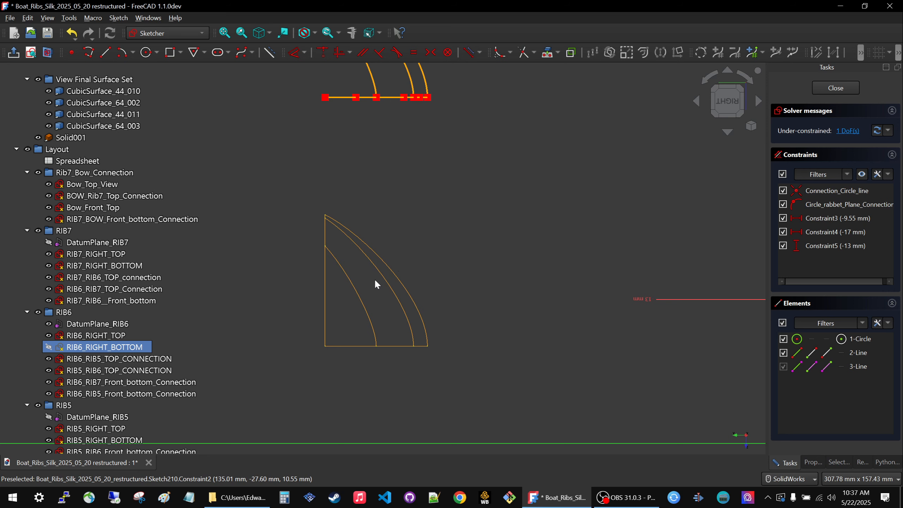
{"action": "scroll", "coordinate": [416, 227], "scroll_direction": "down", "scroll_amount": 3}
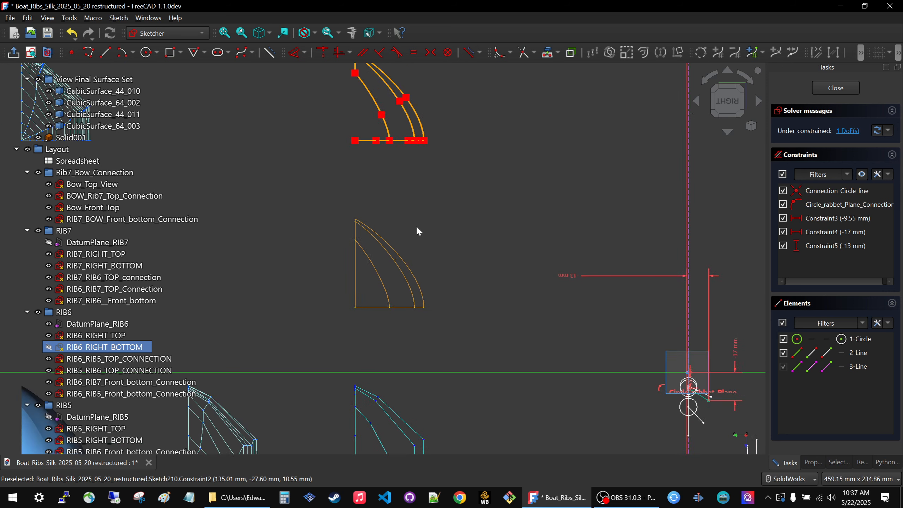
{"action": "scroll", "coordinate": [388, 259], "scroll_direction": "up", "scroll_amount": 4}
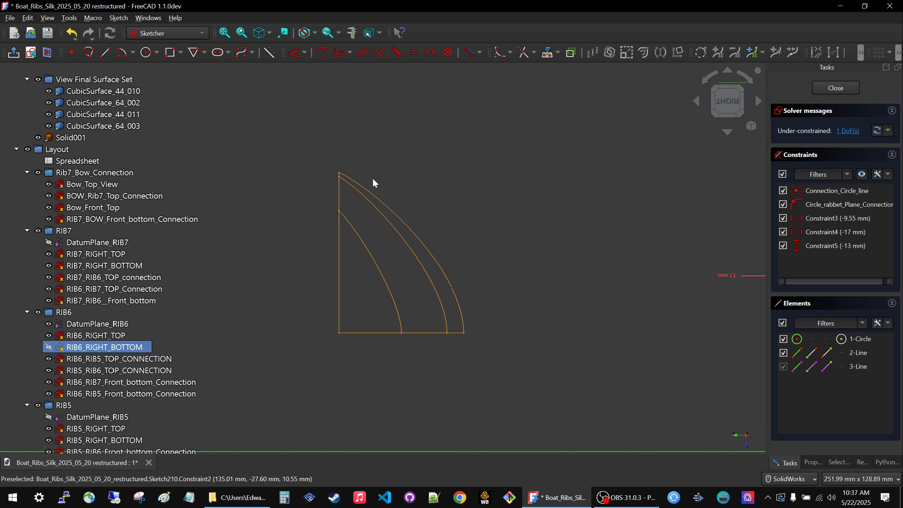
{"action": "scroll", "coordinate": [375, 221], "scroll_direction": "down", "scroll_amount": 5}
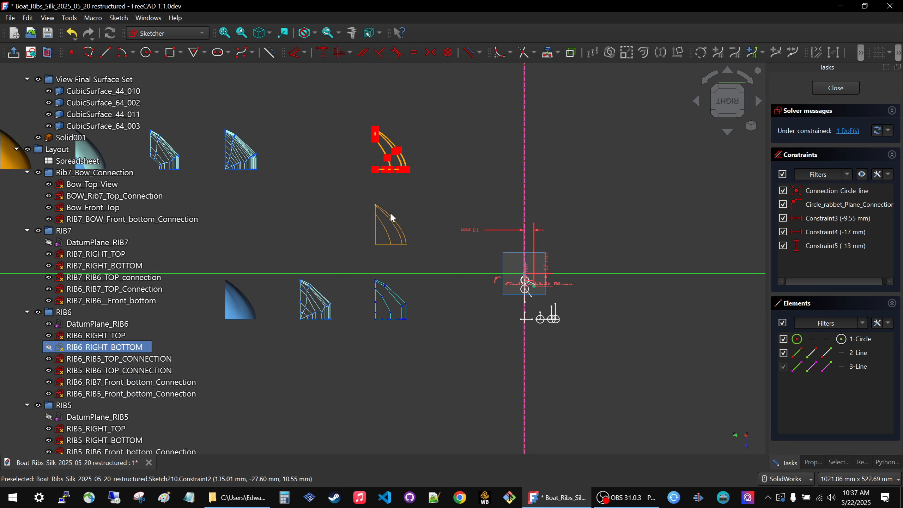
Compare the blue control polygons with the adjacent control grid and curve view sets, checking the spacing of the upper corner points.
{"action": "scroll", "coordinate": [384, 289], "scroll_direction": "up", "scroll_amount": 3}
{"action": "scroll", "coordinate": [384, 290], "scroll_direction": "up", "scroll_amount": 2}
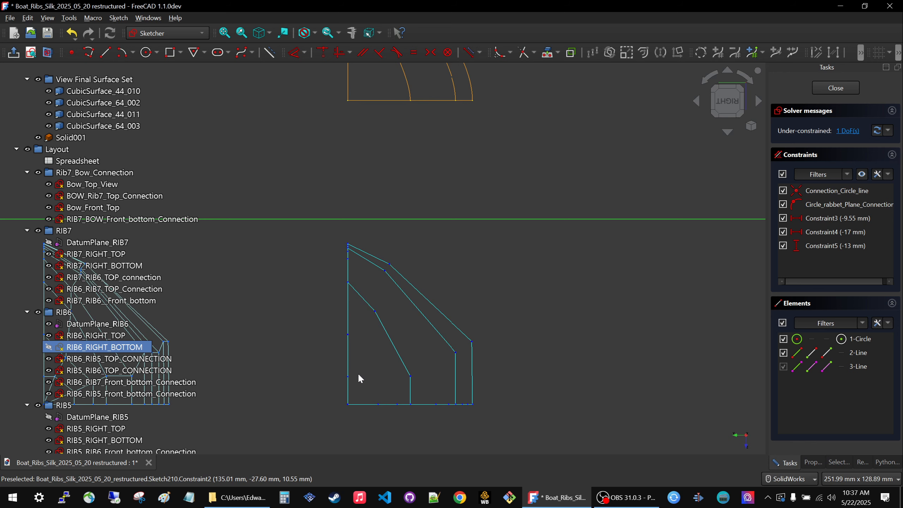
{"action": "scroll", "coordinate": [517, 328], "scroll_direction": "down", "scroll_amount": 4}
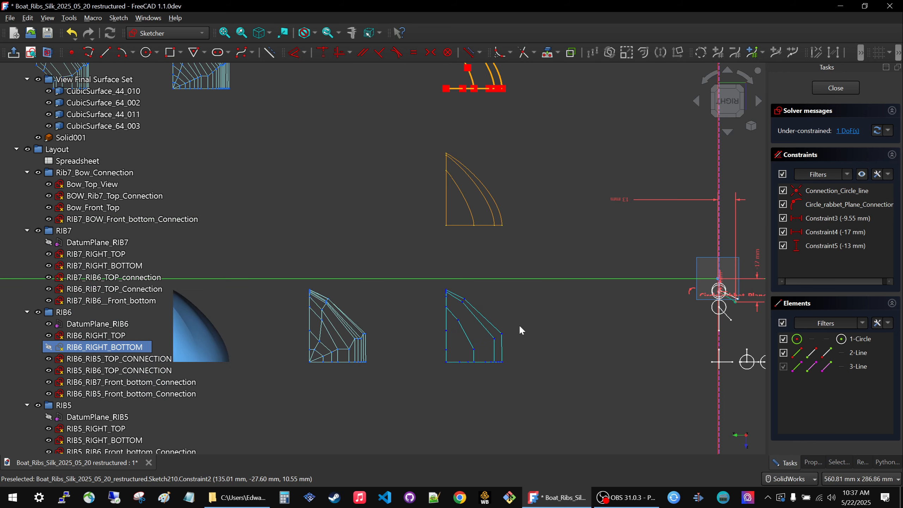
{"action": "scroll", "coordinate": [294, 334], "scroll_direction": "up", "scroll_amount": 3}
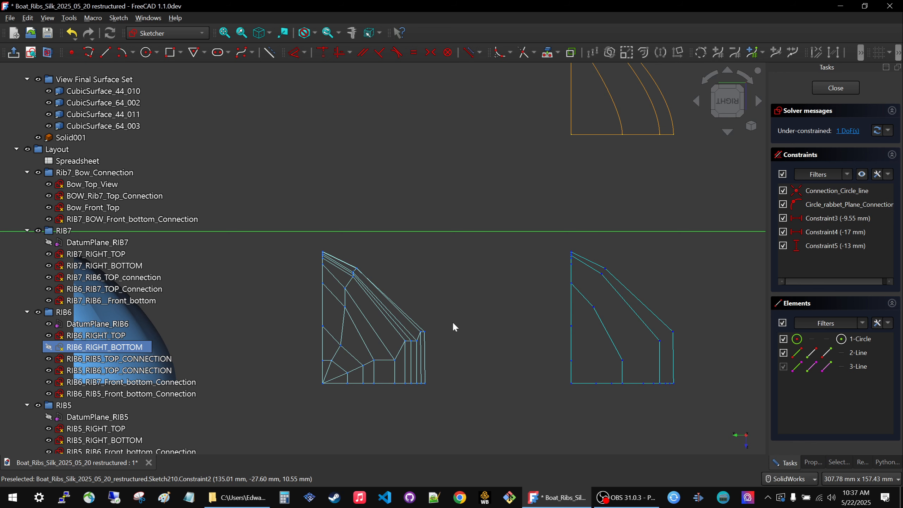
{"action": "scroll", "coordinate": [455, 324], "scroll_direction": "down", "scroll_amount": 3}
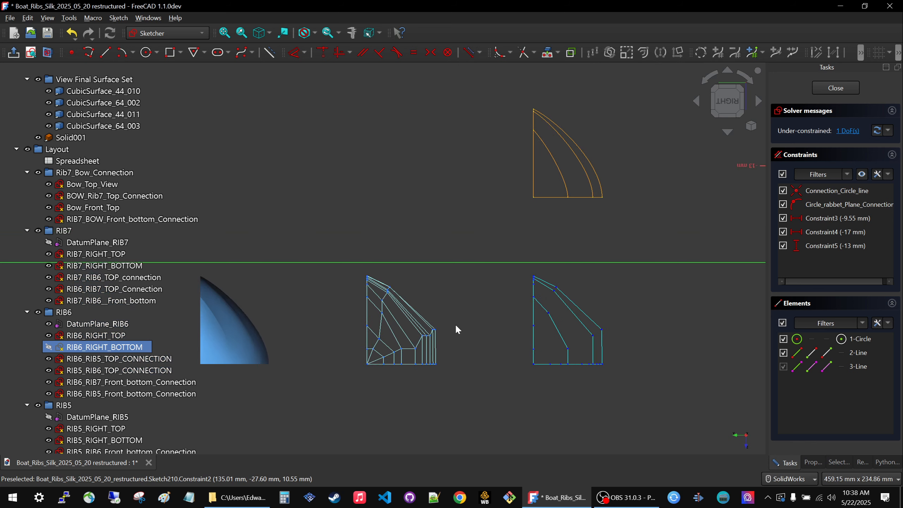
{"action": "scroll", "coordinate": [558, 311], "scroll_direction": "up", "scroll_amount": 4}
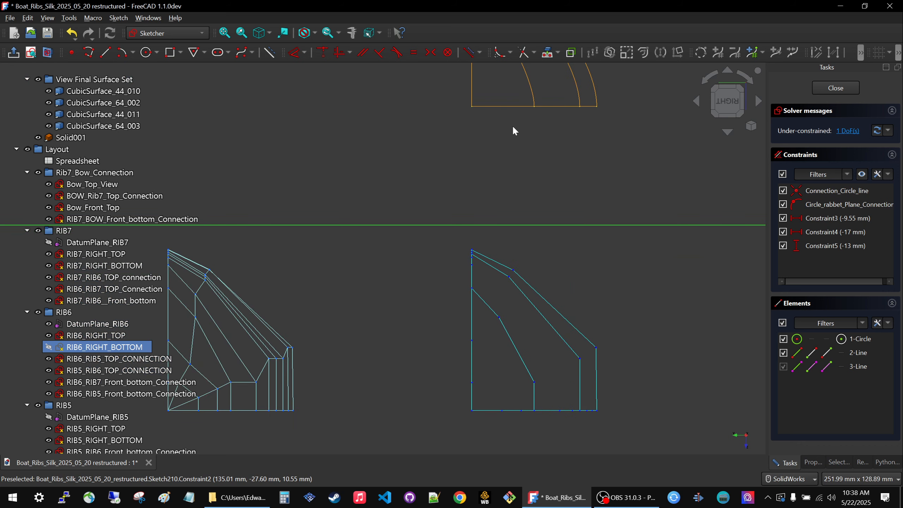
{"action": "scroll", "coordinate": [513, 316], "scroll_direction": "up", "scroll_amount": 3}
{"action": "scroll", "coordinate": [530, 211], "scroll_direction": "down", "scroll_amount": 2}
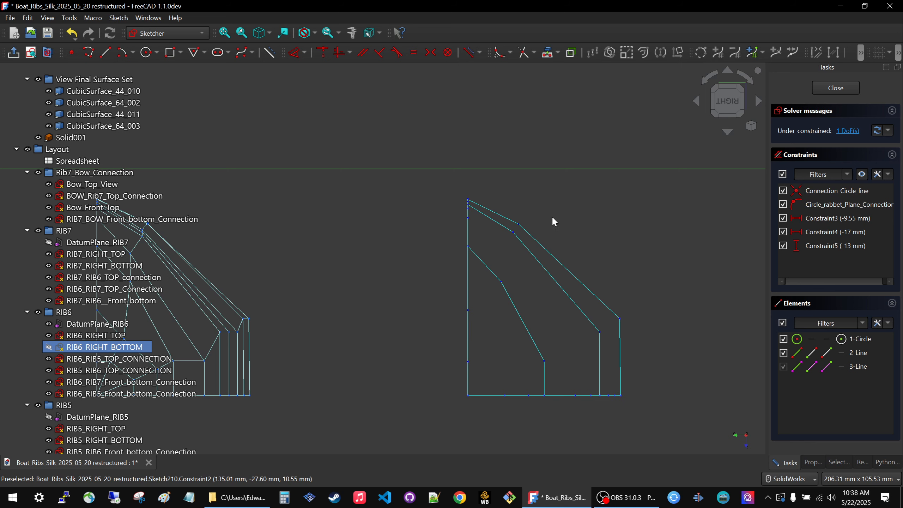
{"action": "scroll", "coordinate": [554, 221], "scroll_direction": "up", "scroll_amount": 5}
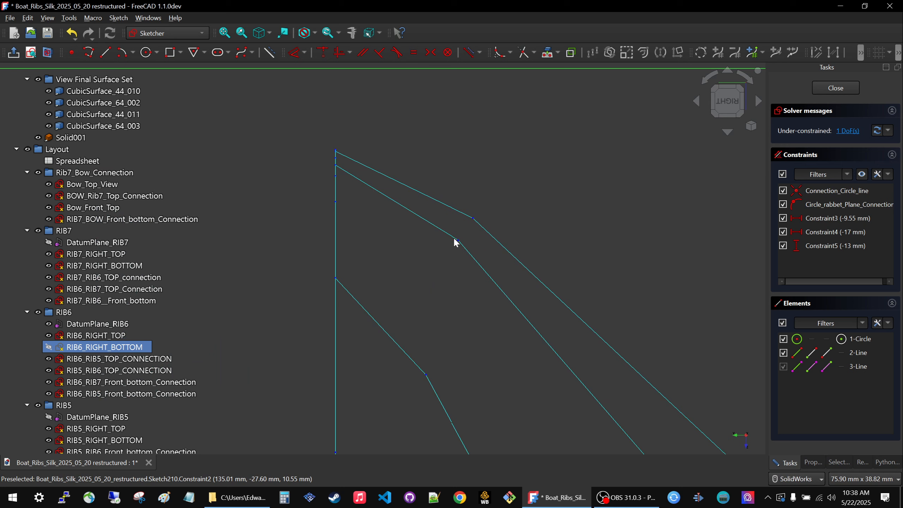
Set Constraint5 in the RIB6_RIGHT_BOTTOM sketch to -14 mm.
{"action": "scroll", "coordinate": [372, 182], "scroll_direction": "down", "scroll_amount": 14}
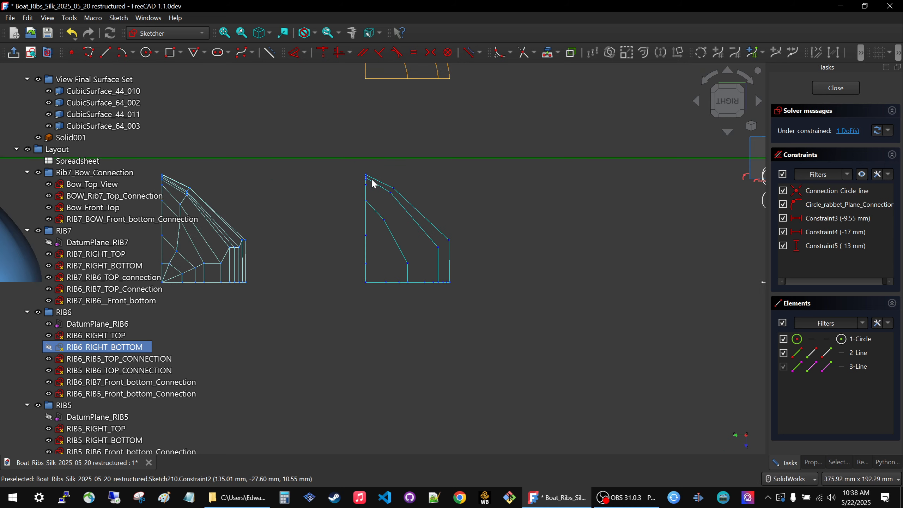
{"action": "scroll", "coordinate": [451, 149], "scroll_direction": "up", "scroll_amount": 5}
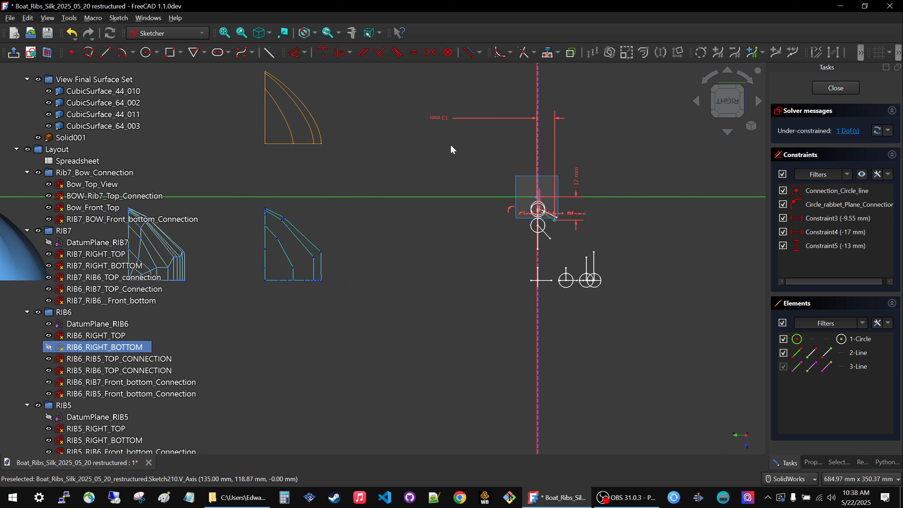
{"action": "double_click", "coordinate": [436, 113]}
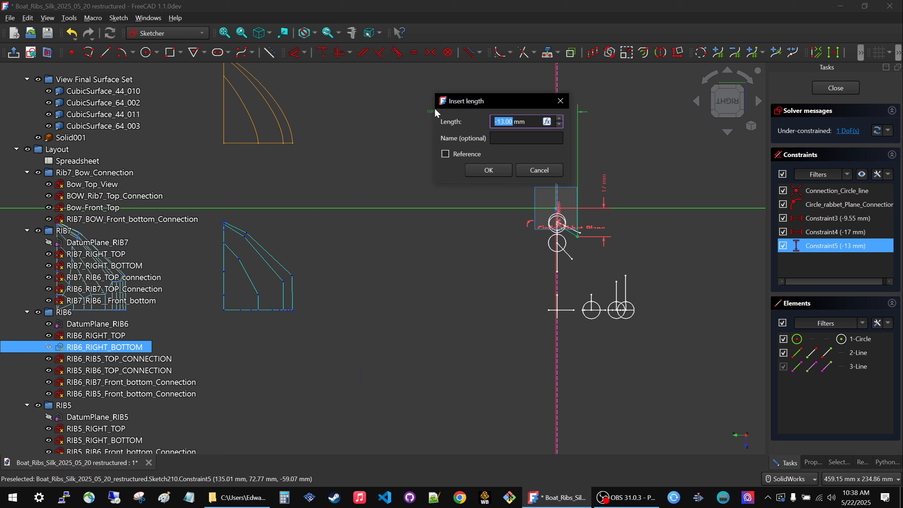
{"action": "type", "text": "-14"}
{"action": "key", "text": "Return"}
{"action": "left_click", "coordinate": [487, 167]}
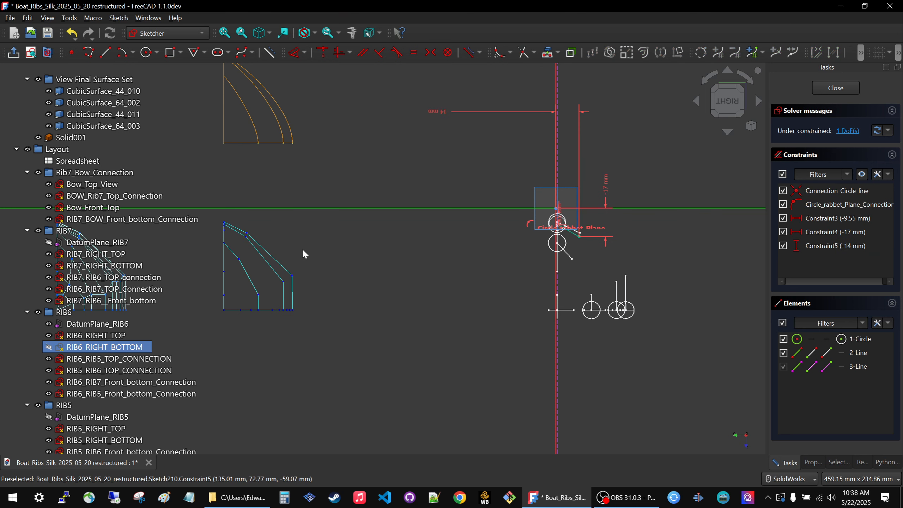
Set Constraint4, the other distance to the outer end of the RIB6_RIGHT_BOTTOM line, to -18 mm.
{"action": "scroll", "coordinate": [607, 195], "scroll_direction": "up", "scroll_amount": 4}
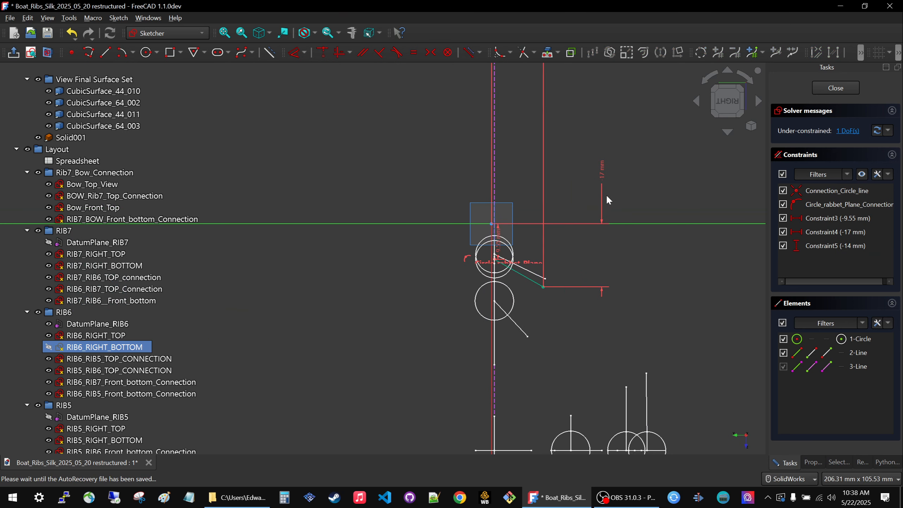
{"action": "double_click", "coordinate": [601, 177]}
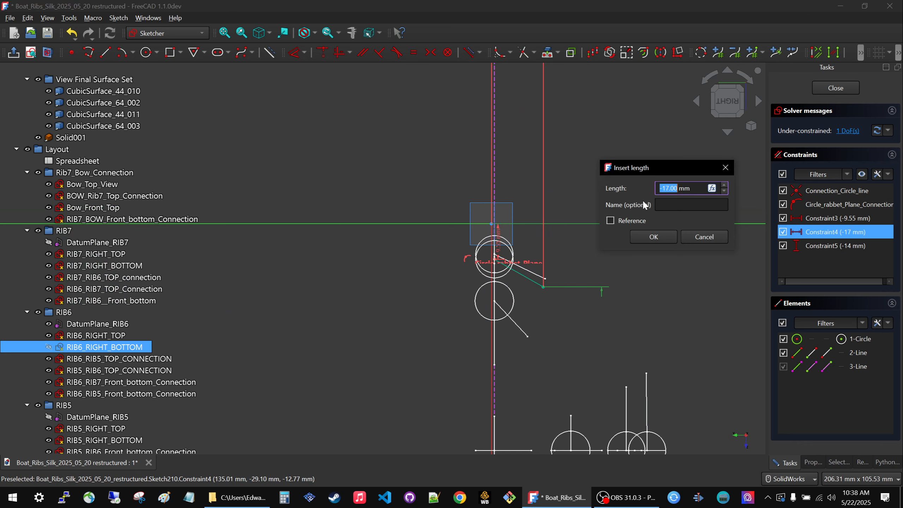
{"action": "type", "text": "-18"}
{"action": "left_click", "coordinate": [644, 239]}
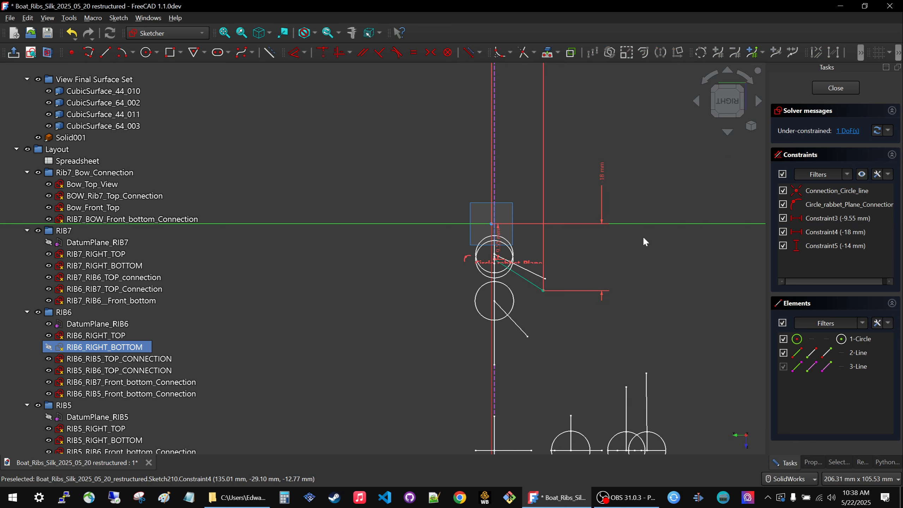
Examine the shape and corner points of the blue control polygons, both squarely from the side and at an angle.
{"action": "scroll", "coordinate": [615, 231], "scroll_direction": "down", "scroll_amount": 5}
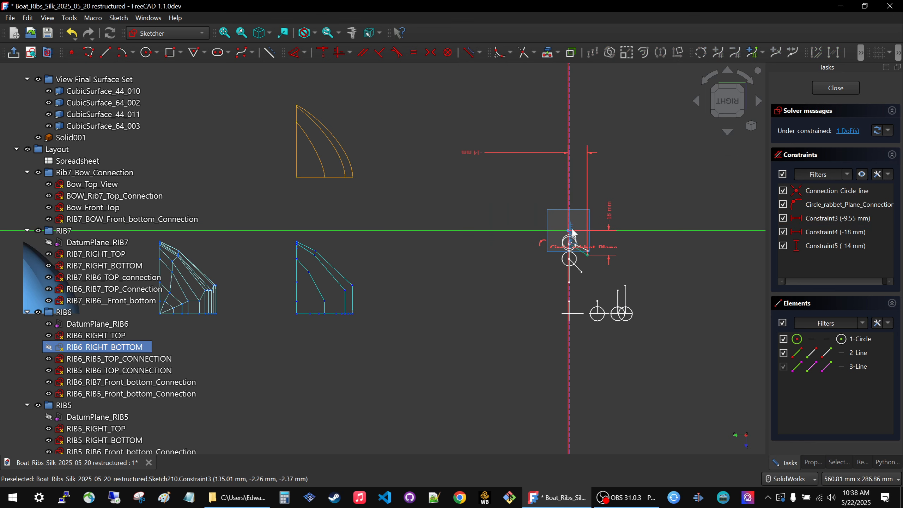
{"action": "scroll", "coordinate": [359, 331], "scroll_direction": "up", "scroll_amount": 6}
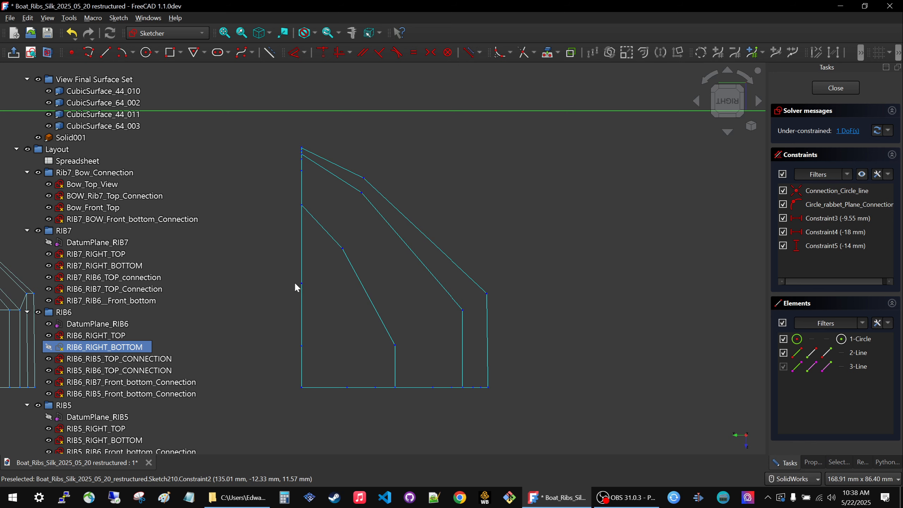
{"action": "scroll", "coordinate": [587, 287], "scroll_direction": "down", "scroll_amount": 4}
{"action": "middle_click_drag", "start_coordinate": [384, 320], "coordinate": [328, 343]}
{"action": "scroll", "coordinate": [363, 306], "scroll_direction": "down", "scroll_amount": 2}
{"action": "scroll", "coordinate": [423, 341], "scroll_direction": "up", "scroll_amount": 3}
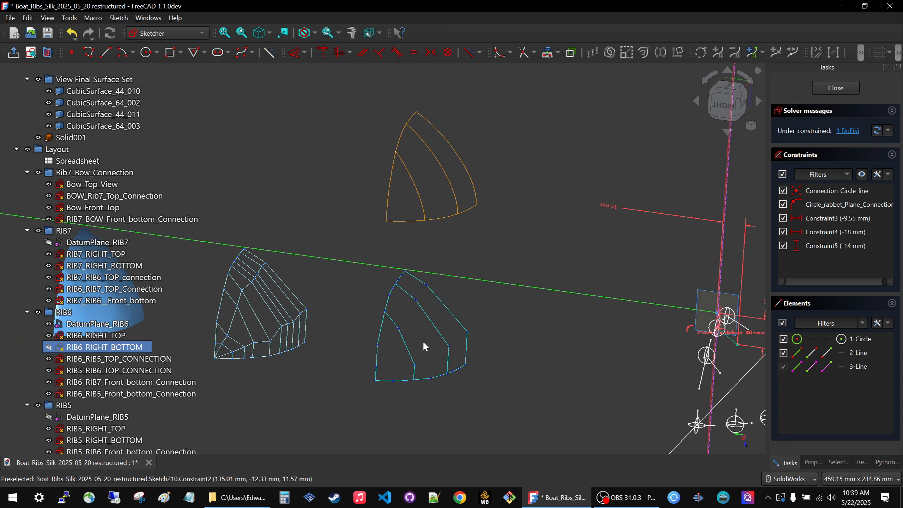
{"action": "middle_click_drag", "start_coordinate": [428, 305], "coordinate": [409, 311]}
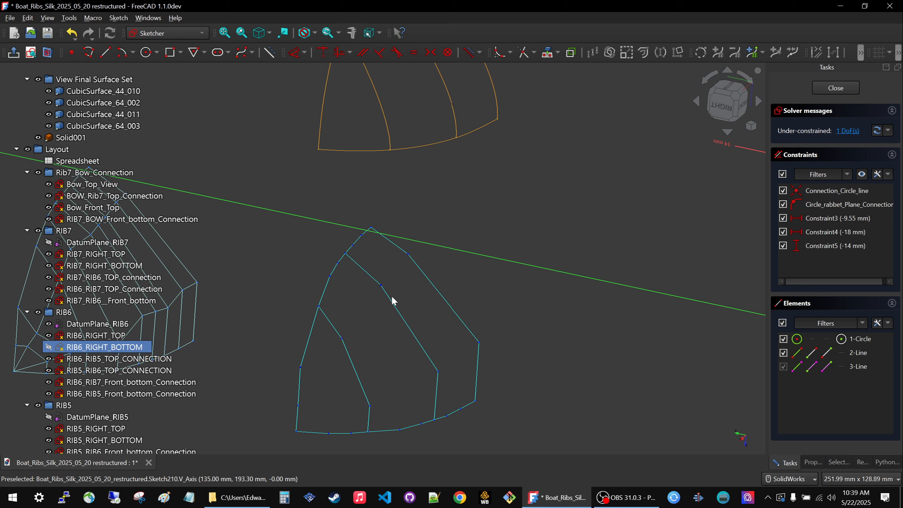
Compare the control polygons with the control grid, the blue surface and the orange rib curves, including from the right side view.
{"action": "scroll", "coordinate": [549, 271], "scroll_direction": "down", "scroll_amount": 4}
{"action": "scroll", "coordinate": [391, 285], "scroll_direction": "up", "scroll_amount": 4}
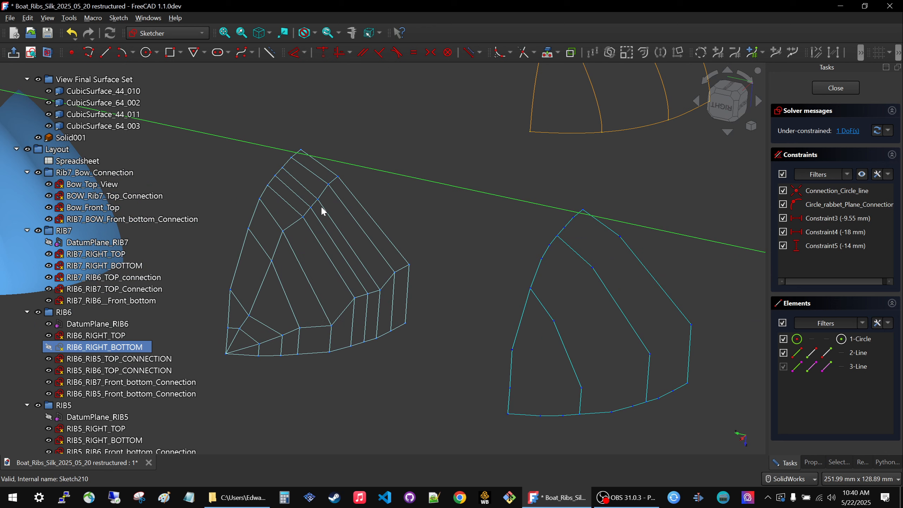
{"action": "scroll", "coordinate": [463, 282], "scroll_direction": "down", "scroll_amount": 5}
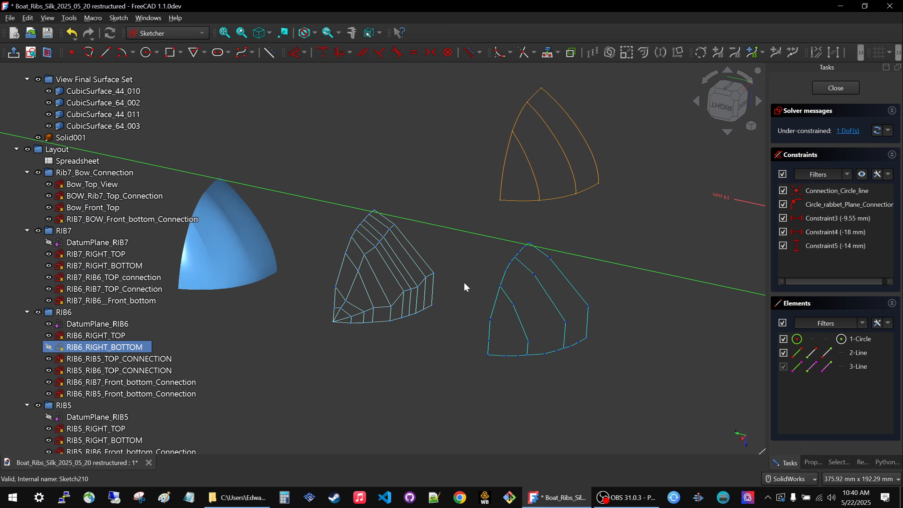
{"action": "scroll", "coordinate": [452, 281], "scroll_direction": "down", "scroll_amount": 2}
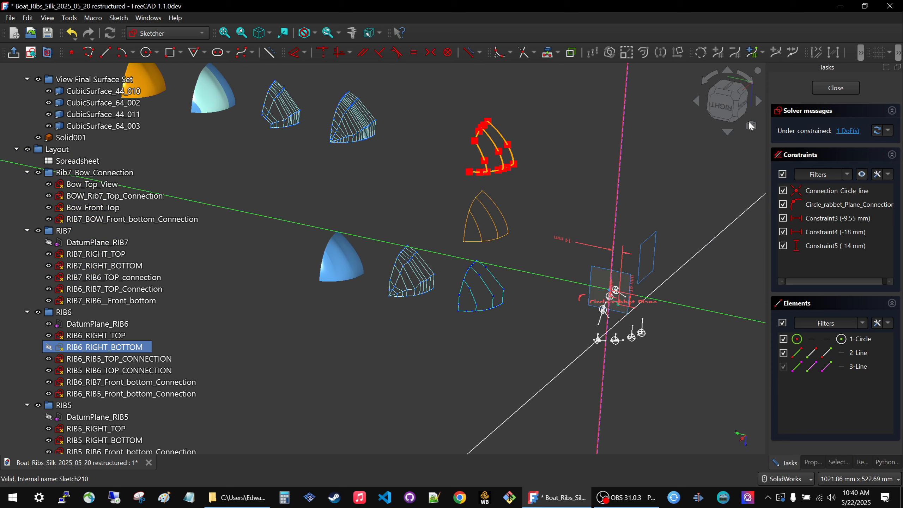
{"action": "left_click", "coordinate": [714, 112]}
{"action": "scroll", "coordinate": [517, 178], "scroll_direction": "up", "scroll_amount": 7}
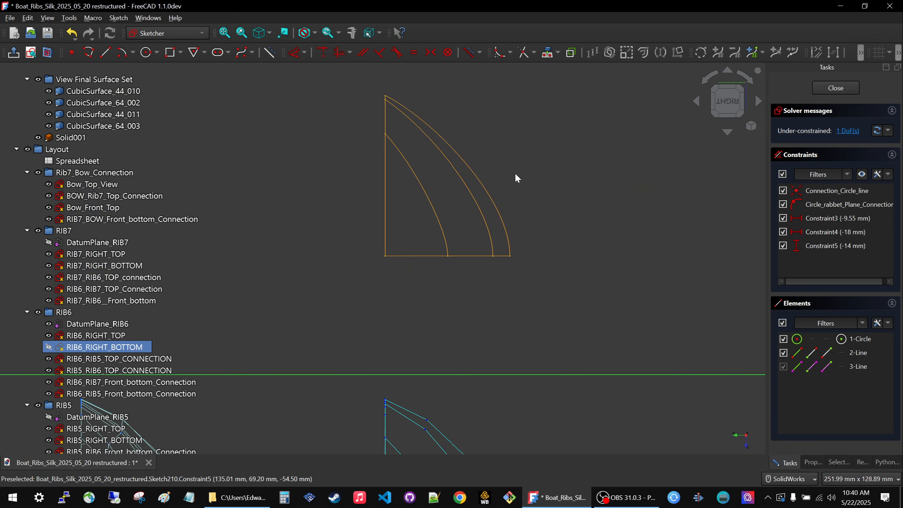
{"action": "scroll", "coordinate": [457, 157], "scroll_direction": "down", "scroll_amount": 2}
{"action": "scroll", "coordinate": [458, 317], "scroll_direction": "up", "scroll_amount": 1}
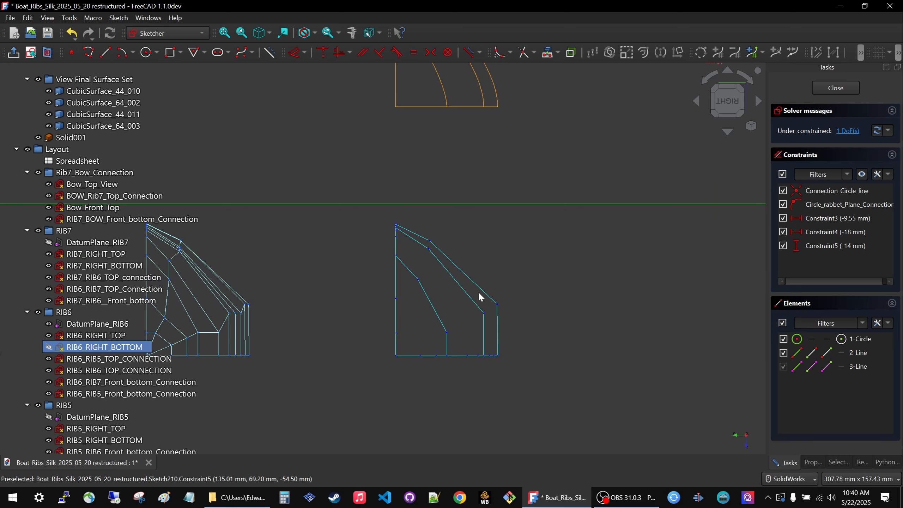
Finish editing the RIB6_RIGHT_BOTTOM sketch.
{"action": "scroll", "coordinate": [481, 298], "scroll_direction": "down", "scroll_amount": 3}
{"action": "scroll", "coordinate": [396, 218], "scroll_direction": "down", "scroll_amount": 2}
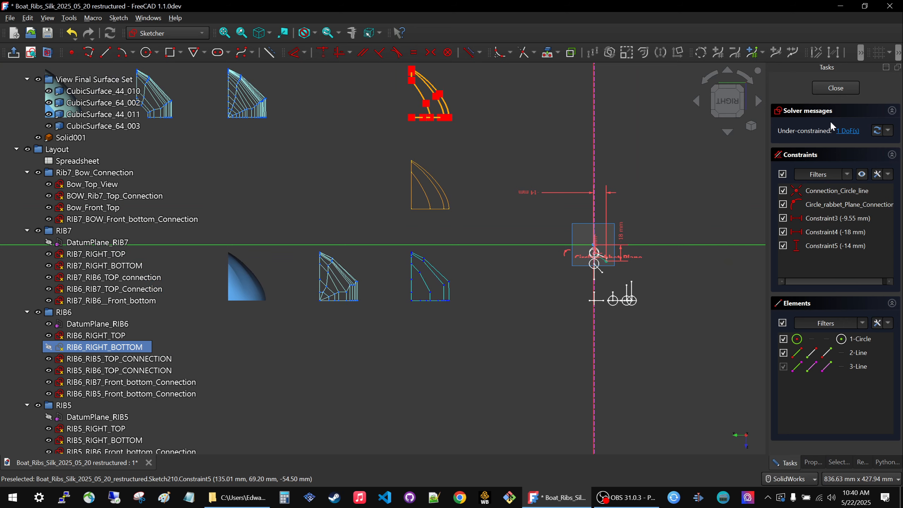
{"action": "left_click", "coordinate": [849, 88]}
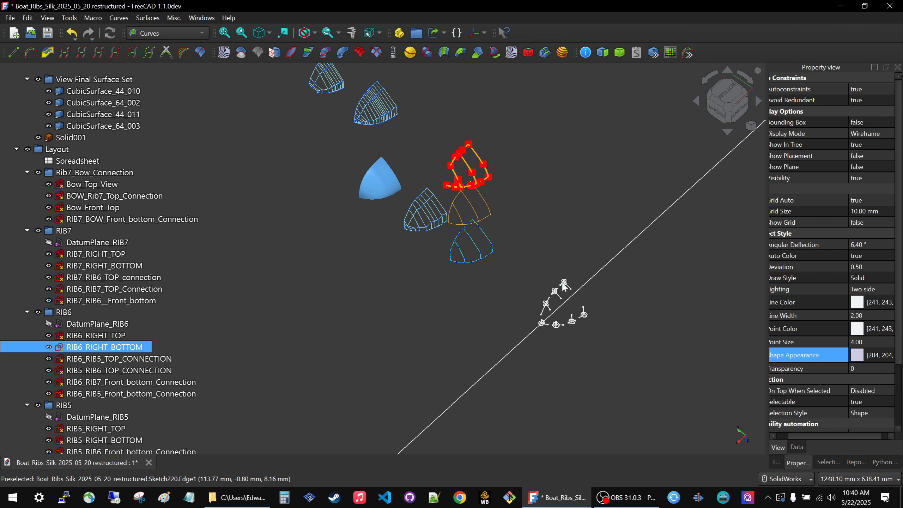
Inspect the blue surface set beside the control grid, checking how its three patches flow into one another.
{"action": "scroll", "coordinate": [388, 177], "scroll_direction": "up", "scroll_amount": 6}
{"action": "middle_click_drag", "start_coordinate": [389, 269], "coordinate": [412, 263]}
{"action": "scroll", "coordinate": [428, 193], "scroll_direction": "up", "scroll_amount": 4}
{"action": "middle_click_drag", "start_coordinate": [432, 234], "coordinate": [537, 175]}
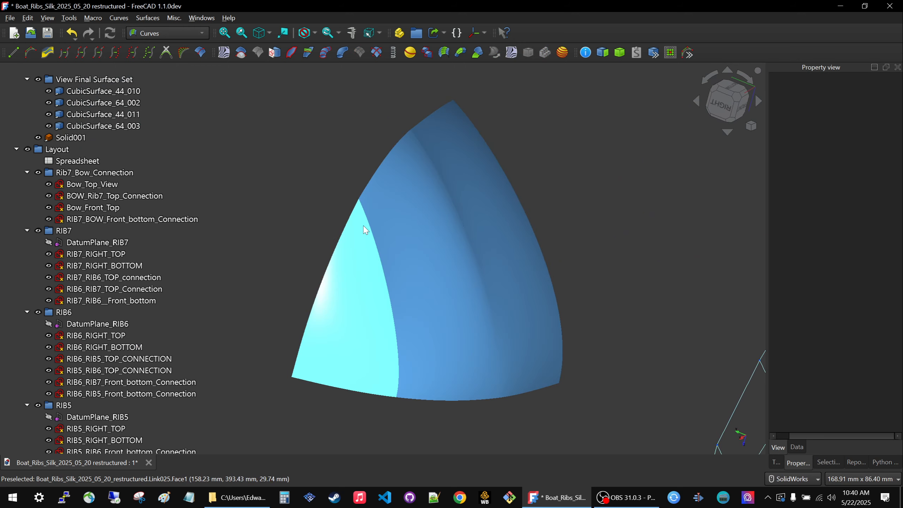
{"action": "middle_click_drag", "start_coordinate": [334, 221], "coordinate": [334, 225]}
{"action": "scroll", "coordinate": [378, 223], "scroll_direction": "down", "scroll_amount": 3}
{"action": "scroll", "coordinate": [366, 279], "scroll_direction": "up", "scroll_amount": 3}
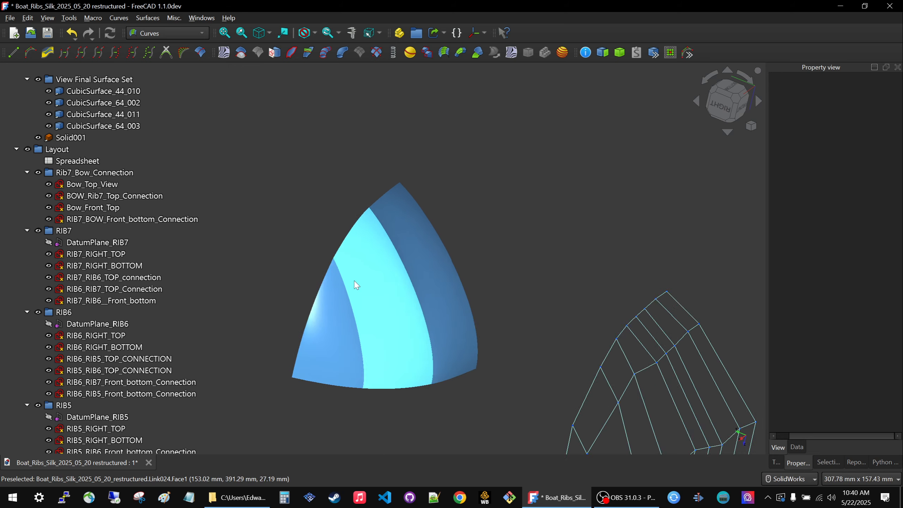
{"action": "scroll", "coordinate": [375, 272], "scroll_direction": "down", "scroll_amount": 3}
{"action": "scroll", "coordinate": [376, 272], "scroll_direction": "down", "scroll_amount": 2}
{"action": "middle_click_drag", "start_coordinate": [365, 288], "coordinate": [352, 309]}
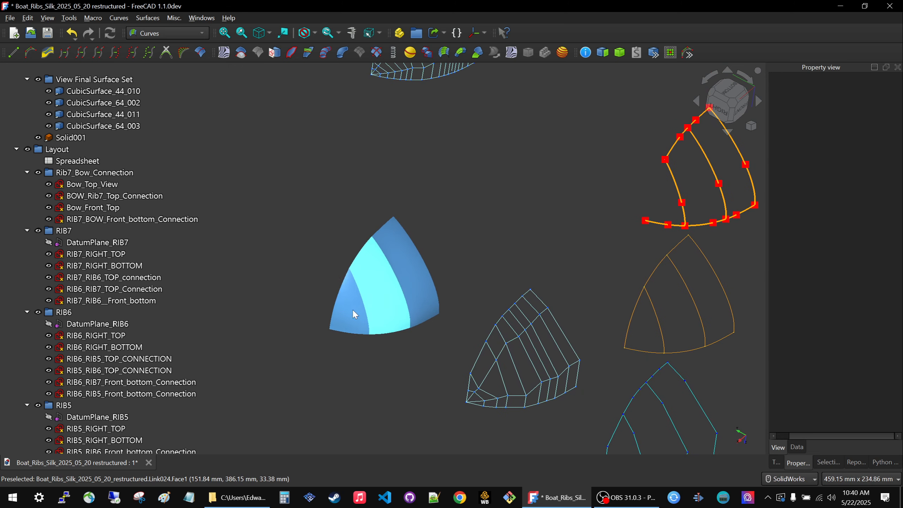
Inspect the orange final surface from several angles and compare it with the subdivided light-blue surface set beside it.
{"action": "scroll", "coordinate": [421, 340], "scroll_direction": "down", "scroll_amount": 4}
{"action": "scroll", "coordinate": [422, 341], "scroll_direction": "down", "scroll_amount": 1}
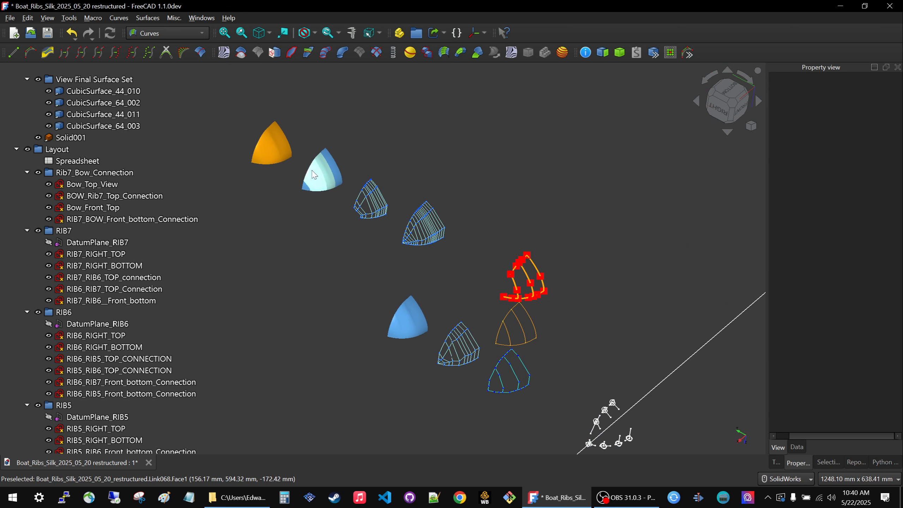
{"action": "scroll", "coordinate": [437, 239], "scroll_direction": "down", "scroll_amount": 1}
{"action": "scroll", "coordinate": [322, 237], "scroll_direction": "up", "scroll_amount": 8}
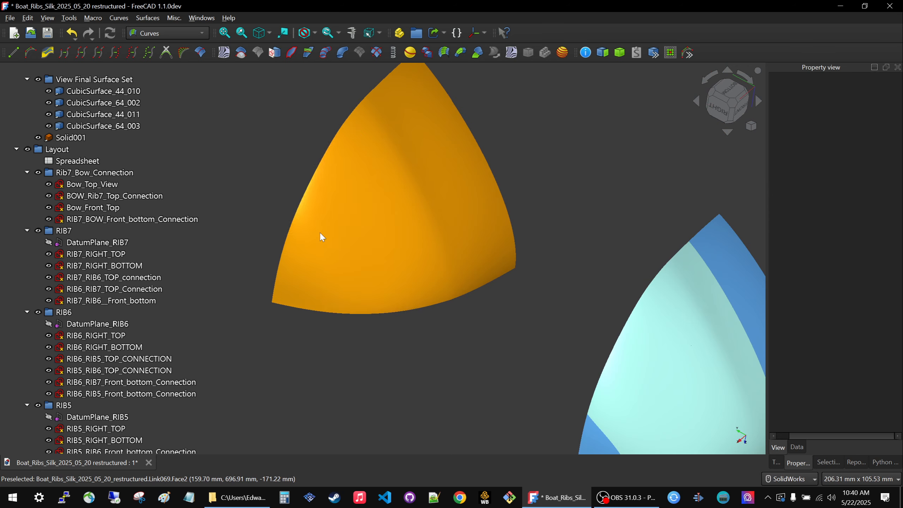
{"action": "middle_click_drag", "start_coordinate": [390, 322], "coordinate": [432, 319]}
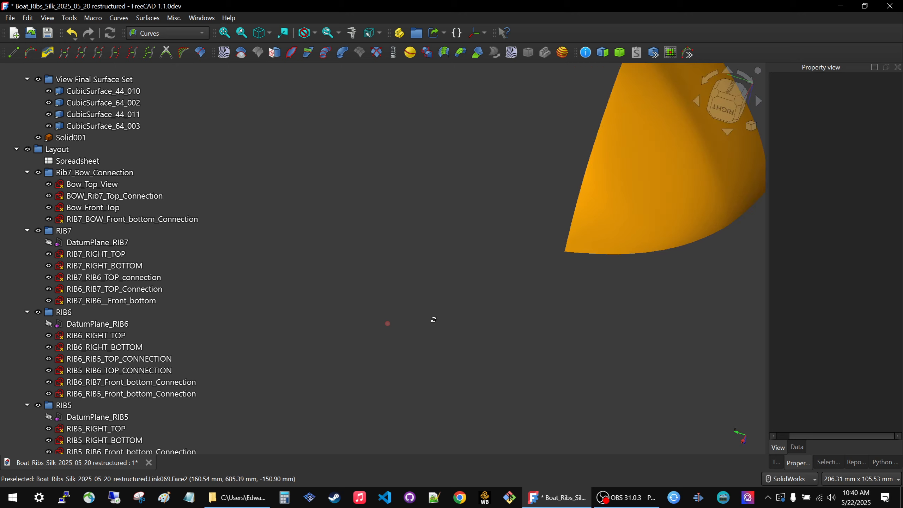
{"action": "scroll", "coordinate": [420, 323], "scroll_direction": "down", "scroll_amount": 3}
{"action": "middle_click_drag", "start_coordinate": [516, 302], "coordinate": [532, 284]}
{"action": "scroll", "coordinate": [532, 284], "scroll_direction": "down", "scroll_amount": 4}
{"action": "scroll", "coordinate": [587, 238], "scroll_direction": "up", "scroll_amount": 4}
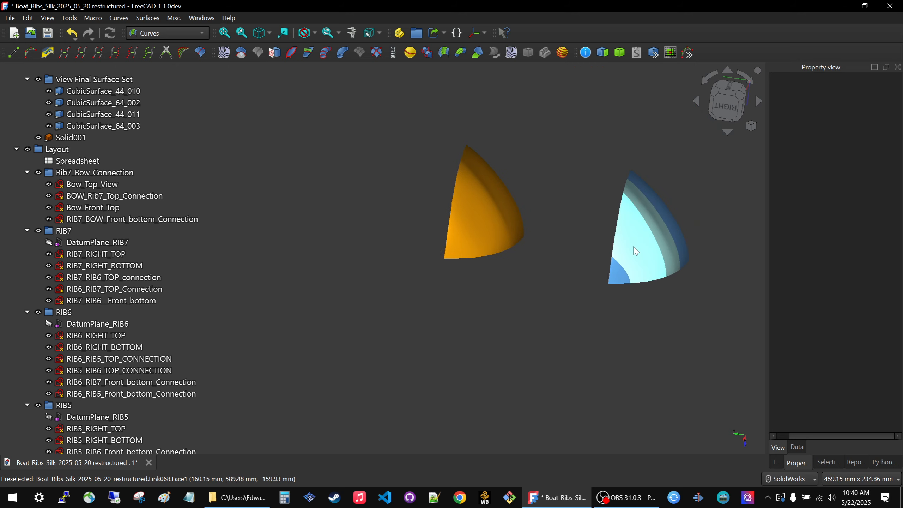
{"action": "mouse_move", "coordinate": [542, 218]}
{"action": "middle_mouse_down"}
{"action": "mouse_move", "coordinate": [542, 210]}
{"action": "mouse_move", "coordinate": [535, 215]}
{"action": "middle_mouse_up"}
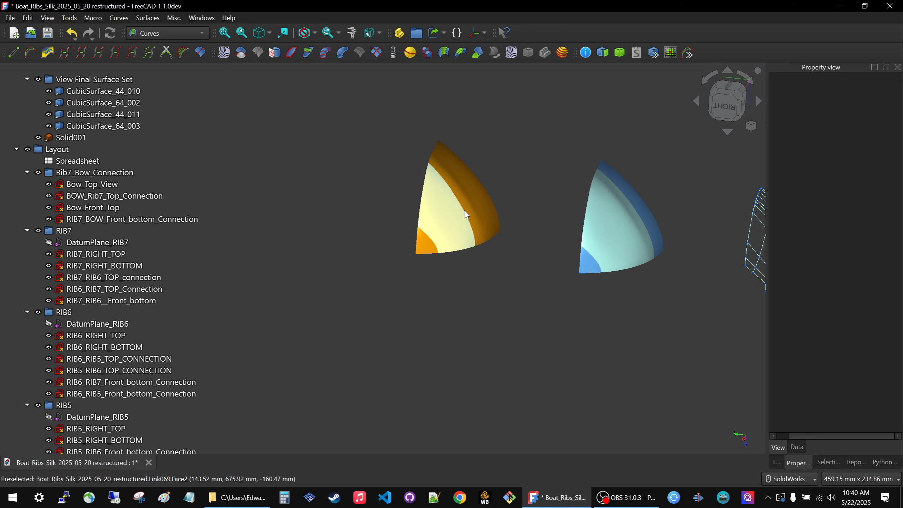
{"action": "scroll", "coordinate": [449, 211], "scroll_direction": "up", "scroll_amount": 2}
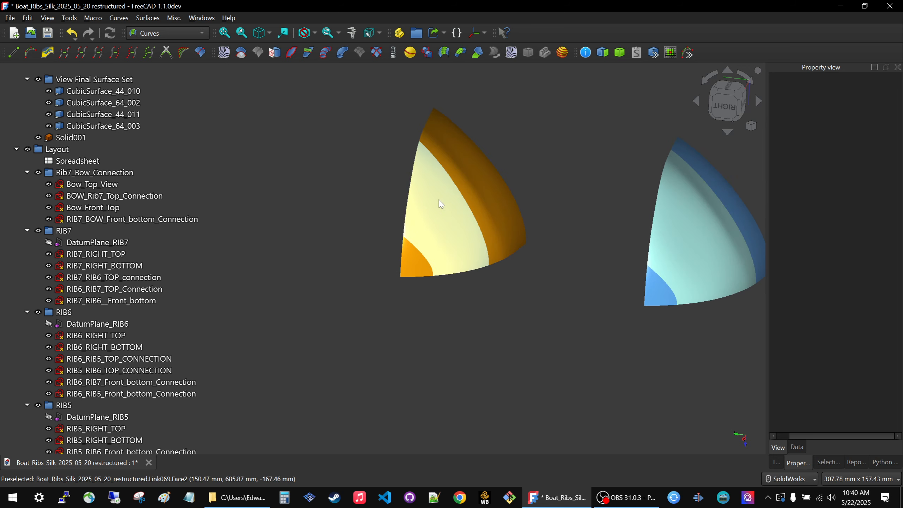
{"action": "scroll", "coordinate": [436, 239], "scroll_direction": "down", "scroll_amount": 5}
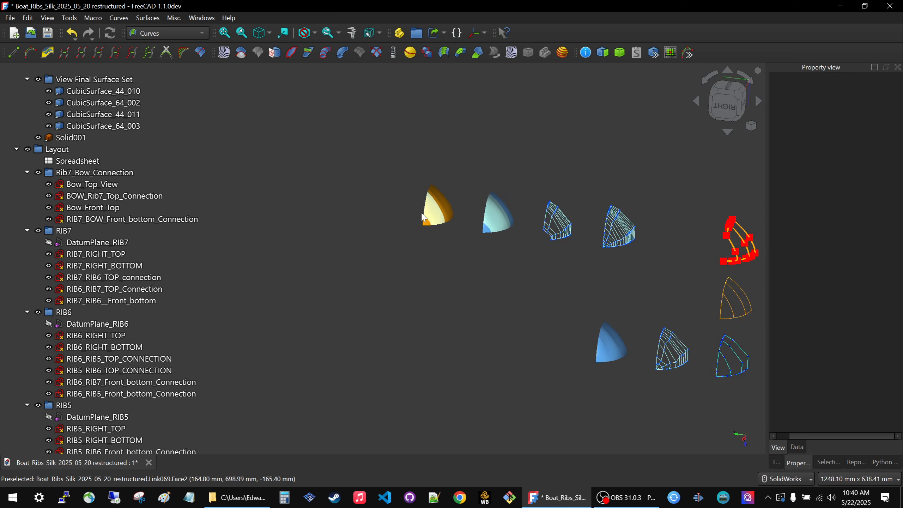
Examine the white rib layout sketches, with their circles and lines arranged along the top and front bottom of the boat.
{"action": "scroll", "coordinate": [600, 285], "scroll_direction": "up", "scroll_amount": 6}
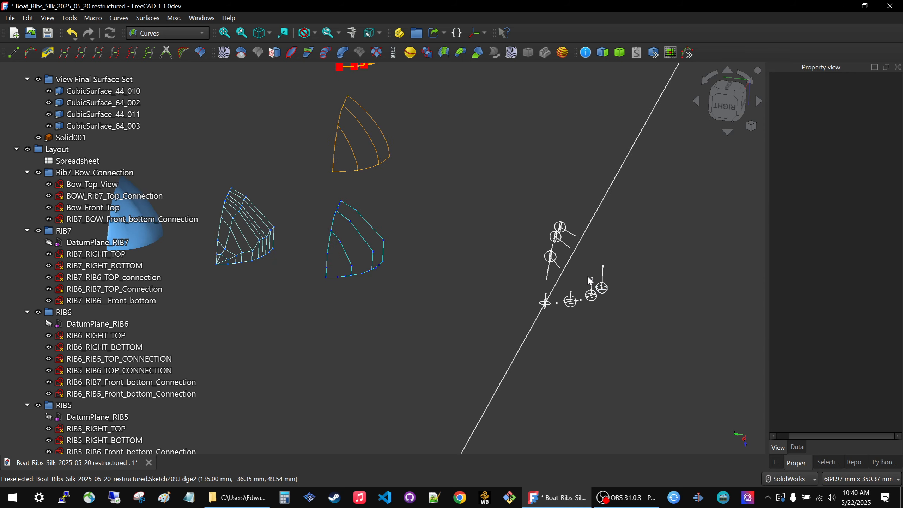
{"action": "middle_click_drag", "start_coordinate": [584, 276], "coordinate": [439, 246]}
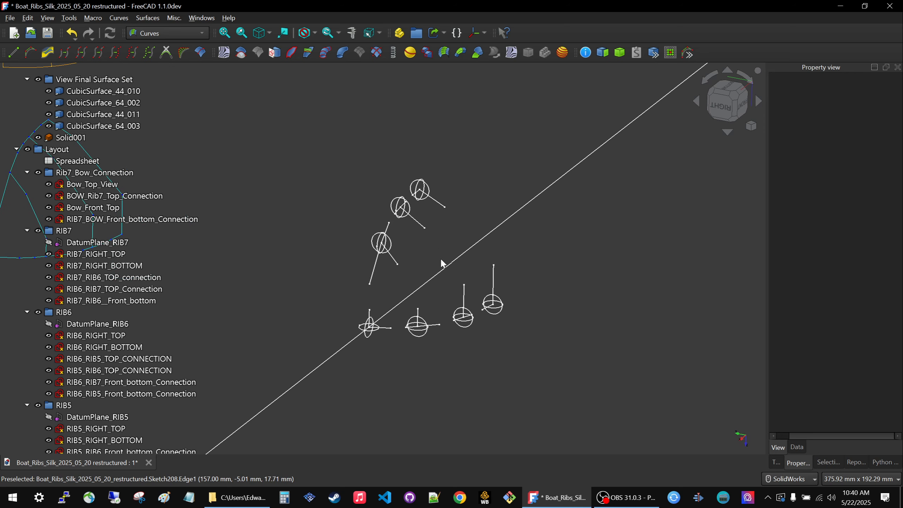
{"action": "middle_click_drag", "start_coordinate": [436, 263], "coordinate": [380, 277]}
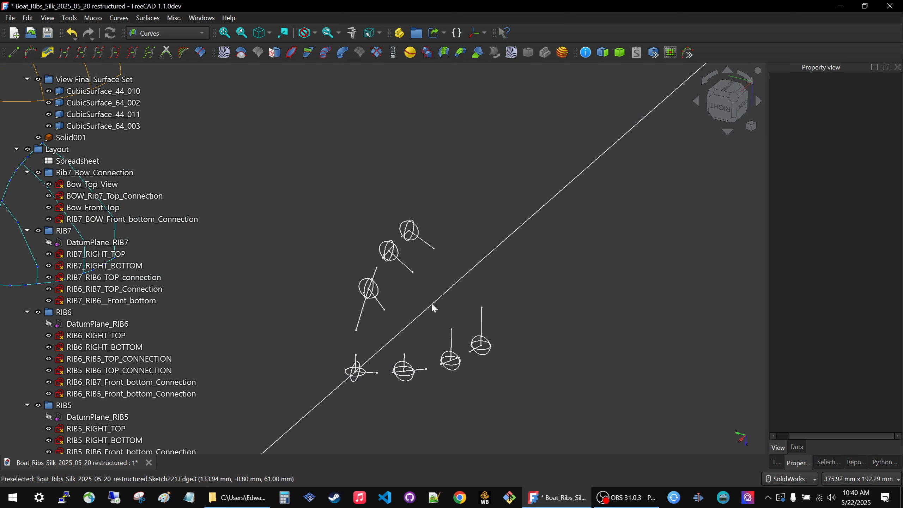
{"action": "scroll", "coordinate": [450, 312], "scroll_direction": "down", "scroll_amount": 3}
{"action": "scroll", "coordinate": [407, 307], "scroll_direction": "up", "scroll_amount": 5}
{"action": "mouse_move", "coordinate": [414, 331]}
{"action": "middle_mouse_down"}
{"action": "mouse_move", "coordinate": [395, 316]}
{"action": "mouse_move", "coordinate": [501, 302]}
{"action": "mouse_move", "coordinate": [491, 287]}
{"action": "mouse_move", "coordinate": [326, 284]}
{"action": "mouse_move", "coordinate": [333, 315]}
{"action": "mouse_move", "coordinate": [302, 314]}
{"action": "mouse_move", "coordinate": [391, 263]}
{"action": "mouse_move", "coordinate": [394, 296]}
{"action": "mouse_move", "coordinate": [387, 288]}
{"action": "mouse_move", "coordinate": [401, 271]}
{"action": "mouse_move", "coordinate": [435, 270]}
{"action": "middle_mouse_up"}
Review the whole sequence from layout sketches through control polygons, curves and grids to the final surfaces.
{"action": "scroll", "coordinate": [387, 288], "scroll_direction": "down", "scroll_amount": 6}
{"action": "scroll", "coordinate": [435, 272], "scroll_direction": "down", "scroll_amount": 4}
{"action": "scroll", "coordinate": [388, 247], "scroll_direction": "up", "scroll_amount": 4}
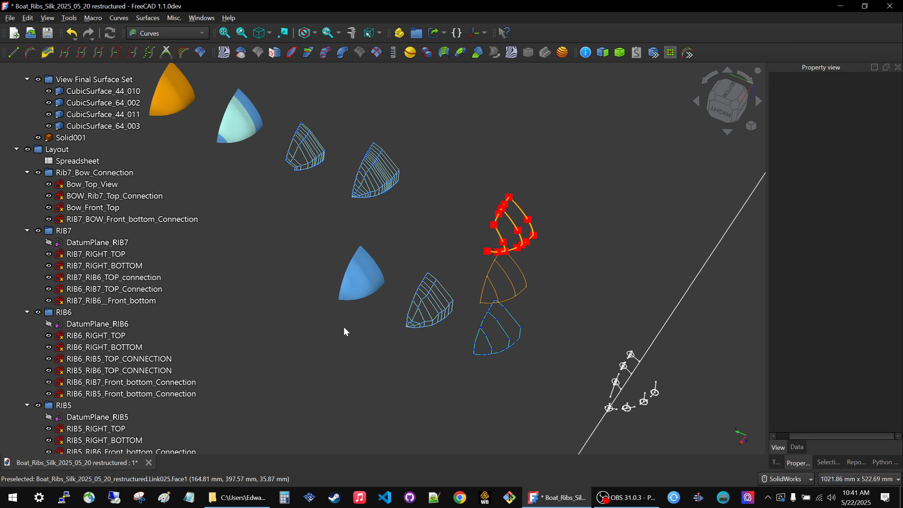
{"action": "middle_click_drag", "start_coordinate": [345, 309], "coordinate": [362, 303]}
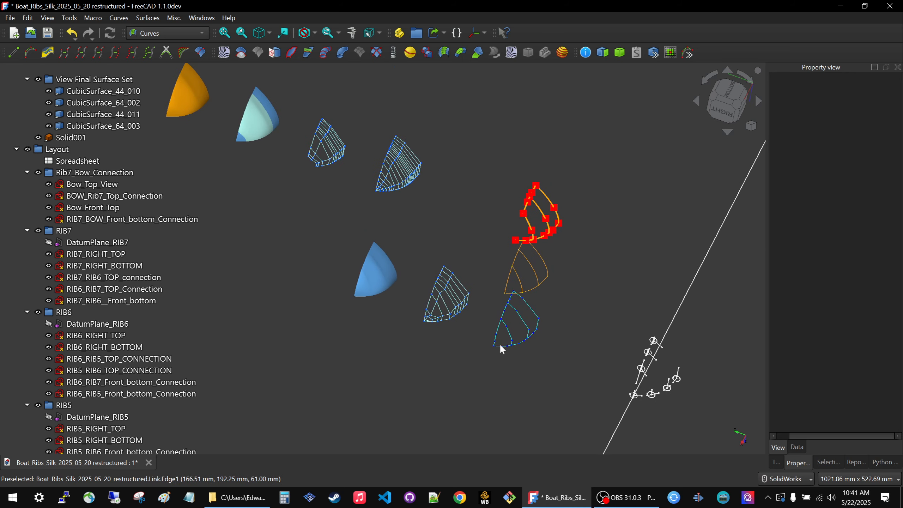
{"action": "middle_click_drag", "start_coordinate": [458, 395], "coordinate": [461, 409]}
{"action": "scroll", "coordinate": [462, 409], "scroll_direction": "down", "scroll_amount": 3}
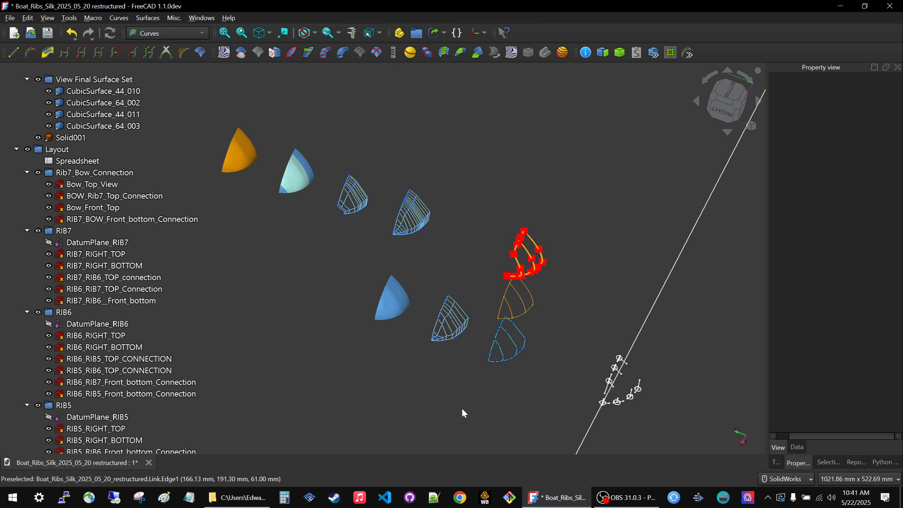
{"action": "middle_click_drag", "start_coordinate": [415, 364], "coordinate": [412, 335]}
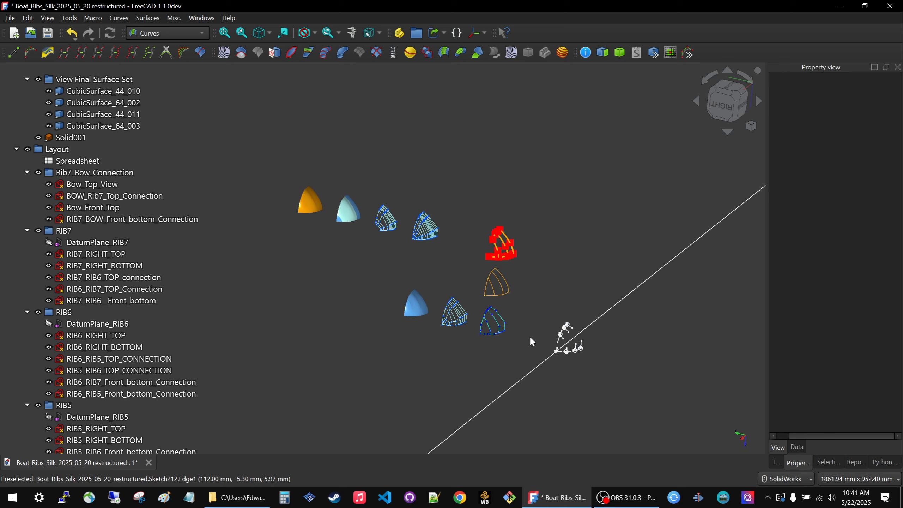
Collapse the Viewsets, Layout and Silk_Design groups in the model tree, including the Final Surface Set subgroup.
{"action": "scroll", "coordinate": [89, 172], "scroll_direction": "up", "scroll_amount": 4}
{"action": "left_click", "coordinate": [89, 150]}
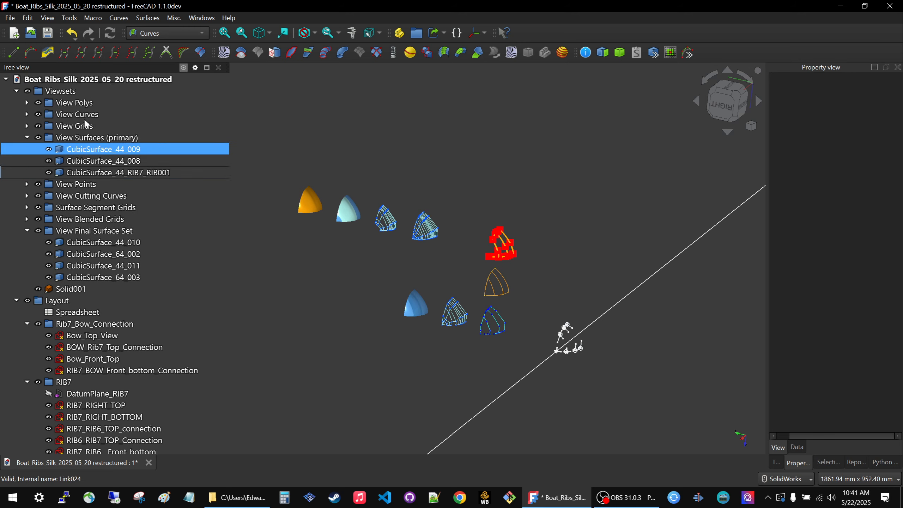
{"action": "scroll", "coordinate": [85, 231], "scroll_direction": "down", "scroll_amount": 10}
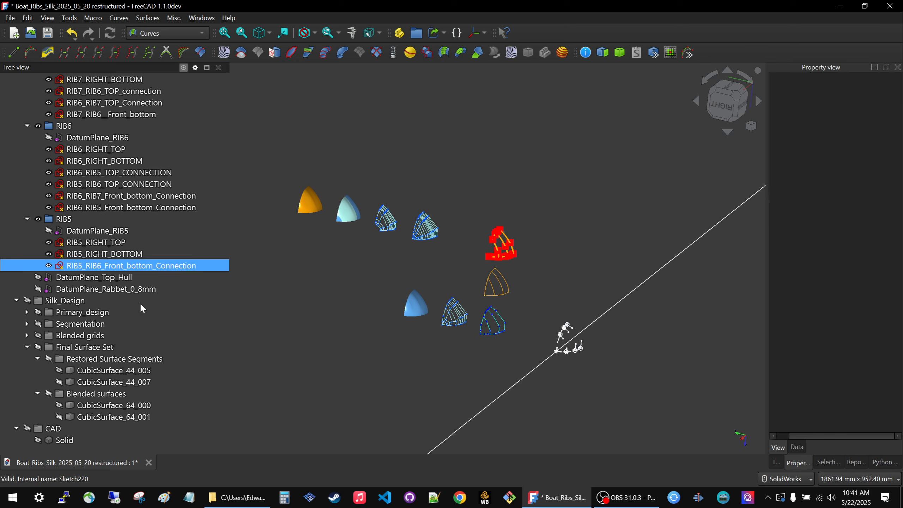
{"action": "scroll", "coordinate": [142, 308], "scroll_direction": "up", "scroll_amount": 10}
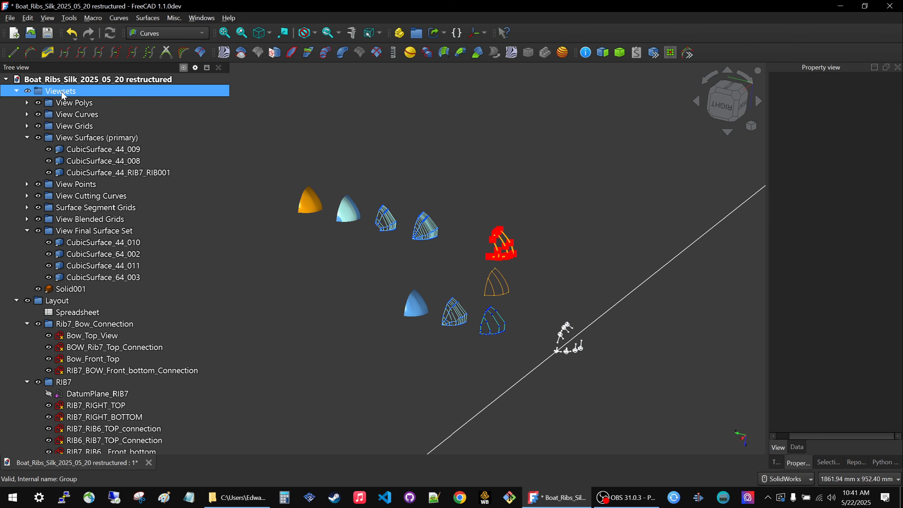
{"action": "left_click", "coordinate": [62, 93]}
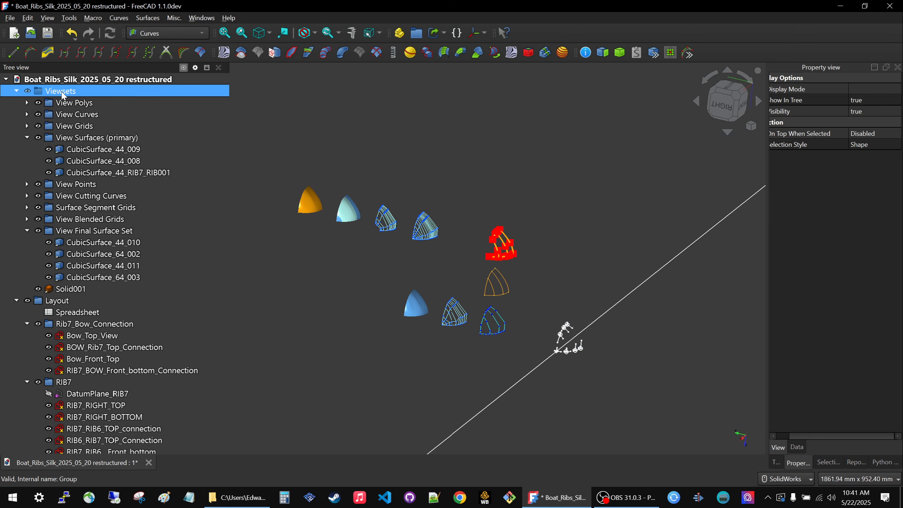
{"action": "left_click", "coordinate": [16, 91]}
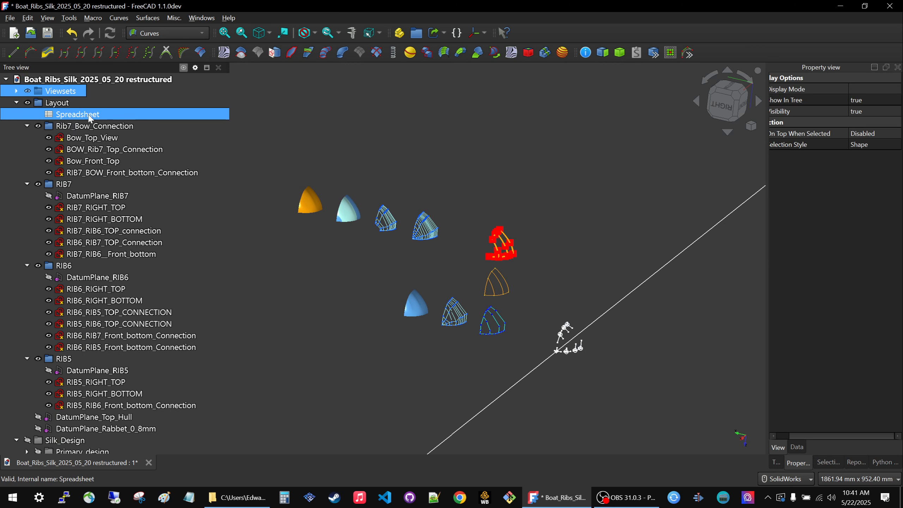
{"action": "left_click", "coordinate": [16, 103]}
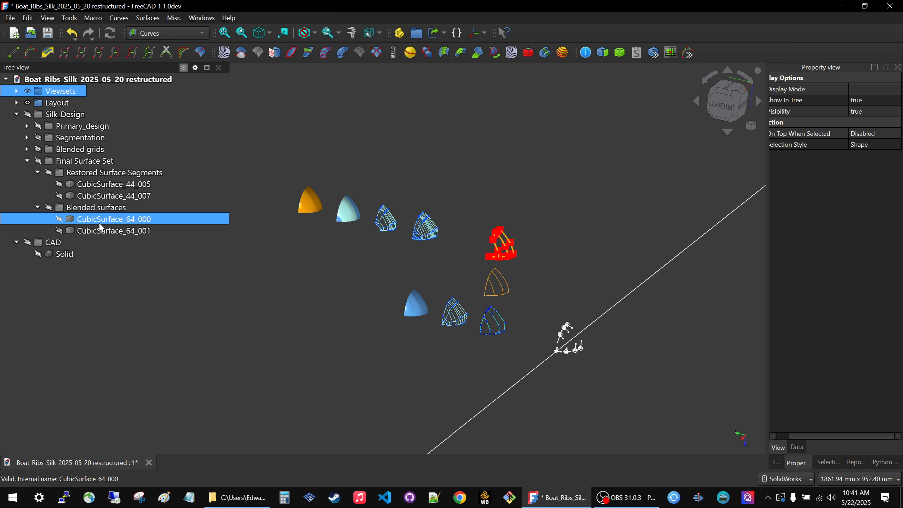
{"action": "left_click", "coordinate": [27, 162]}
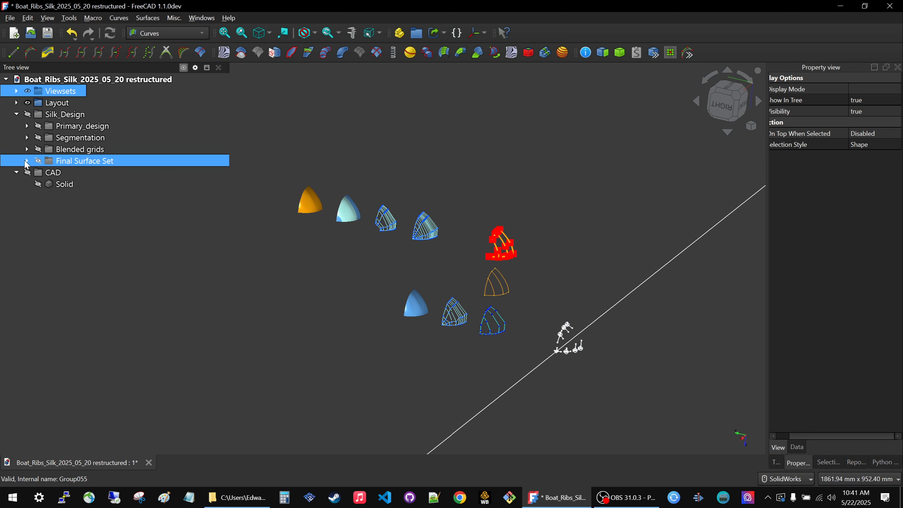
{"action": "left_click", "coordinate": [16, 114]}
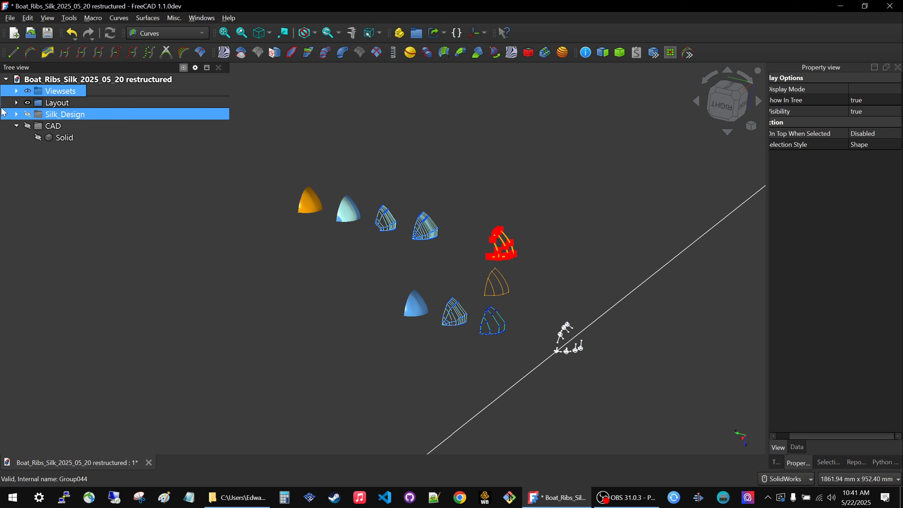
Expand the Layout group to review its rib sketches in the model, and select the Silk_Design group.
{"action": "left_click", "coordinate": [16, 102]}
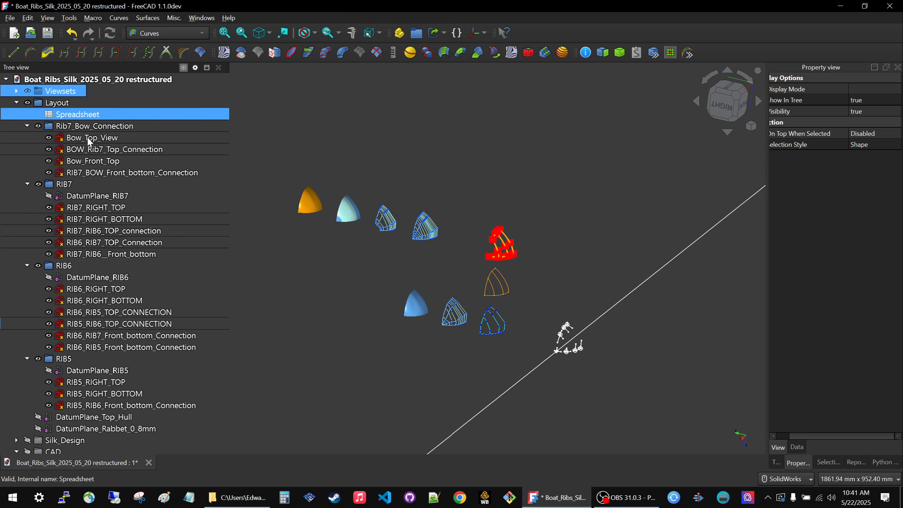
{"action": "scroll", "coordinate": [590, 348], "scroll_direction": "up", "scroll_amount": 8}
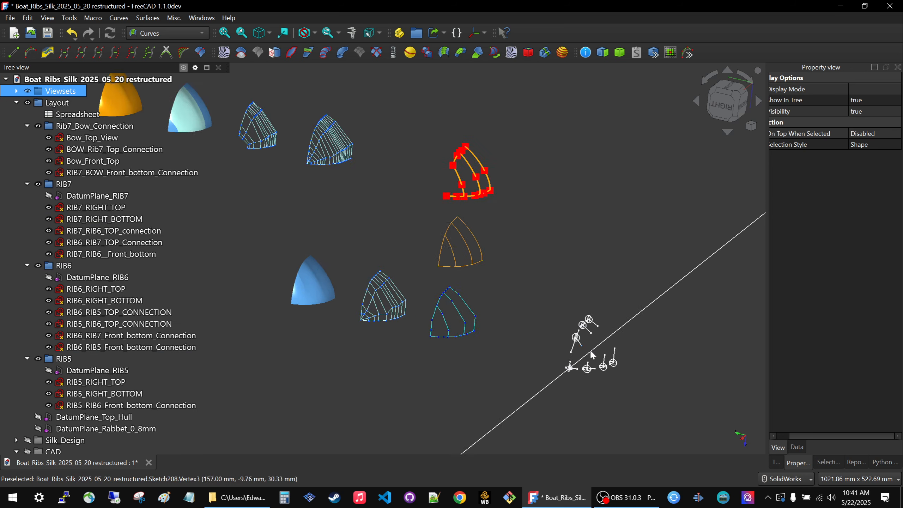
{"action": "middle_click_drag", "start_coordinate": [604, 350], "coordinate": [585, 355]}
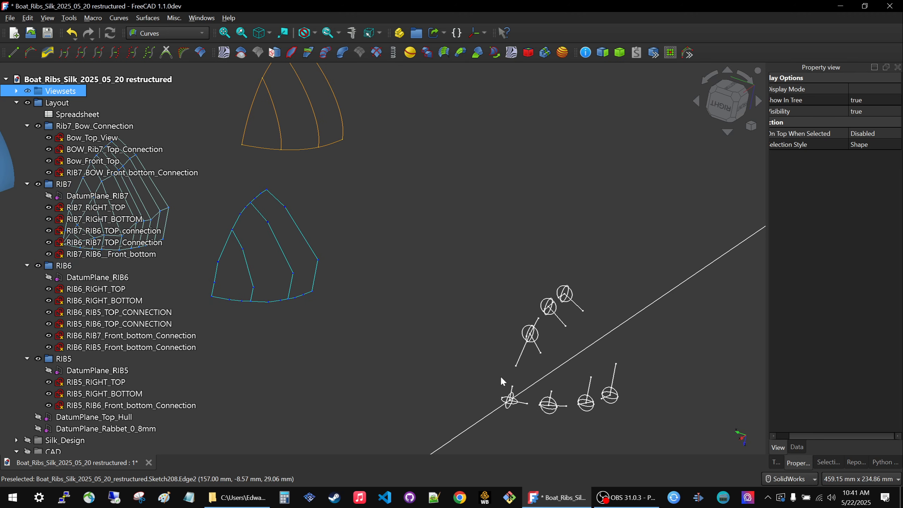
{"action": "scroll", "coordinate": [532, 370], "scroll_direction": "down", "scroll_amount": 2}
{"action": "left_click", "coordinate": [176, 372]}
{"action": "scroll", "coordinate": [176, 380], "scroll_direction": "down", "scroll_amount": 1}
{"action": "left_click", "coordinate": [155, 416]}
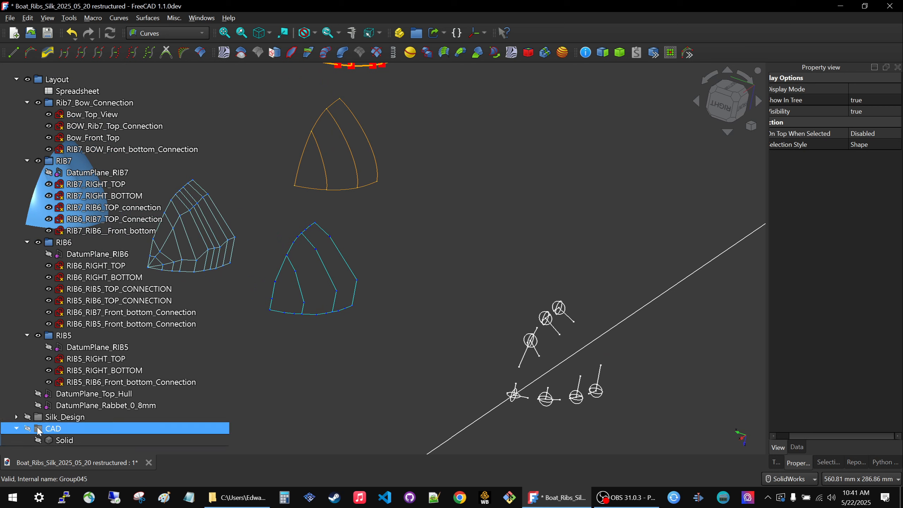
{"action": "left_click", "coordinate": [155, 428], "text": "shift"}
{"action": "left_click", "coordinate": [215, 406], "text": "shift"}
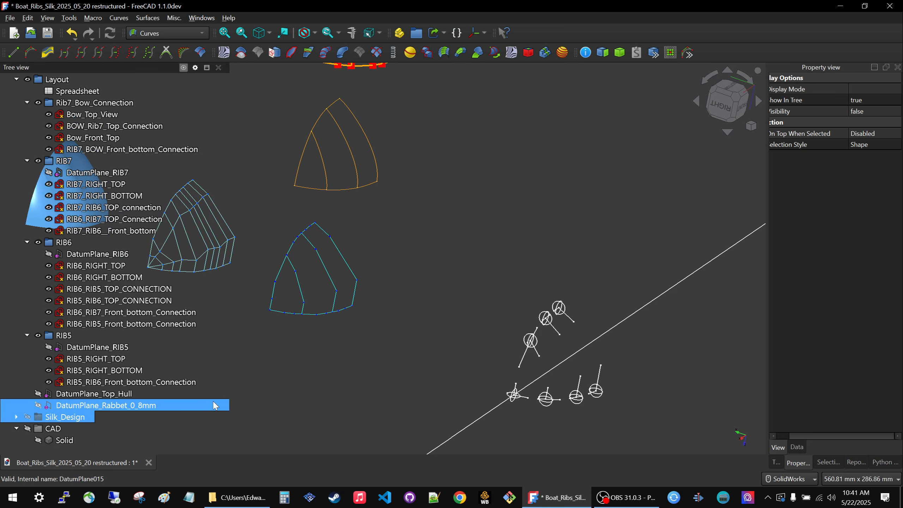
Examine the progression from the control polygons and white layout sketches to the orange and light-blue final surfaces.
{"action": "scroll", "coordinate": [282, 357], "scroll_direction": "up", "scroll_amount": 4}
{"action": "scroll", "coordinate": [408, 356], "scroll_direction": "down", "scroll_amount": 5}
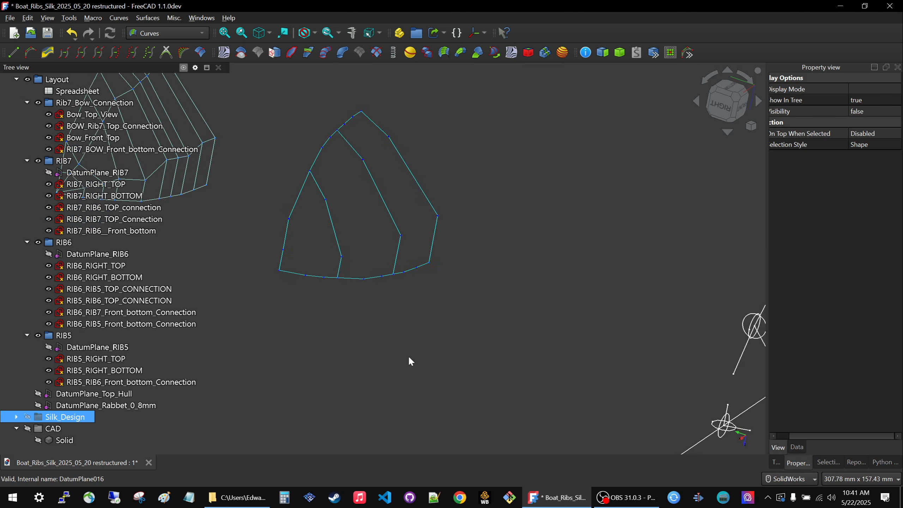
{"action": "scroll", "coordinate": [171, 251], "scroll_direction": "up", "scroll_amount": 1}
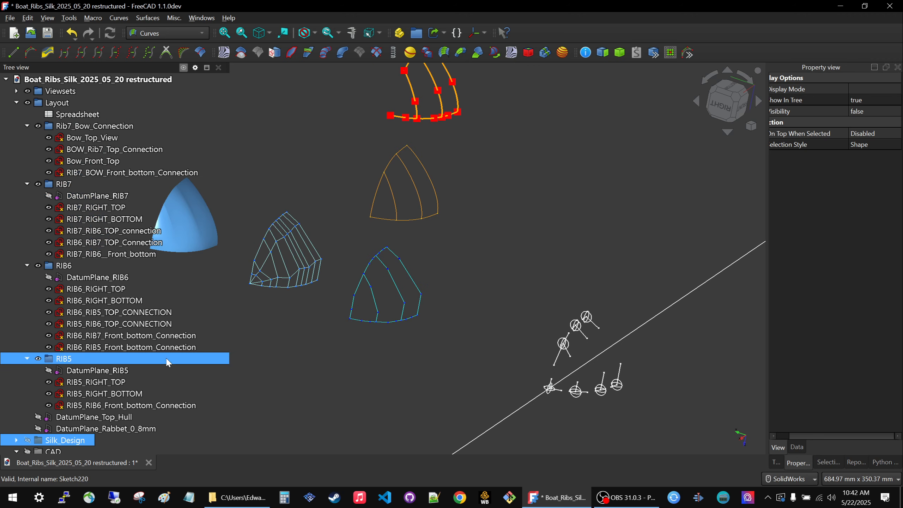
{"action": "scroll", "coordinate": [462, 354], "scroll_direction": "down", "scroll_amount": 4}
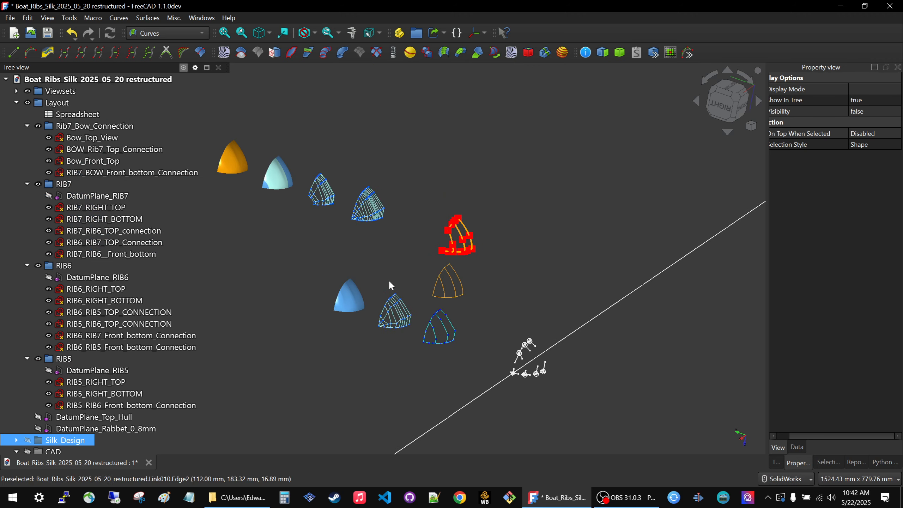
{"action": "scroll", "coordinate": [417, 194], "scroll_direction": "down", "scroll_amount": 2}
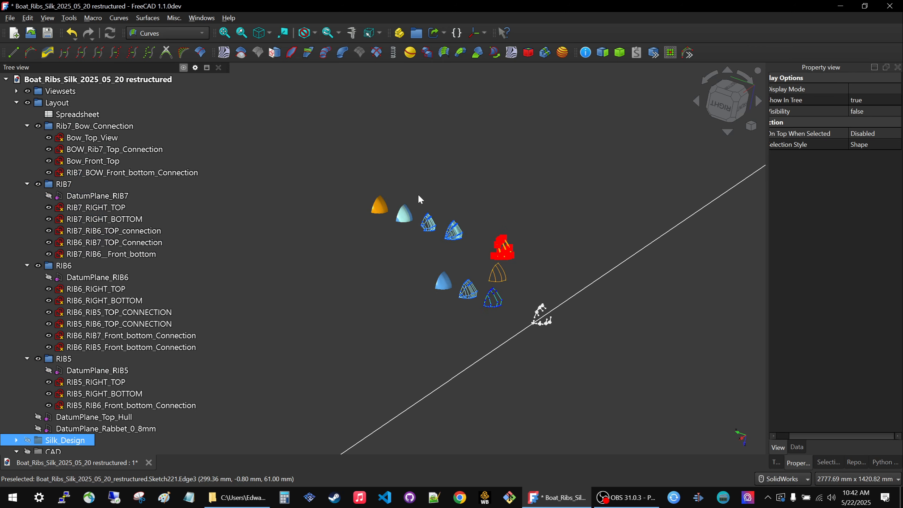
{"action": "scroll", "coordinate": [350, 207], "scroll_direction": "up", "scroll_amount": 5}
{"action": "scroll", "coordinate": [294, 217], "scroll_direction": "up", "scroll_amount": 4}
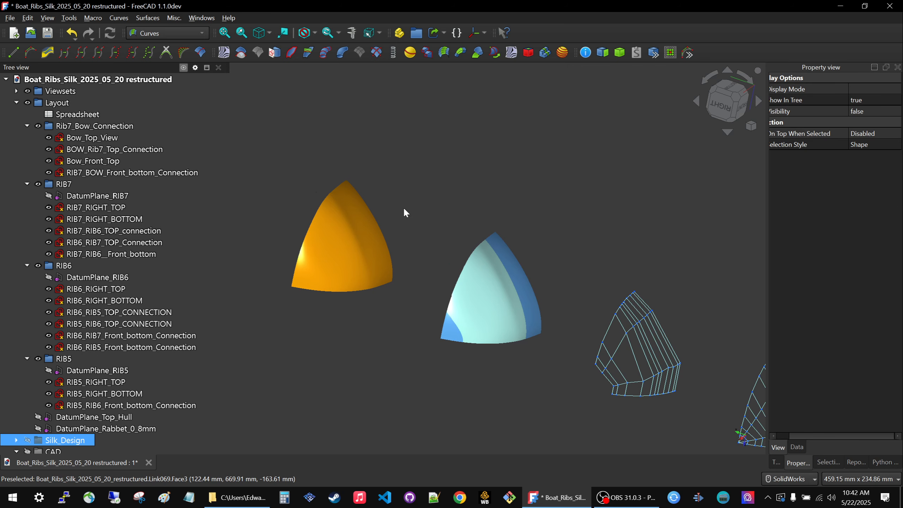
{"action": "scroll", "coordinate": [419, 213], "scroll_direction": "down", "scroll_amount": 8}
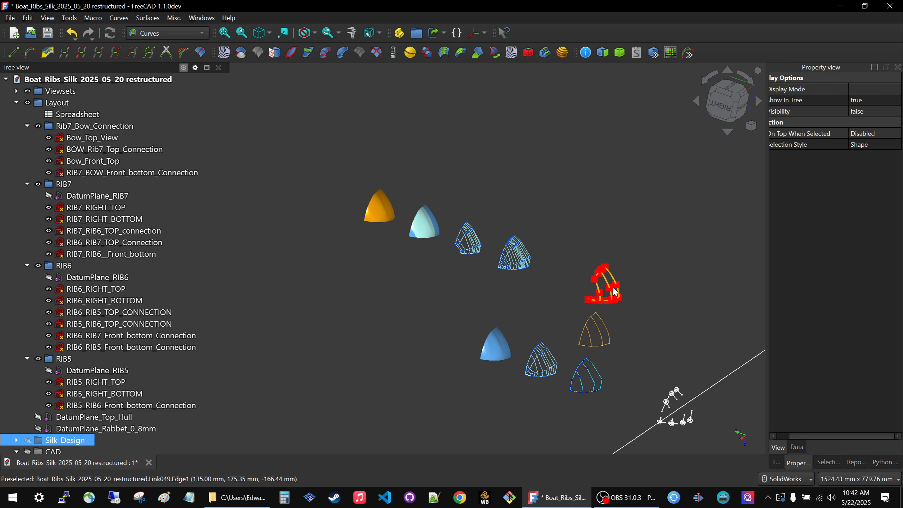
{"action": "scroll", "coordinate": [618, 263], "scroll_direction": "up", "scroll_amount": 5}
{"action": "scroll", "coordinate": [609, 244], "scroll_direction": "down", "scroll_amount": 4}
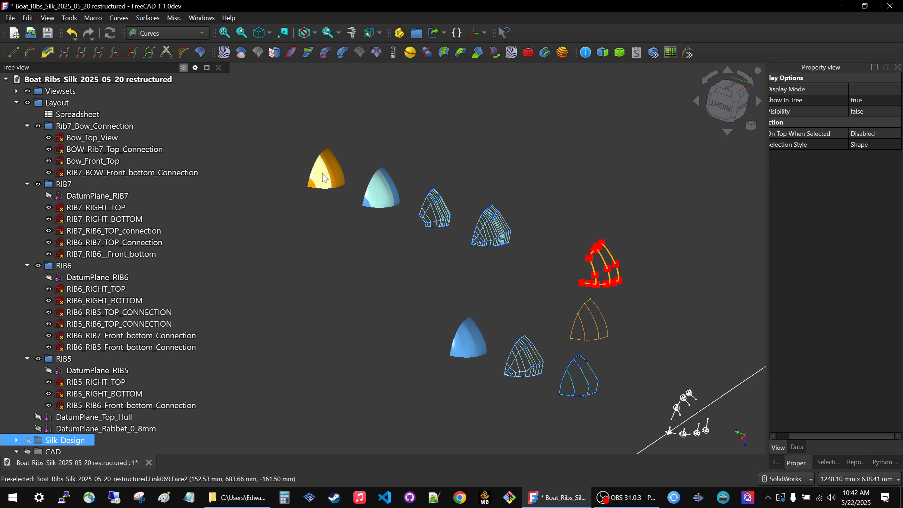
Compare the white rib layout sketches with the orange final surface and the neighbouring light-blue surface set.
{"action": "scroll", "coordinate": [363, 193], "scroll_direction": "down", "scroll_amount": 2}
{"action": "scroll", "coordinate": [569, 338], "scroll_direction": "up", "scroll_amount": 5}
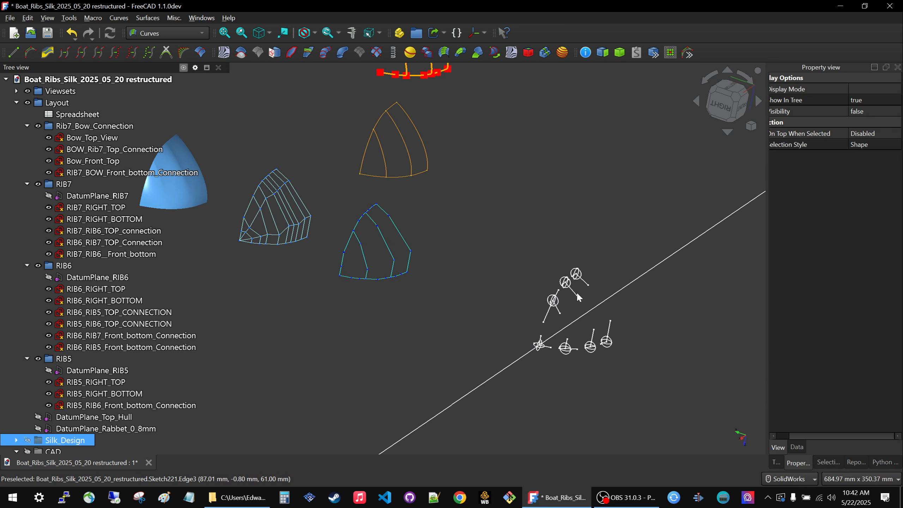
{"action": "scroll", "coordinate": [576, 291], "scroll_direction": "up", "scroll_amount": 4}
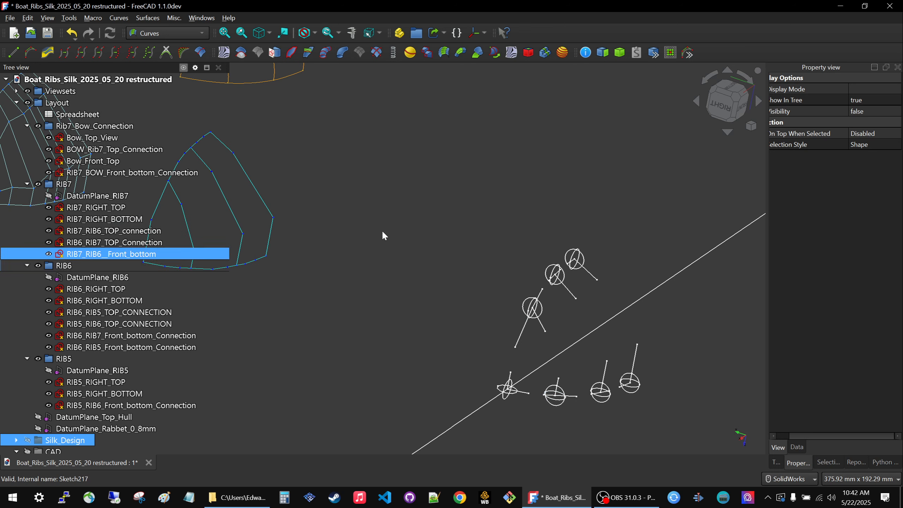
{"action": "scroll", "coordinate": [620, 345], "scroll_direction": "down", "scroll_amount": 5}
{"action": "scroll", "coordinate": [623, 342], "scroll_direction": "down", "scroll_amount": 2}
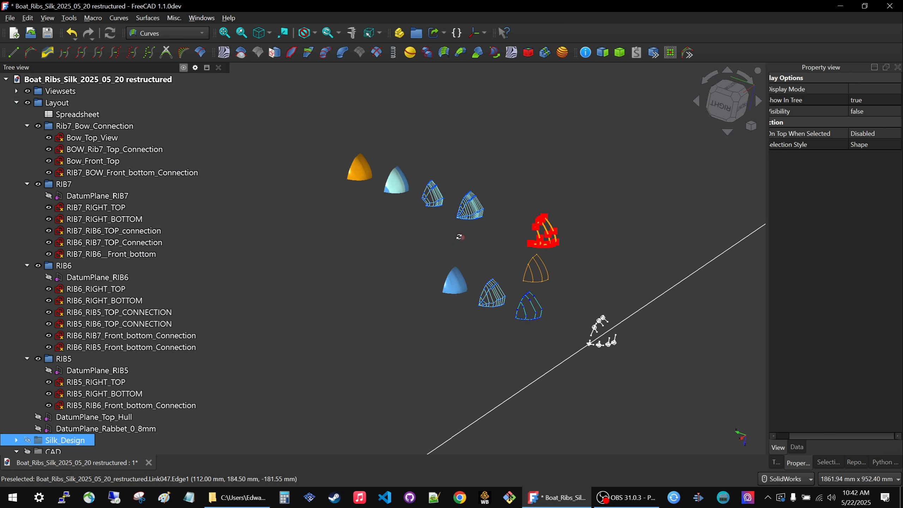
{"action": "middle_click_drag", "start_coordinate": [467, 230], "coordinate": [509, 280]}
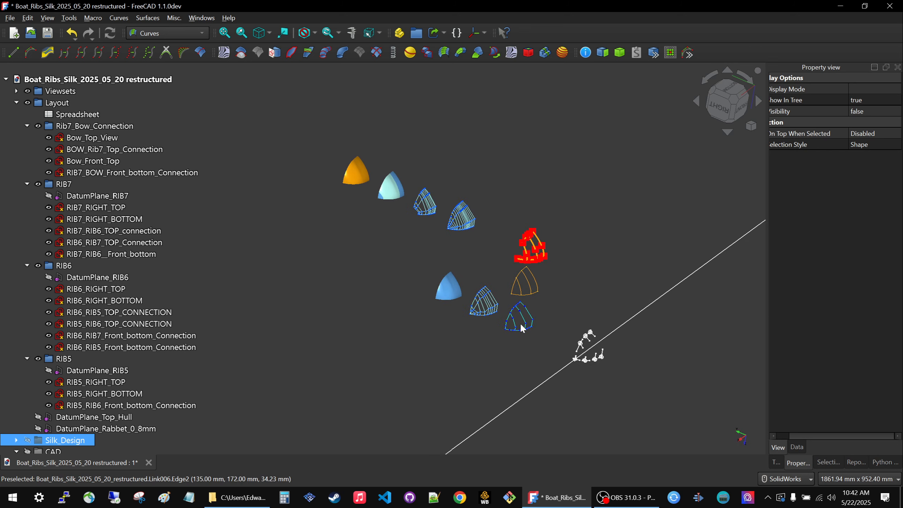
{"action": "scroll", "coordinate": [352, 169], "scroll_direction": "up", "scroll_amount": 5}
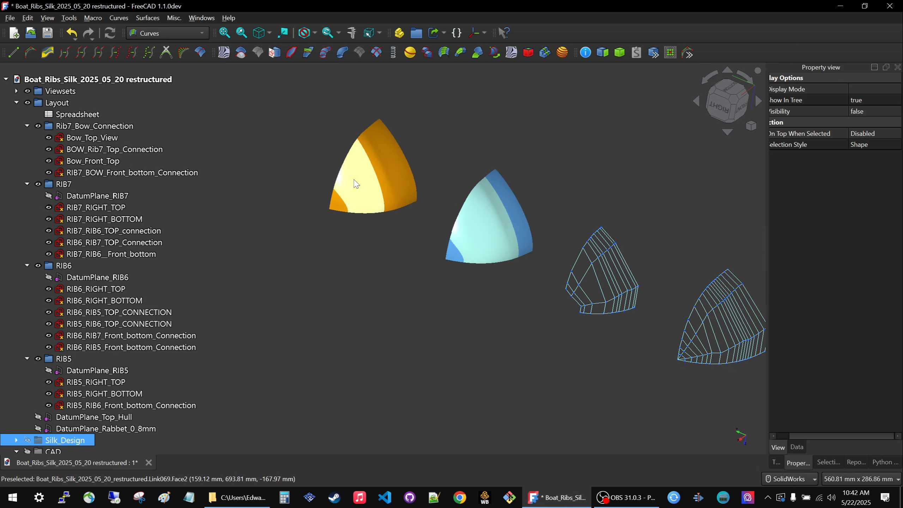
{"action": "mouse_move", "coordinate": [429, 181]}
{"action": "middle_mouse_down"}
{"action": "mouse_move", "coordinate": [412, 184]}
{"action": "mouse_move", "coordinate": [417, 192]}
{"action": "middle_mouse_up"}
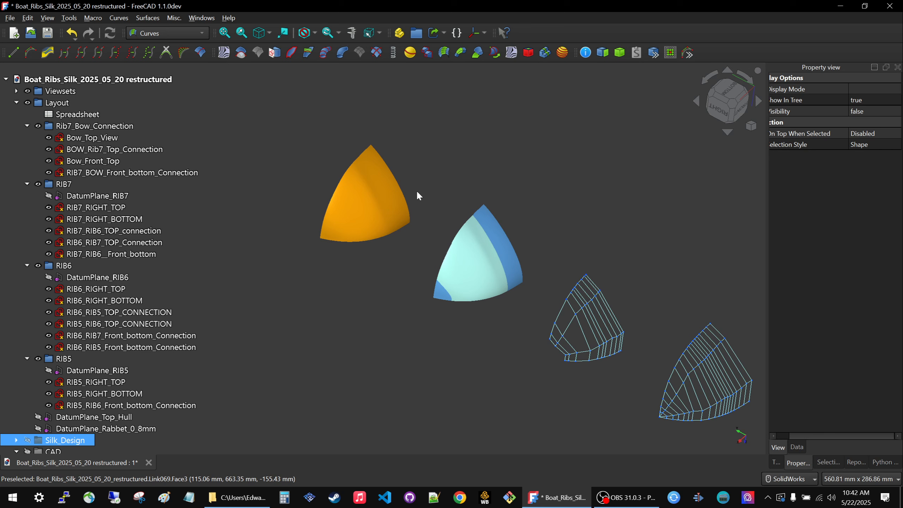
{"action": "scroll", "coordinate": [348, 184], "scroll_direction": "down", "scroll_amount": 3}
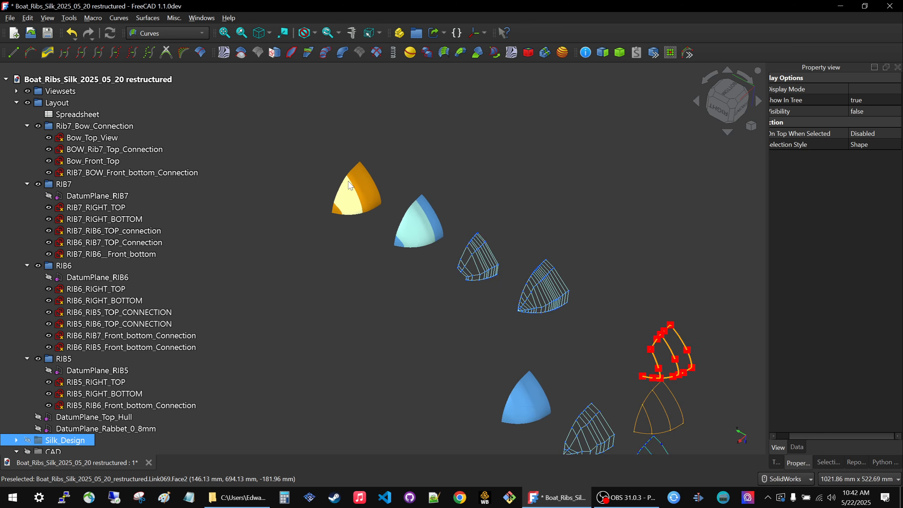
Inspect the three patches of the blue primary surface against the orange rib curves, control grid and light-blue surface set.
{"action": "scroll", "coordinate": [497, 375], "scroll_direction": "up", "scroll_amount": 5}
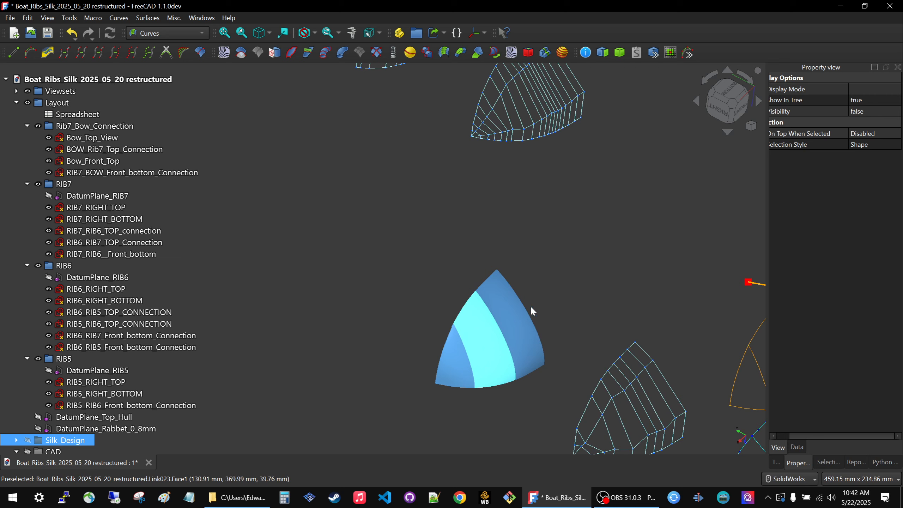
{"action": "middle_click_drag", "start_coordinate": [469, 363], "coordinate": [479, 338]}
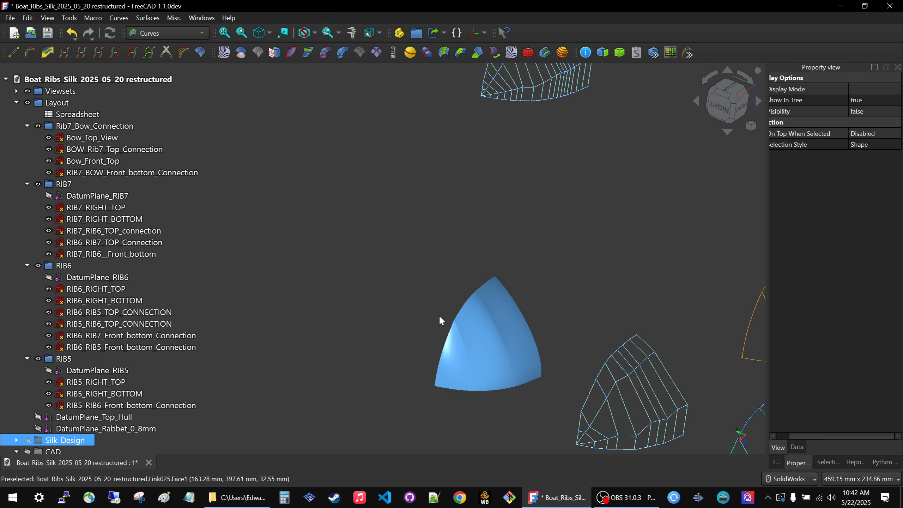
{"action": "scroll", "coordinate": [444, 315], "scroll_direction": "down", "scroll_amount": 4}
{"action": "scroll", "coordinate": [615, 290], "scroll_direction": "up", "scroll_amount": 3}
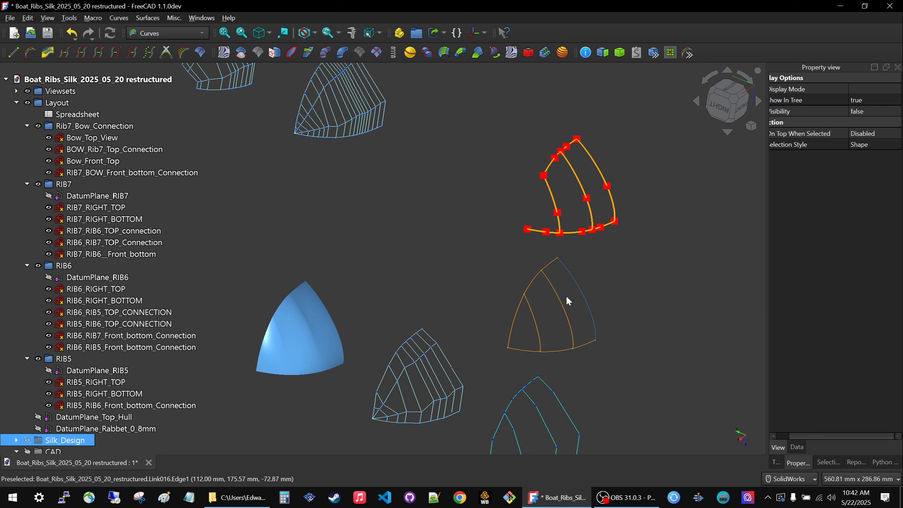
{"action": "scroll", "coordinate": [485, 349], "scroll_direction": "down", "scroll_amount": 2}
{"action": "scroll", "coordinate": [507, 341], "scroll_direction": "down", "scroll_amount": 2}
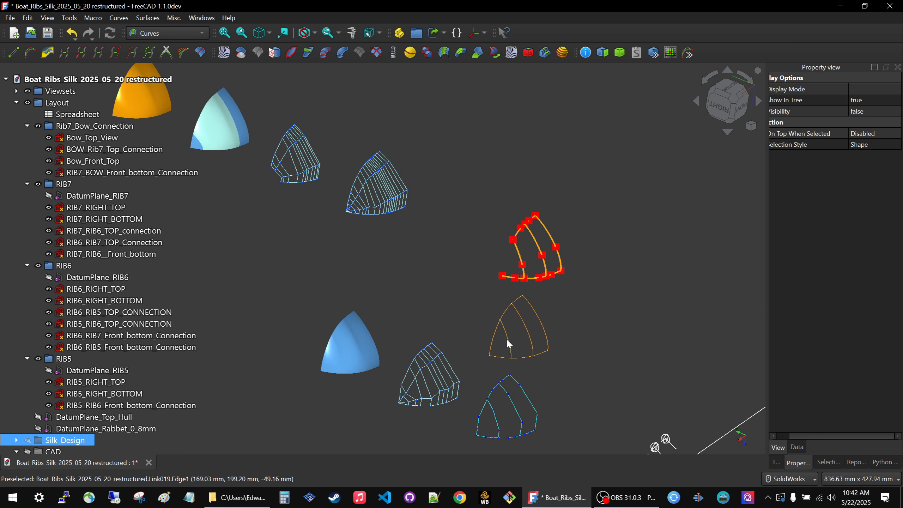
{"action": "scroll", "coordinate": [527, 325], "scroll_direction": "up", "scroll_amount": 4}
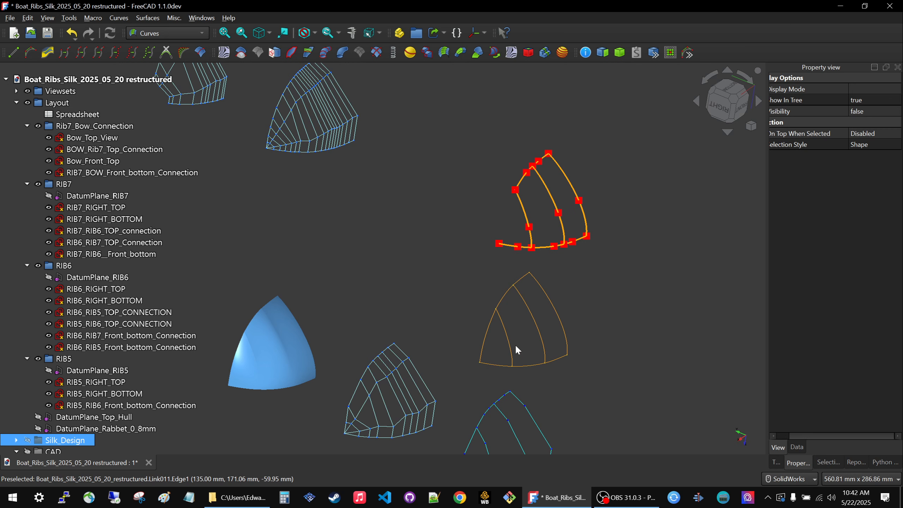
{"action": "scroll", "coordinate": [517, 350], "scroll_direction": "down", "scroll_amount": 2}
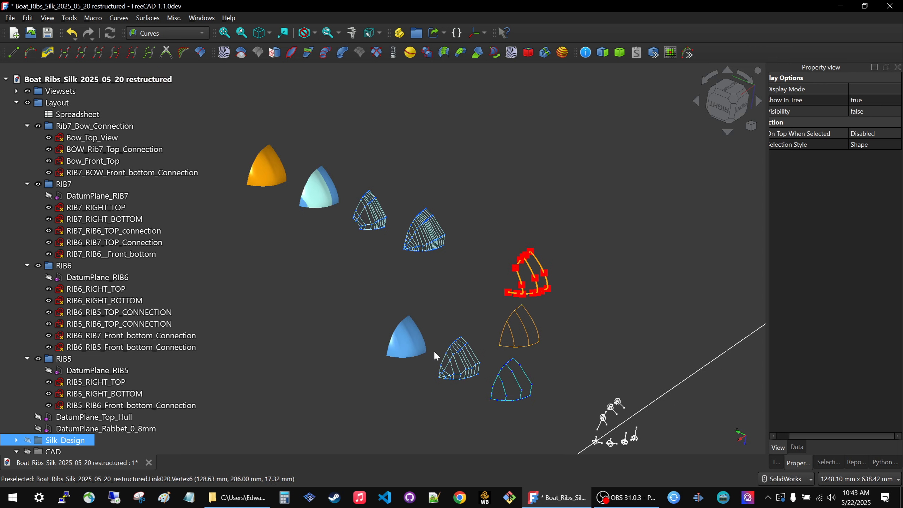
{"action": "scroll", "coordinate": [434, 350], "scroll_direction": "up", "scroll_amount": 4}
{"action": "scroll", "coordinate": [368, 352], "scroll_direction": "down", "scroll_amount": 1}
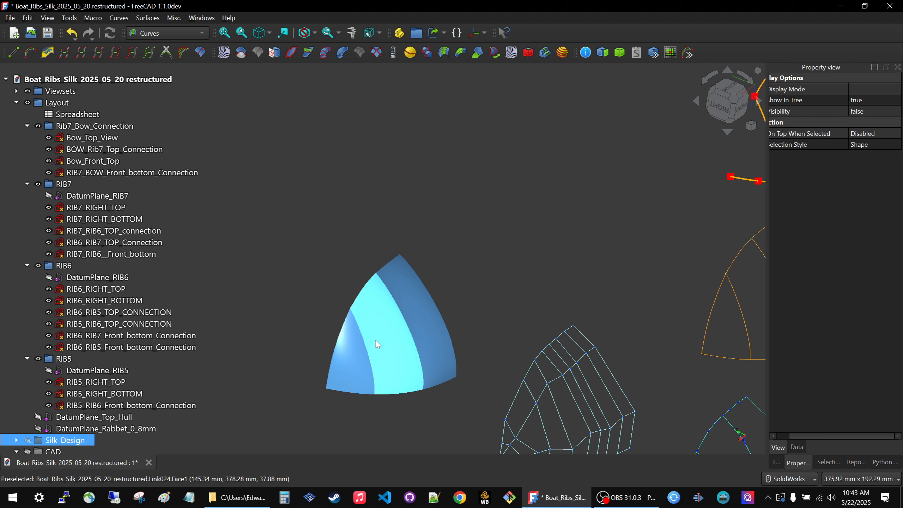
{"action": "scroll", "coordinate": [368, 352], "scroll_direction": "up", "scroll_amount": 1}
{"action": "scroll", "coordinate": [495, 380], "scroll_direction": "down", "scroll_amount": 4}
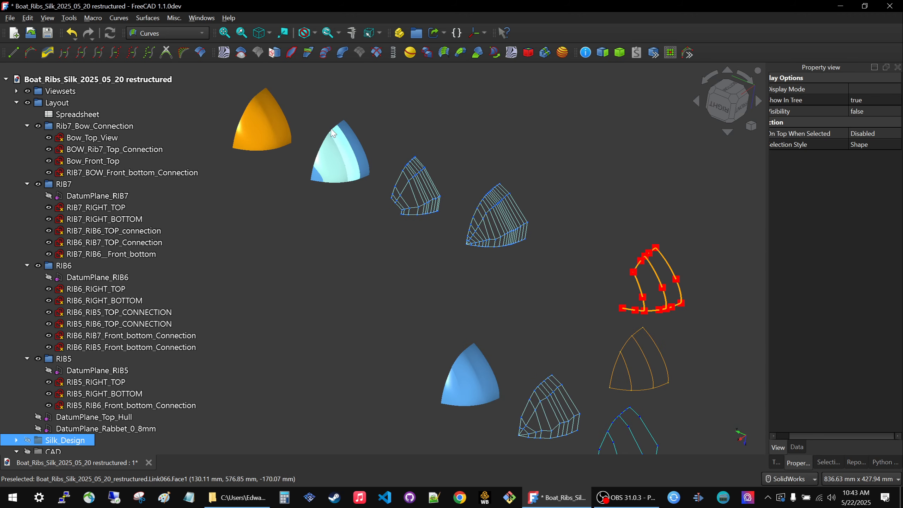
Clear the selection and compare the orange final surface with the neighbouring light-blue multi-patch surface set from several angles.
{"action": "scroll", "coordinate": [300, 110], "scroll_direction": "up", "scroll_amount": 6}
{"action": "middle_click_drag", "start_coordinate": [407, 285], "coordinate": [470, 346]}
{"action": "left_click", "coordinate": [458, 352]}
{"action": "scroll", "coordinate": [497, 345], "scroll_direction": "down", "scroll_amount": 3}
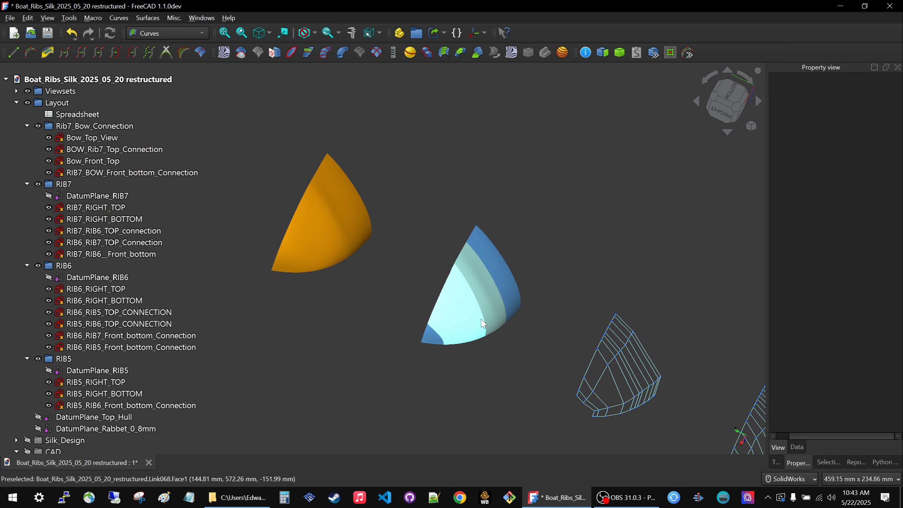
{"action": "middle_click_drag", "start_coordinate": [383, 258], "coordinate": [385, 277]}
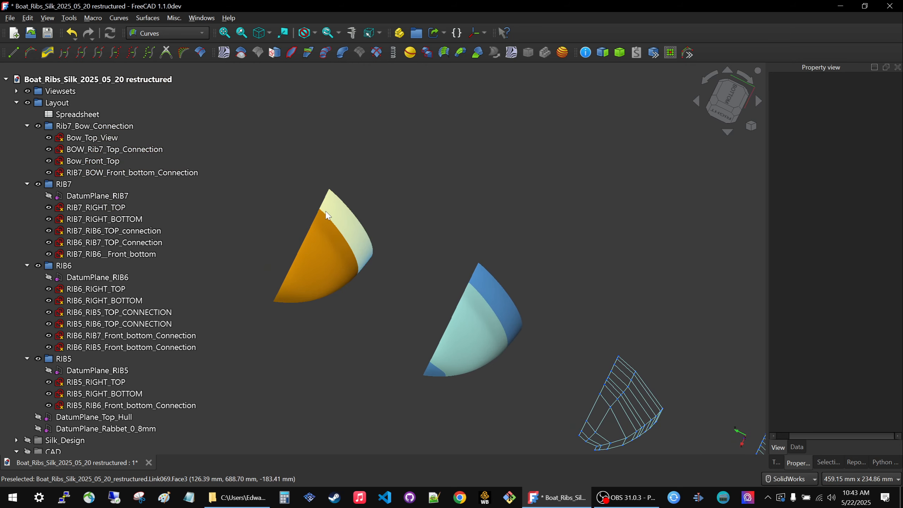
{"action": "scroll", "coordinate": [292, 190], "scroll_direction": "up", "scroll_amount": 4}
{"action": "middle_click_drag", "start_coordinate": [291, 190], "coordinate": [430, 308]}
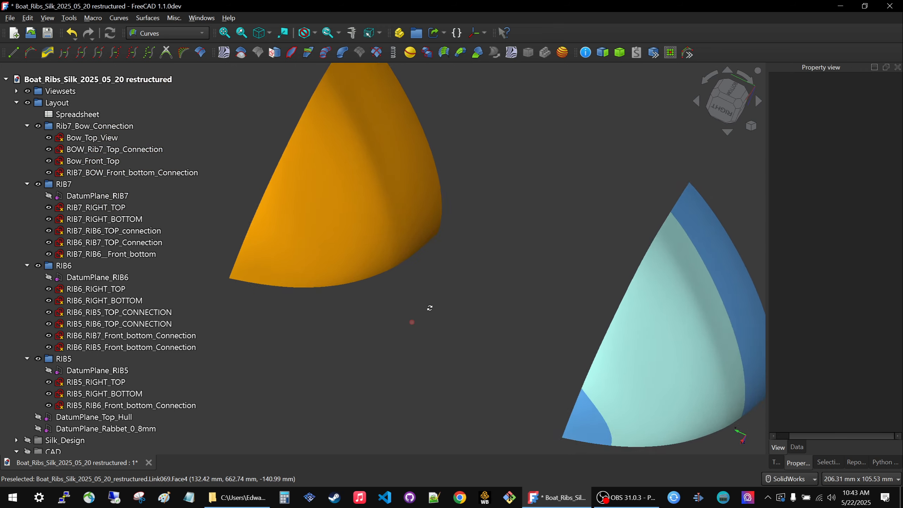
Examine the thin orange rib curve network against the red-pointed orange curves, the blue control polygons and the adjacent control grid.
{"action": "scroll", "coordinate": [423, 308], "scroll_direction": "down", "scroll_amount": 10}
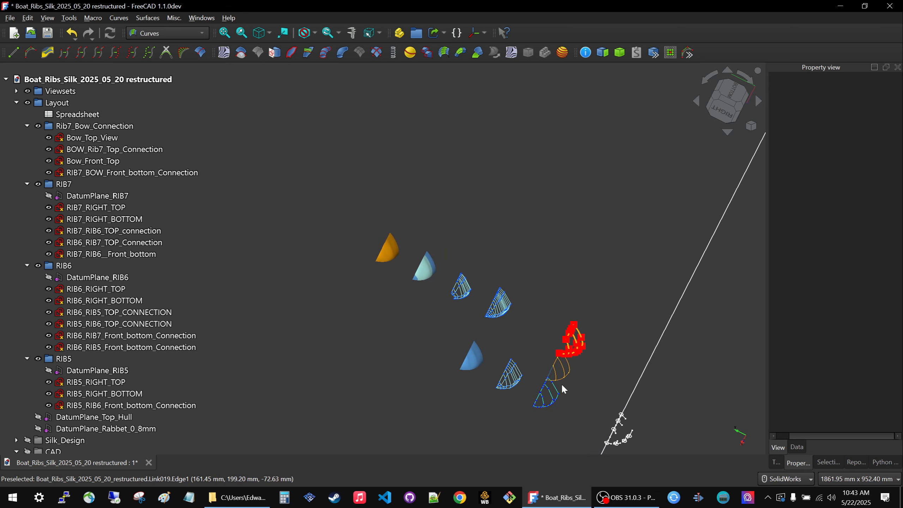
{"action": "scroll", "coordinate": [561, 377], "scroll_direction": "up", "scroll_amount": 6}
{"action": "middle_click_drag", "start_coordinate": [561, 376], "coordinate": [515, 310]}
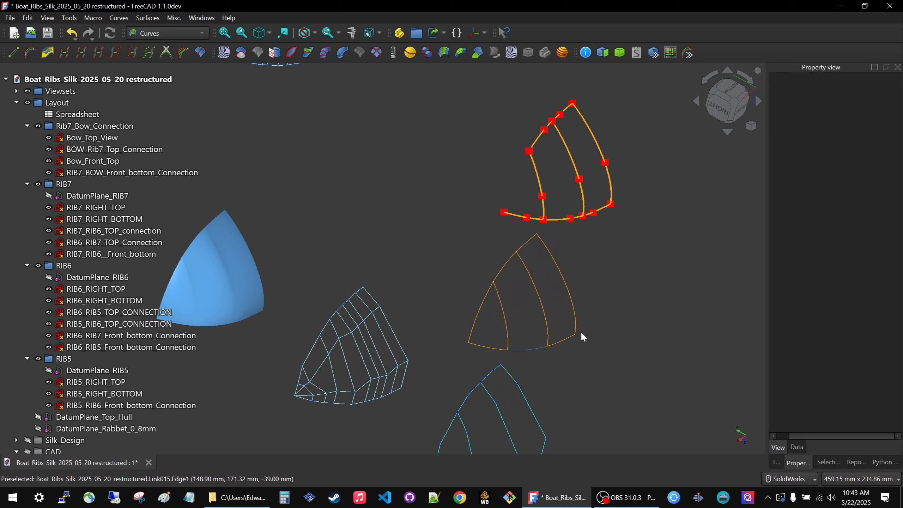
{"action": "scroll", "coordinate": [519, 312], "scroll_direction": "down", "scroll_amount": 3}
{"action": "scroll", "coordinate": [517, 305], "scroll_direction": "up", "scroll_amount": 5}
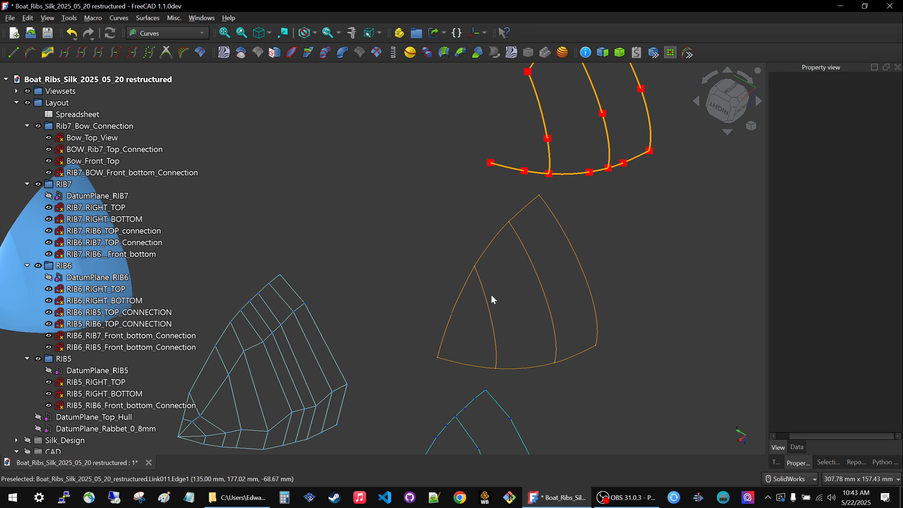
{"action": "scroll", "coordinate": [491, 289], "scroll_direction": "down", "scroll_amount": 3}
{"action": "scroll", "coordinate": [498, 272], "scroll_direction": "up", "scroll_amount": 2}
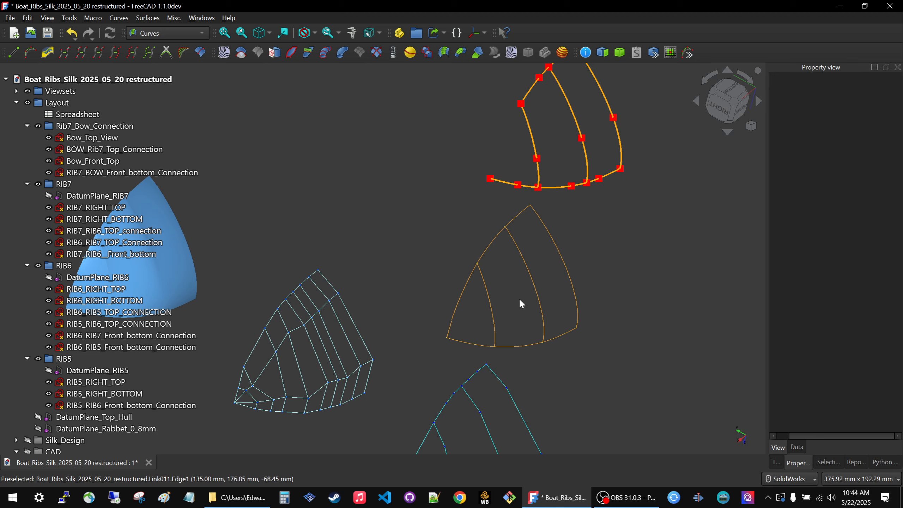
Compare the thin orange rib curve network with the neighbouring control grids, surface sets and white layout sketches.
{"action": "scroll", "coordinate": [526, 302], "scroll_direction": "down", "scroll_amount": 4}
{"action": "scroll", "coordinate": [527, 301], "scroll_direction": "up", "scroll_amount": 3}
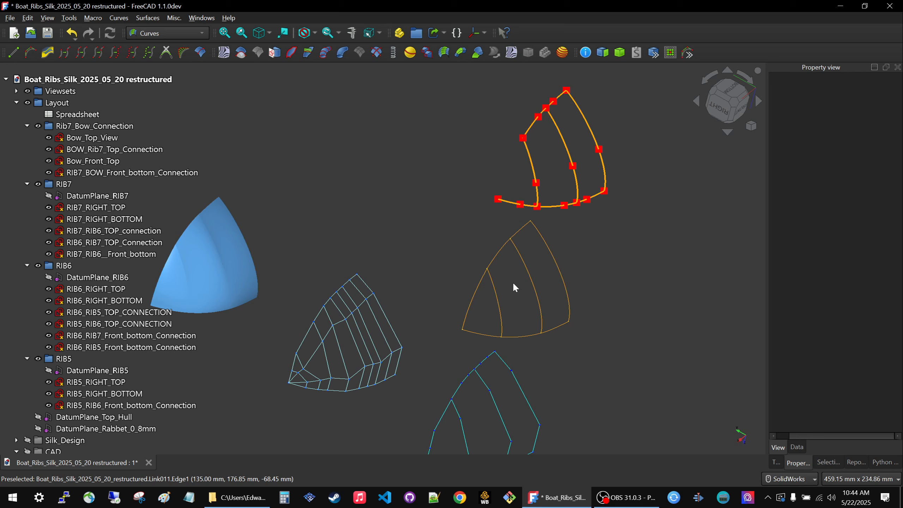
{"action": "scroll", "coordinate": [515, 288], "scroll_direction": "down", "scroll_amount": 5}
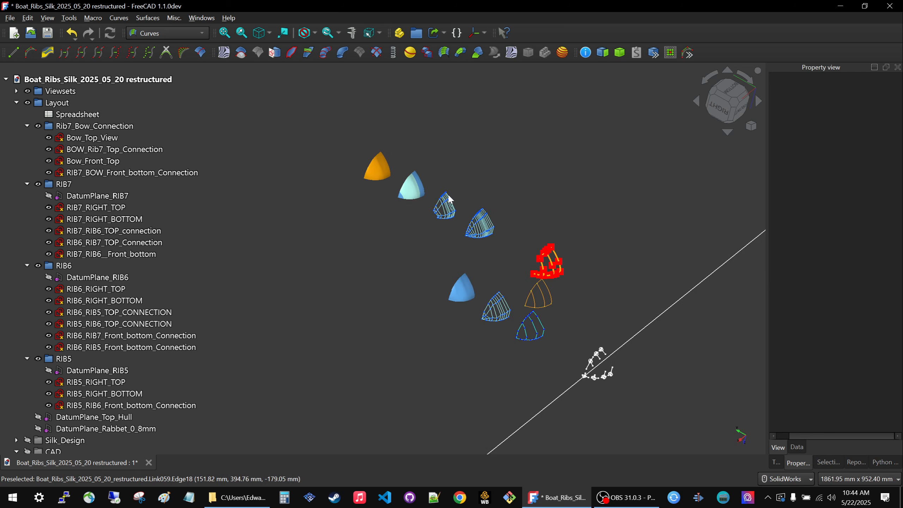
{"action": "scroll", "coordinate": [437, 184], "scroll_direction": "up", "scroll_amount": 2}
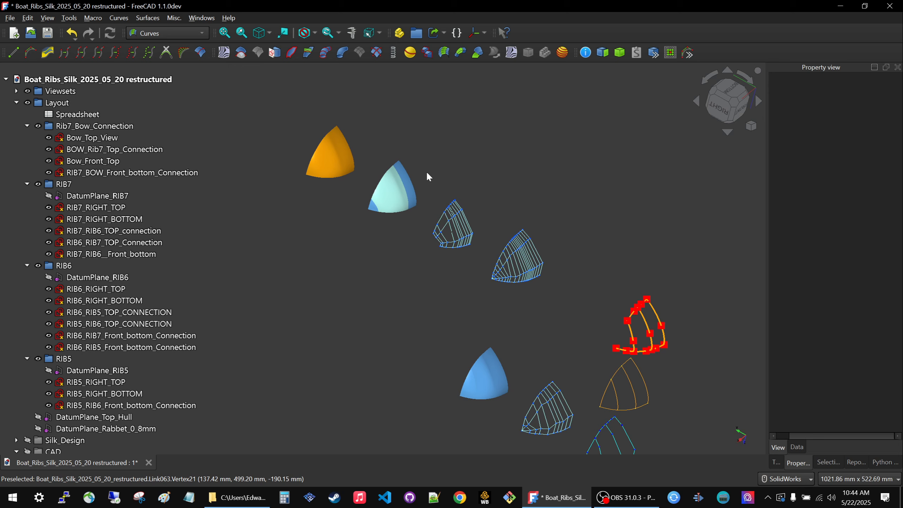
{"action": "scroll", "coordinate": [230, 323], "scroll_direction": "down", "scroll_amount": 2}
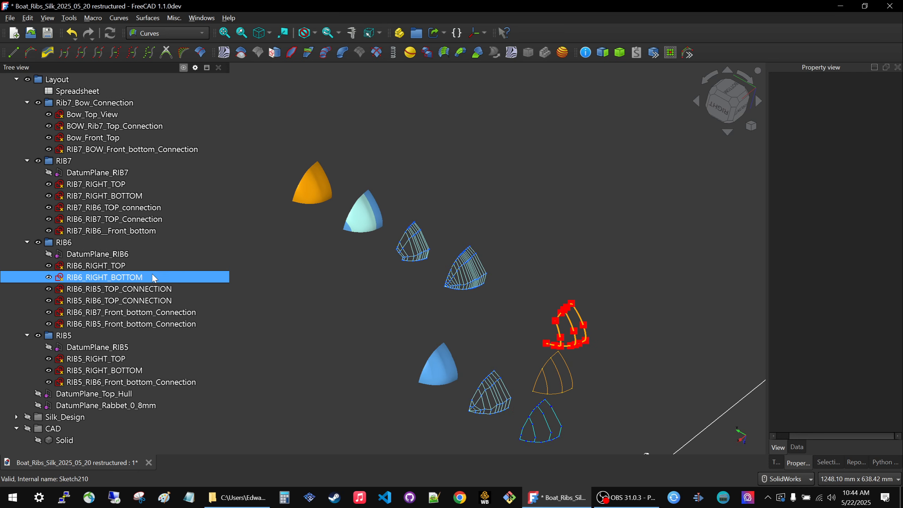
{"action": "left_click", "coordinate": [112, 231]}
{"action": "left_click", "coordinate": [179, 381]}
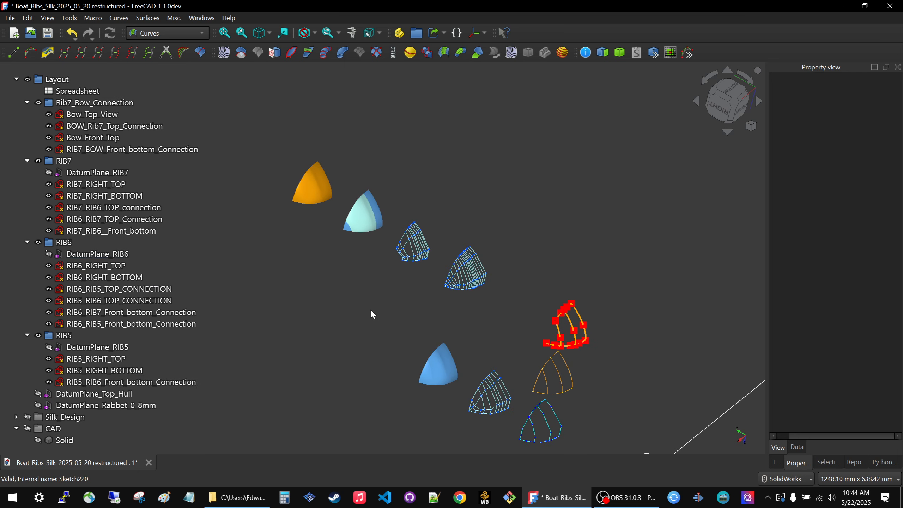
{"action": "scroll", "coordinate": [432, 310], "scroll_direction": "down", "scroll_amount": 3}
{"action": "scroll", "coordinate": [477, 301], "scroll_direction": "down", "scroll_amount": 2}
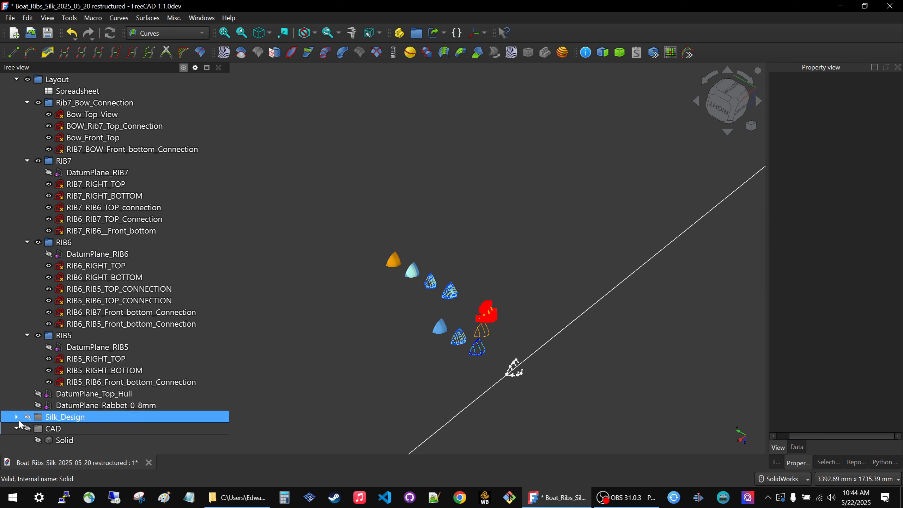
Expand the Silk_Design group and collapse the Layout and CAD groups in the model tree.
{"action": "left_click", "coordinate": [17, 416]}
{"action": "scroll", "coordinate": [103, 364], "scroll_direction": "down", "scroll_amount": 2}
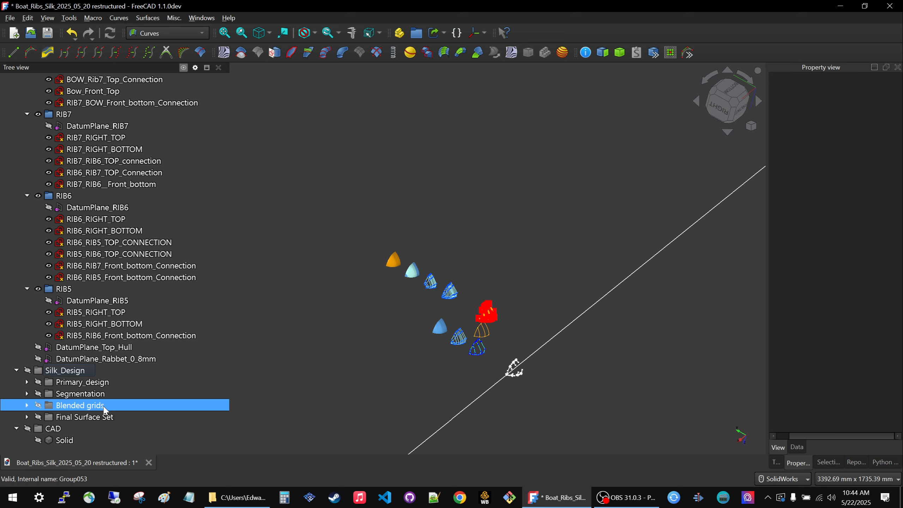
{"action": "scroll", "coordinate": [99, 377], "scroll_direction": "up", "scroll_amount": 2}
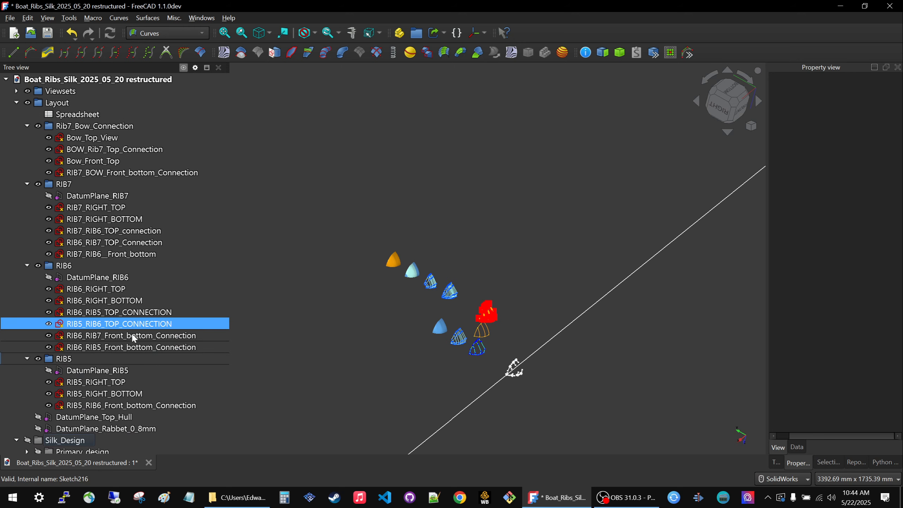
{"action": "left_click", "coordinate": [18, 102]}
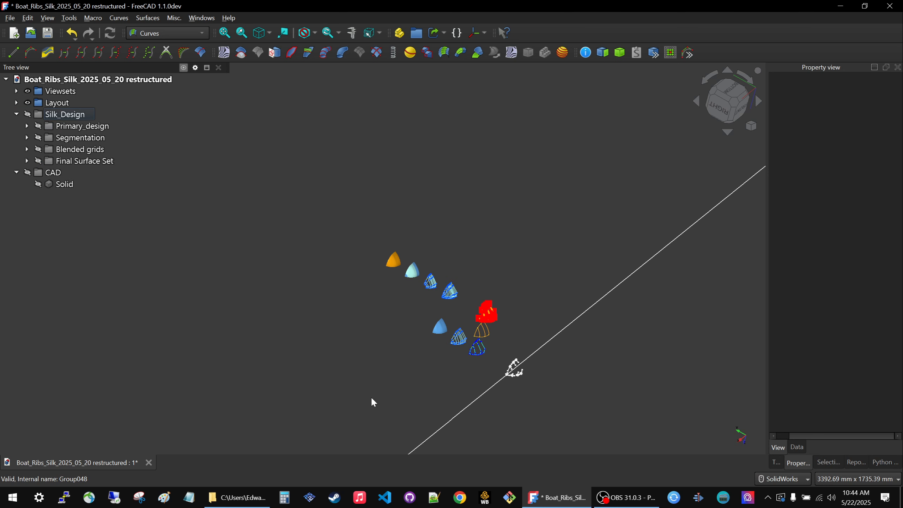
{"action": "scroll", "coordinate": [450, 344], "scroll_direction": "up", "scroll_amount": 5}
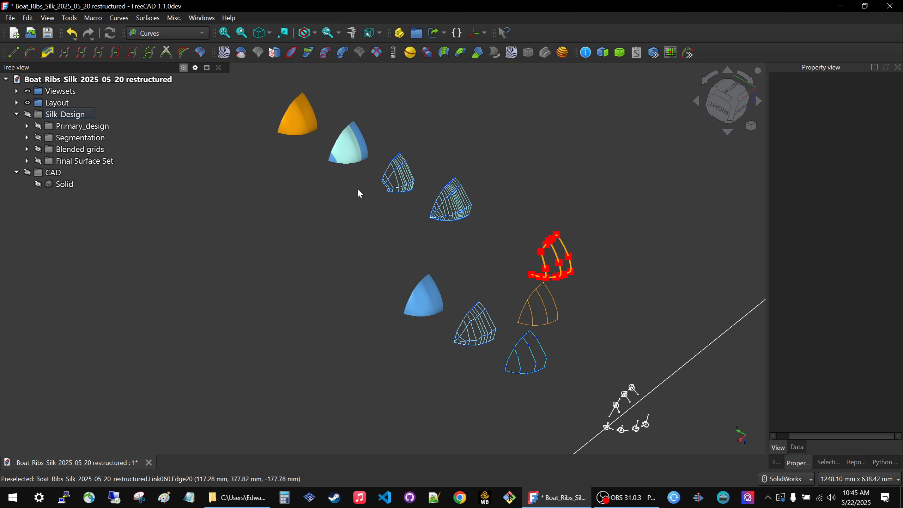
{"action": "middle_click_drag", "start_coordinate": [498, 279], "coordinate": [478, 284]}
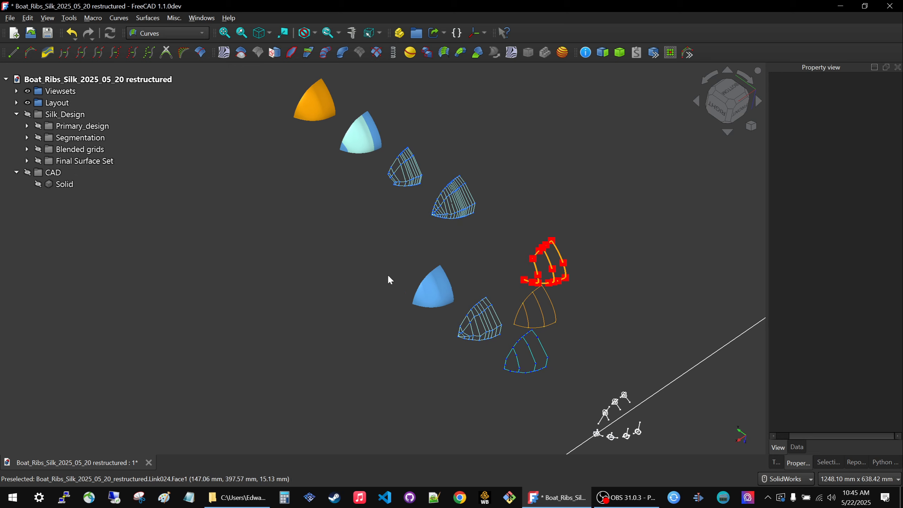
{"action": "left_click", "coordinate": [16, 173]}
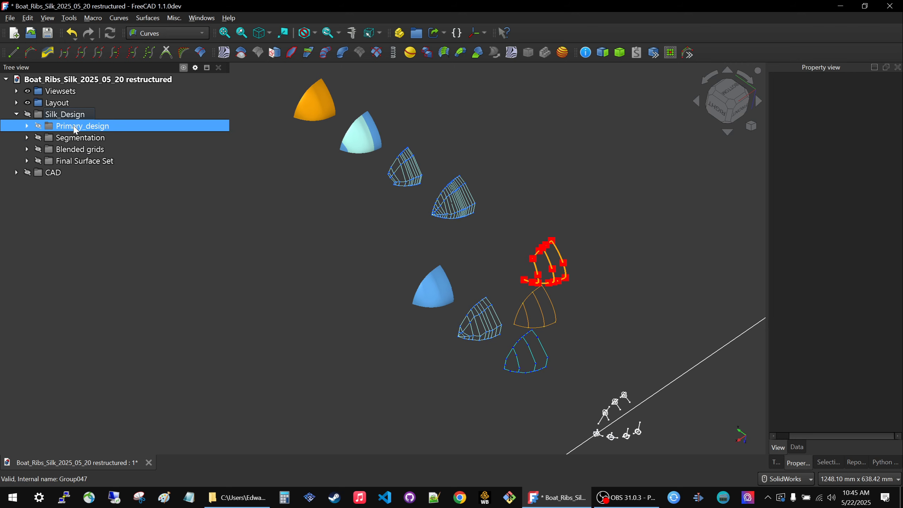
Hide the Layout group and expand the Segmentation and Primary_design groups.
{"action": "left_click", "coordinate": [28, 102]}
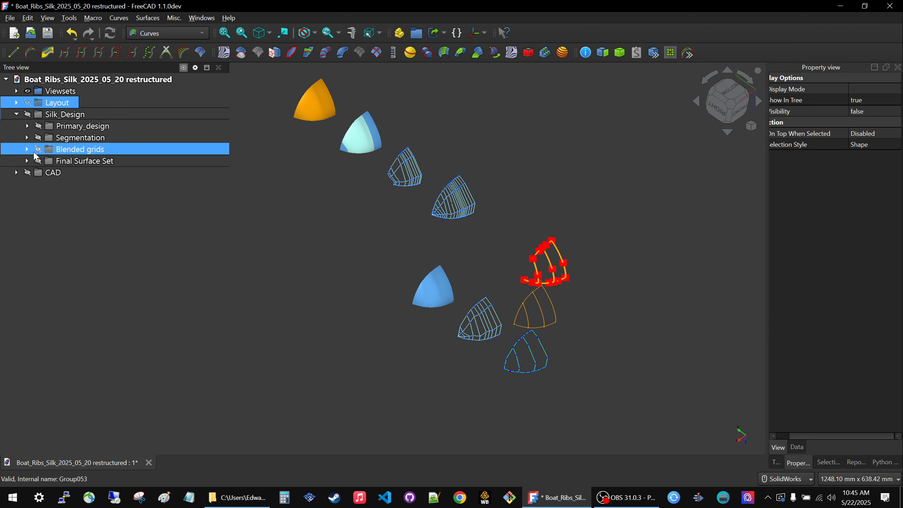
{"action": "left_click", "coordinate": [28, 137]}
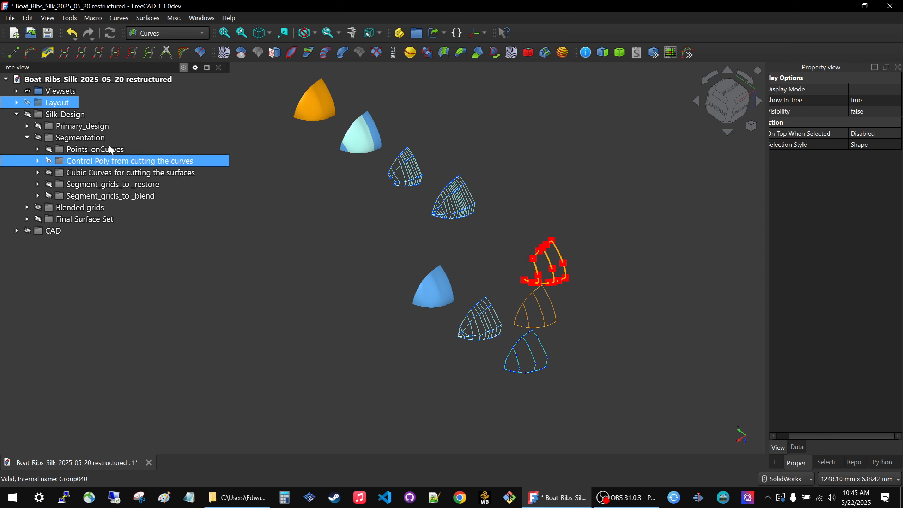
{"action": "left_click", "coordinate": [28, 126]}
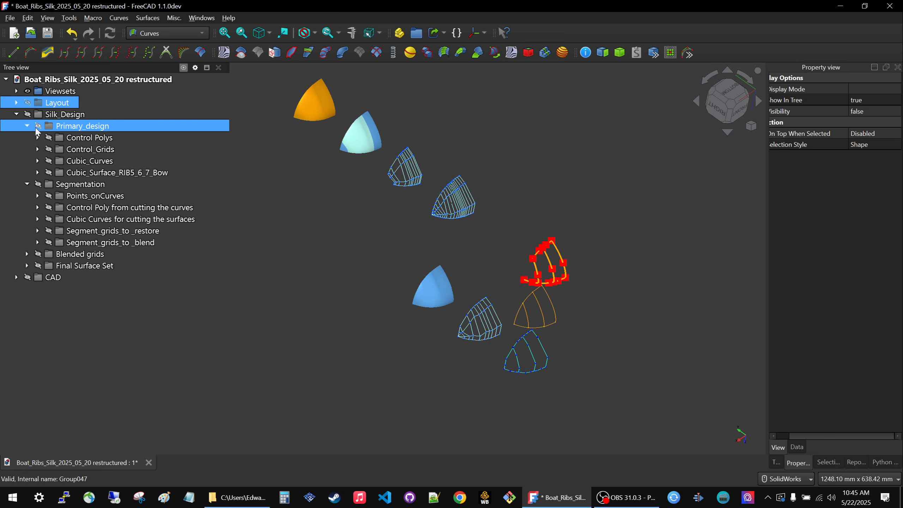
Make the Cubic_Curves and Points_onCurves groups visible in the model.
{"action": "left_click", "coordinate": [101, 163]}
{"action": "key", "text": "space"}
{"action": "scroll", "coordinate": [625, 373], "scroll_direction": "down", "scroll_amount": 2}
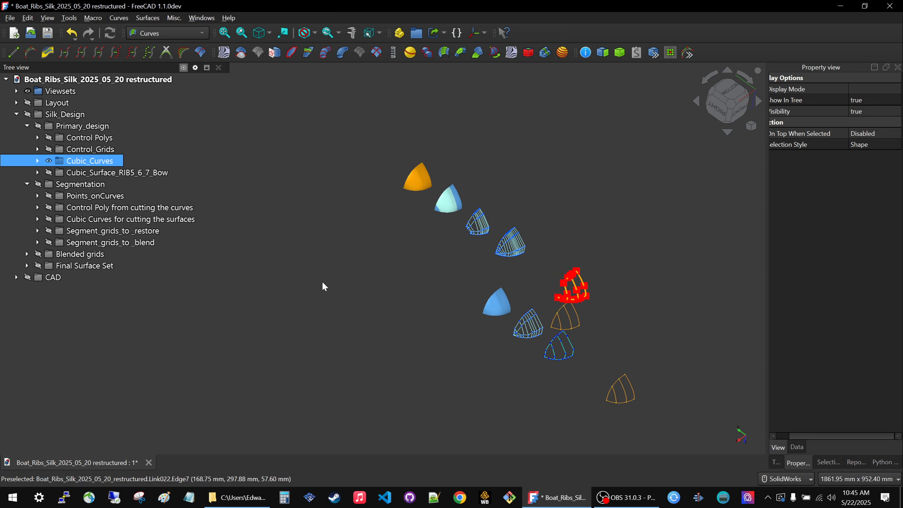
{"action": "left_click", "coordinate": [98, 197]}
{"action": "key", "text": "space"}
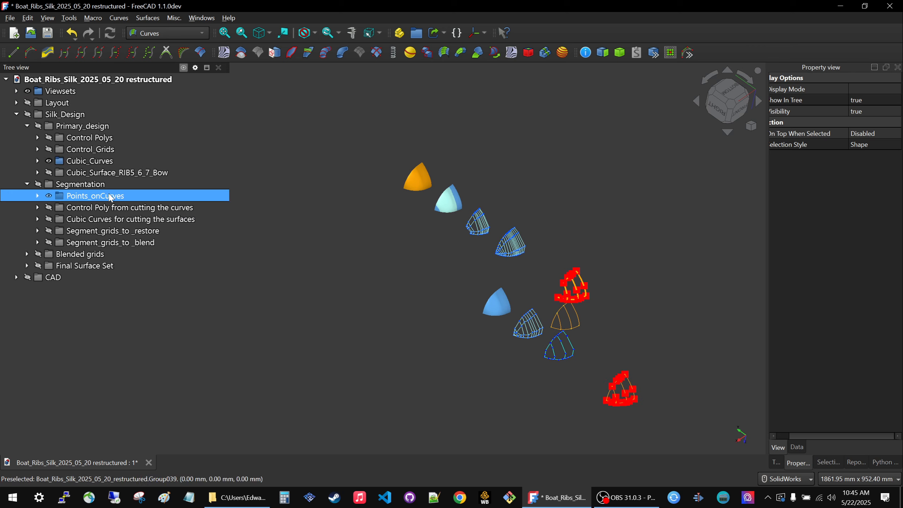
Select Point_onCurve_BOTTOM56_PT08 near the peak of the original curve network and widen the property panel to show full property names and values.
{"action": "scroll", "coordinate": [623, 384], "scroll_direction": "up", "scroll_amount": 5}
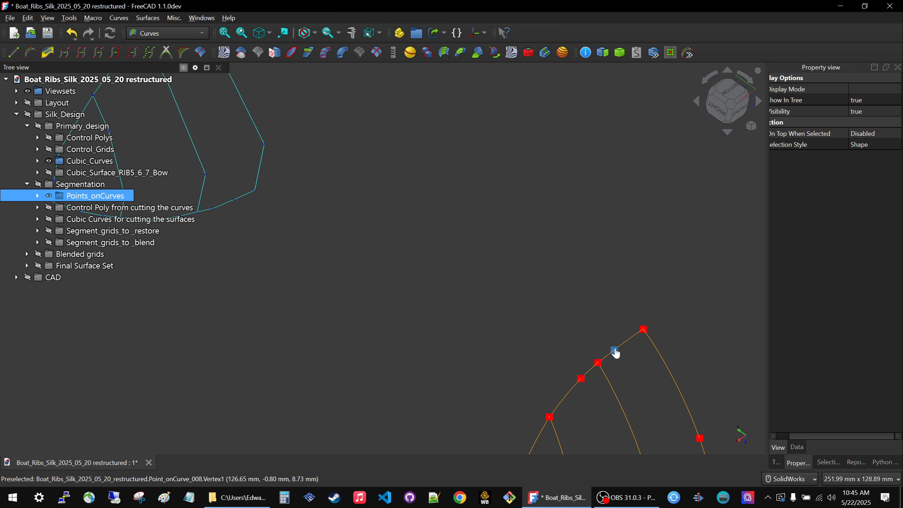
{"action": "left_click", "coordinate": [615, 353]}
{"action": "scroll", "coordinate": [615, 352], "scroll_direction": "down", "scroll_amount": 5}
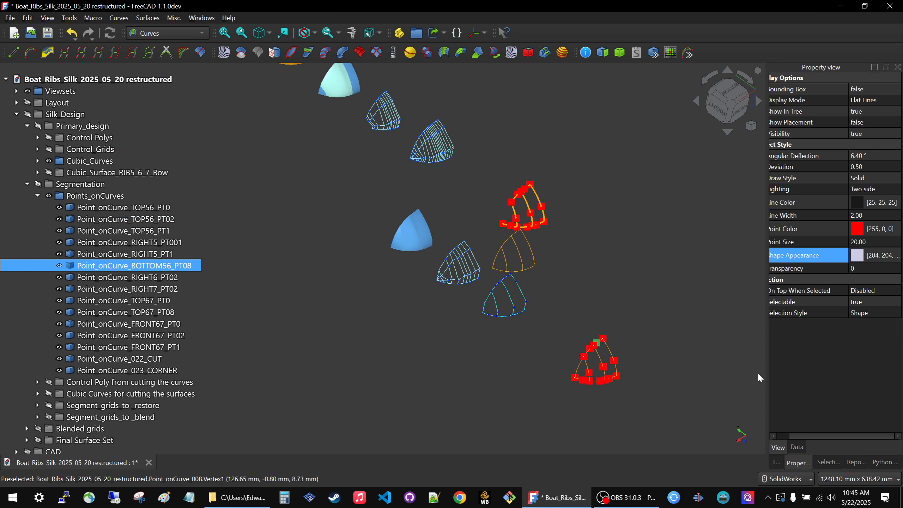
{"action": "left_click_drag", "start_coordinate": [767, 372], "coordinate": [628, 359]}
{"action": "scroll", "coordinate": [567, 325], "scroll_direction": "down", "scroll_amount": 3}
{"action": "scroll", "coordinate": [568, 325], "scroll_direction": "up", "scroll_amount": 5}
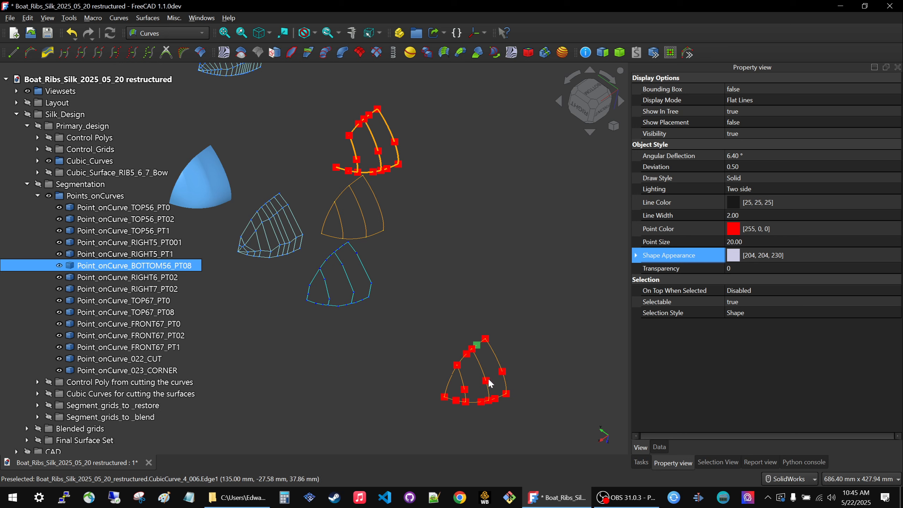
{"action": "scroll", "coordinate": [479, 351], "scroll_direction": "up", "scroll_amount": 6}
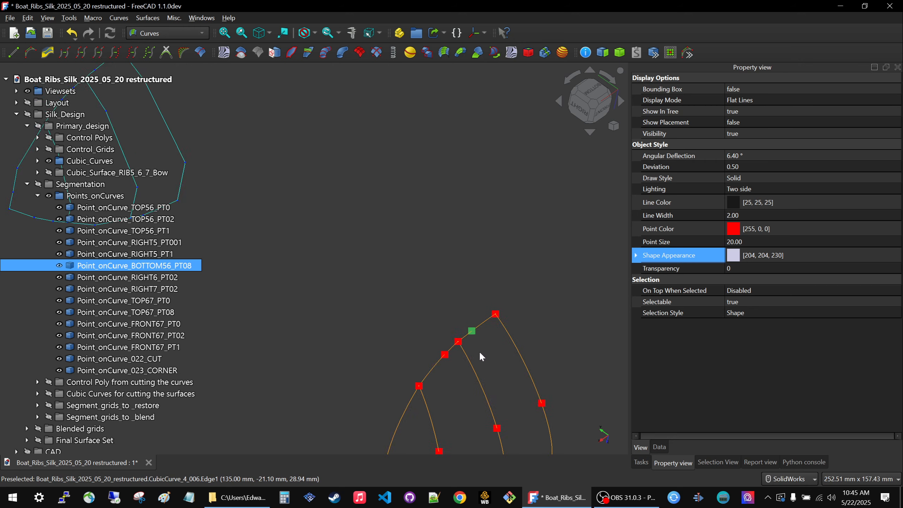
{"action": "left_click", "coordinate": [474, 335]}
{"action": "left_click", "coordinate": [470, 327]}
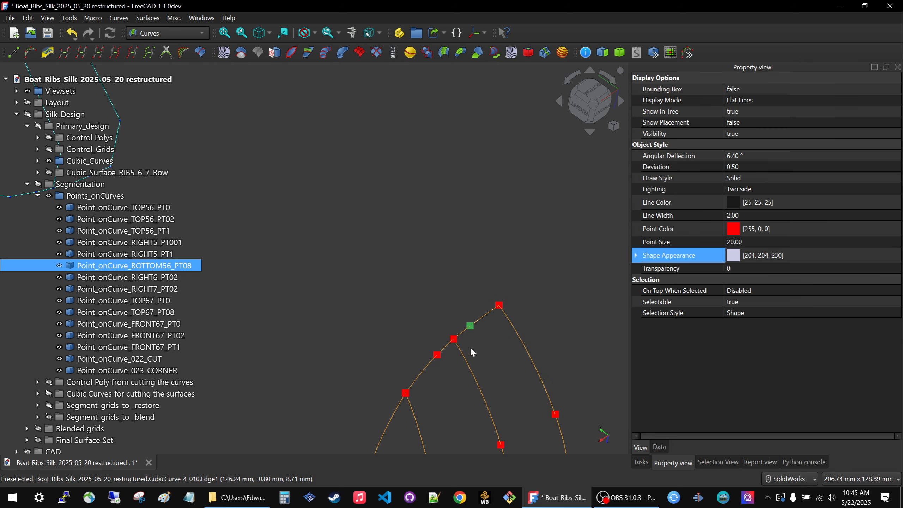
{"action": "scroll", "coordinate": [470, 346], "scroll_direction": "down", "scroll_amount": 5}
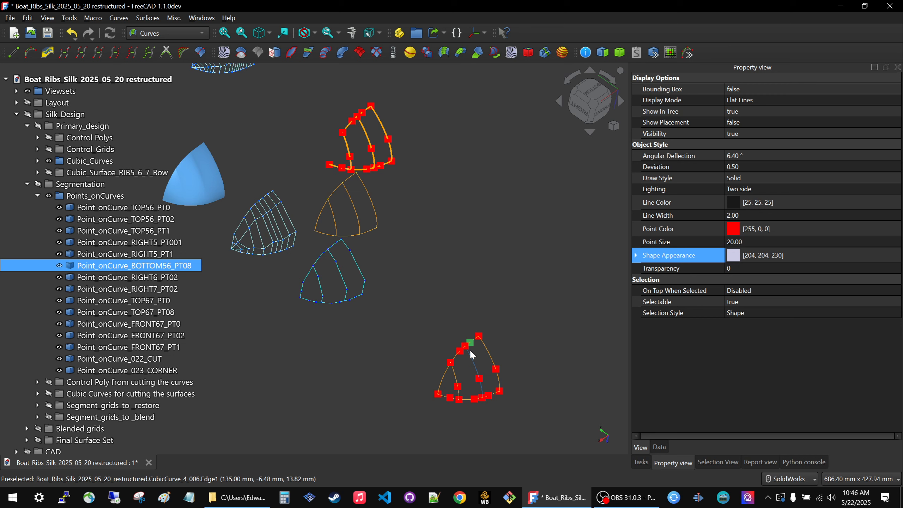
{"action": "scroll", "coordinate": [493, 329], "scroll_direction": "down", "scroll_amount": 3}
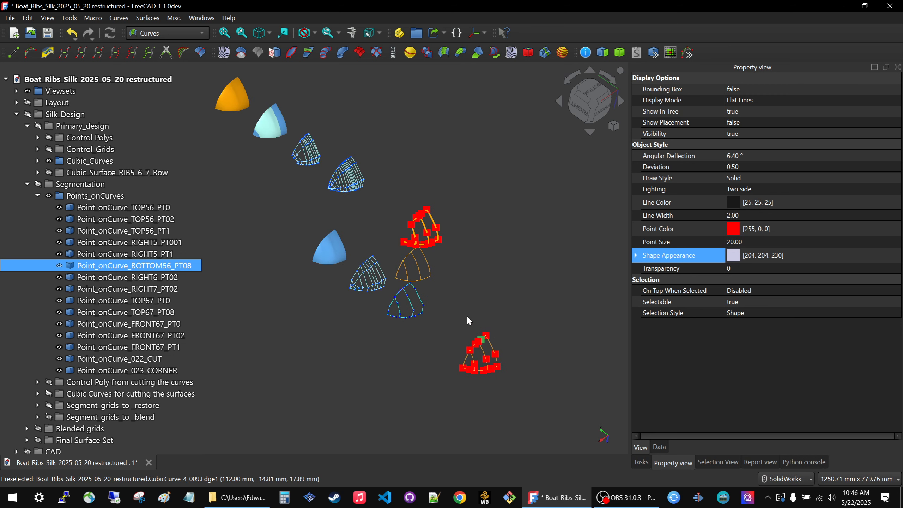
Step through the segmentation points from Point_onCurve_TOP56_PT0 to Point_onCurve_BOTTOM56_PT08, locating each one on the curves.
{"action": "left_click", "coordinate": [467, 321]}
{"action": "left_click", "coordinate": [151, 210]}
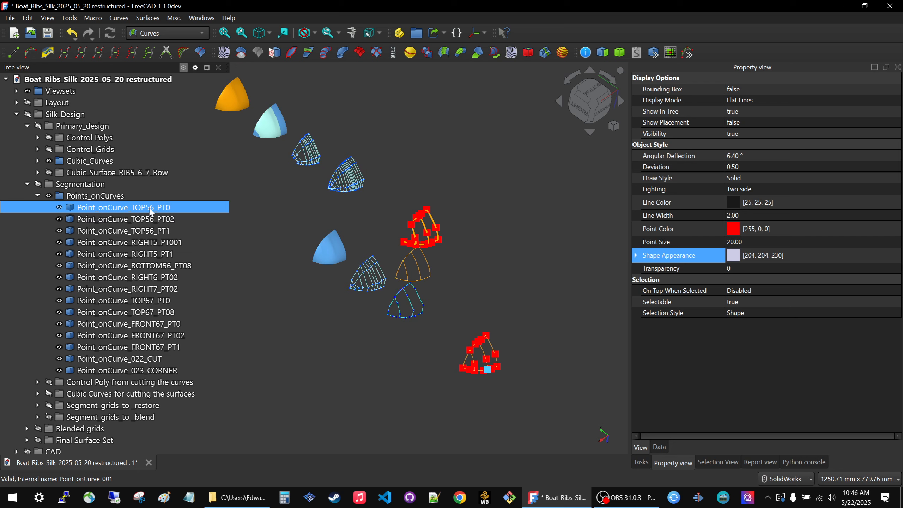
{"action": "key", "text": "Down"}
{"action": "key", "text": "Down"}
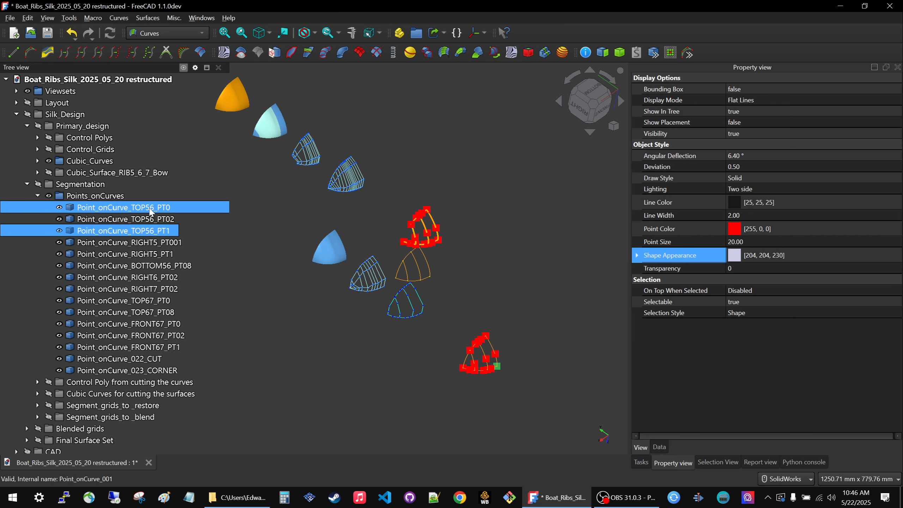
{"action": "key", "text": "Down"}
{"action": "key", "text": "Down"}
{"action": "key", "text": "Down"}
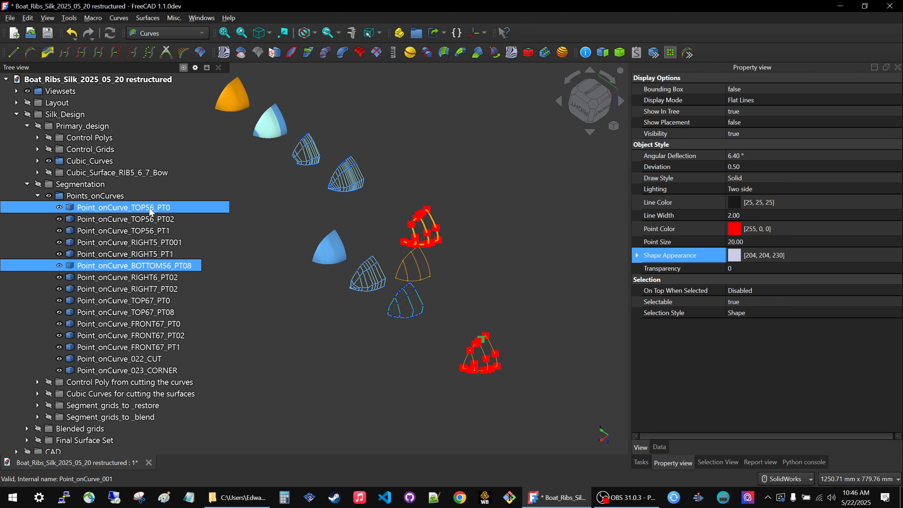
{"action": "left_click", "coordinate": [114, 277], "text": "ctrl"}
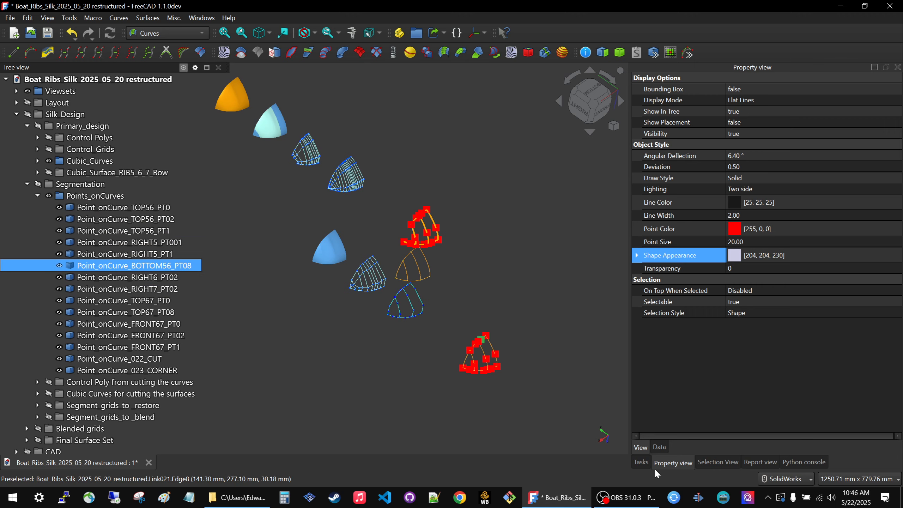
Display the data properties of Point_onCurve_BOTTOM56_PT08 and check its u parameter against its place on the curve.
{"action": "left_click", "coordinate": [661, 447]}
{"action": "left_click", "coordinate": [785, 146]}
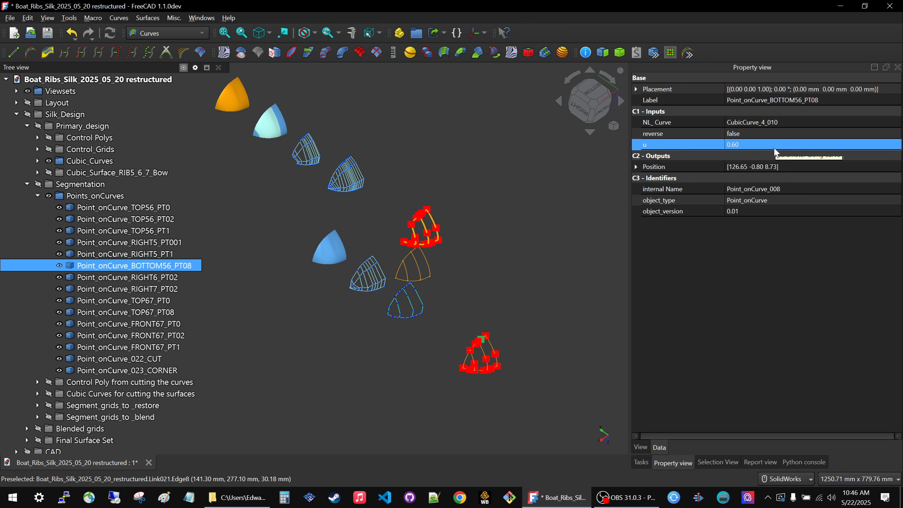
{"action": "scroll", "coordinate": [495, 352], "scroll_direction": "up", "scroll_amount": 6}
{"action": "scroll", "coordinate": [501, 350], "scroll_direction": "up", "scroll_amount": 4}
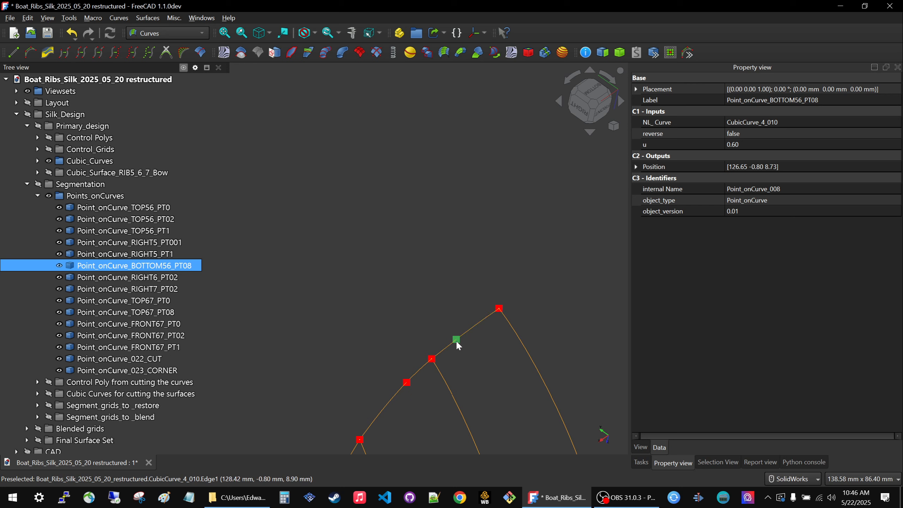
Compare the segmentation points on the original curves with the linked red-pointed curves, segment grids and light-blue surface set.
{"action": "scroll", "coordinate": [458, 342], "scroll_direction": "down", "scroll_amount": 10}
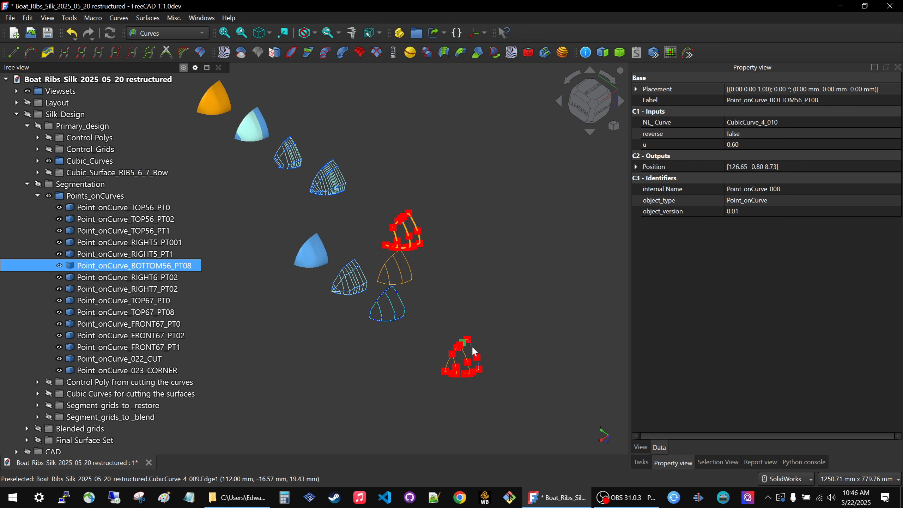
{"action": "scroll", "coordinate": [459, 334], "scroll_direction": "up", "scroll_amount": 5}
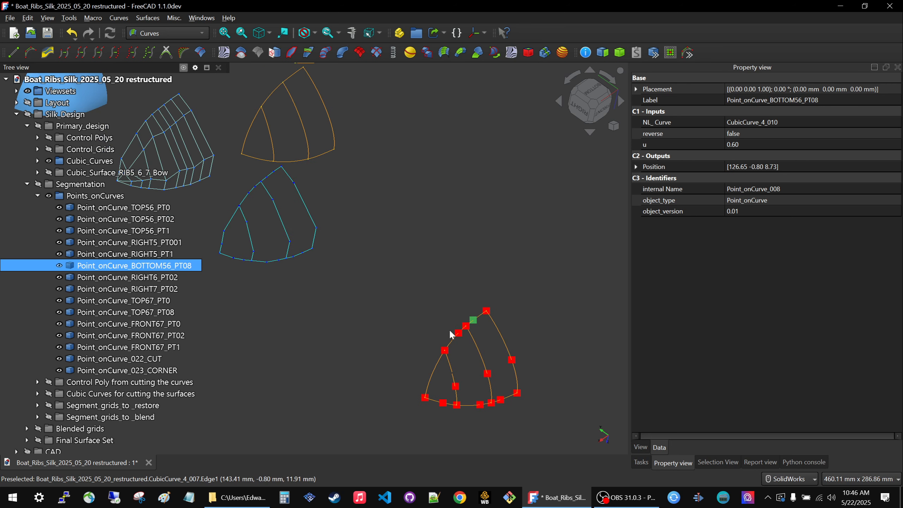
{"action": "scroll", "coordinate": [462, 330], "scroll_direction": "down", "scroll_amount": 5}
{"action": "scroll", "coordinate": [451, 222], "scroll_direction": "up", "scroll_amount": 3}
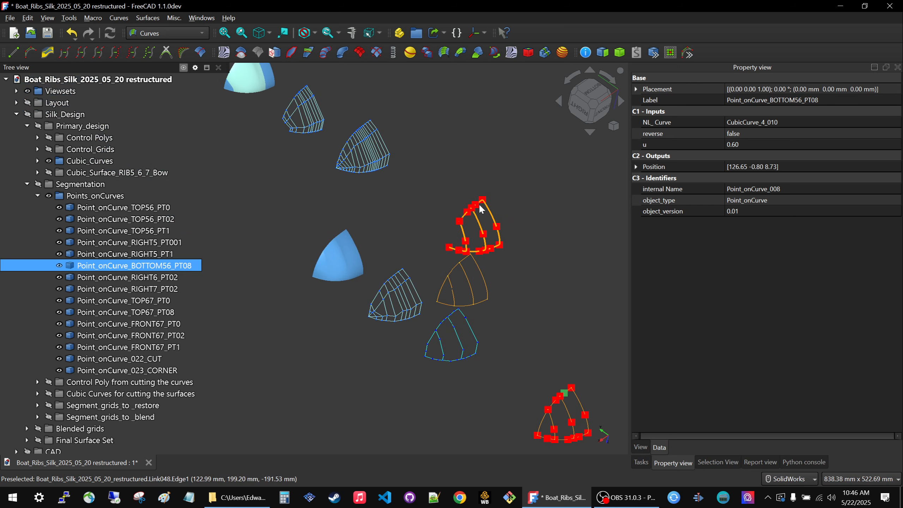
{"action": "scroll", "coordinate": [482, 208], "scroll_direction": "down", "scroll_amount": 3}
{"action": "scroll", "coordinate": [388, 146], "scroll_direction": "up", "scroll_amount": 4}
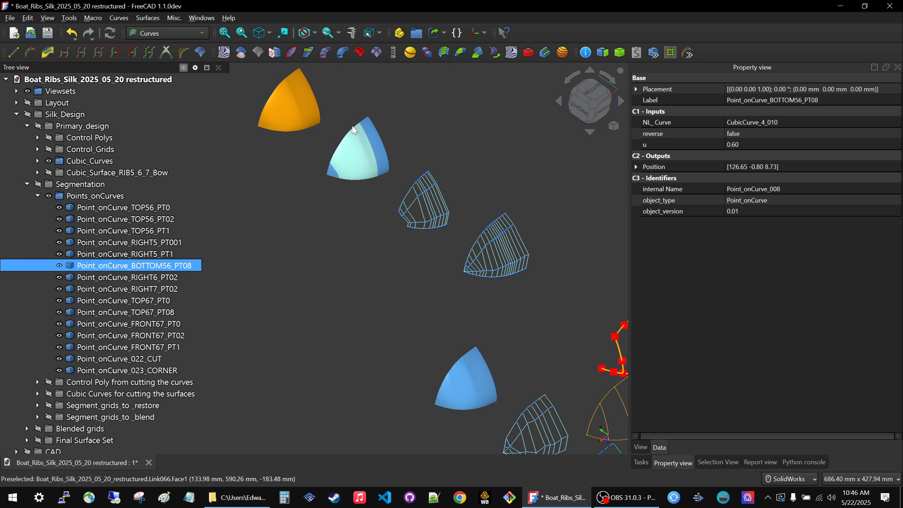
{"action": "scroll", "coordinate": [373, 112], "scroll_direction": "down", "scroll_amount": 2}
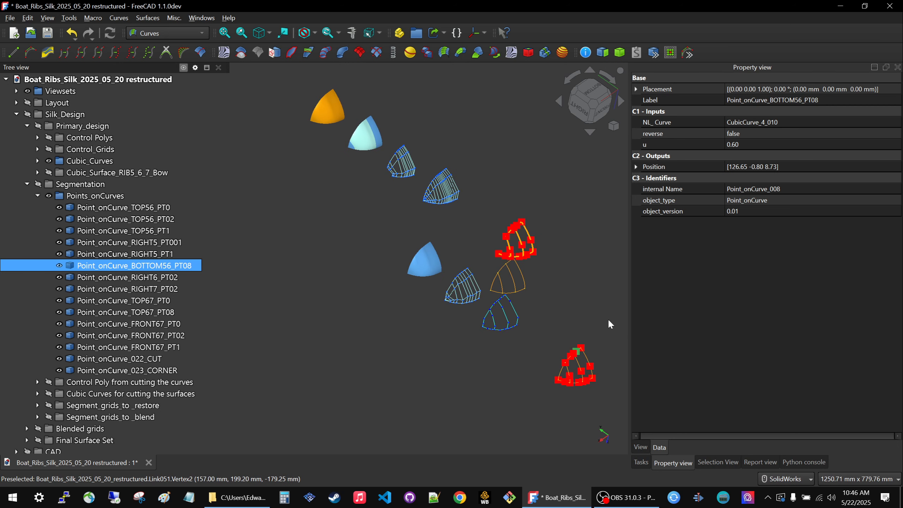
Set the u parameter of Point_onCurve_BOTTOM56_PT08 to 0.1.
{"action": "left_click", "coordinate": [768, 145]}
{"action": "left_click", "coordinate": [768, 145]}
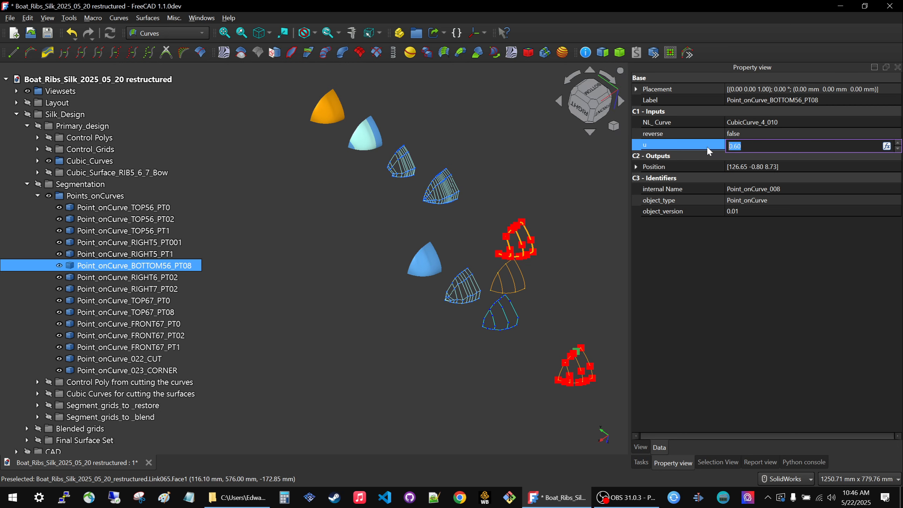
{"action": "type", "text": "0.1"}
{"action": "key", "text": "Return"}
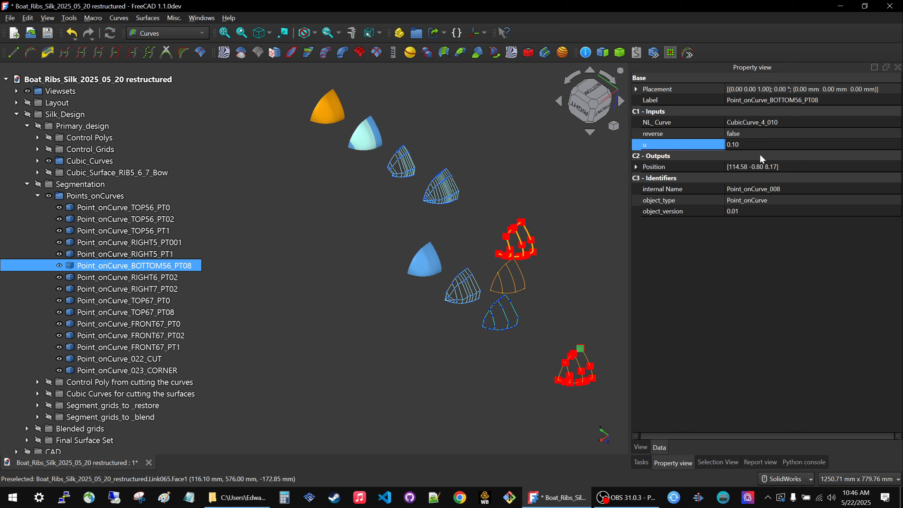
{"action": "left_click", "coordinate": [769, 242]}
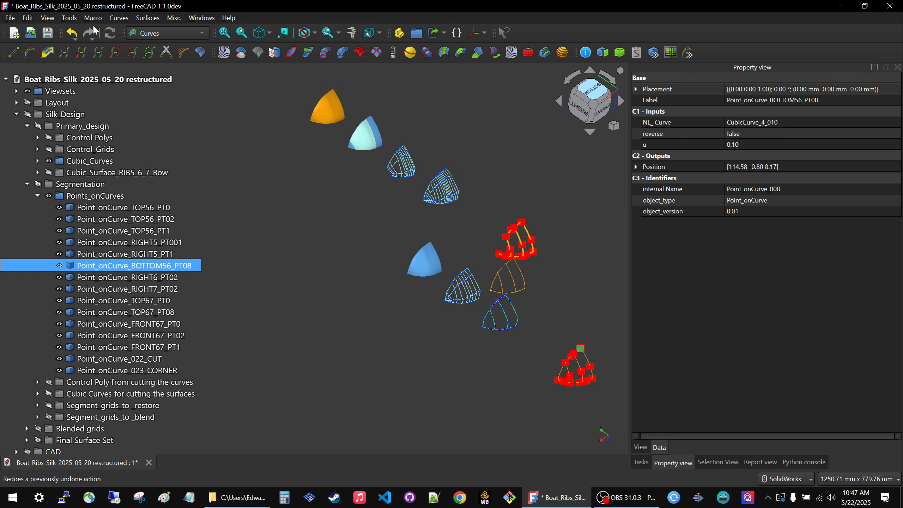
Inspect the moved bottom-edge point near the peak of the linked red-pointed curves.
{"action": "left_click", "coordinate": [331, 206]}
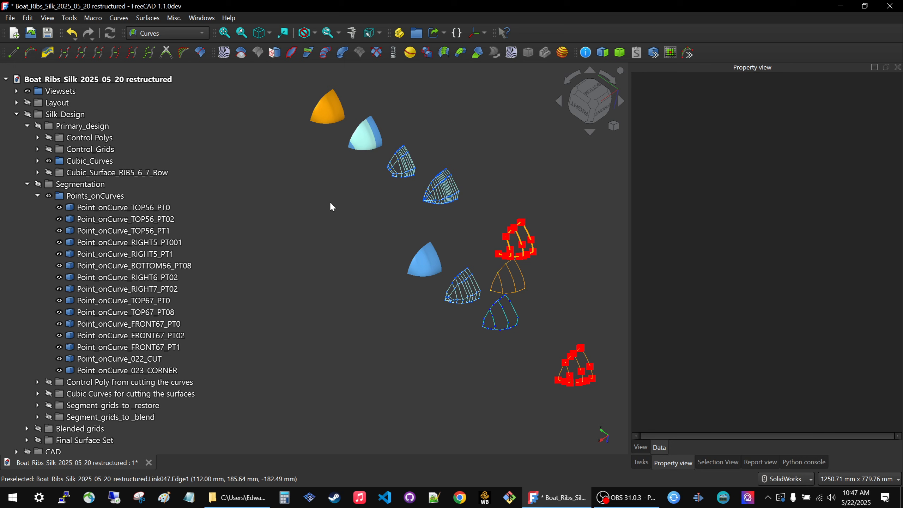
{"action": "scroll", "coordinate": [534, 213], "scroll_direction": "up", "scroll_amount": 5}
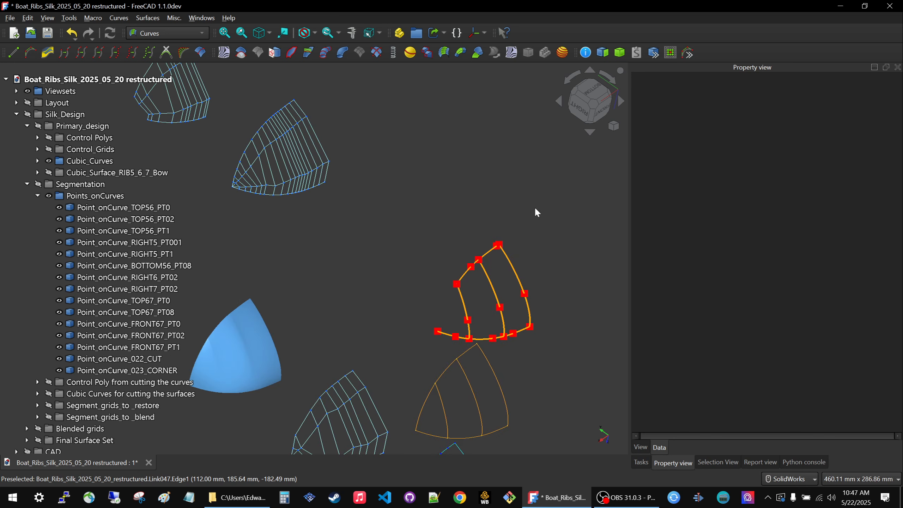
{"action": "scroll", "coordinate": [532, 214], "scroll_direction": "down", "scroll_amount": 1}
{"action": "scroll", "coordinate": [526, 218], "scroll_direction": "up", "scroll_amount": 5}
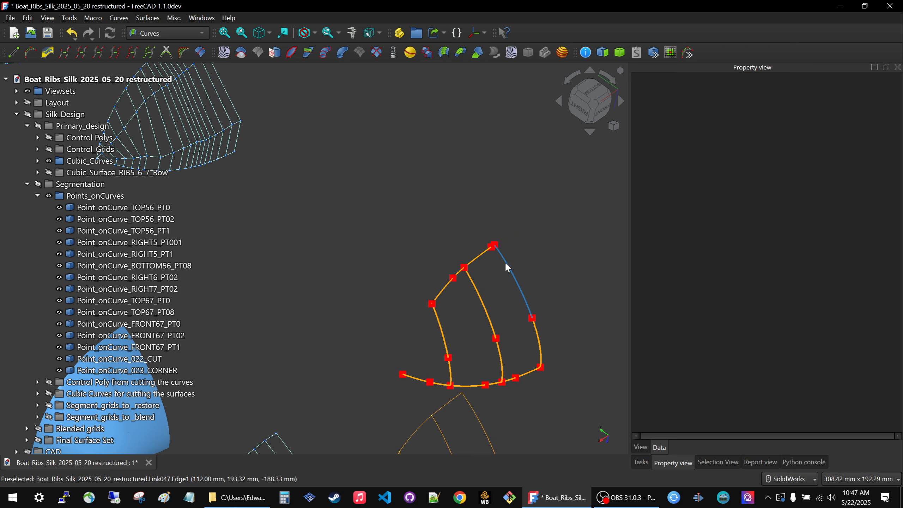
{"action": "scroll", "coordinate": [505, 262], "scroll_direction": "down", "scroll_amount": 5}
{"action": "scroll", "coordinate": [507, 259], "scroll_direction": "up", "scroll_amount": 10}
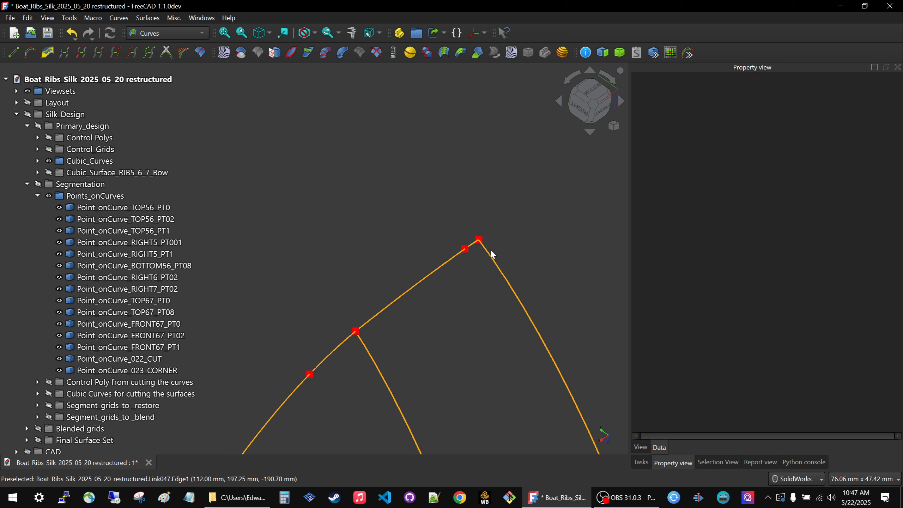
{"action": "scroll", "coordinate": [469, 248], "scroll_direction": "down", "scroll_amount": 10}
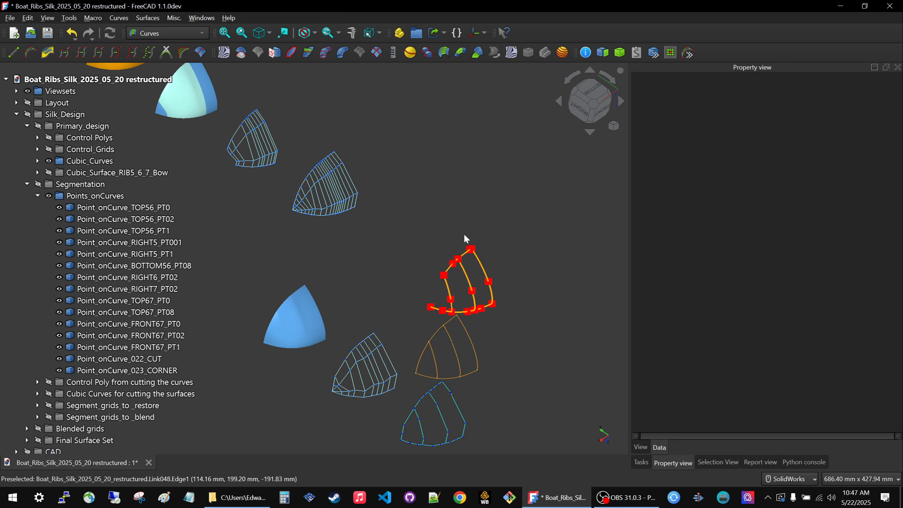
Recompute the linked segment grid ControlGrid44_EdgeSegment_009 and reselect it to check its place in the grid set.
{"action": "left_click", "coordinate": [350, 178]}
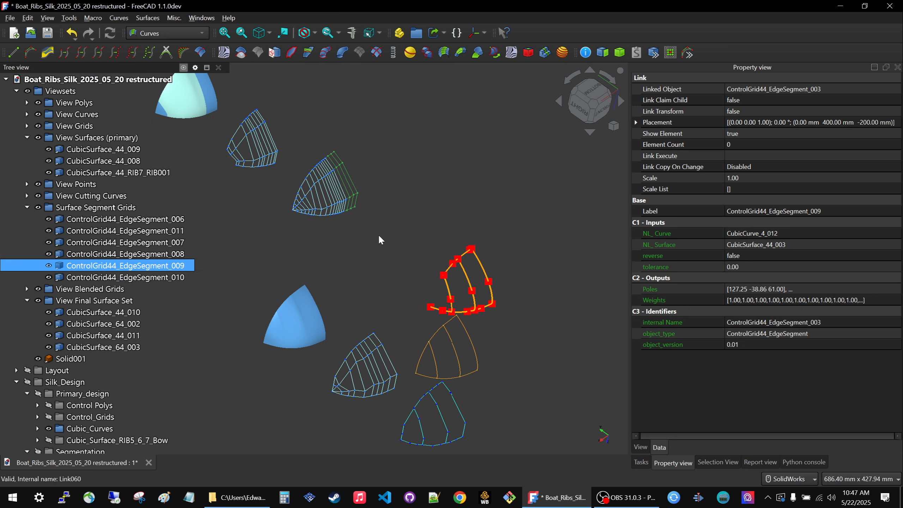
{"action": "right_click", "coordinate": [100, 269]}
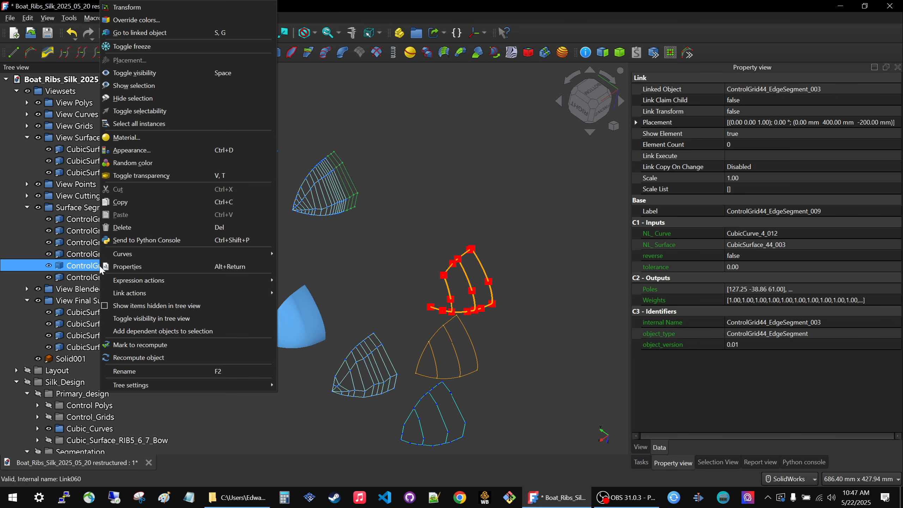
{"action": "left_click", "coordinate": [143, 356]}
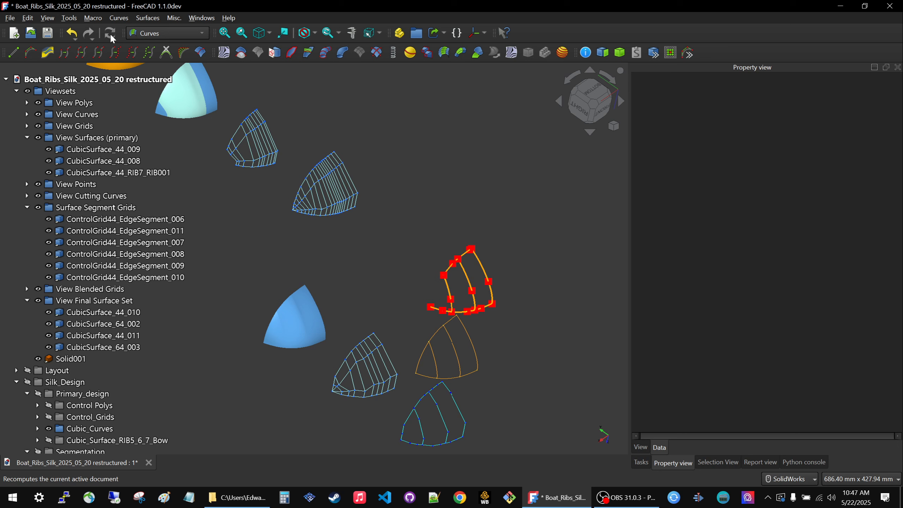
{"action": "scroll", "coordinate": [460, 277], "scroll_direction": "down", "scroll_amount": 2}
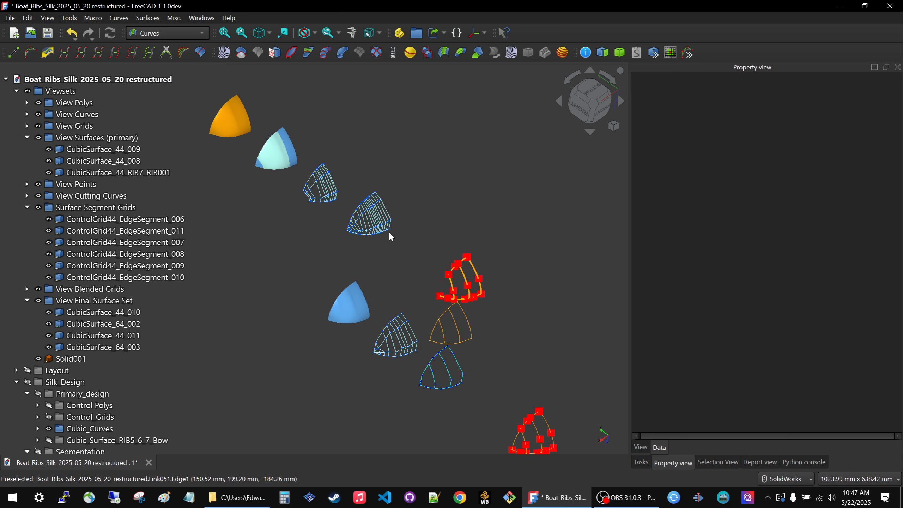
{"action": "left_click", "coordinate": [387, 214]}
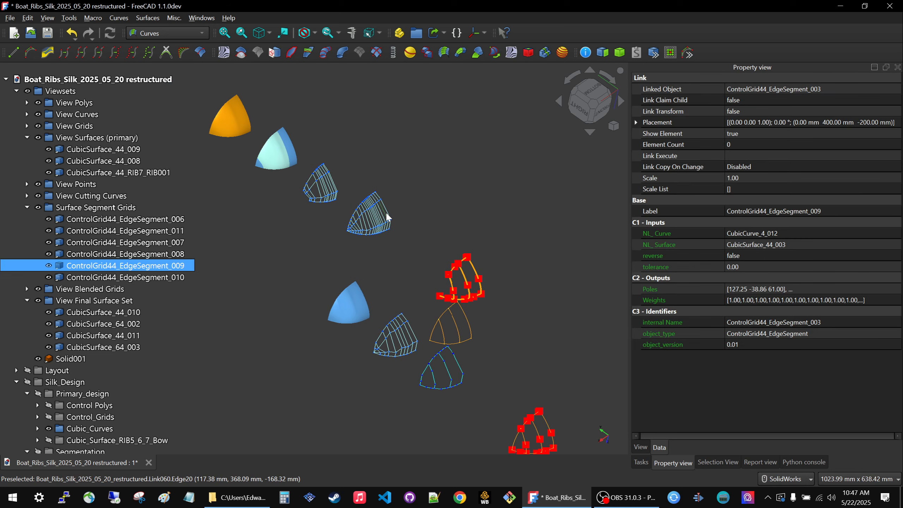
Expand the Segment_grids_to _restore group under Segmentation and show its two edge segment grids.
{"action": "scroll", "coordinate": [39, 211], "scroll_direction": "down", "scroll_amount": 8}
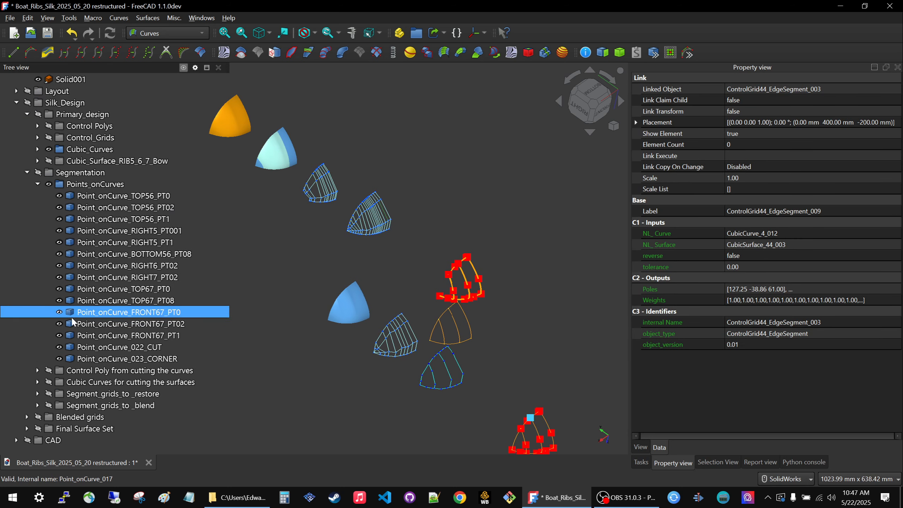
{"action": "left_click", "coordinate": [76, 372]}
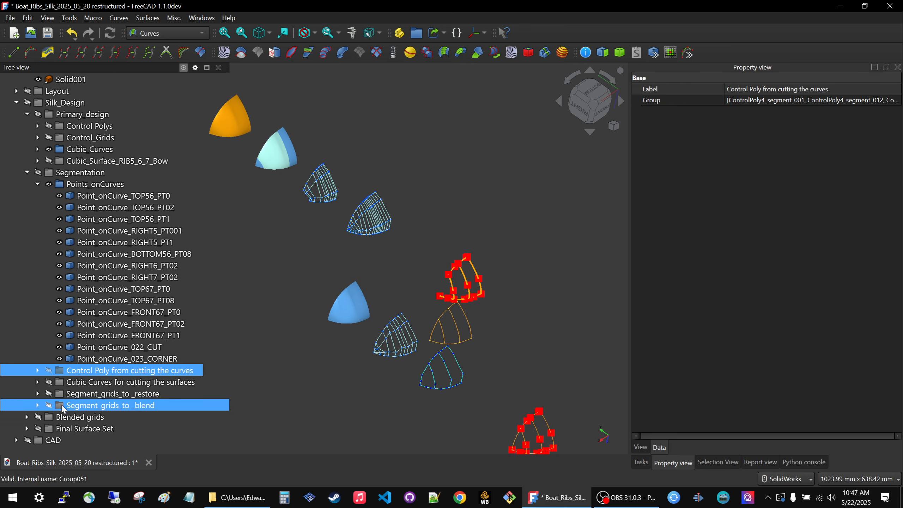
{"action": "left_click", "coordinate": [60, 395], "text": "ctrl"}
{"action": "left_click", "coordinate": [61, 395]}
{"action": "double_click", "coordinate": [59, 395]}
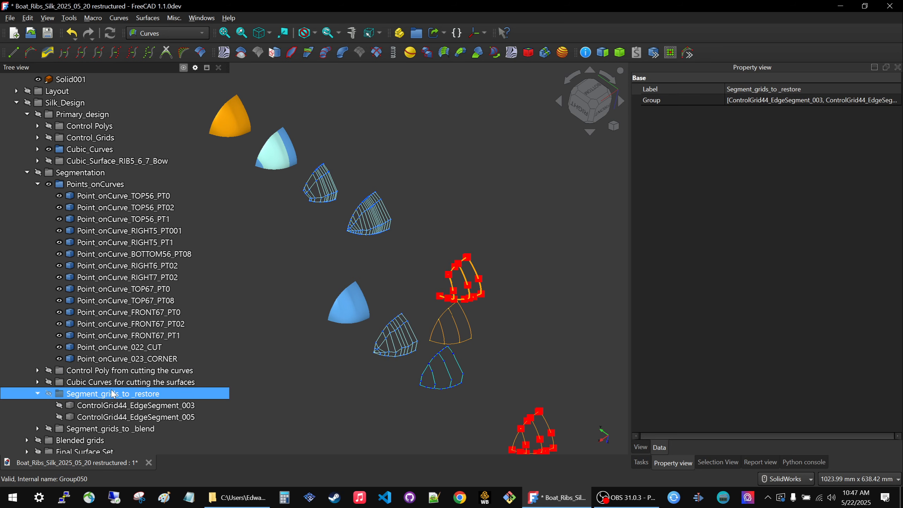
{"action": "key", "text": "space"}
Check the edge segment grids against the points on the original curves, then hide the Segment_grids_to _restore group.
{"action": "scroll", "coordinate": [514, 325], "scroll_direction": "down", "scroll_amount": 2}
{"action": "scroll", "coordinate": [511, 318], "scroll_direction": "up", "scroll_amount": 5}
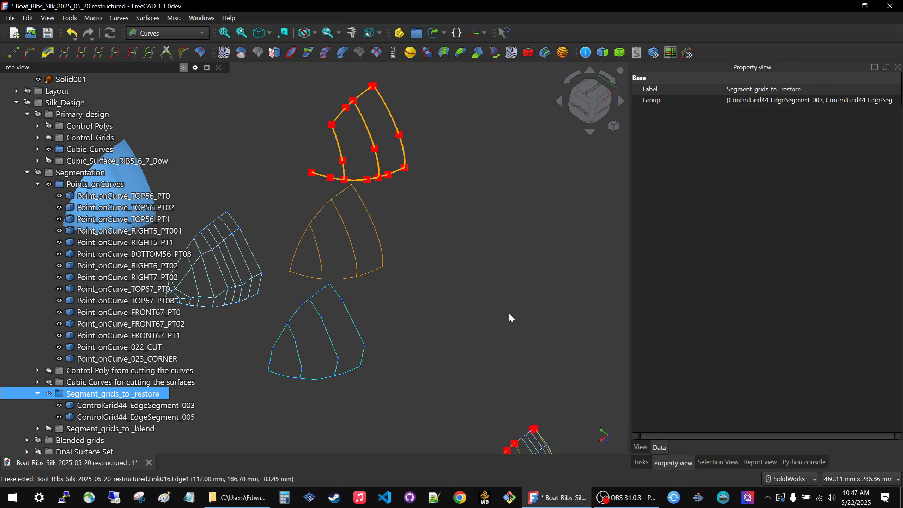
{"action": "scroll", "coordinate": [511, 318], "scroll_direction": "down", "scroll_amount": 2}
{"action": "scroll", "coordinate": [501, 337], "scroll_direction": "up", "scroll_amount": 6}
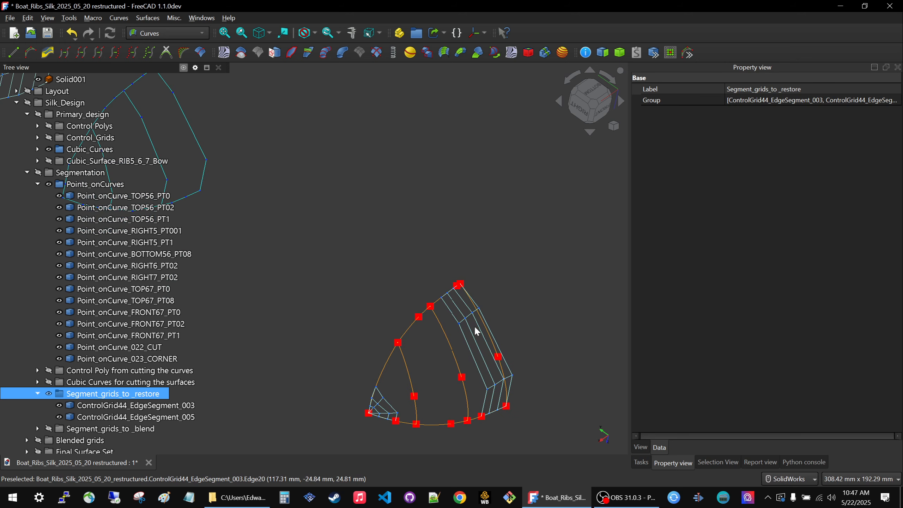
{"action": "scroll", "coordinate": [477, 332], "scroll_direction": "down", "scroll_amount": 4}
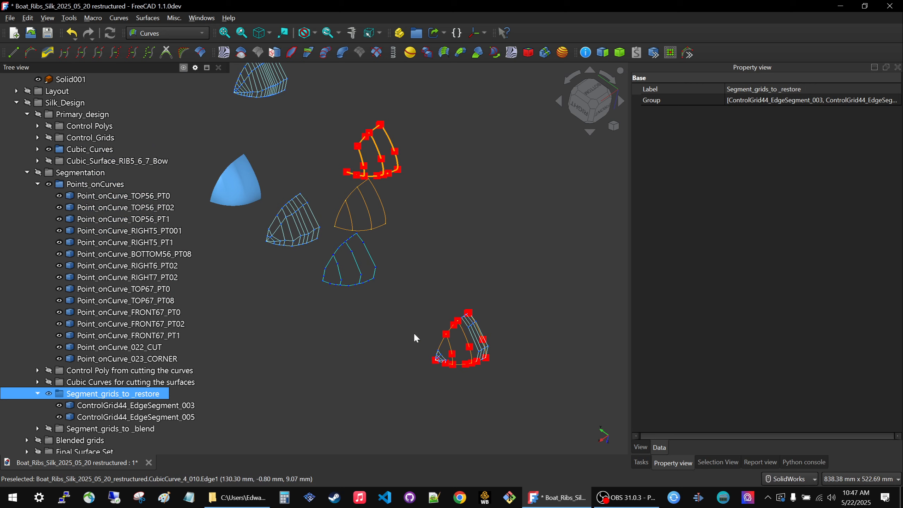
{"action": "left_click", "coordinate": [398, 339]}
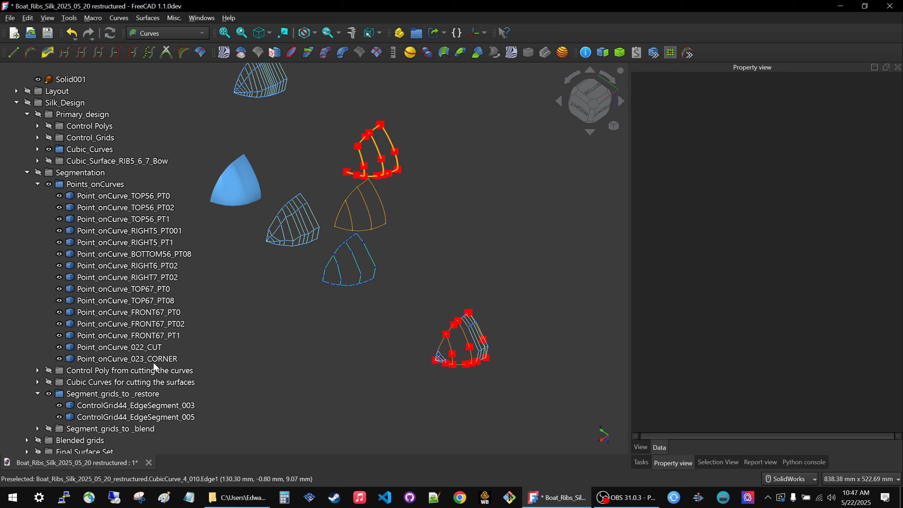
{"action": "left_click", "coordinate": [109, 394]}
{"action": "key", "text": "space"}
Examine the segmentation points on the linked curves and select Point_onCurve_TOP56_PT002 to check its linked point and u parameter.
{"action": "scroll", "coordinate": [377, 107], "scroll_direction": "up", "scroll_amount": 5}
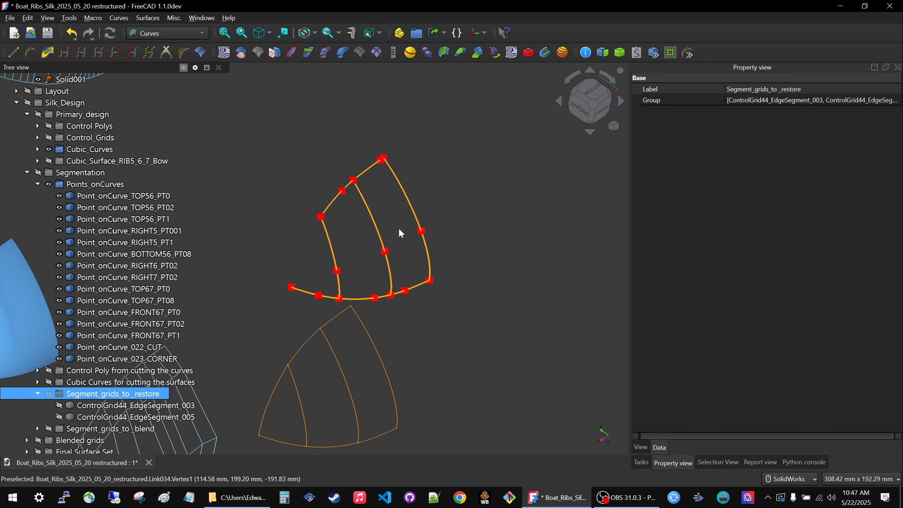
{"action": "scroll", "coordinate": [470, 276], "scroll_direction": "down", "scroll_amount": 3}
{"action": "scroll", "coordinate": [402, 193], "scroll_direction": "up", "scroll_amount": 3}
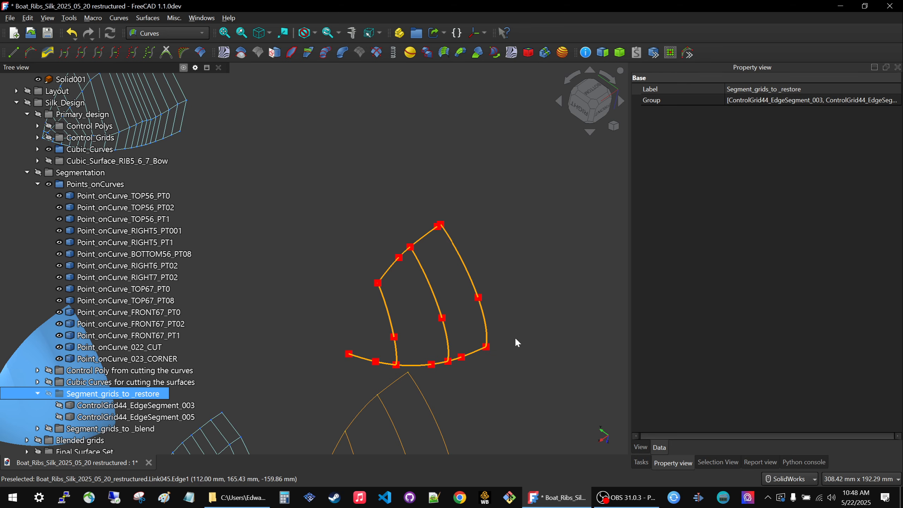
{"action": "scroll", "coordinate": [515, 336], "scroll_direction": "down", "scroll_amount": 3}
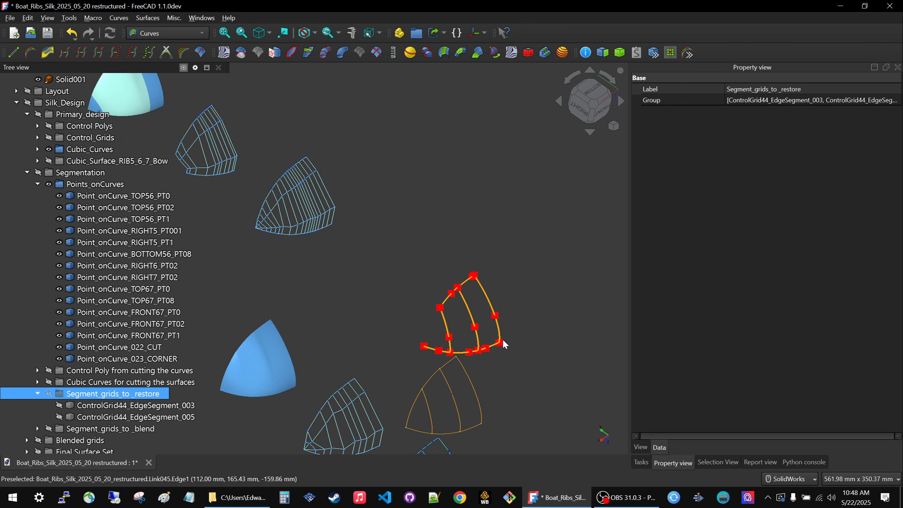
{"action": "scroll", "coordinate": [507, 362], "scroll_direction": "up", "scroll_amount": 6}
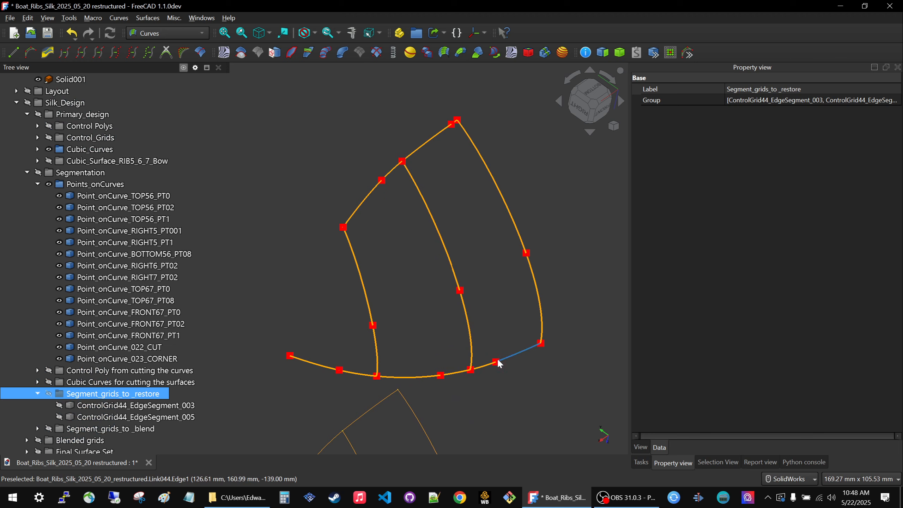
{"action": "scroll", "coordinate": [497, 363], "scroll_direction": "up", "scroll_amount": 8}
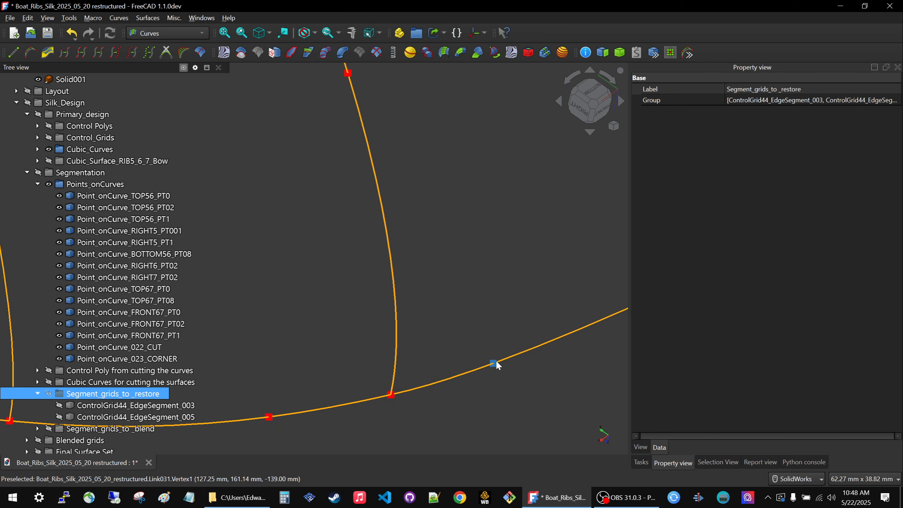
{"action": "left_click", "coordinate": [494, 365]}
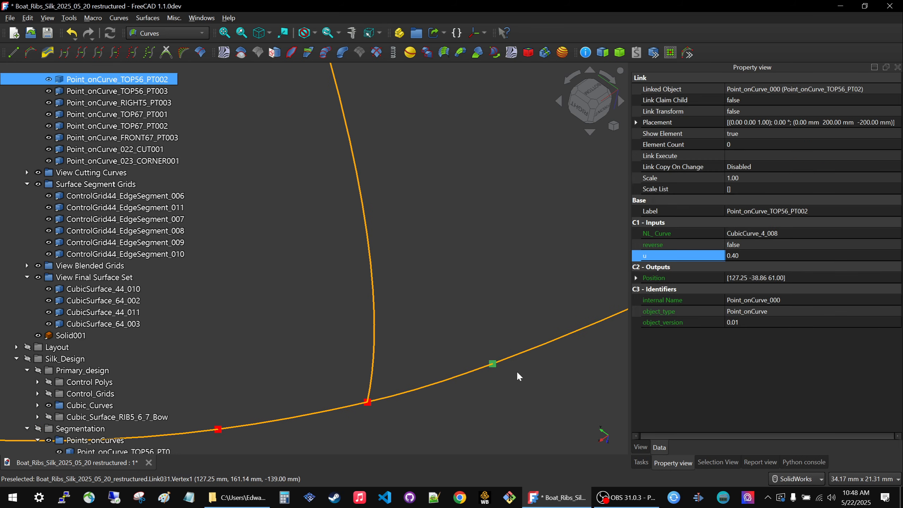
{"action": "scroll", "coordinate": [516, 368], "scroll_direction": "down", "scroll_amount": 9}
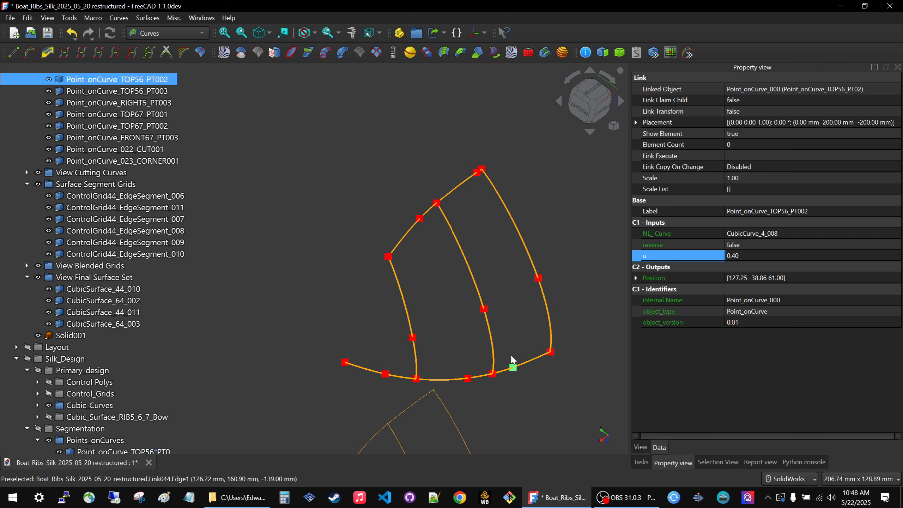
Step through the source points in the Points_onCurves group down to Point_onCurve_BOTTOM56_PT08 and locate it on the original curves.
{"action": "scroll", "coordinate": [124, 245], "scroll_direction": "down", "scroll_amount": 8}
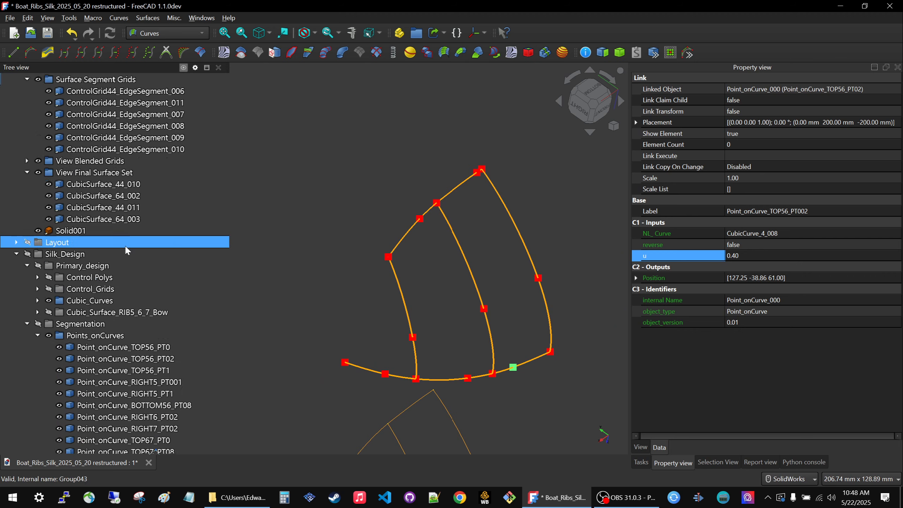
{"action": "left_click", "coordinate": [301, 198]}
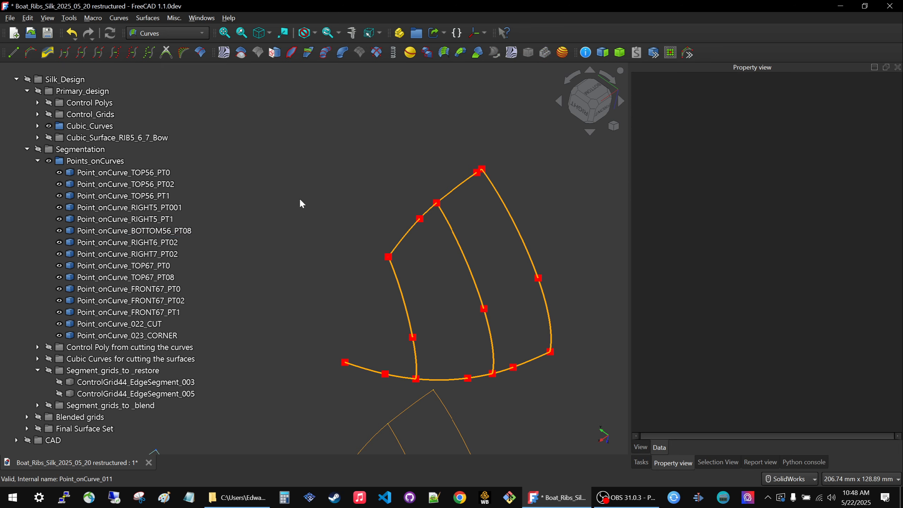
{"action": "left_click", "coordinate": [101, 173]}
{"action": "key", "text": "Down"}
{"action": "key", "text": "Down"}
{"action": "key", "text": "Down"}
{"action": "key", "text": "Down"}
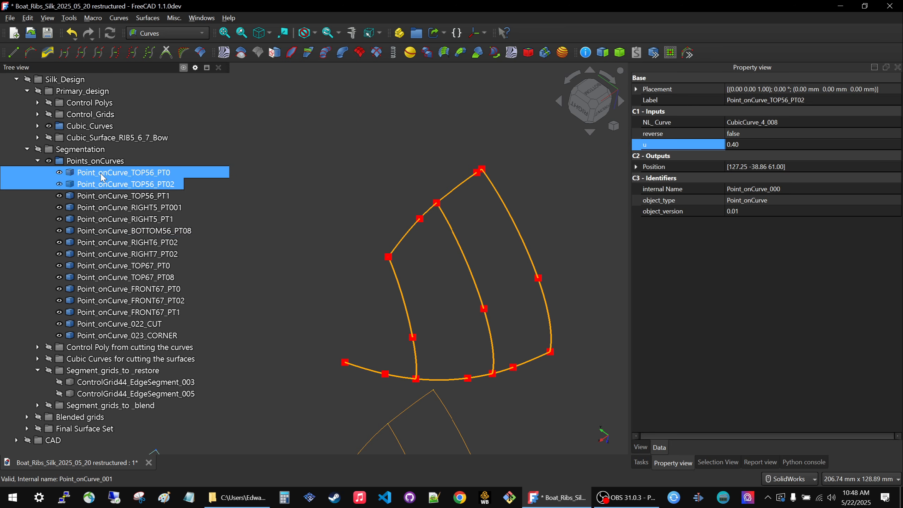
{"action": "key", "text": "Down"}
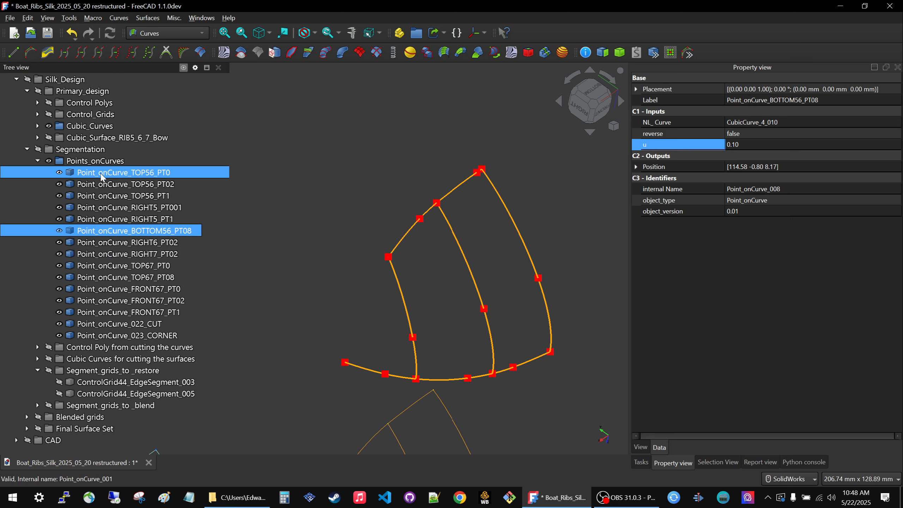
{"action": "scroll", "coordinate": [371, 304], "scroll_direction": "down", "scroll_amount": 4}
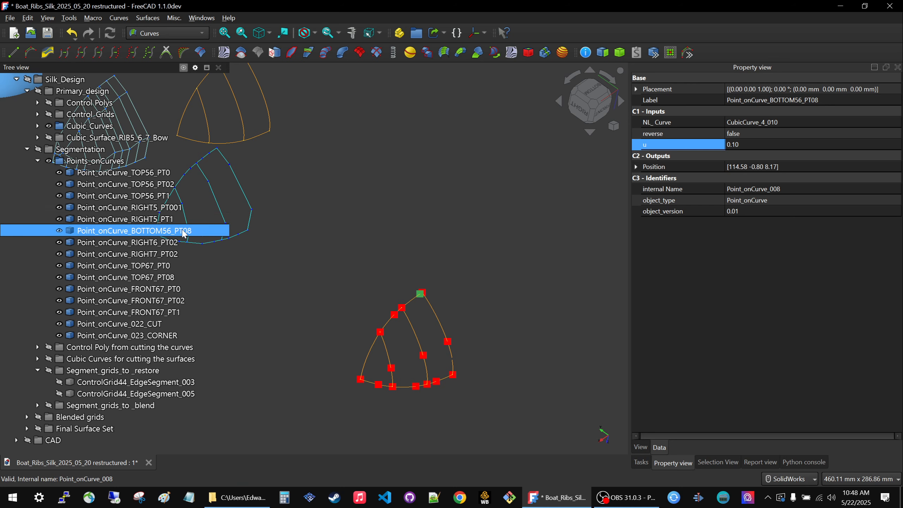
Select the source point Point_onCurve_TOP56_PT0 and compare the original curves with the linked display sets and View Points group.
{"action": "scroll", "coordinate": [121, 214], "scroll_direction": "up", "scroll_amount": 1}
{"action": "left_click", "coordinate": [120, 211]}
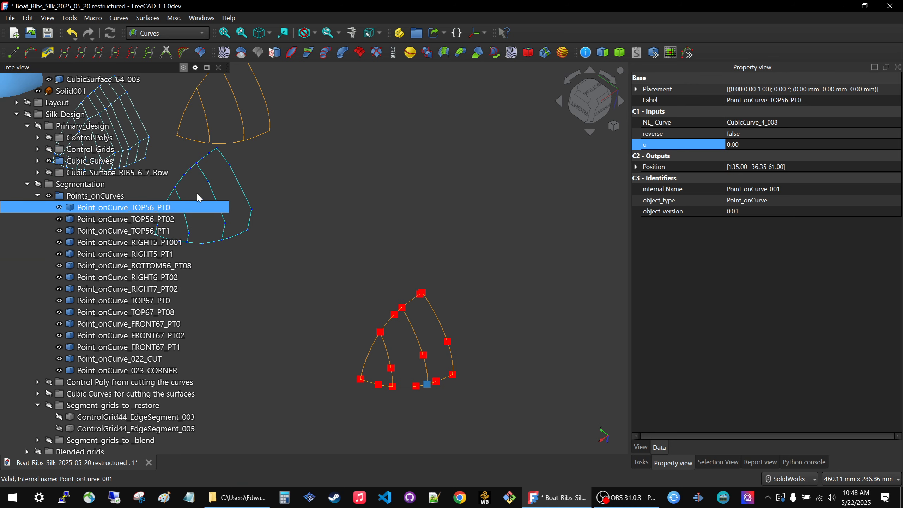
{"action": "scroll", "coordinate": [463, 288], "scroll_direction": "down", "scroll_amount": 4}
{"action": "scroll", "coordinate": [414, 248], "scroll_direction": "down", "scroll_amount": 2}
{"action": "scroll", "coordinate": [276, 187], "scroll_direction": "down", "scroll_amount": 1}
{"action": "scroll", "coordinate": [142, 173], "scroll_direction": "up", "scroll_amount": 3}
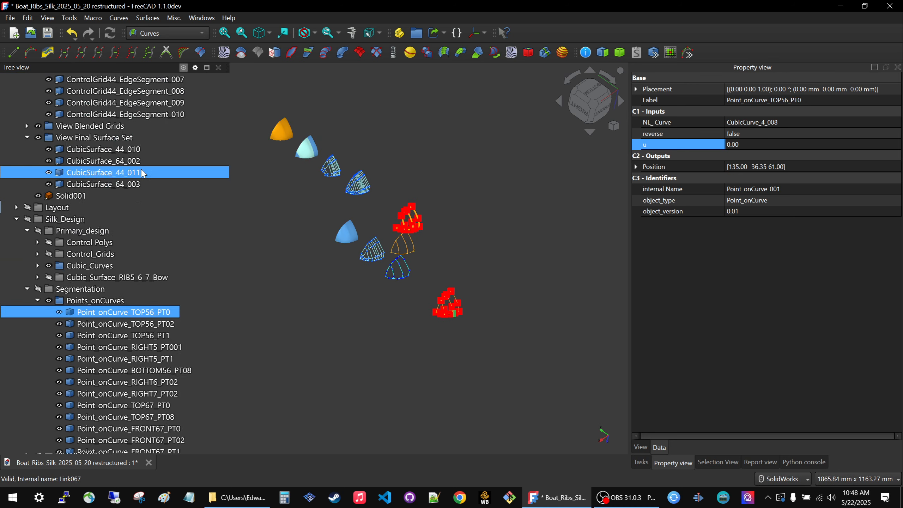
{"action": "scroll", "coordinate": [142, 173], "scroll_direction": "up", "scroll_amount": 10}
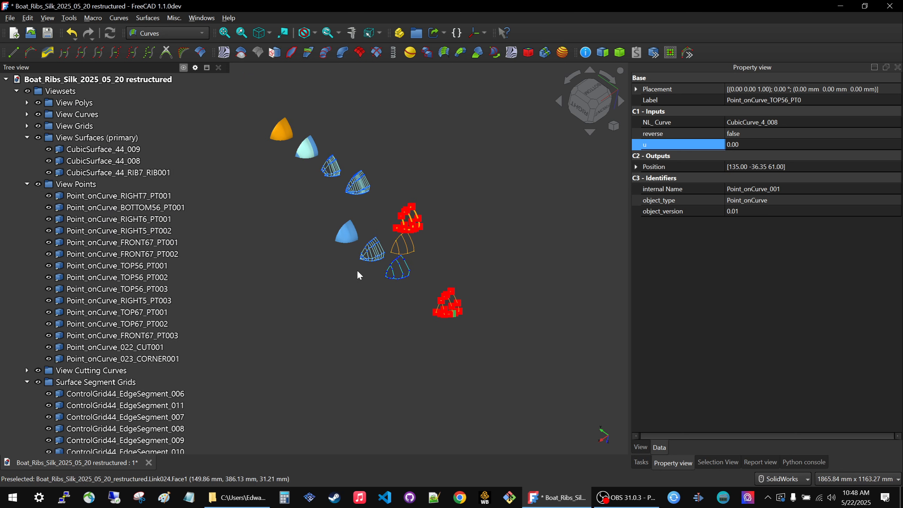
Collapse the View Surfaces, View Points, Surface Segment Grids and View Final Surface Set groups to reach the source Points_onCurves group.
{"action": "left_click", "coordinate": [27, 138]}
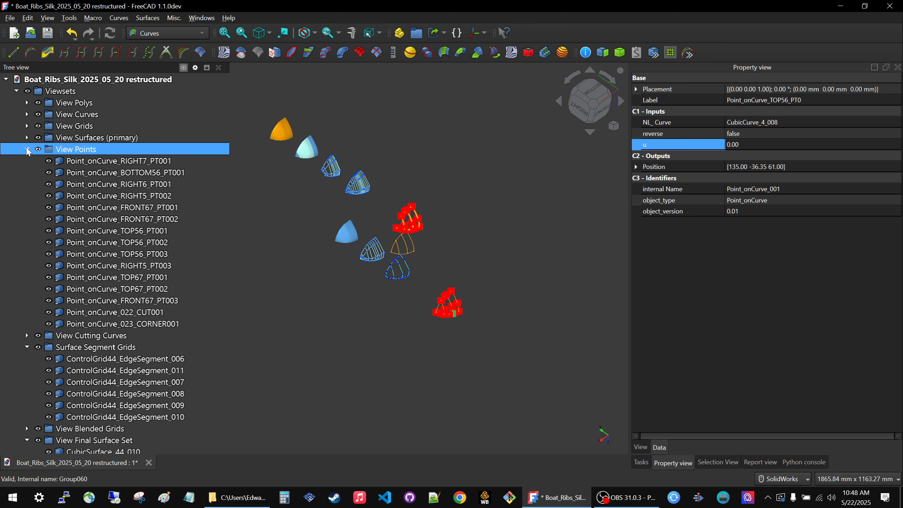
{"action": "left_click", "coordinate": [27, 149]}
{"action": "left_click", "coordinate": [27, 172]}
{"action": "left_click", "coordinate": [27, 195]}
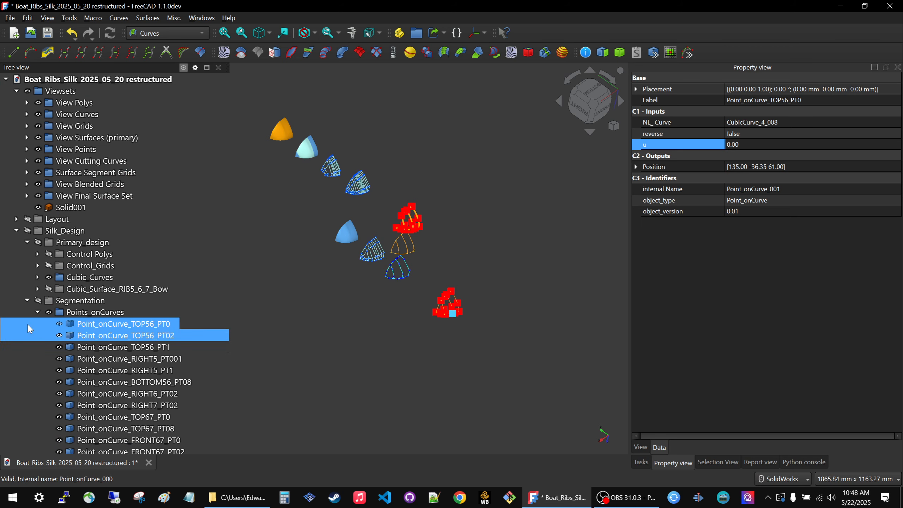
{"action": "scroll", "coordinate": [34, 339], "scroll_direction": "down", "scroll_amount": 5}
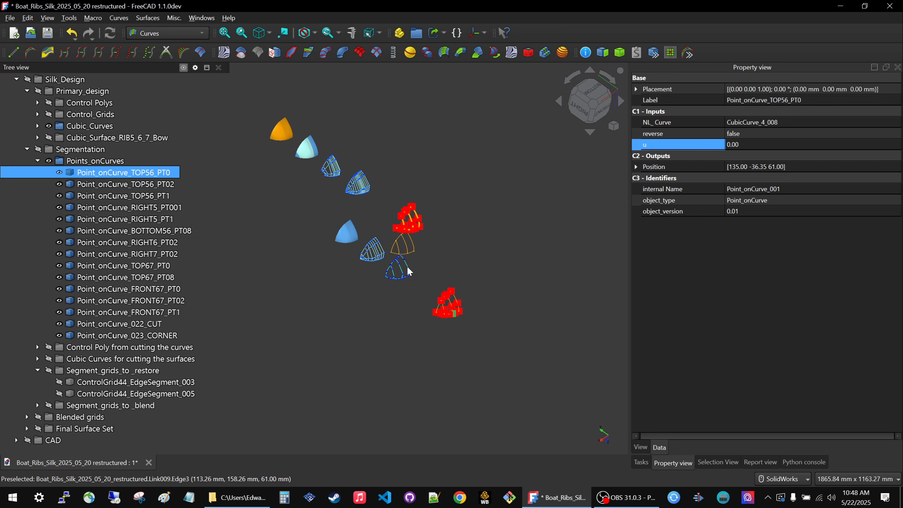
Locate Point_onCurve_TOP56_PT02 on the original curves and copy its label for use in an expression.
{"action": "scroll", "coordinate": [441, 301], "scroll_direction": "up", "scroll_amount": 5}
{"action": "scroll", "coordinate": [453, 341], "scroll_direction": "up", "scroll_amount": 6}
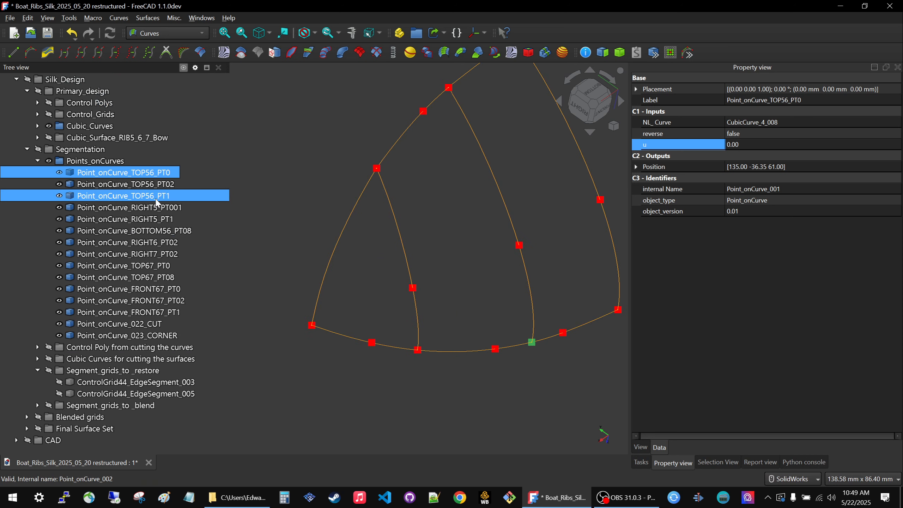
{"action": "left_click", "coordinate": [144, 188]}
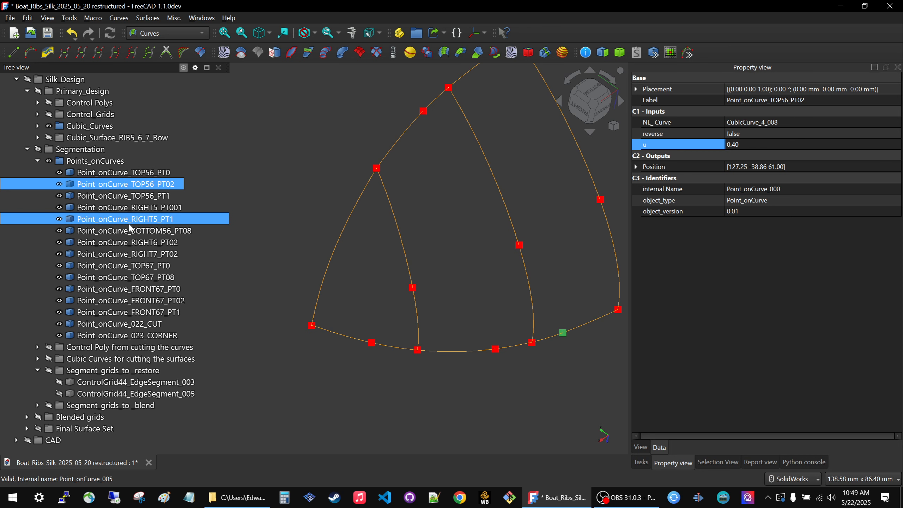
{"action": "scroll", "coordinate": [422, 377], "scroll_direction": "down", "scroll_amount": 2}
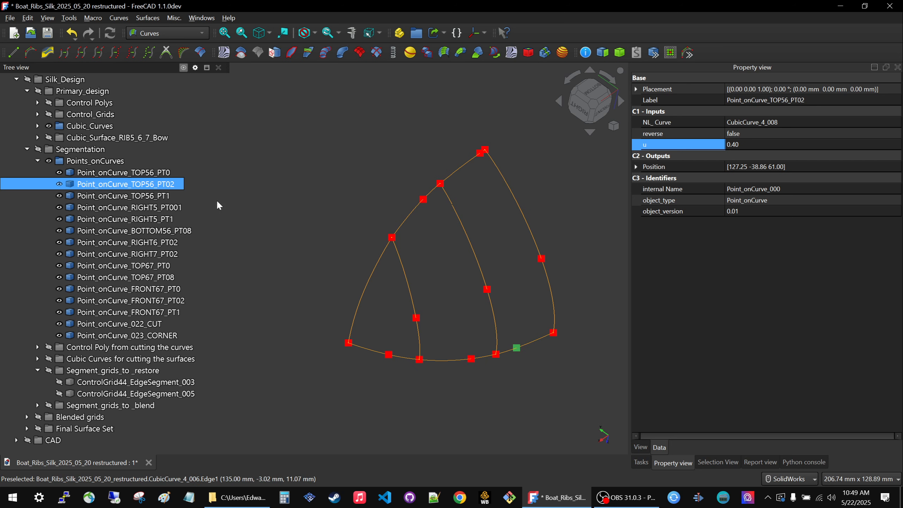
{"action": "left_click", "coordinate": [128, 187]}
{"action": "key", "text": "ctrl+c"}
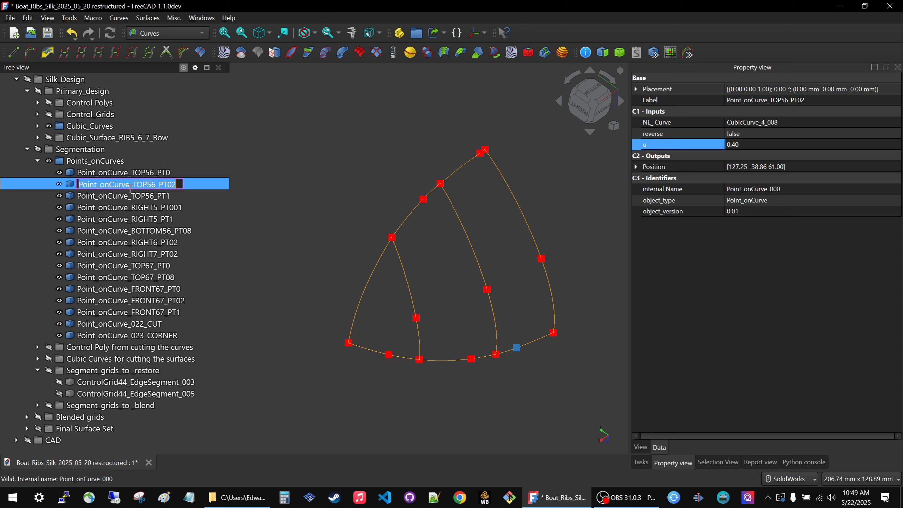
{"action": "left_click", "coordinate": [343, 182]}
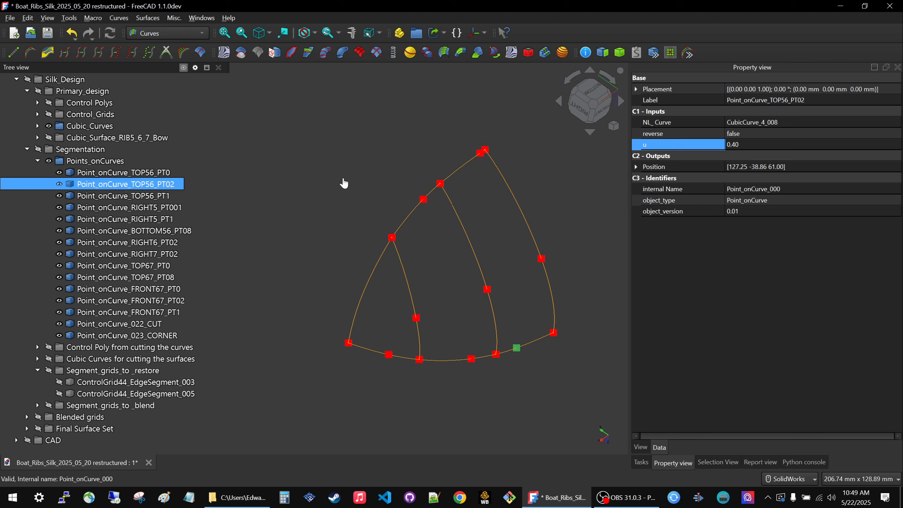
Link the u parameter of Point_onCurve_BOTTOM56_PT08 to the expression <<Point_onCurve_TOP56_PT02>>.u and recompute the model.
{"action": "left_click", "coordinate": [480, 153]}
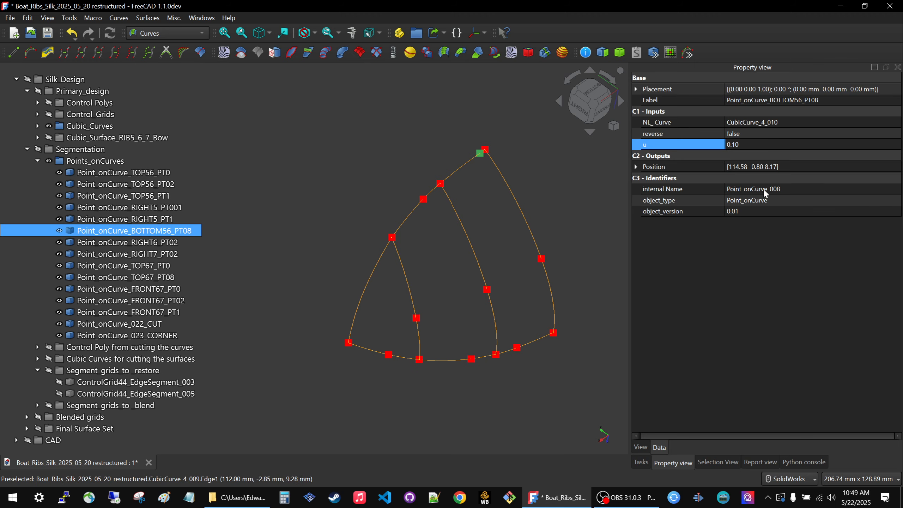
{"action": "left_click", "coordinate": [809, 144]}
{"action": "key", "text": "equal"}
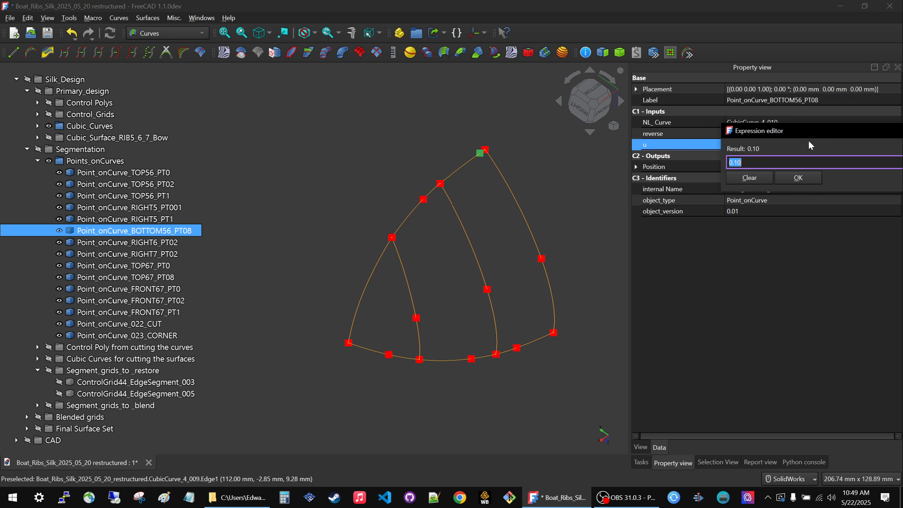
{"action": "key", "text": "ctrl+v"}
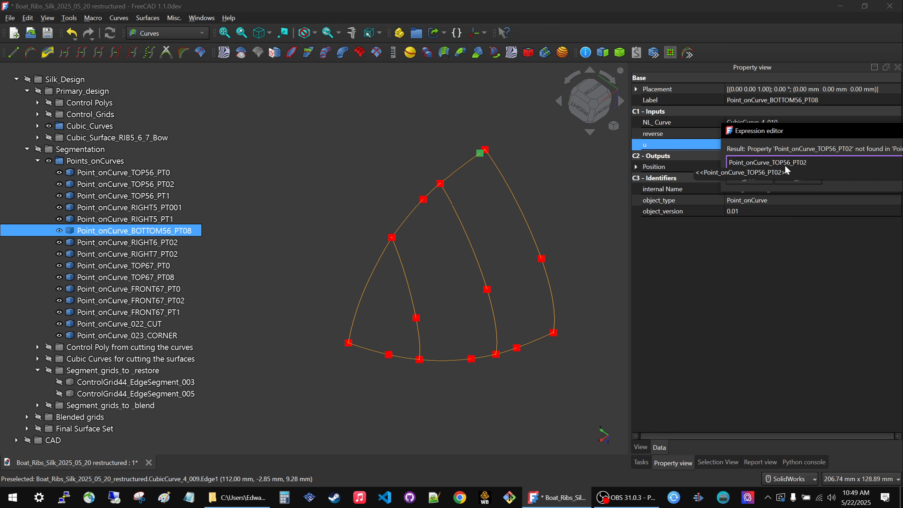
{"action": "type", "text": "."}
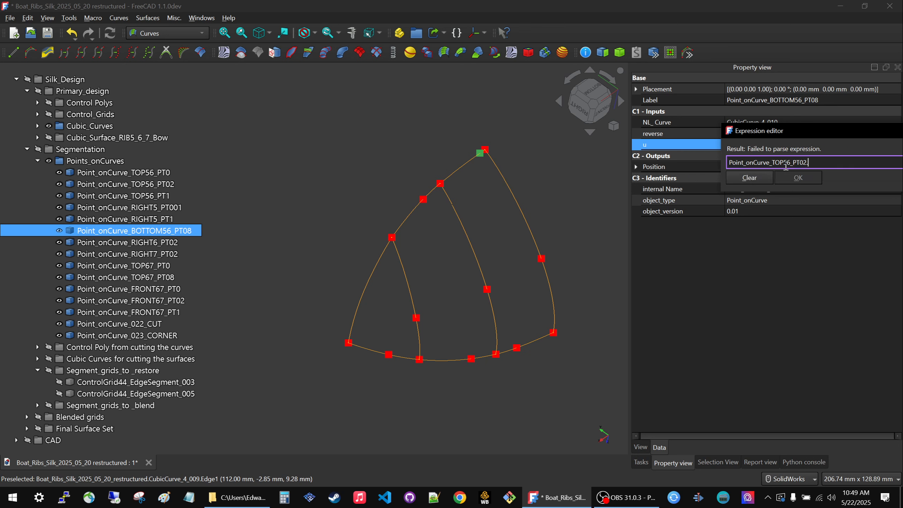
{"action": "type", "text": "u"}
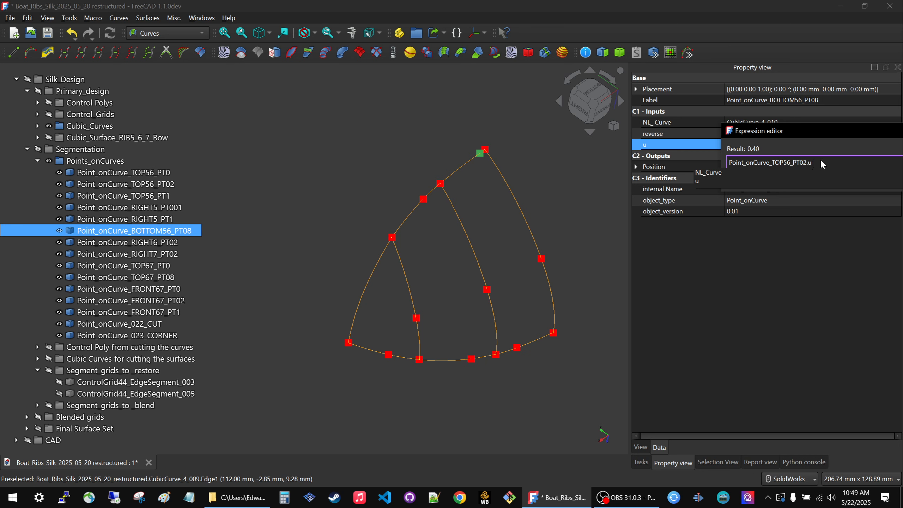
{"action": "left_click", "coordinate": [711, 181]}
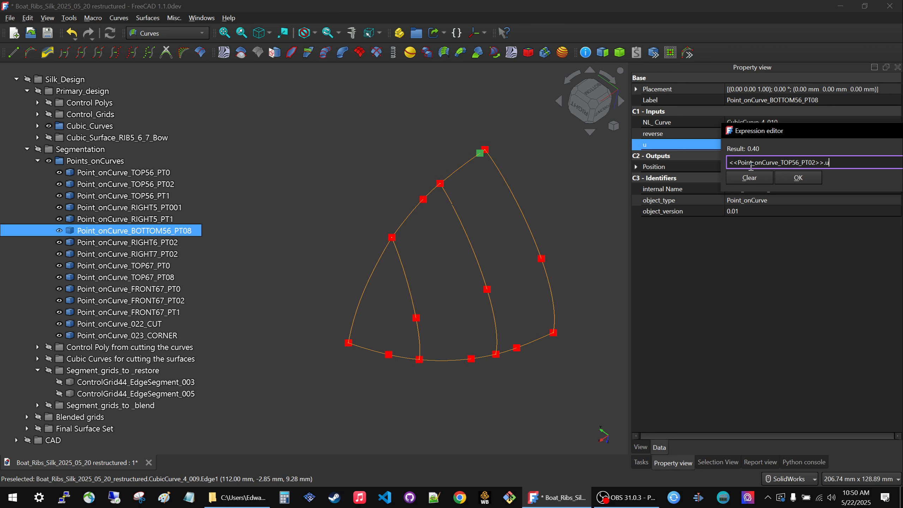
{"action": "left_click", "coordinate": [798, 178]}
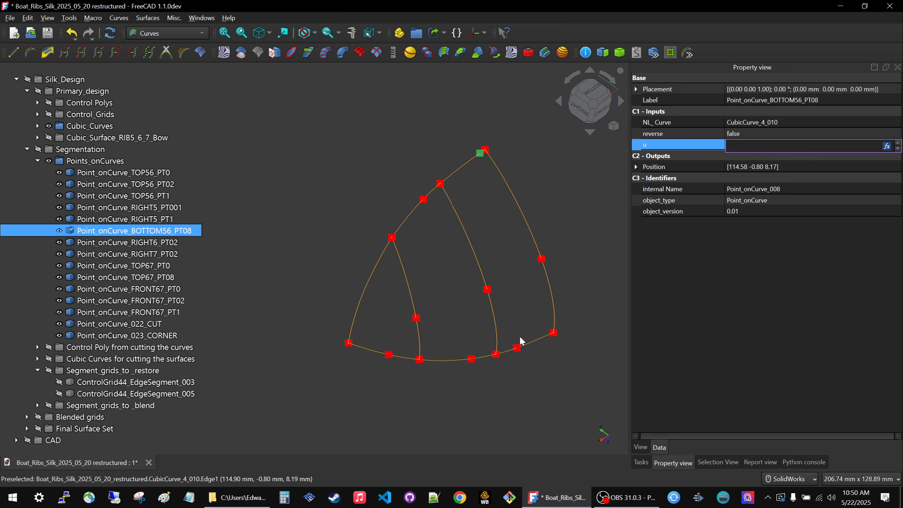
{"action": "left_click", "coordinate": [726, 293]}
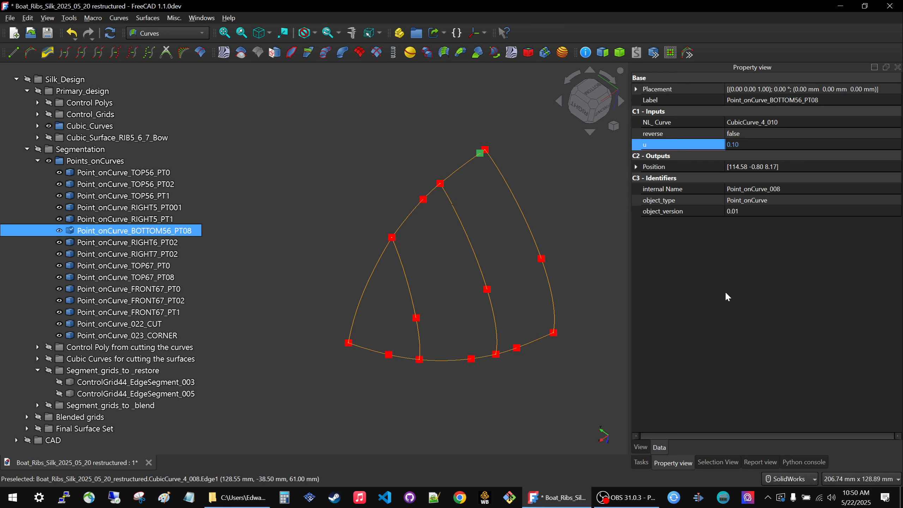
{"action": "left_click", "coordinate": [726, 294]}
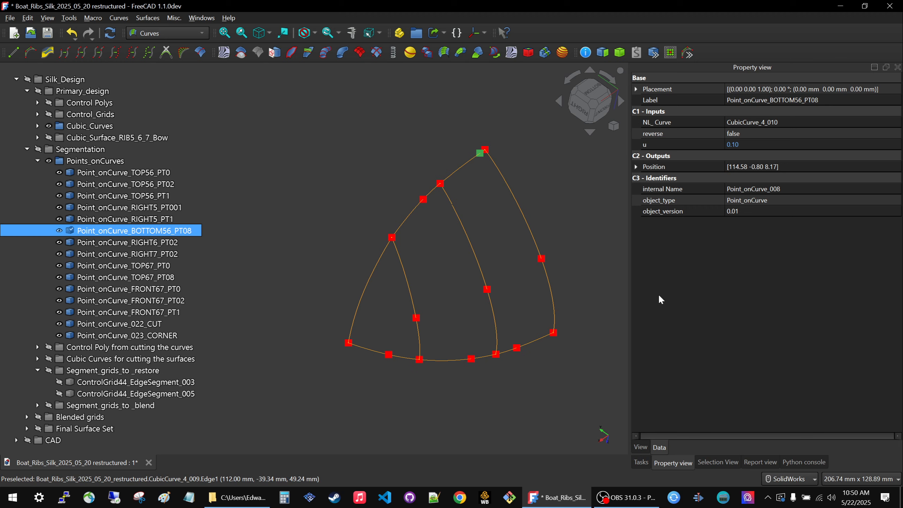
{"action": "key", "text": "F5"}
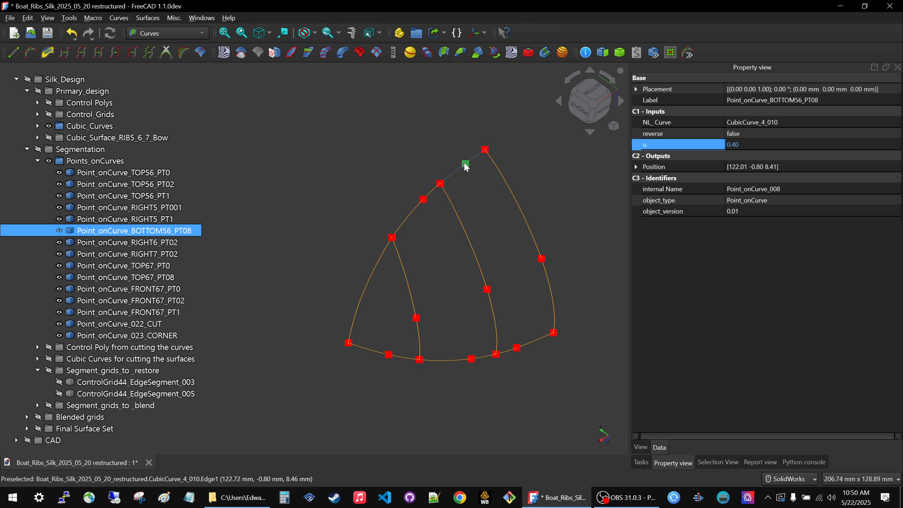
Set the u parameter of Point_onCurve_TOP56_PT02 to 0.1 and recompute to test the linked point.
{"action": "left_click", "coordinate": [492, 195]}
{"action": "left_click", "coordinate": [517, 348]}
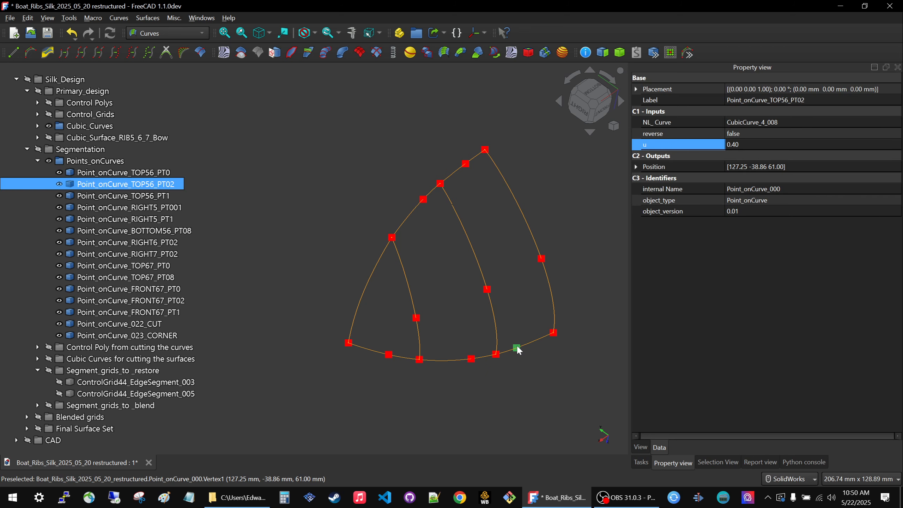
{"action": "left_click", "coordinate": [809, 144]}
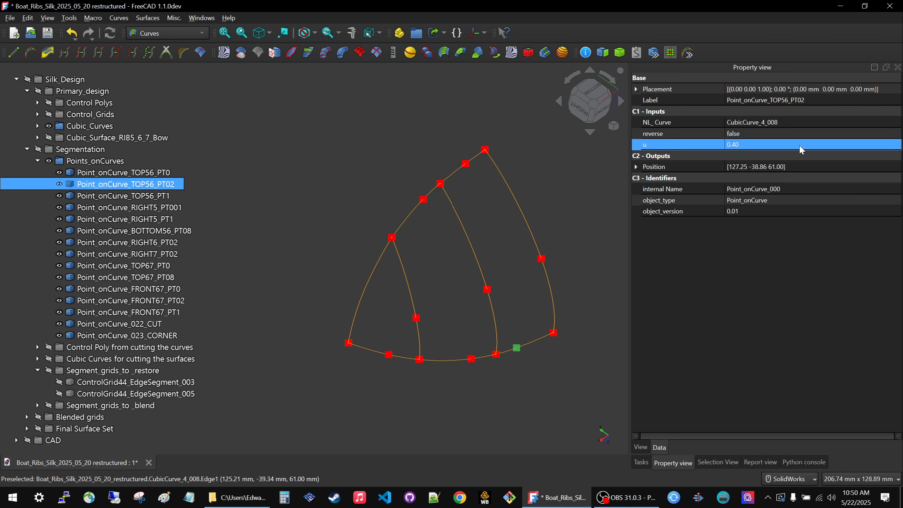
{"action": "left_click", "coordinate": [801, 147]}
{"action": "type", "text": "0.1"}
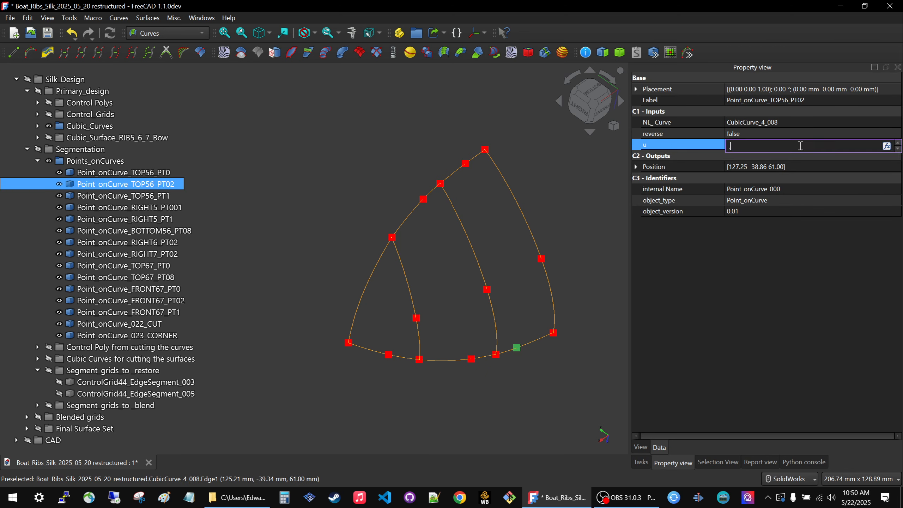
{"action": "key", "text": "Return"}
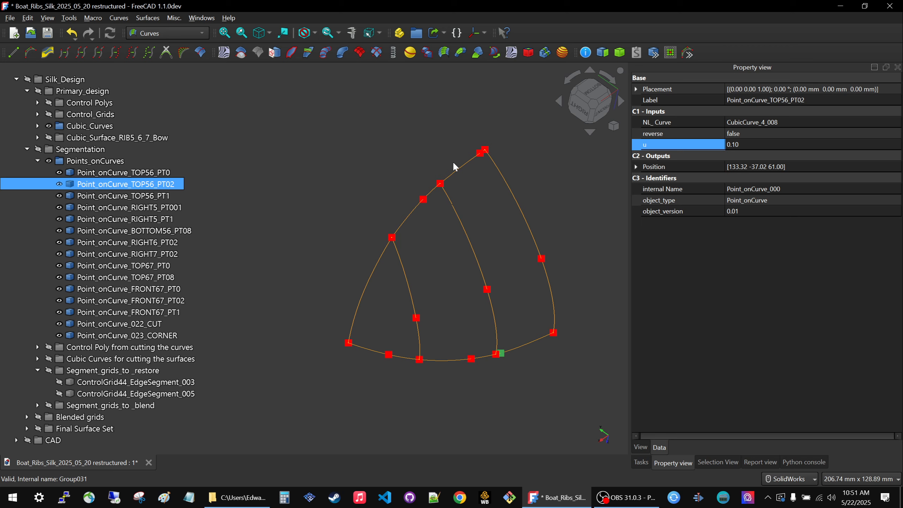
Compare the original curves with the linked display sets, then set reverse to true for Point_onCurve_BOTTOM56_PT08.
{"action": "scroll", "coordinate": [473, 206], "scroll_direction": "down", "scroll_amount": 10}
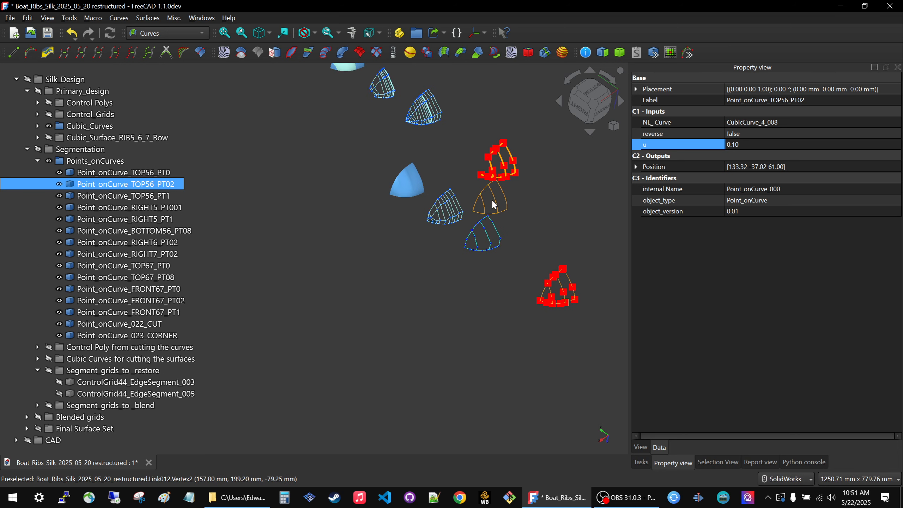
{"action": "scroll", "coordinate": [491, 289], "scroll_direction": "down", "scroll_amount": 3}
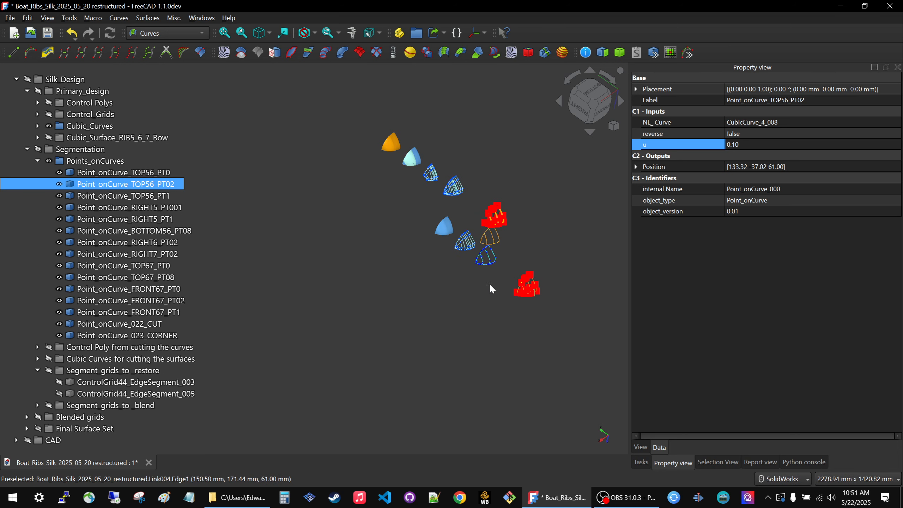
{"action": "scroll", "coordinate": [487, 248], "scroll_direction": "up", "scroll_amount": 2}
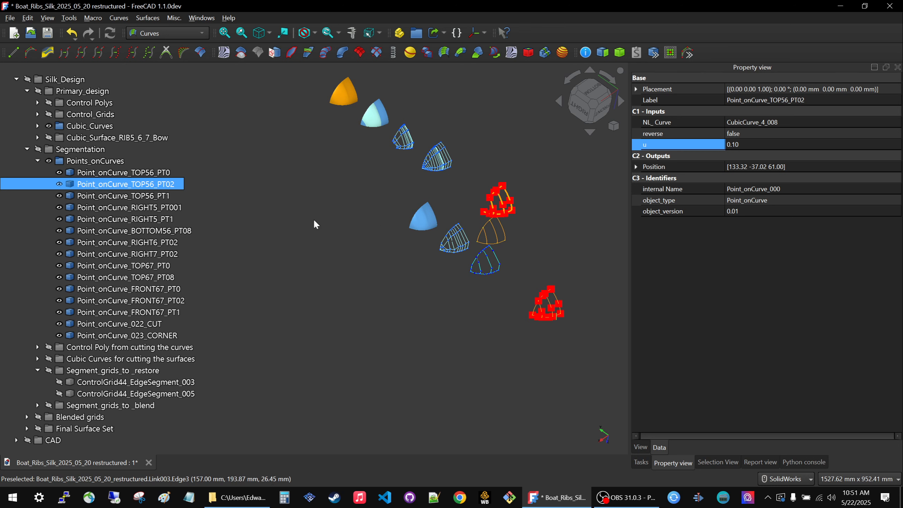
{"action": "scroll", "coordinate": [559, 336], "scroll_direction": "up", "scroll_amount": 6}
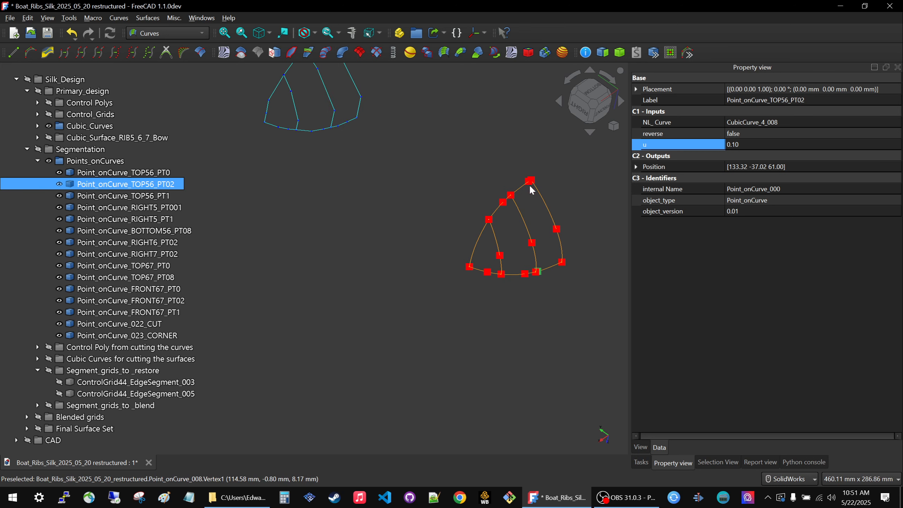
{"action": "left_click", "coordinate": [530, 181]}
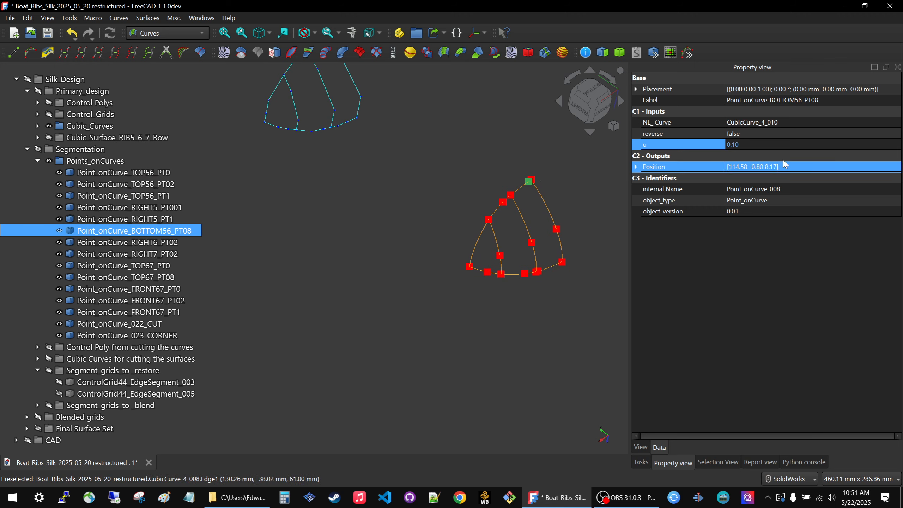
{"action": "left_click", "coordinate": [767, 134]}
{"action": "left_click", "coordinate": [766, 132]}
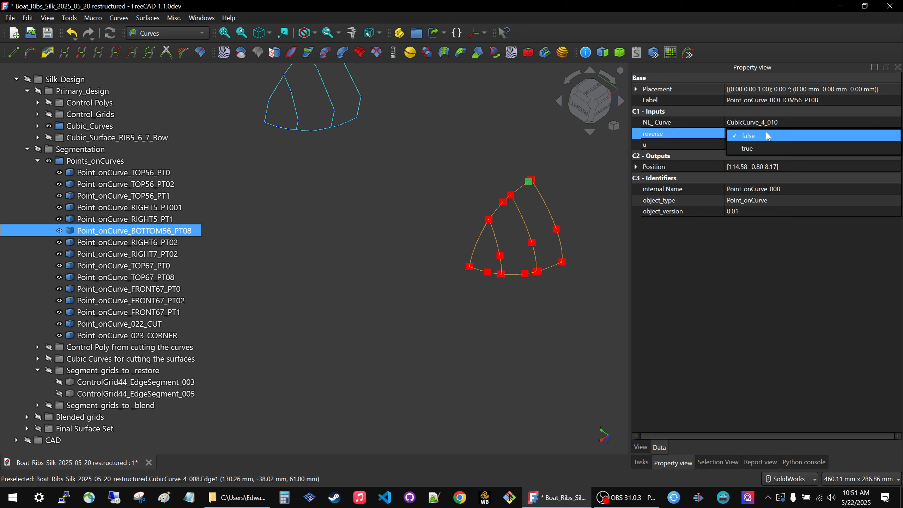
{"action": "left_click", "coordinate": [762, 151]}
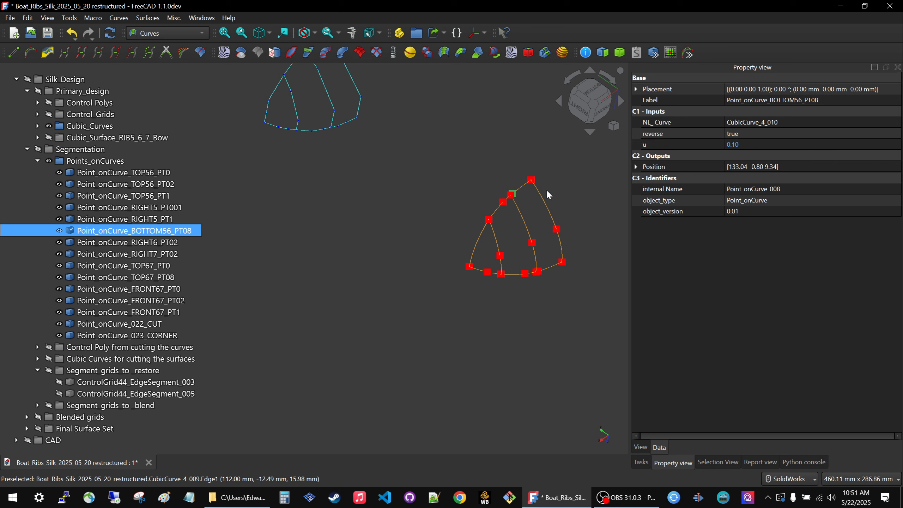
{"action": "scroll", "coordinate": [546, 181], "scroll_direction": "up", "scroll_amount": 4}
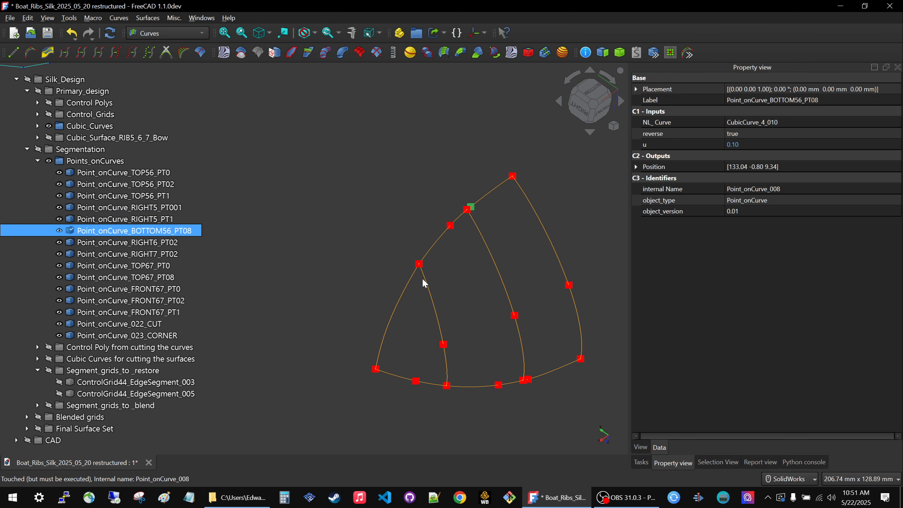
Set the u parameter of Point_onCurve_TOP56_PT02 to 0.25.
{"action": "left_click", "coordinate": [547, 417]}
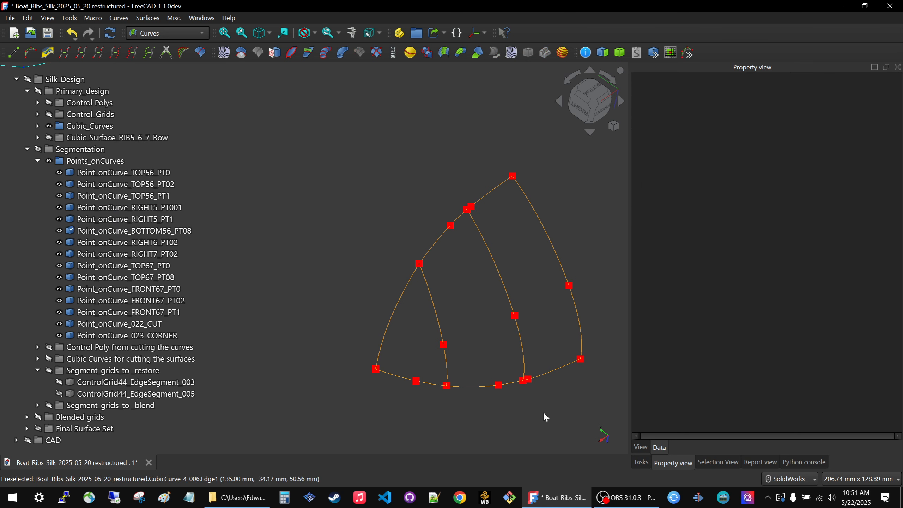
{"action": "left_click", "coordinate": [529, 380]}
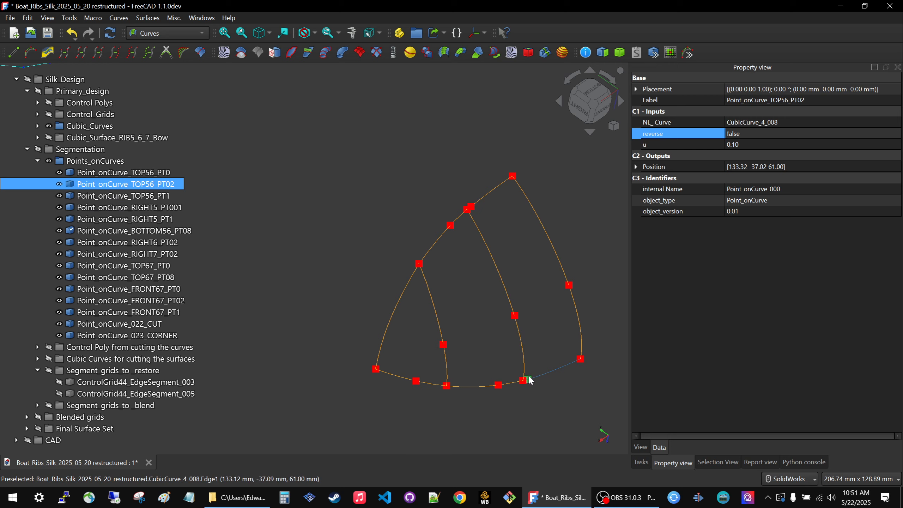
{"action": "left_click", "coordinate": [771, 138]}
{"action": "left_click", "coordinate": [771, 142]}
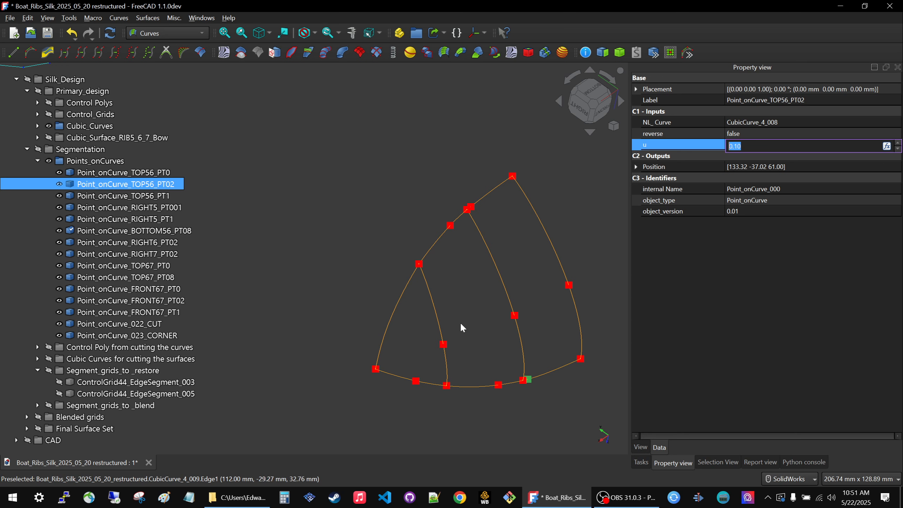
{"action": "type", "text": "0.25"}
{"action": "key", "text": "Return"}
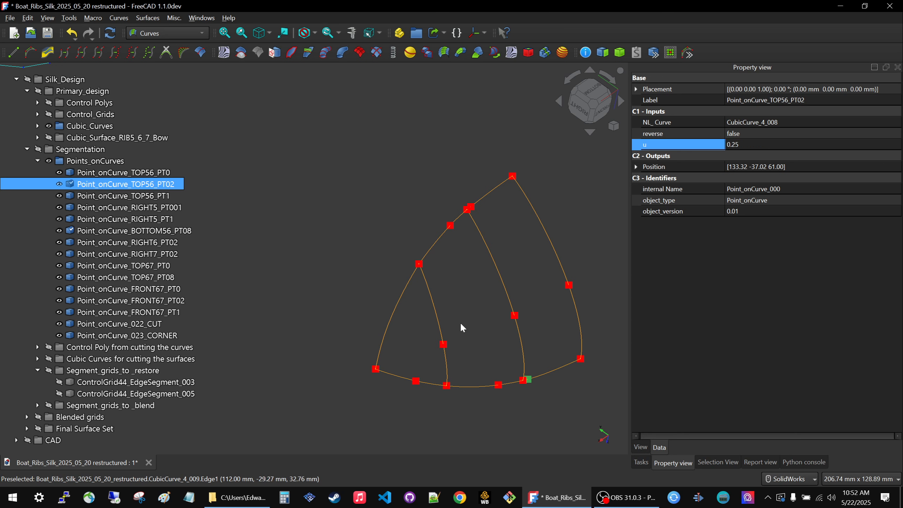
Recompute the model, then set the u parameter of Point_onCurve_TOP56_PT02 to 0.40.
{"action": "left_click", "coordinate": [461, 327]}
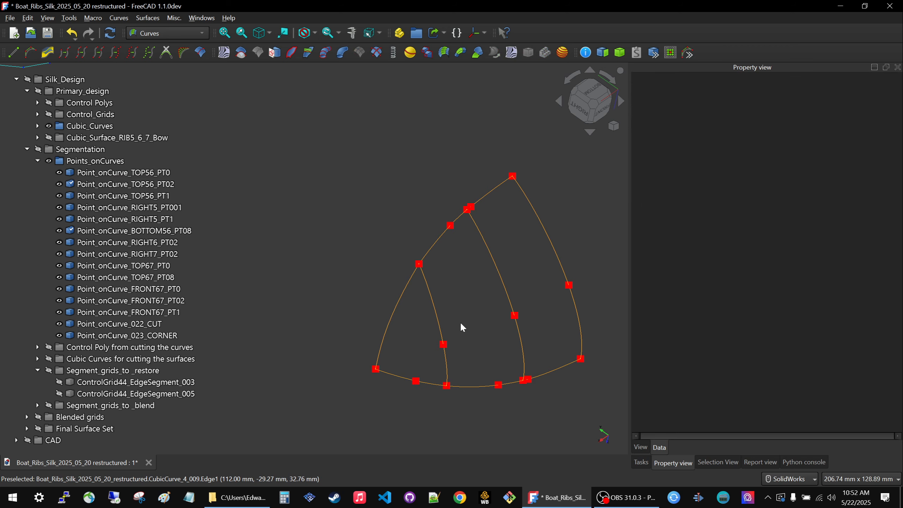
{"action": "key", "text": "ctrl+r"}
{"action": "left_click", "coordinate": [536, 377]}
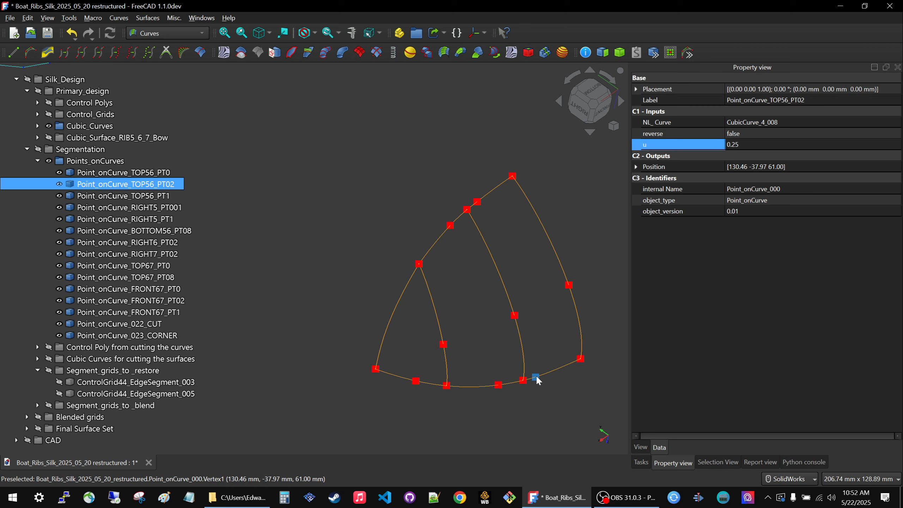
{"action": "left_click", "coordinate": [826, 144]}
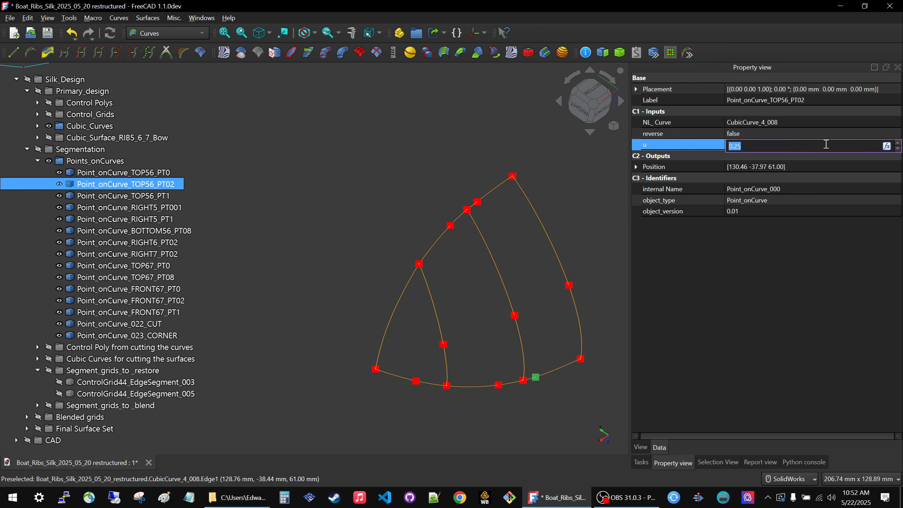
{"action": "type", "text": ".4"}
{"action": "key", "text": "Return"}
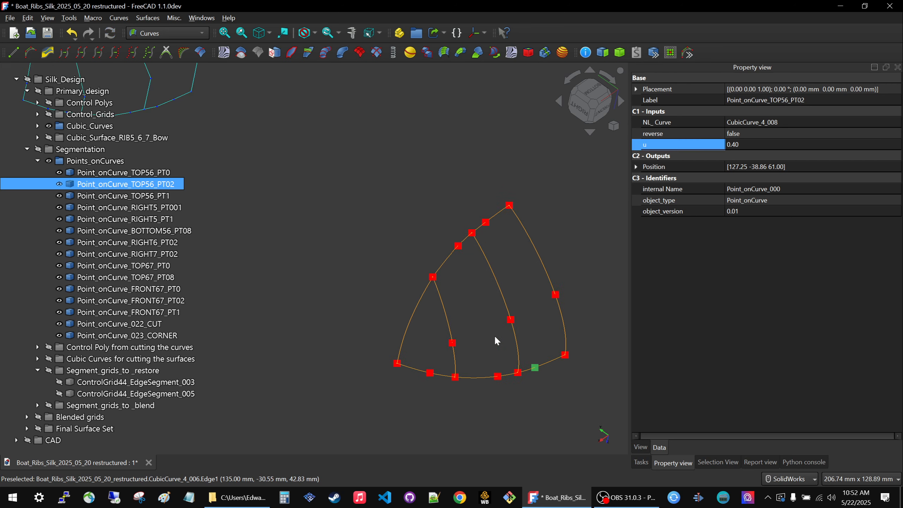
Examine the linked display sets of points, curves, grids and surfaces along the whole chain.
{"action": "scroll", "coordinate": [494, 335], "scroll_direction": "down", "scroll_amount": 8}
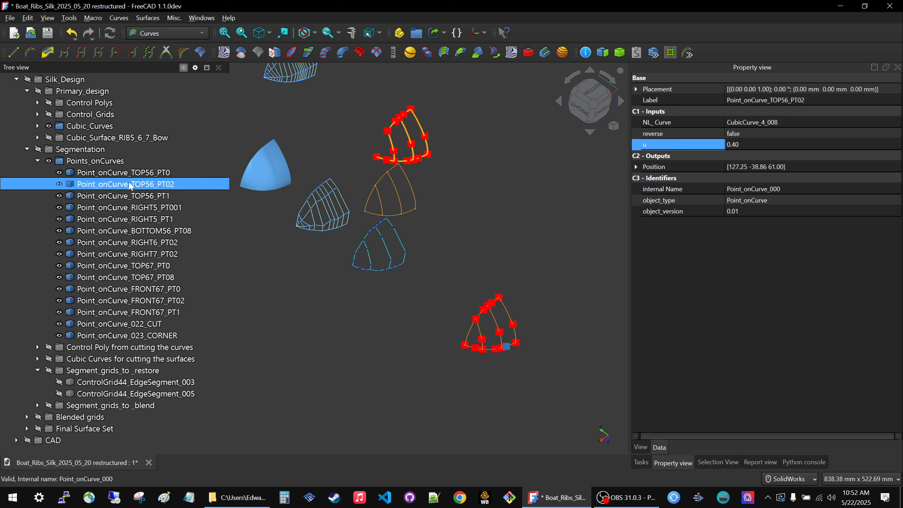
{"action": "scroll", "coordinate": [525, 388], "scroll_direction": "down", "scroll_amount": 4}
{"action": "scroll", "coordinate": [517, 380], "scroll_direction": "up", "scroll_amount": 1}
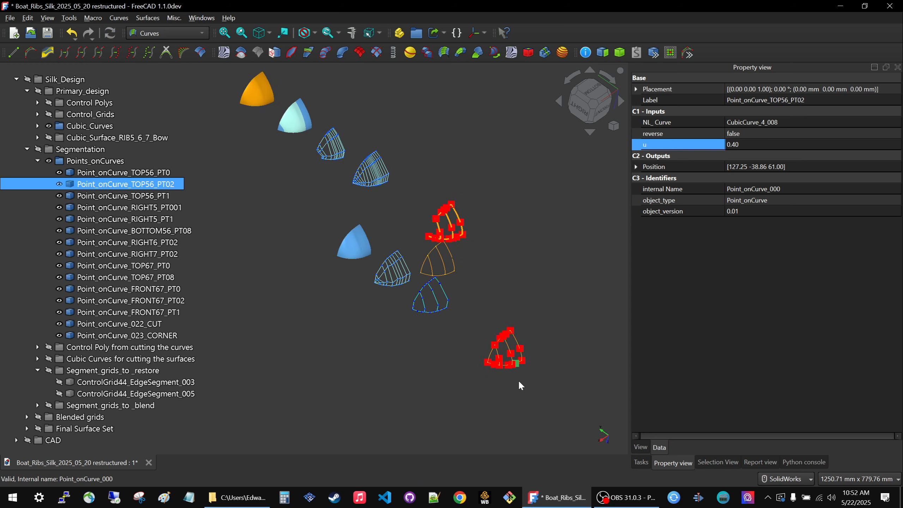
{"action": "middle_click_drag", "start_coordinate": [391, 388], "coordinate": [357, 328]}
{"action": "middle_click_drag", "start_coordinate": [358, 296], "coordinate": [353, 320]}
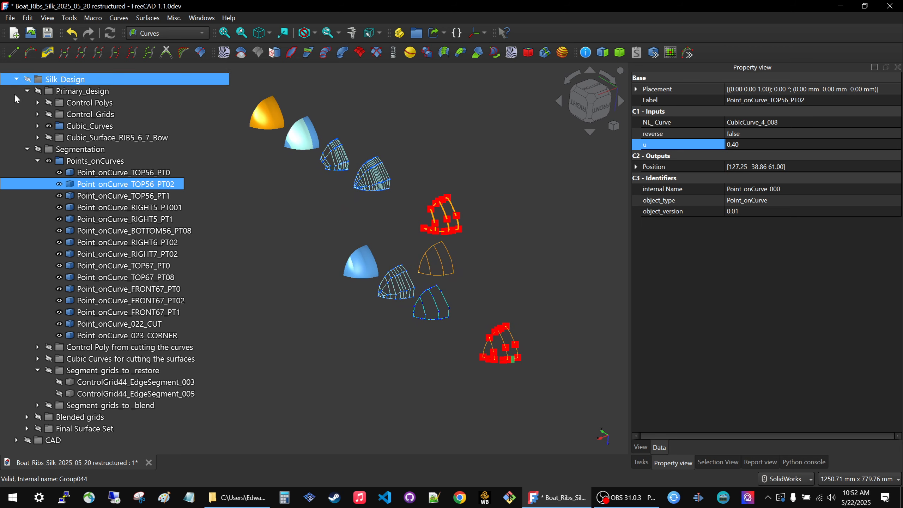
{"action": "scroll", "coordinate": [543, 336], "scroll_direction": "down", "scroll_amount": 1}
{"action": "scroll", "coordinate": [543, 337], "scroll_direction": "up", "scroll_amount": 4}
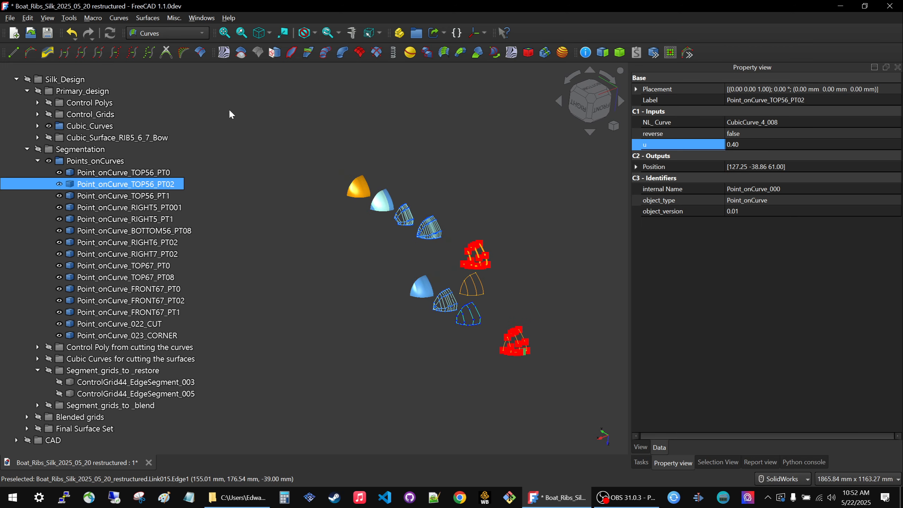
{"action": "middle_click_drag", "start_coordinate": [501, 321], "coordinate": [482, 277]}
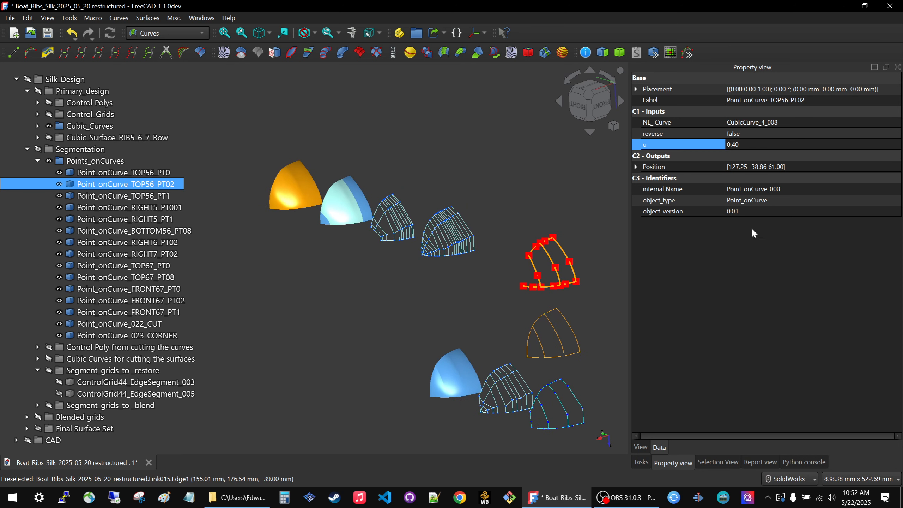
Set the u parameter of Point_onCurve_TOP56_PT02 to 0.90 and recompute the model.
{"action": "left_click", "coordinate": [777, 145]}
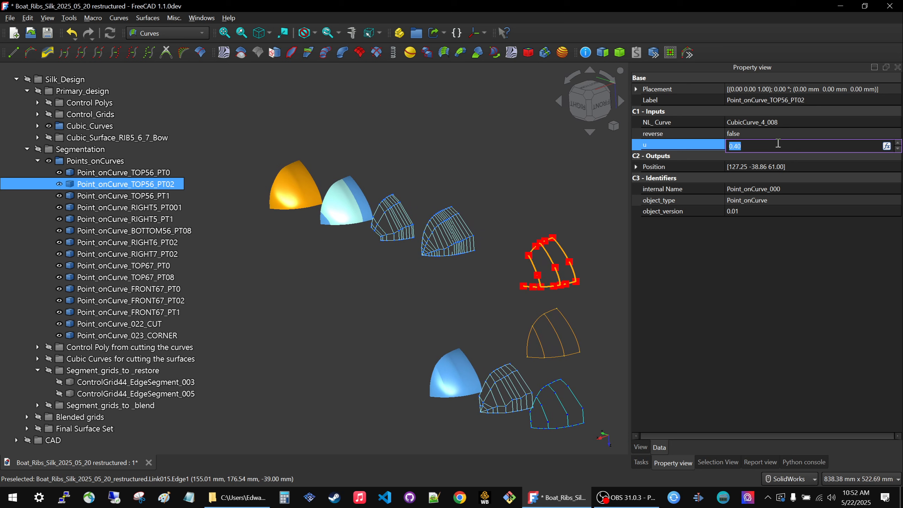
{"action": "type", "text": ".9"}
{"action": "key", "text": "Return"}
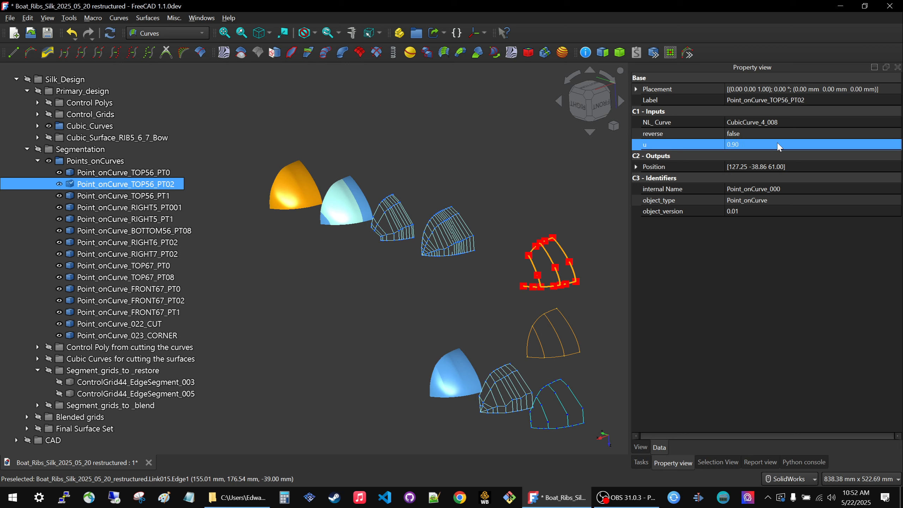
{"action": "left_click", "coordinate": [759, 267]}
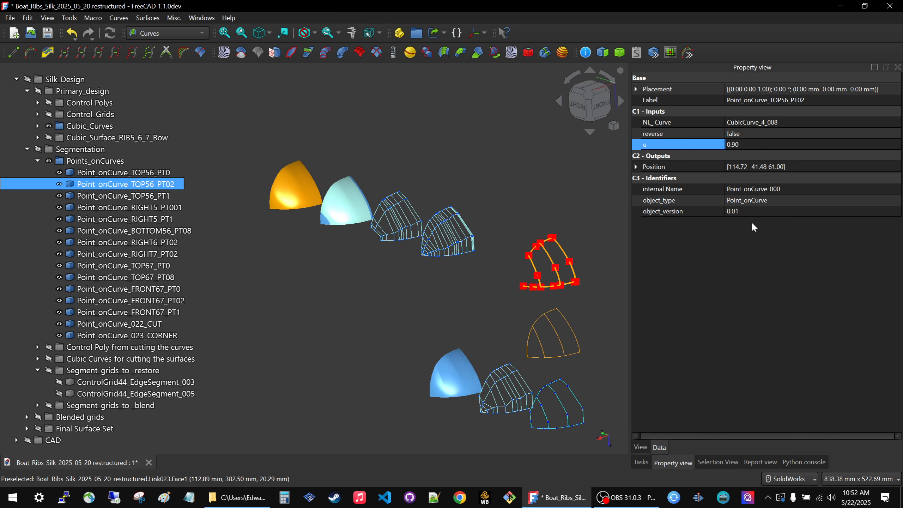
Keep reverse at false for Point_onCurve_TOP56_PT02, set its u parameter to 0.10 and recompute the model.
{"action": "left_click", "coordinate": [765, 134]}
{"action": "left_click", "coordinate": [766, 136]}
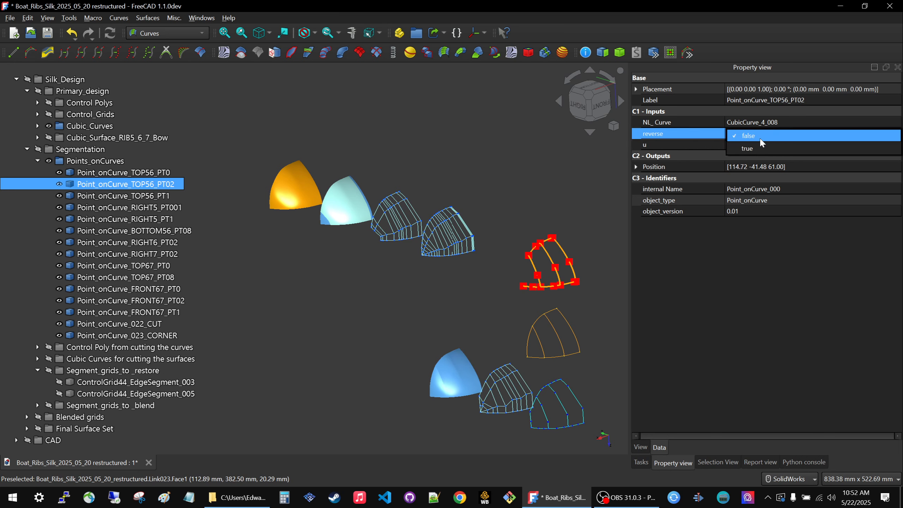
{"action": "left_click", "coordinate": [761, 137]}
{"action": "left_click", "coordinate": [760, 144]}
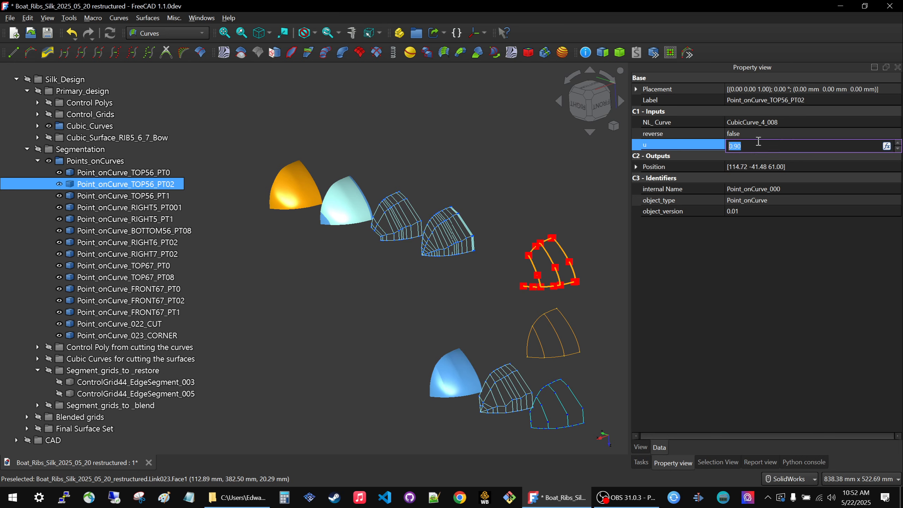
{"action": "type", "text": "1"}
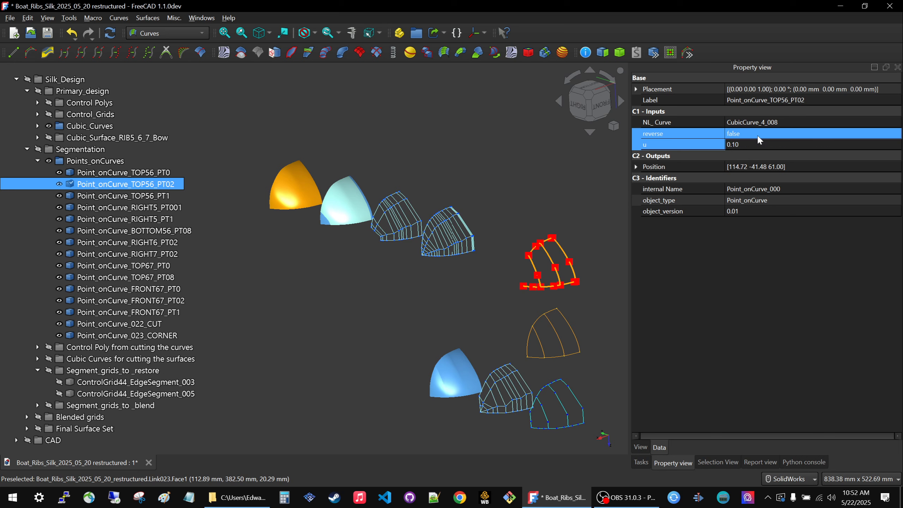
{"action": "key", "text": "Return"}
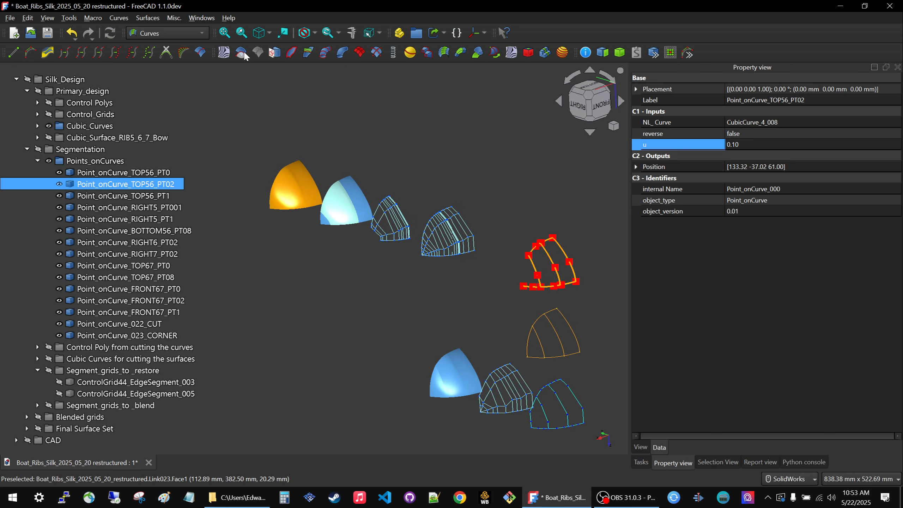
Inspect the segmented surfaces, then set the u parameter of Point_onCurve_TOP56_PT02 to 0.9 and recompute the model.
{"action": "scroll", "coordinate": [338, 166], "scroll_direction": "up", "scroll_amount": 6}
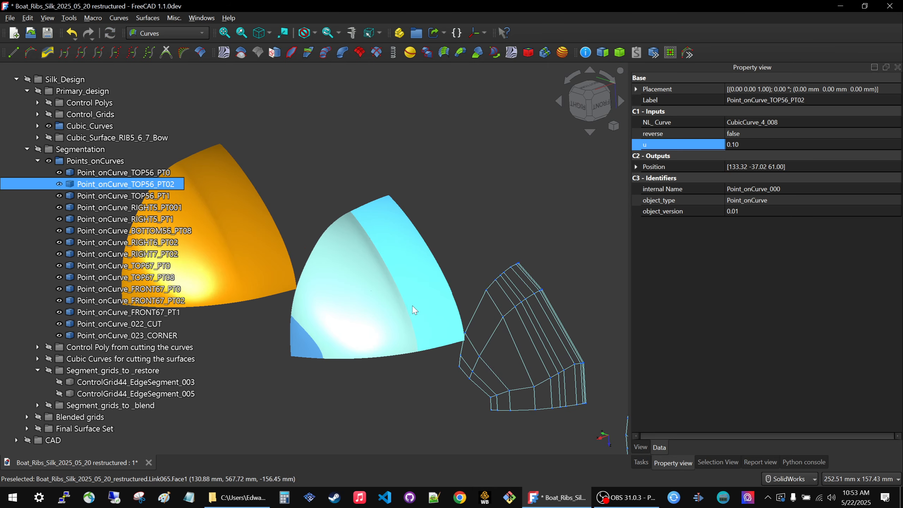
{"action": "mouse_move", "coordinate": [387, 303]}
{"action": "middle_mouse_down"}
{"action": "mouse_move", "coordinate": [363, 294]}
{"action": "mouse_move", "coordinate": [463, 289]}
{"action": "mouse_move", "coordinate": [409, 279]}
{"action": "mouse_move", "coordinate": [586, 256]}
{"action": "mouse_move", "coordinate": [452, 265]}
{"action": "mouse_move", "coordinate": [422, 134]}
{"action": "mouse_move", "coordinate": [547, 369]}
{"action": "mouse_move", "coordinate": [392, 296]}
{"action": "middle_mouse_up"}
{"action": "scroll", "coordinate": [392, 296], "scroll_direction": "down", "scroll_amount": 3}
{"action": "scroll", "coordinate": [529, 266], "scroll_direction": "up", "scroll_amount": 2}
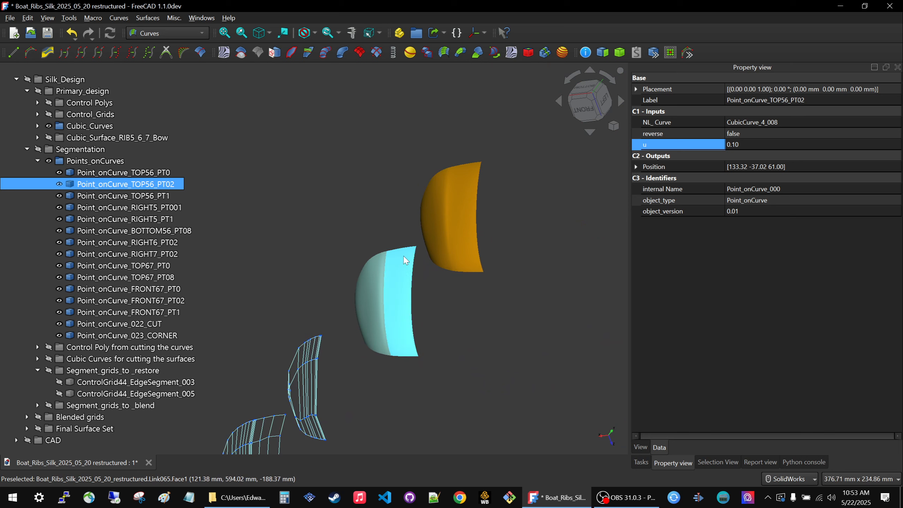
{"action": "middle_click_drag", "start_coordinate": [597, 182], "coordinate": [570, 183]}
{"action": "scroll", "coordinate": [347, 124], "scroll_direction": "up", "scroll_amount": 3}
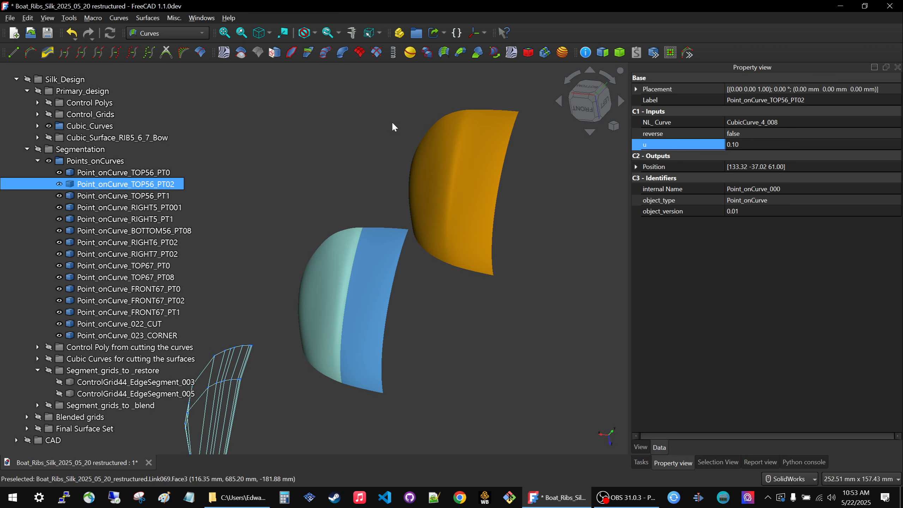
{"action": "left_click", "coordinate": [768, 145]}
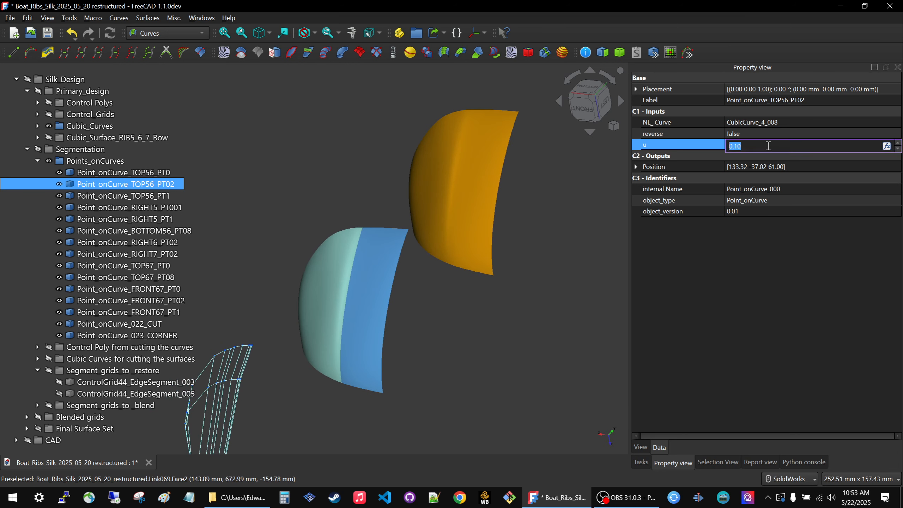
{"action": "type", "text": "0.9"}
{"action": "key", "text": "Return"}
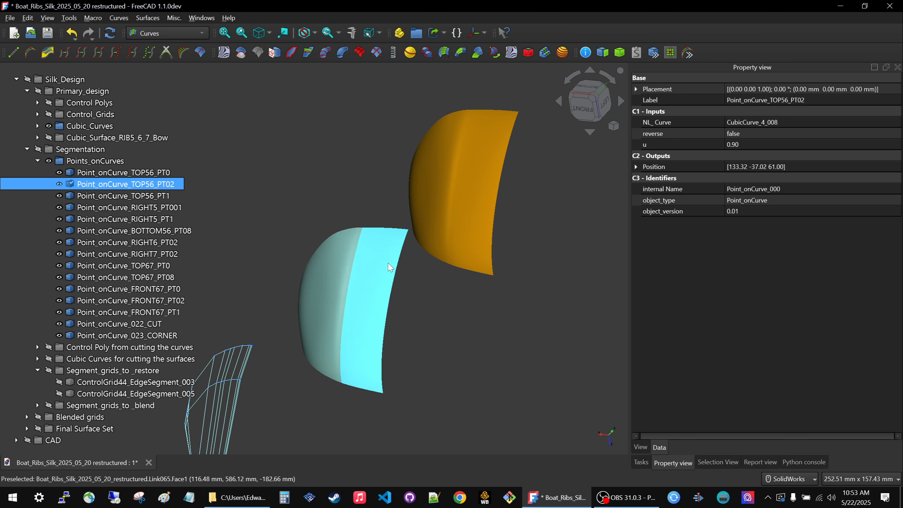
{"action": "left_click", "coordinate": [452, 306]}
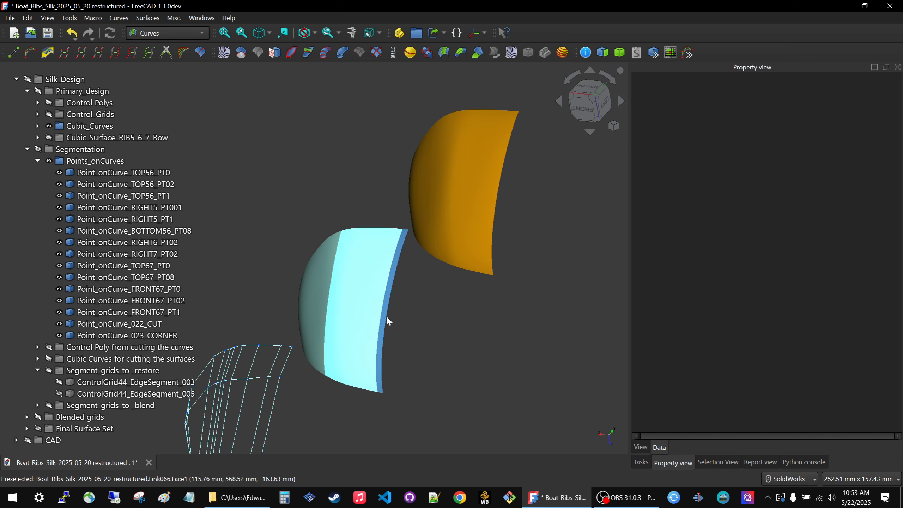
Compare the narrow edge segment of the blended surface set with the final surface set from several angles.
{"action": "scroll", "coordinate": [465, 255], "scroll_direction": "down", "scroll_amount": 3}
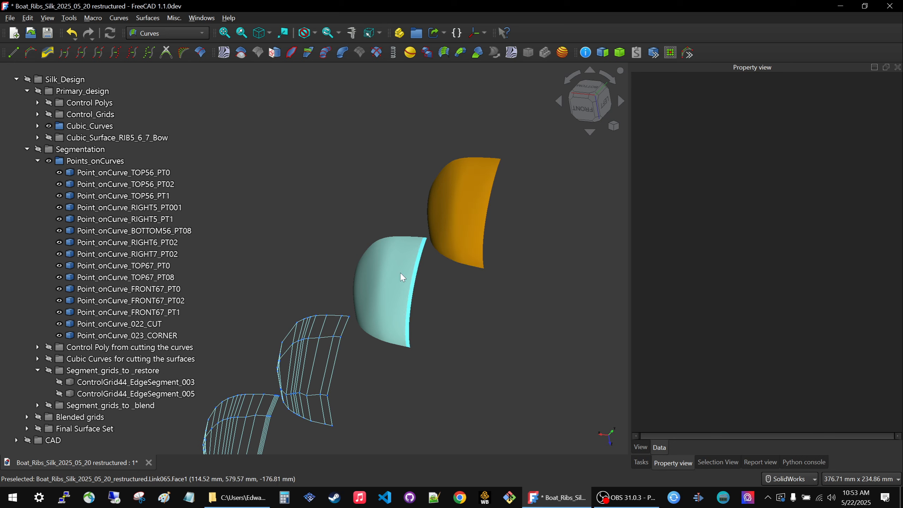
{"action": "mouse_move", "coordinate": [393, 228]}
{"action": "middle_mouse_down"}
{"action": "mouse_move", "coordinate": [399, 207]}
{"action": "mouse_move", "coordinate": [391, 231]}
{"action": "mouse_move", "coordinate": [378, 231]}
{"action": "middle_mouse_up"}
{"action": "middle_click_drag", "start_coordinate": [501, 324], "coordinate": [503, 331]}
{"action": "scroll", "coordinate": [514, 194], "scroll_direction": "up", "scroll_amount": 3}
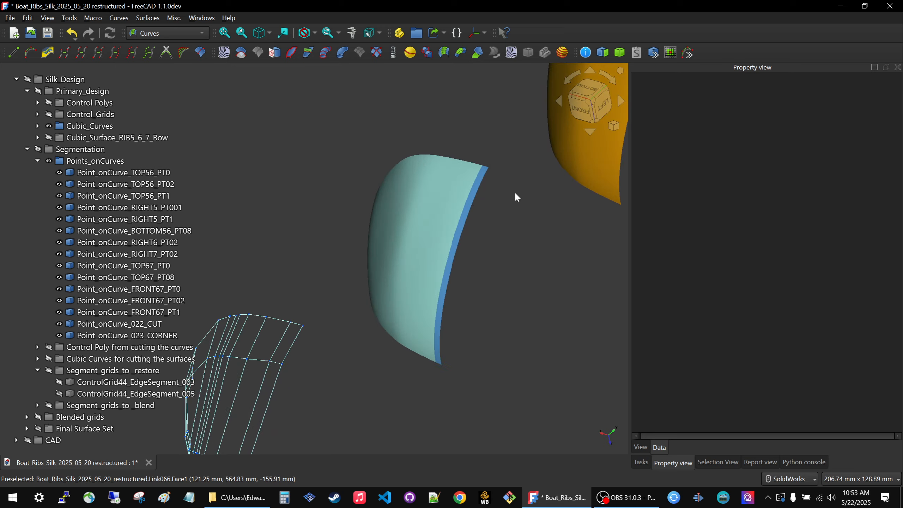
{"action": "scroll", "coordinate": [514, 194], "scroll_direction": "down", "scroll_amount": 6}
{"action": "scroll", "coordinate": [552, 155], "scroll_direction": "up", "scroll_amount": 5}
{"action": "middle_click_drag", "start_coordinate": [466, 177], "coordinate": [494, 186]}
{"action": "scroll", "coordinate": [467, 182], "scroll_direction": "down", "scroll_amount": 6}
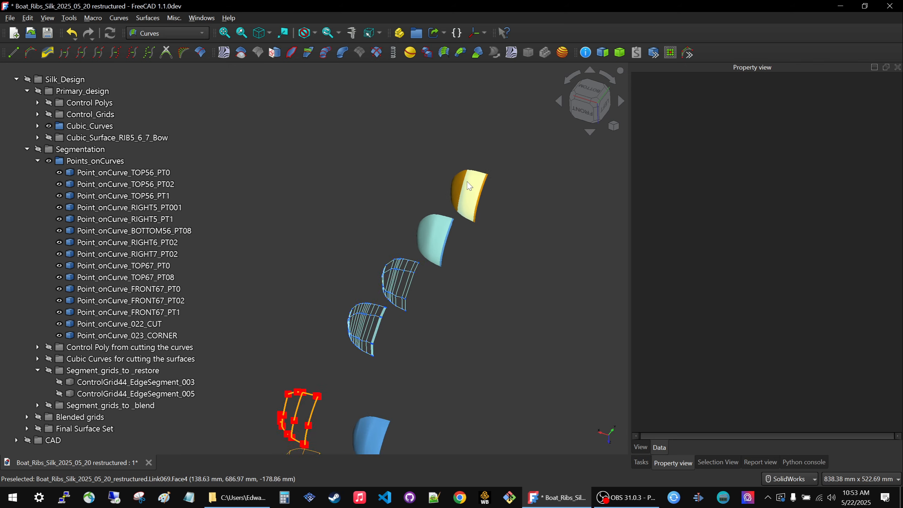
{"action": "scroll", "coordinate": [468, 186], "scroll_direction": "down", "scroll_amount": 5}
{"action": "scroll", "coordinate": [360, 389], "scroll_direction": "up", "scroll_amount": 4}
Make the Layout group visible so its datum planes and sketches show with the cubic curves.
{"action": "left_click", "coordinate": [71, 147]}
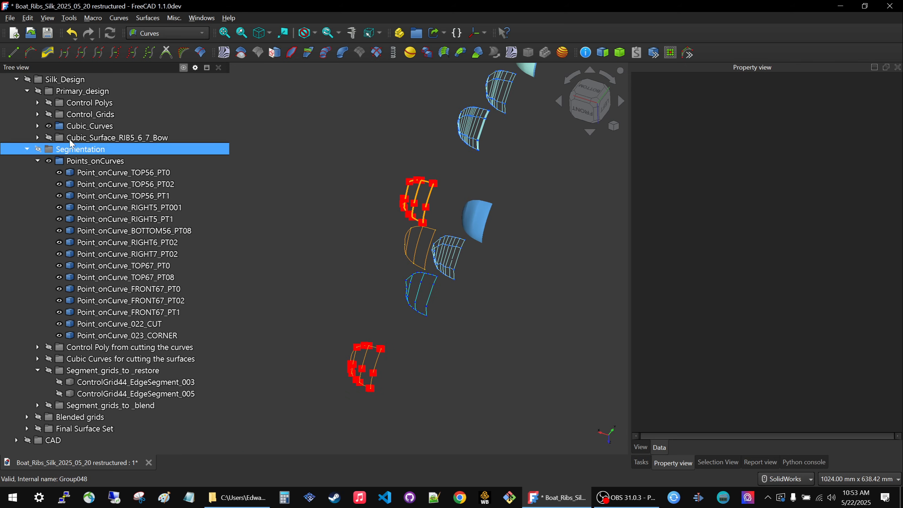
{"action": "left_click", "coordinate": [76, 383]}
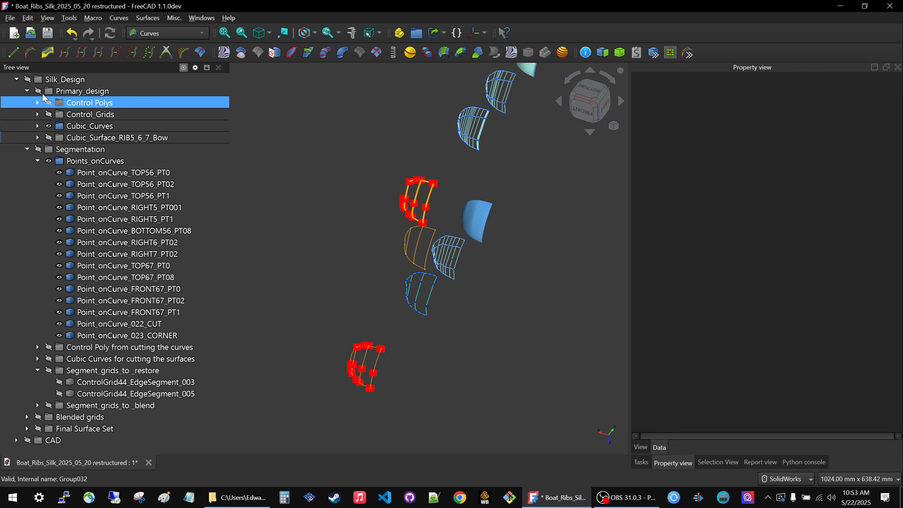
{"action": "scroll", "coordinate": [44, 98], "scroll_direction": "up", "scroll_amount": 4}
{"action": "left_click", "coordinate": [57, 207]}
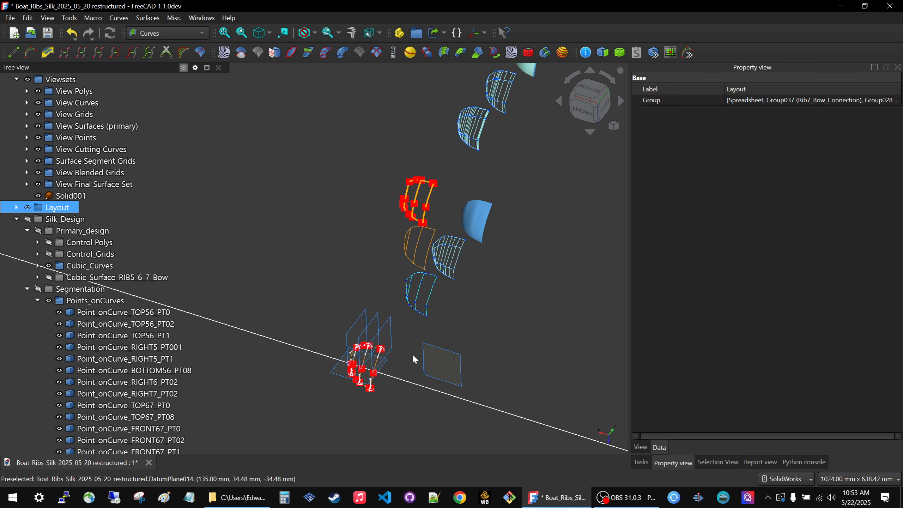
Examine the layout planes and sketches together with the linked control polygons, curves and segmentation points.
{"action": "middle_click_drag", "start_coordinate": [371, 381], "coordinate": [508, 350]}
{"action": "scroll", "coordinate": [395, 375], "scroll_direction": "down", "scroll_amount": 3}
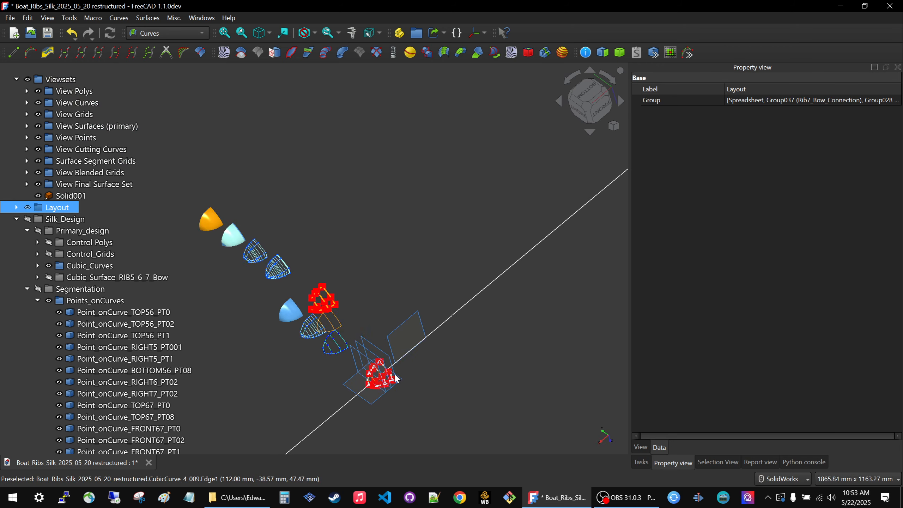
{"action": "scroll", "coordinate": [373, 382], "scroll_direction": "up", "scroll_amount": 4}
{"action": "middle_click_drag", "start_coordinate": [387, 341], "coordinate": [430, 329]}
{"action": "scroll", "coordinate": [480, 359], "scroll_direction": "up", "scroll_amount": 4}
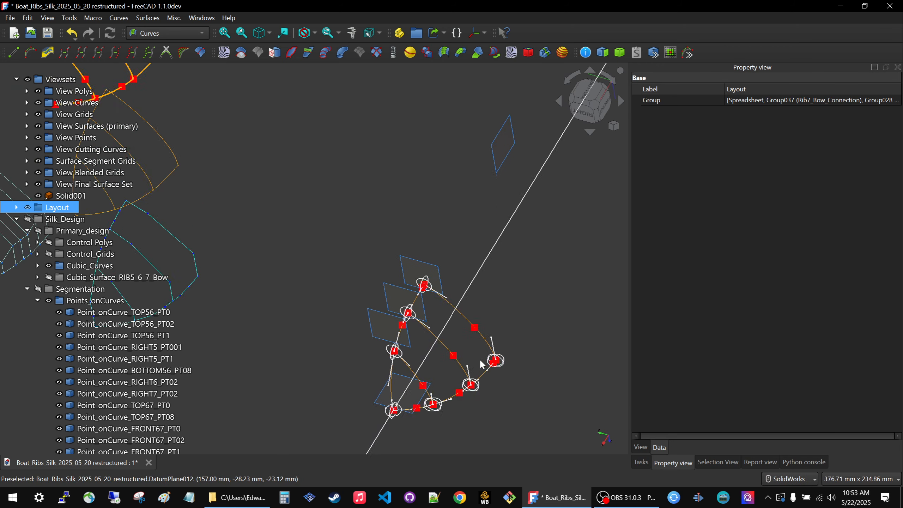
{"action": "middle_click_drag", "start_coordinate": [481, 364], "coordinate": [322, 283]}
{"action": "scroll", "coordinate": [405, 357], "scroll_direction": "down", "scroll_amount": 3}
{"action": "scroll", "coordinate": [387, 376], "scroll_direction": "up", "scroll_amount": 5}
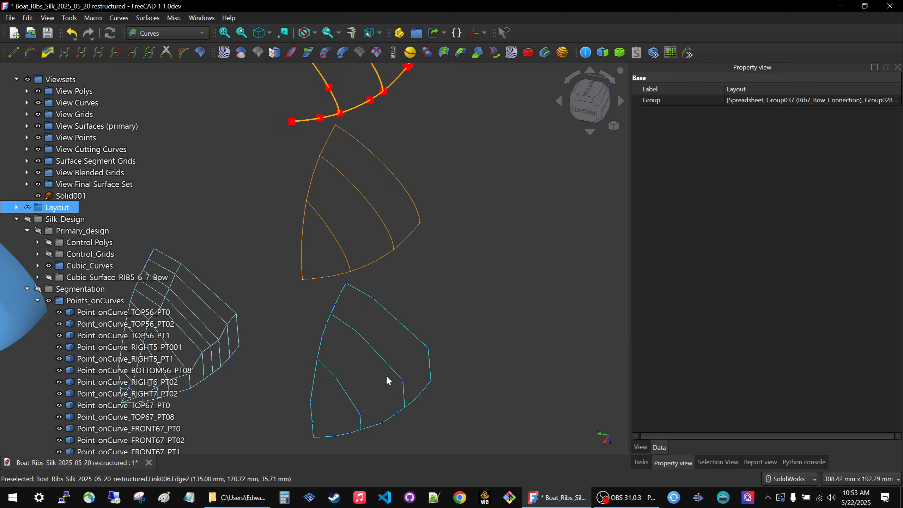
{"action": "scroll", "coordinate": [388, 380], "scroll_direction": "down", "scroll_amount": 3}
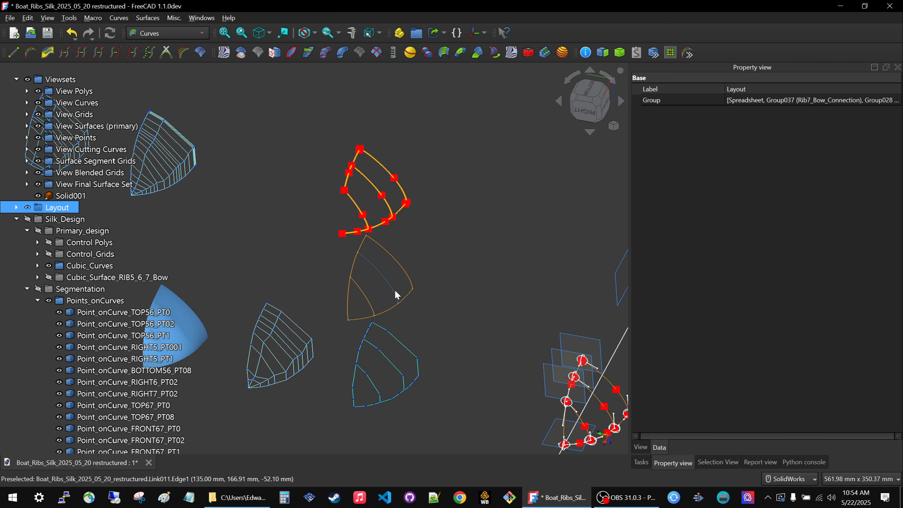
{"action": "scroll", "coordinate": [397, 295], "scroll_direction": "down", "scroll_amount": 3}
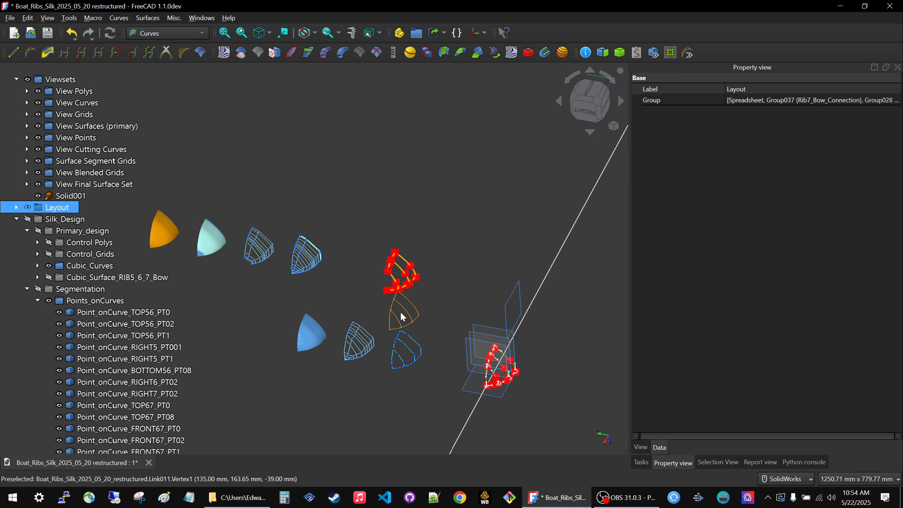
{"action": "scroll", "coordinate": [398, 311], "scroll_direction": "up", "scroll_amount": 3}
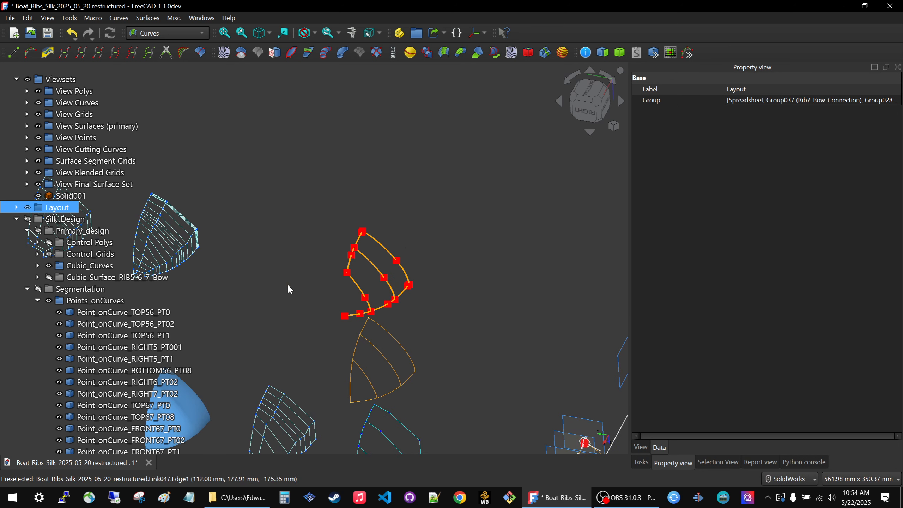
{"action": "scroll", "coordinate": [348, 262], "scroll_direction": "up", "scroll_amount": 3}
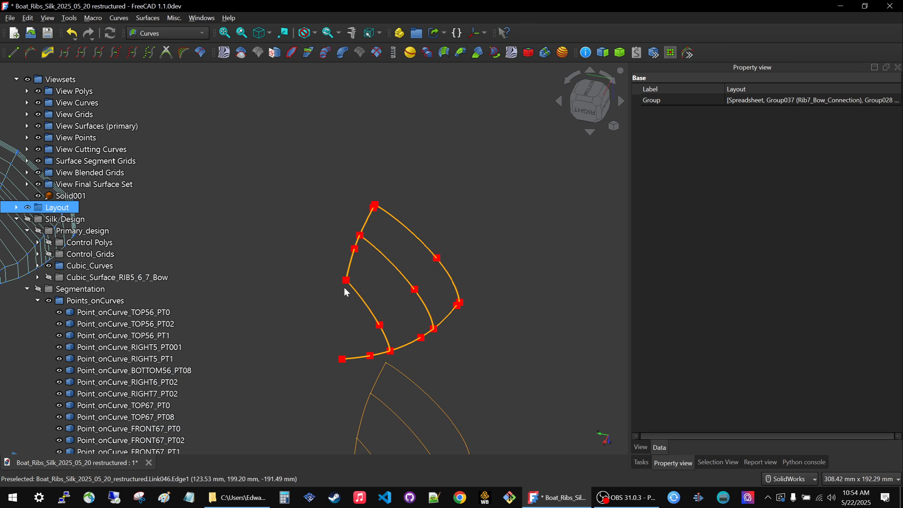
Review the linked curve and surface sets, then set the u parameter of Point_onCurve_TOP56_PT02 to 0.25.
{"action": "middle_click_drag", "start_coordinate": [438, 372], "coordinate": [367, 372]}
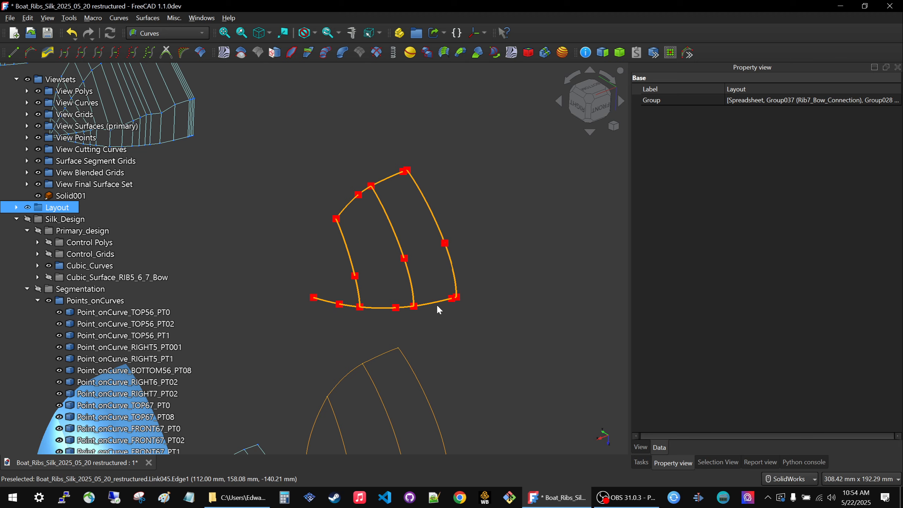
{"action": "scroll", "coordinate": [394, 171], "scroll_direction": "down", "scroll_amount": 3}
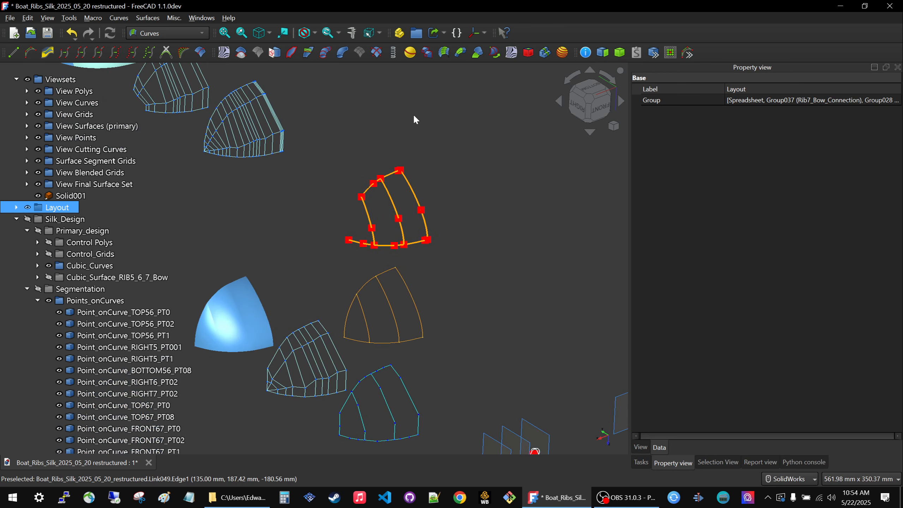
{"action": "scroll", "coordinate": [459, 251], "scroll_direction": "down", "scroll_amount": 3}
{"action": "scroll", "coordinate": [354, 158], "scroll_direction": "up", "scroll_amount": 2}
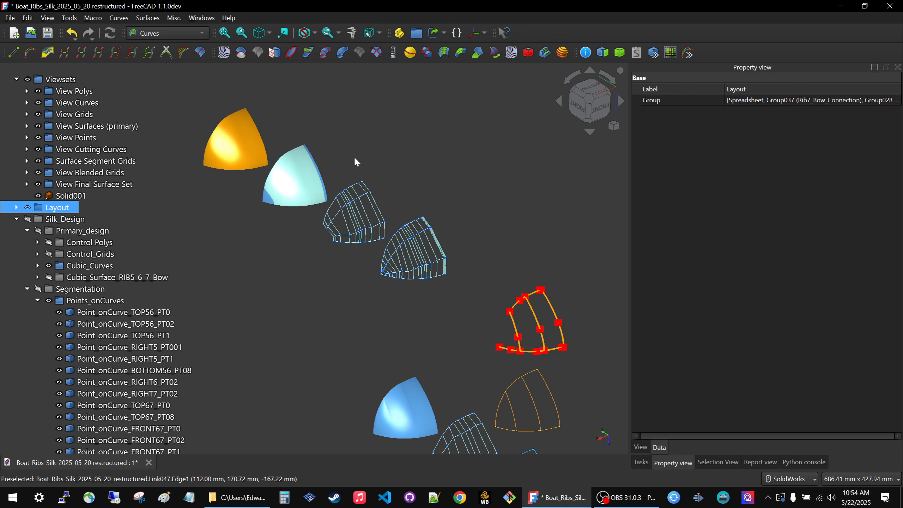
{"action": "scroll", "coordinate": [357, 162], "scroll_direction": "down", "scroll_amount": 3}
{"action": "left_click", "coordinate": [124, 335]}
{"action": "left_click", "coordinate": [126, 323]}
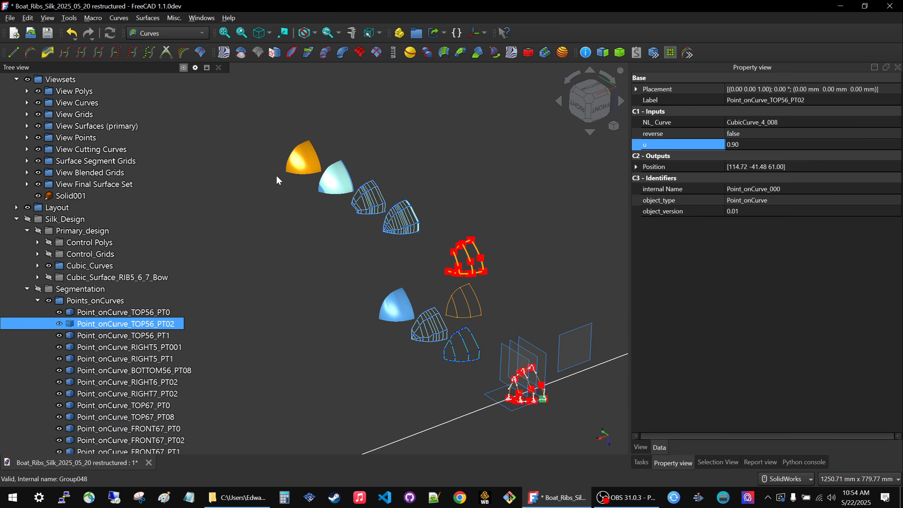
{"action": "scroll", "coordinate": [276, 175], "scroll_direction": "up", "scroll_amount": 5}
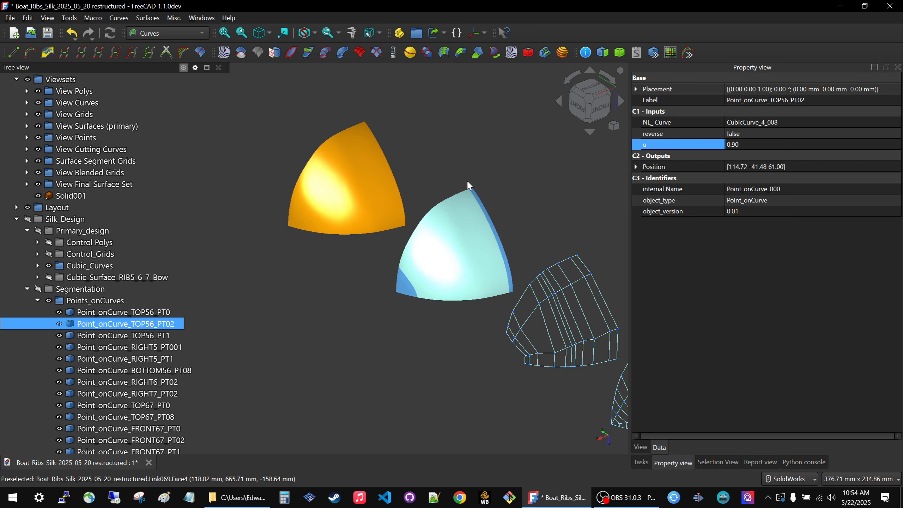
{"action": "scroll", "coordinate": [431, 135], "scroll_direction": "up", "scroll_amount": 2}
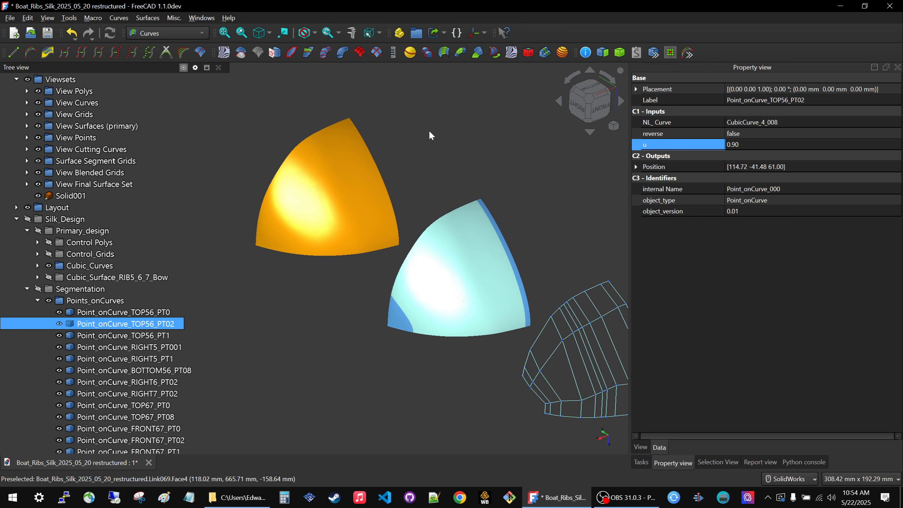
{"action": "left_click", "coordinate": [778, 144]}
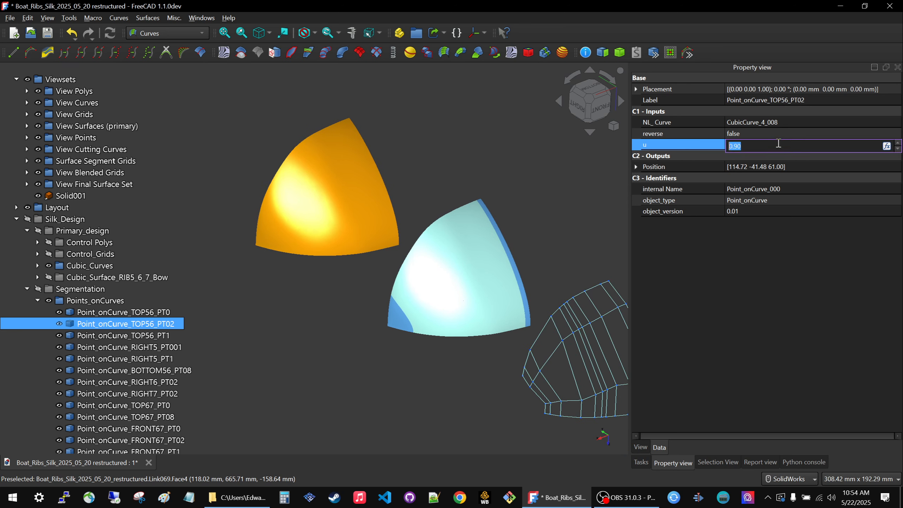
{"action": "type", "text": ".25"}
{"action": "key", "text": "Return"}
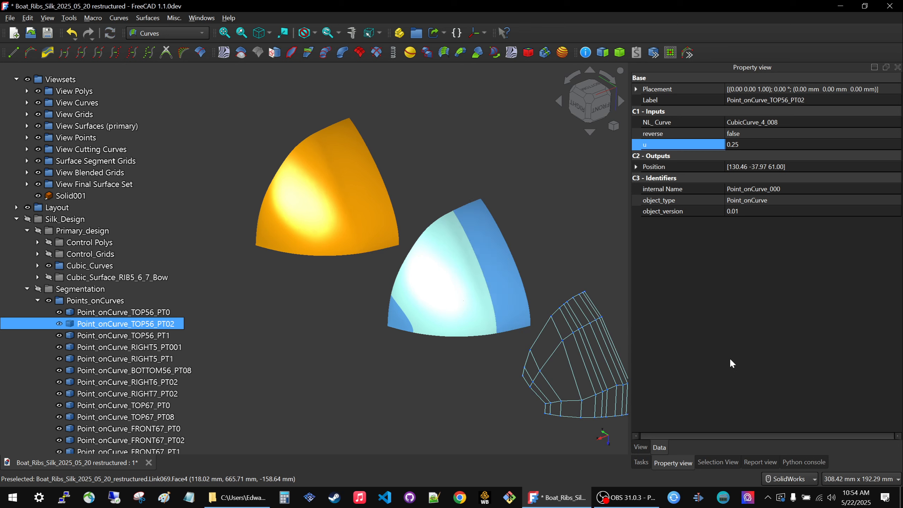
Try u values of 0.75 and 0.5 on Point_onCurve_TOP56_PT02, recomputing the model for each.
{"action": "left_click", "coordinate": [765, 145]}
{"action": "type", "text": "."}
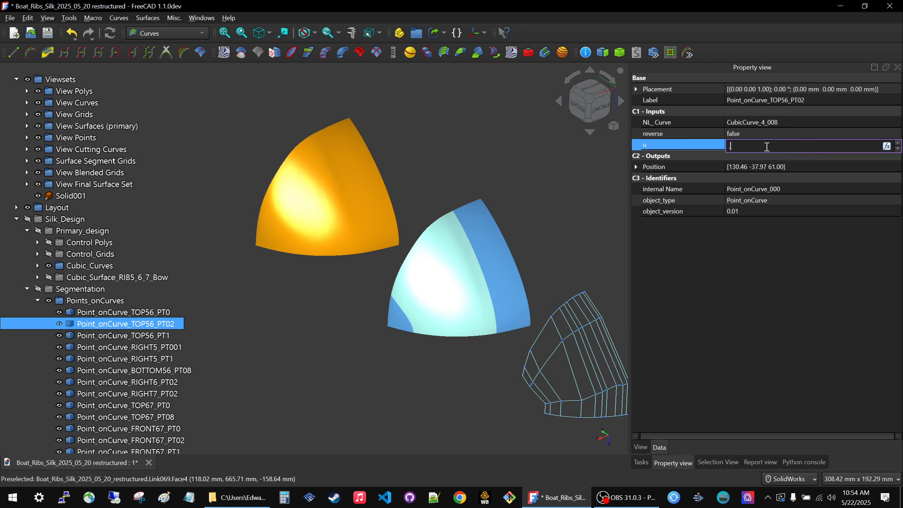
{"action": "key", "text": "Return"}
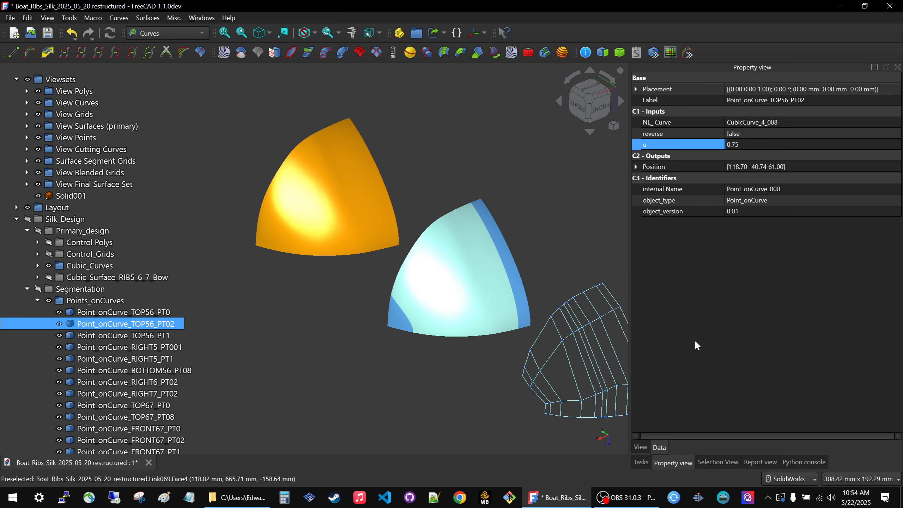
{"action": "left_click", "coordinate": [774, 145]}
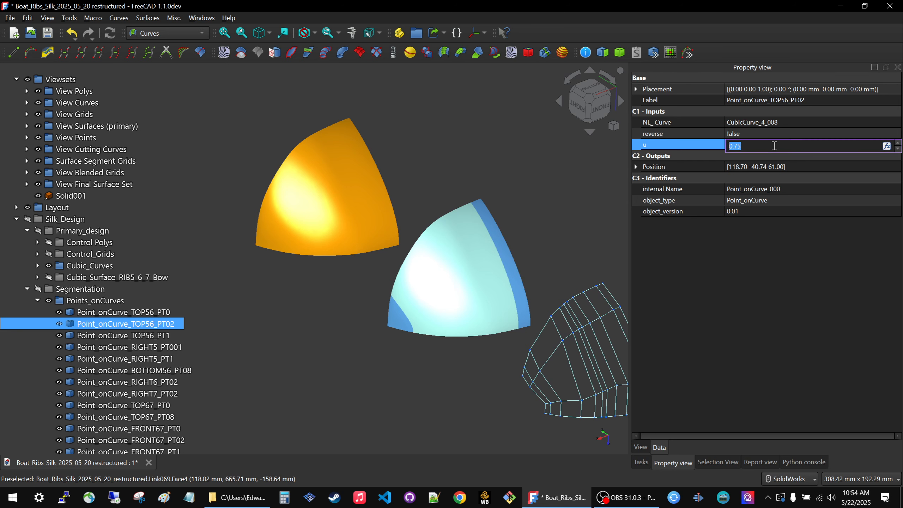
{"action": "type", "text": ".5"}
{"action": "key", "text": "Return"}
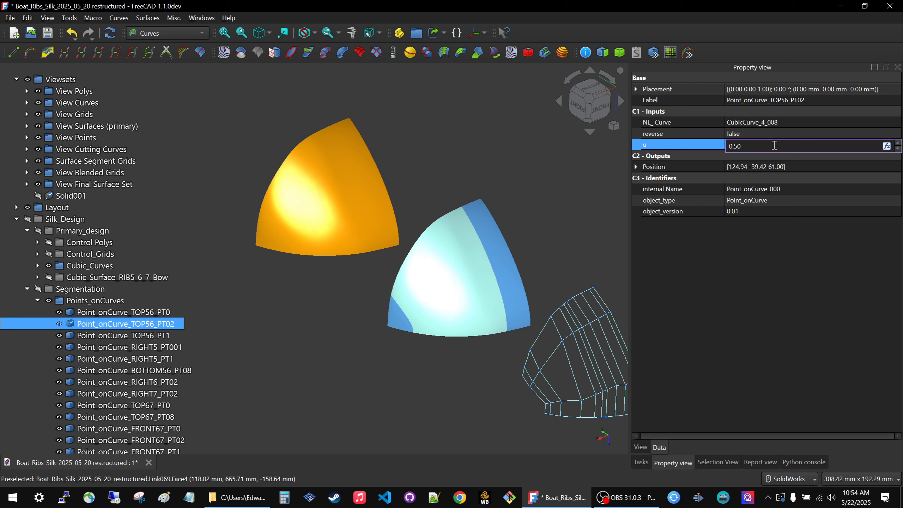
Set the u parameter of Point_onCurve_TOP56_PT02 to 0.6 and leave the value field.
{"action": "left_click_drag", "start_coordinate": [774, 145], "coordinate": [713, 145]}
{"action": "type", "text": "."}
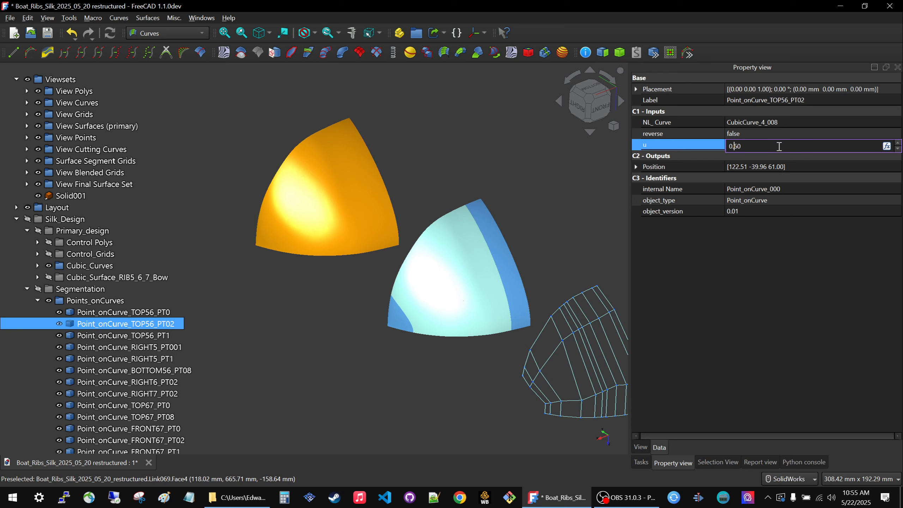
{"action": "left_click_drag", "start_coordinate": [727, 137], "coordinate": [697, 146]}
{"action": "left_click", "coordinate": [788, 247]}
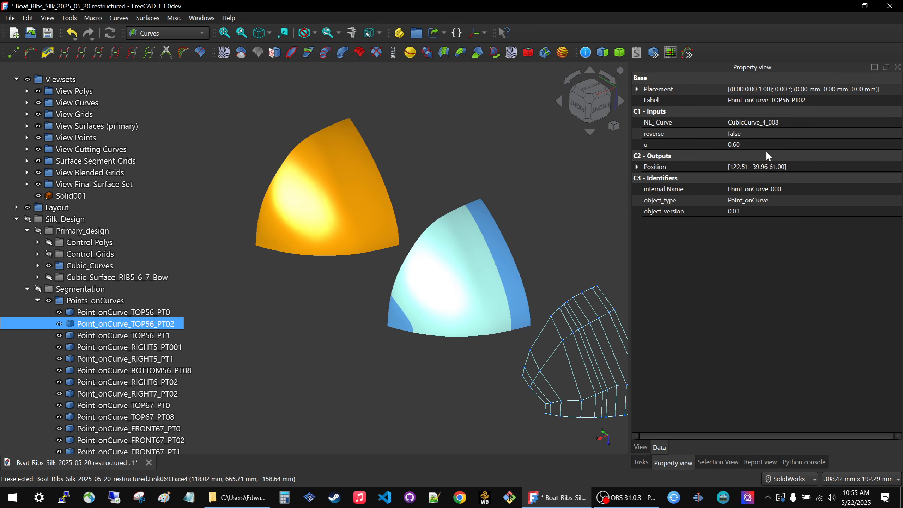
Set the u parameter of Point_onCurve_TOP56_PT02 to 0.05 and clear the selection.
{"action": "left_click", "coordinate": [733, 144]}
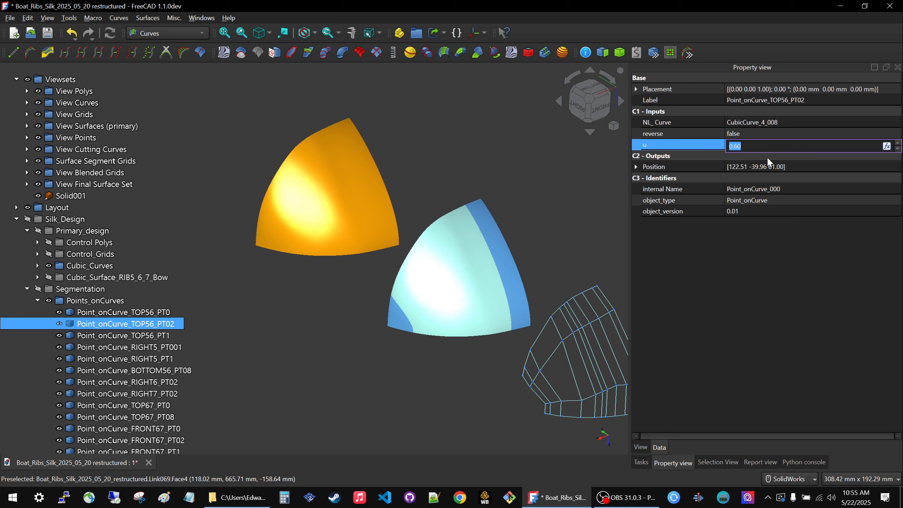
{"action": "type", "text": ".05"}
{"action": "key", "text": "Return"}
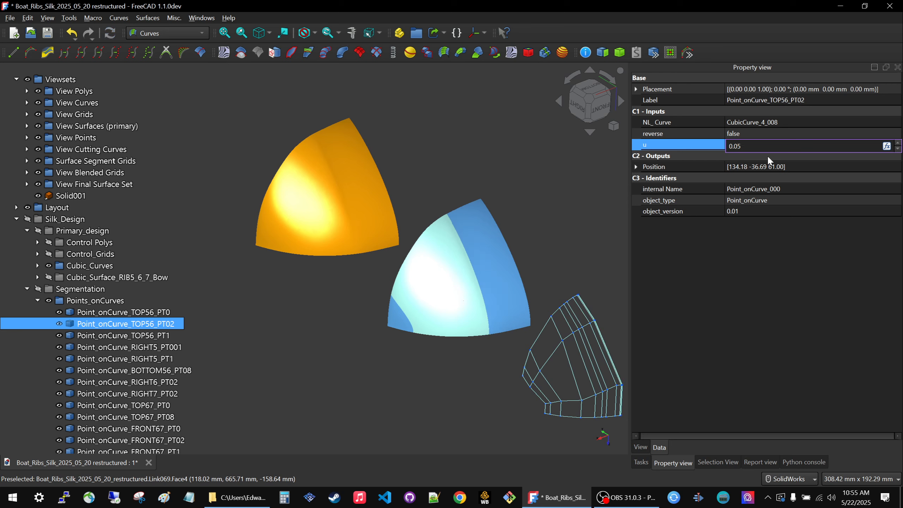
{"action": "left_click", "coordinate": [453, 188]}
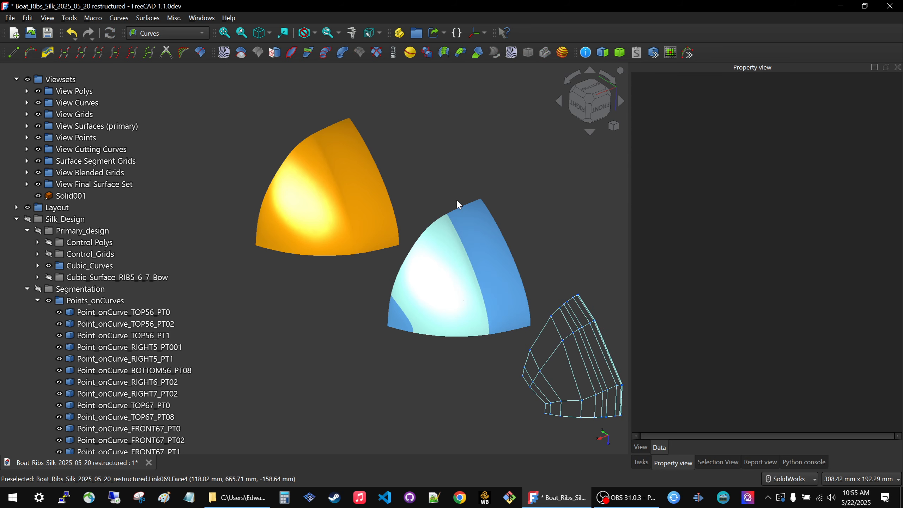
Examine the transition band and its seams on the orange final surface set up close.
{"action": "middle_click_drag", "start_coordinate": [453, 271], "coordinate": [451, 295]}
{"action": "middle_click_drag", "start_coordinate": [414, 399], "coordinate": [294, 408]}
{"action": "scroll", "coordinate": [413, 264], "scroll_direction": "down", "scroll_amount": 3}
{"action": "scroll", "coordinate": [543, 267], "scroll_direction": "up", "scroll_amount": 10}
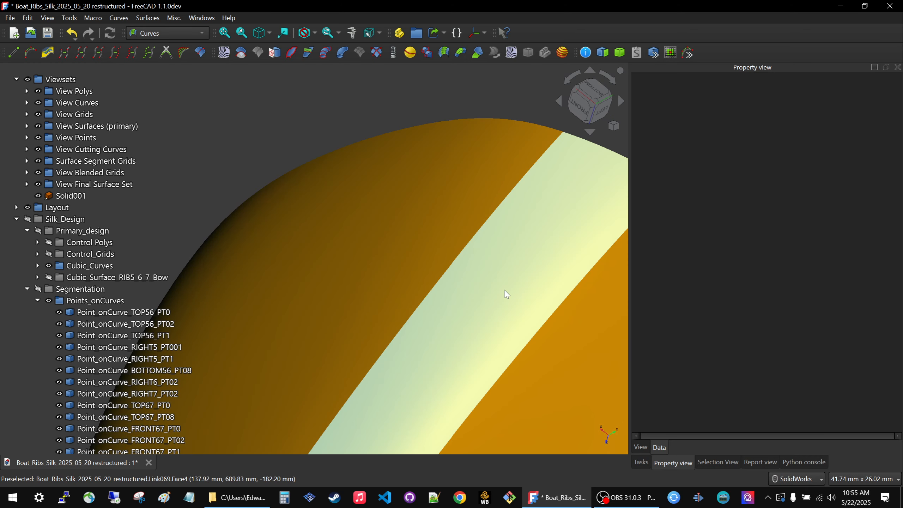
{"action": "scroll", "coordinate": [379, 158], "scroll_direction": "down", "scroll_amount": 4}
{"action": "scroll", "coordinate": [505, 147], "scroll_direction": "up", "scroll_amount": 5}
{"action": "scroll", "coordinate": [457, 131], "scroll_direction": "down", "scroll_amount": 3}
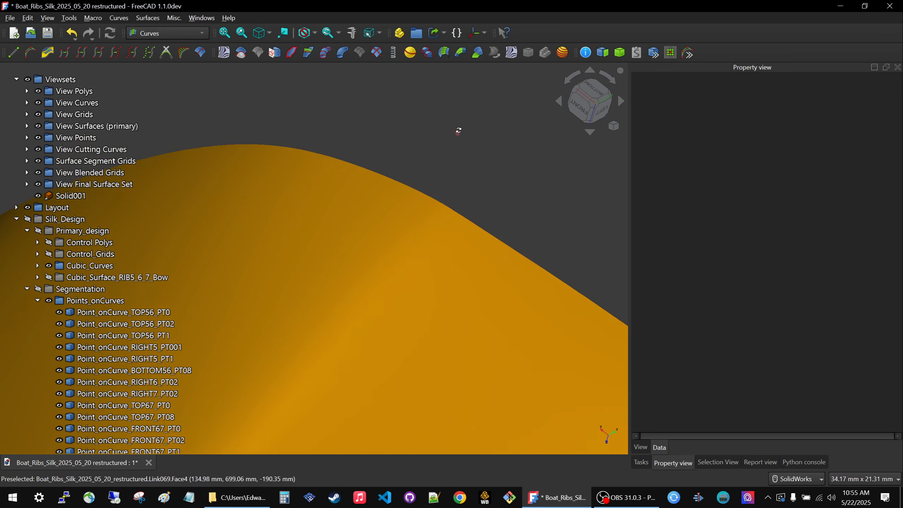
{"action": "scroll", "coordinate": [454, 150], "scroll_direction": "down", "scroll_amount": 4}
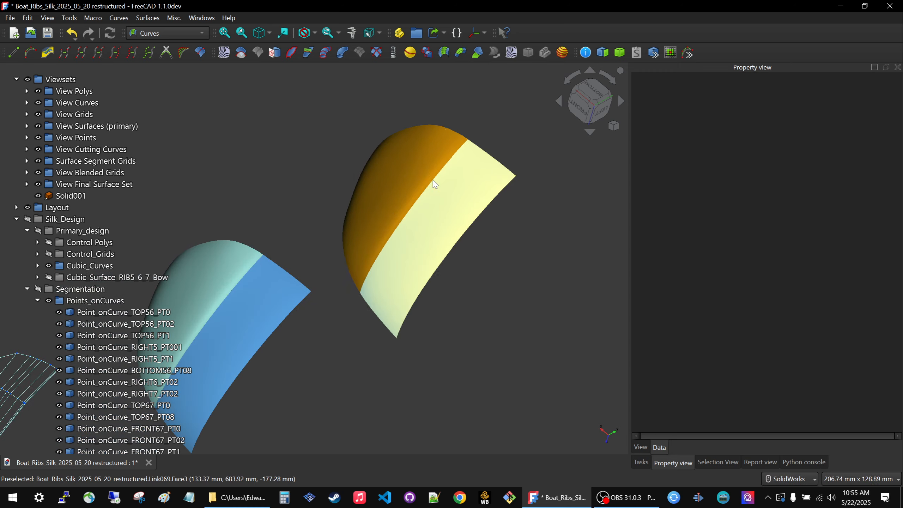
{"action": "scroll", "coordinate": [498, 117], "scroll_direction": "up", "scroll_amount": 7}
{"action": "scroll", "coordinate": [516, 103], "scroll_direction": "down", "scroll_amount": 6}
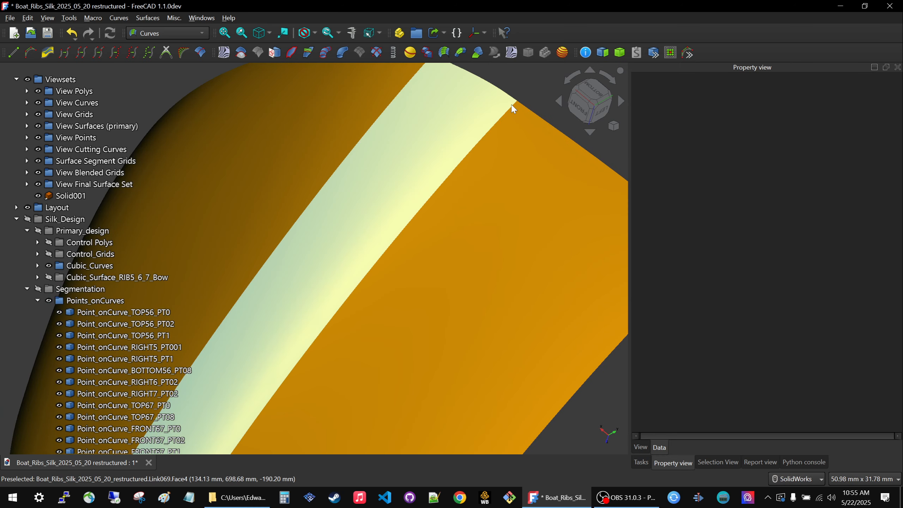
{"action": "scroll", "coordinate": [396, 266], "scroll_direction": "down", "scroll_amount": 3}
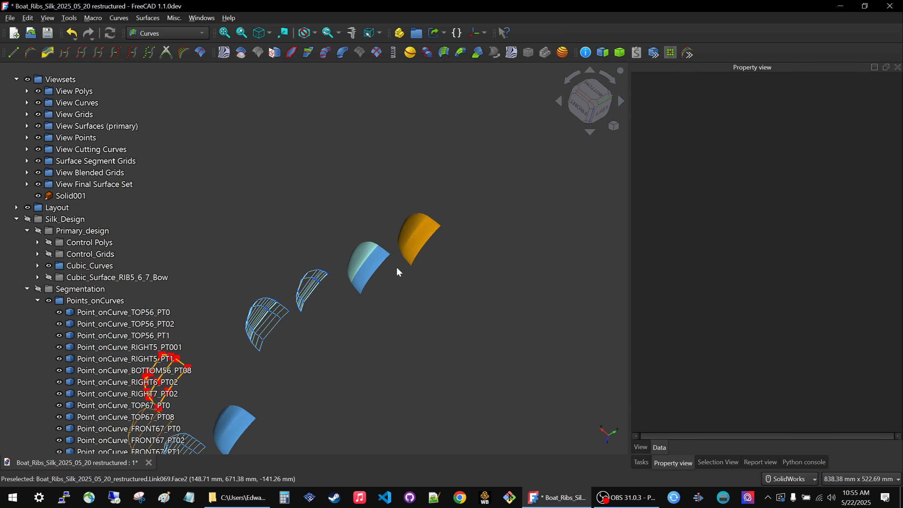
Compare the blended surface segments with the primary surfaces, checking the curvature where neighbouring faces meet.
{"action": "scroll", "coordinate": [356, 246], "scroll_direction": "up", "scroll_amount": 5}
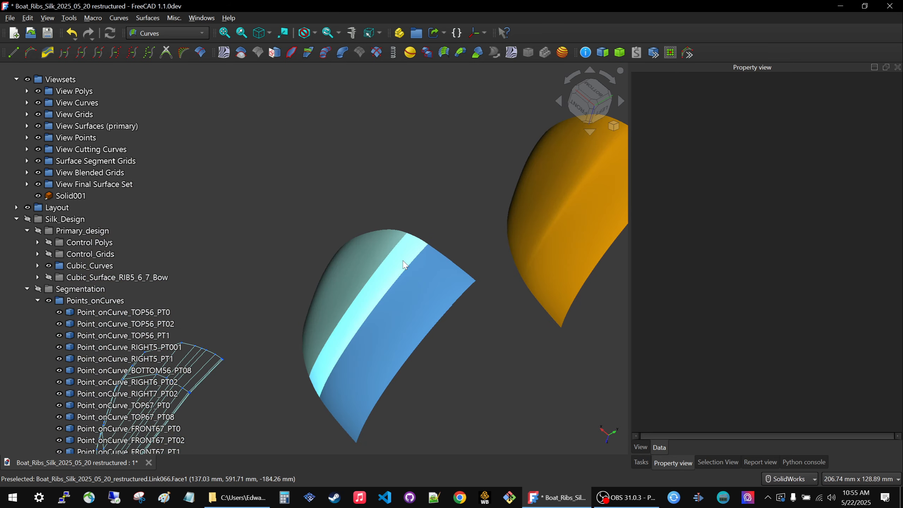
{"action": "scroll", "coordinate": [443, 218], "scroll_direction": "down", "scroll_amount": 4}
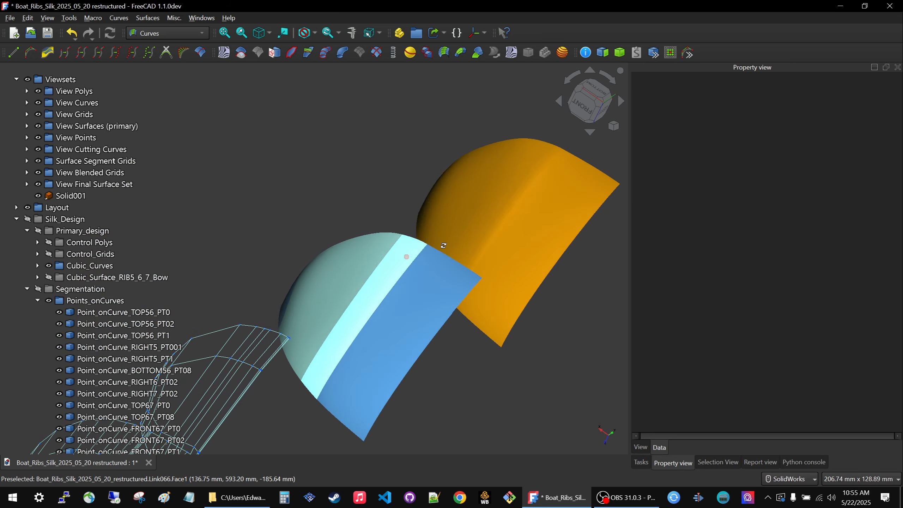
{"action": "scroll", "coordinate": [327, 368], "scroll_direction": "down", "scroll_amount": 2}
{"action": "middle_click_drag", "start_coordinate": [320, 377], "coordinate": [244, 385]}
{"action": "scroll", "coordinate": [314, 412], "scroll_direction": "up", "scroll_amount": 7}
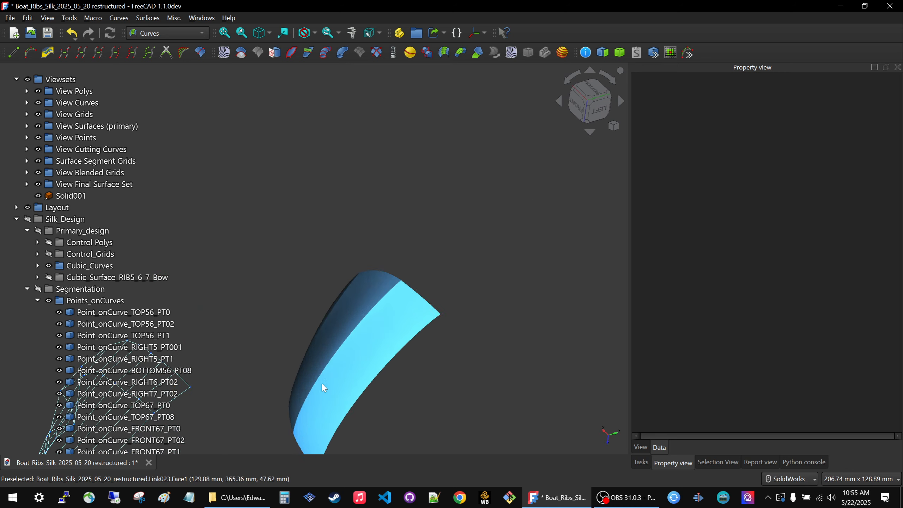
{"action": "scroll", "coordinate": [338, 342], "scroll_direction": "down", "scroll_amount": 7}
{"action": "scroll", "coordinate": [319, 338], "scroll_direction": "up", "scroll_amount": 7}
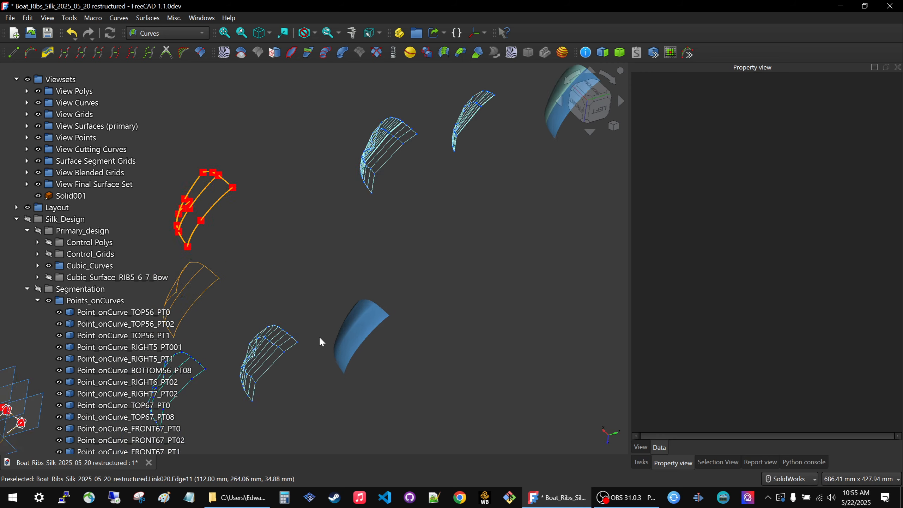
{"action": "scroll", "coordinate": [390, 242], "scroll_direction": "up", "scroll_amount": 4}
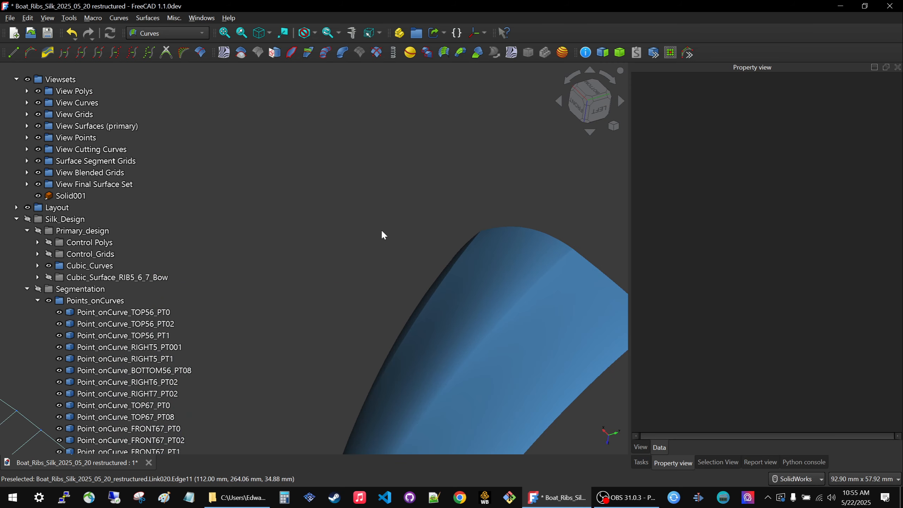
{"action": "scroll", "coordinate": [583, 246], "scroll_direction": "down", "scroll_amount": 10}
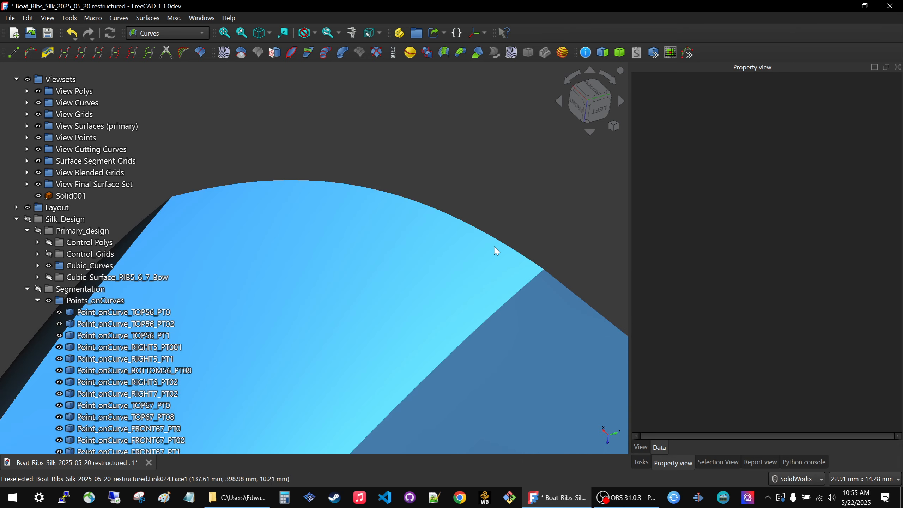
{"action": "scroll", "coordinate": [455, 287], "scroll_direction": "up", "scroll_amount": 7}
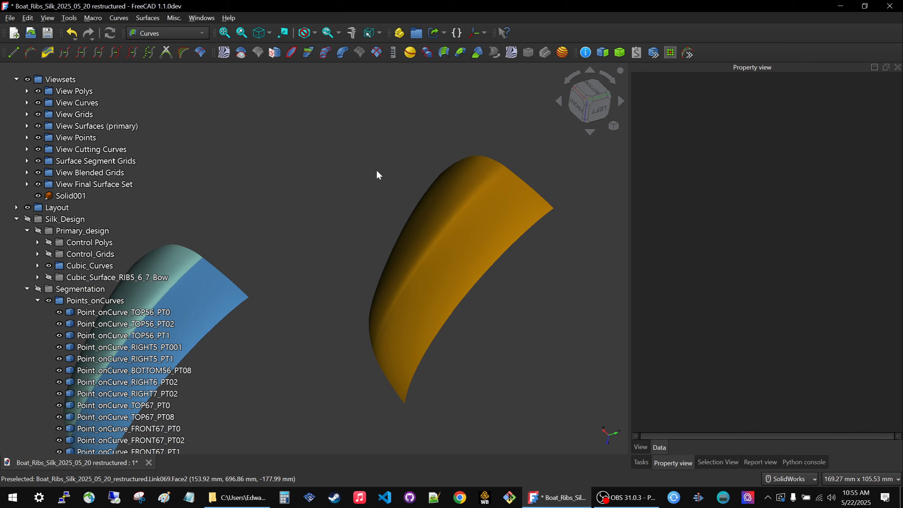
Examine the final surface from another angle, then compare the primary surfaces with the control grids and linked curves.
{"action": "middle_click_drag", "start_coordinate": [376, 169], "coordinate": [382, 174]}
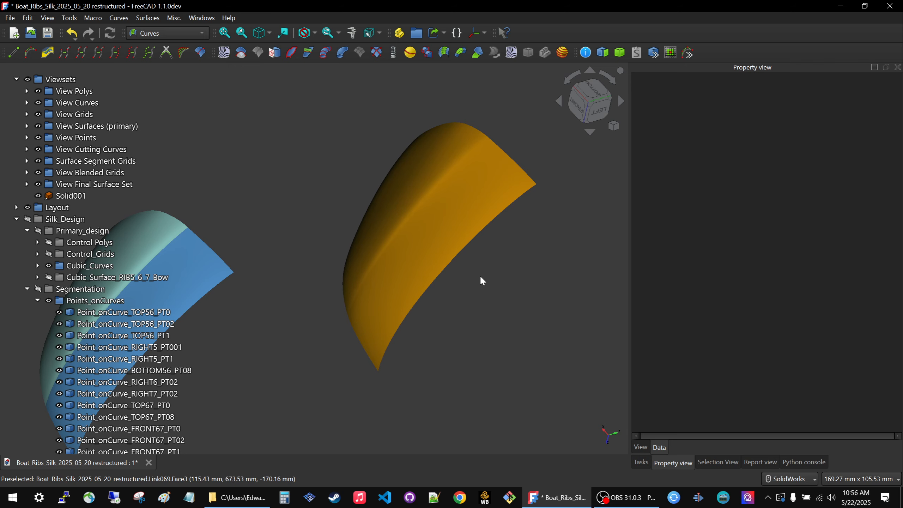
{"action": "scroll", "coordinate": [483, 222], "scroll_direction": "down", "scroll_amount": 5}
{"action": "scroll", "coordinate": [481, 219], "scroll_direction": "down", "scroll_amount": 5}
{"action": "middle_click_drag", "start_coordinate": [378, 293], "coordinate": [516, 320]}
{"action": "scroll", "coordinate": [320, 312], "scroll_direction": "up", "scroll_amount": 5}
{"action": "scroll", "coordinate": [351, 310], "scroll_direction": "down", "scroll_amount": 5}
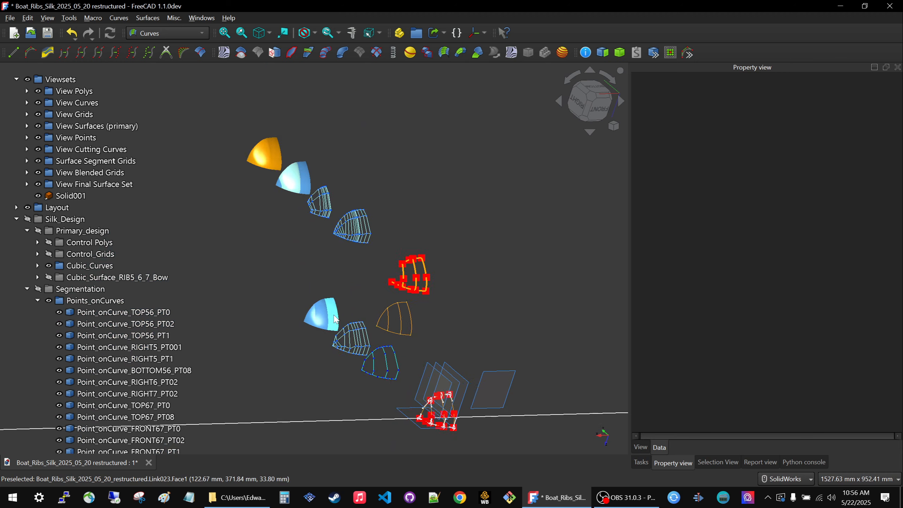
{"action": "scroll", "coordinate": [337, 317], "scroll_direction": "up", "scroll_amount": 5}
{"action": "middle_click_drag", "start_coordinate": [311, 347], "coordinate": [284, 346]}
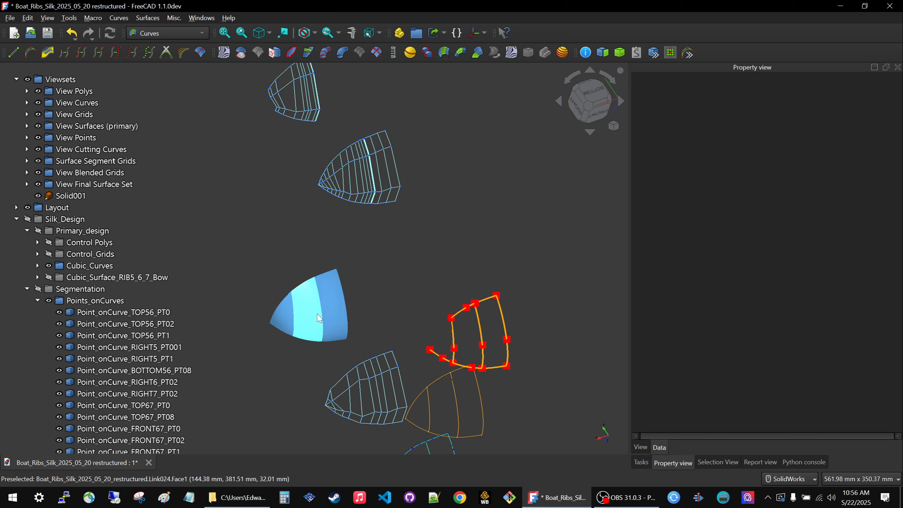
{"action": "scroll", "coordinate": [333, 342], "scroll_direction": "down", "scroll_amount": 5}
{"action": "scroll", "coordinate": [331, 358], "scroll_direction": "up", "scroll_amount": 6}
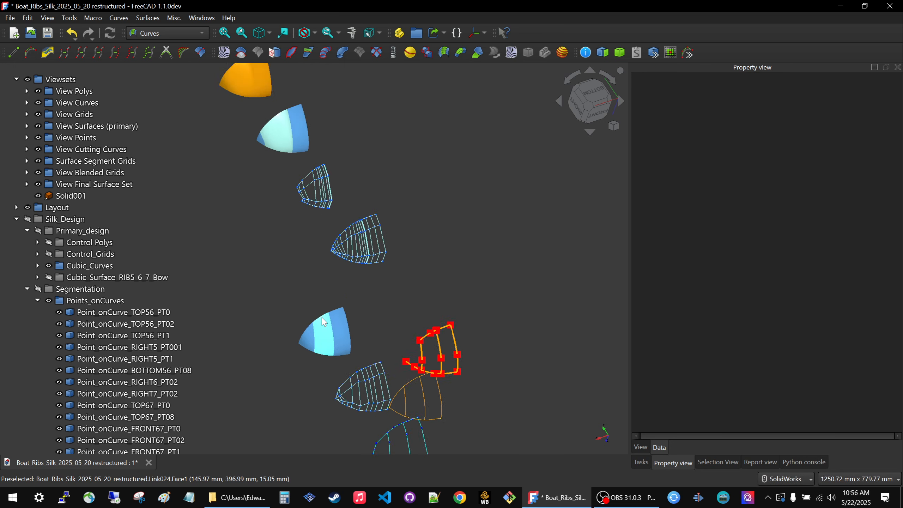
{"action": "scroll", "coordinate": [330, 364], "scroll_direction": "down", "scroll_amount": 4}
Compare the segmented blended surfaces with the orange final surface set side by side from the opposite side.
{"action": "middle_click_drag", "start_coordinate": [343, 377], "coordinate": [170, 313]}
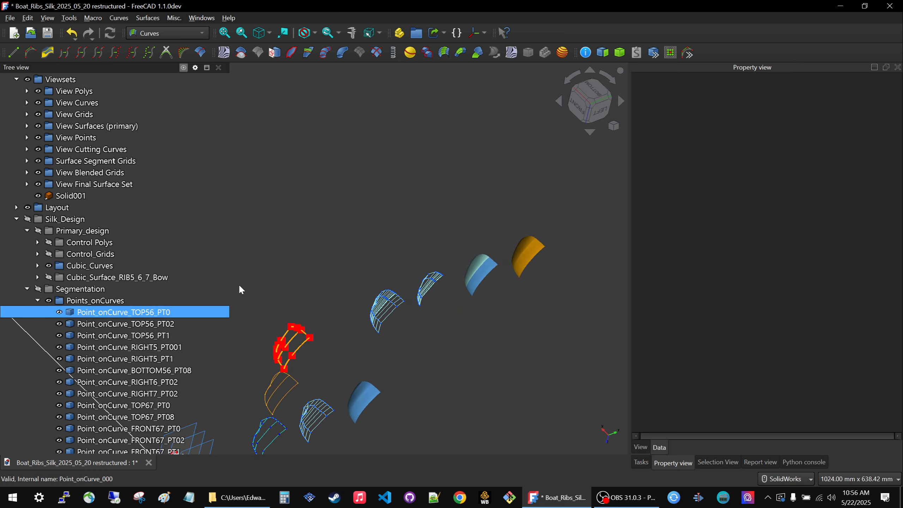
{"action": "scroll", "coordinate": [273, 278], "scroll_direction": "down", "scroll_amount": 5}
{"action": "scroll", "coordinate": [349, 329], "scroll_direction": "up", "scroll_amount": 7}
{"action": "middle_click_drag", "start_coordinate": [349, 329], "coordinate": [306, 364]}
{"action": "scroll", "coordinate": [320, 311], "scroll_direction": "down", "scroll_amount": 4}
{"action": "scroll", "coordinate": [307, 317], "scroll_direction": "up", "scroll_amount": 7}
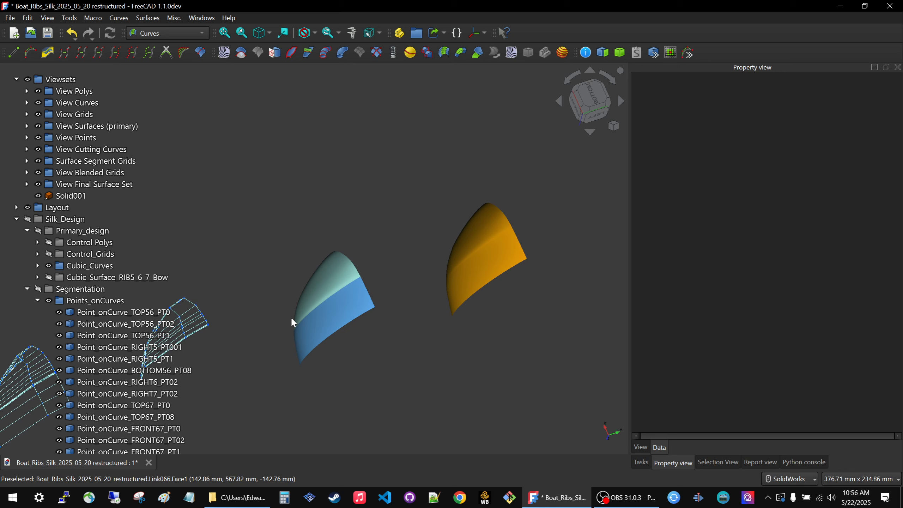
Examine the whole row of linked view sets, including the blended and orange final surfaces at its far end.
{"action": "scroll", "coordinate": [408, 272], "scroll_direction": "down", "scroll_amount": 7}
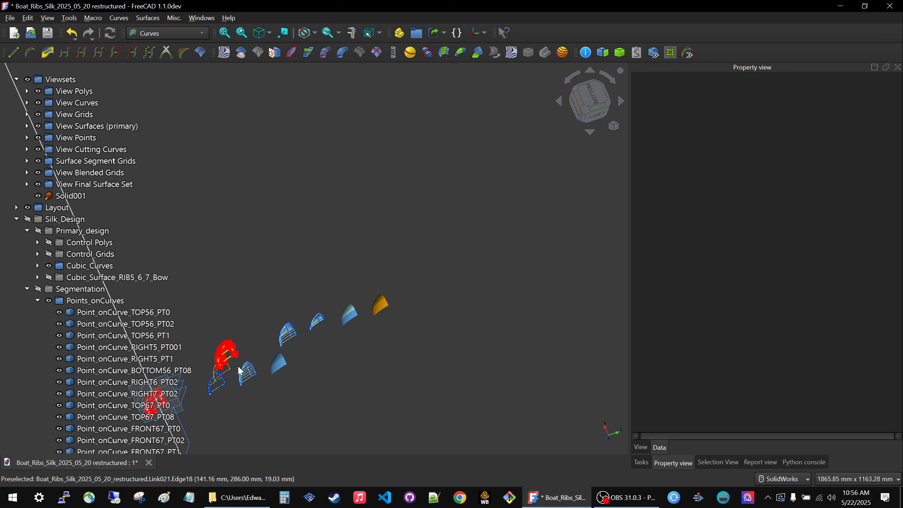
{"action": "scroll", "coordinate": [271, 362], "scroll_direction": "up", "scroll_amount": 4}
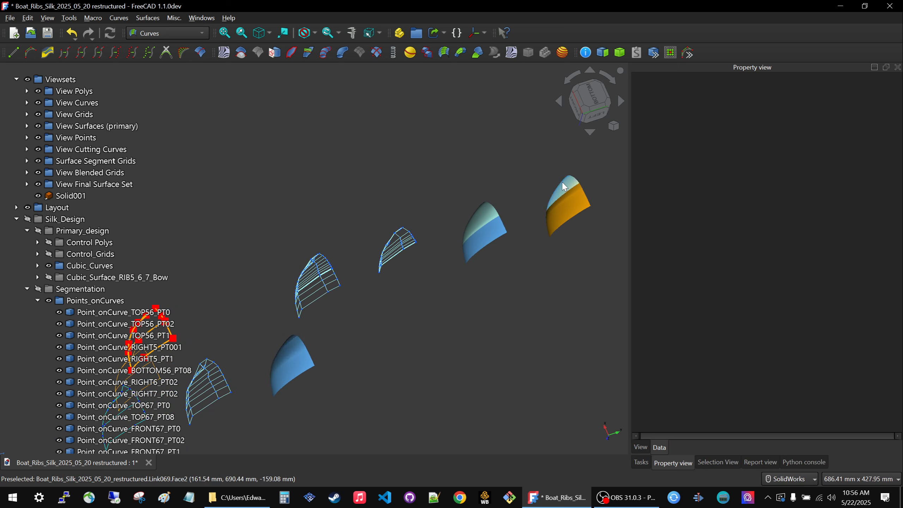
{"action": "scroll", "coordinate": [565, 186], "scroll_direction": "up", "scroll_amount": 3}
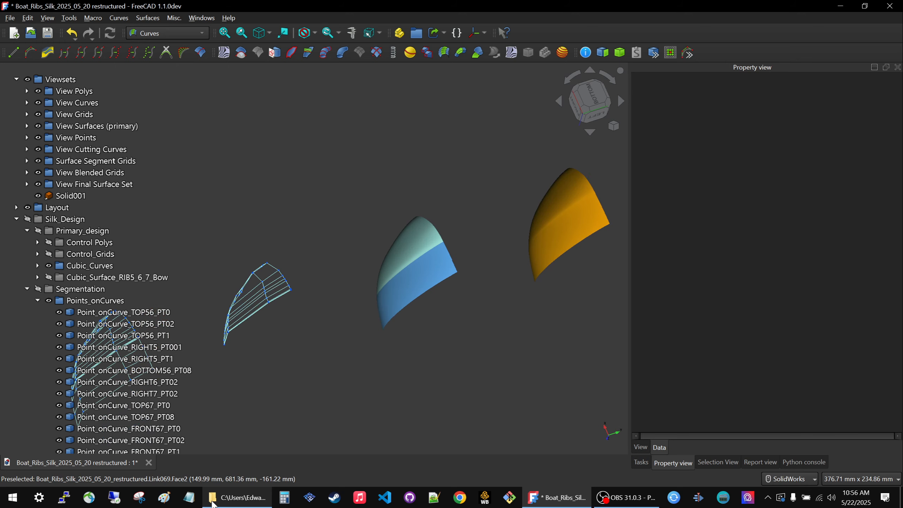
Switch to File Explorer and open the Boaty_Mc_Boatface folder in Silk_Data\Test_Files.
{"action": "left_click", "coordinate": [228, 500]}
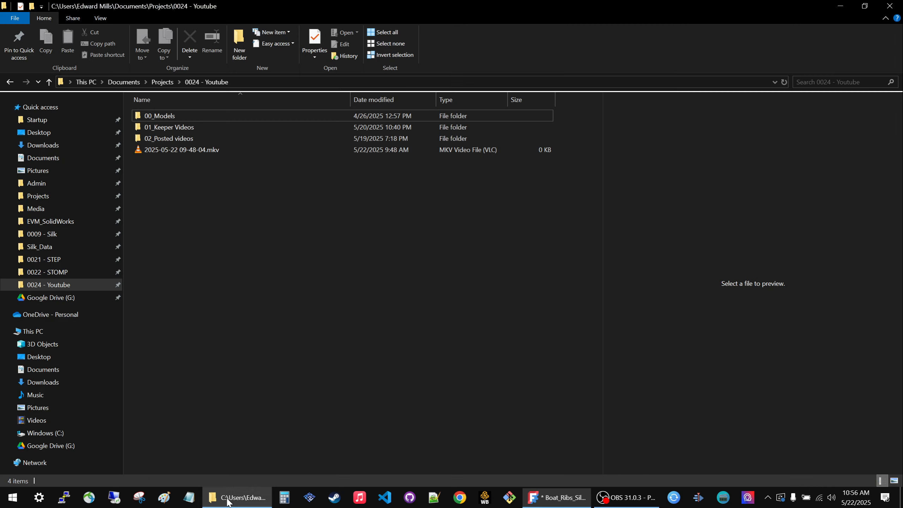
{"action": "left_click", "coordinate": [43, 246]}
{"action": "double_click", "coordinate": [277, 125]}
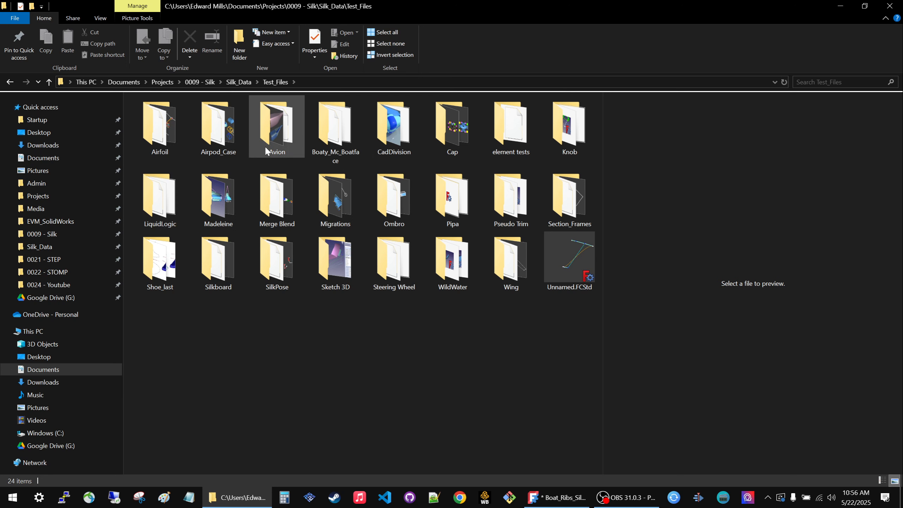
{"action": "double_click", "coordinate": [335, 137]}
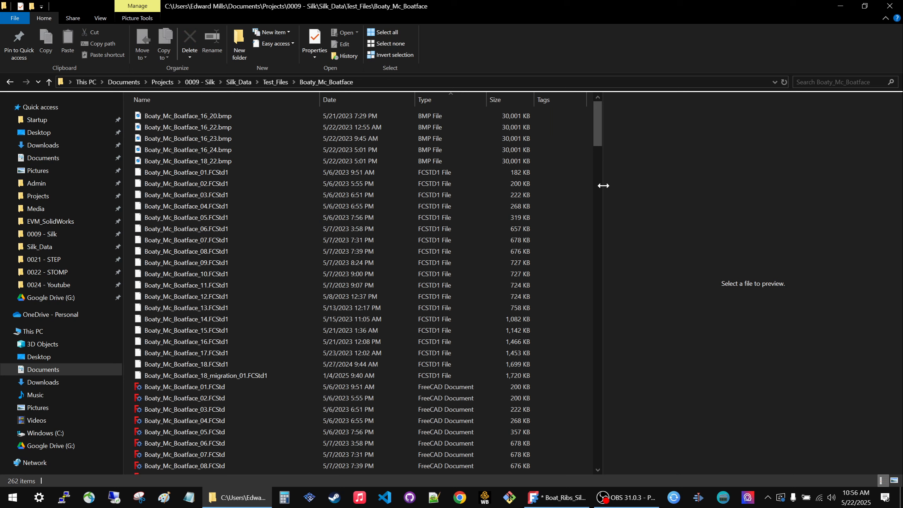
Widen the preview area and preview the boat's BMP renders, starting with Boaty_Mc_Boatface_16_20.bmp.
{"action": "left_click_drag", "start_coordinate": [602, 186], "coordinate": [492, 189]}
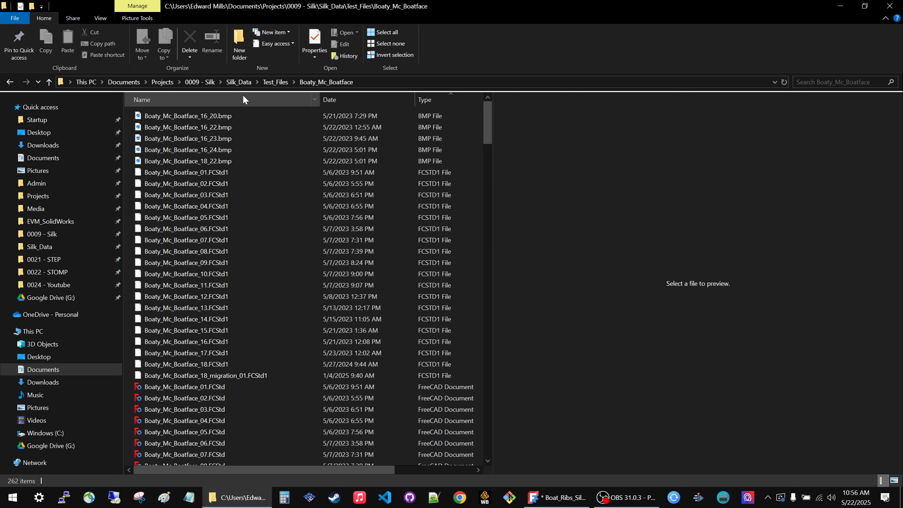
{"action": "left_click", "coordinate": [215, 116]}
{"action": "key", "text": "Down"}
{"action": "key", "text": "Down"}
{"action": "key", "text": "Down"}
{"action": "key", "text": "Down"}
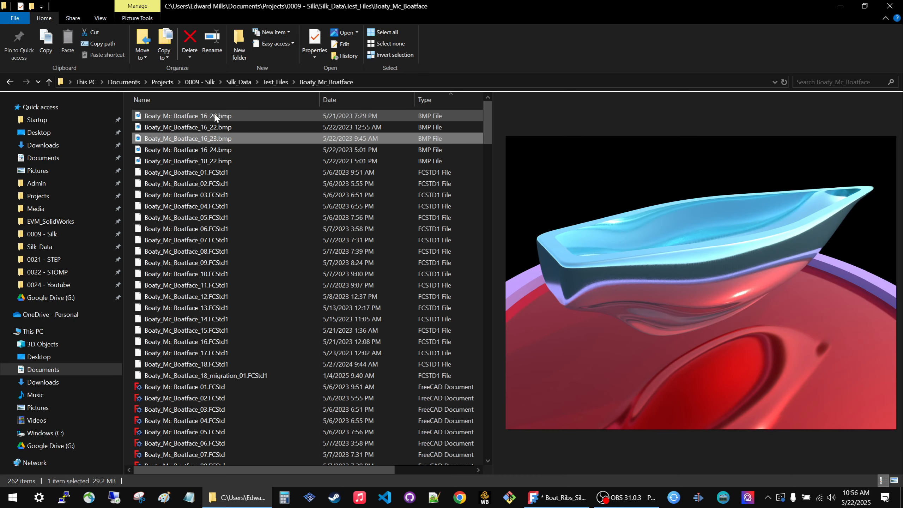
{"action": "key", "text": "Down"}
{"action": "key", "text": "Down"}
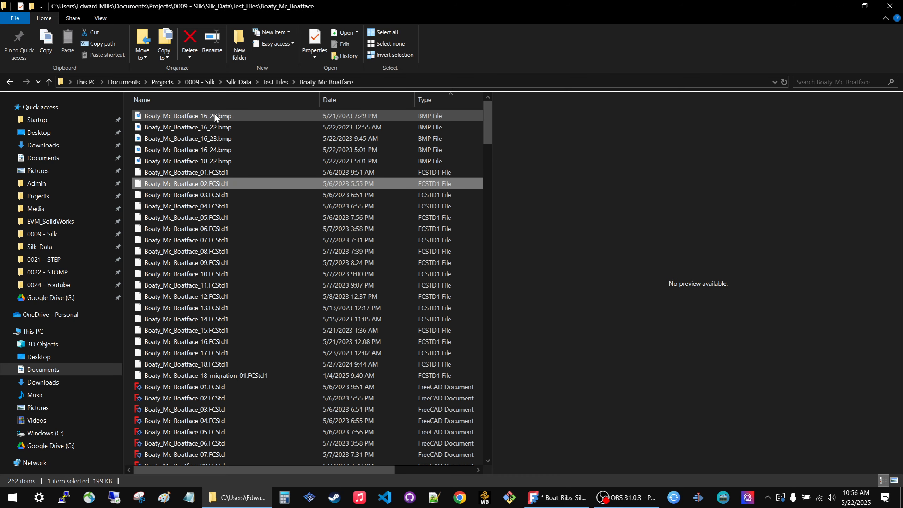
Find the PNG screenshots further down the folder and open Boaty_Mc_Boatface_18_01.png in a maximized image viewer.
{"action": "scroll", "coordinate": [228, 197], "scroll_direction": "down", "scroll_amount": 18}
{"action": "scroll", "coordinate": [229, 200], "scroll_direction": "down", "scroll_amount": 20}
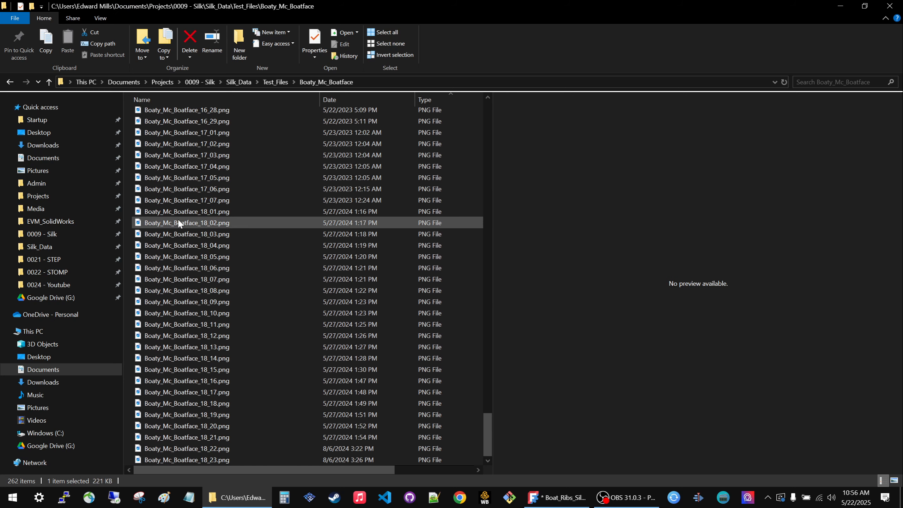
{"action": "left_click", "coordinate": [178, 204]}
{"action": "key", "text": "Down"}
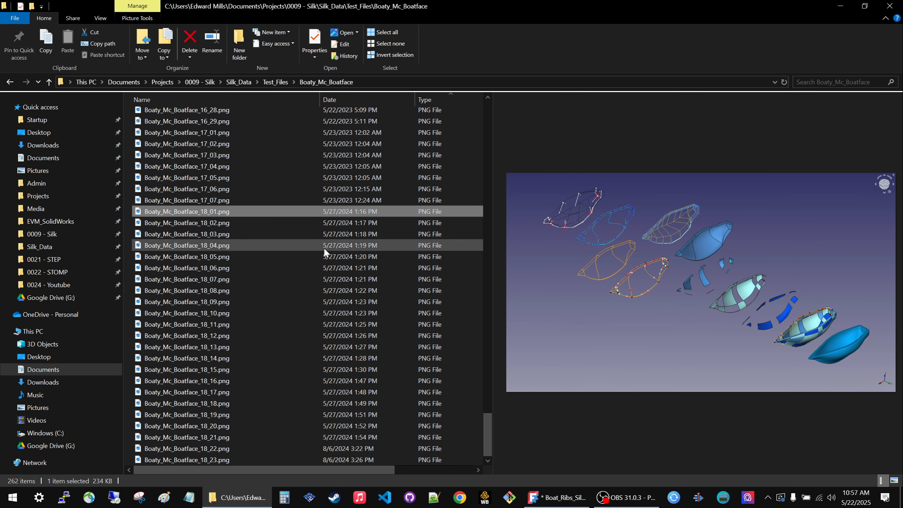
{"action": "key", "text": "Return"}
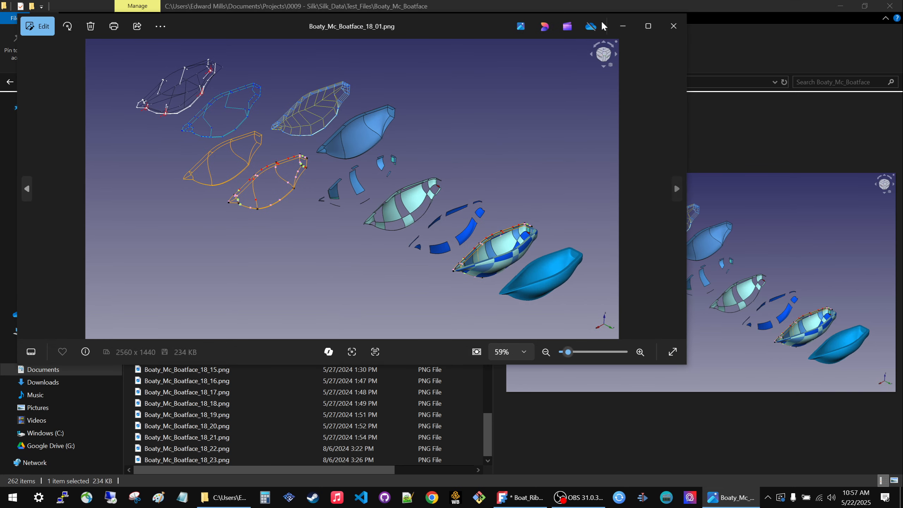
{"action": "left_click", "coordinate": [647, 25]}
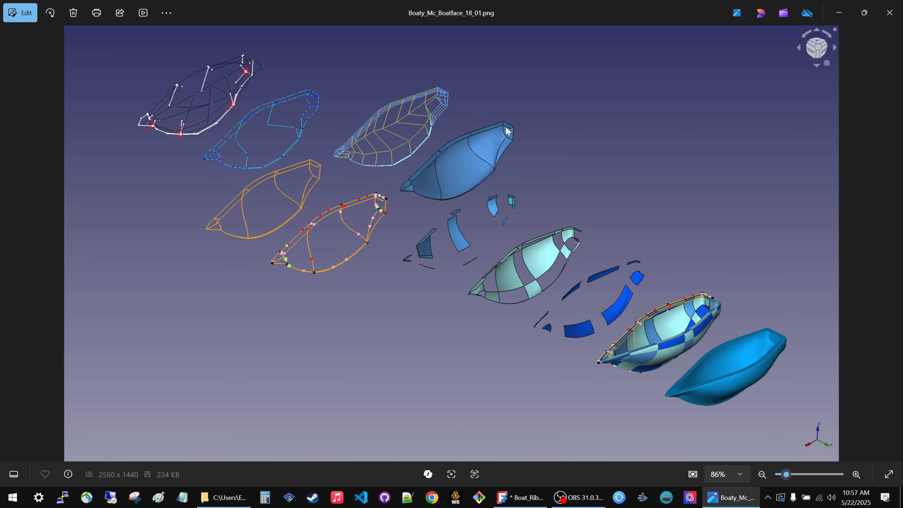
Examine the blue primary hull surface up close in the overview image, including its edges and end corners.
{"action": "scroll", "coordinate": [505, 125], "scroll_direction": "up", "scroll_amount": 7}
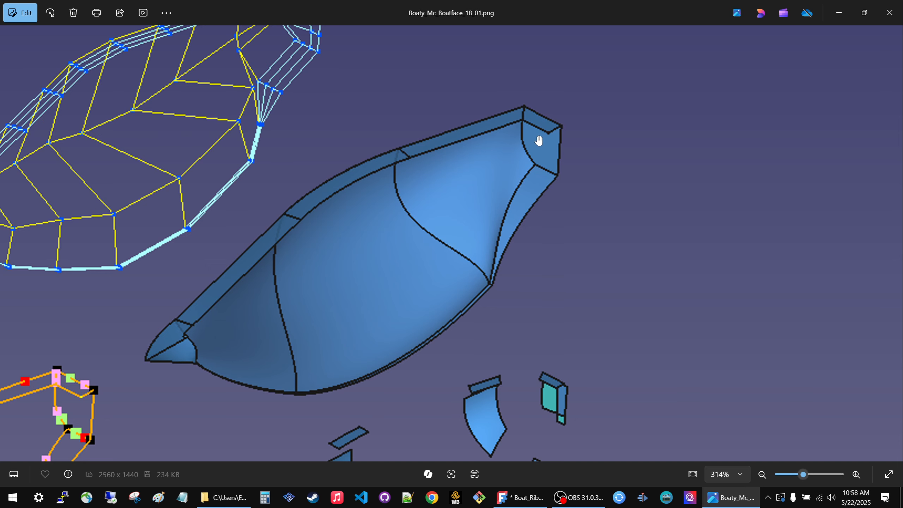
{"action": "scroll", "coordinate": [518, 121], "scroll_direction": "down", "scroll_amount": 5}
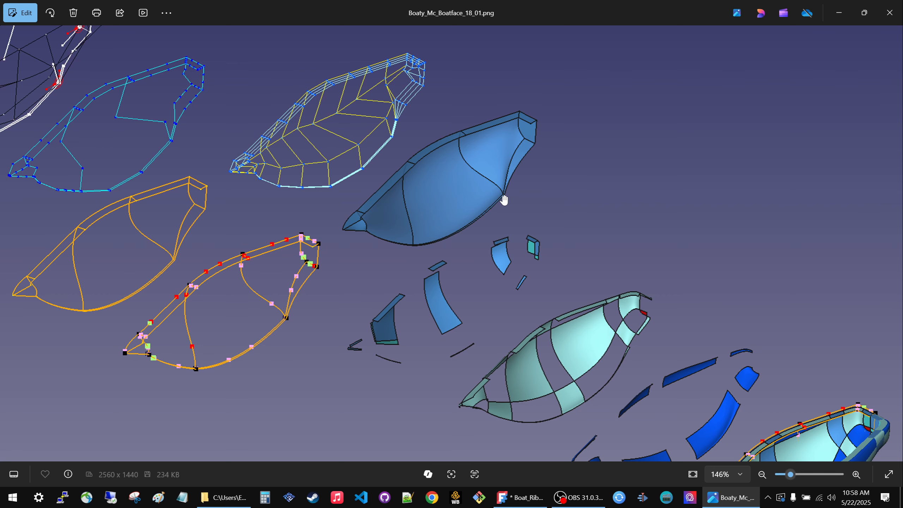
{"action": "scroll", "coordinate": [504, 200], "scroll_direction": "down", "scroll_amount": 5}
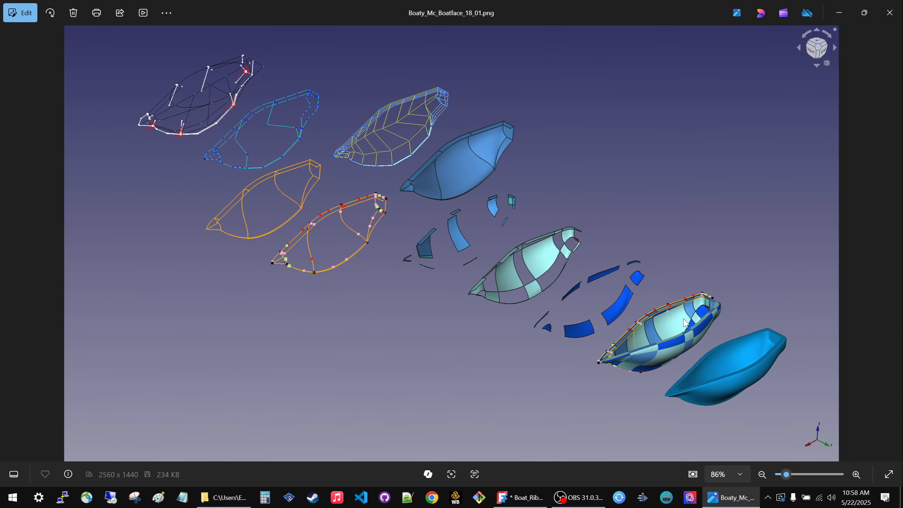
Compare the hull's primary surfaces with the segmented, blended and final surfaces in the overview image.
{"action": "scroll", "coordinate": [714, 339], "scroll_direction": "up", "scroll_amount": 2}
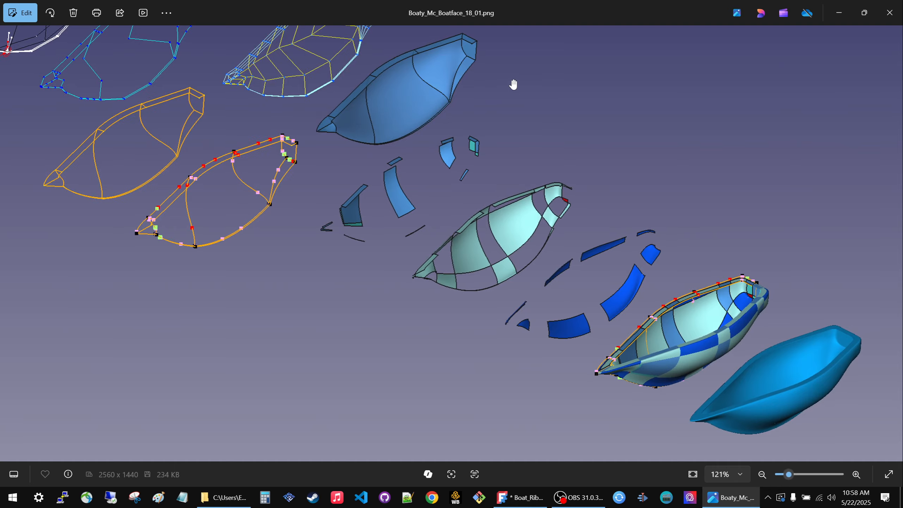
{"action": "scroll", "coordinate": [523, 189], "scroll_direction": "up", "scroll_amount": 1}
{"action": "scroll", "coordinate": [505, 201], "scroll_direction": "down", "scroll_amount": 3}
{"action": "scroll", "coordinate": [493, 122], "scroll_direction": "up", "scroll_amount": 3}
{"action": "scroll", "coordinate": [494, 123], "scroll_direction": "up", "scroll_amount": 1}
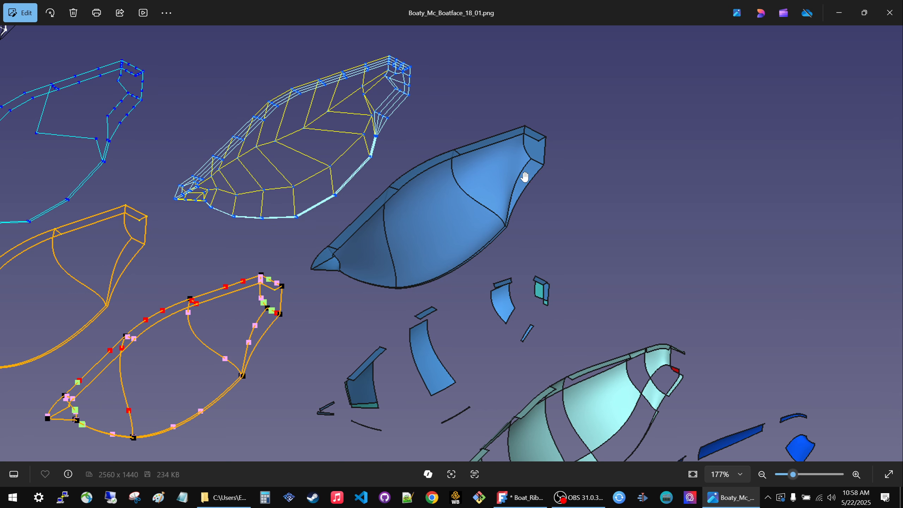
{"action": "scroll", "coordinate": [536, 151], "scroll_direction": "down", "scroll_amount": 3}
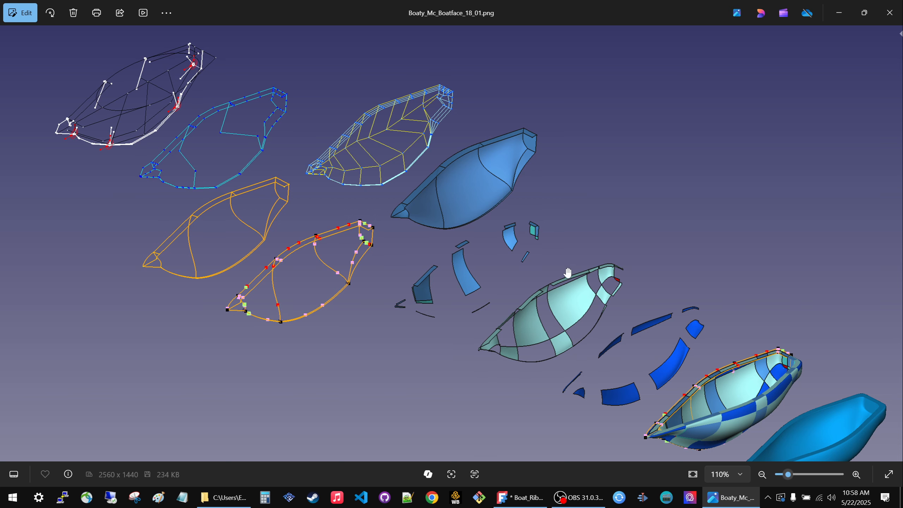
{"action": "scroll", "coordinate": [591, 250], "scroll_direction": "down", "scroll_amount": 2}
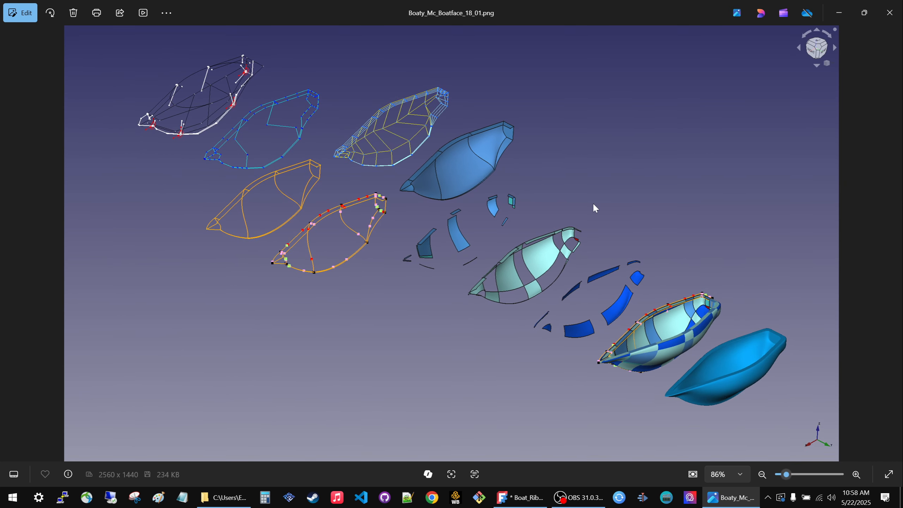
Browse forward through the hull construction images from Boaty_Mc_Boatface_18_02.png to Boaty_Mc_Boatface_18_07.png.
{"action": "key", "text": "Right"}
{"action": "key", "text": "Right"}
{"action": "key", "text": "Right"}
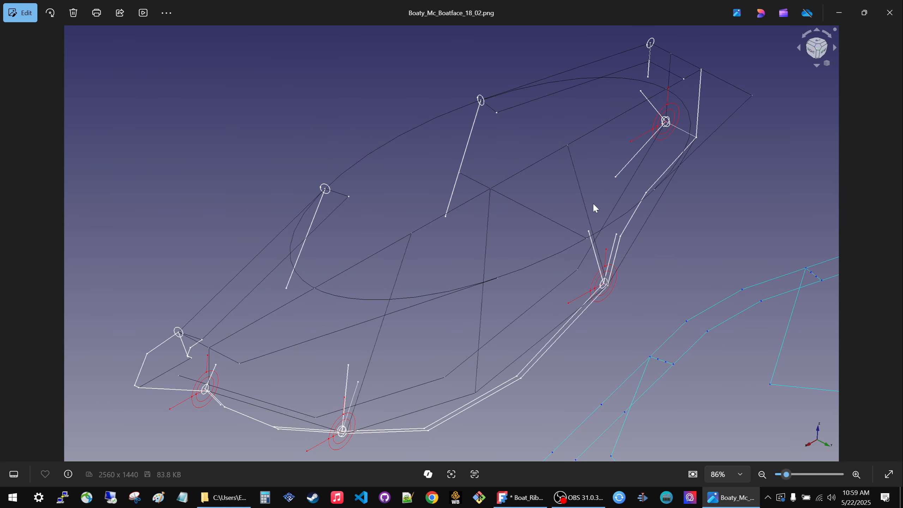
{"action": "key", "text": "Right"}
{"action": "key", "text": "Right"}
{"action": "key", "text": "Right"}
{"action": "key", "text": "Right"}
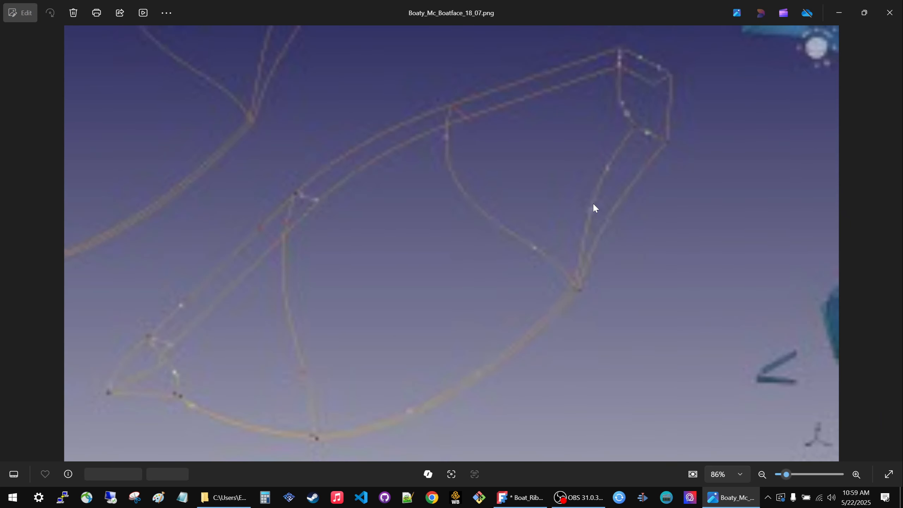
Compare the primary surfaces in Boaty_Mc_Boatface_18_06.png with the segmentation points on the curves in Boaty_Mc_Boatface_18_07.png.
{"action": "key", "text": "Left"}
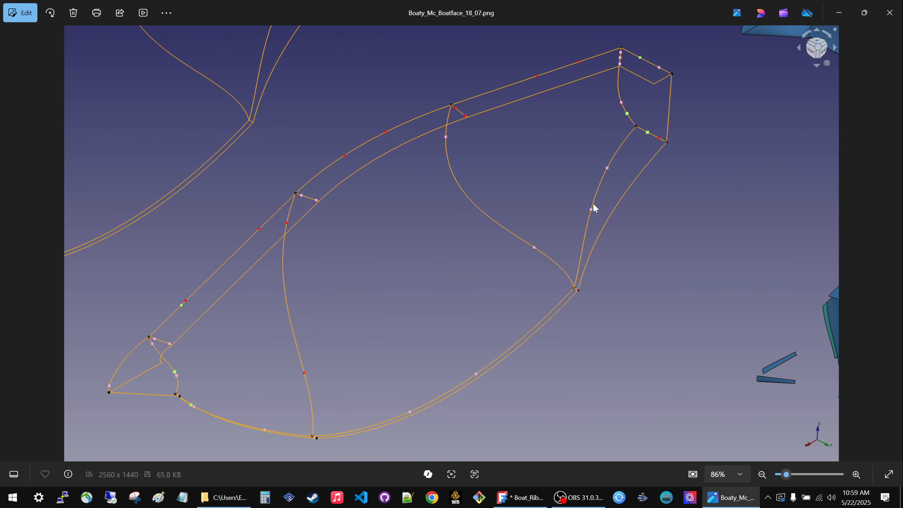
{"action": "key", "text": "Left"}
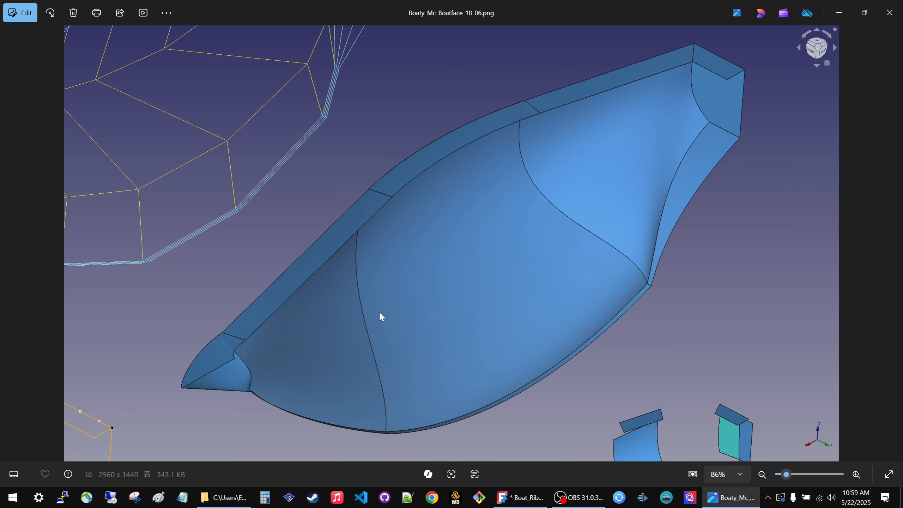
{"action": "key", "text": "Right"}
{"action": "key", "text": "Right"}
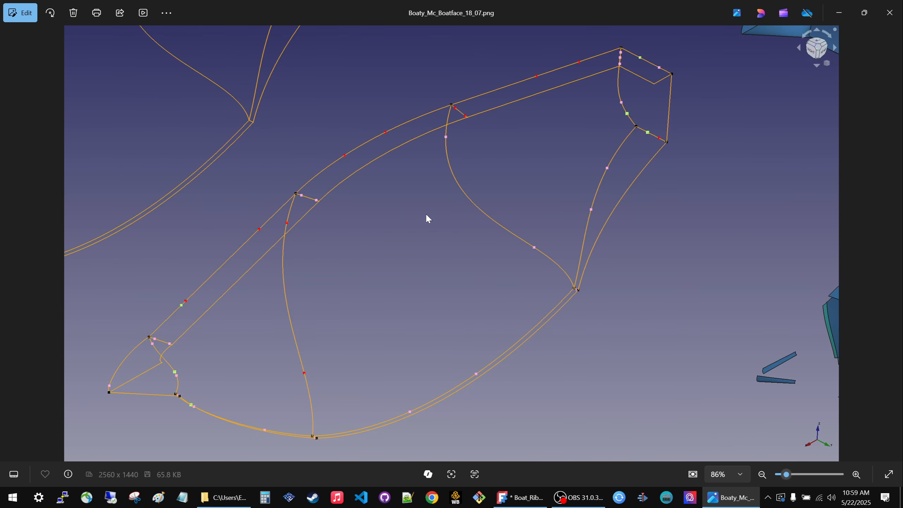
Browse the following surface stage images up to the overview in Boaty_Mc_Boatface_18_13.png.
{"action": "key", "text": "Right"}
{"action": "key", "text": "Right"}
{"action": "key", "text": "Right"}
{"action": "key", "text": "Right"}
{"action": "key", "text": "Right"}
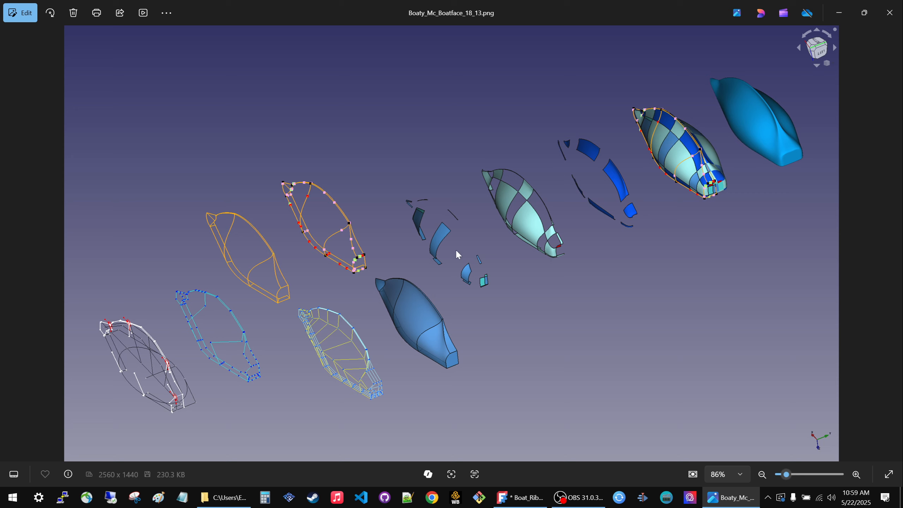
Close the image viewer, switch back to FreeCAD and examine the full row of rib view sets from several angles.
{"action": "left_click", "coordinate": [890, 12]}
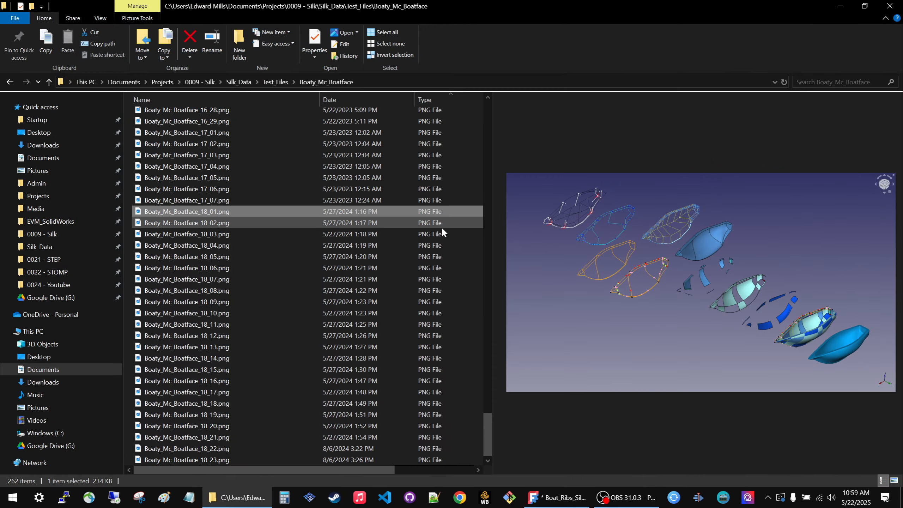
{"action": "left_click", "coordinate": [556, 497]}
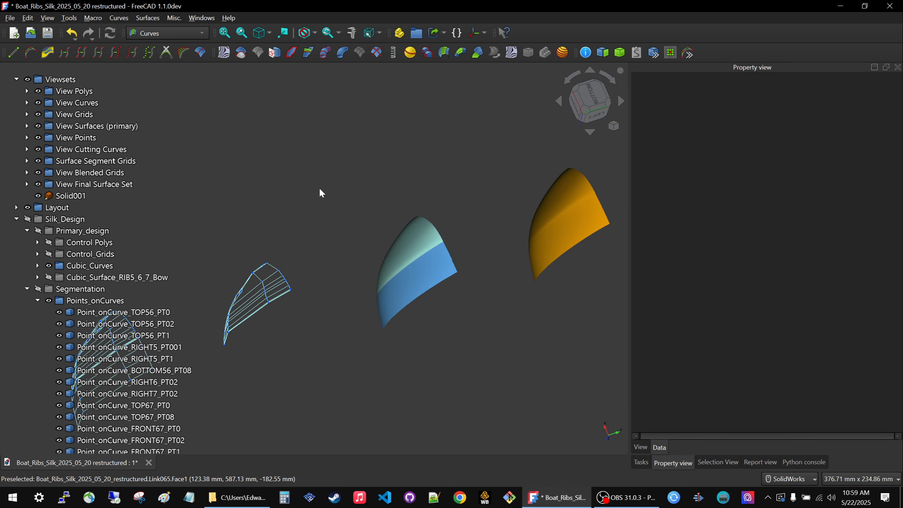
{"action": "scroll", "coordinate": [379, 210], "scroll_direction": "down", "scroll_amount": 6}
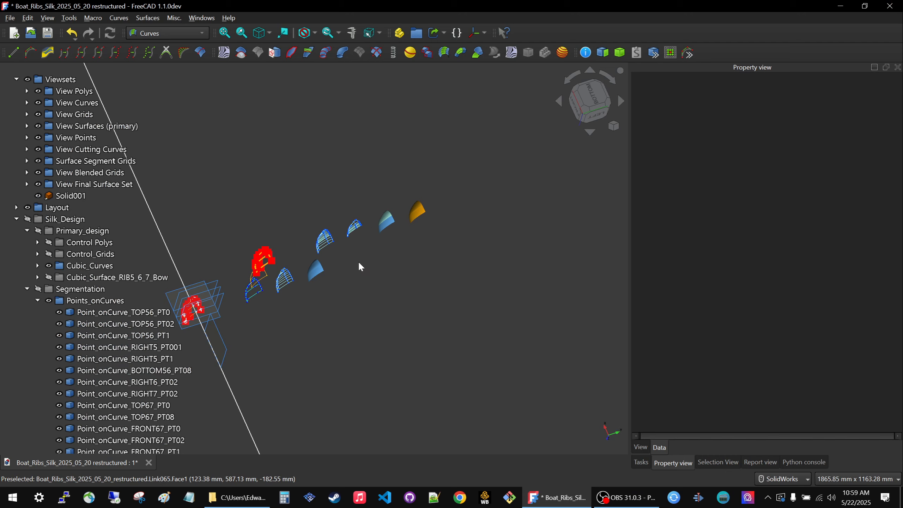
{"action": "middle_click_drag", "start_coordinate": [370, 378], "coordinate": [232, 334]}
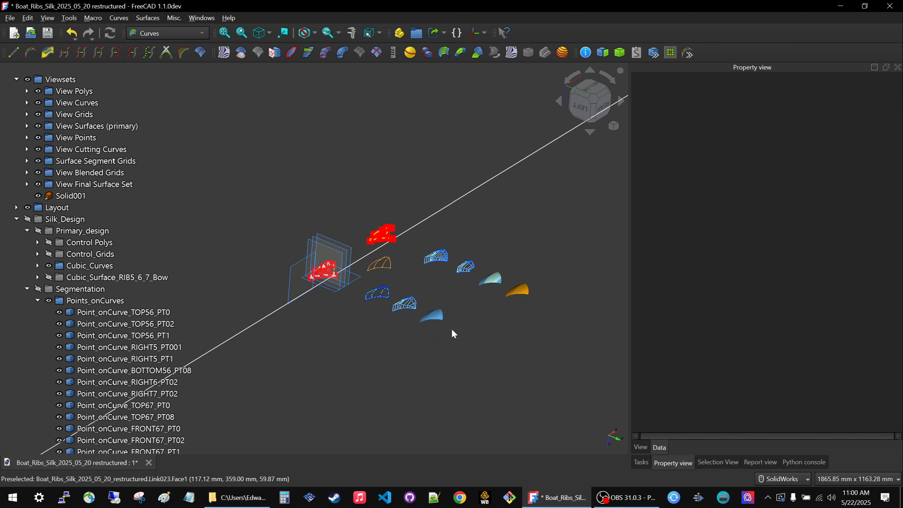
{"action": "middle_click_drag", "start_coordinate": [420, 335], "coordinate": [171, 322]}
{"action": "scroll", "coordinate": [381, 237], "scroll_direction": "down", "scroll_amount": 1}
{"action": "scroll", "coordinate": [381, 238], "scroll_direction": "down", "scroll_amount": 3}
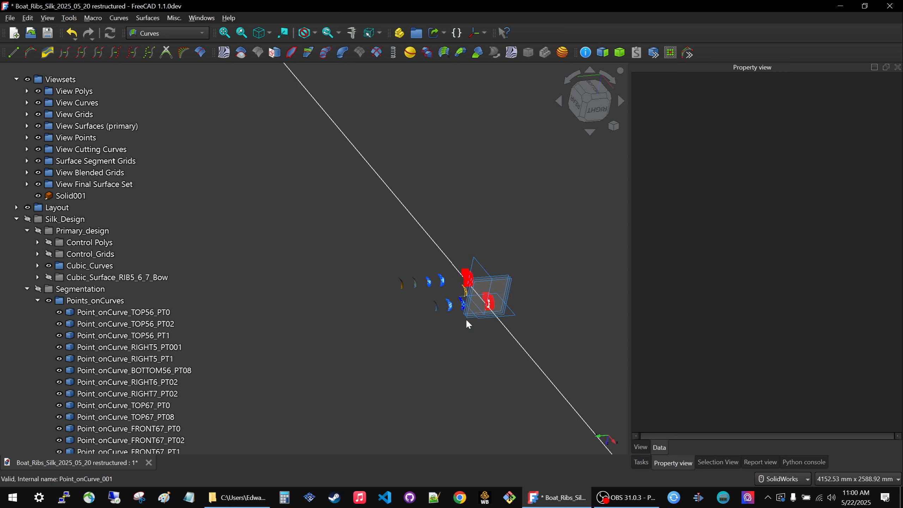
{"action": "middle_click_drag", "start_coordinate": [466, 320], "coordinate": [340, 310]}
{"action": "scroll", "coordinate": [535, 309], "scroll_direction": "up", "scroll_amount": 1}
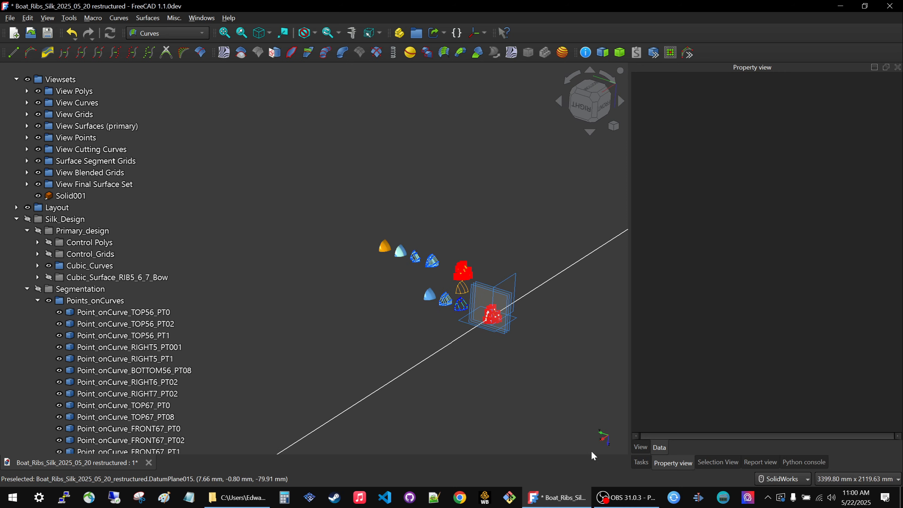
{"action": "scroll", "coordinate": [494, 306], "scroll_direction": "up", "scroll_amount": 5}
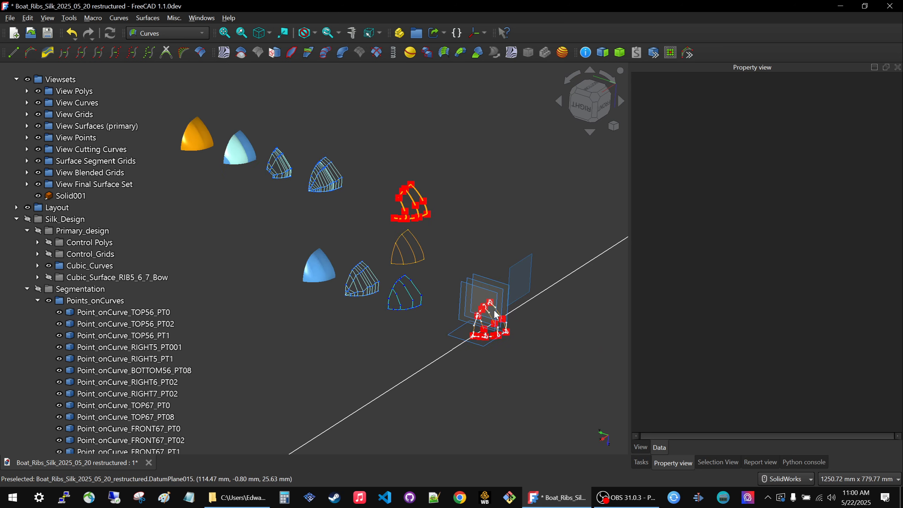
{"action": "middle_click_drag", "start_coordinate": [475, 242], "coordinate": [450, 261]}
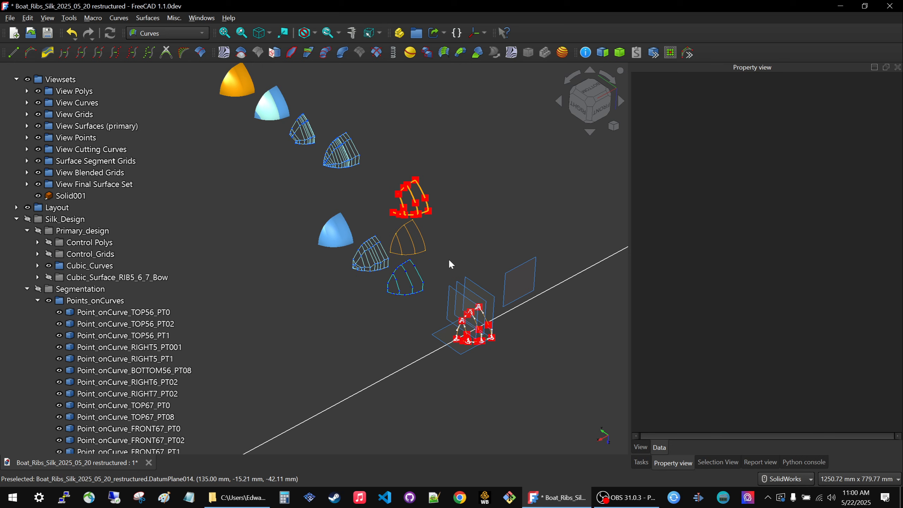
{"action": "scroll", "coordinate": [449, 263], "scroll_direction": "down", "scroll_amount": 3}
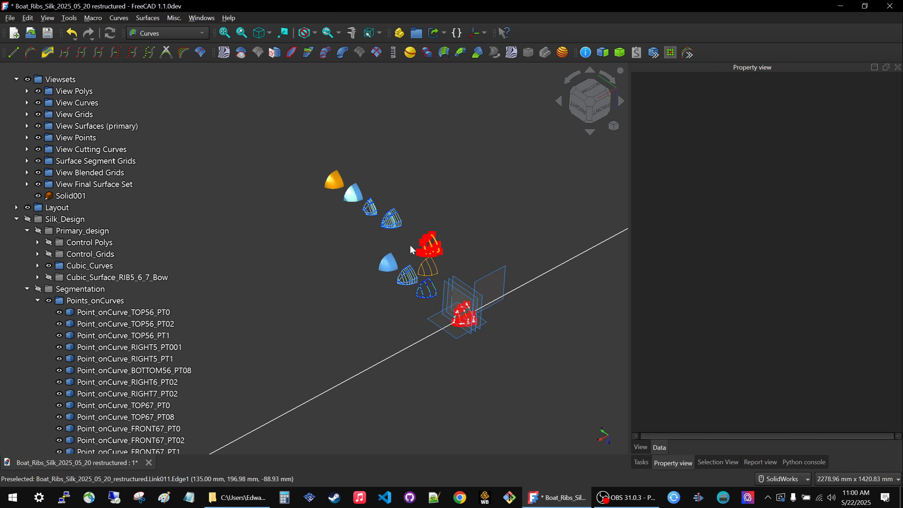
Inspect the orange final solid up close, including its blended surface, and review it against the complete layout of rib construction stages.
{"action": "middle_click_drag", "start_coordinate": [409, 273], "coordinate": [402, 279]}
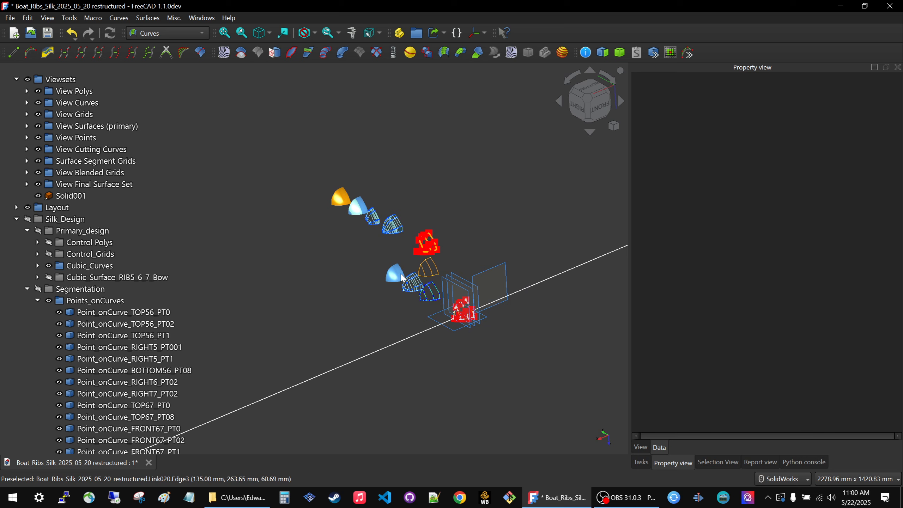
{"action": "scroll", "coordinate": [392, 234], "scroll_direction": "up", "scroll_amount": 2}
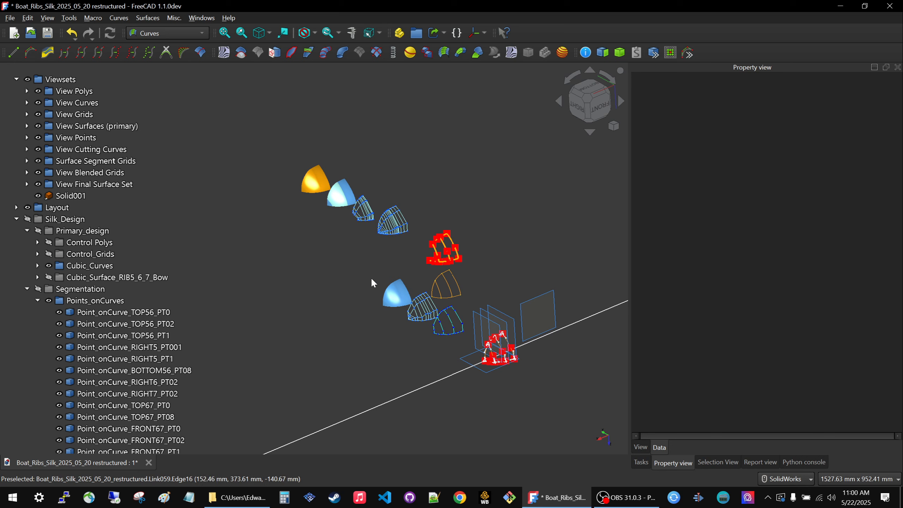
{"action": "middle_click_drag", "start_coordinate": [371, 280], "coordinate": [389, 289]}
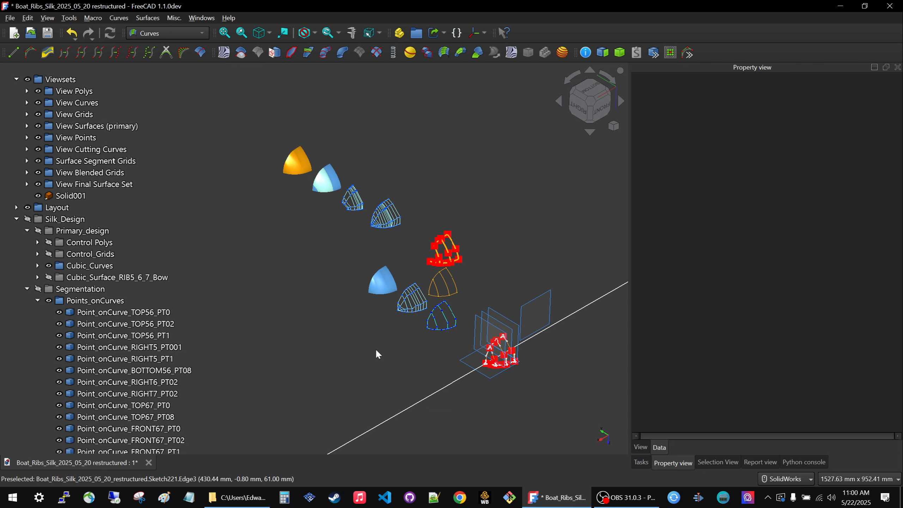
{"action": "scroll", "coordinate": [298, 157], "scroll_direction": "up", "scroll_amount": 1}
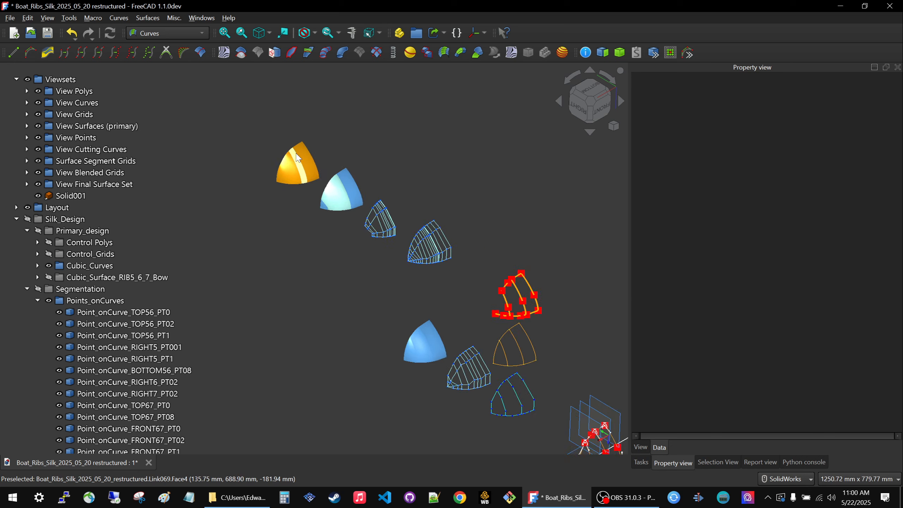
{"action": "scroll", "coordinate": [298, 157], "scroll_direction": "up", "scroll_amount": 7}
{"action": "scroll", "coordinate": [248, 139], "scroll_direction": "up", "scroll_amount": 3}
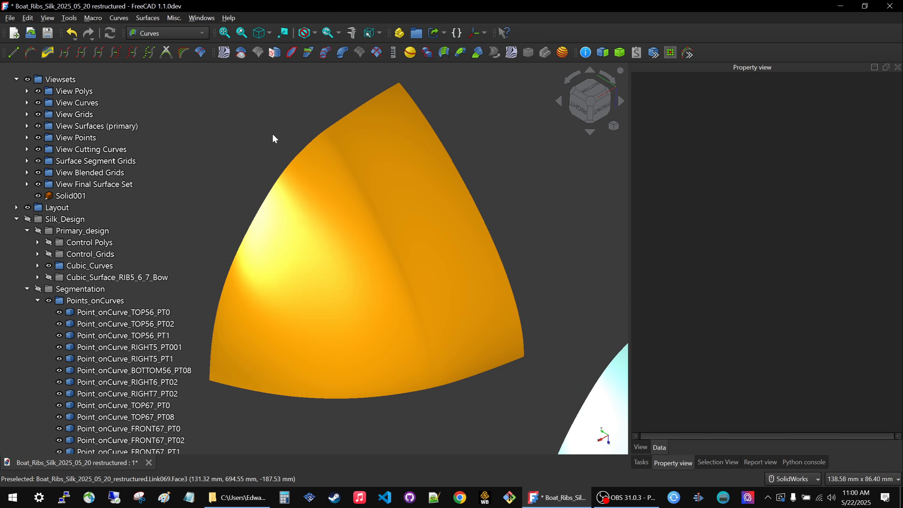
{"action": "scroll", "coordinate": [292, 140], "scroll_direction": "down", "scroll_amount": 7}
{"action": "scroll", "coordinate": [296, 141], "scroll_direction": "down", "scroll_amount": 5}
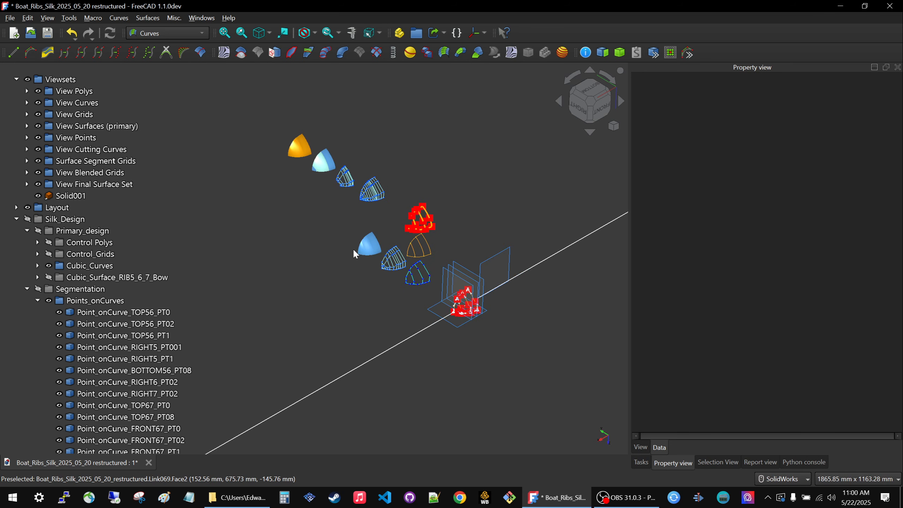
{"action": "scroll", "coordinate": [352, 251], "scroll_direction": "down", "scroll_amount": 2}
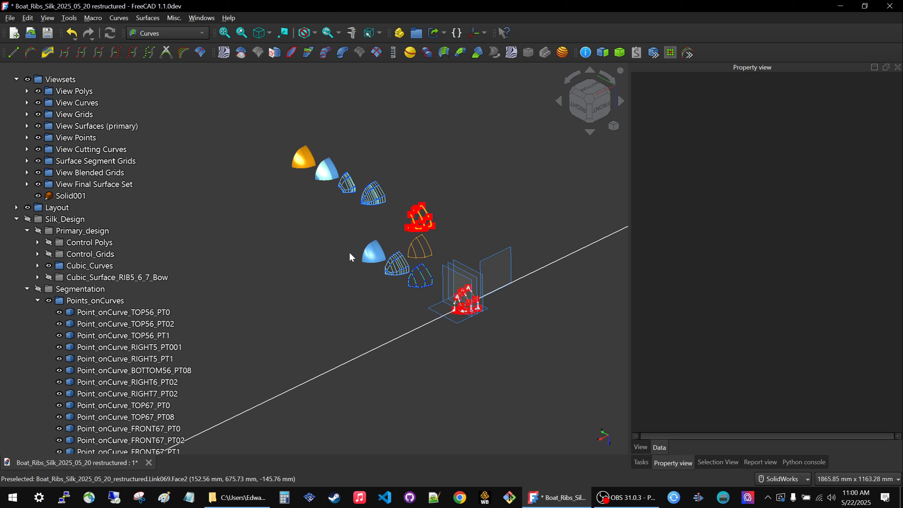